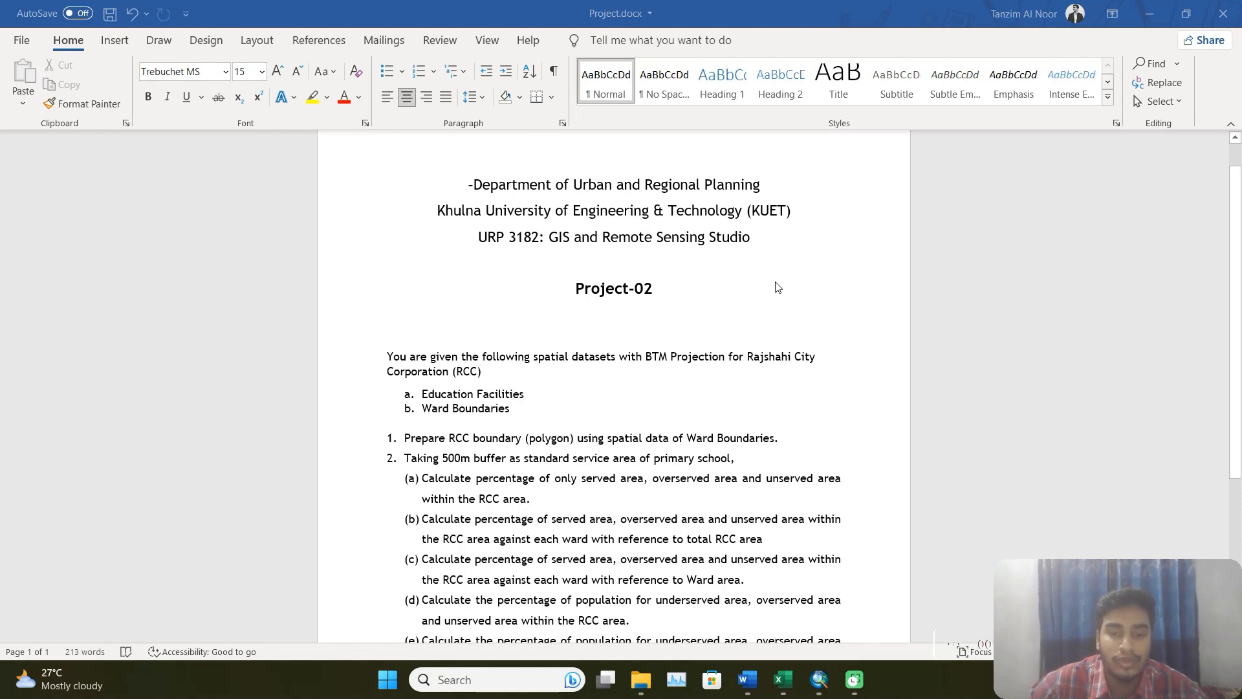
Read the Project-02 tasks in Project.docx and compare them with the RCC layers in ArcMap.
scroll(809, 286, down, 2)
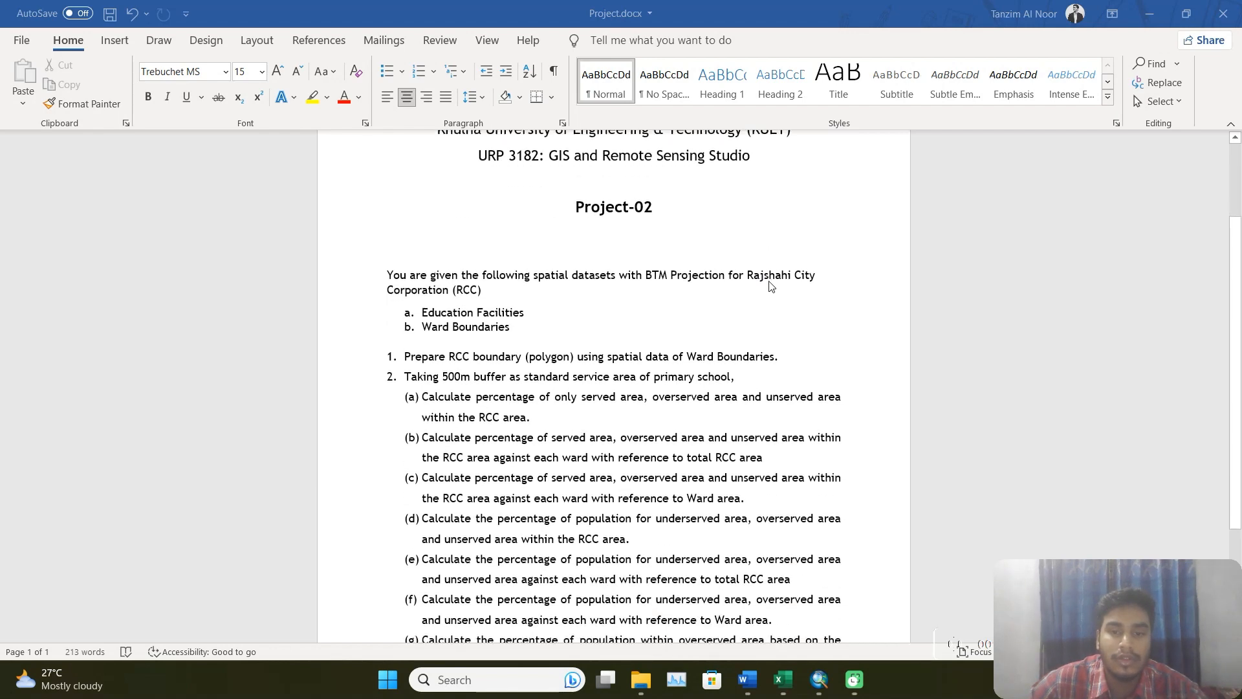
scroll(725, 362, up, 2)
scroll(649, 341, down, 2)
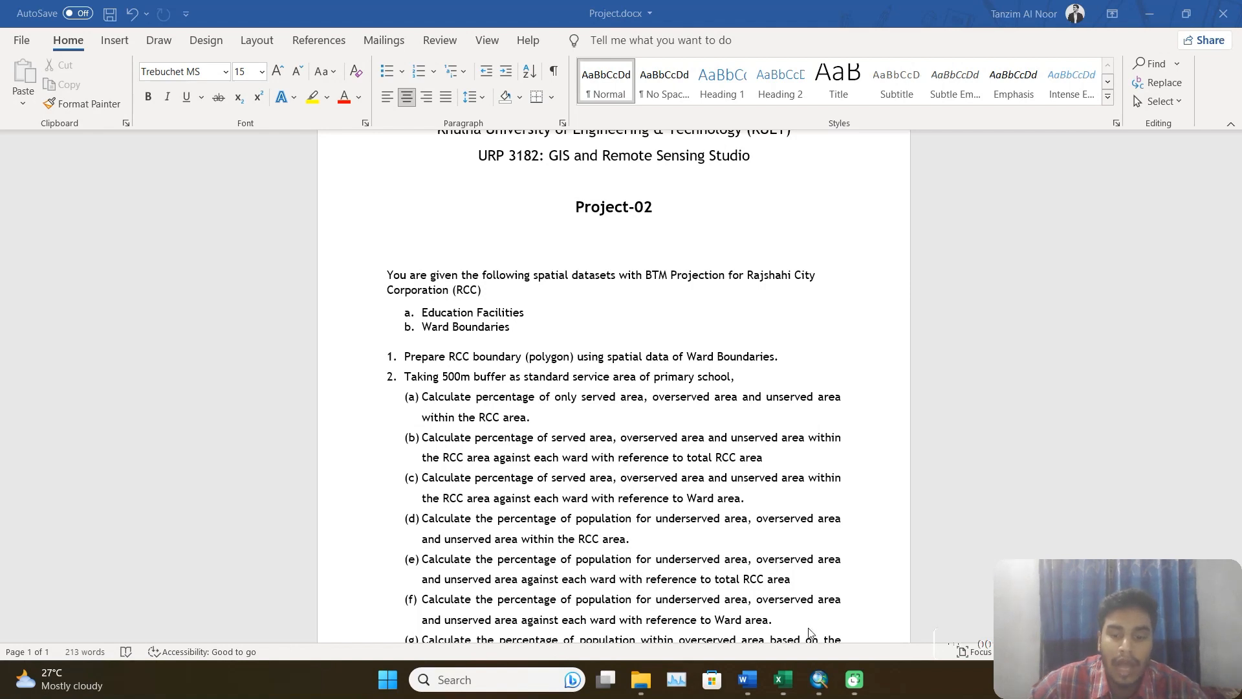
click(819, 680)
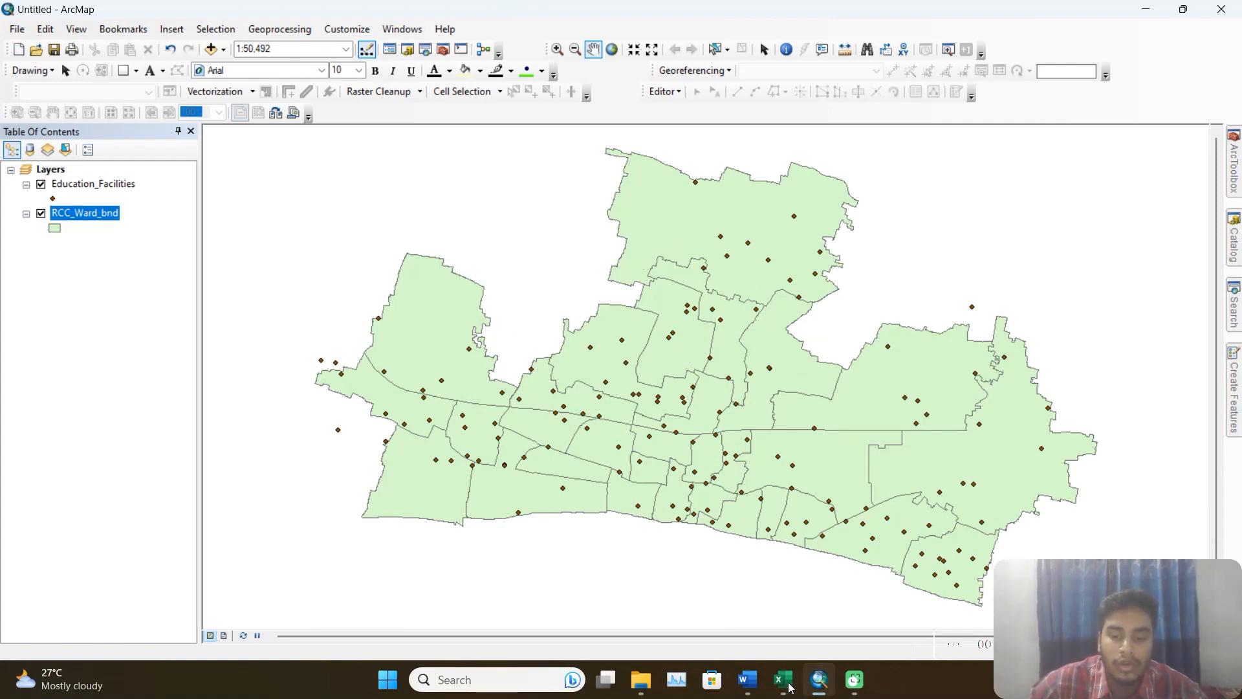
click(748, 679)
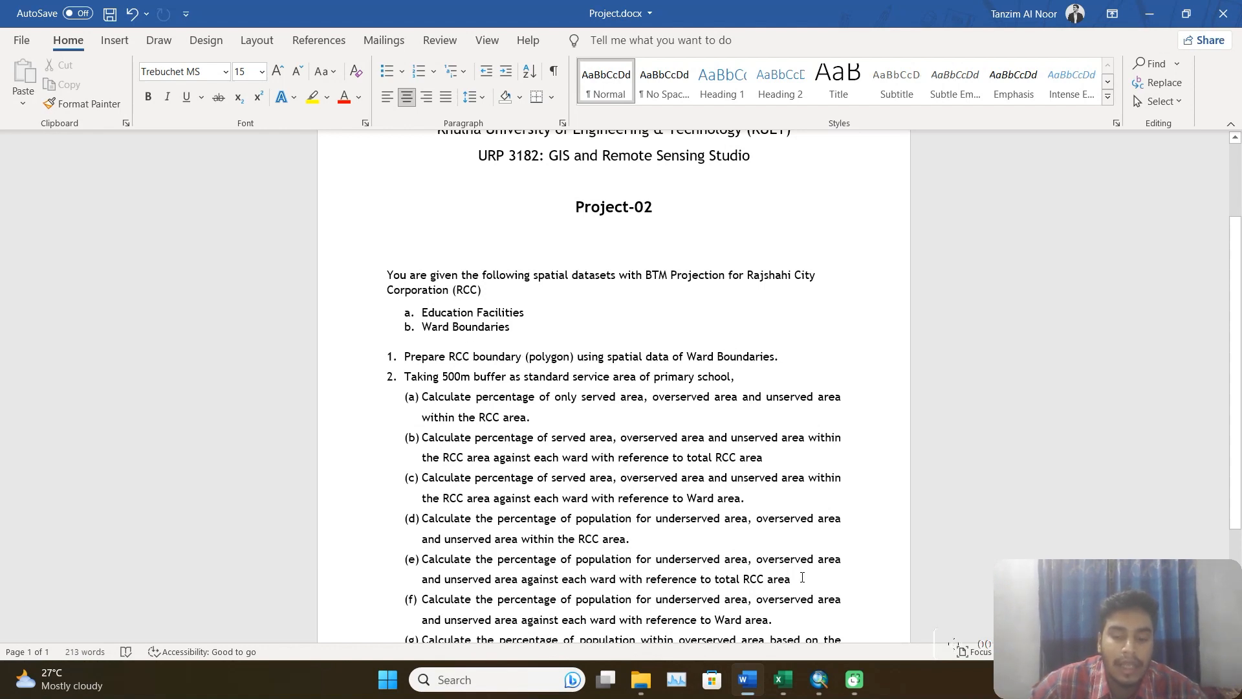
click(821, 685)
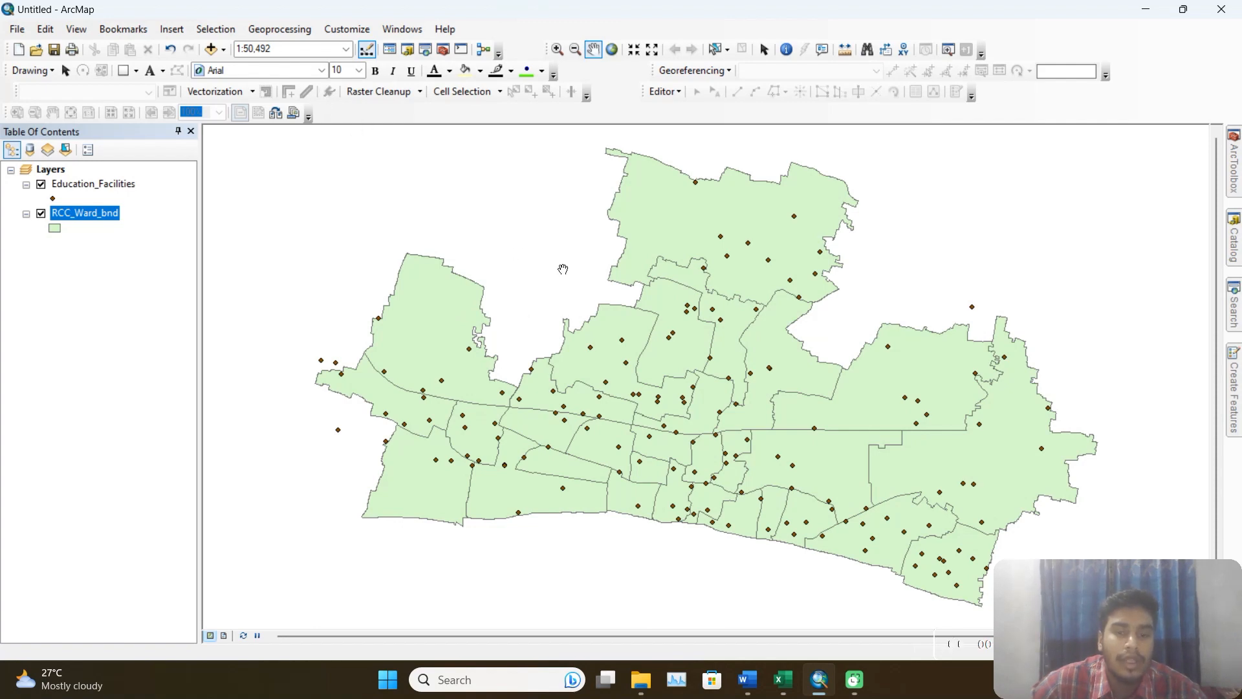
Start a Dissolve with RCC_Ward_bnd as the input features.
click(288, 33)
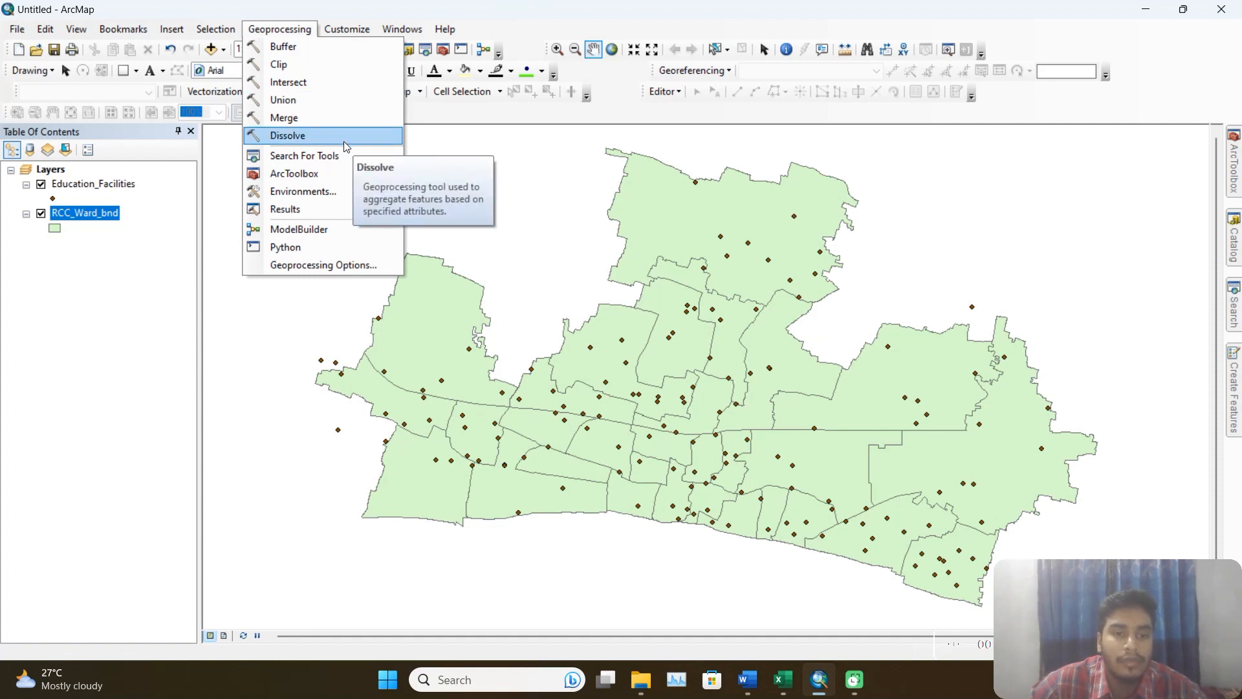
click(346, 137)
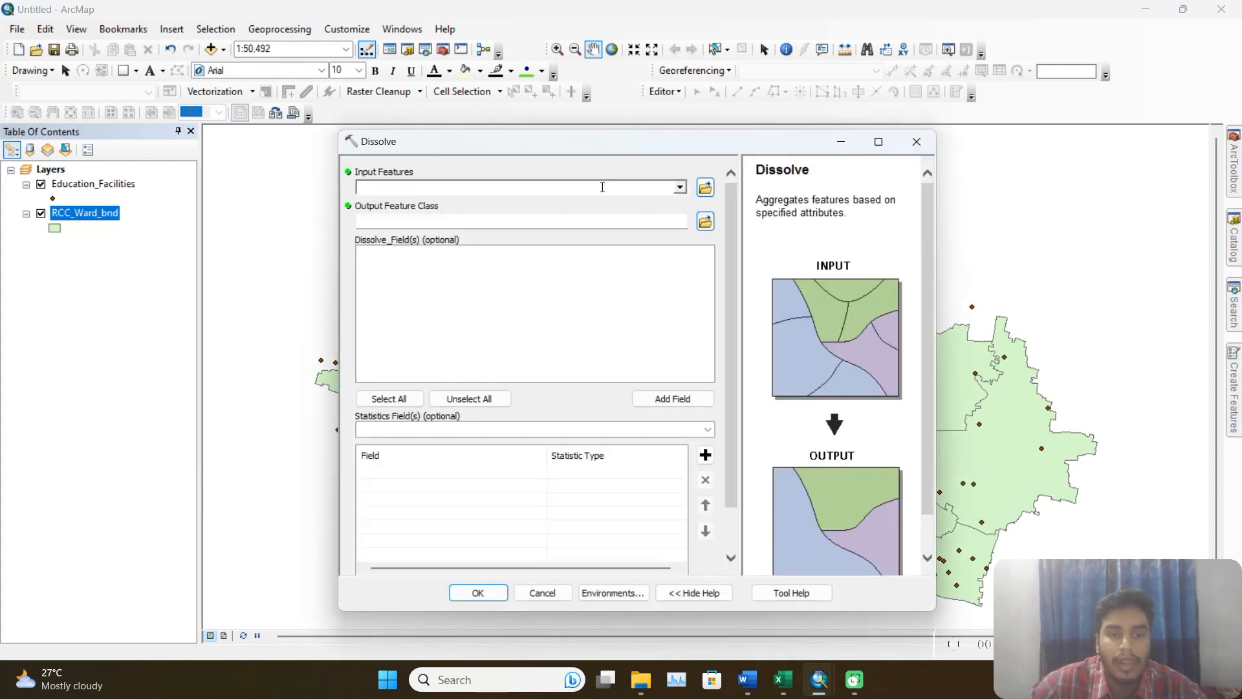
click(675, 188)
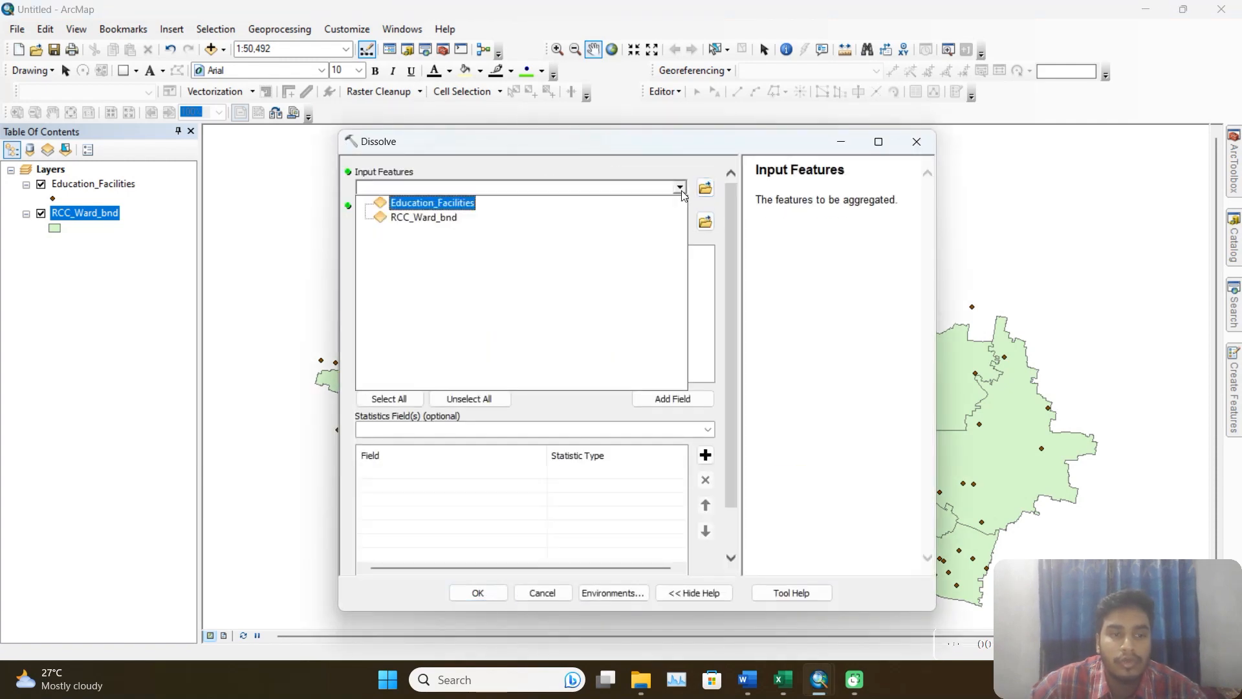
click(442, 218)
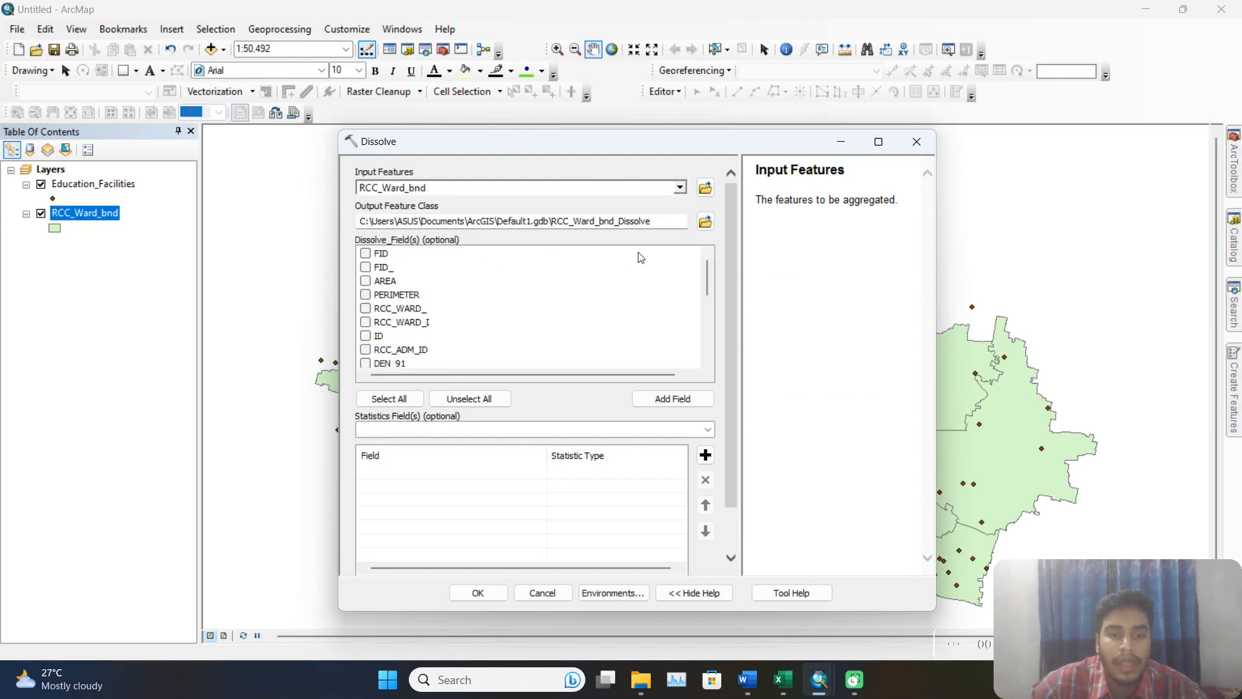
Set the Dissolve output to rcc_dis in the GIS Lab\Project_2\output folder and run the tool without dissolve fields.
click(705, 222)
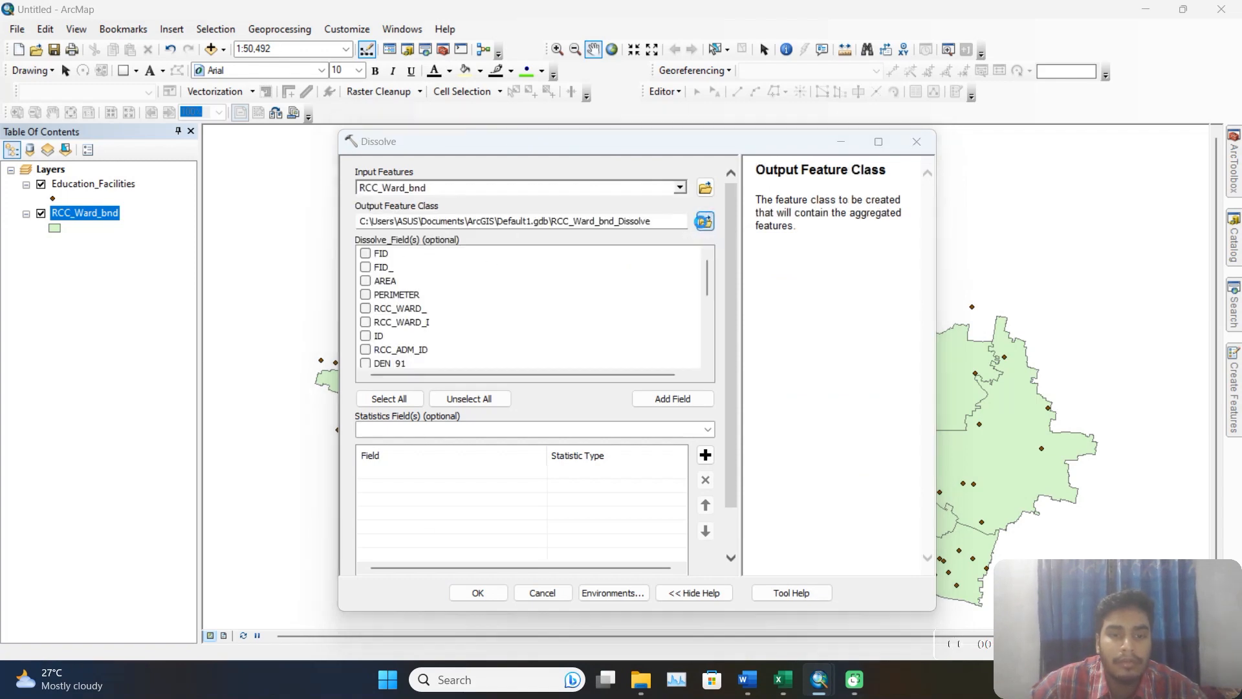
click(661, 275)
click(661, 274)
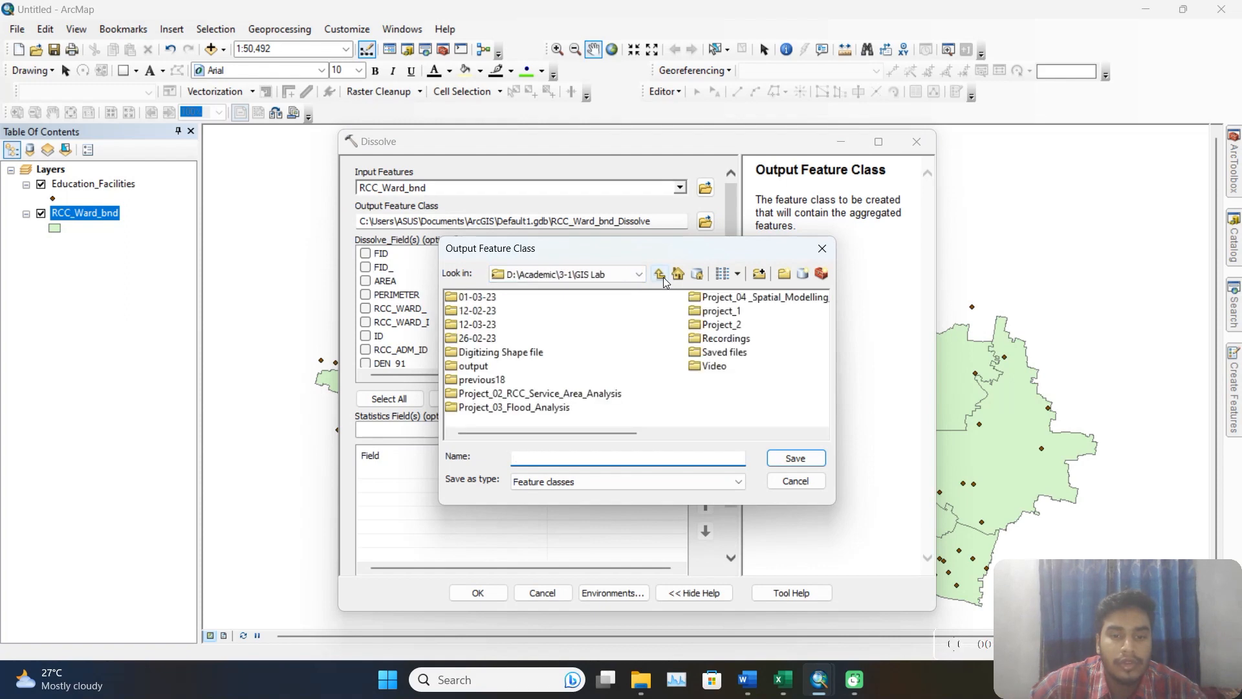
double_click(729, 326)
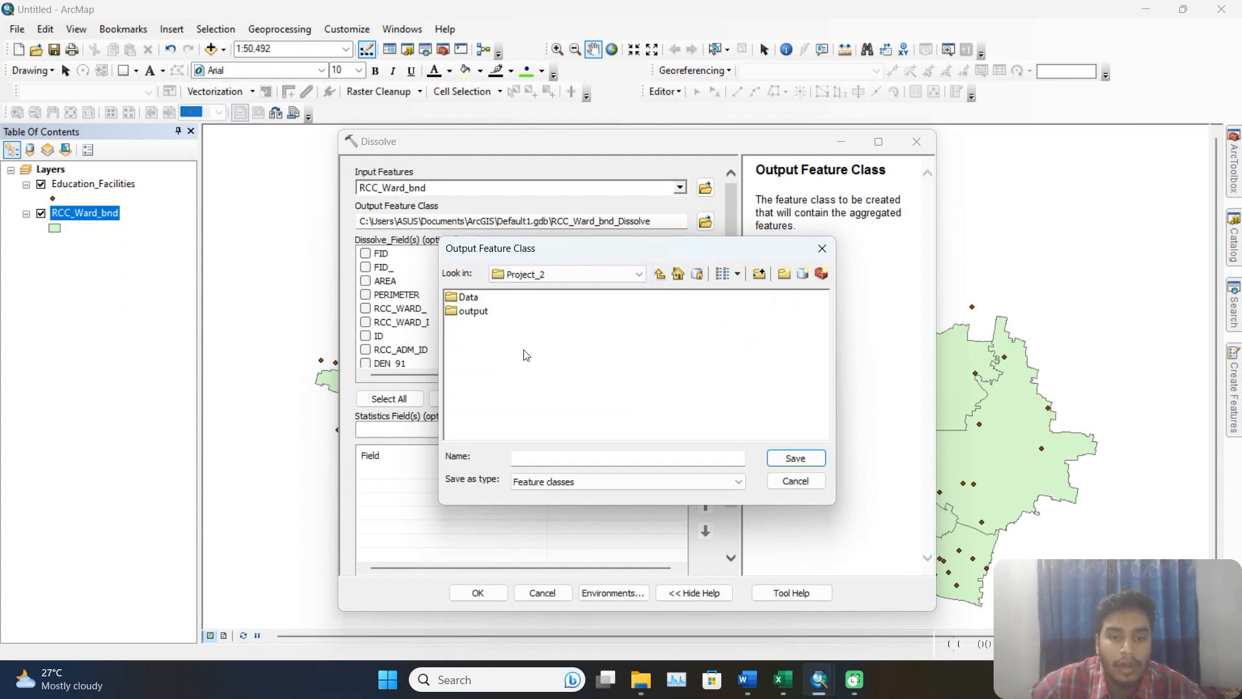
double_click(473, 311)
click(579, 457)
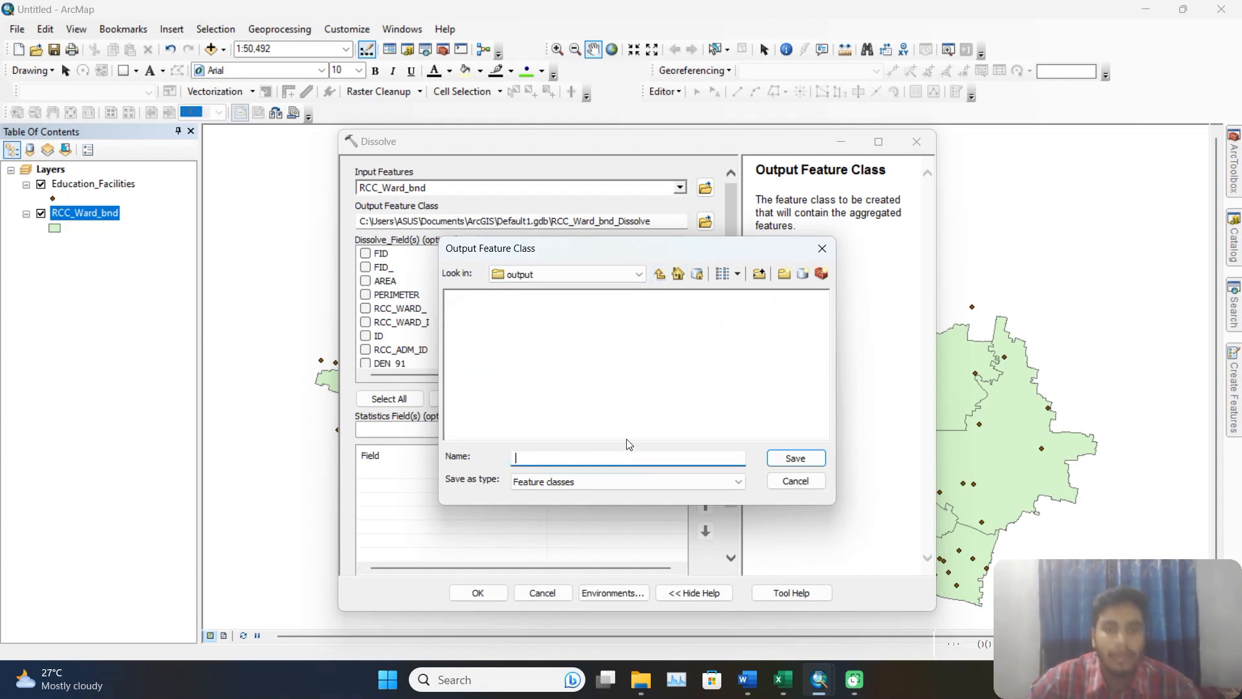
text(rcc)
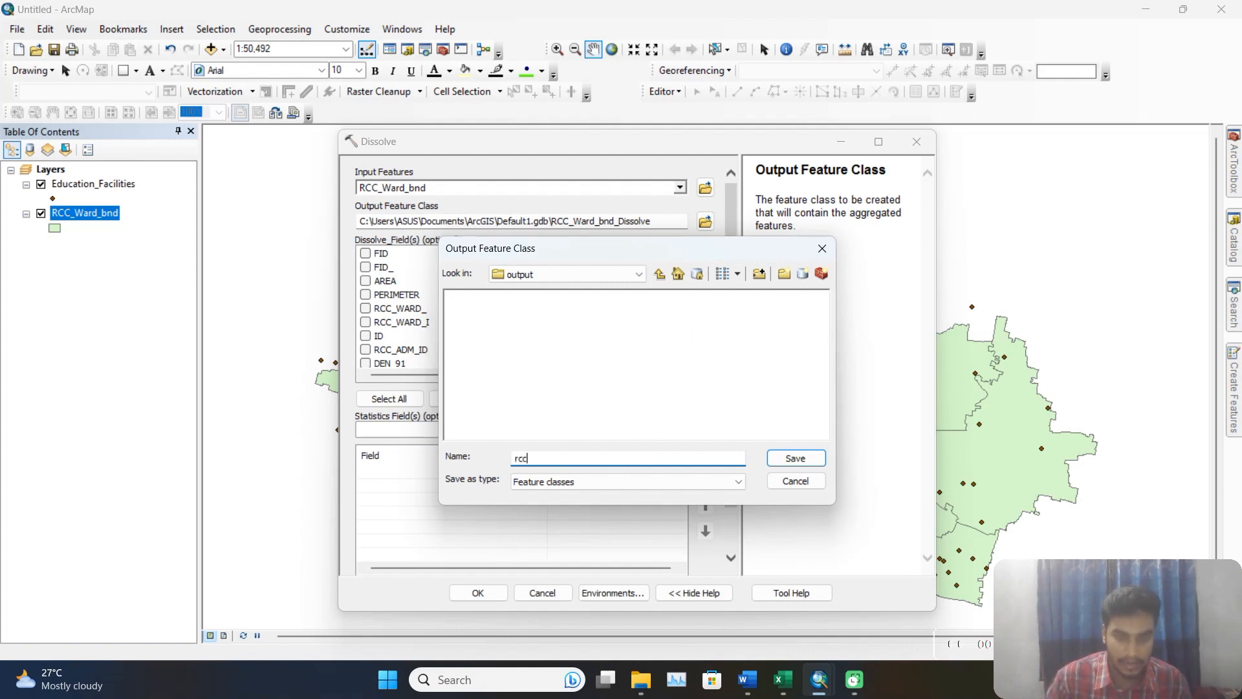
text(_dis)
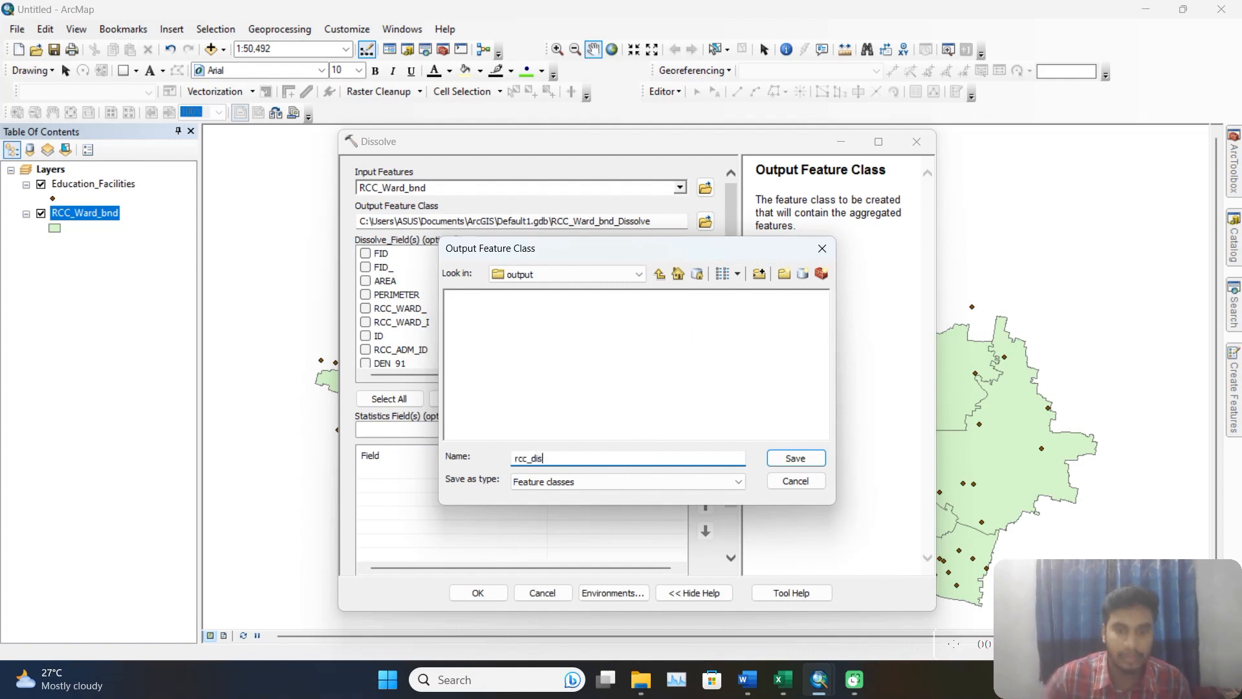
click(800, 458)
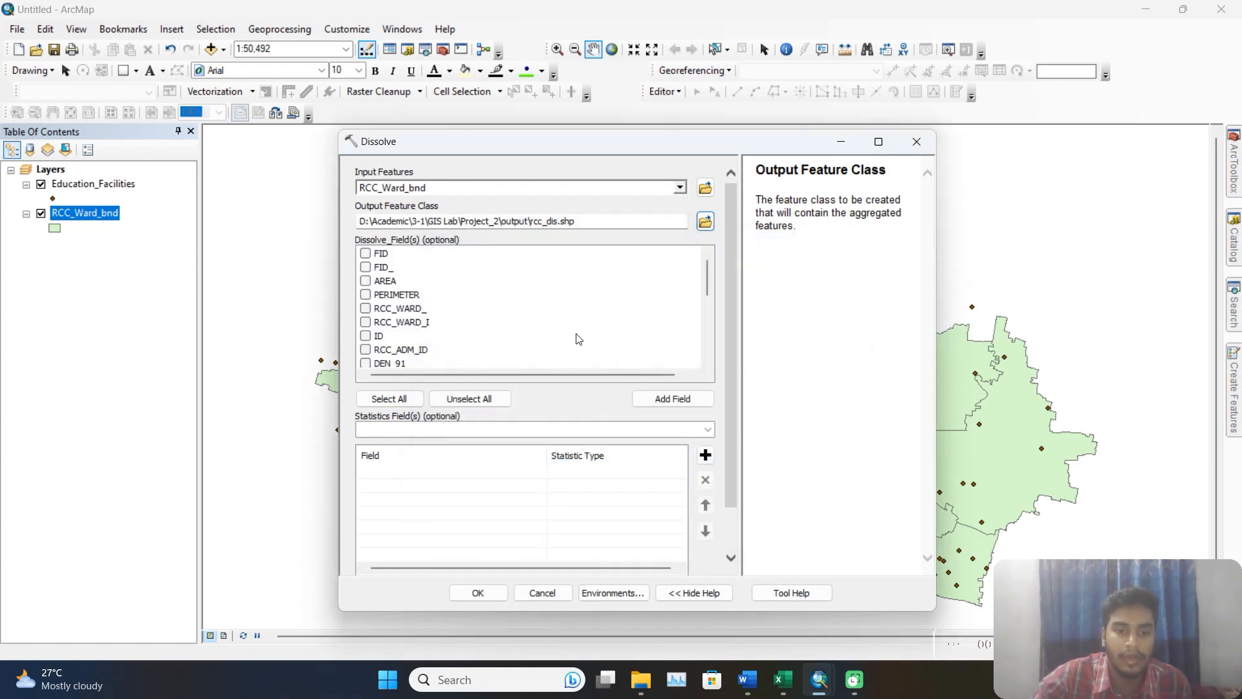
scroll(643, 338, down, 3)
click(479, 591)
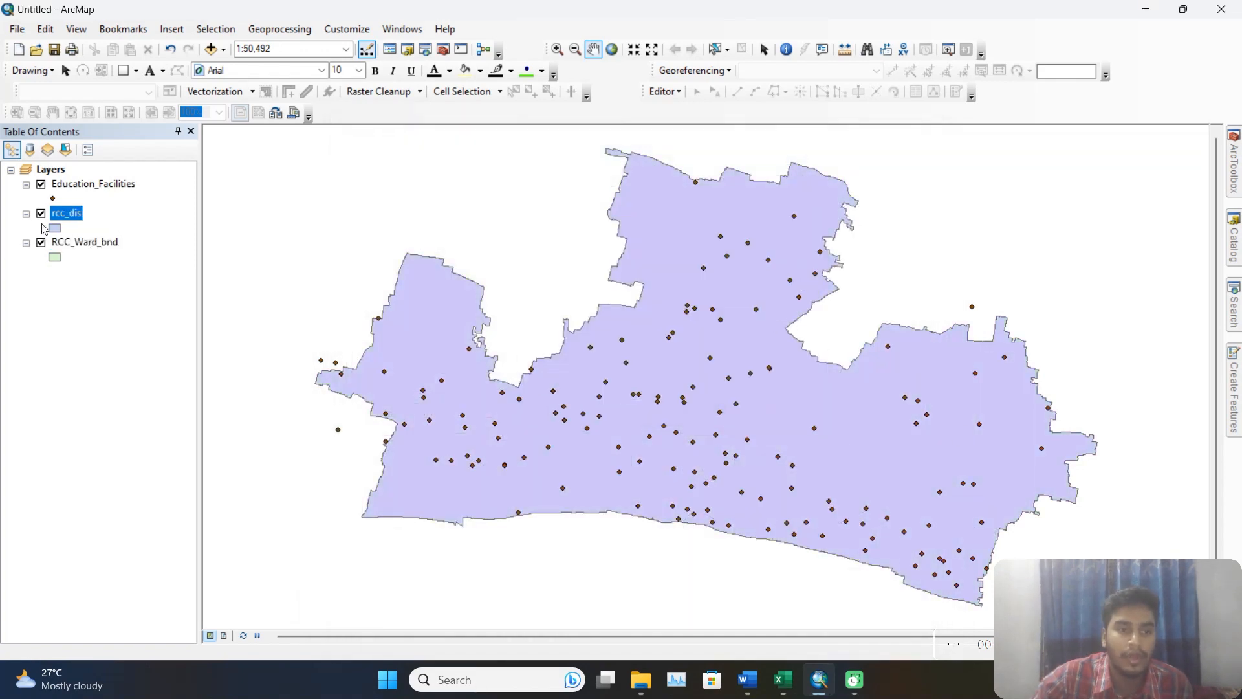
Inspect the attribute table of the rcc_dis layer and close it.
right_click(73, 218)
click(146, 261)
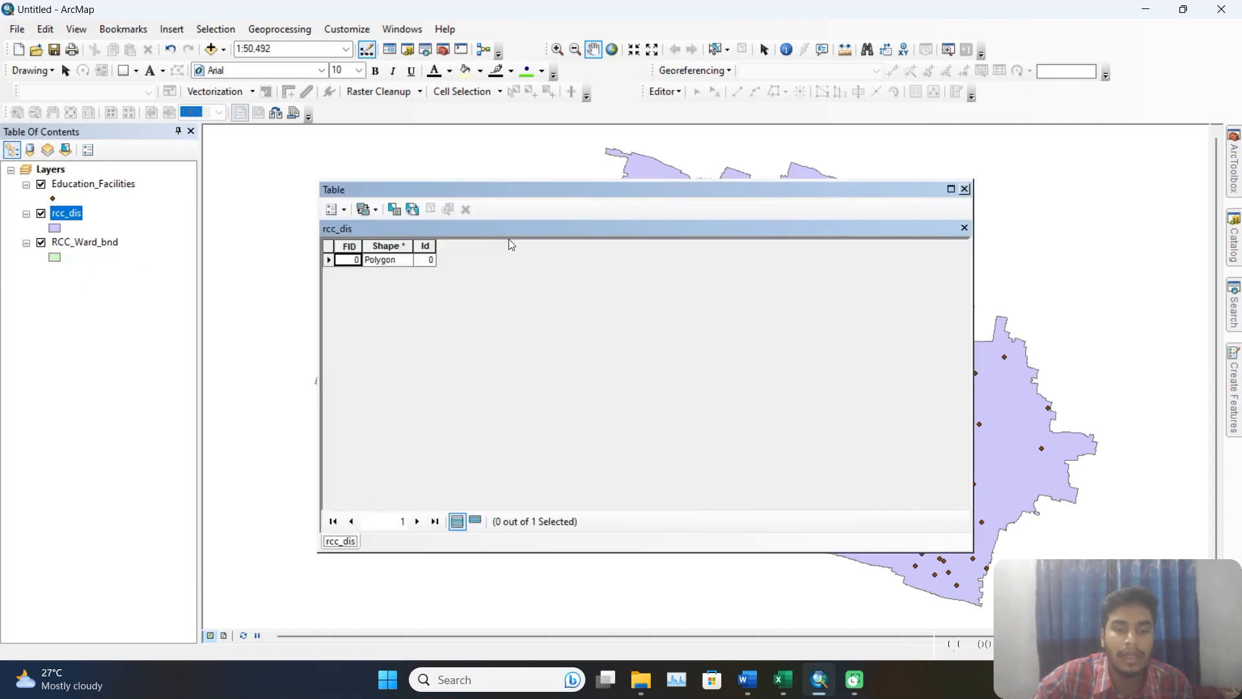
click(965, 189)
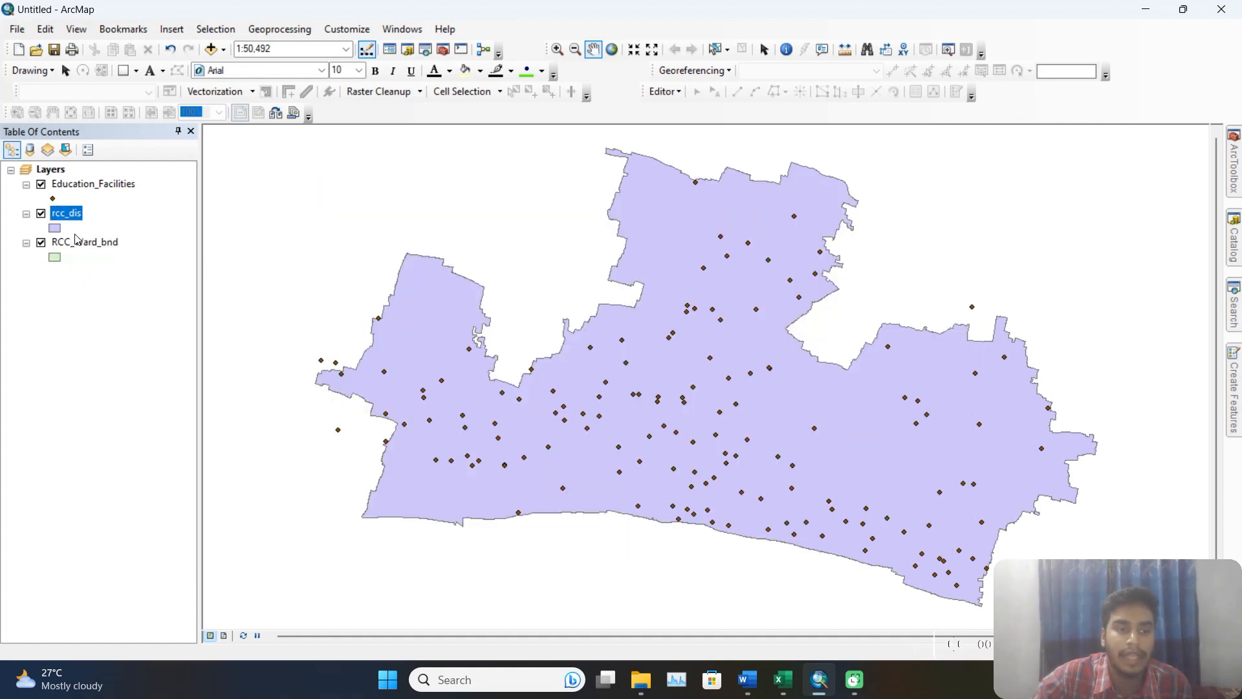
Give rcc_dis a Hollow symbol with a red outline and hide the RCC_Ward_bnd layer.
click(57, 229)
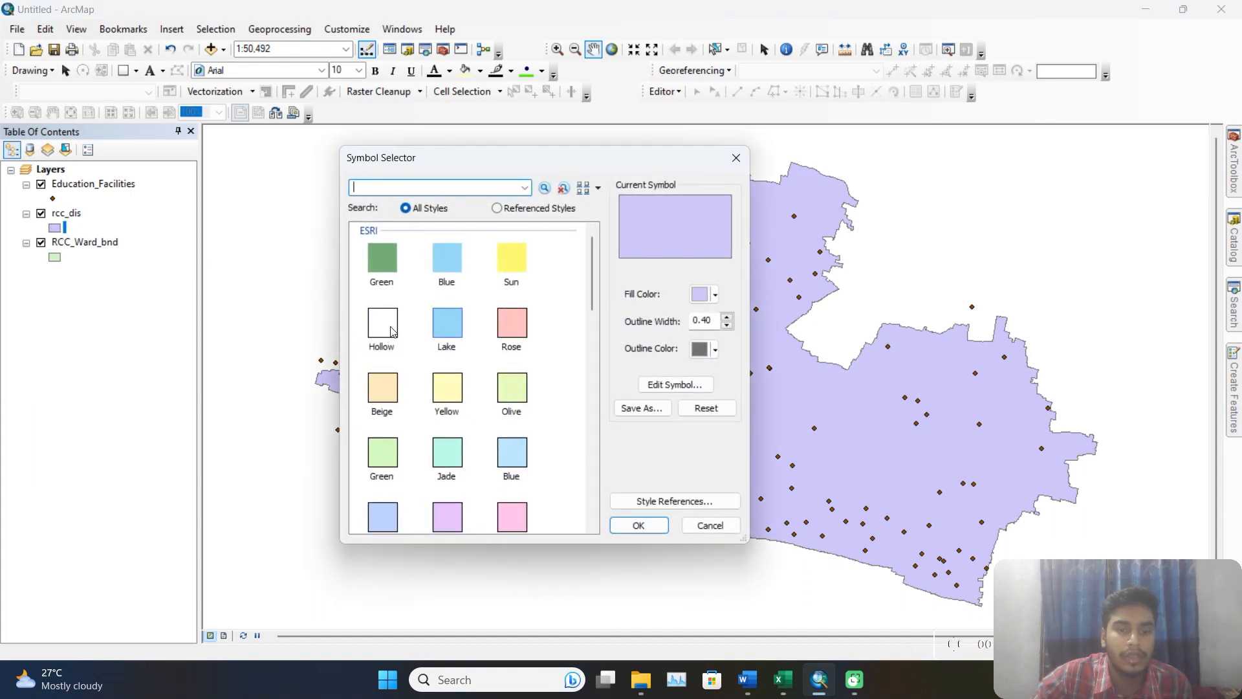
click(388, 330)
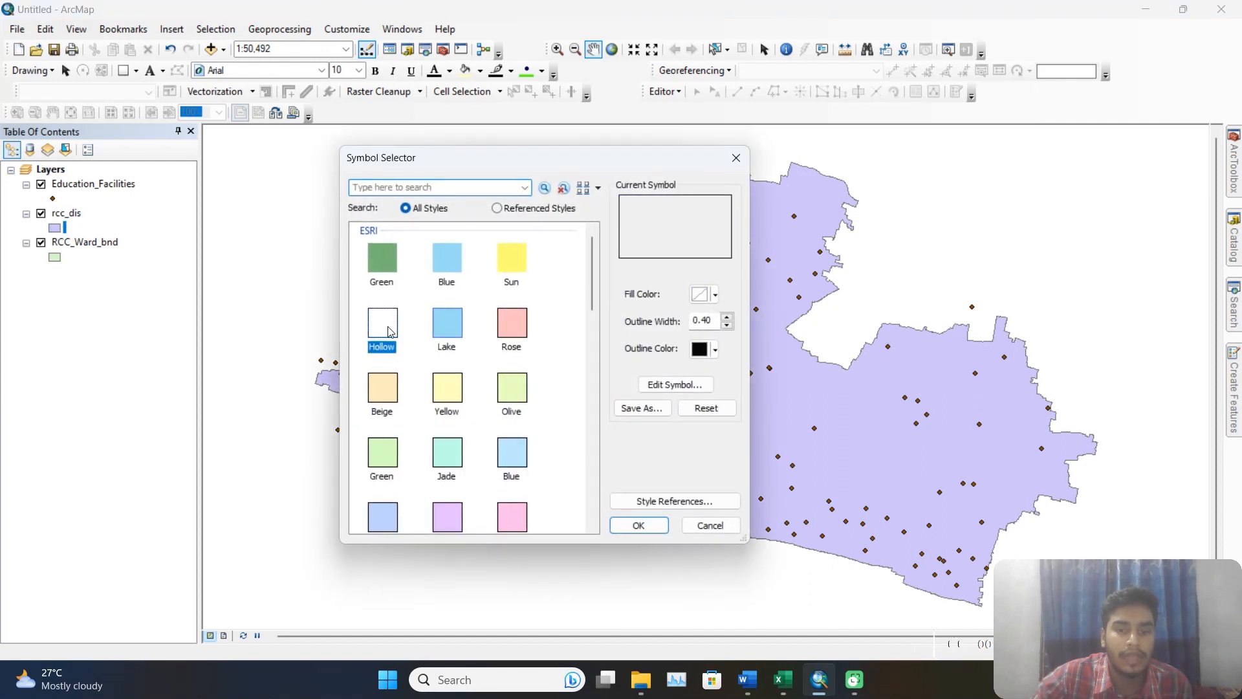
click(715, 350)
click(717, 422)
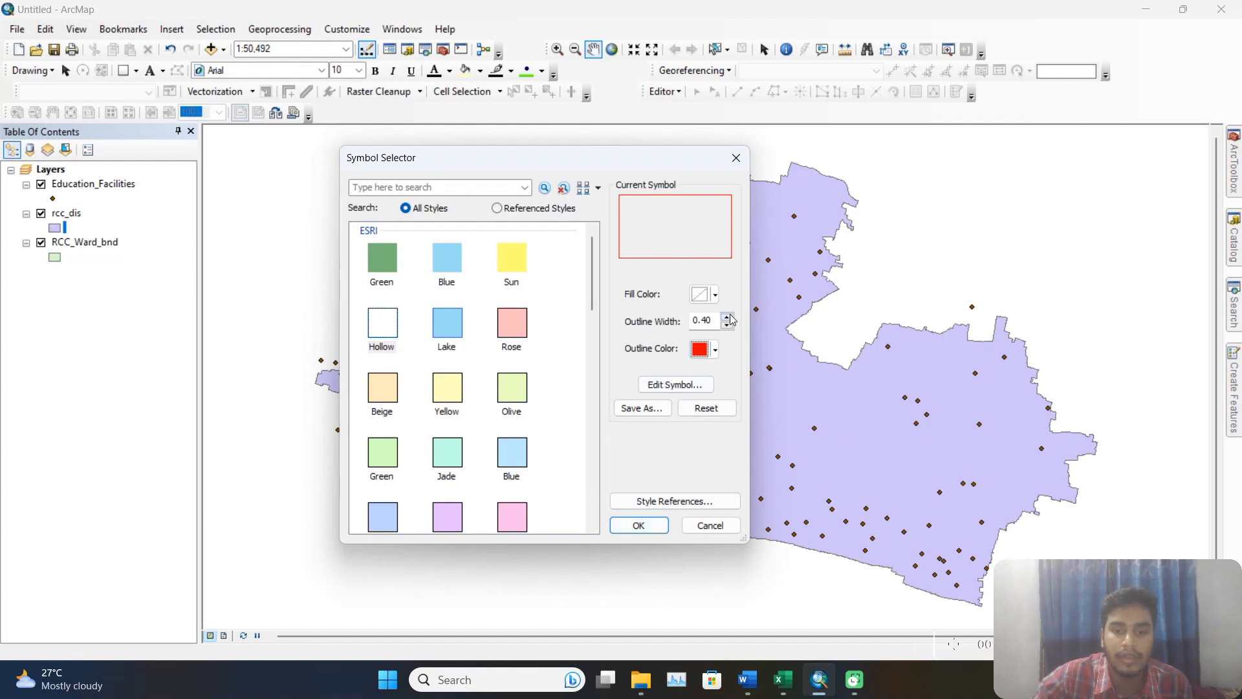
click(657, 527)
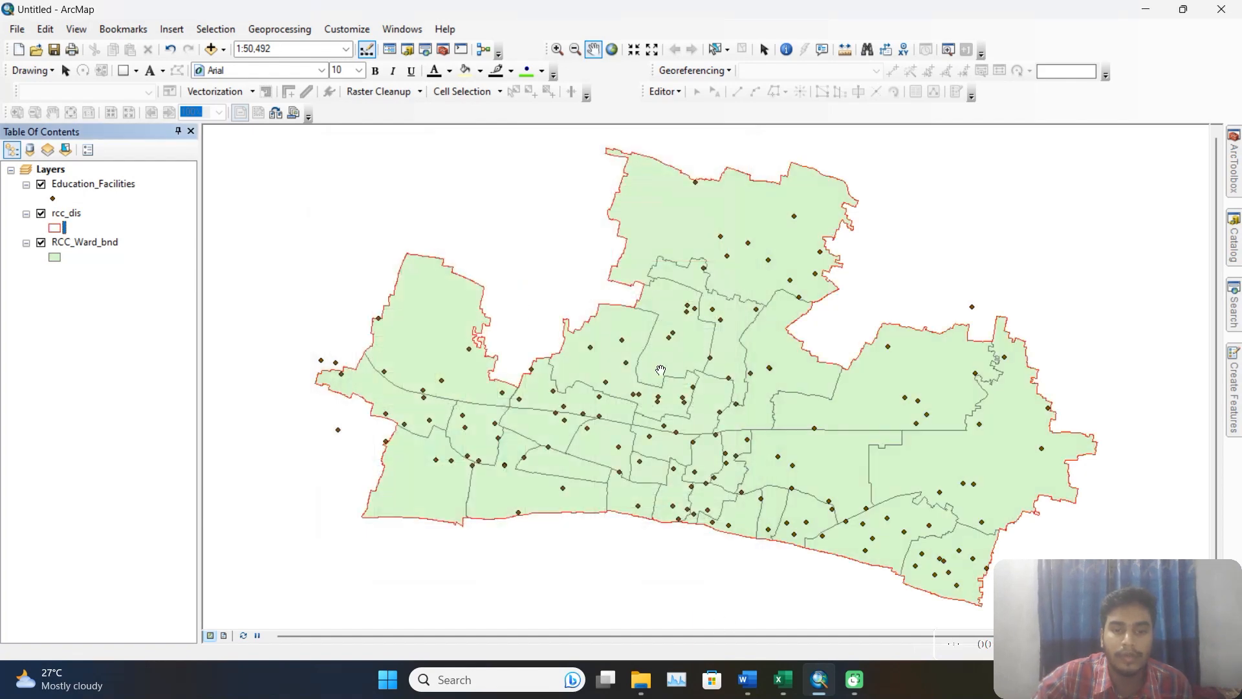
click(42, 243)
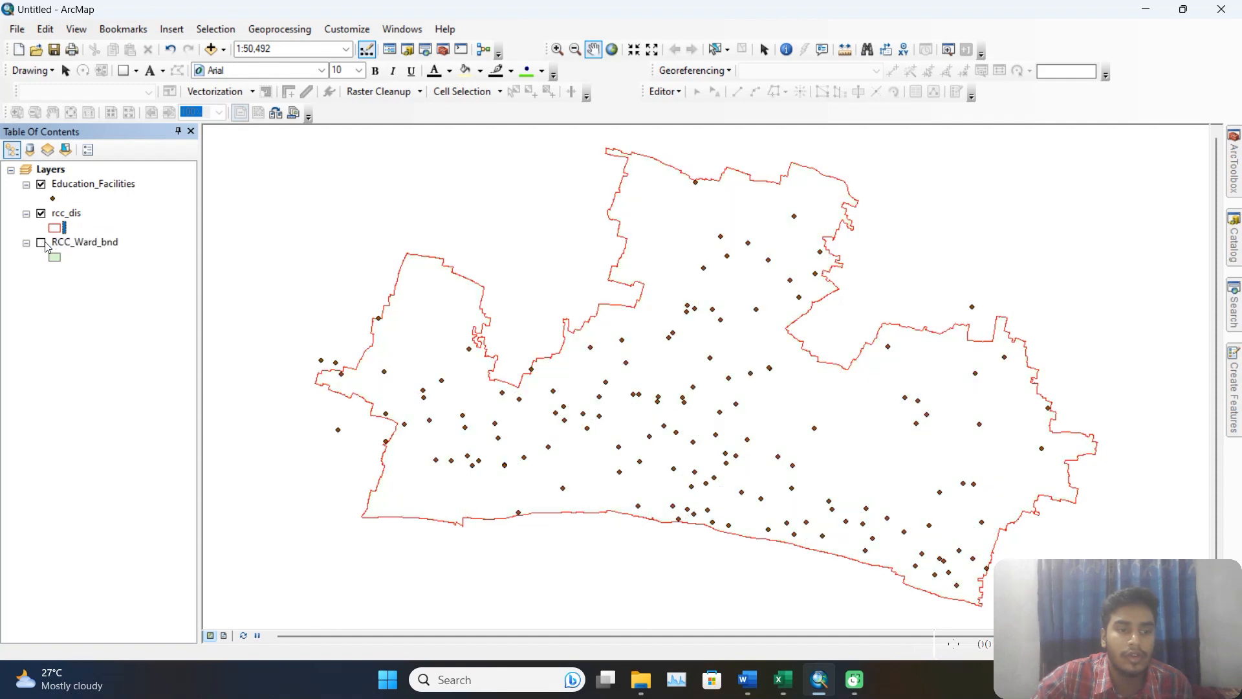
Examine the facility types in the NAME column of the Education_Facilities attribute table and close the table.
right_click(112, 191)
click(156, 236)
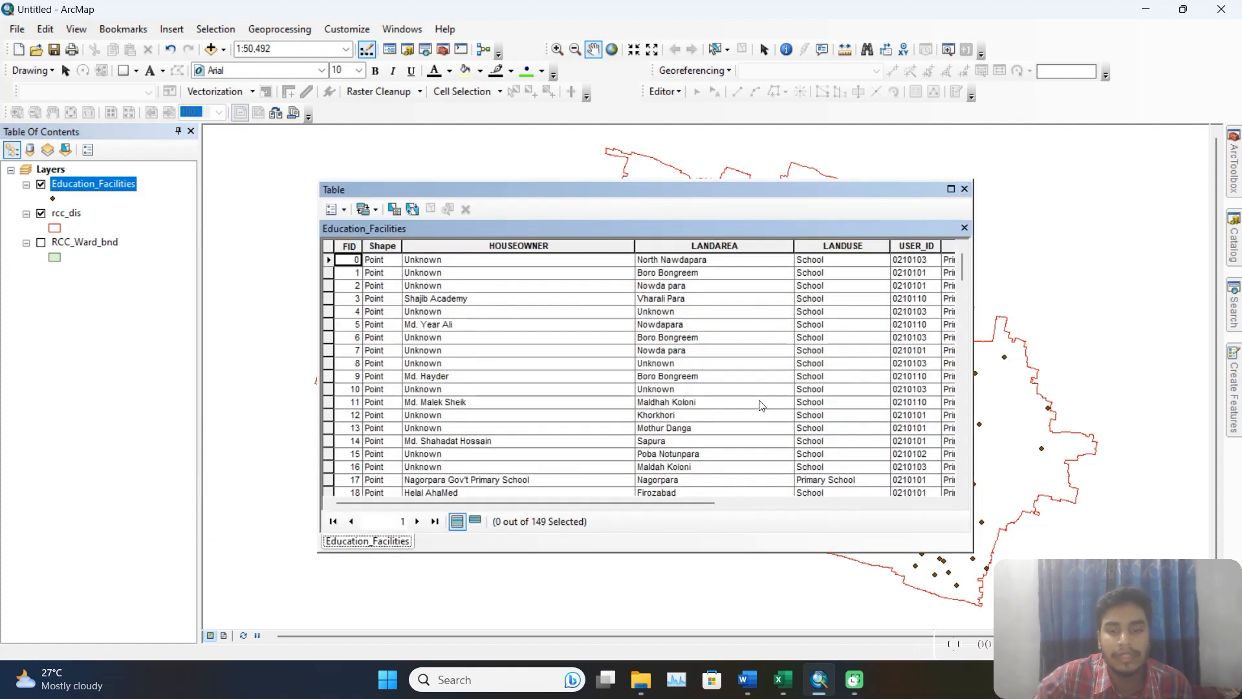
drag(520, 498, 786, 499)
scroll(667, 306, down, 10)
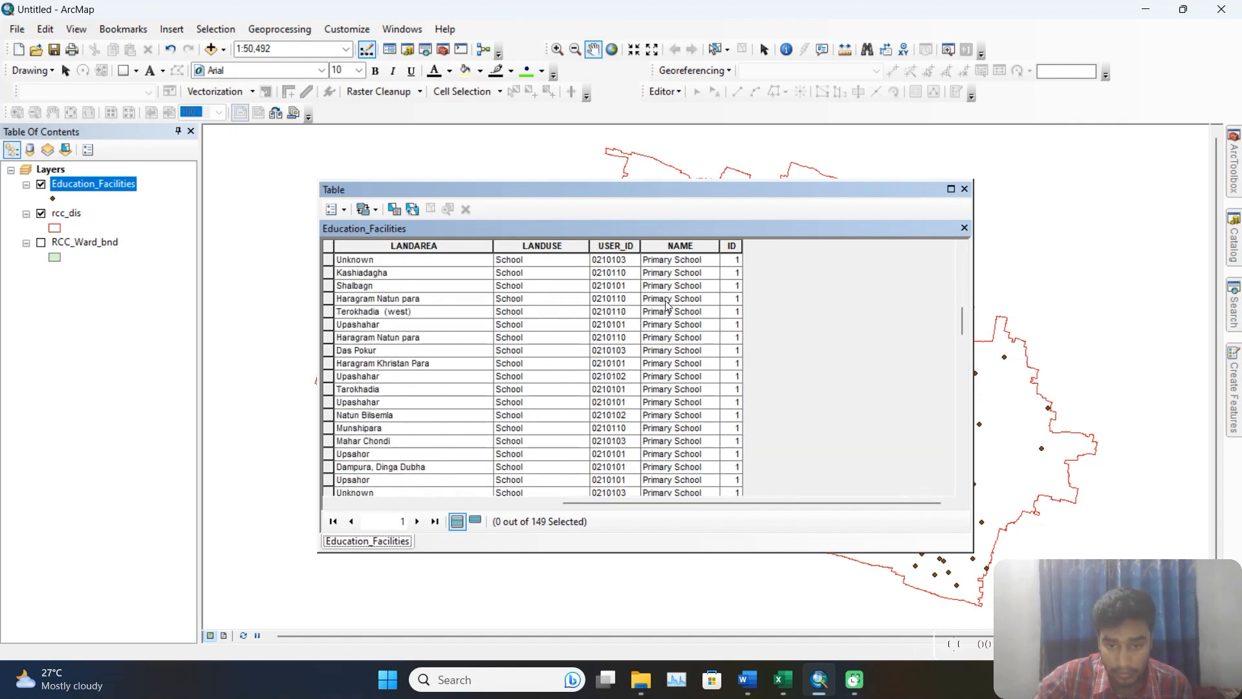
scroll(692, 364, down, 20)
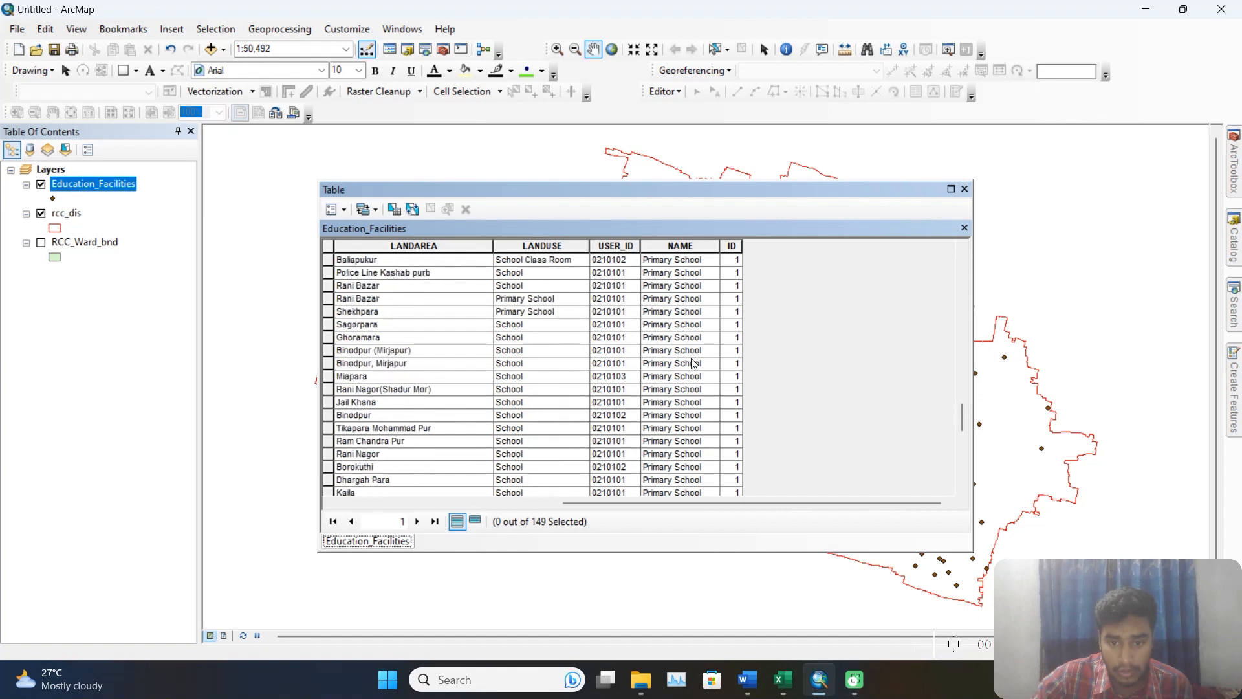
scroll(693, 364, up, 20)
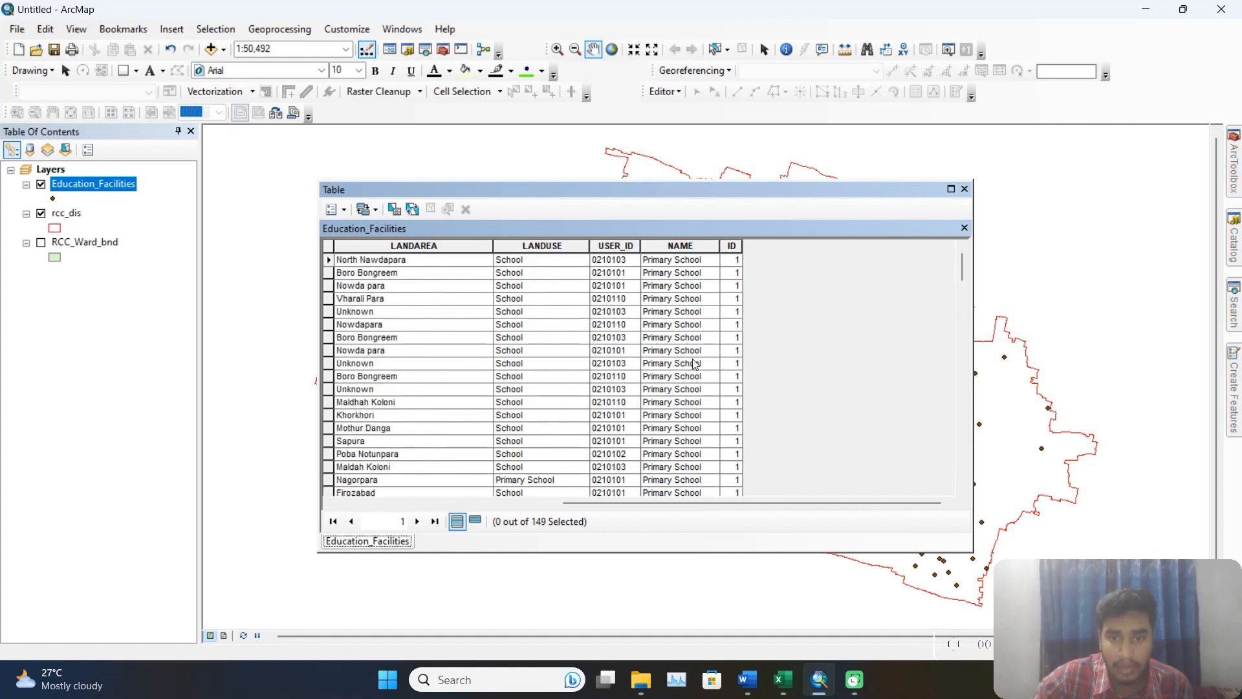
drag(716, 507, 527, 505)
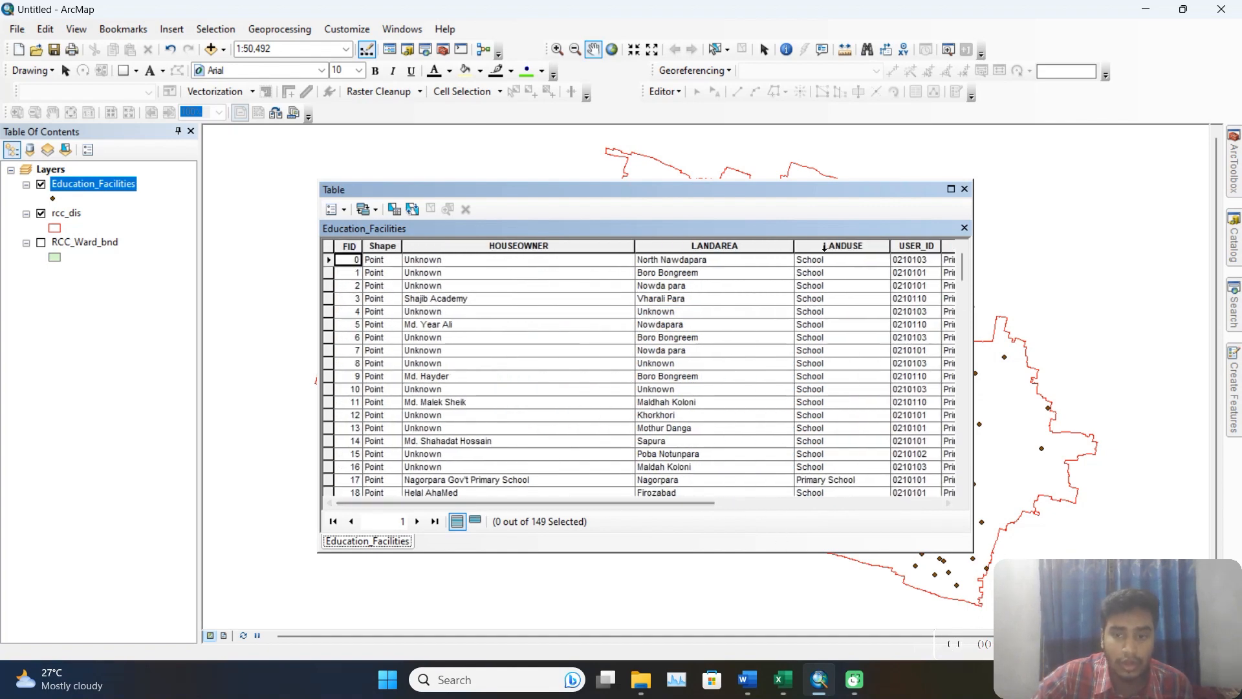
click(965, 189)
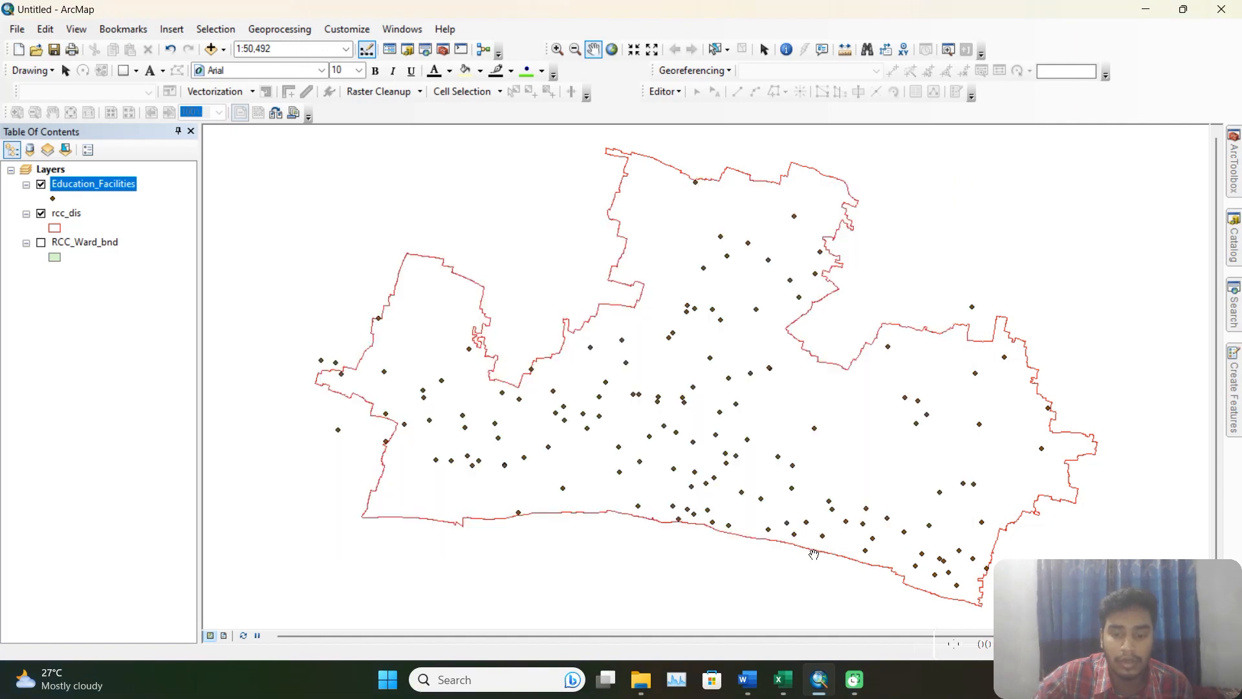
Review the primary school service area tasks in the Word document and return to ArcMap.
click(768, 626)
scroll(725, 388, down, 3)
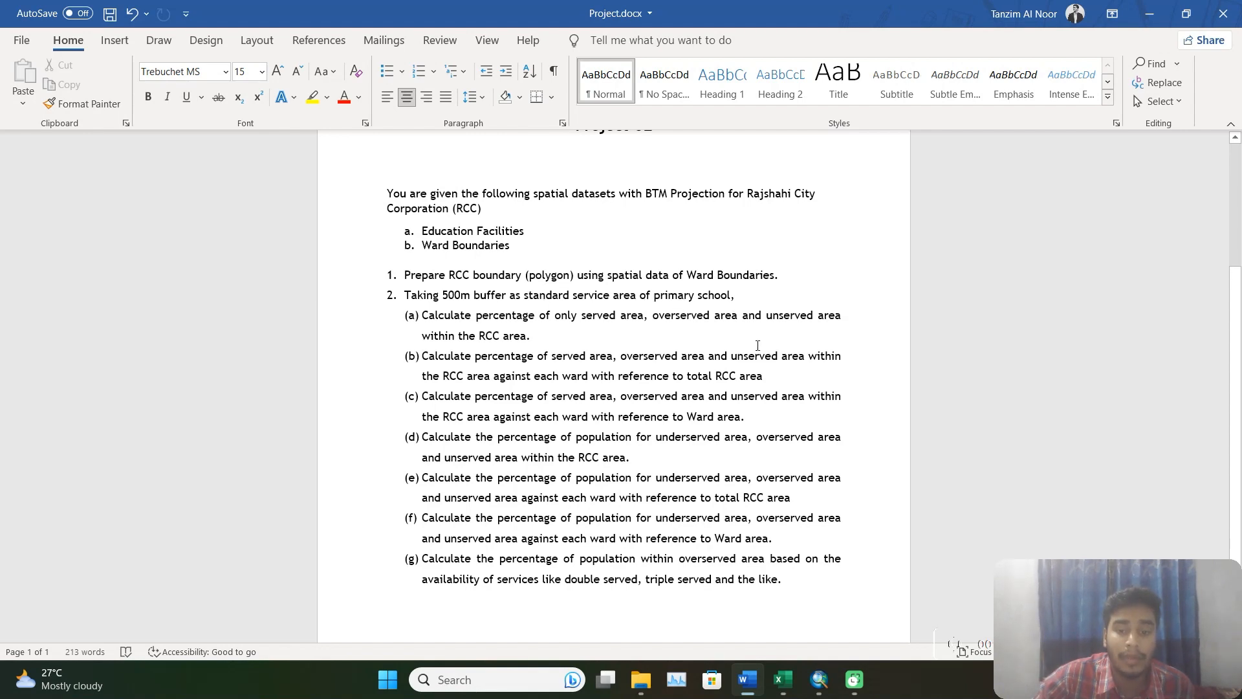
click(819, 680)
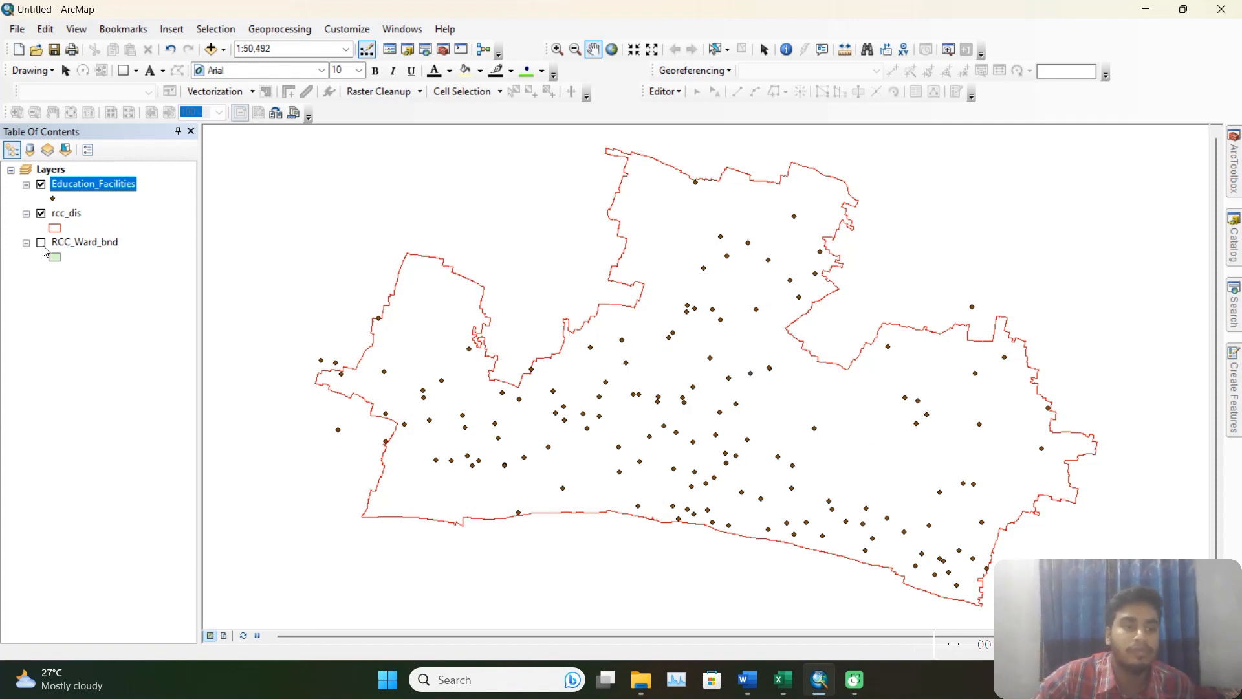
Start the Buffer tool with Education_Facilities as the input features.
click(193, 198)
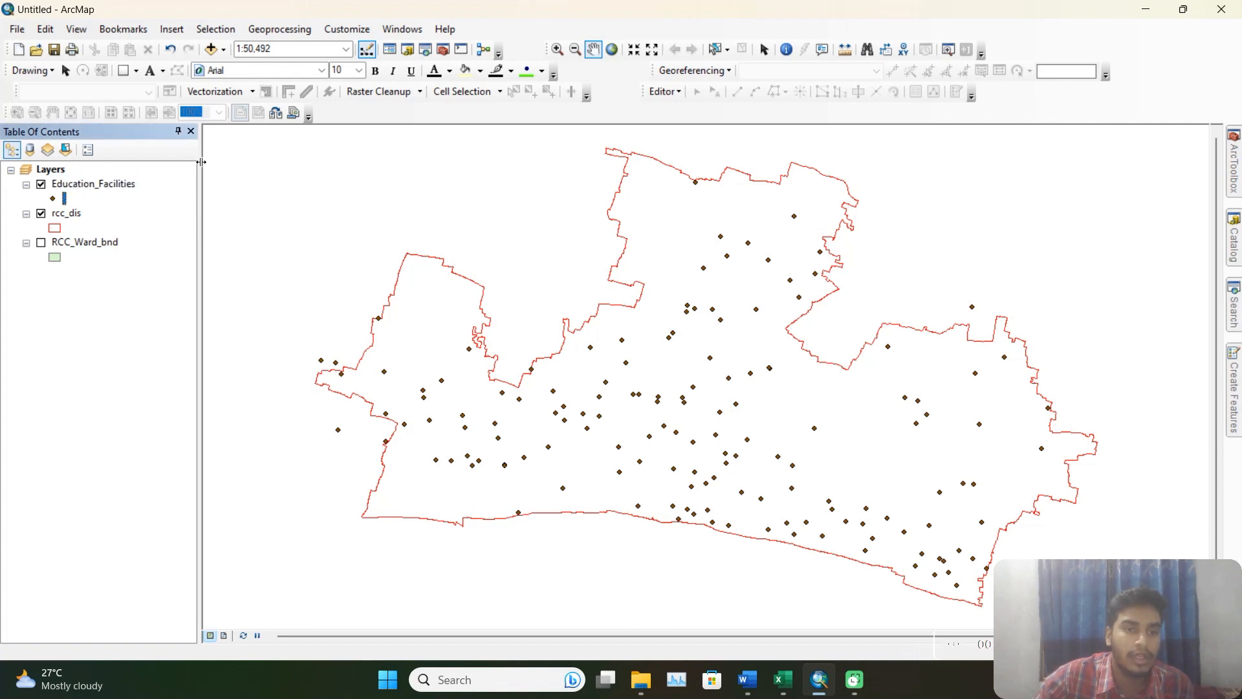
click(291, 30)
click(303, 49)
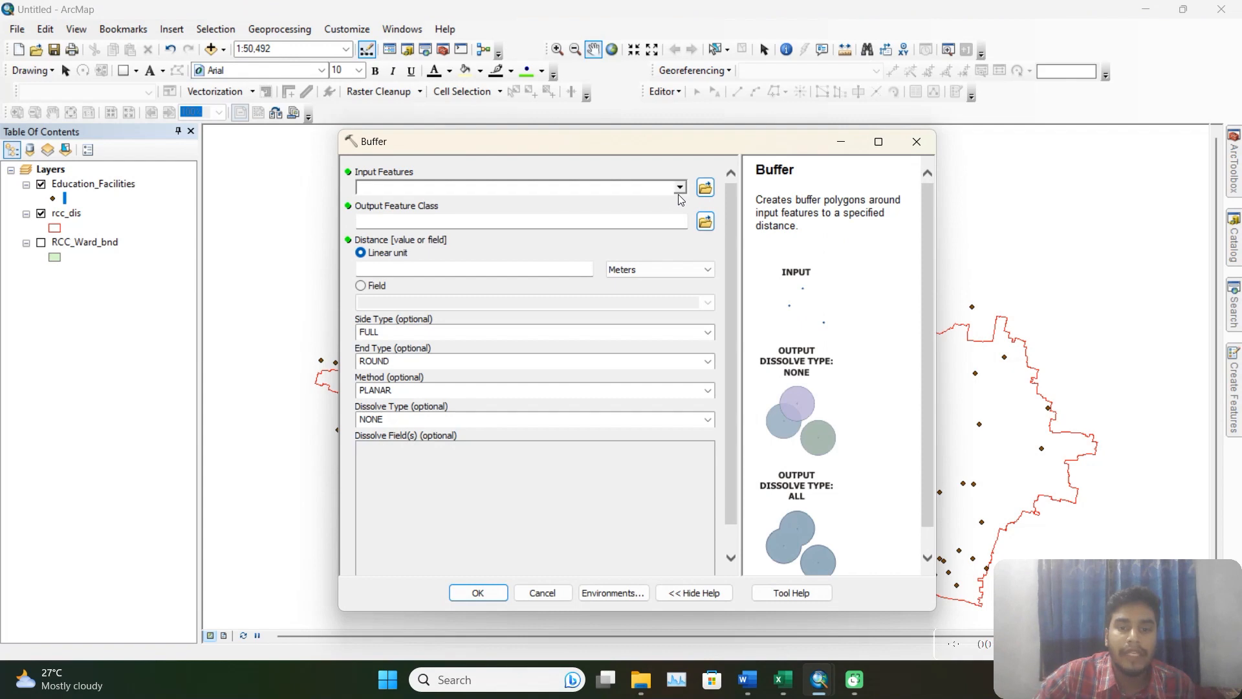
click(680, 187)
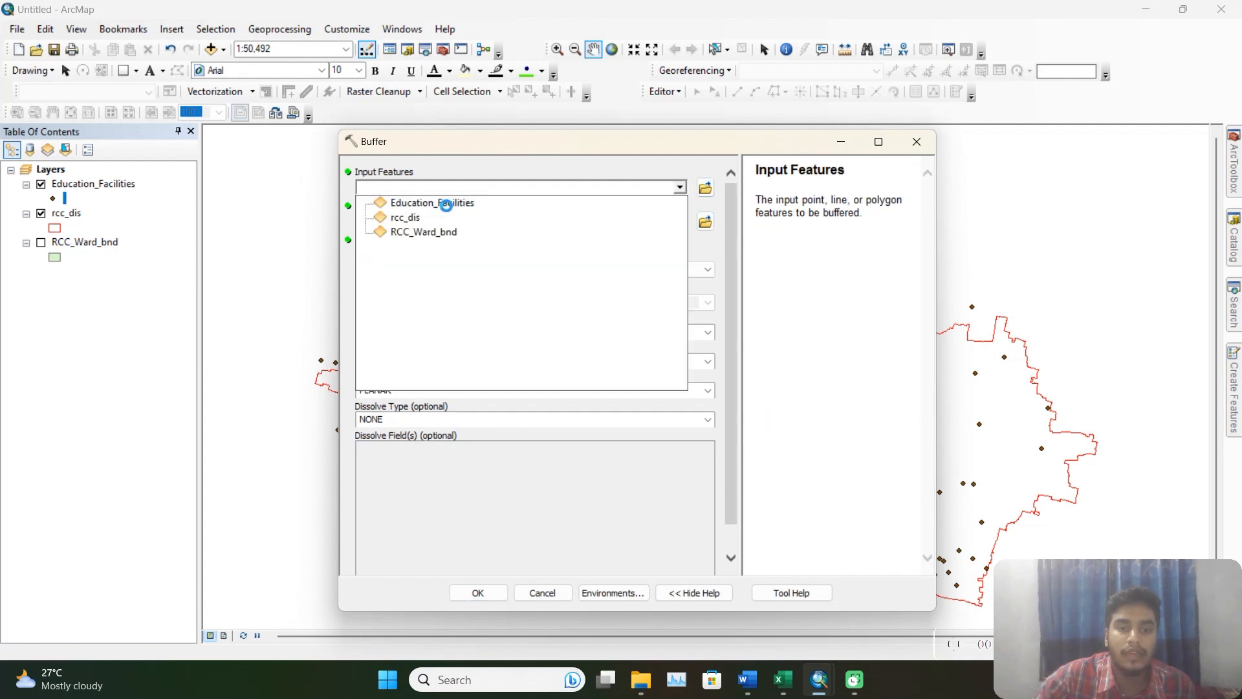
click(451, 203)
Set the buffer output to a feature class named schl_buffer500m in the output folder.
click(706, 225)
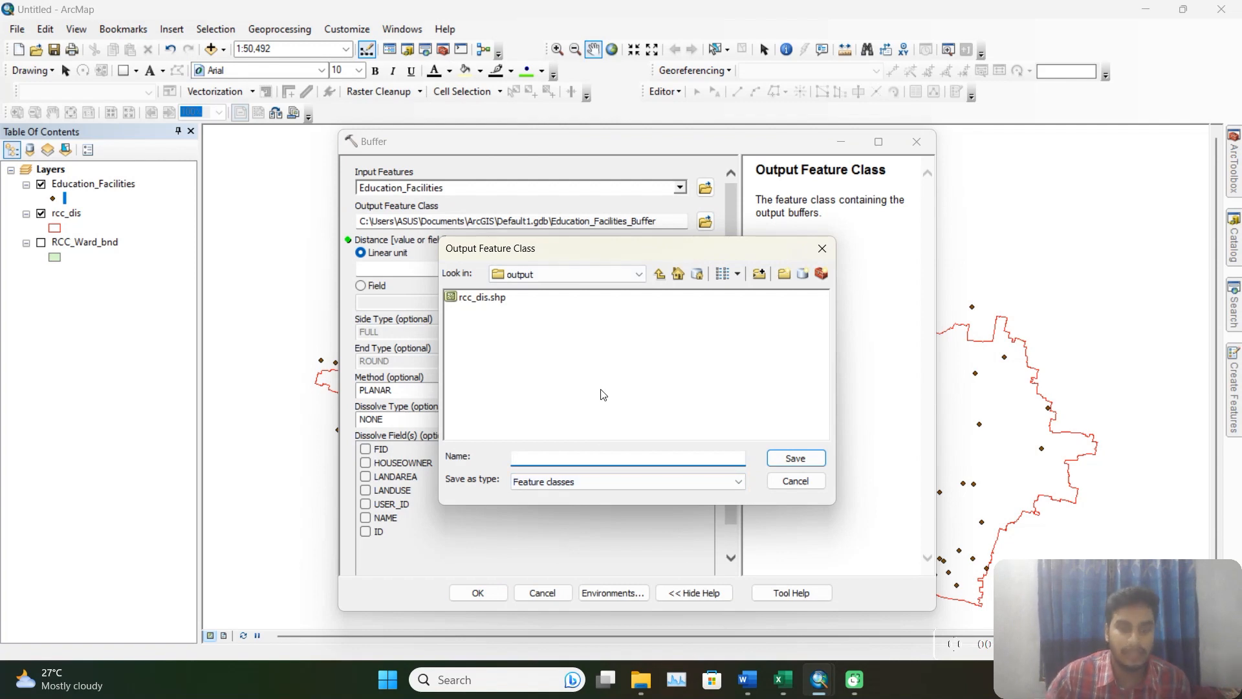
text(sch)
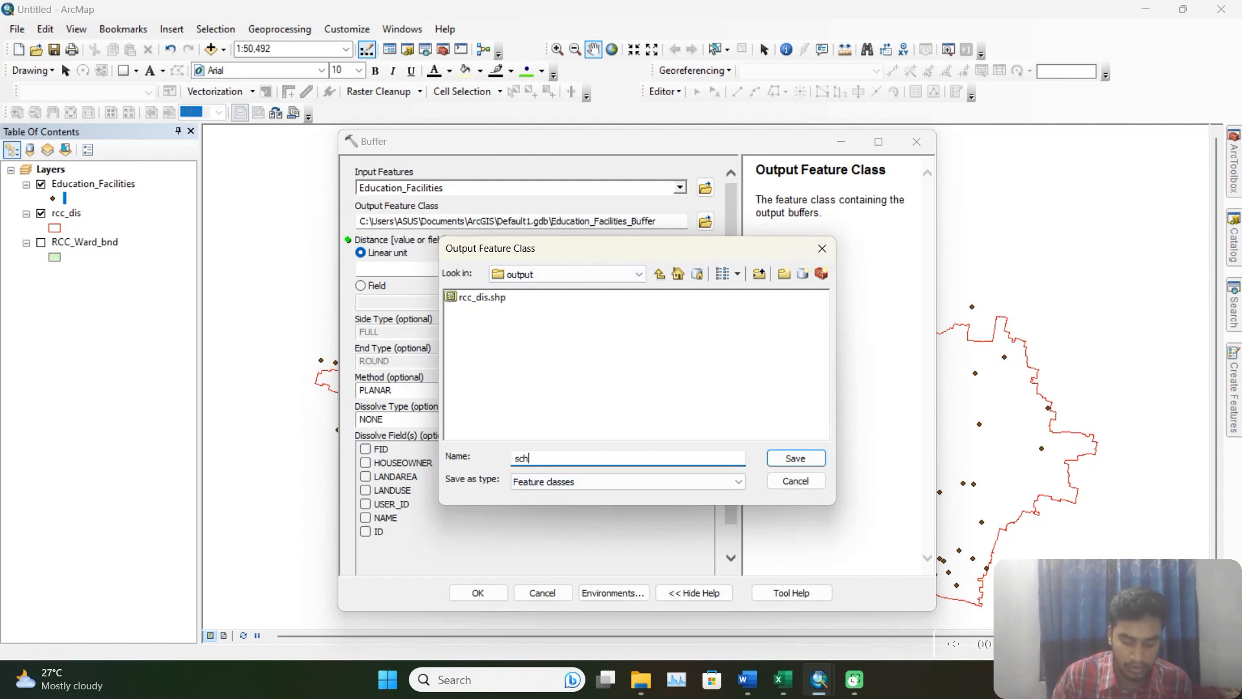
text(l)
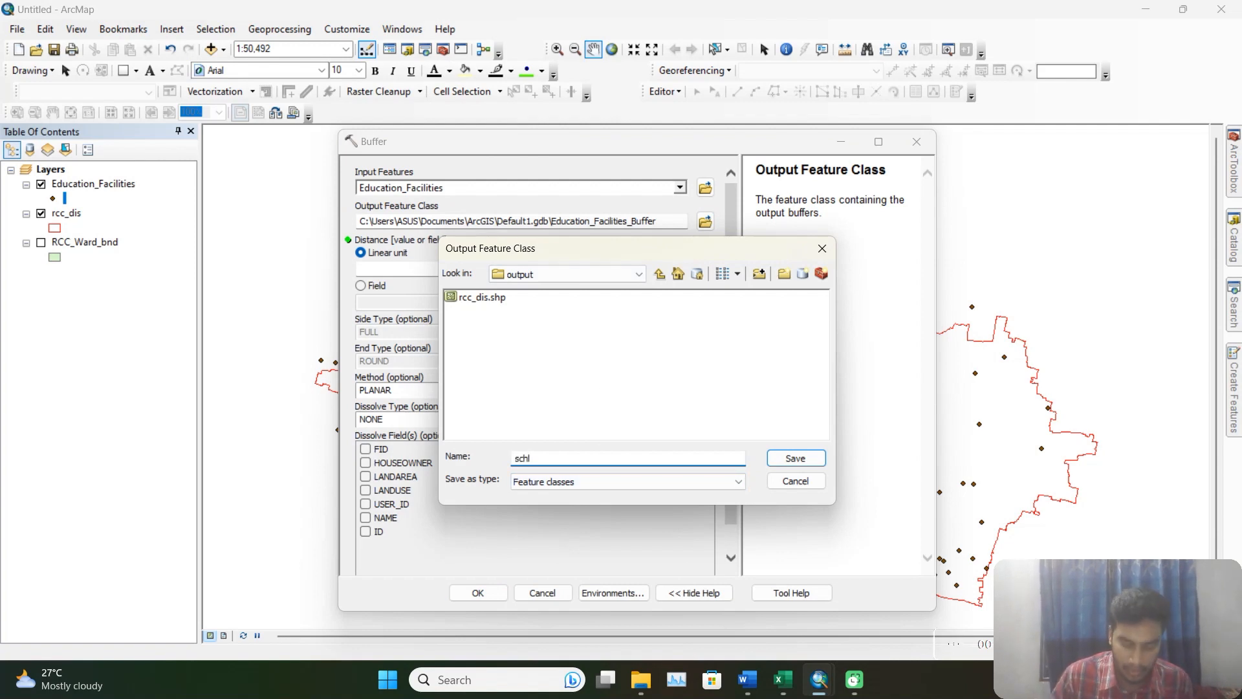
text(_)
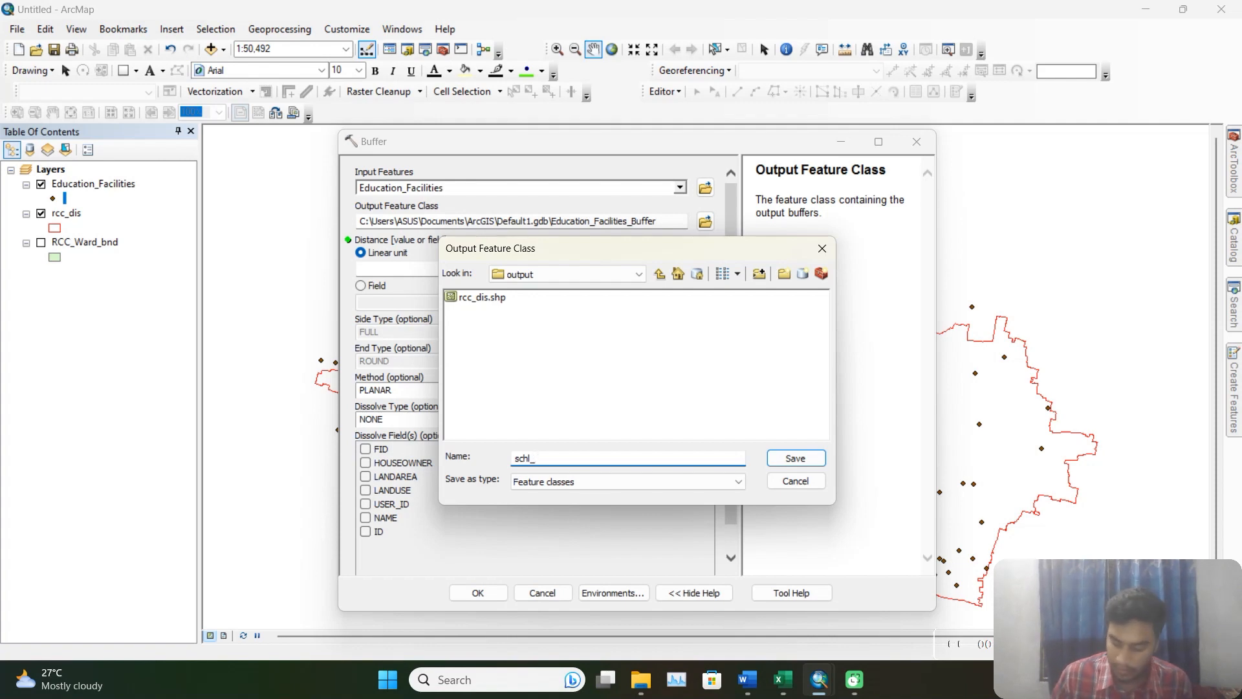
text(buff)
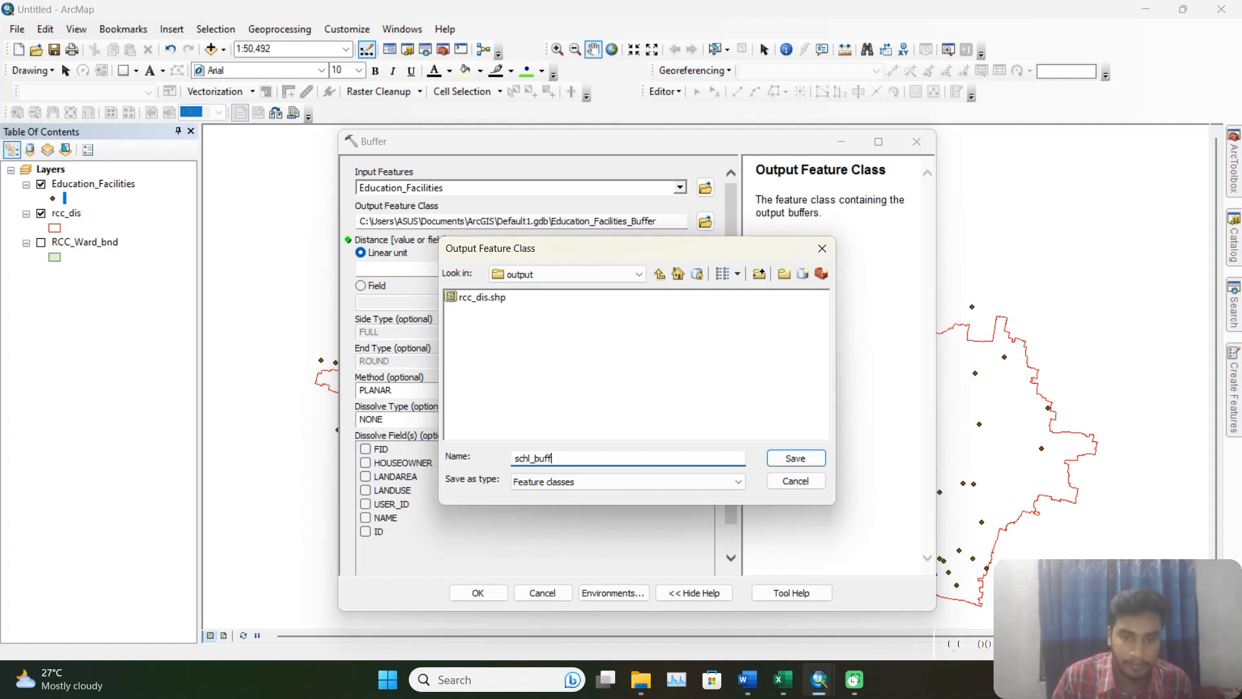
key(BackSpace)
text(fe)
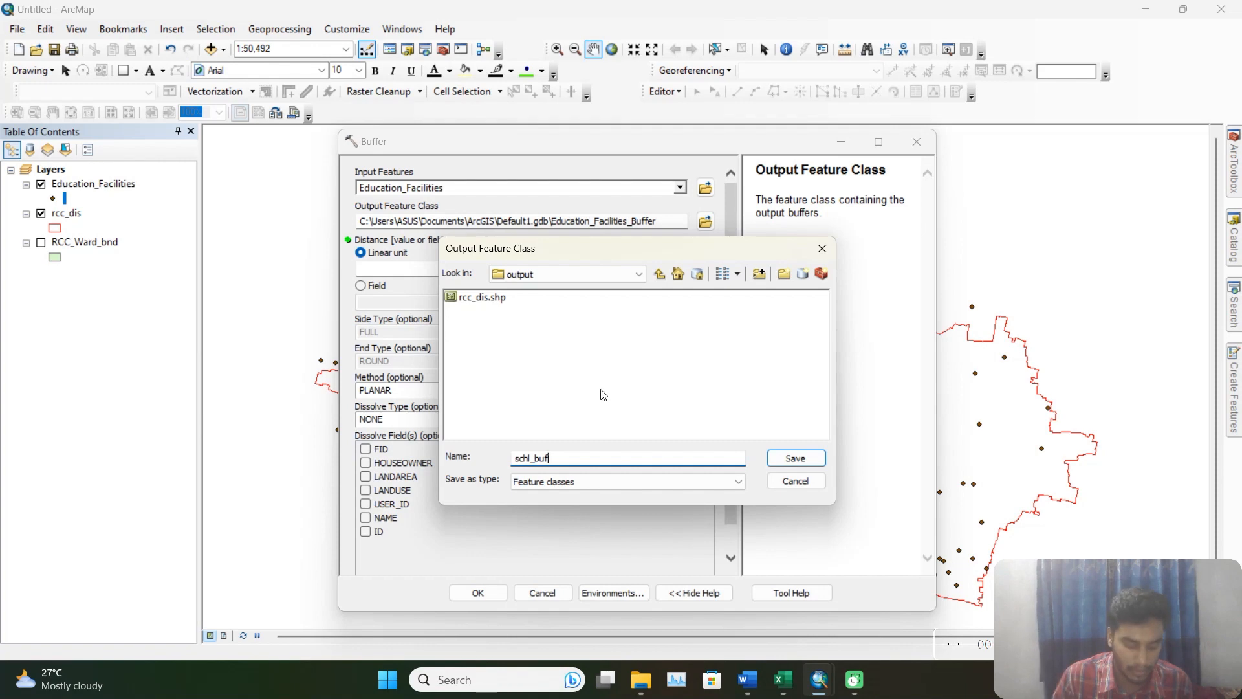
text(r500m)
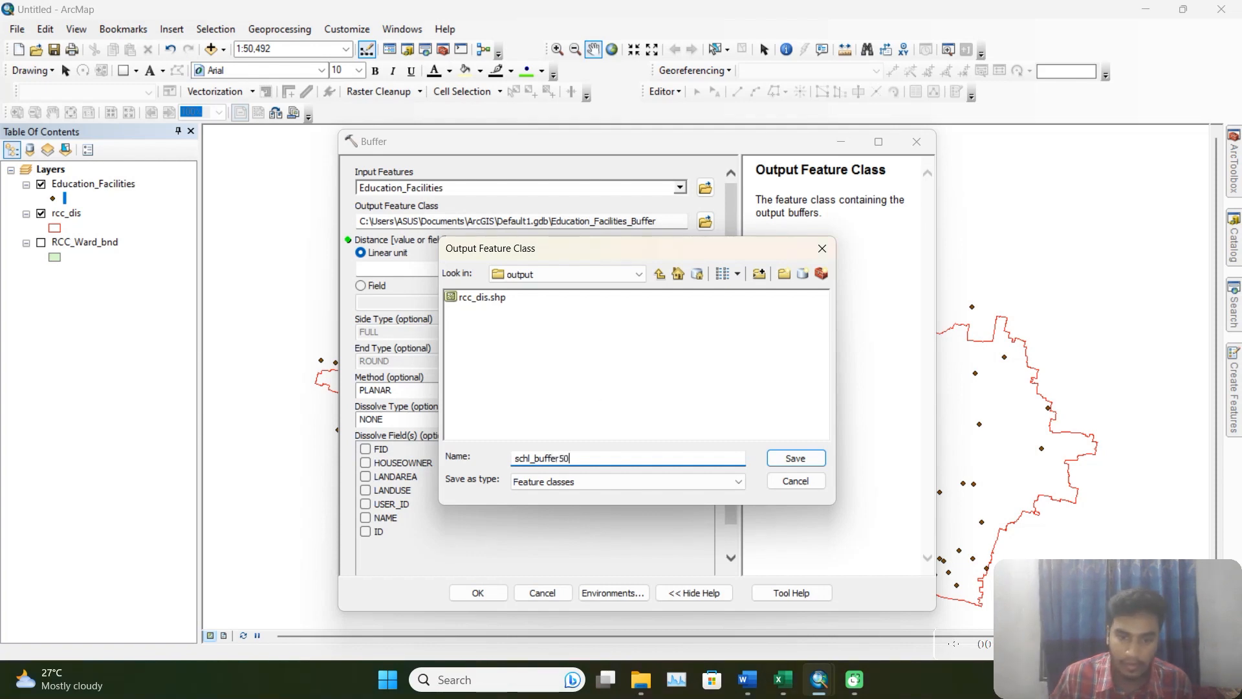
click(795, 458)
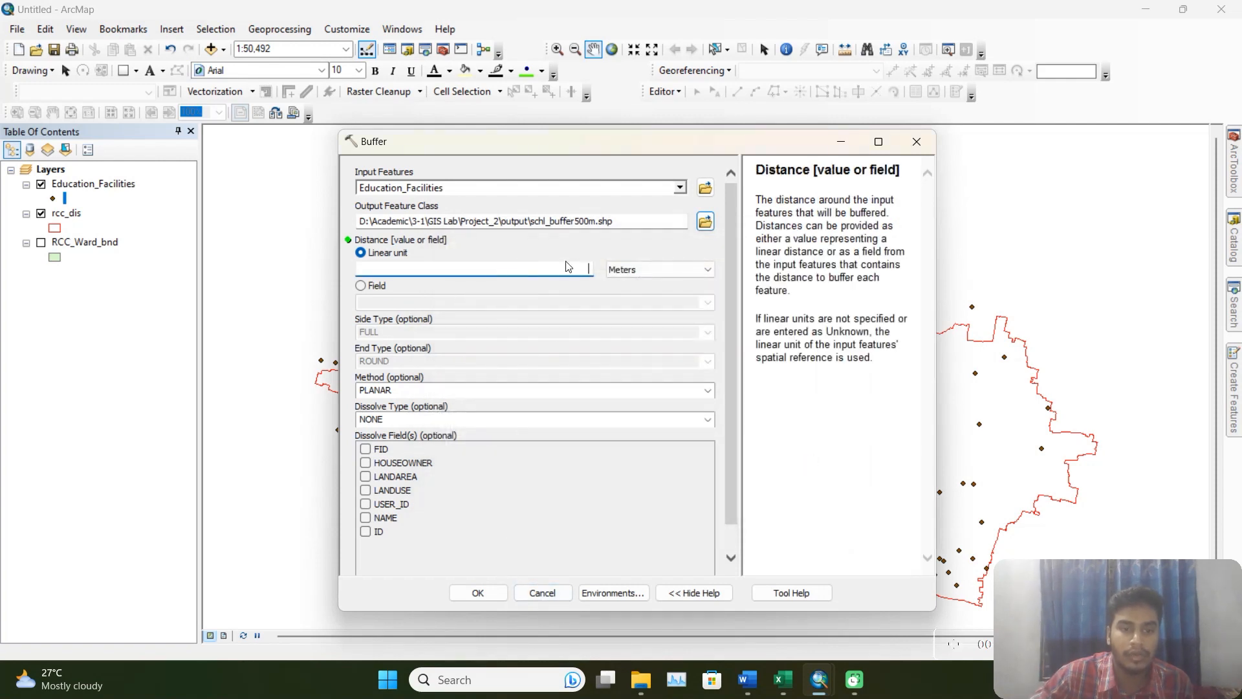
Set the linear buffer distance to 500 meters and run the Buffer tool with dissolve type NONE.
text(500)
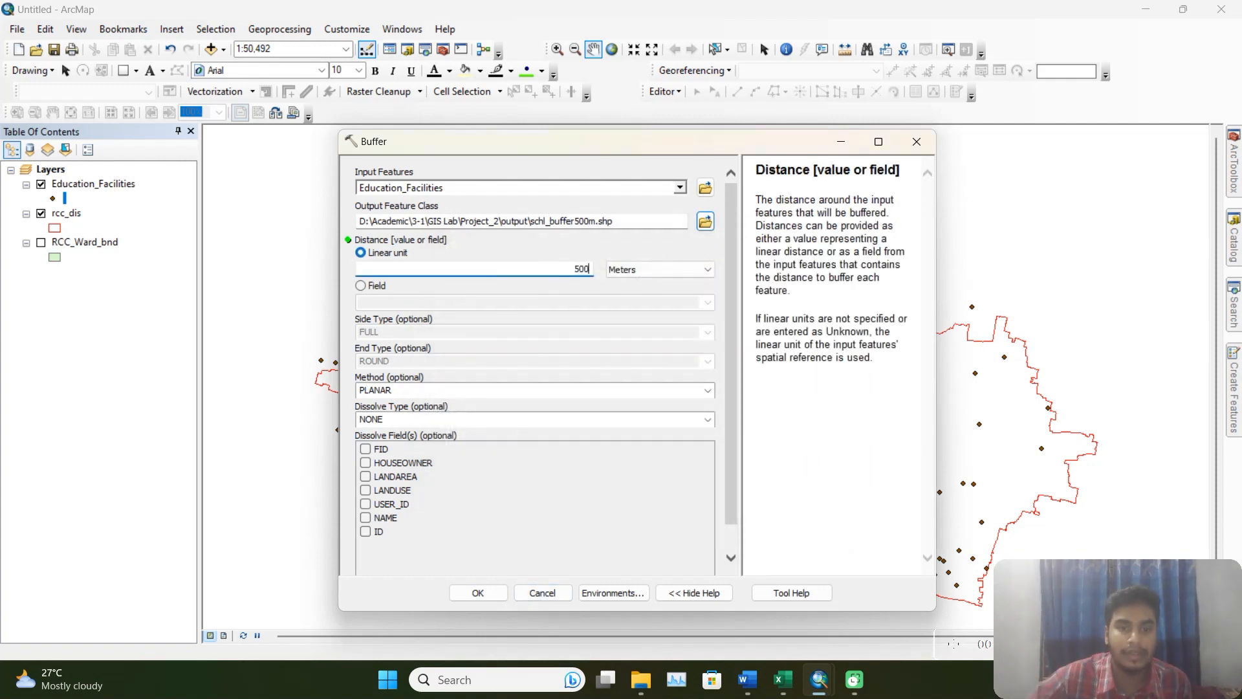
scroll(621, 404, down, 1)
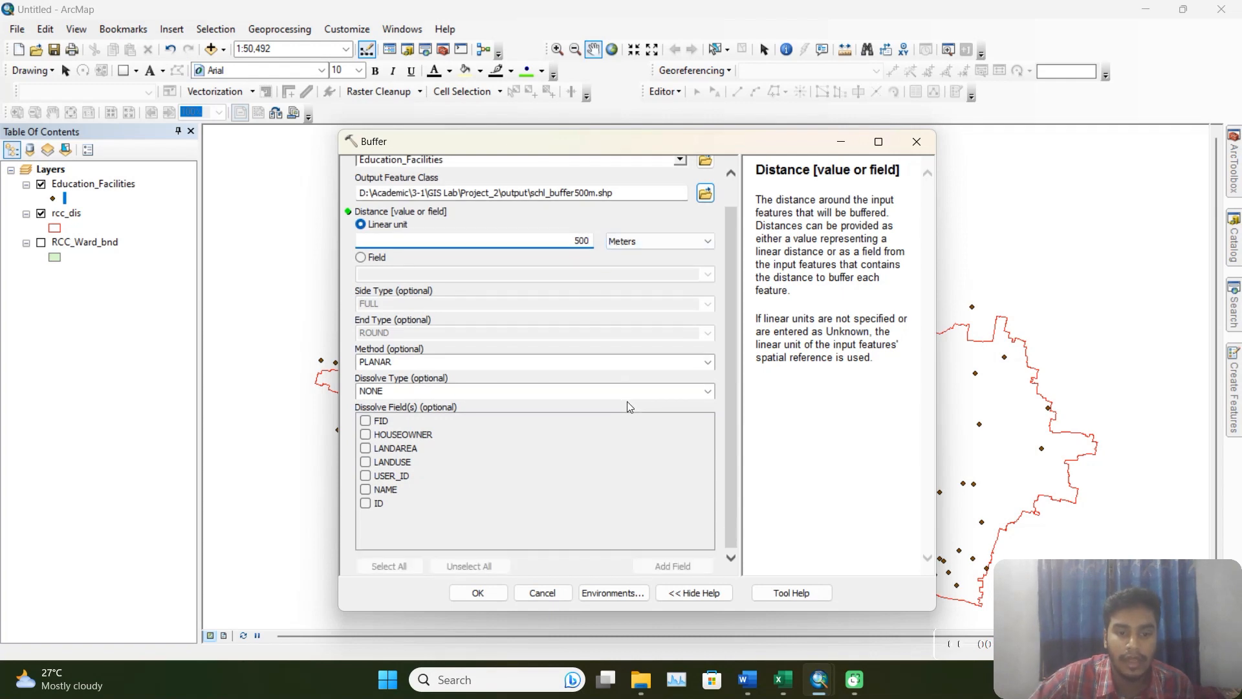
click(478, 592)
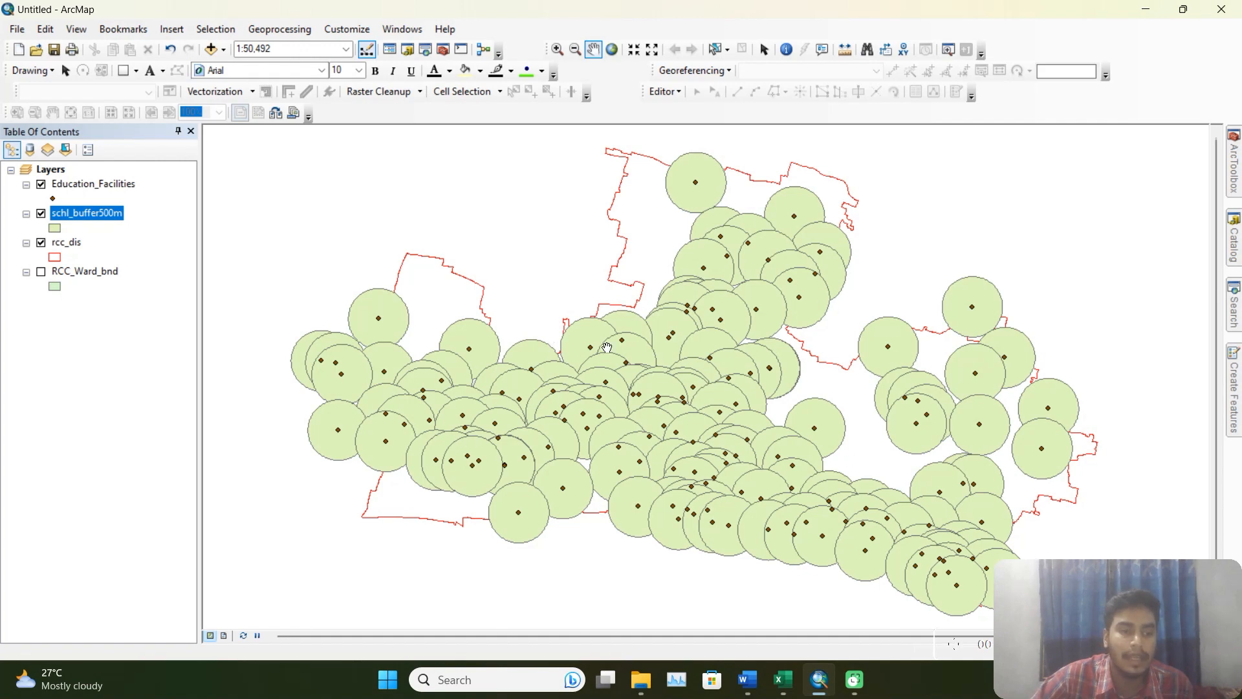
Hide the Education_Facilities layer and move it below rcc_dis in the layer order.
click(40, 183)
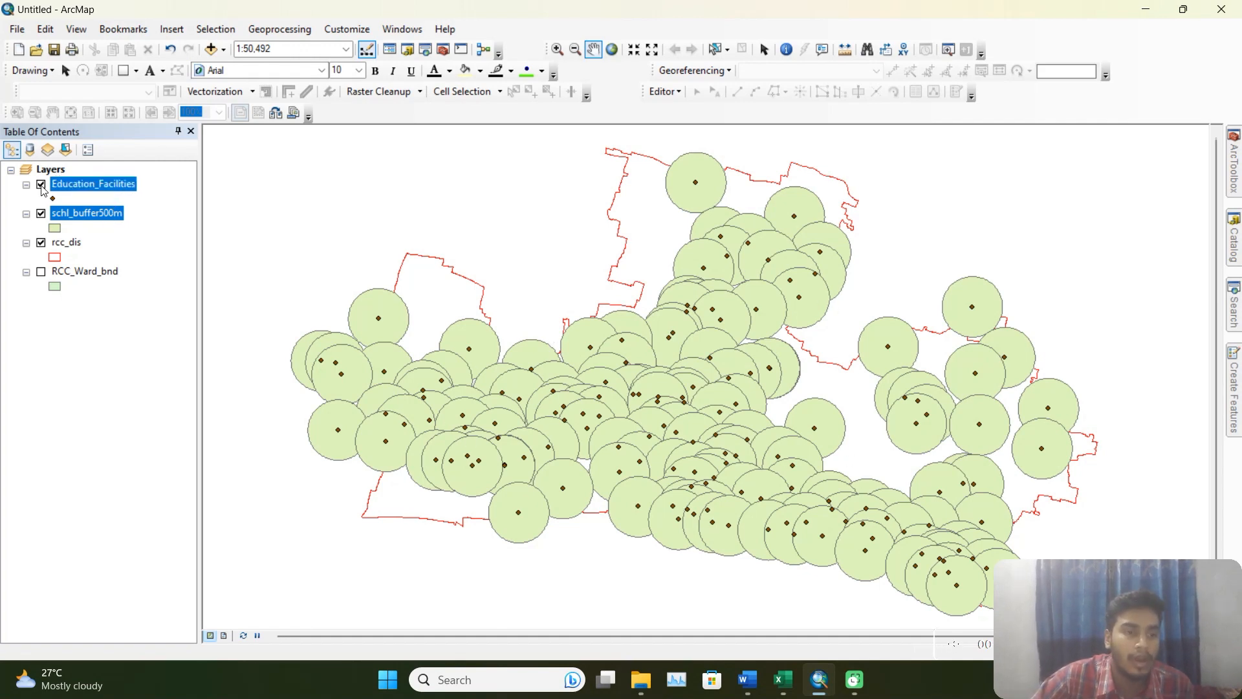
drag(99, 187, 95, 255)
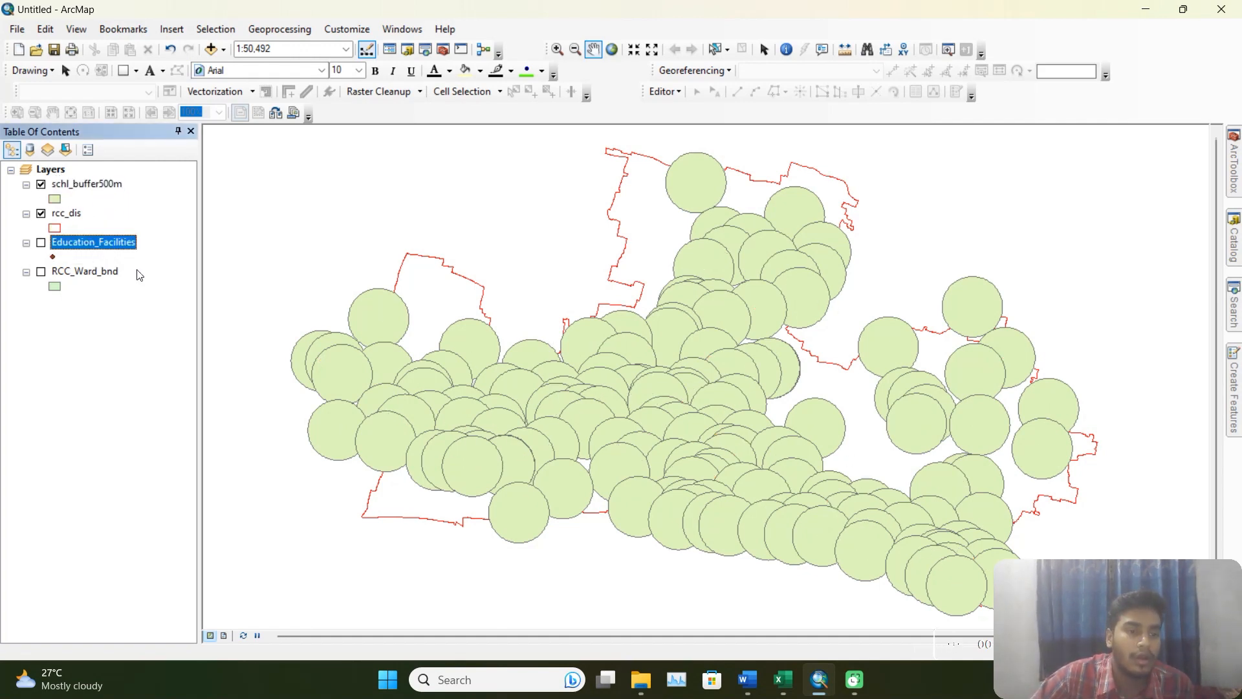
Review the service area tasks in the Word document, return to ArcMap and identify the overlapping school buffers at two map locations.
click(748, 680)
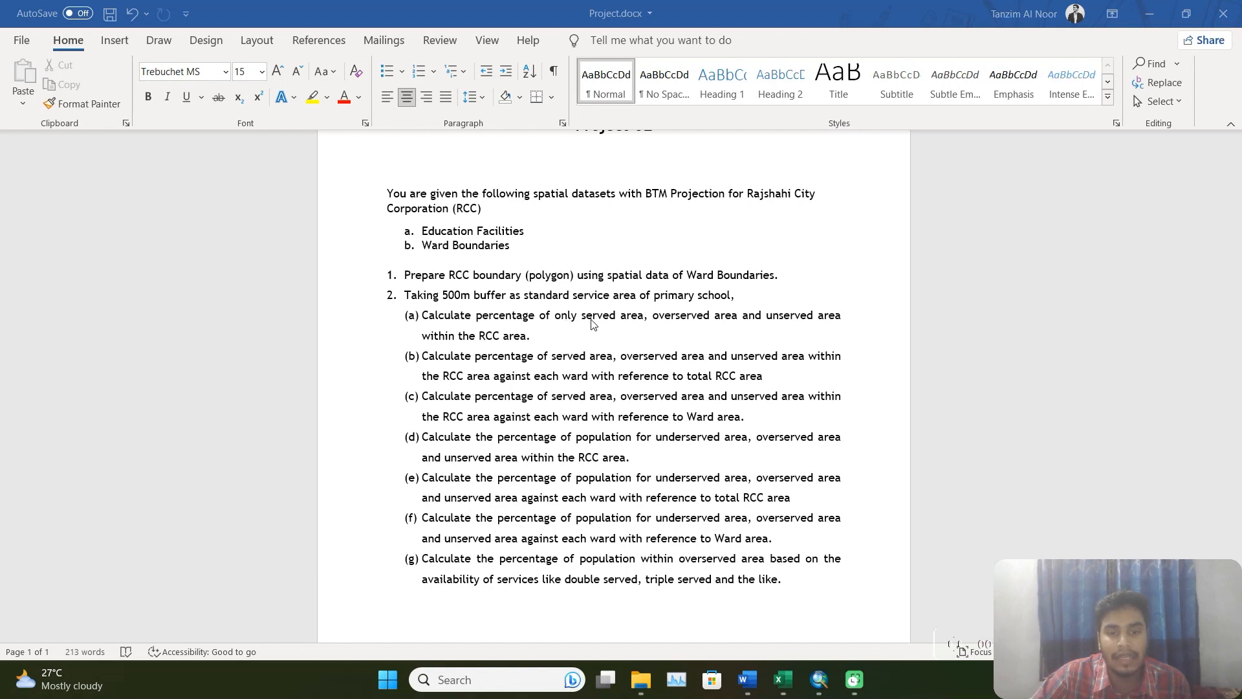
click(819, 681)
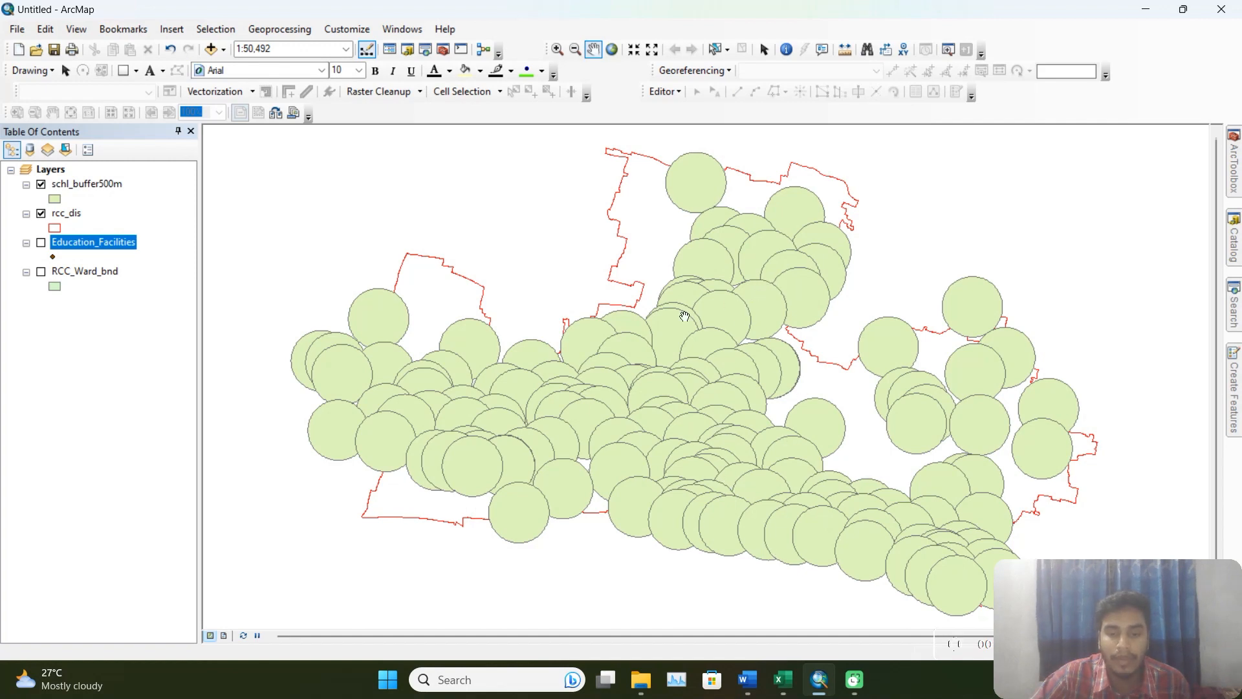
click(787, 50)
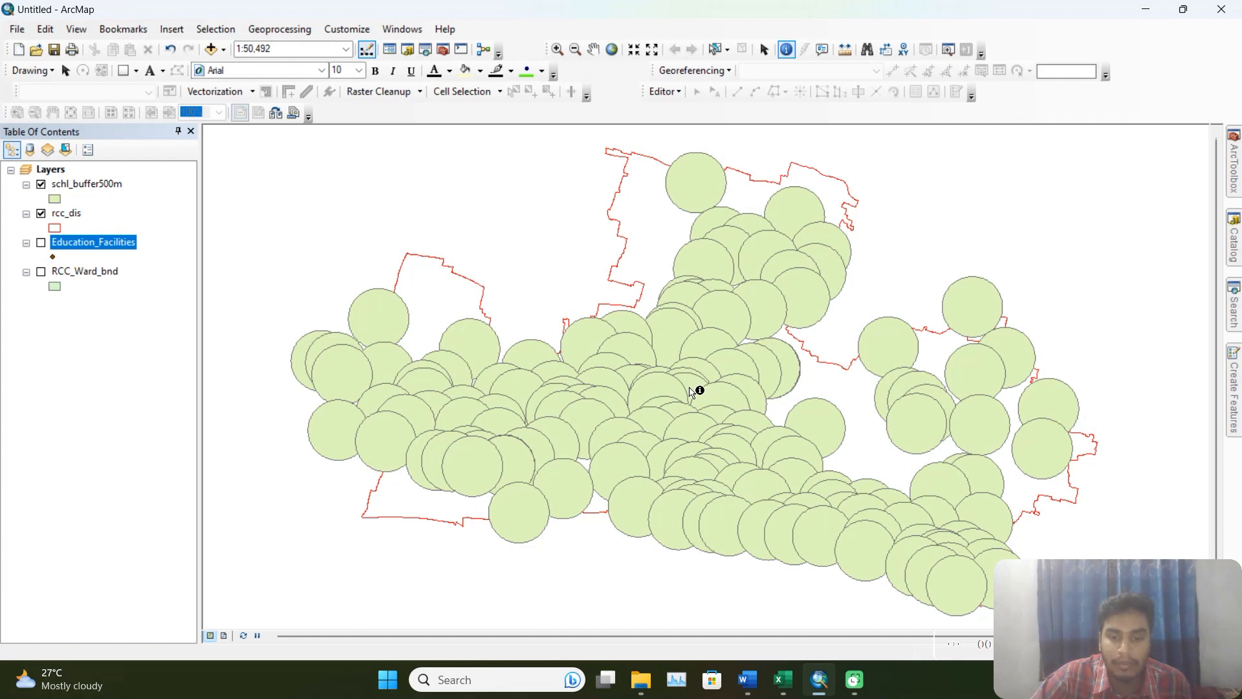
click(694, 390)
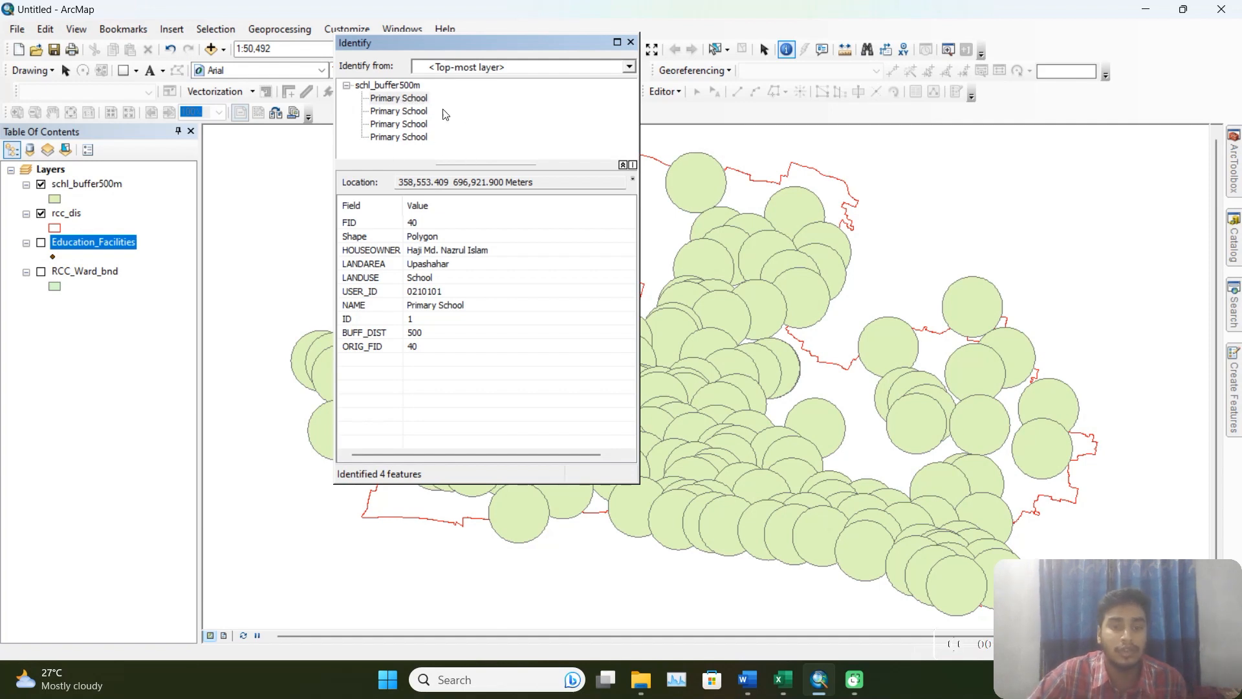
click(630, 42)
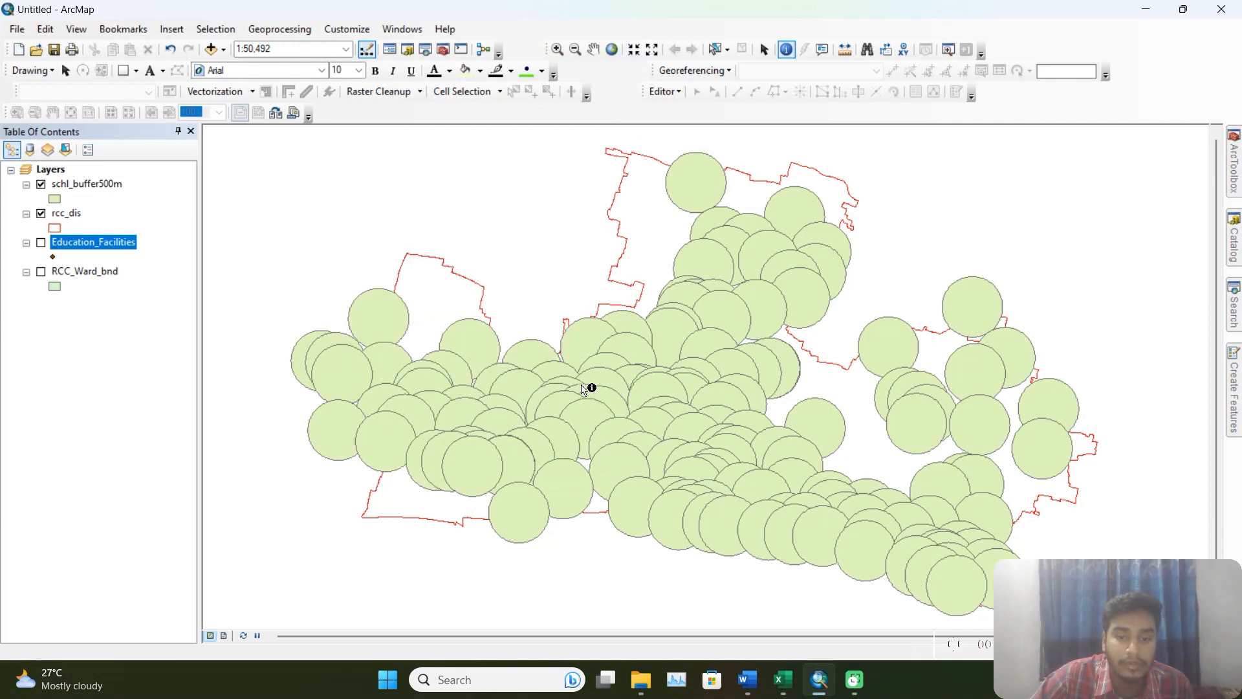
click(580, 393)
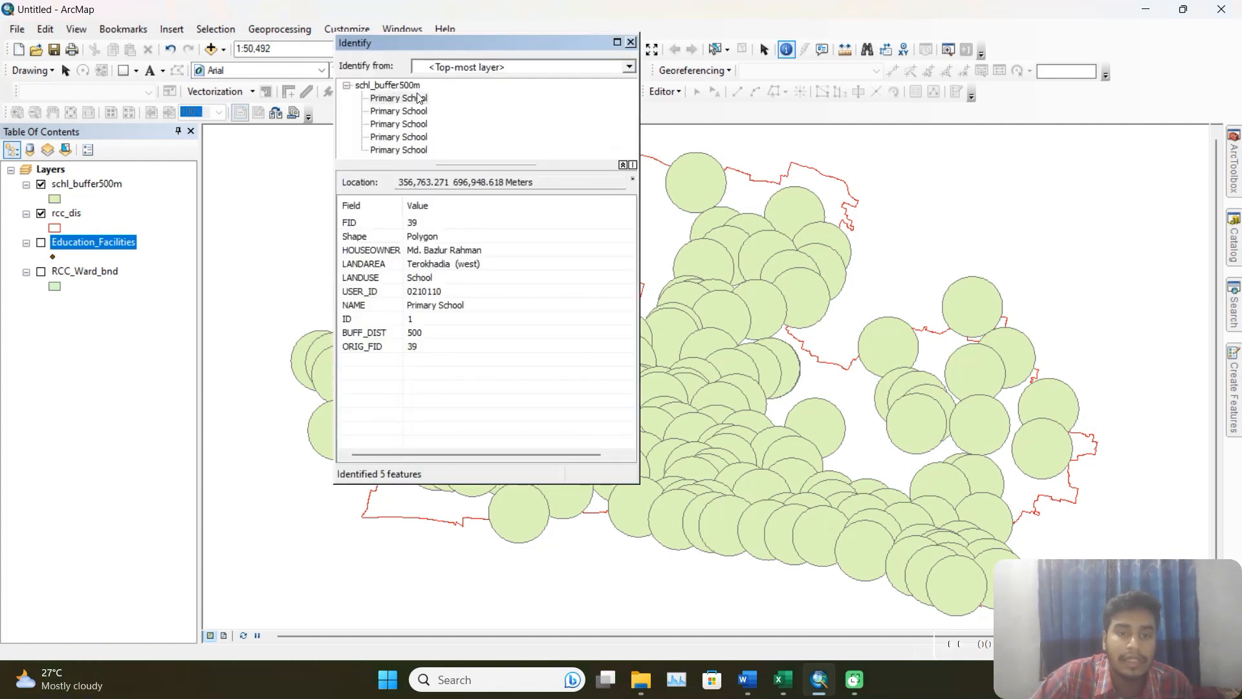
click(630, 43)
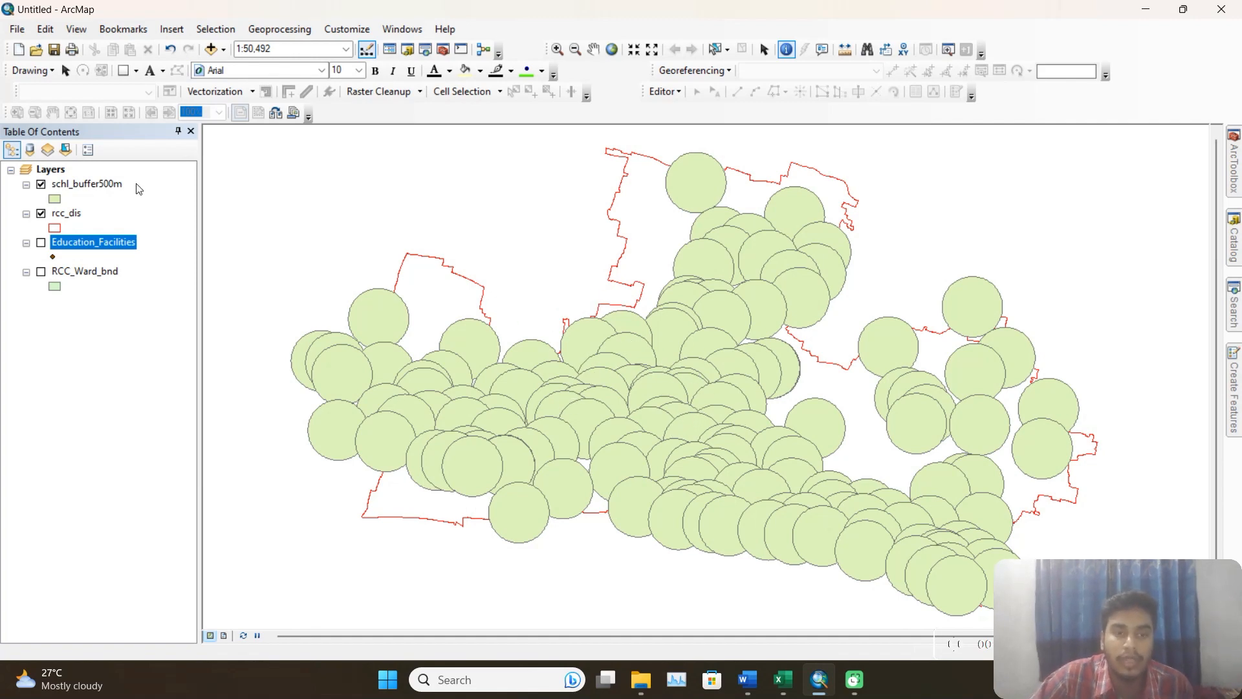
Run Intersect on schl_buffer500m alone, saving the result as schl_buffer500m_int.shp in the output folder.
click(272, 26)
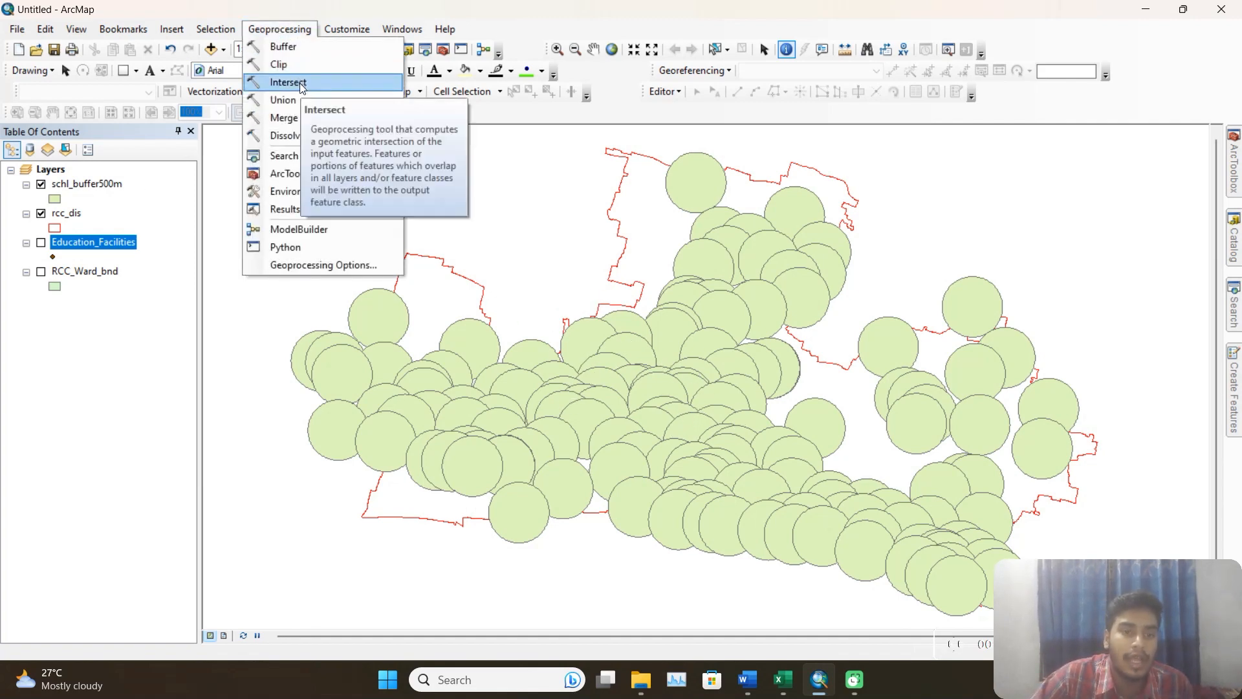
click(302, 83)
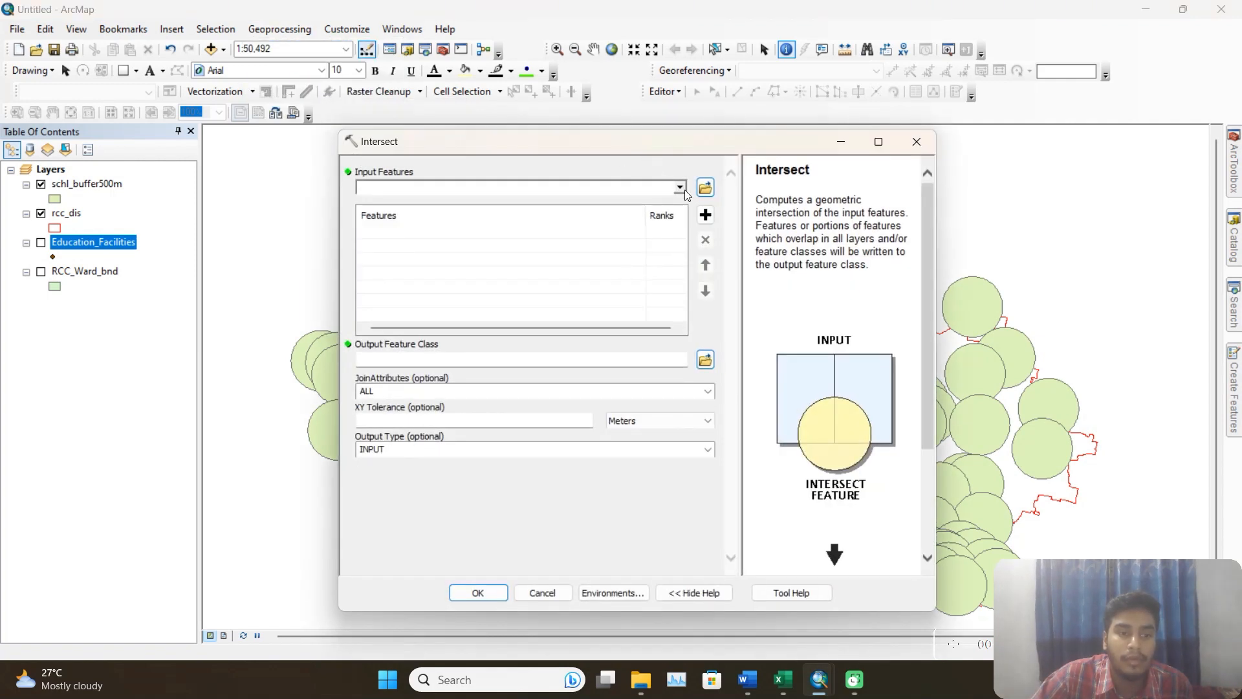
click(680, 188)
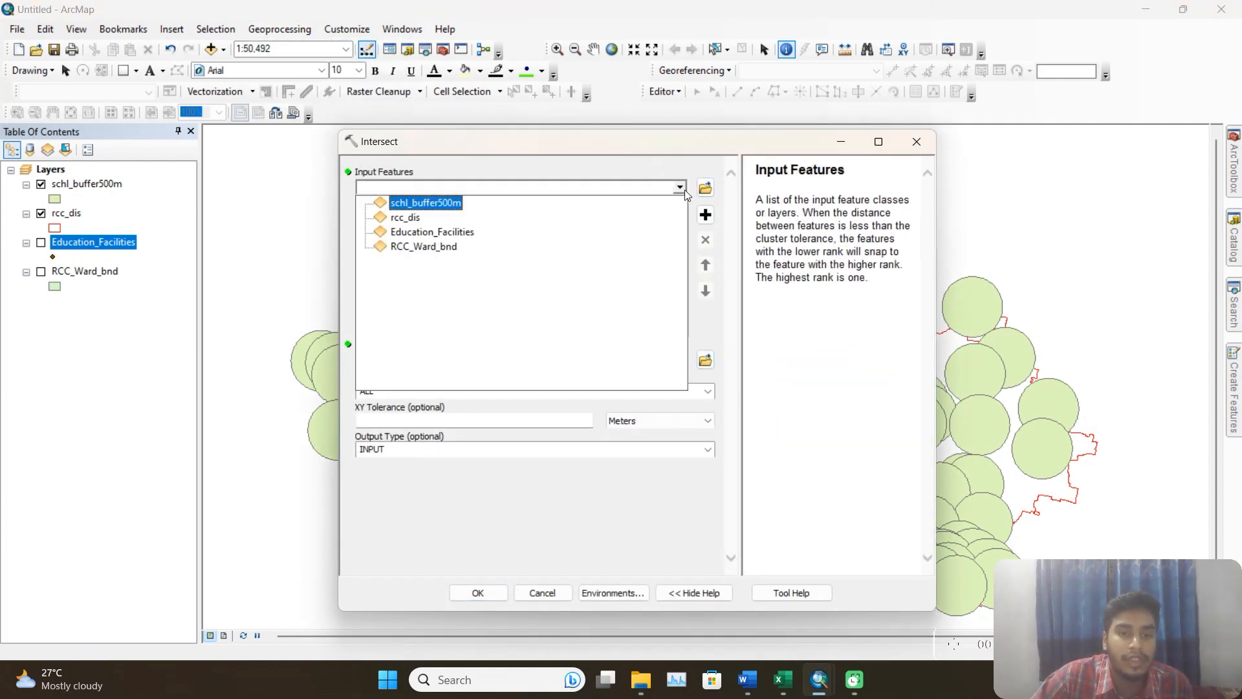
click(441, 201)
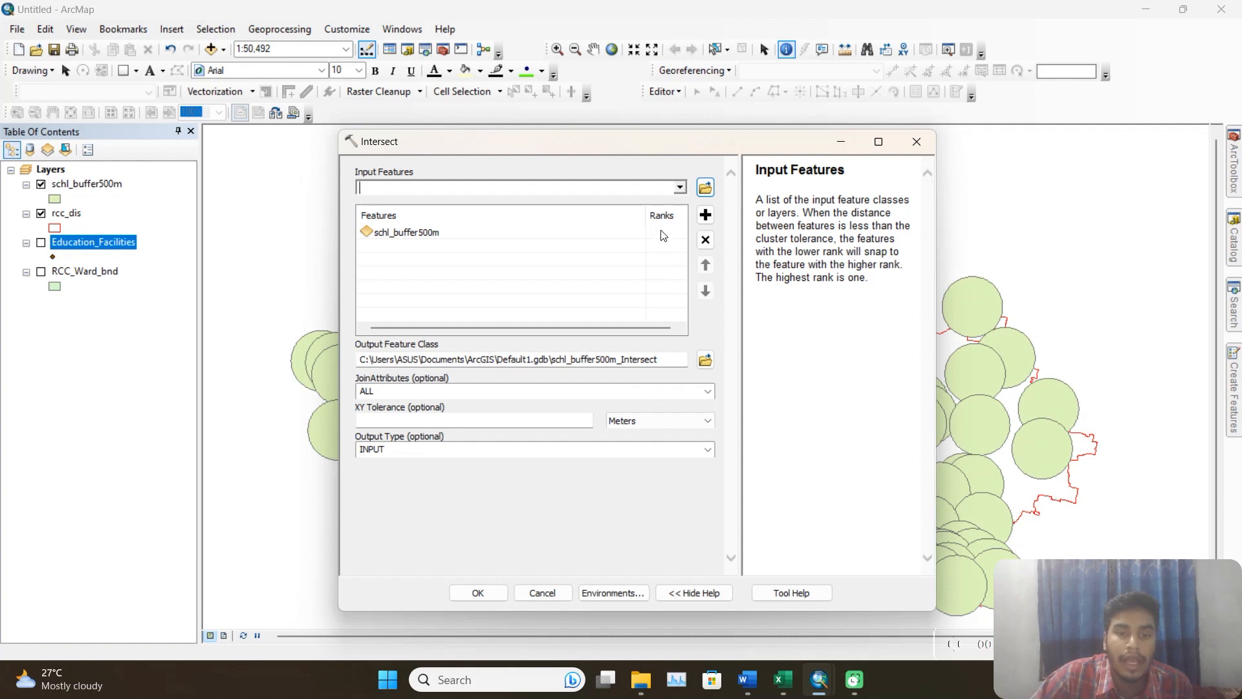
click(705, 360)
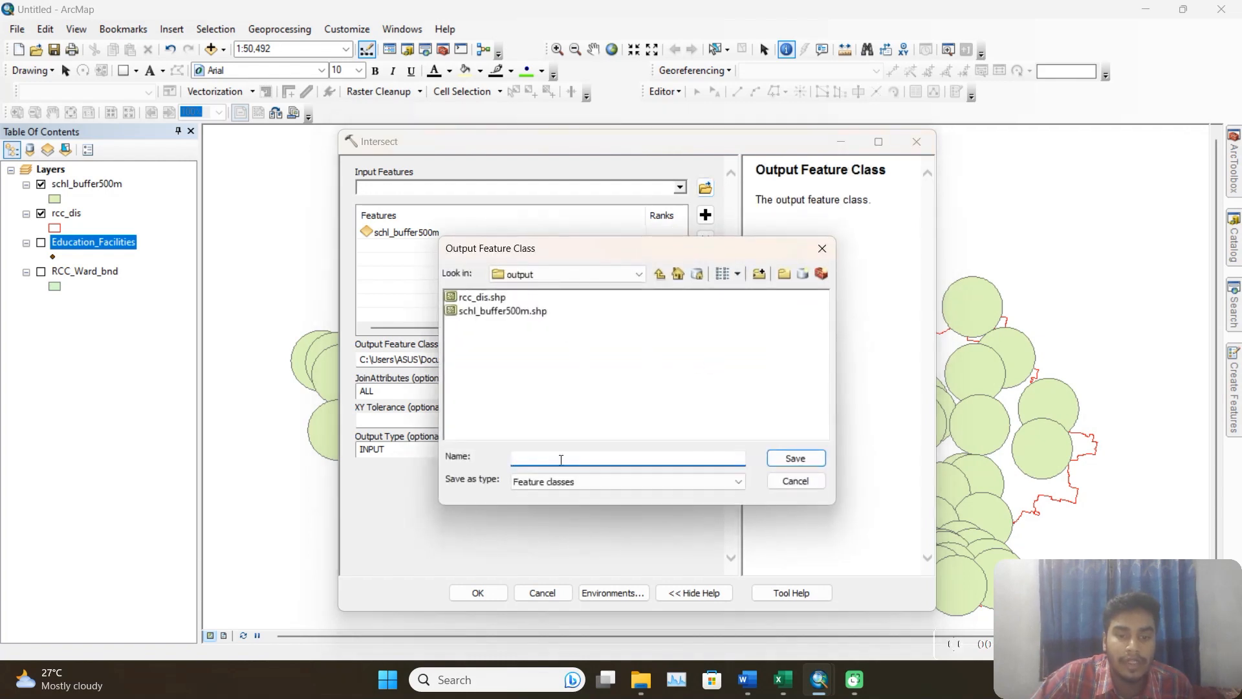
click(518, 311)
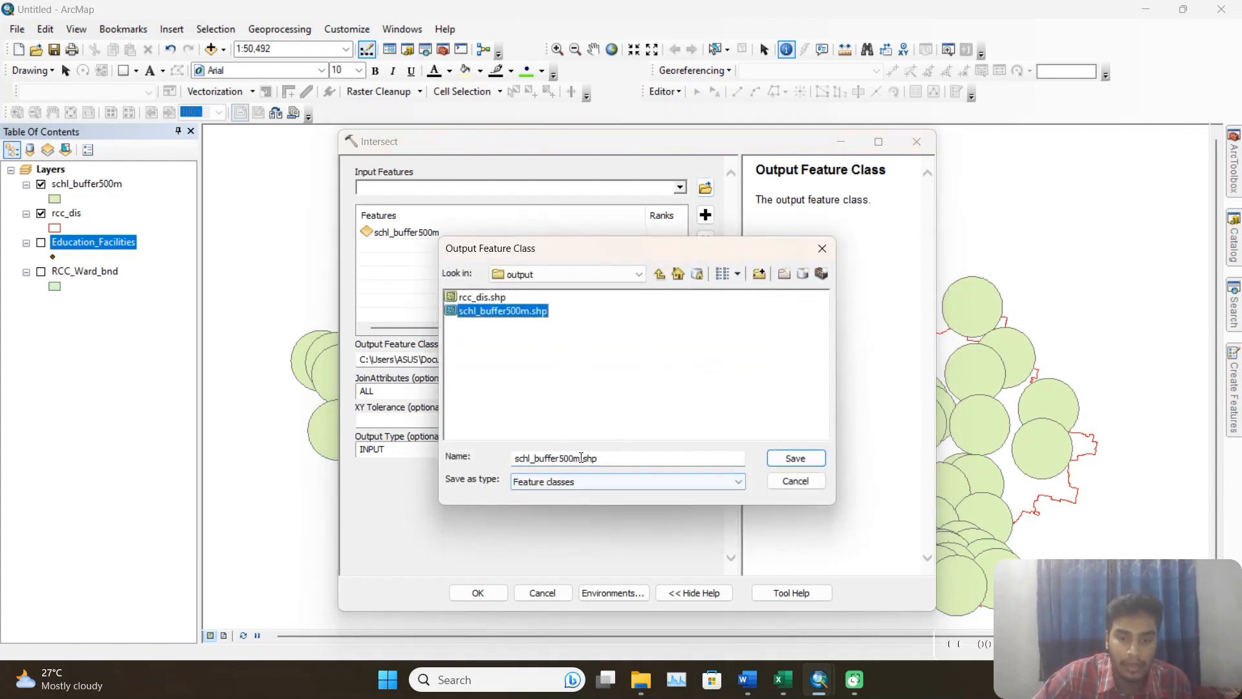
click(581, 460)
text(_int)
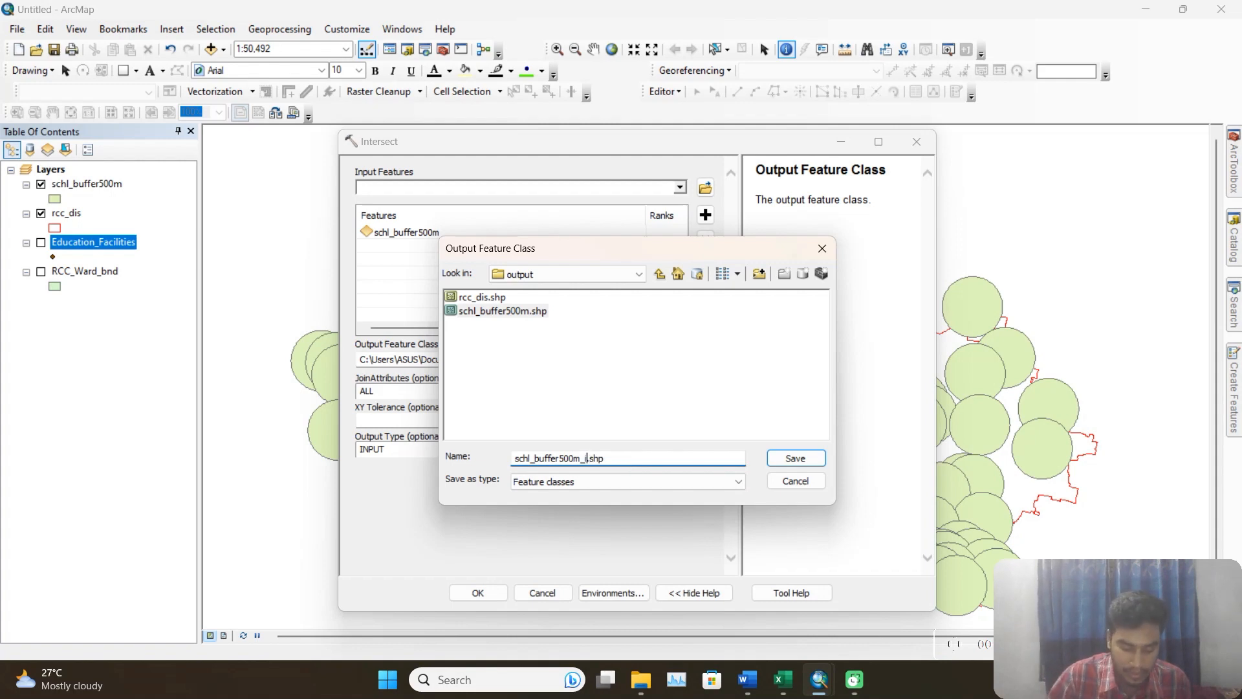
click(808, 460)
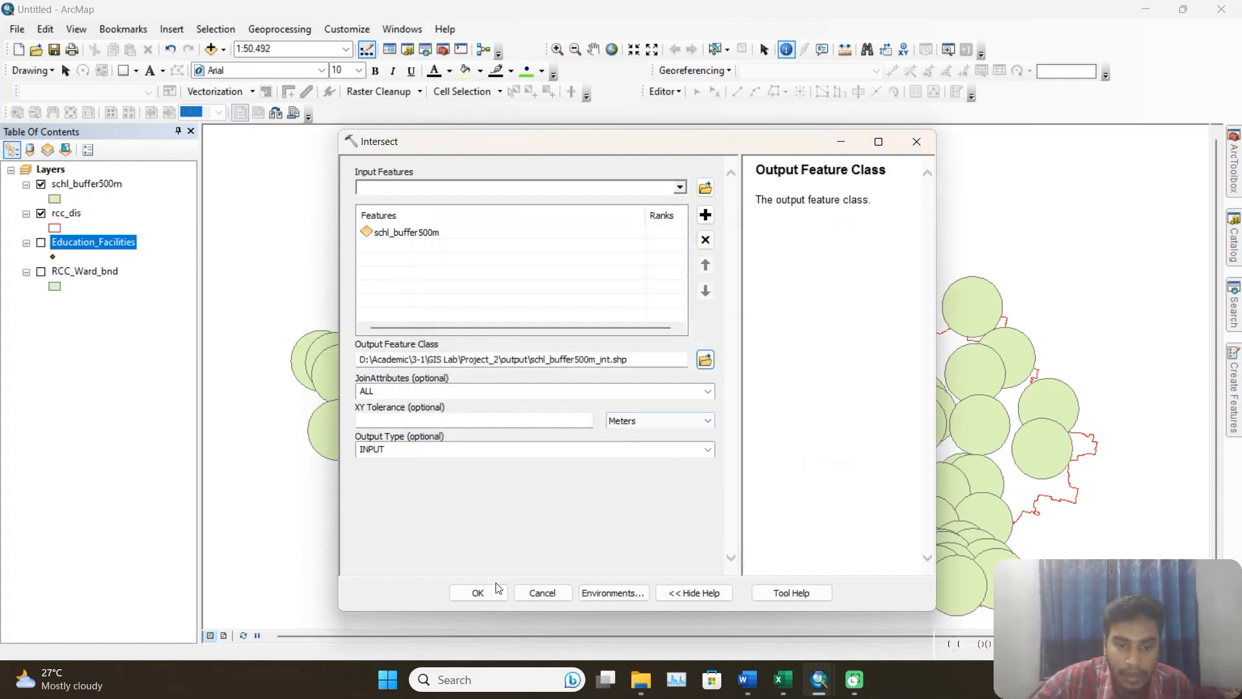
click(478, 592)
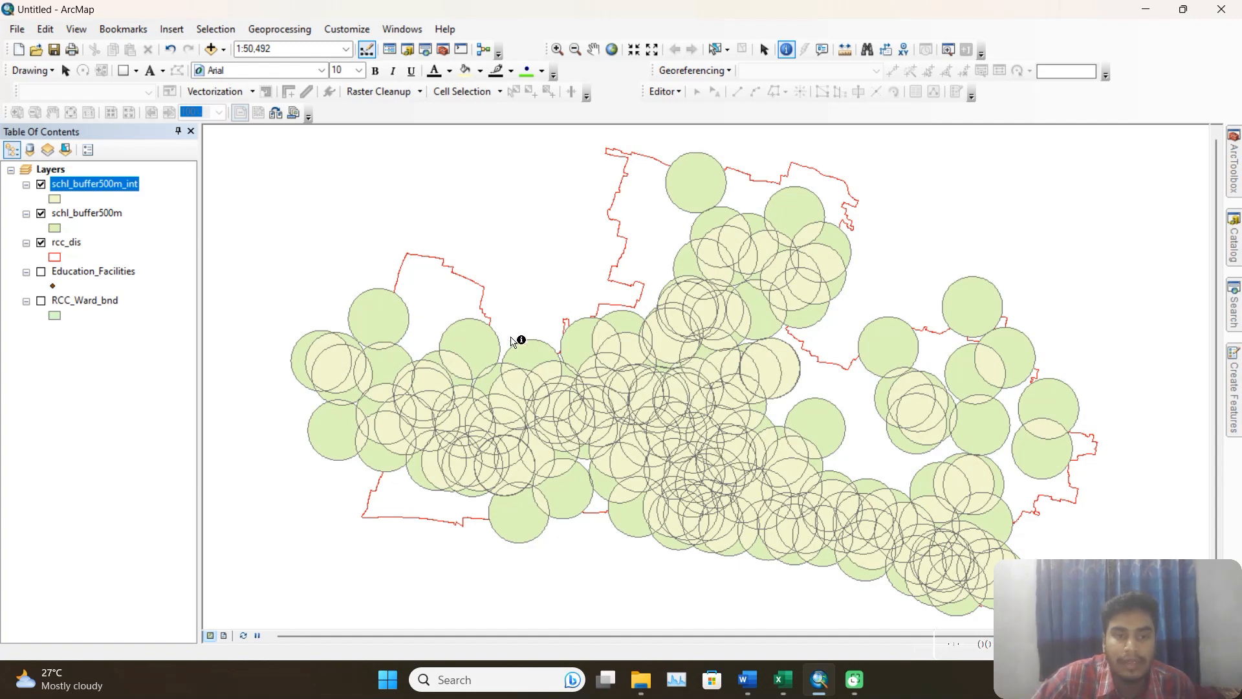
Dissolve schl_buffer500m_int without any dissolve field, saving the result as schl_buffer500m_int_dis.shp in the output folder.
click(279, 30)
click(294, 135)
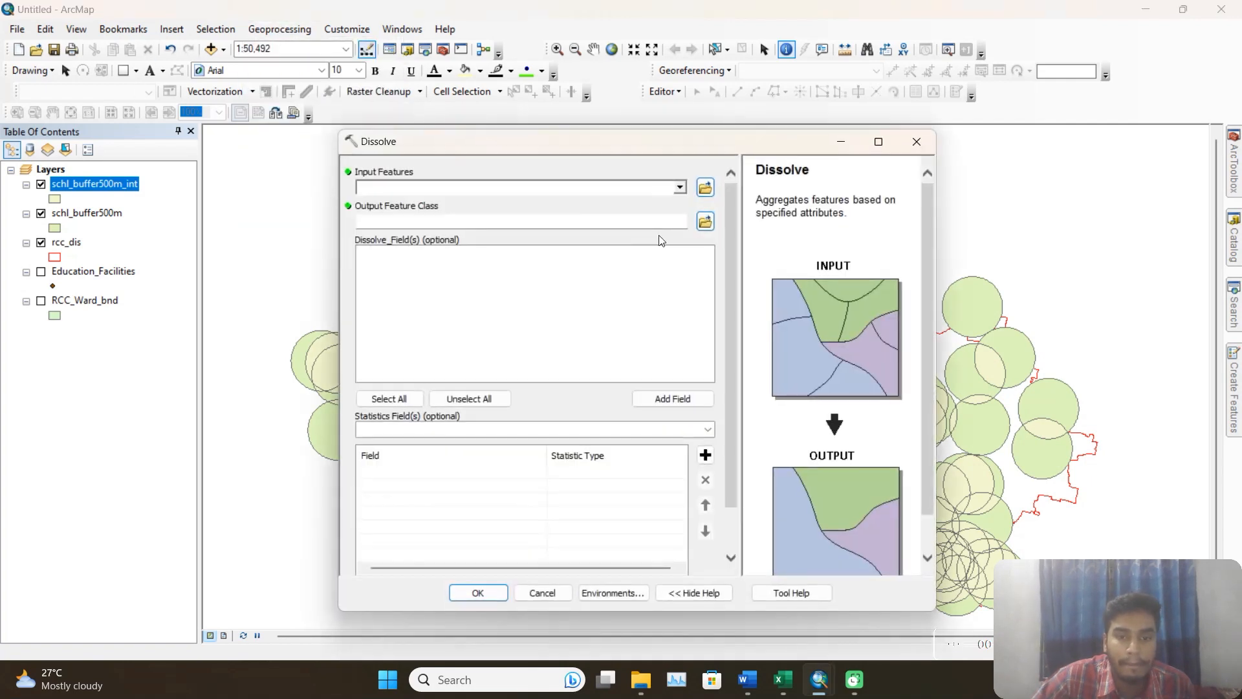
click(679, 187)
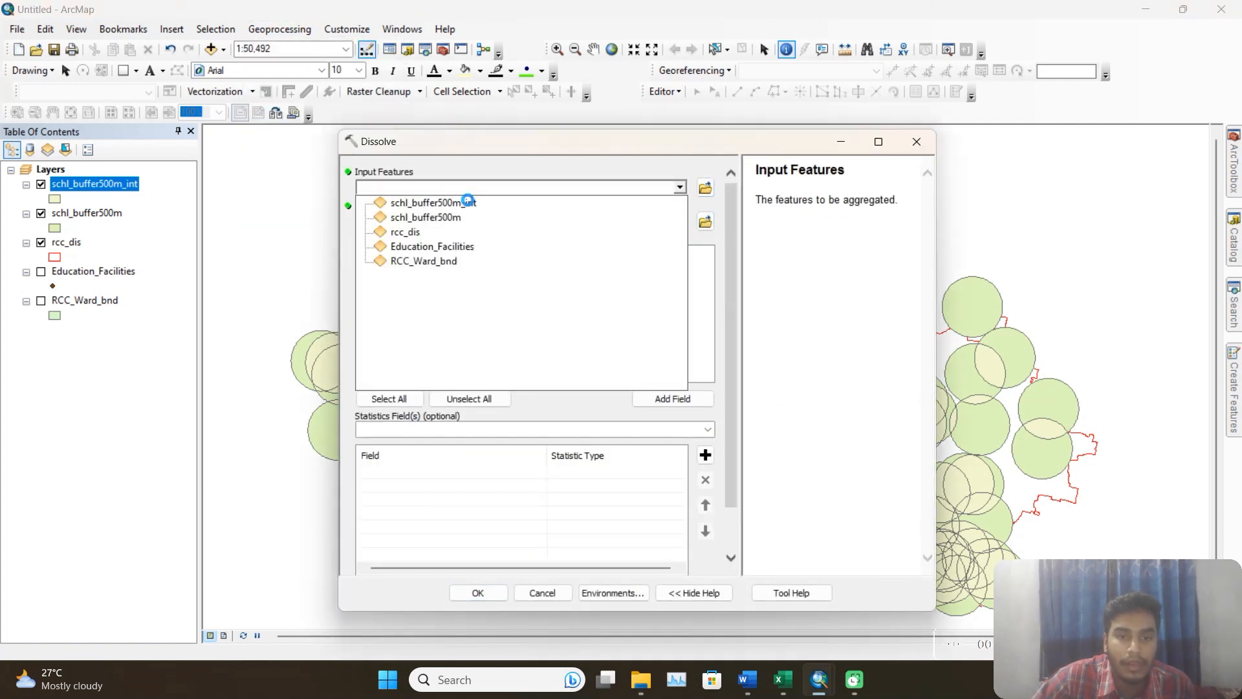
click(471, 201)
click(705, 221)
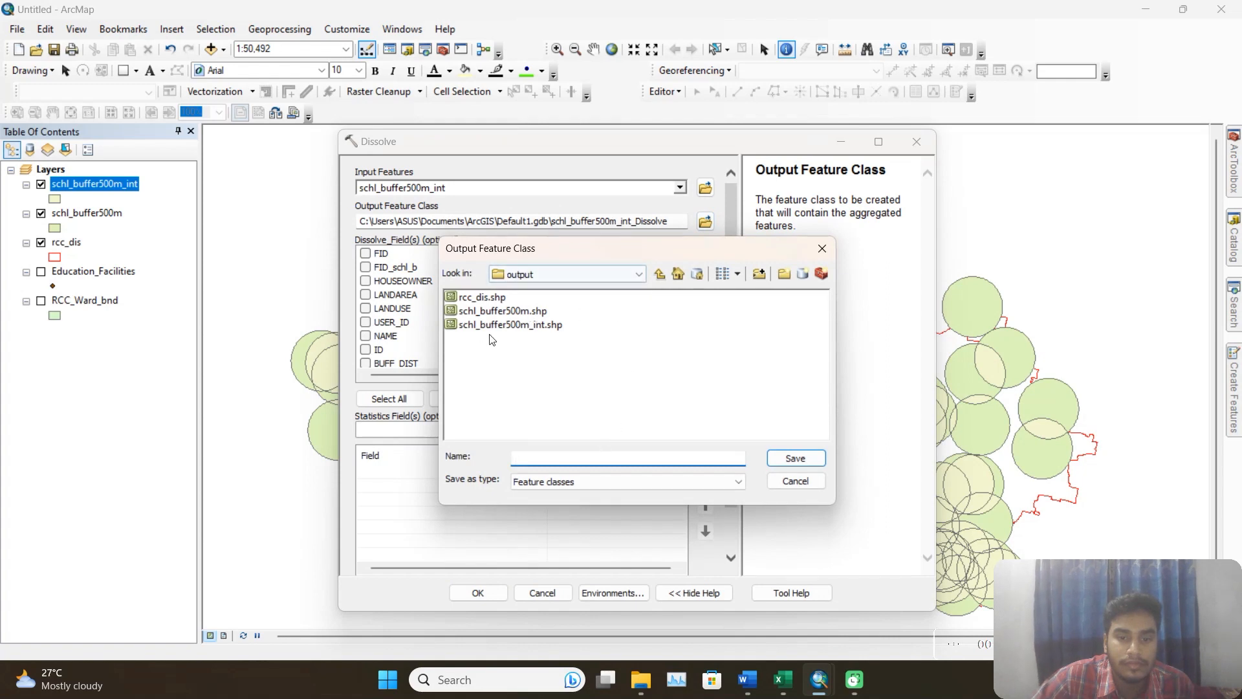
click(533, 326)
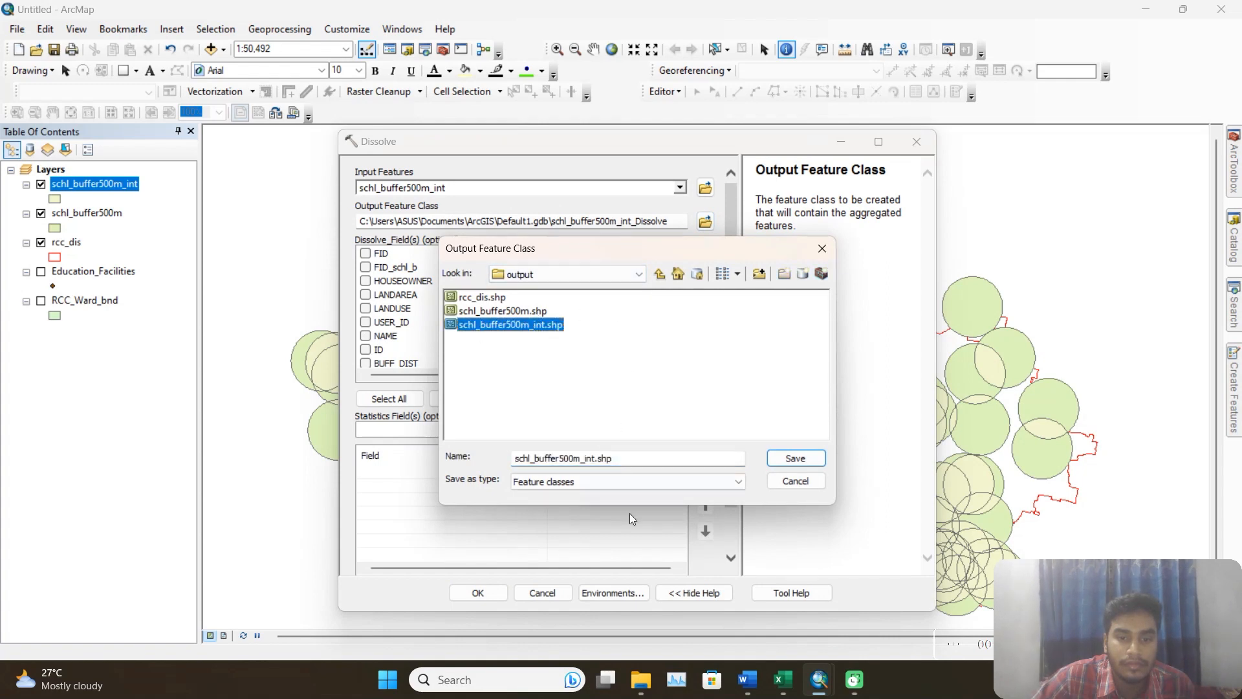
click(596, 459)
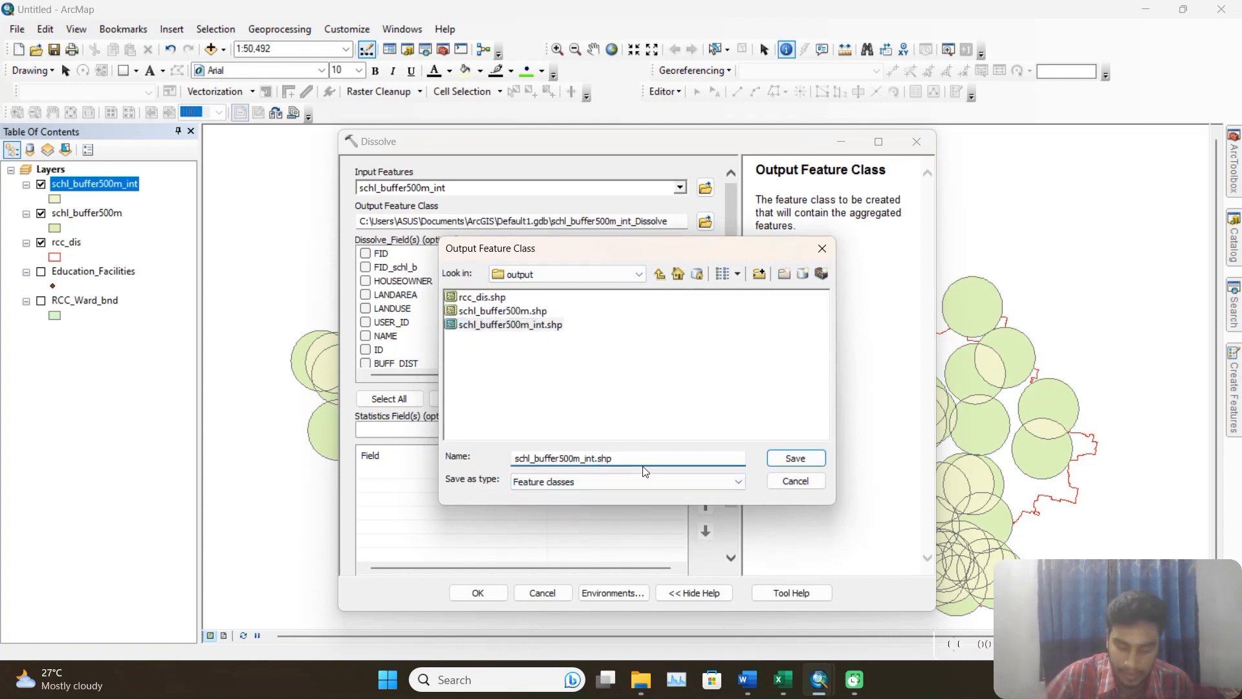
text(_dis)
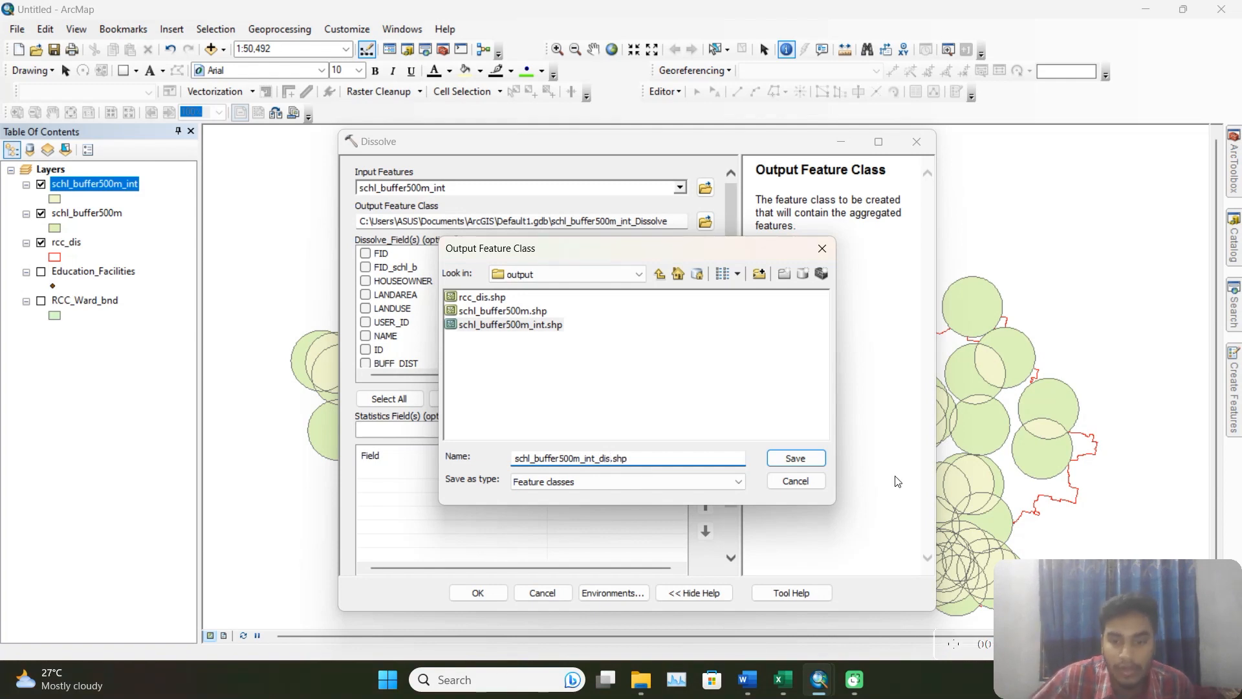
click(795, 458)
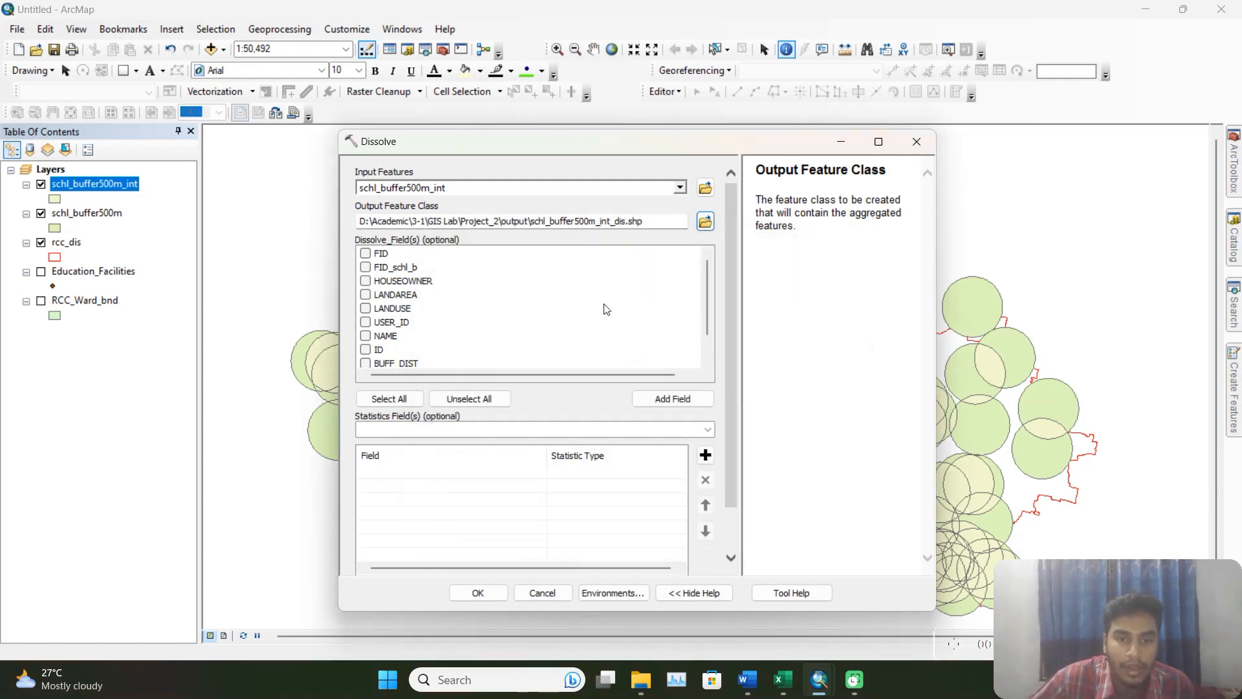
click(477, 592)
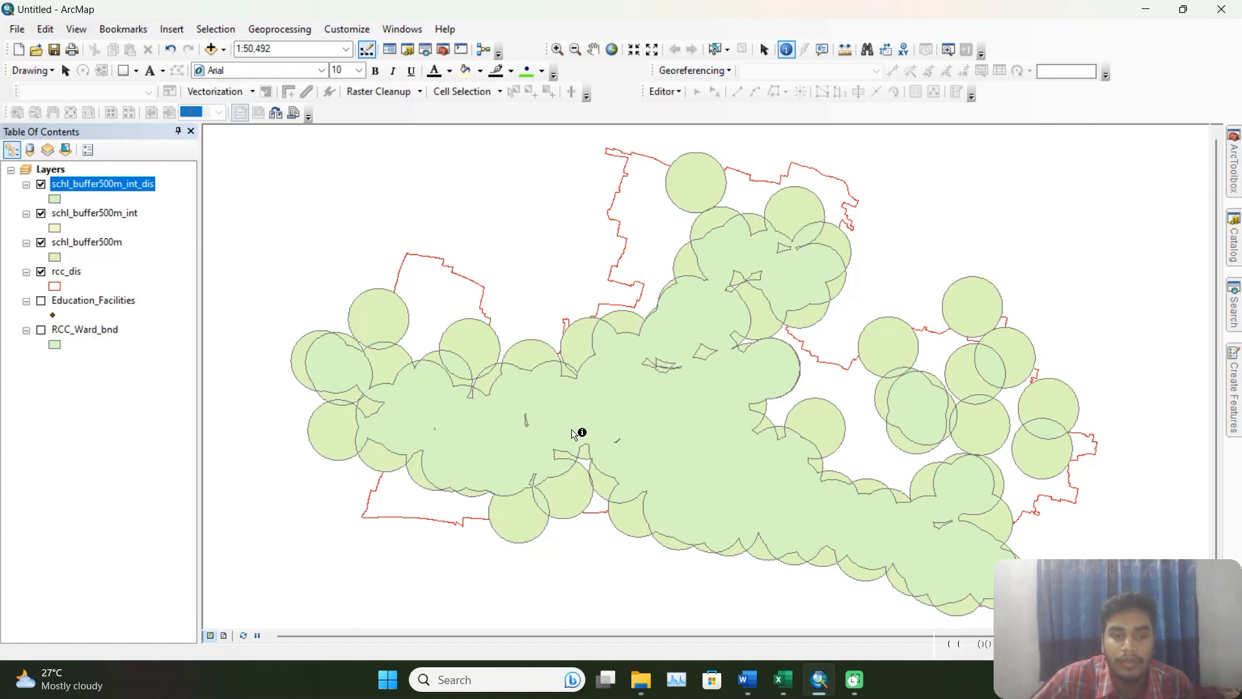
Examine the attribute table of schl_buffer500m_int_dis to check how many features the dissolved layer contains.
right_click(129, 188)
click(216, 225)
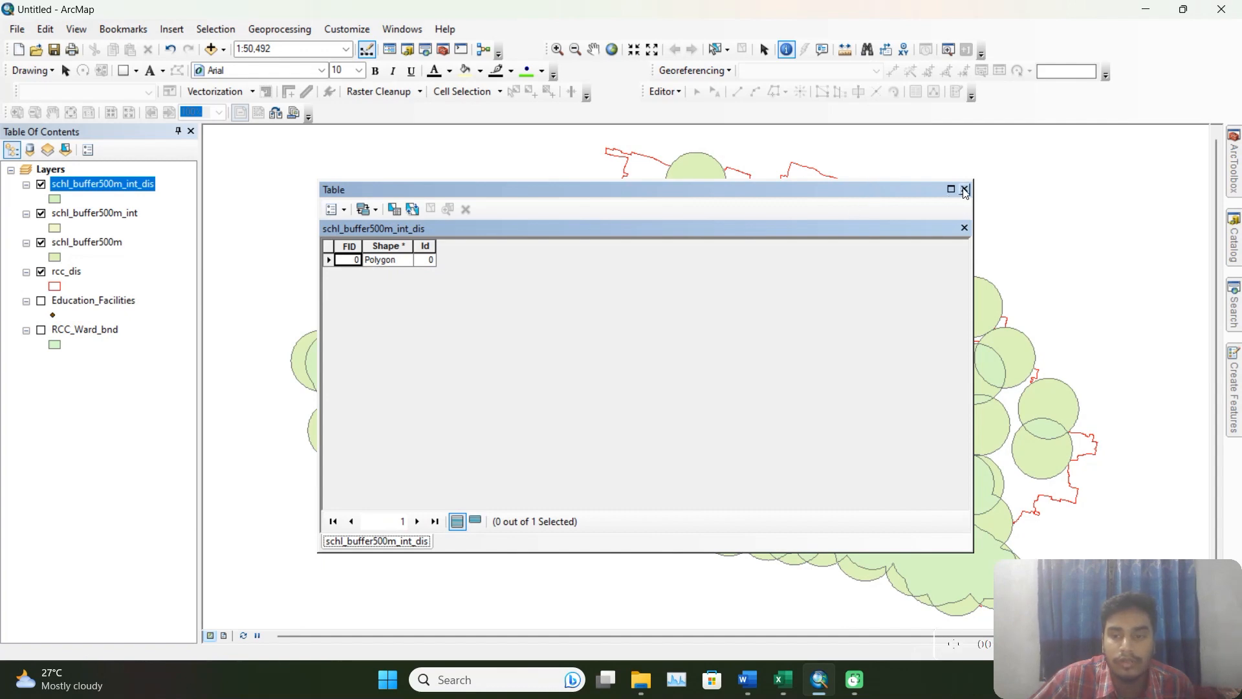
click(963, 190)
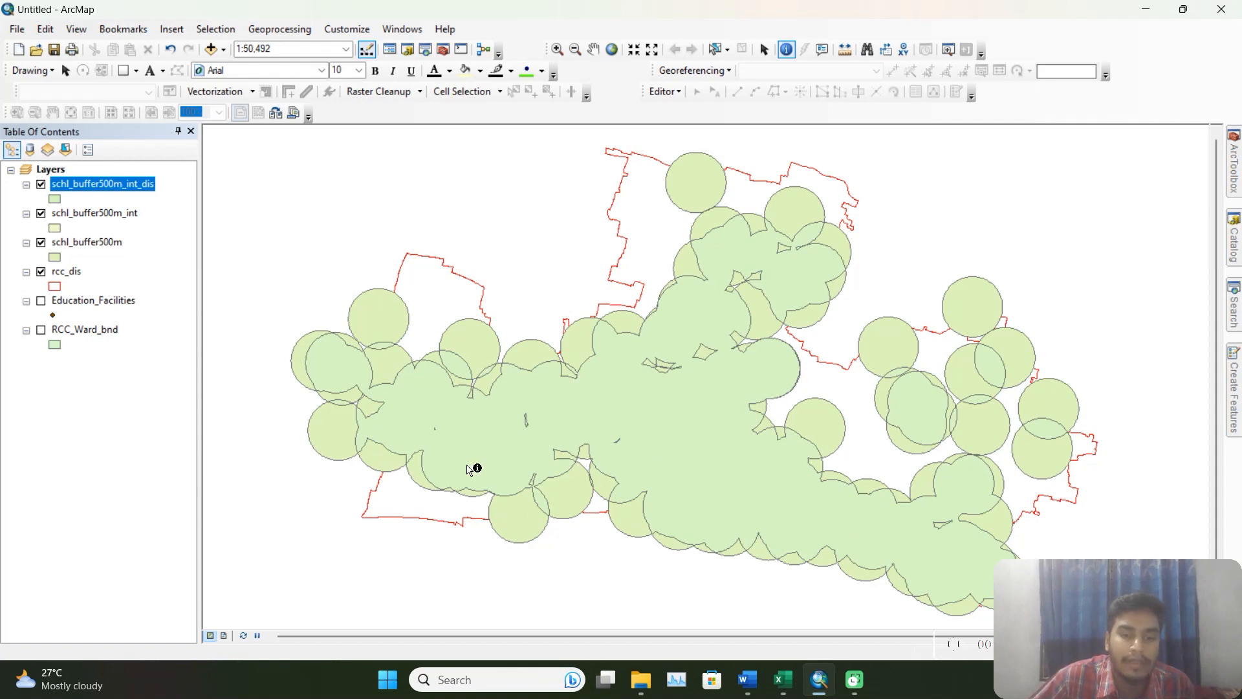
Hide the schl_buffer500m_int_dis and schl_buffer500m_int layers and examine the records in the schl_buffer500m attribute table.
click(43, 186)
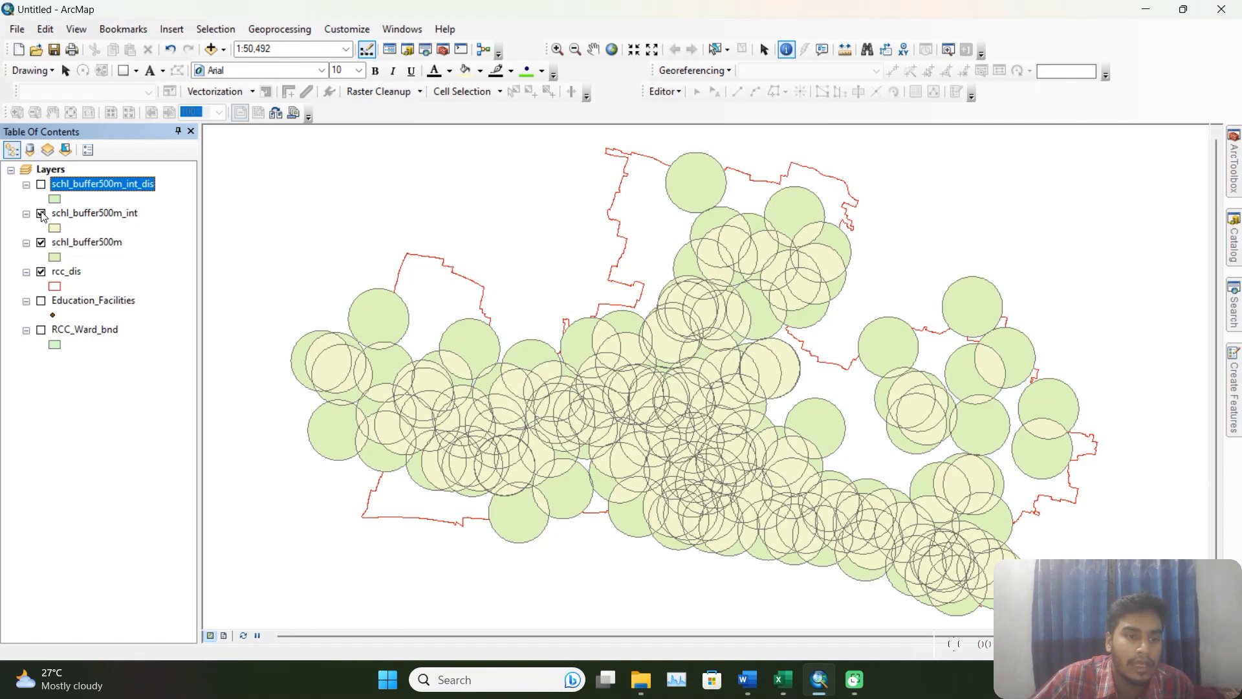
click(41, 214)
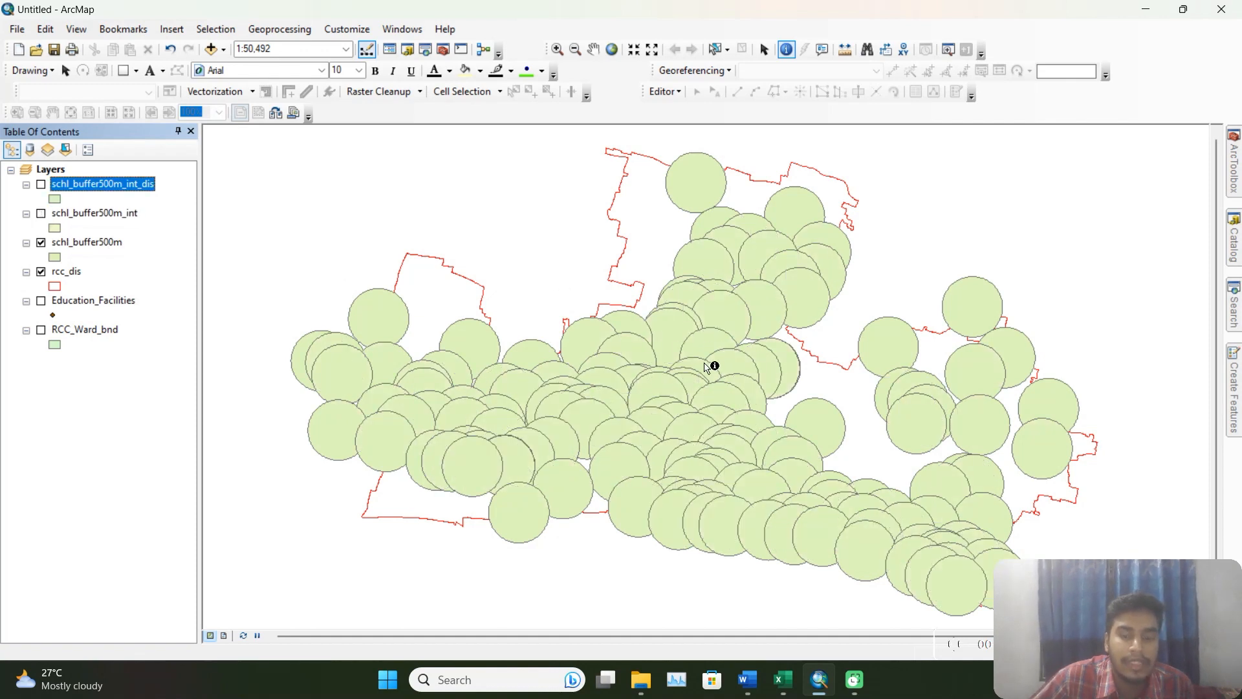
right_click(105, 245)
click(180, 283)
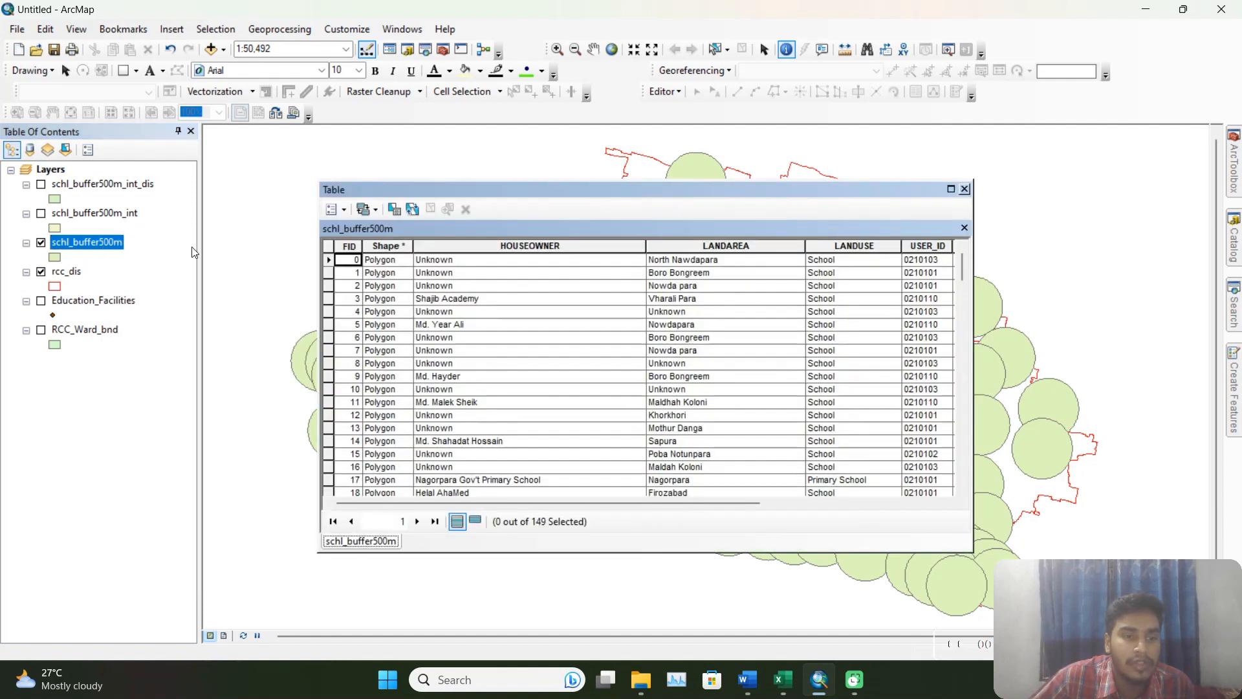
scroll(453, 294, down, 6)
scroll(490, 298, up, 6)
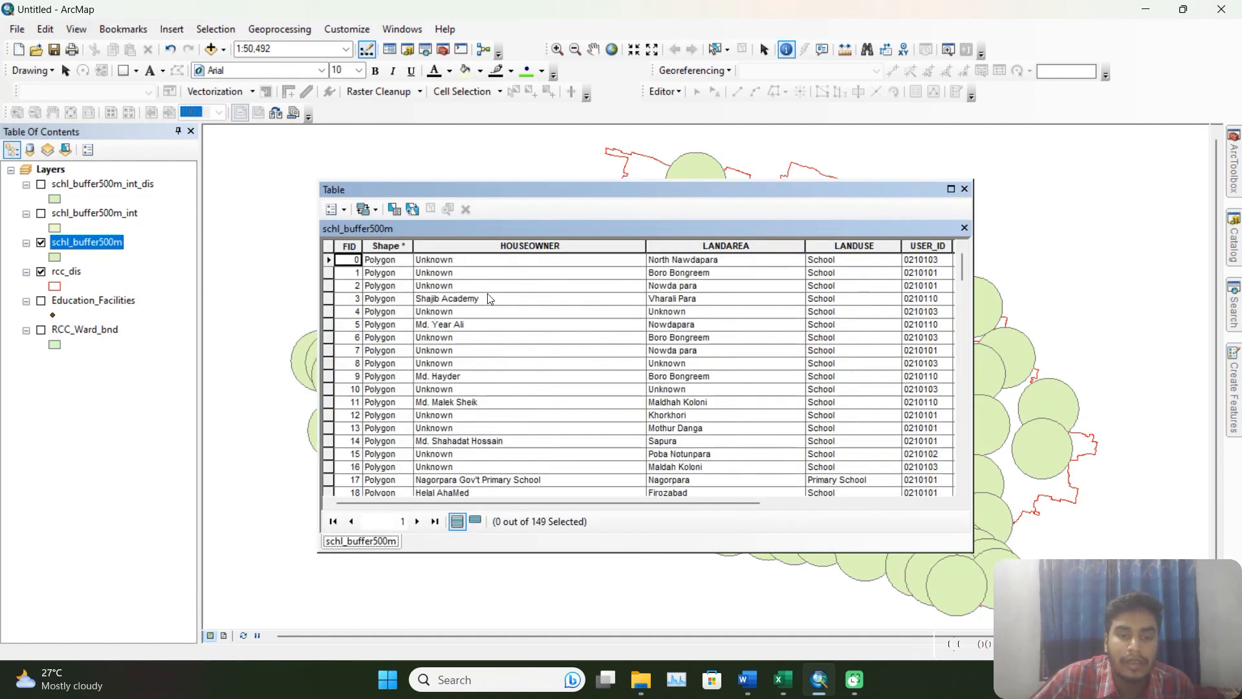
scroll(438, 335, down, 7)
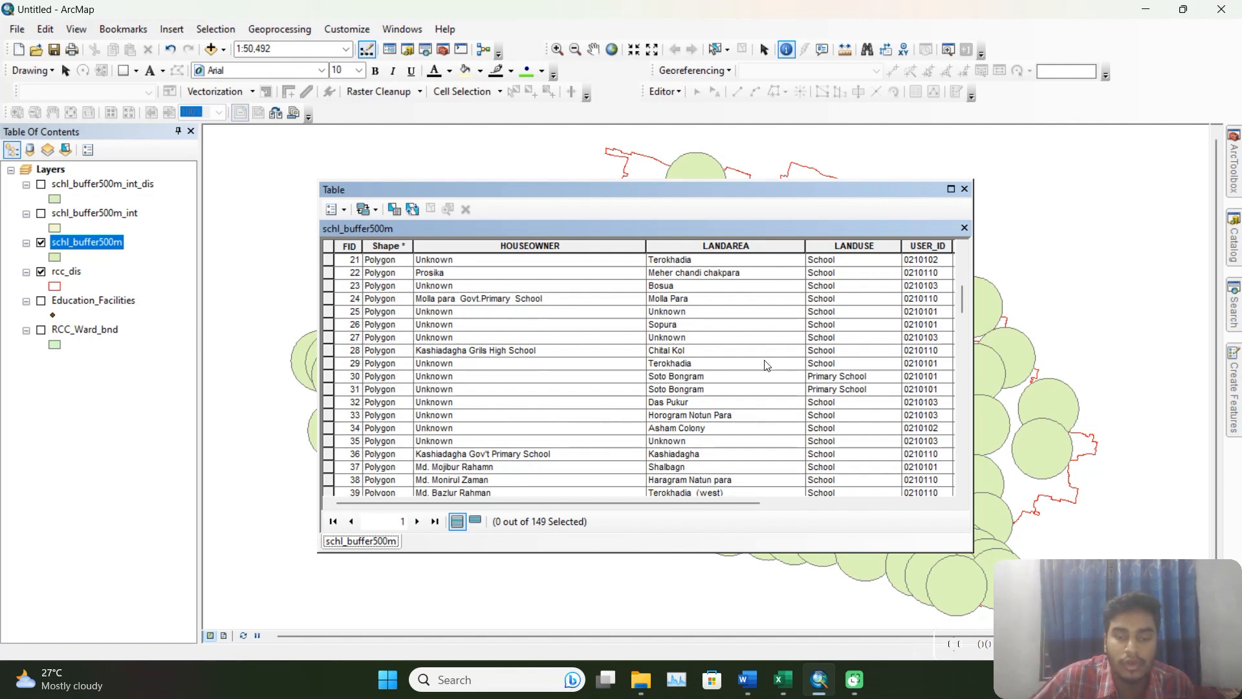
click(965, 190)
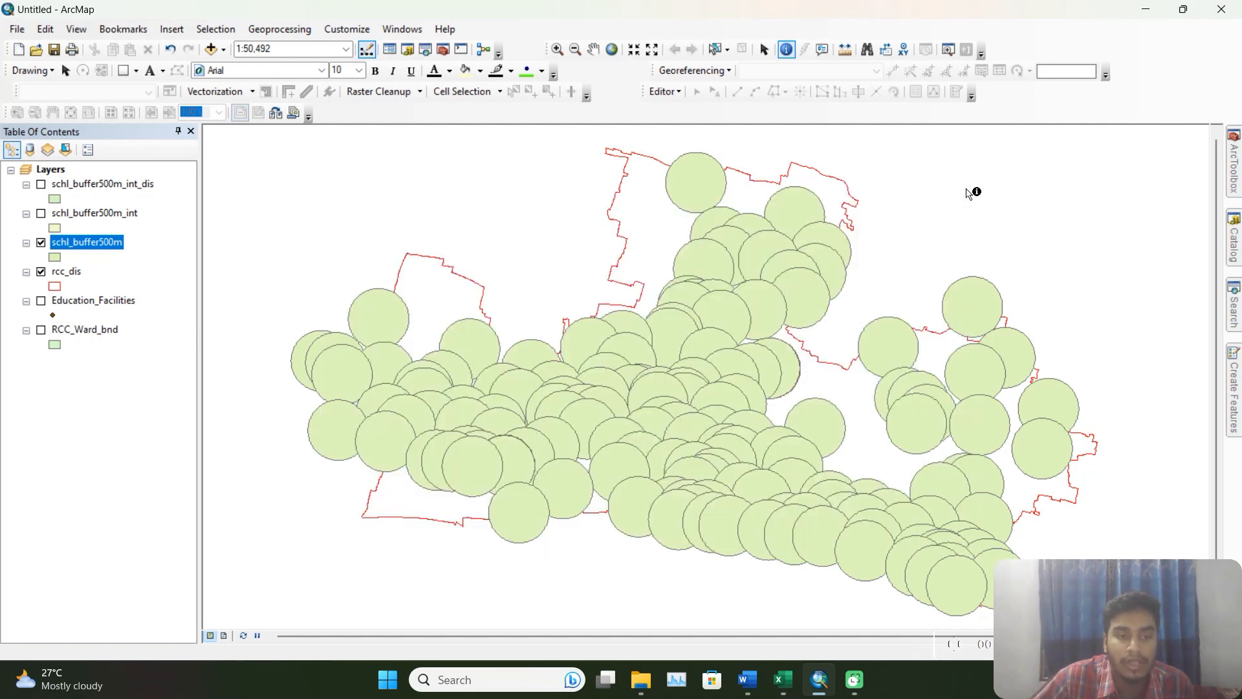
Dissolve schl_buffer500m without any dissolve field, saving the result as schl_buffer500m_dis.shp in the output folder.
click(280, 29)
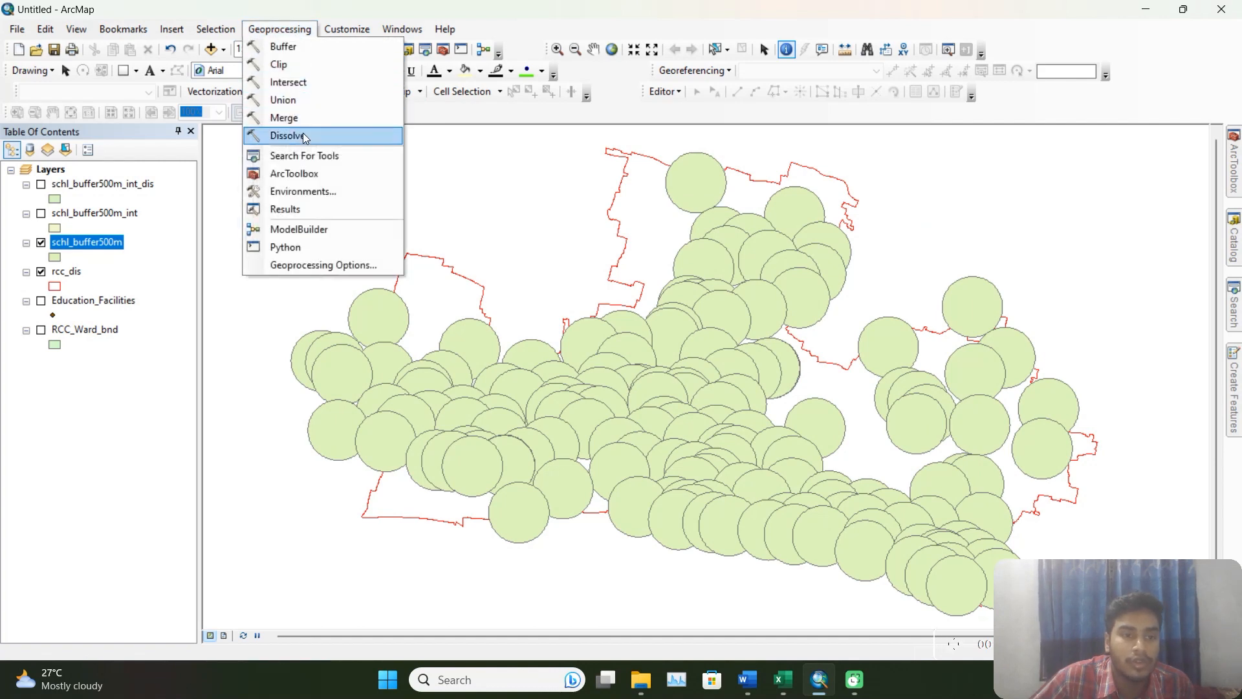
click(304, 138)
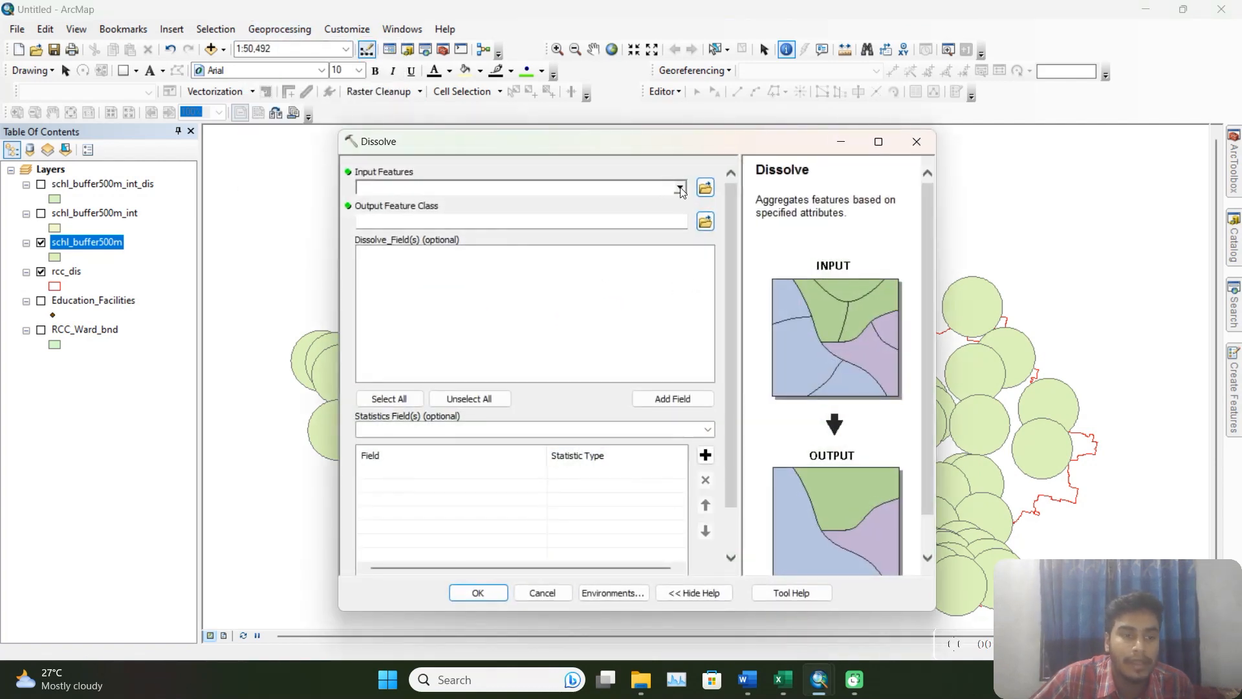
click(680, 189)
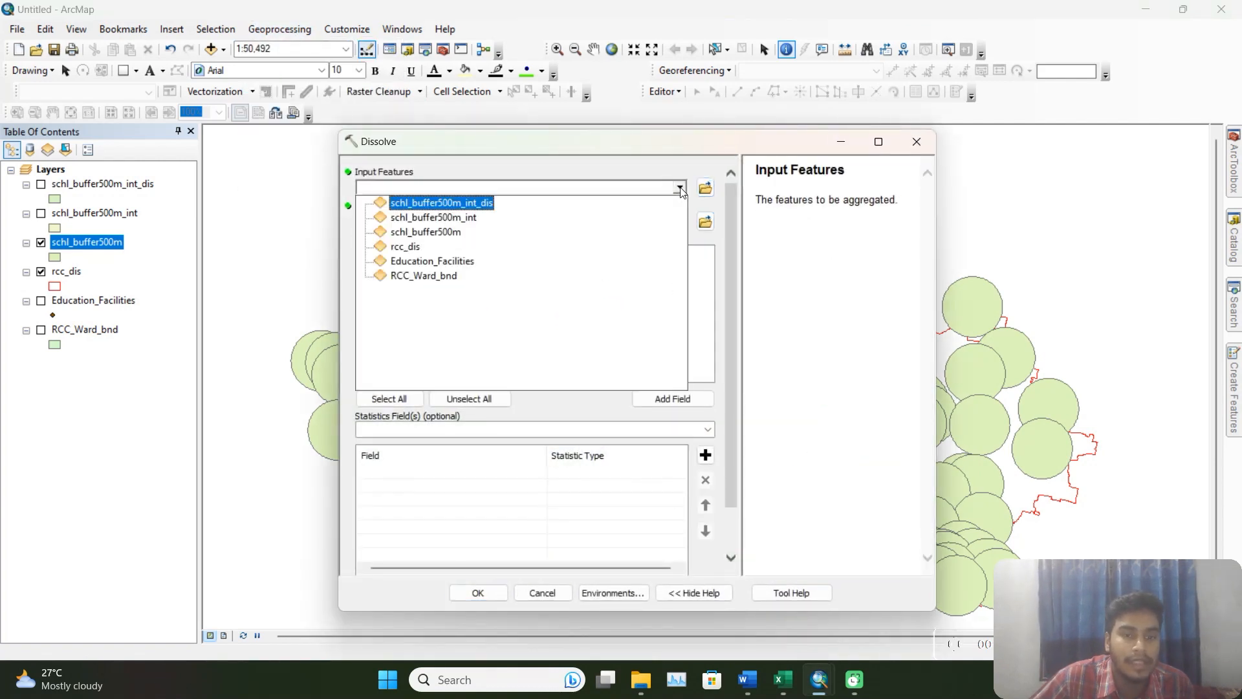
click(449, 233)
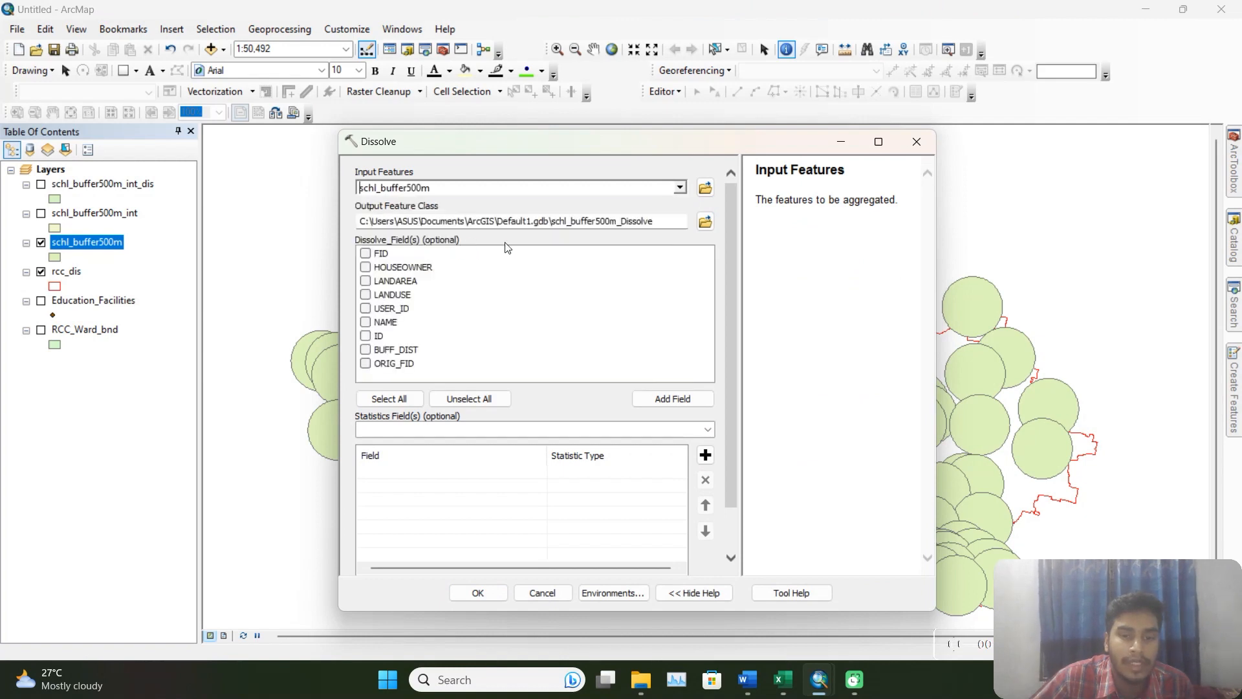
click(704, 223)
click(522, 312)
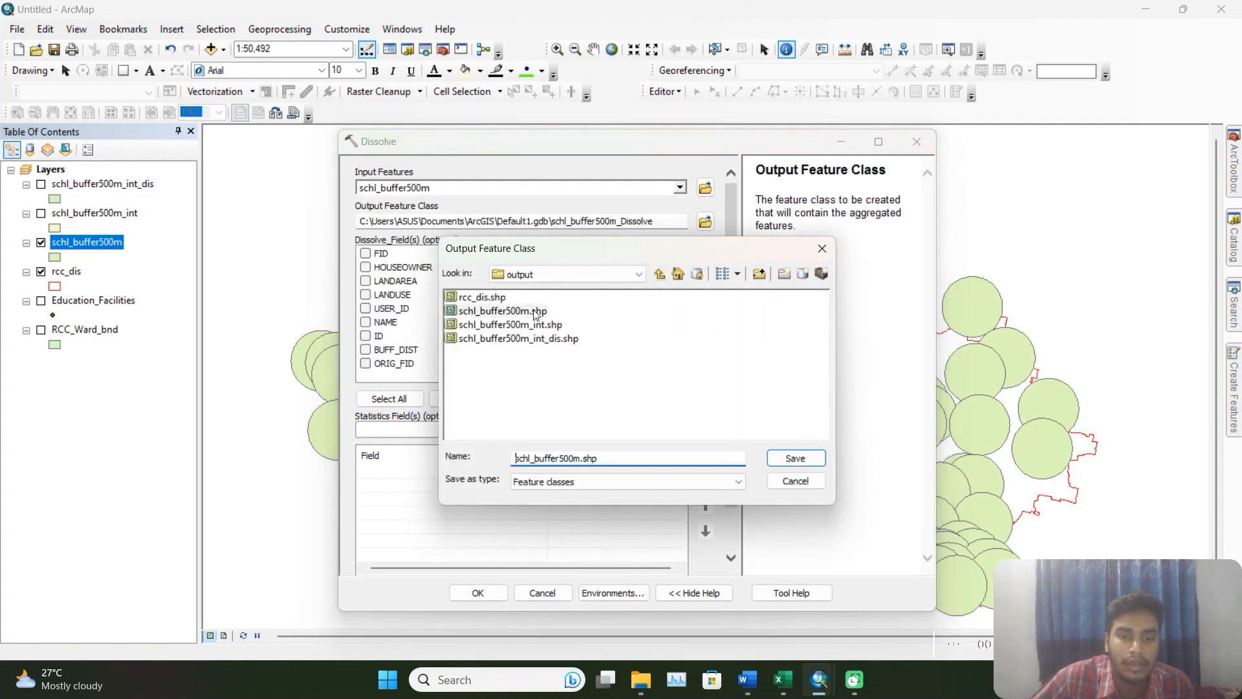
click(583, 457)
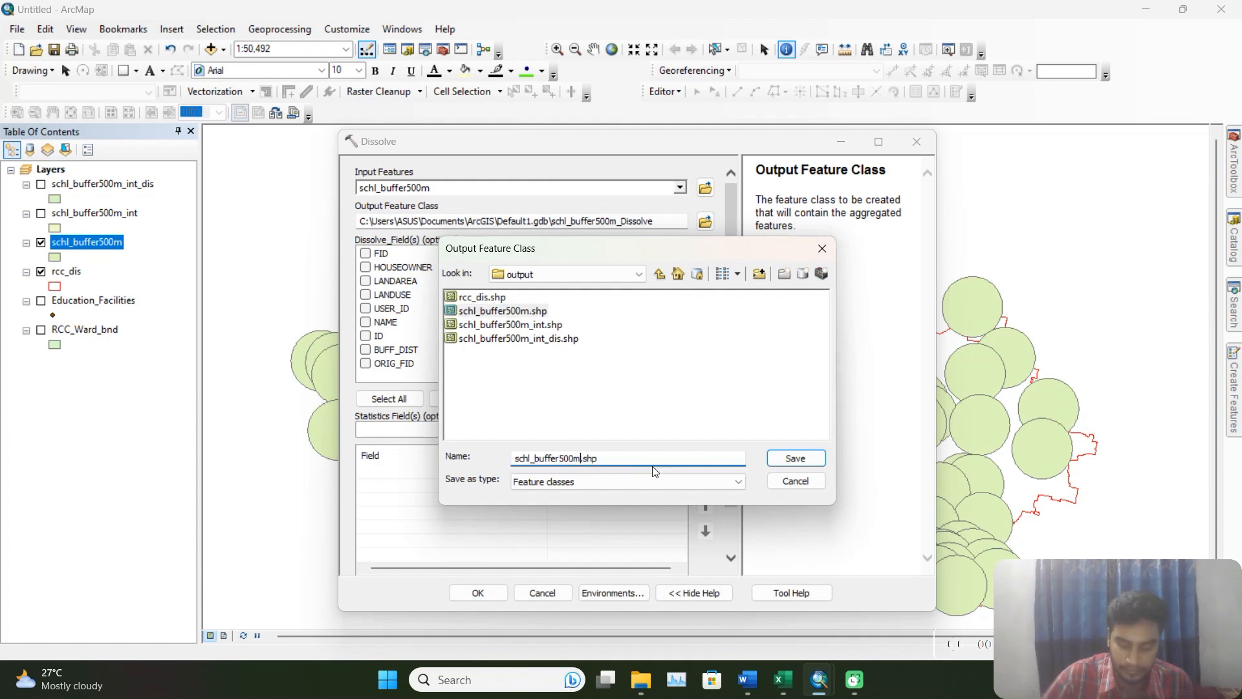
text(_dis)
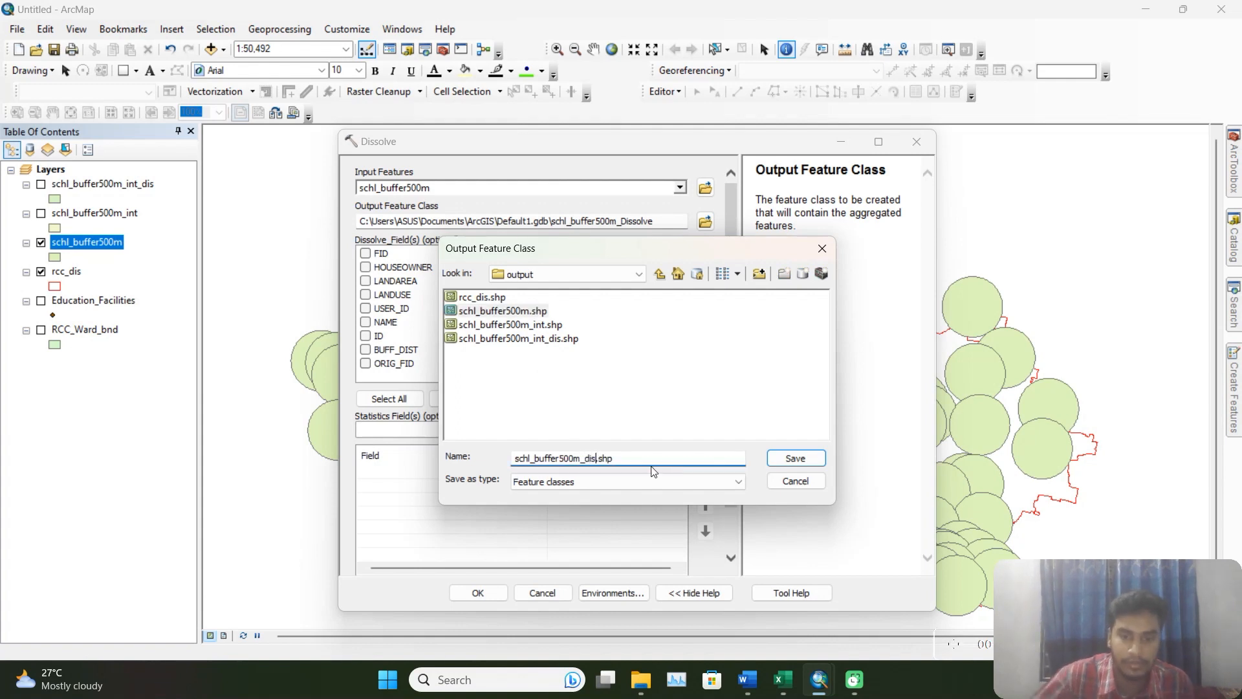
click(795, 457)
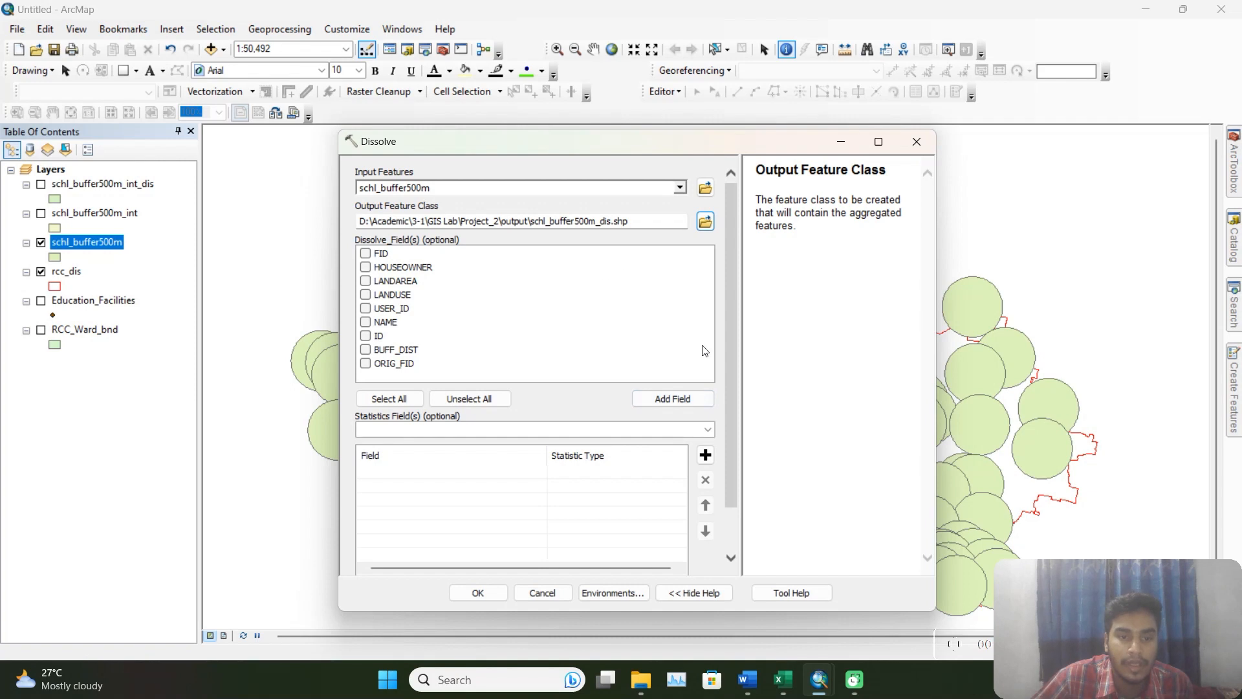
click(478, 593)
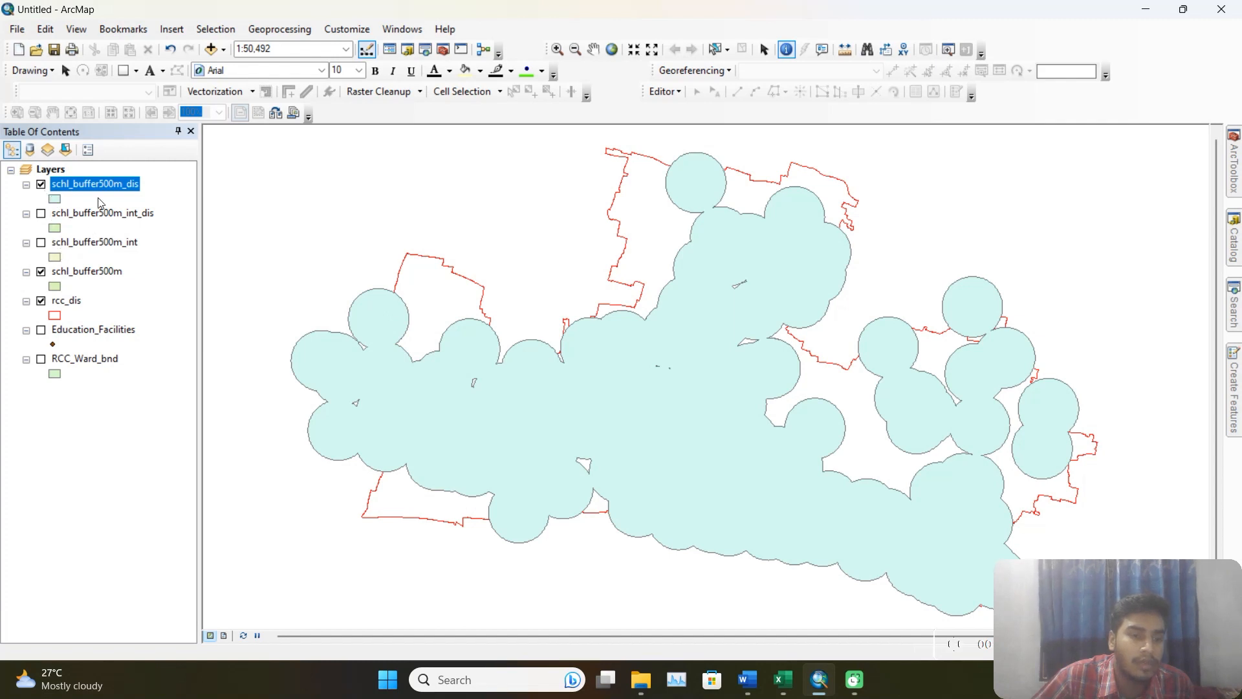
Move schl_buffer500m_dis below schl_buffer500m_int in the layer order and show schl_buffer500m_int_dis above it.
drag(109, 189, 101, 260)
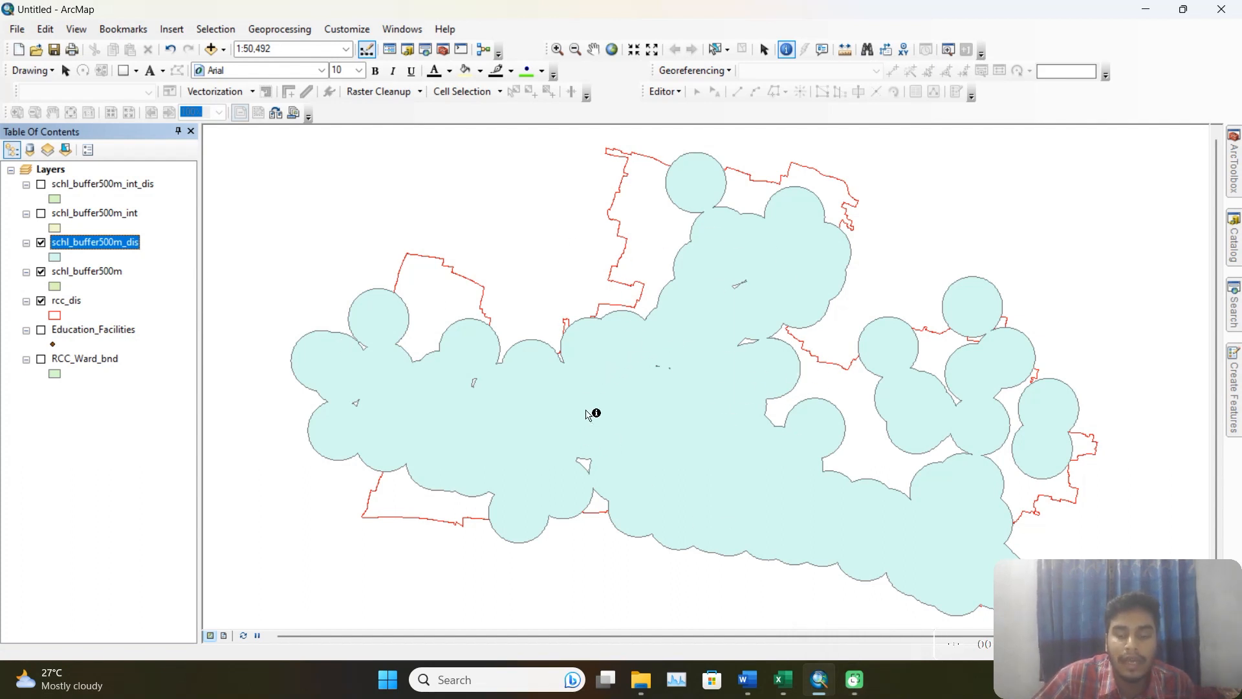
click(42, 185)
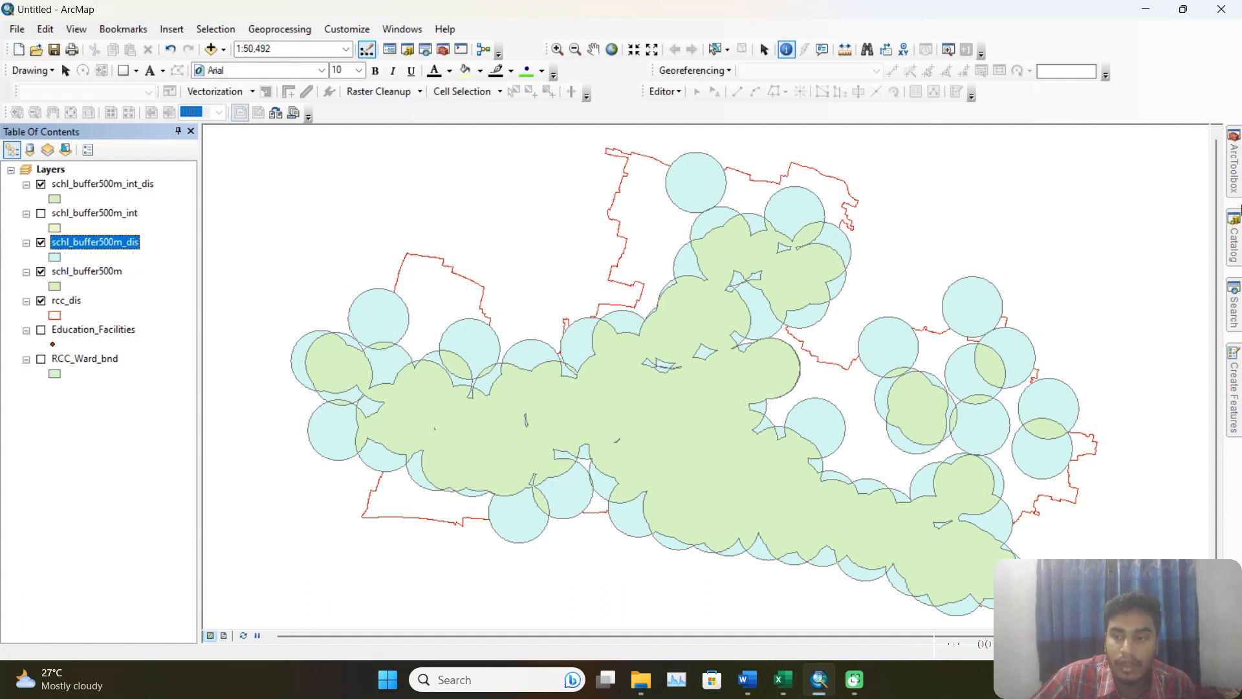
Set up an Identity overlay with schl_buffer500m_dis as the input features and schl_buffer500m_int_dis as the identity features.
click(1234, 181)
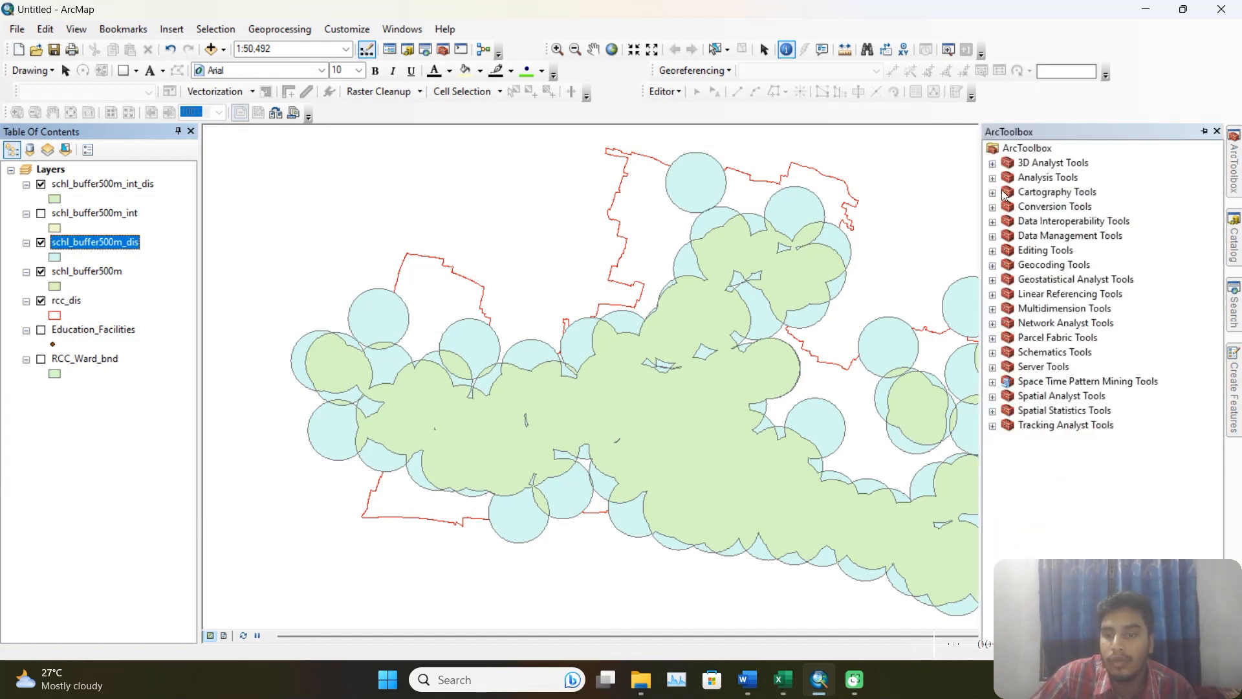
click(993, 236)
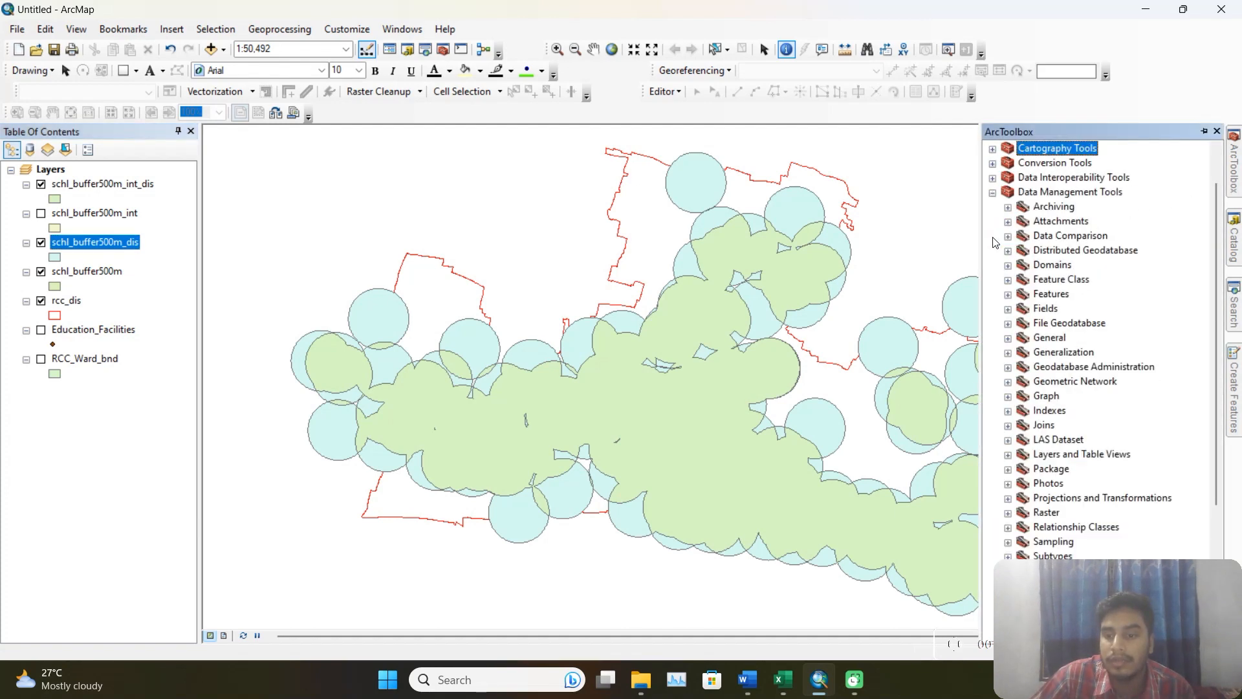
scroll(1053, 336, down, 5)
scroll(1055, 337, up, 6)
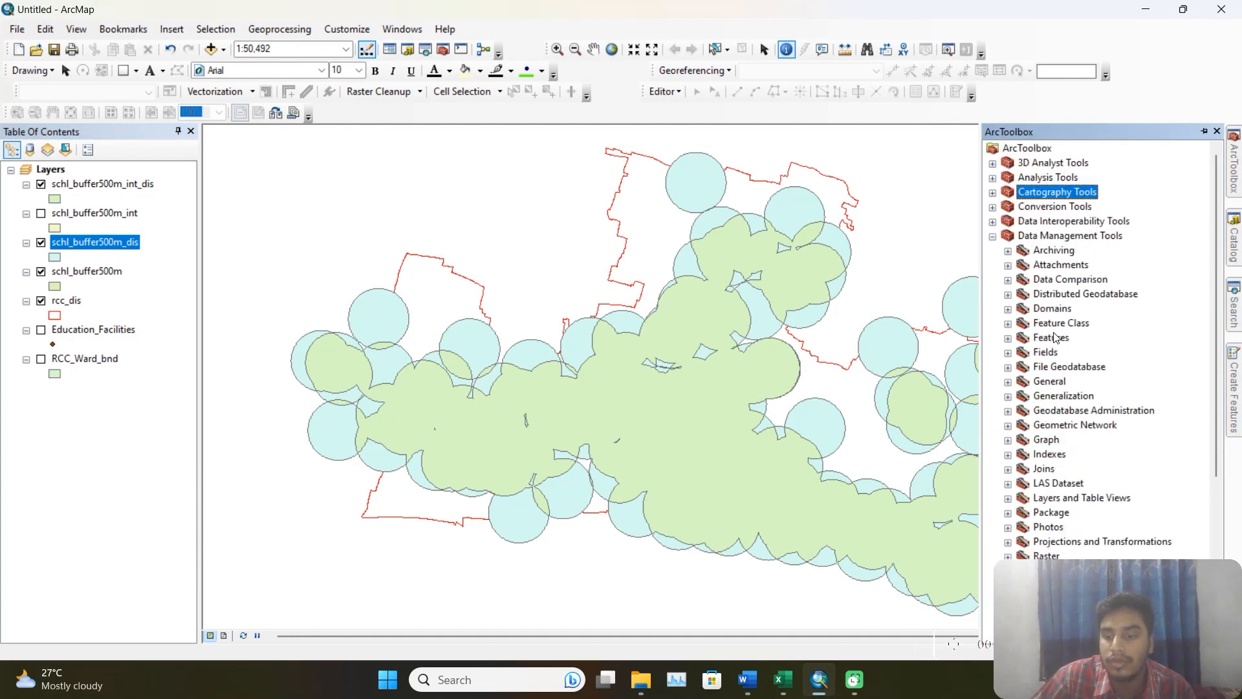
click(993, 236)
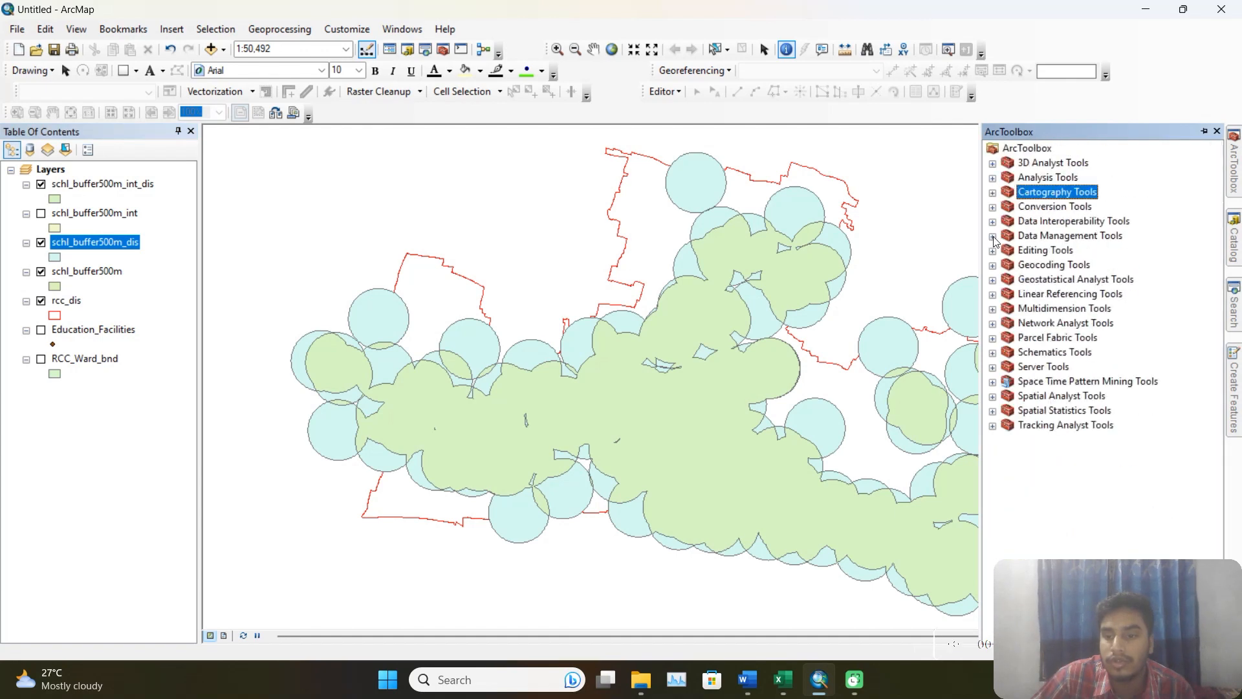
click(993, 178)
click(1008, 207)
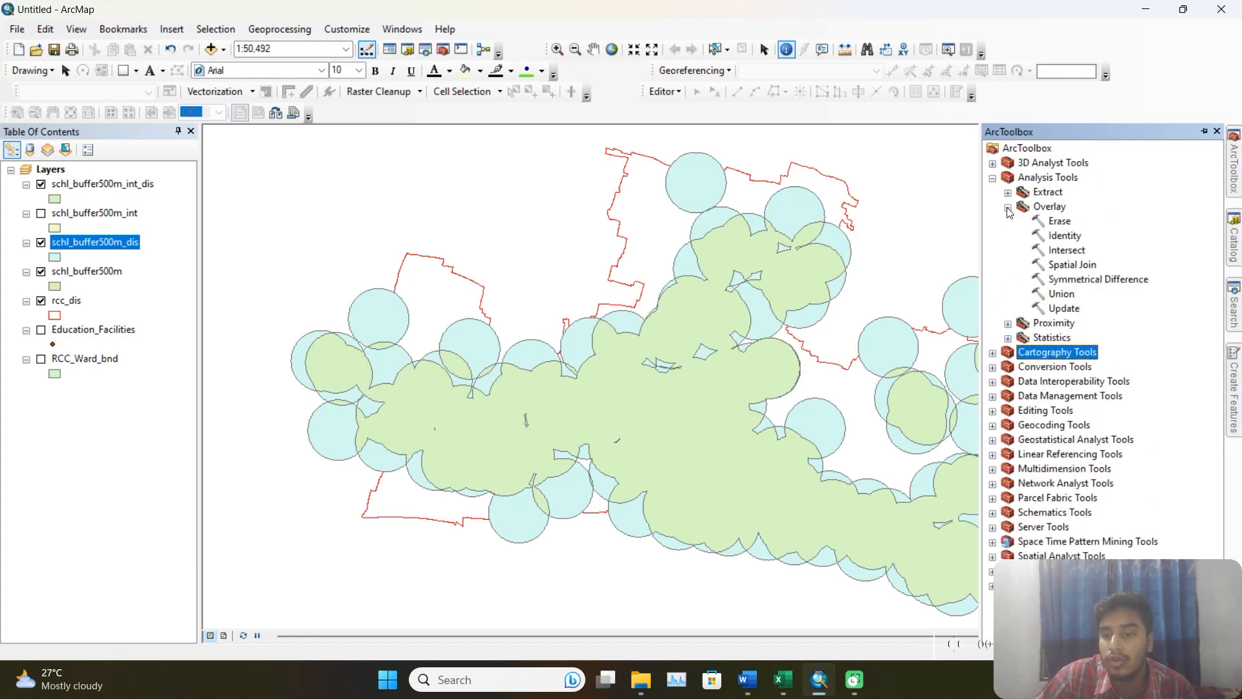
double_click(1065, 235)
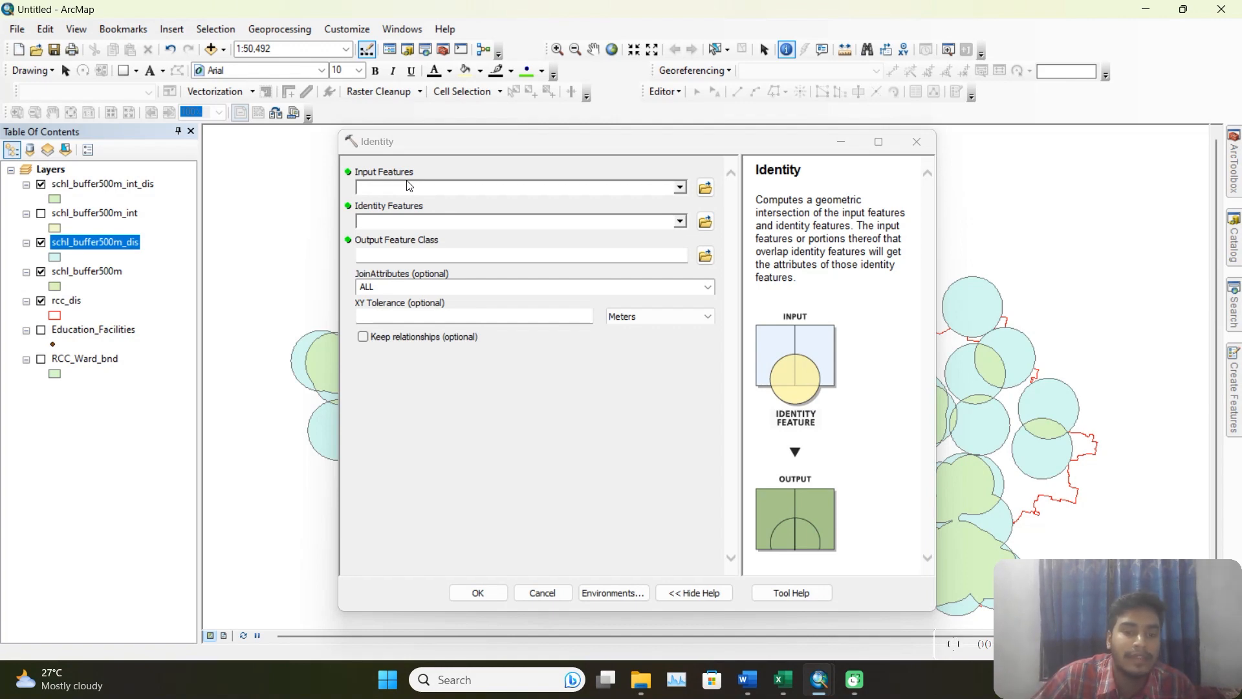
click(680, 189)
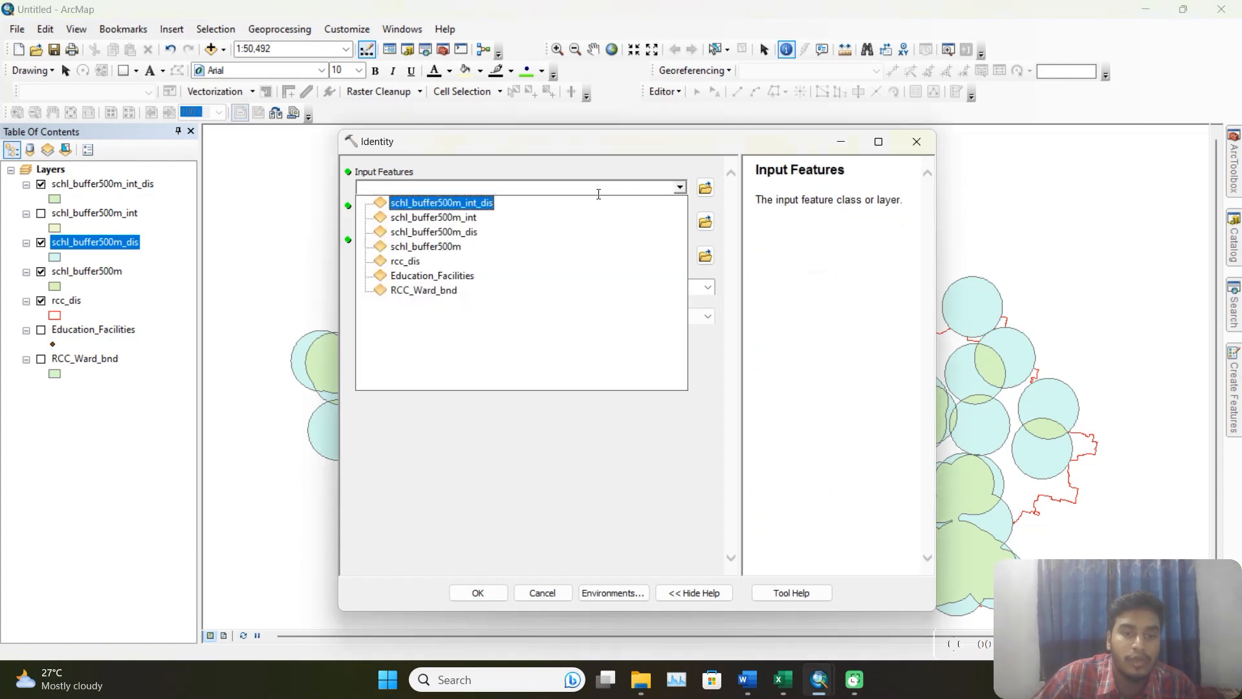
click(463, 234)
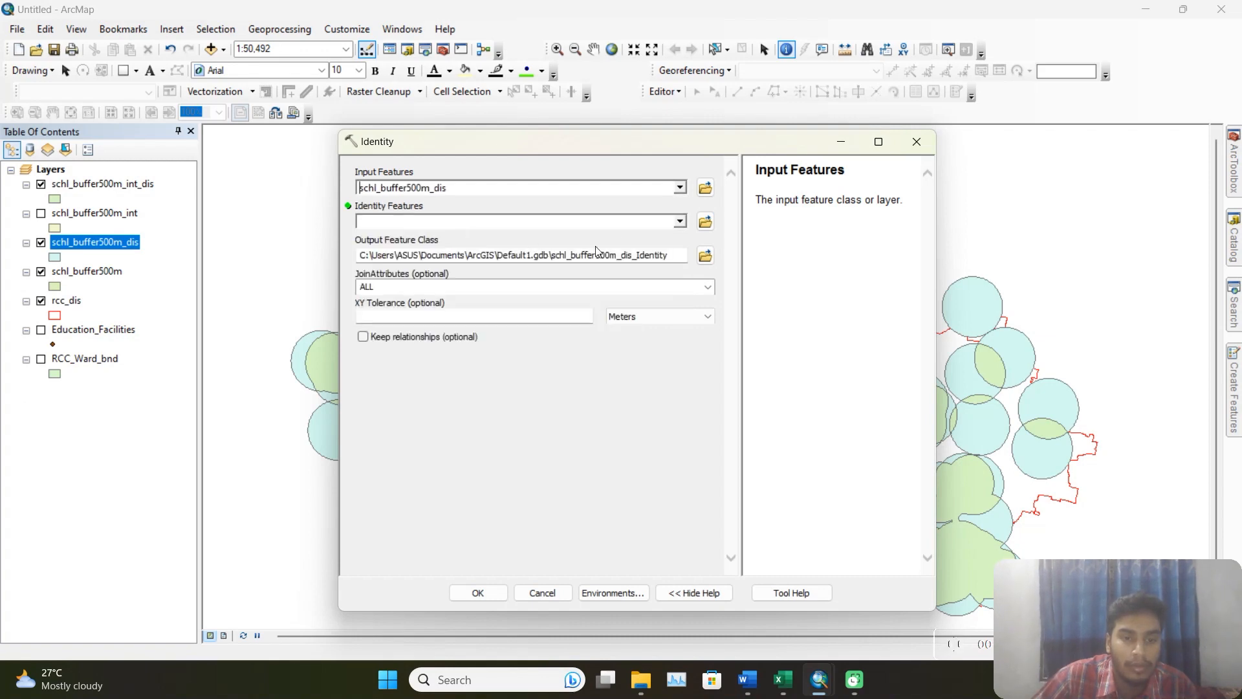
click(680, 223)
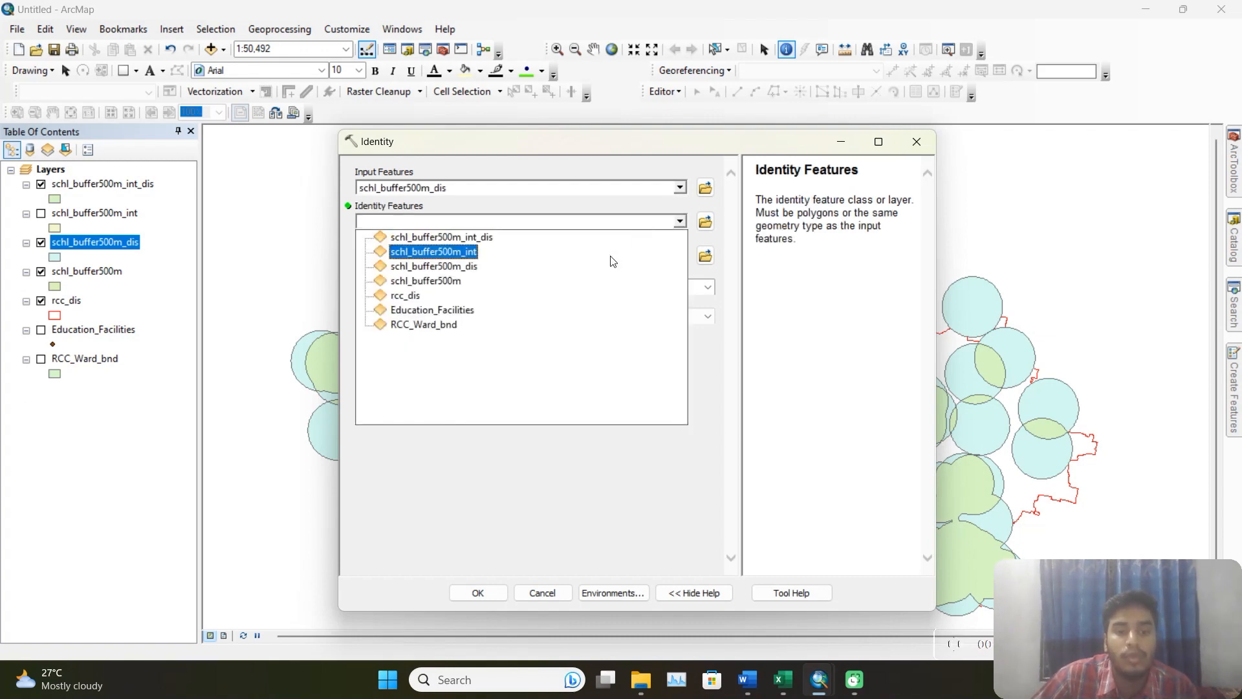
click(477, 237)
Name the Identity output served_overserved in the output folder and run the overlay.
click(706, 257)
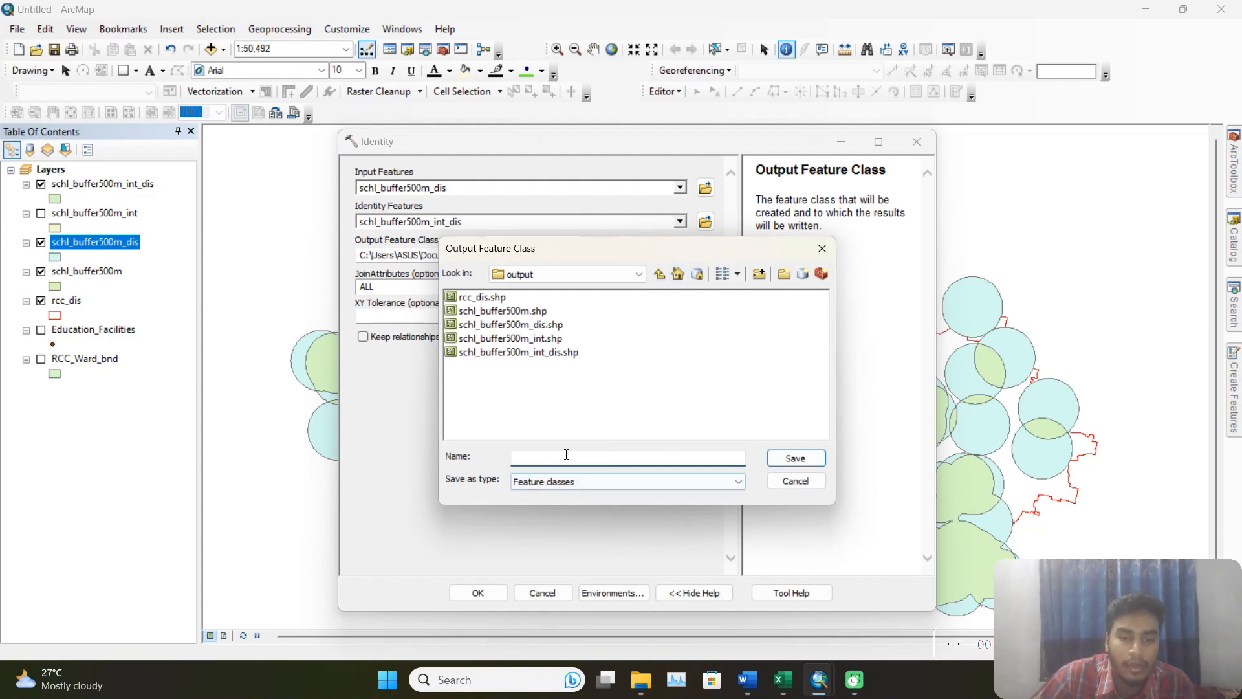
text(sew)
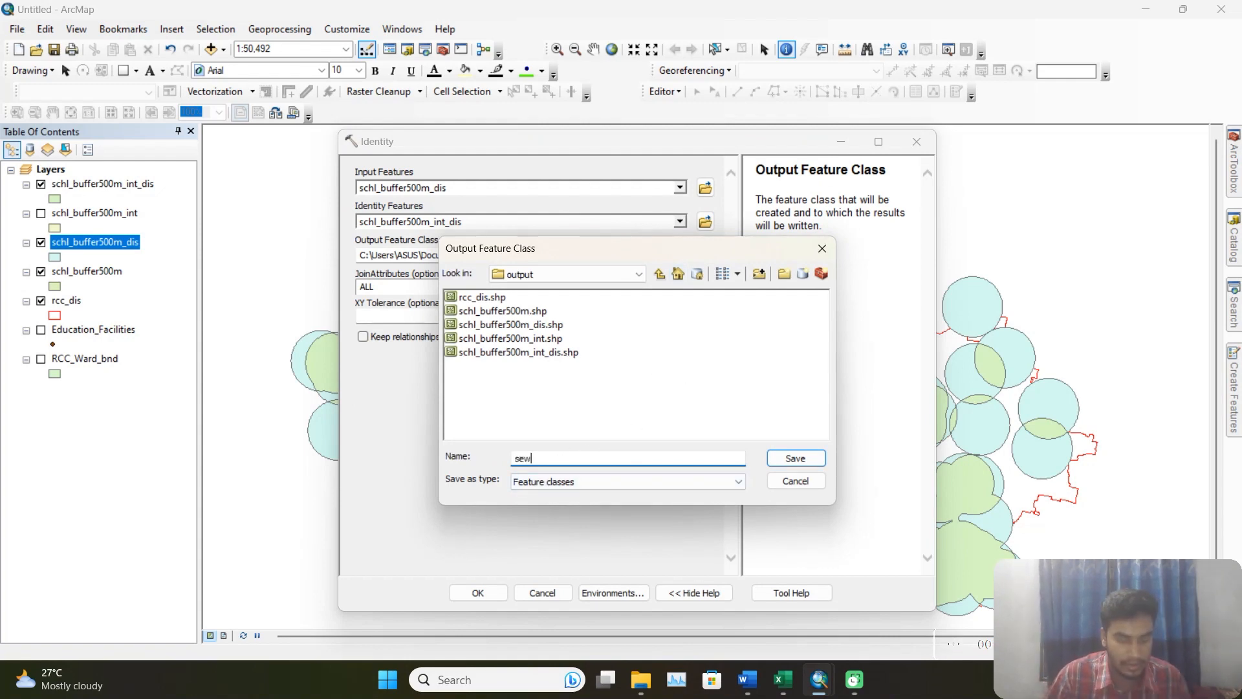
key(BackSpace)
key(BackSpace)
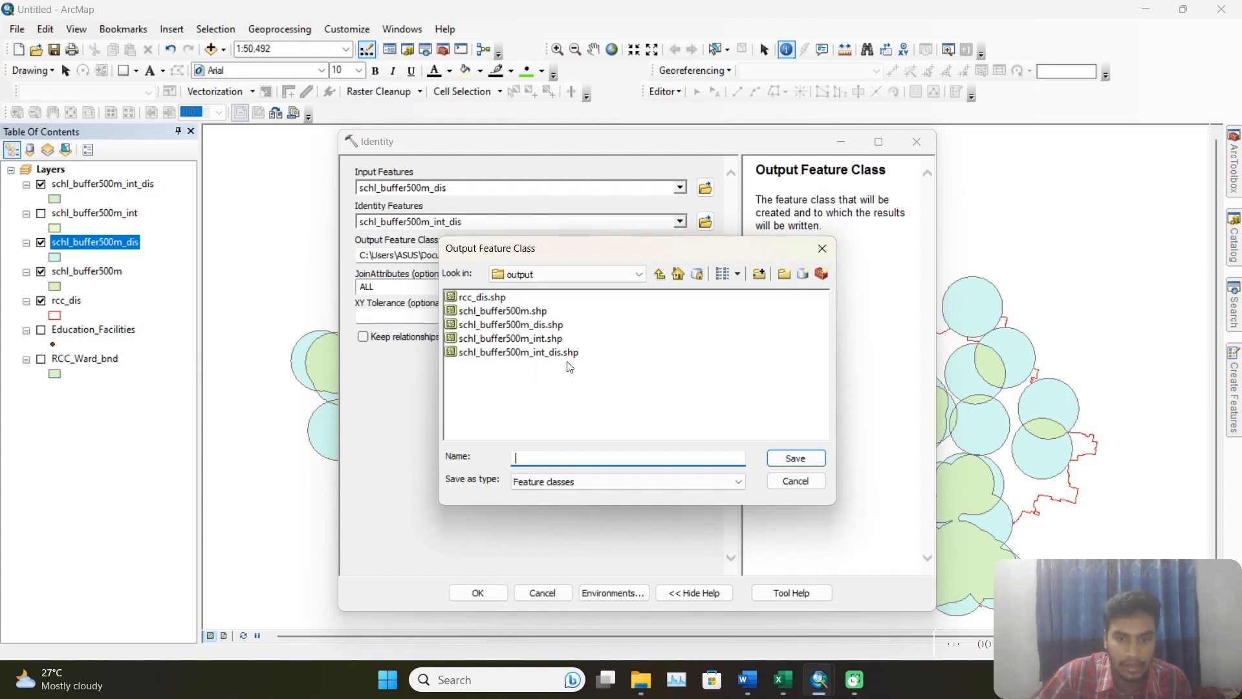
text(ser)
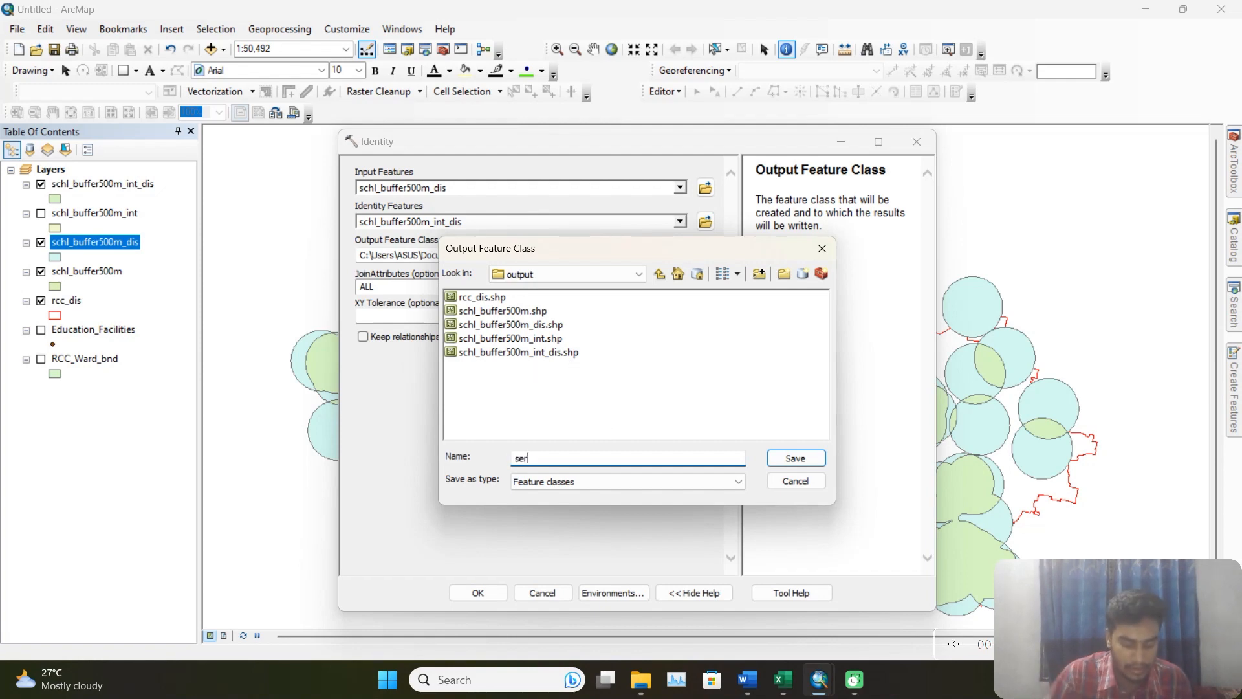
text(ved_o)
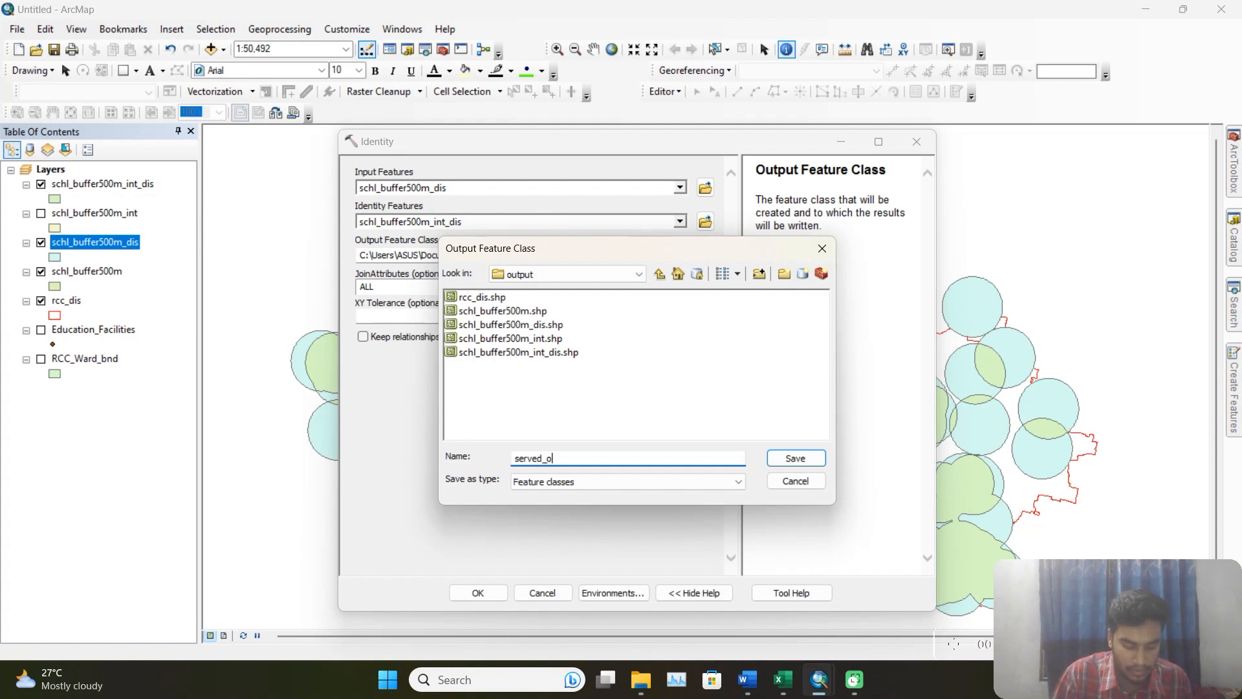
text(verserved)
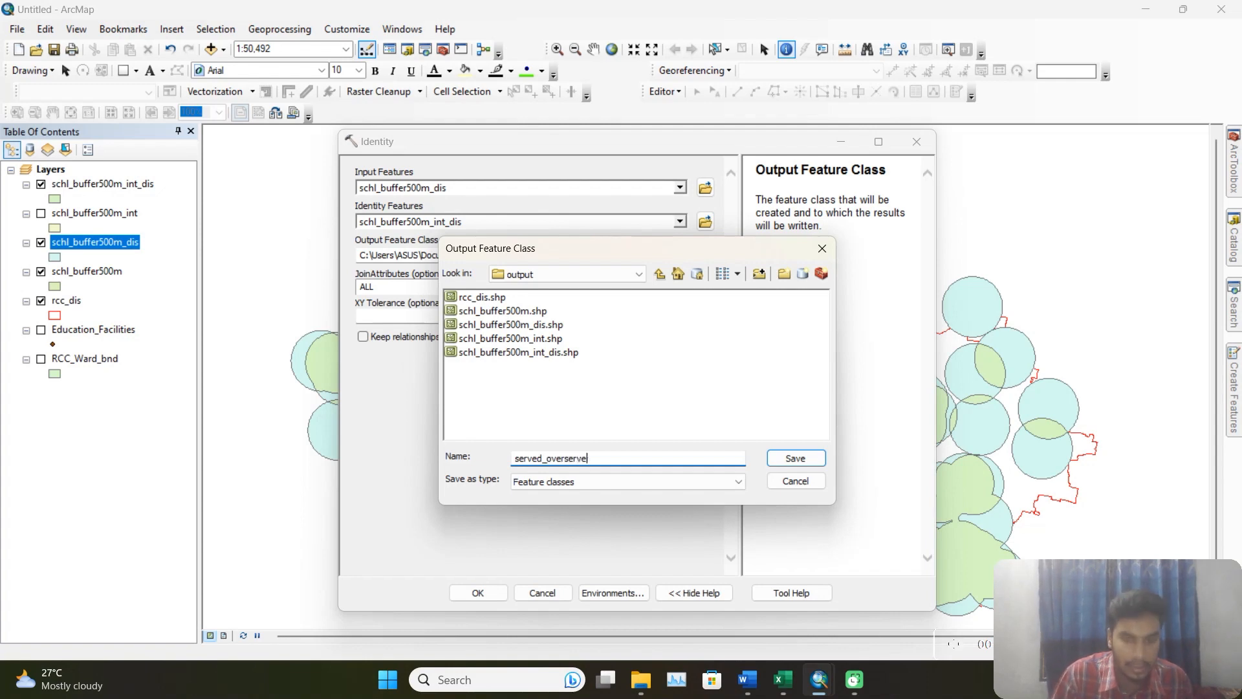
click(813, 458)
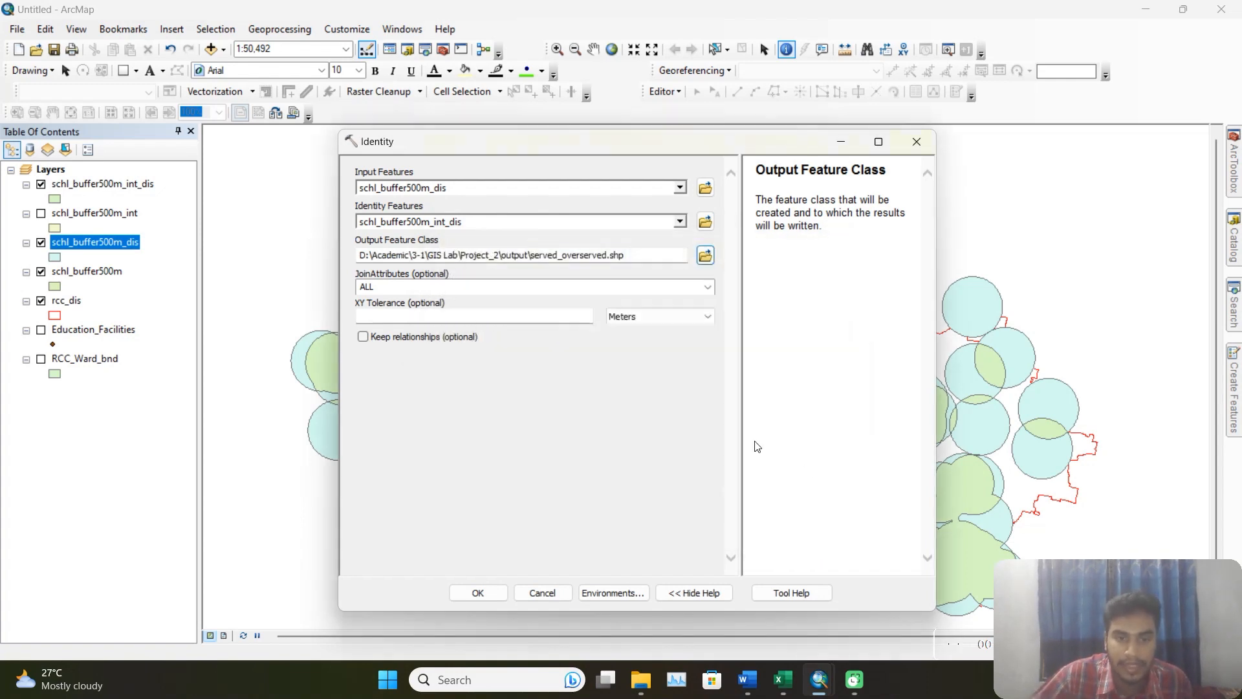
click(487, 598)
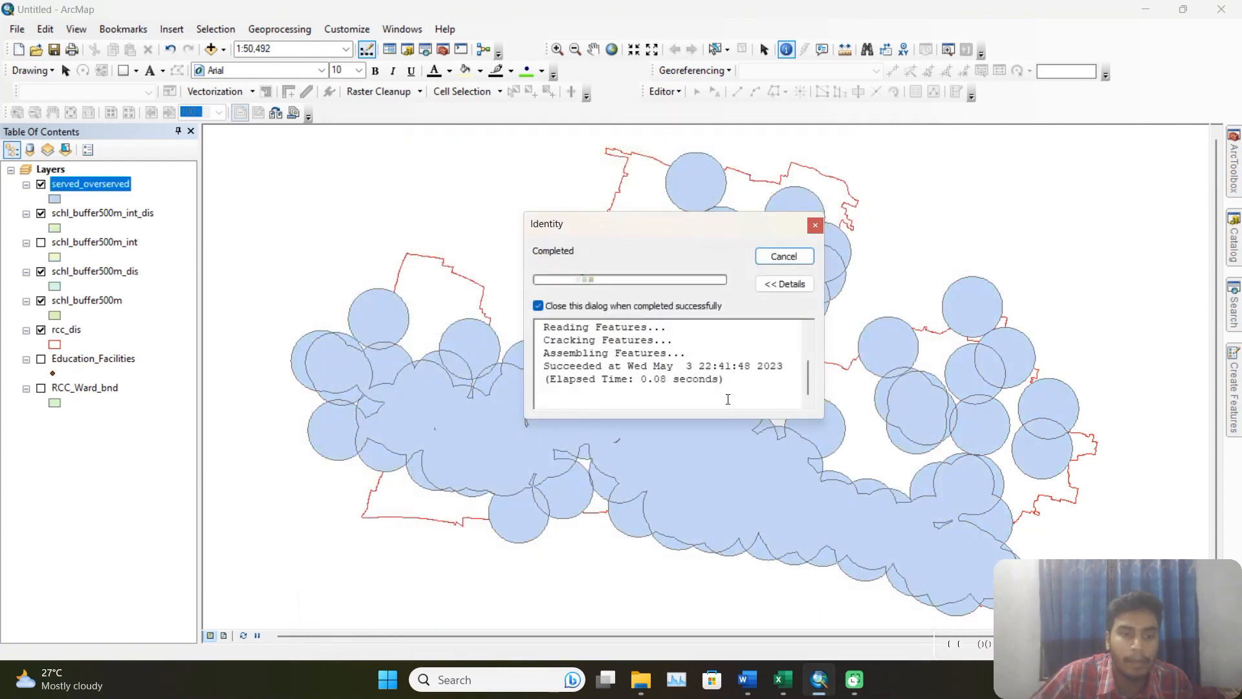
Examine the served_overserved attribute table, highlighting each of its records in turn to see which area it covers on the map.
right_click(100, 189)
click(184, 230)
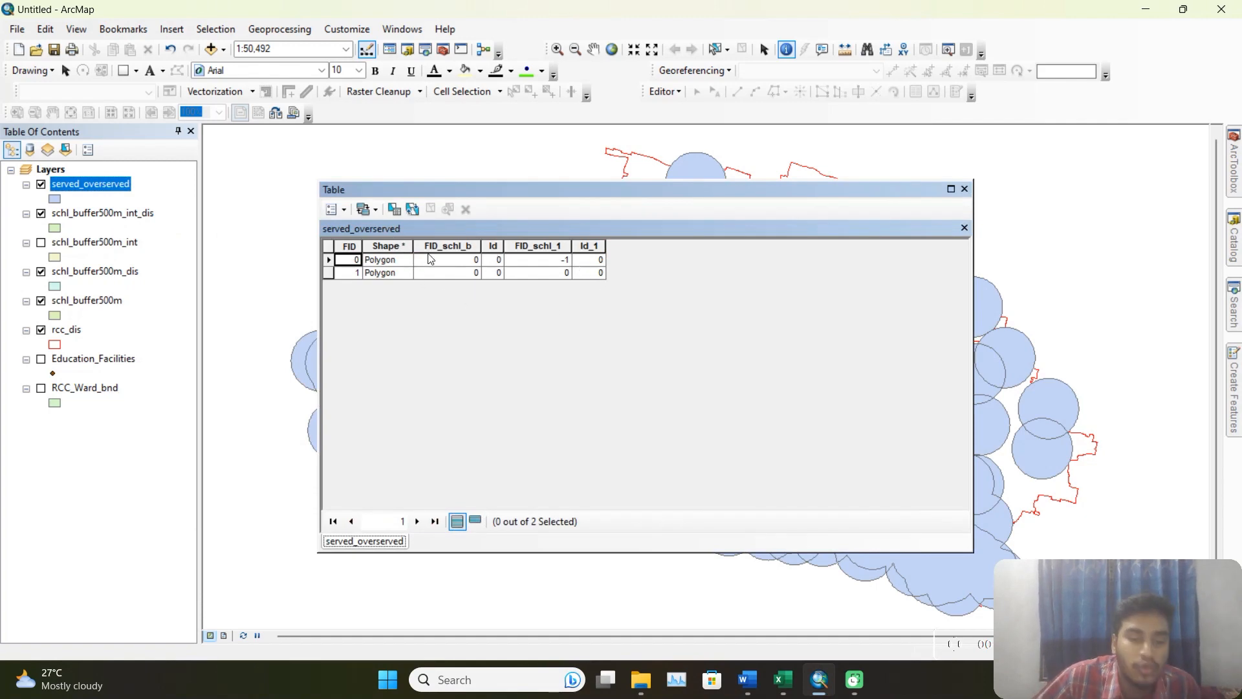
click(330, 260)
drag(696, 192, 355, 305)
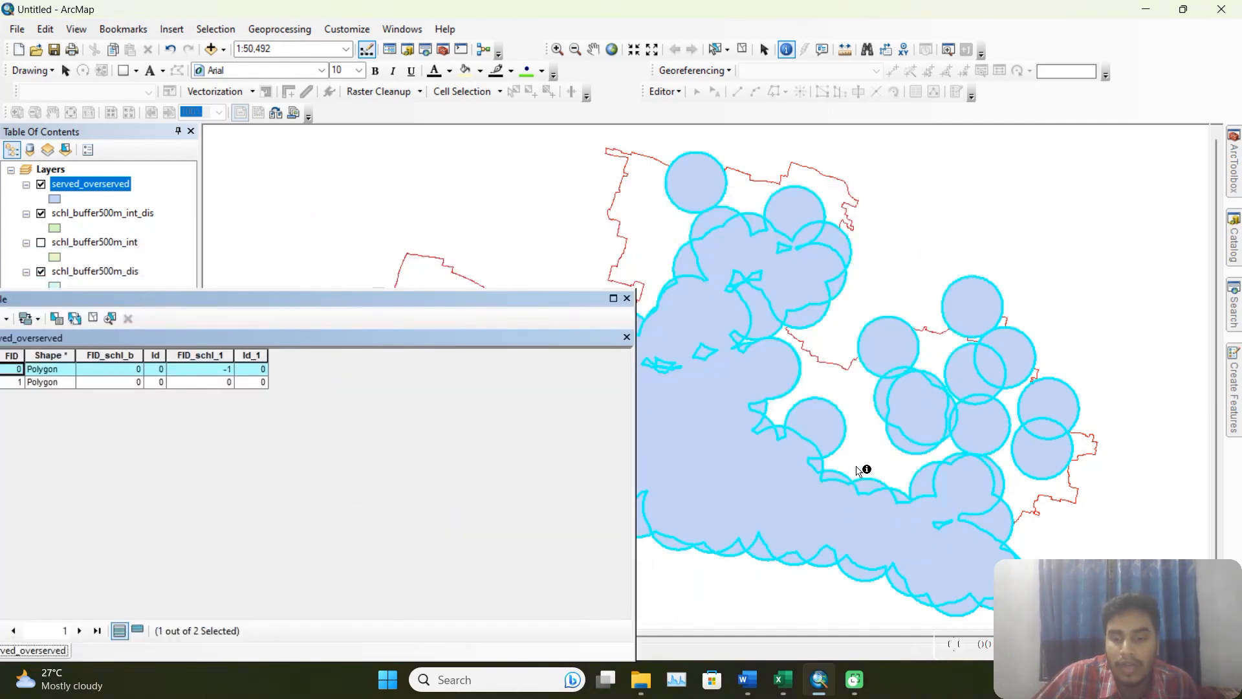
drag(487, 304, 893, 194)
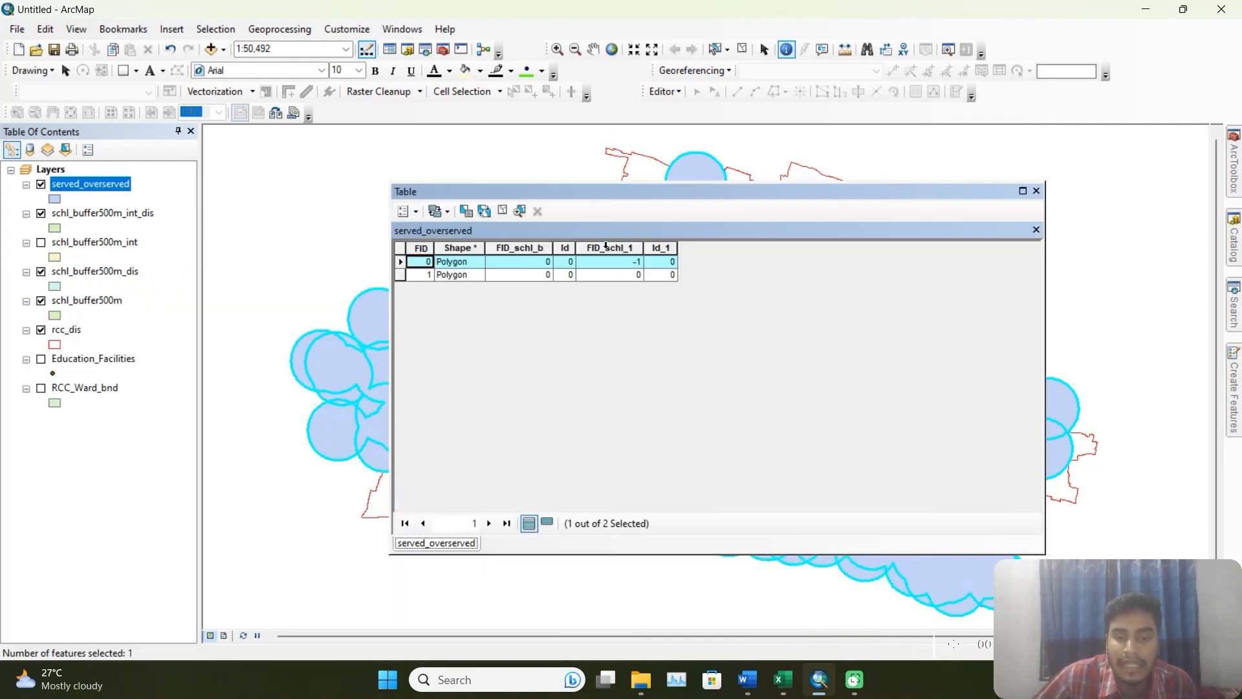
click(402, 275)
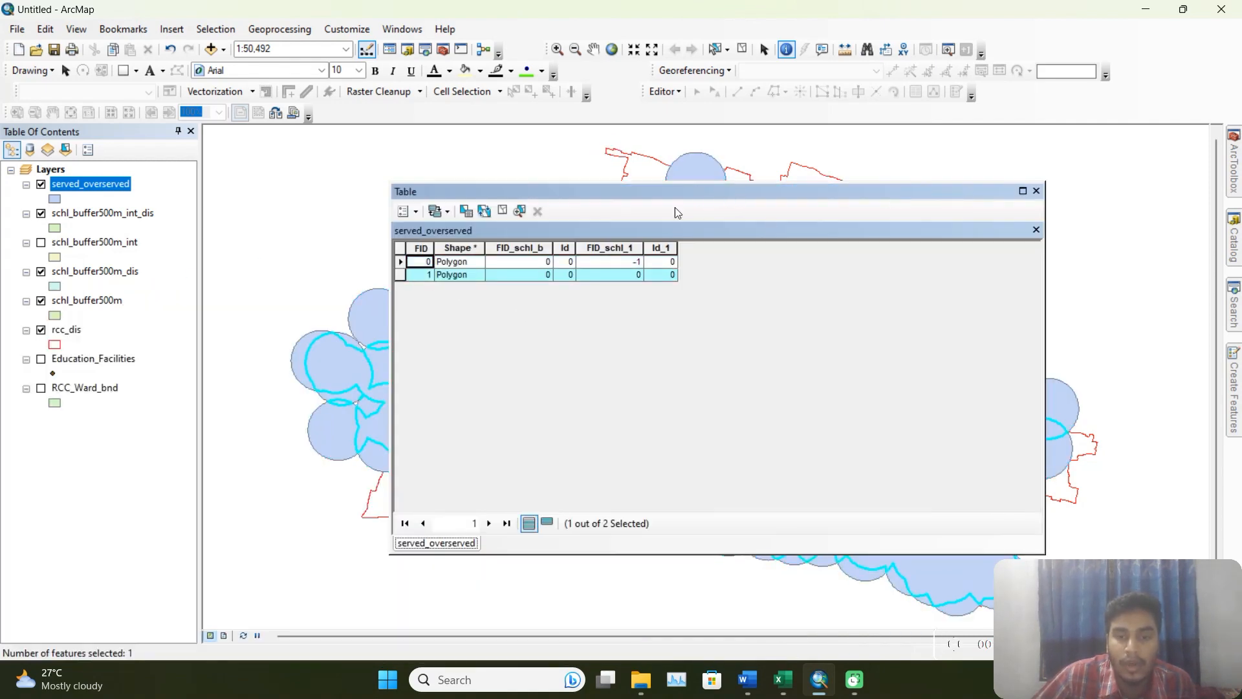
drag(674, 211, 496, 129)
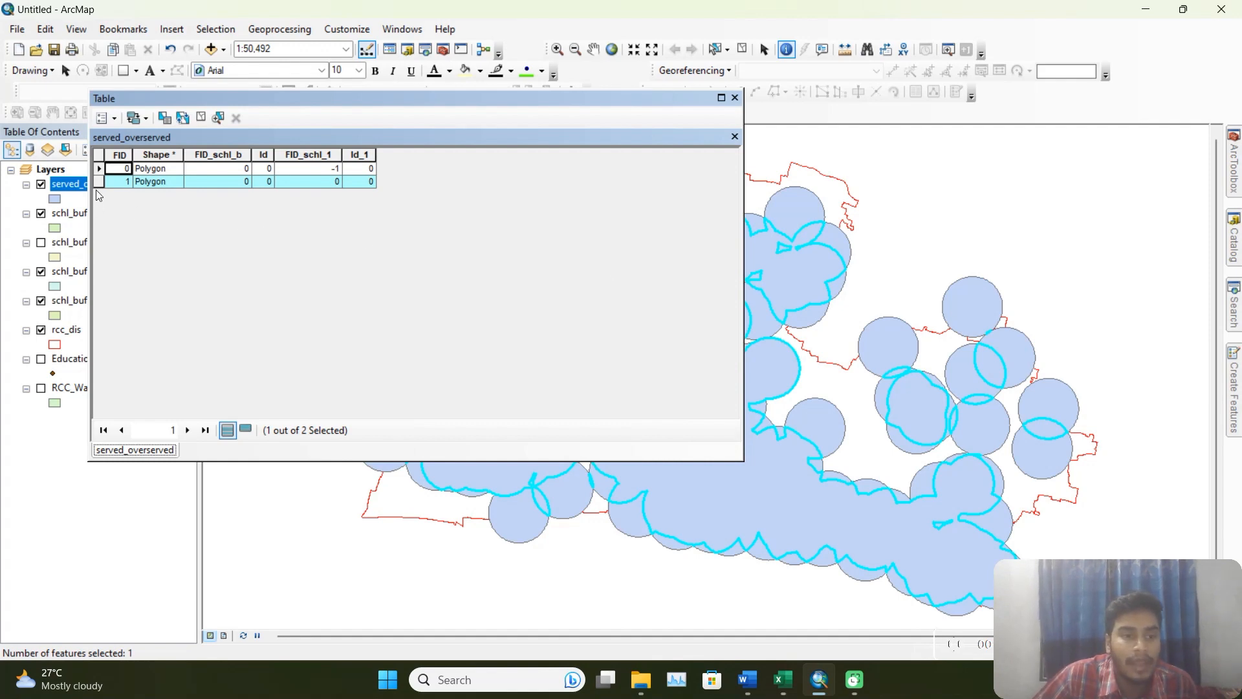
click(102, 162)
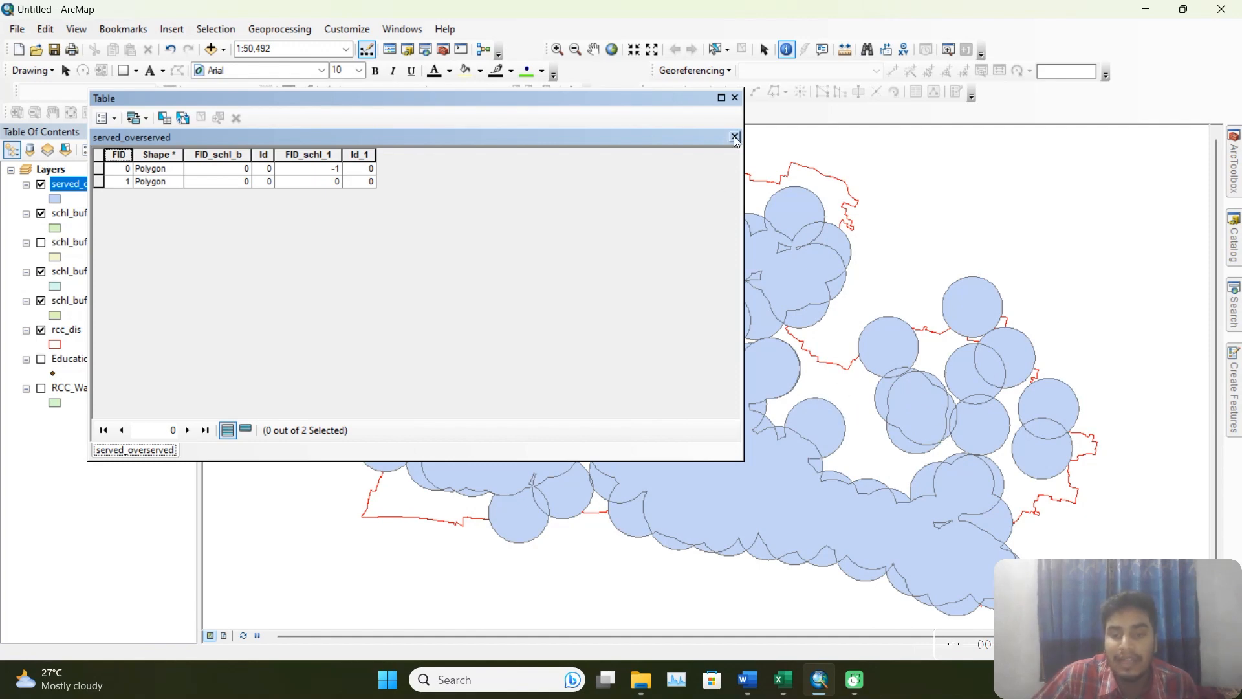
click(735, 98)
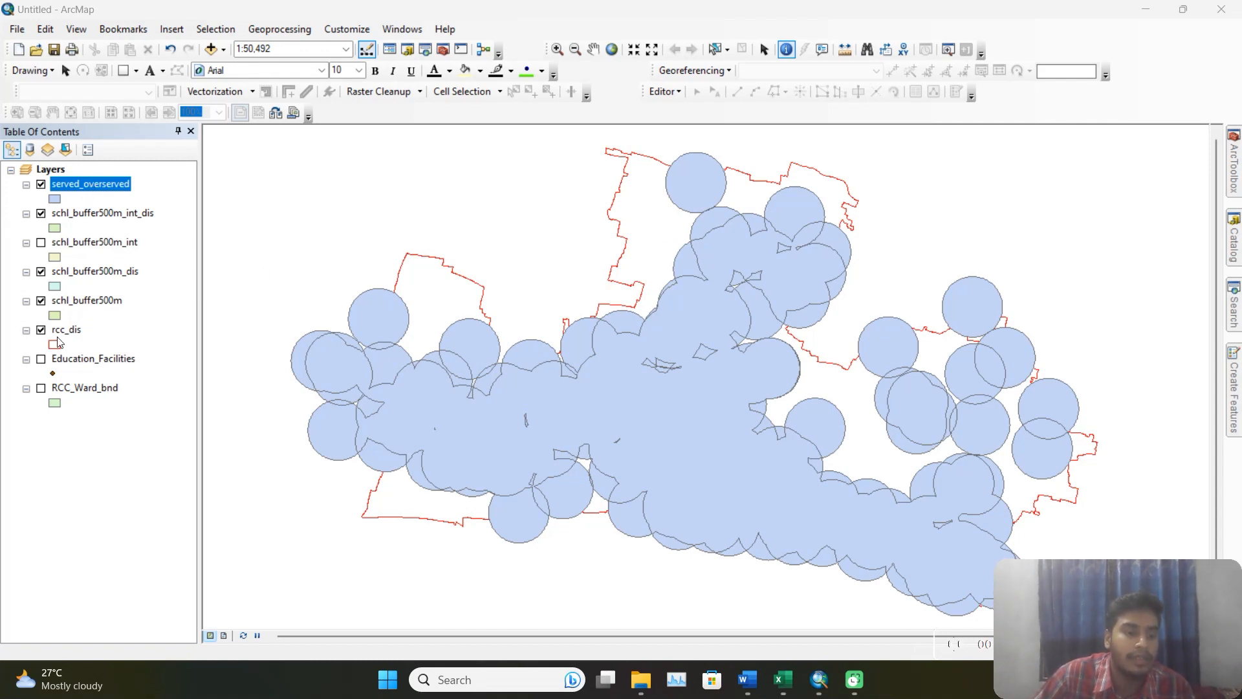
Set up another Identity overlay with rcc_dis as the input features and served_overserved as the identity features.
click(1236, 174)
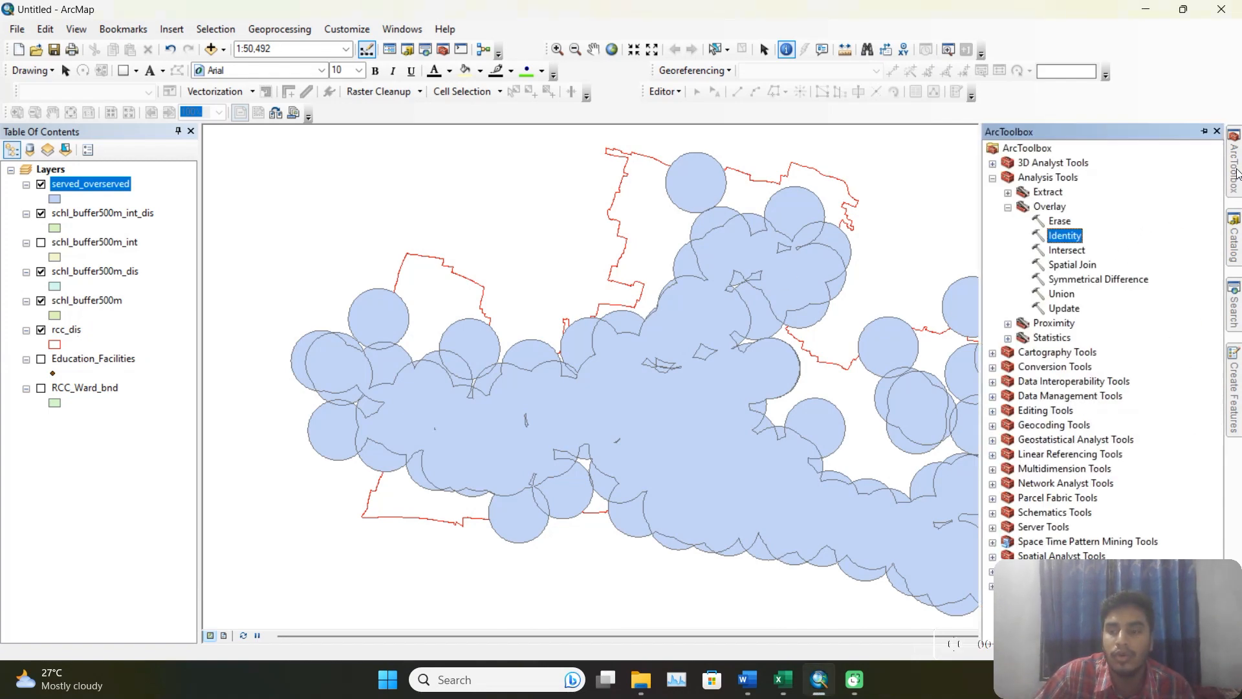
double_click(1069, 240)
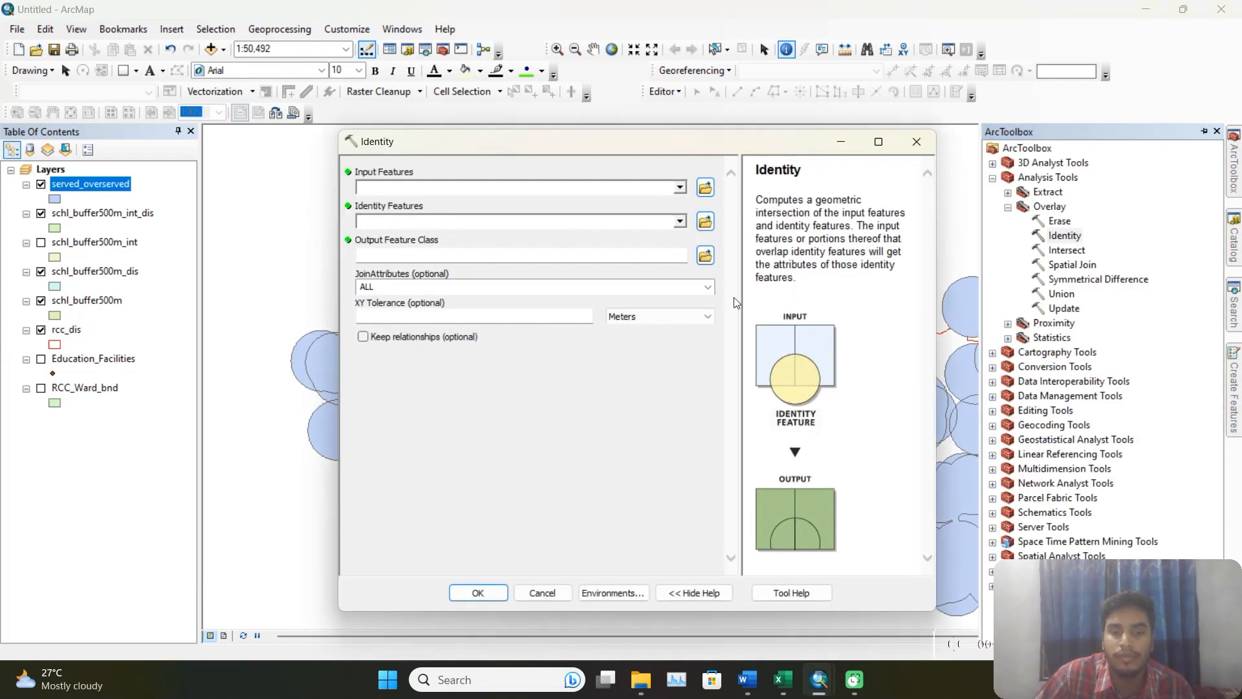
click(680, 189)
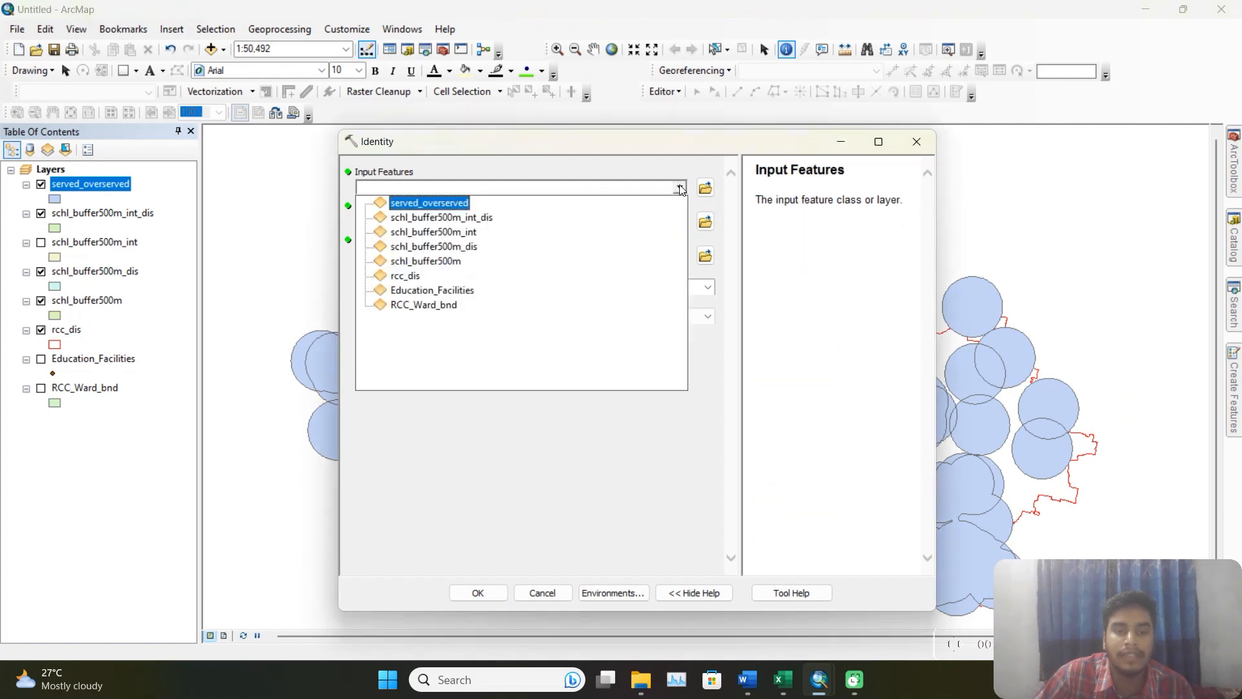
click(412, 277)
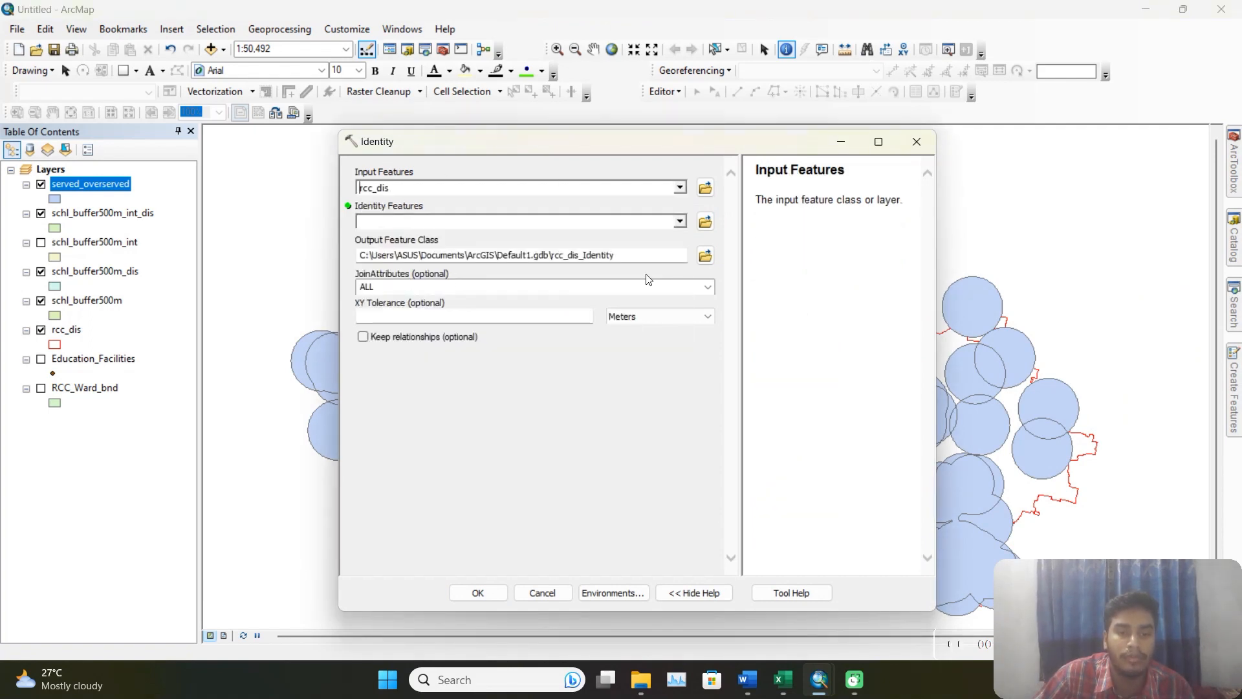
click(680, 222)
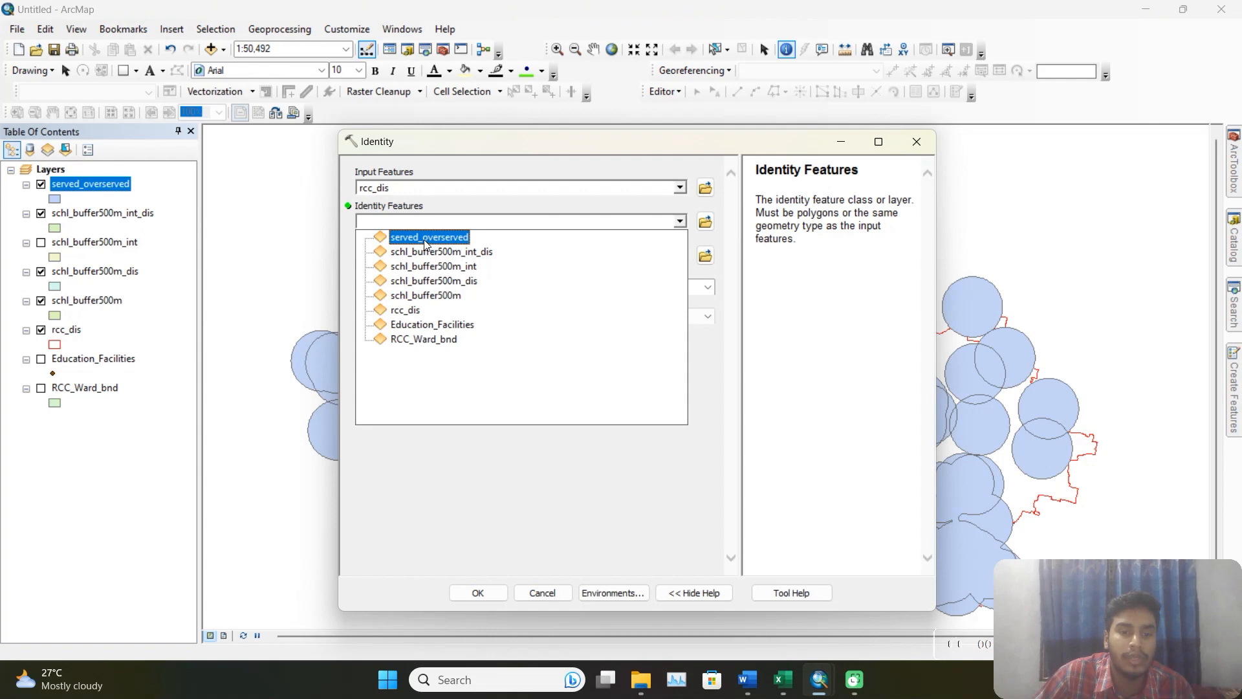
click(448, 238)
Save the overlay result as served_overserved_unserved.shp in the output folder and run the Identity tool.
click(705, 256)
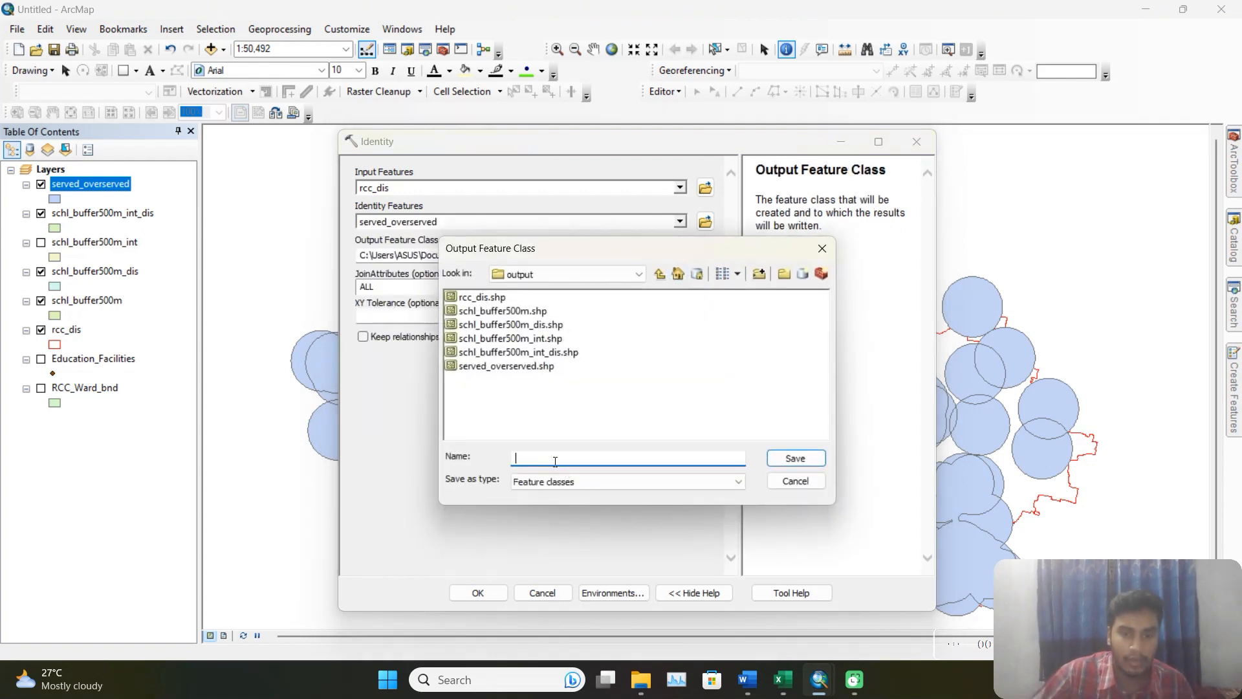
click(537, 367)
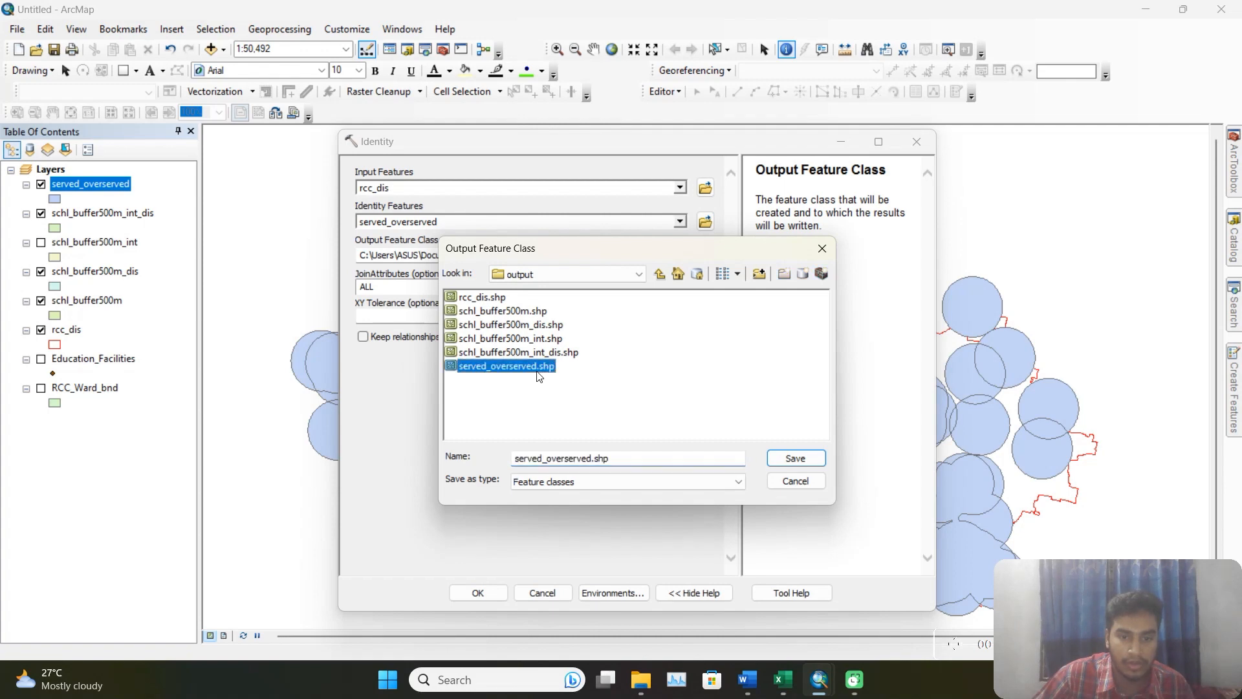
click(592, 459)
text(_u)
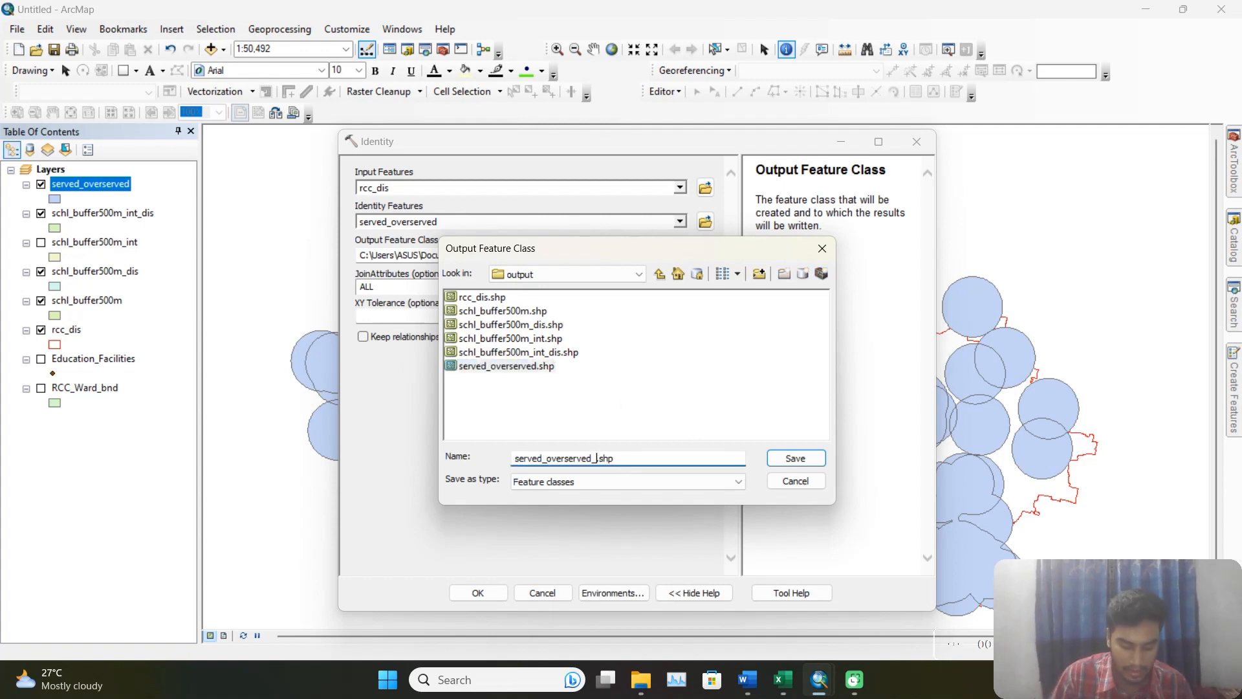
text(nserved)
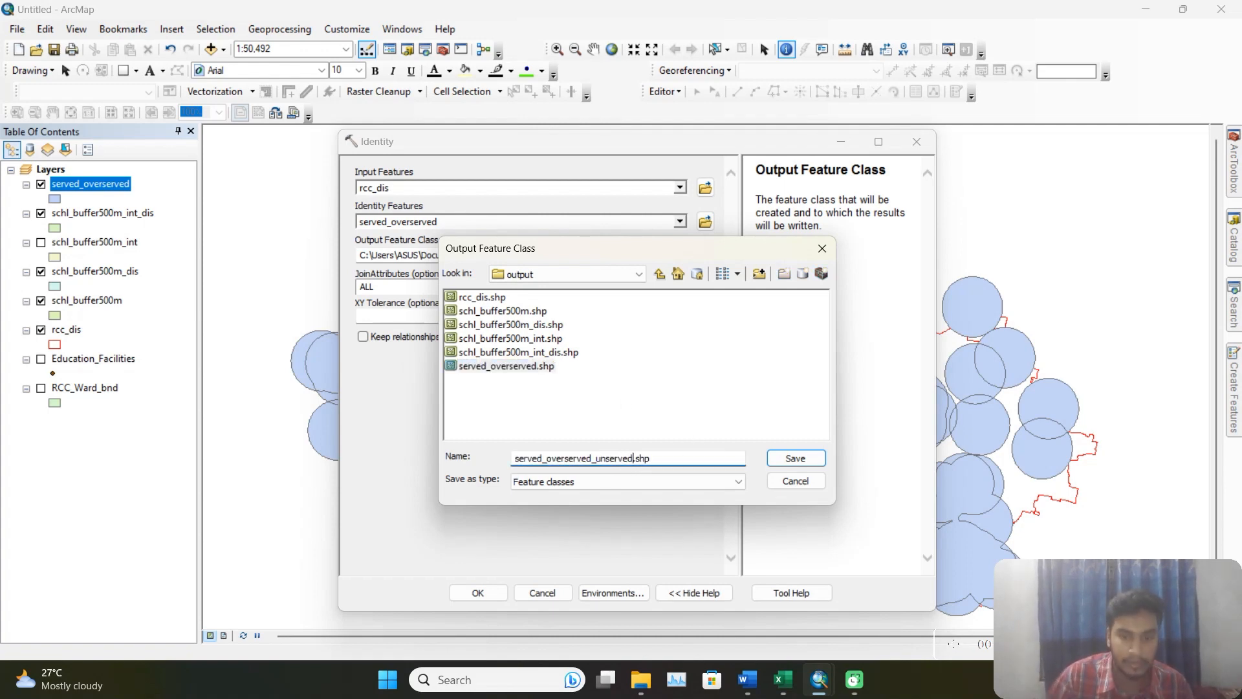
click(795, 458)
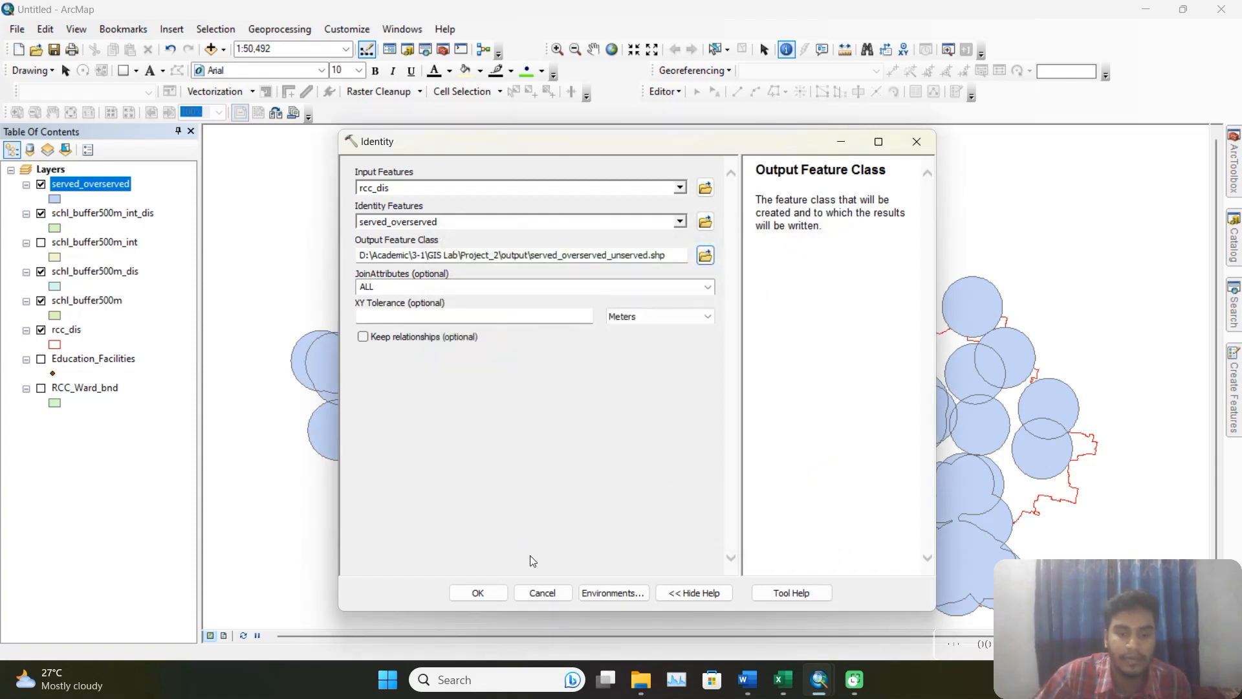
click(500, 594)
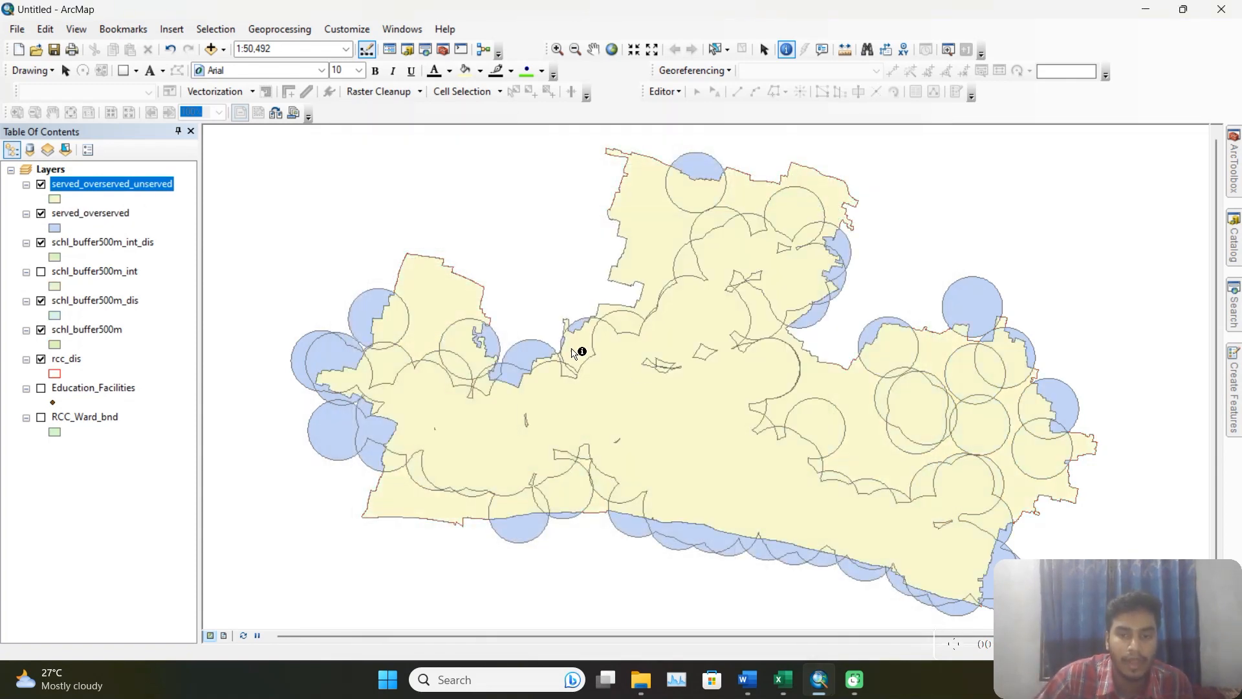
Hide the served_overserved layer and the visible school buffer layers, leaving served_overserved_unserved and rcc_dis displayed.
click(40, 213)
click(40, 243)
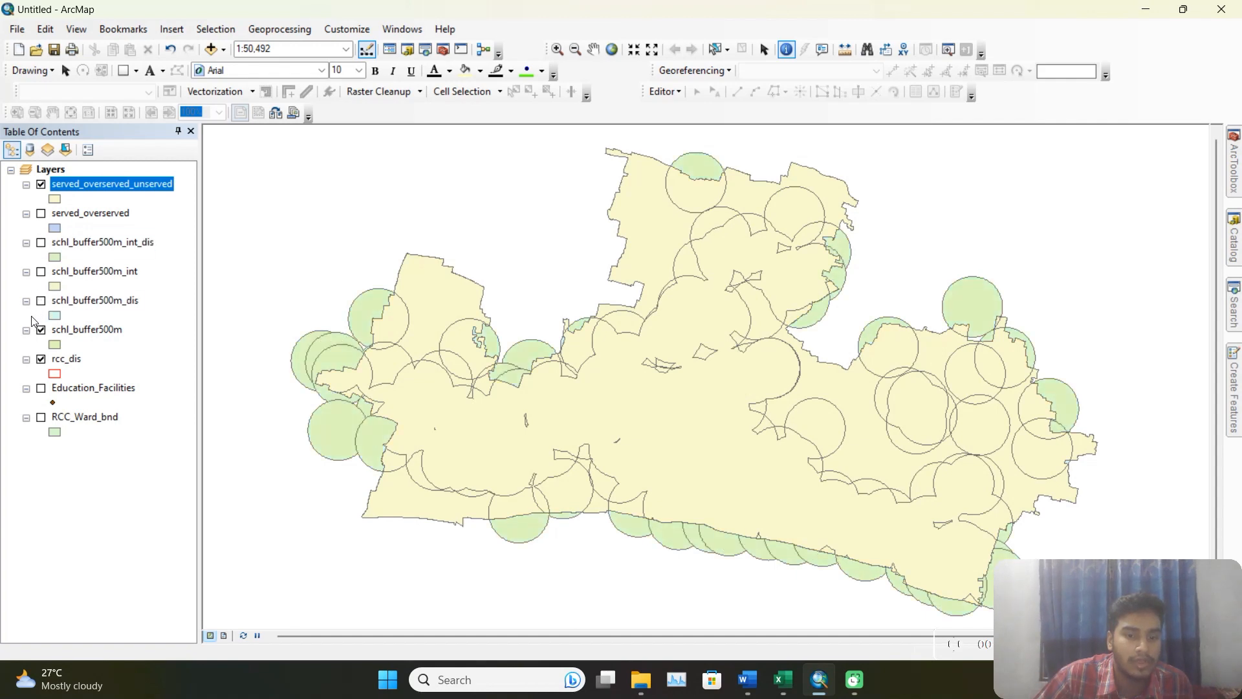
click(41, 330)
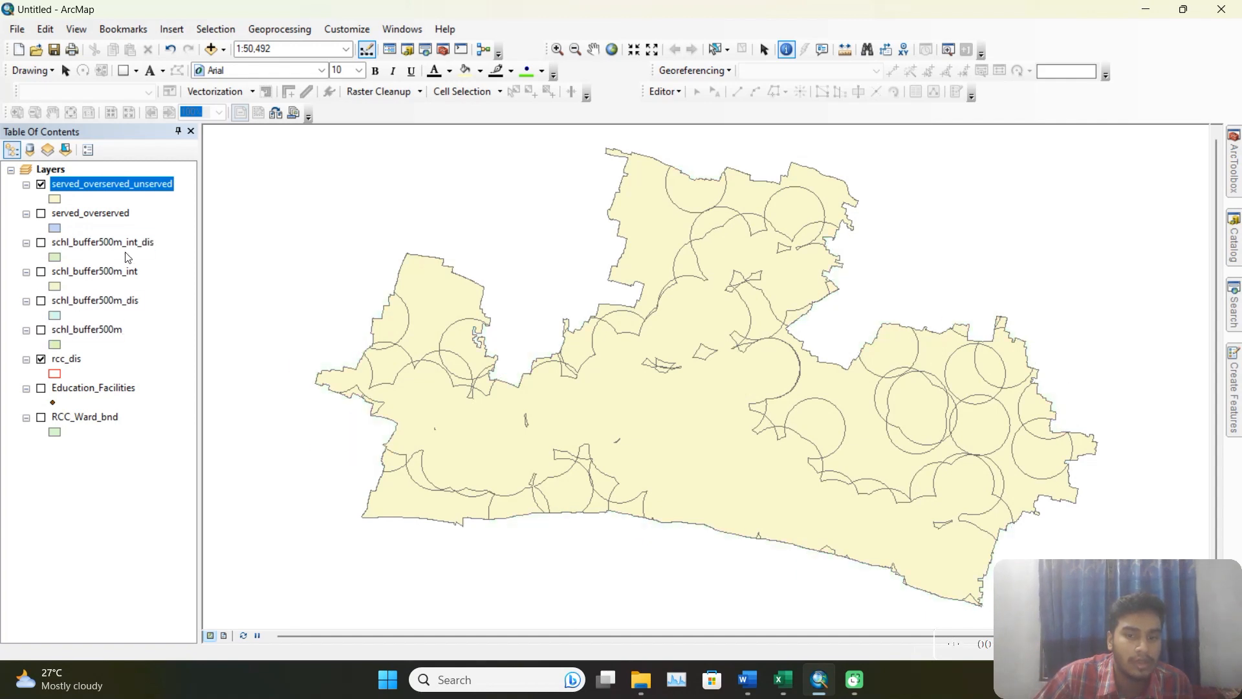
Examine the served_overserved_unserved attribute table, highlighting each record in turn to see which area it covers, and clear the selection.
right_click(113, 184)
click(297, 231)
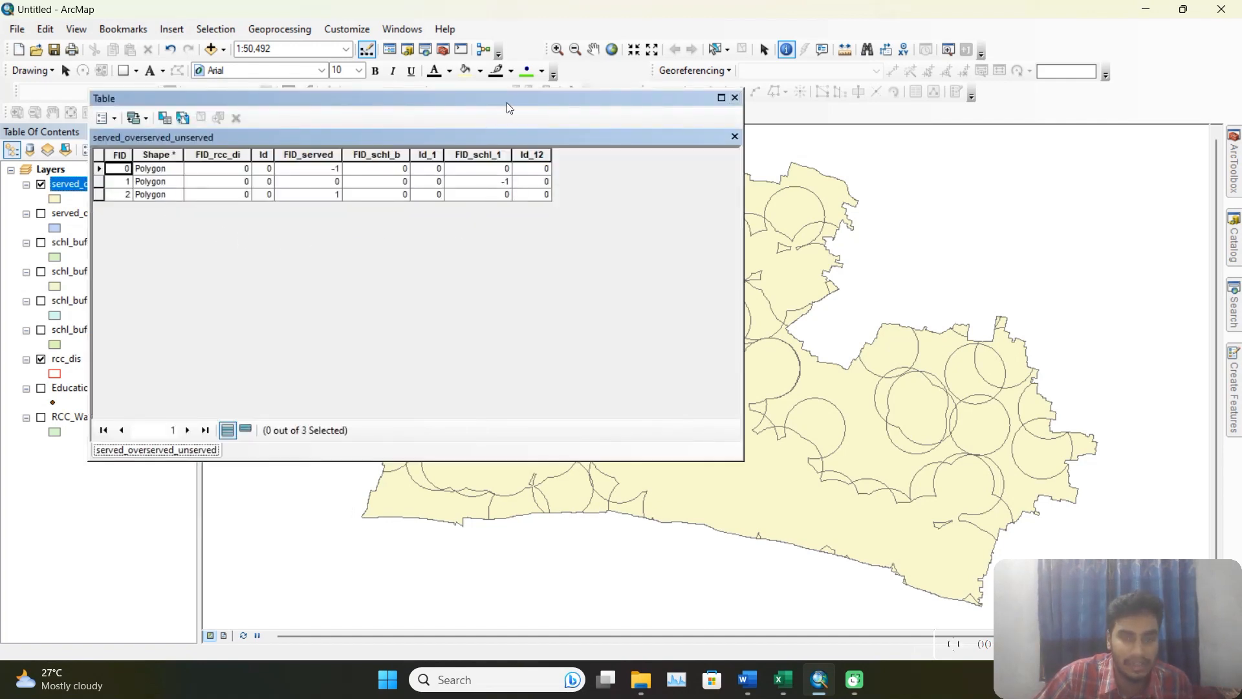
drag(507, 106, 432, 43)
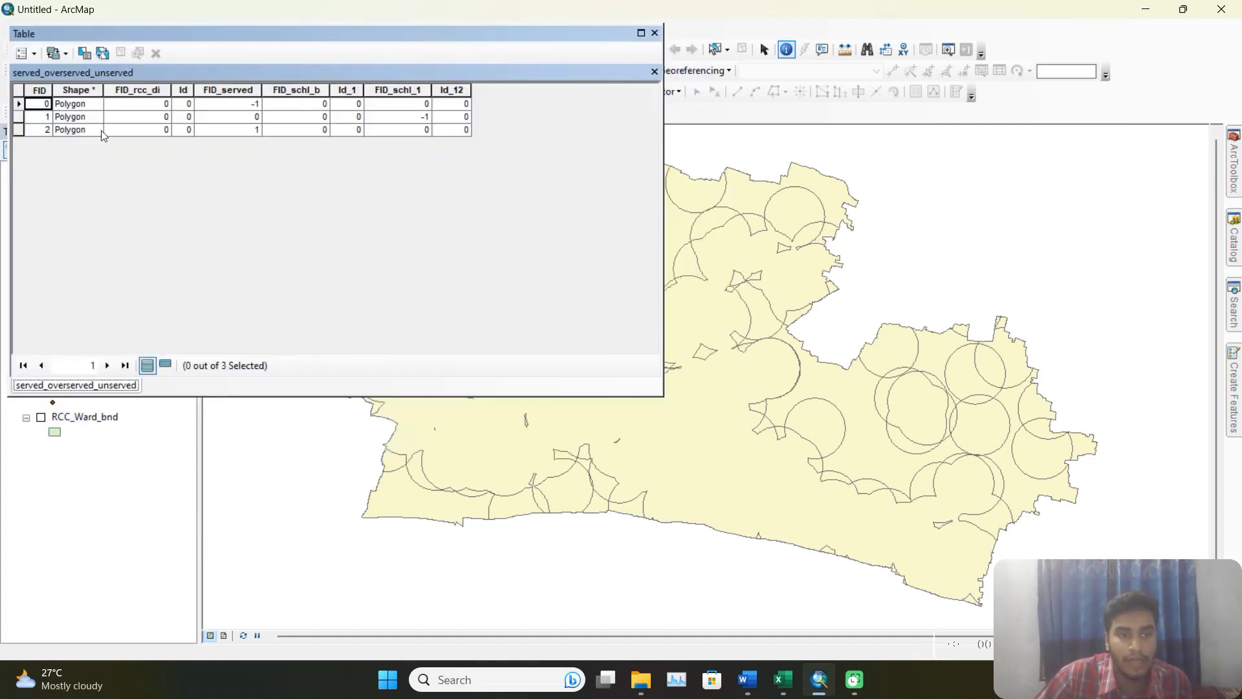
click(19, 104)
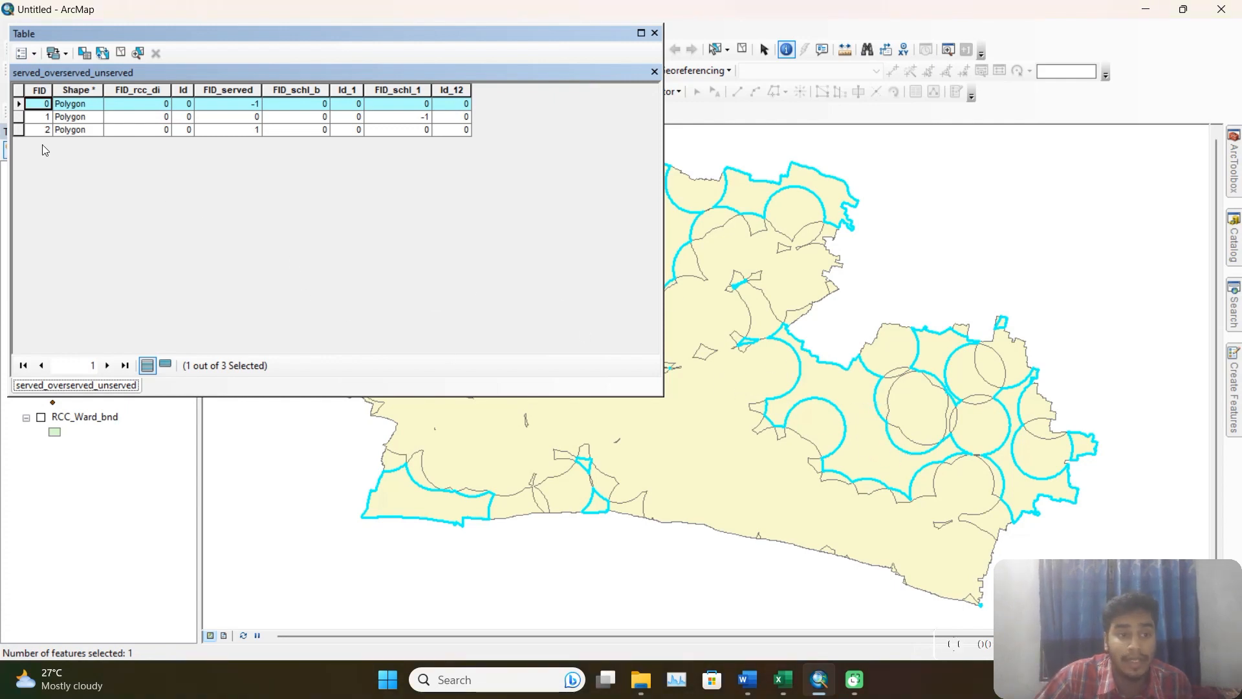
click(19, 118)
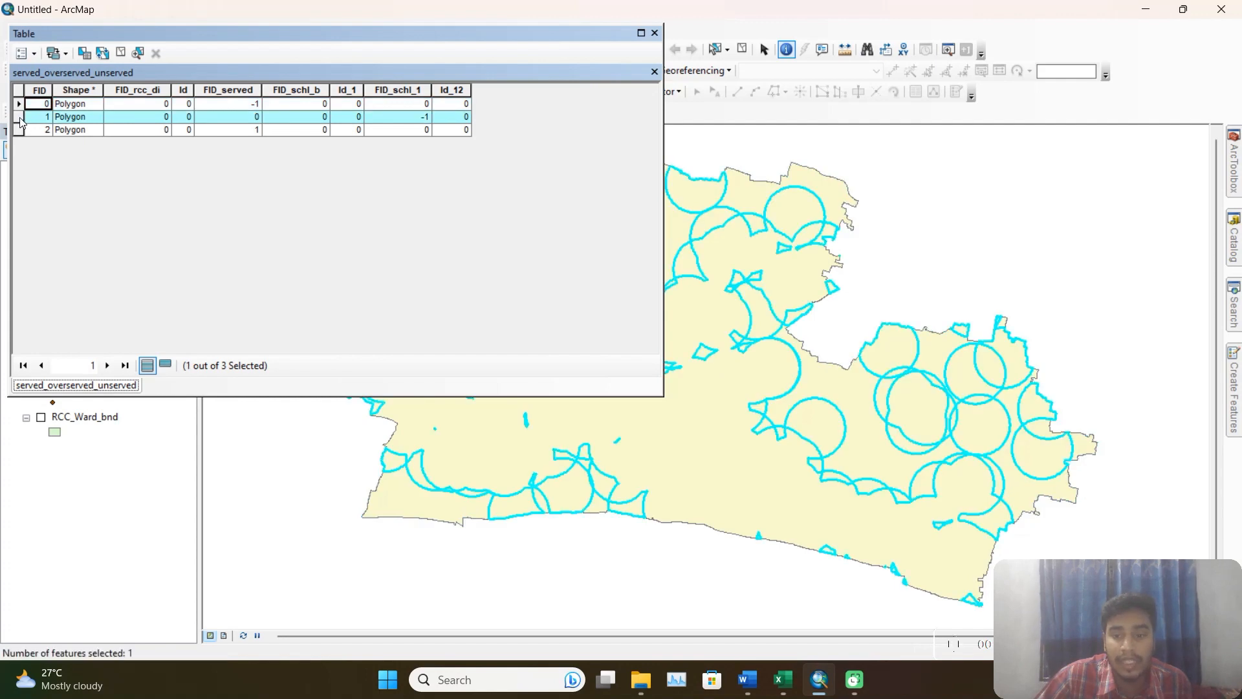
click(18, 130)
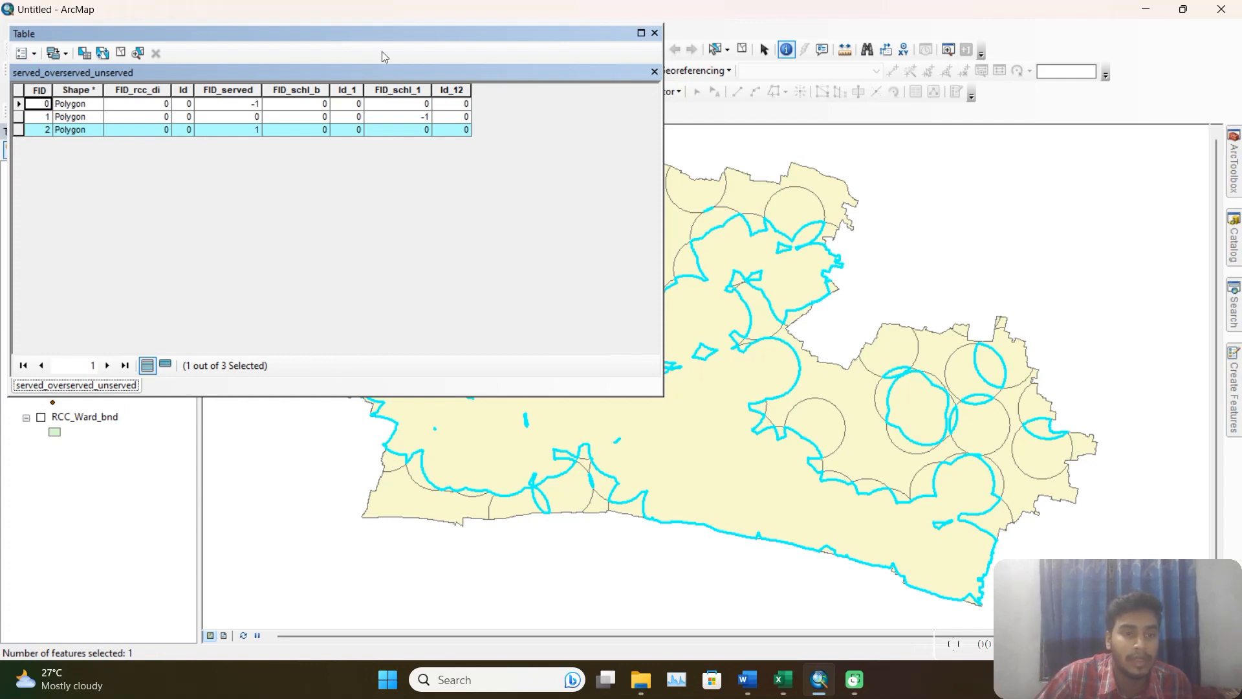
drag(414, 34, 542, 87)
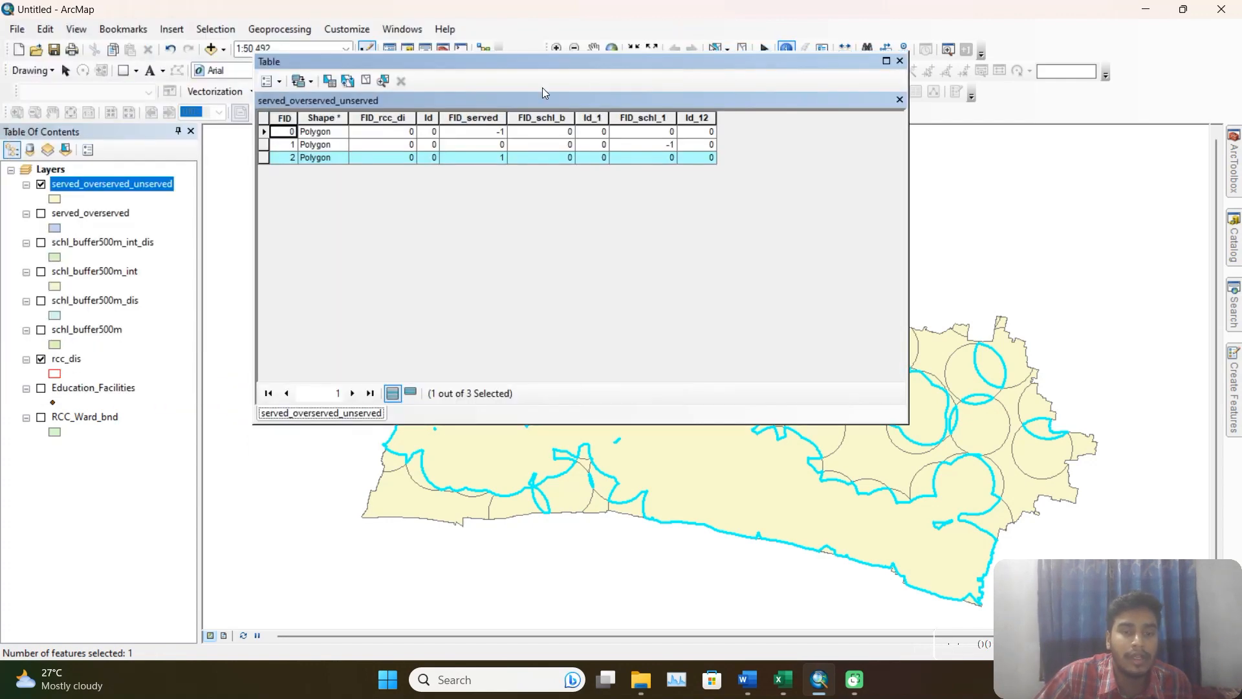
click(264, 126)
Add a text field named status with length 50 to the served_overserved_unserved attribute table.
click(272, 80)
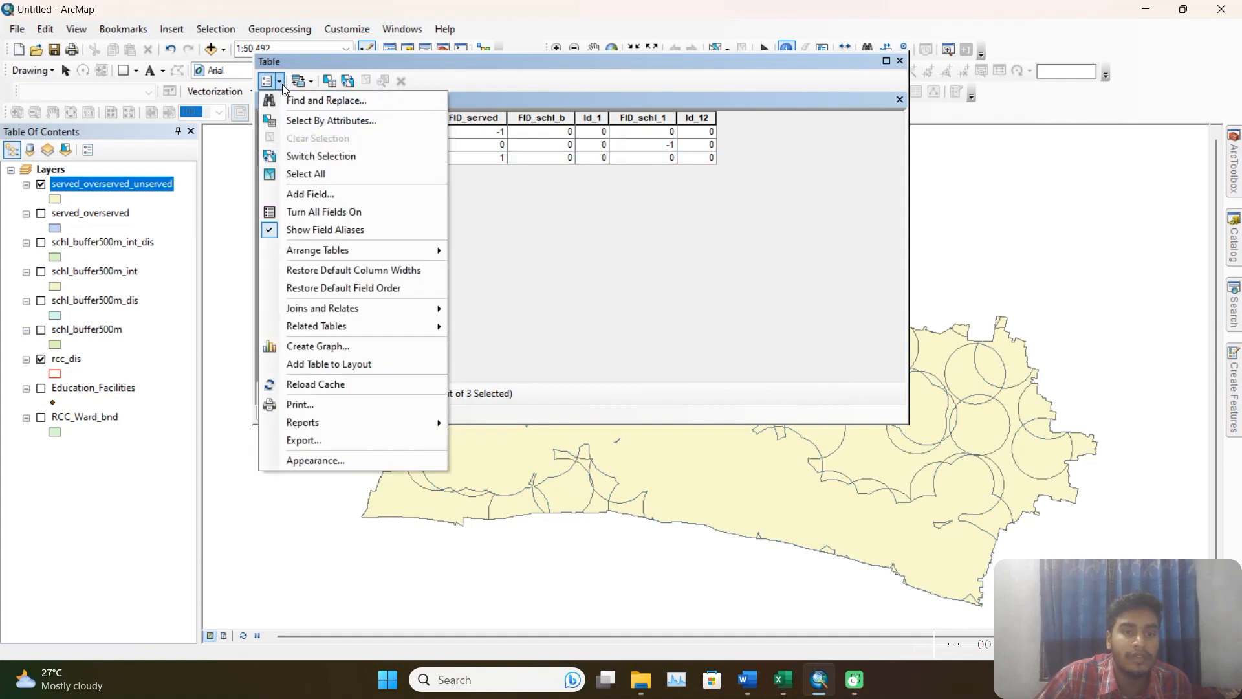
click(317, 193)
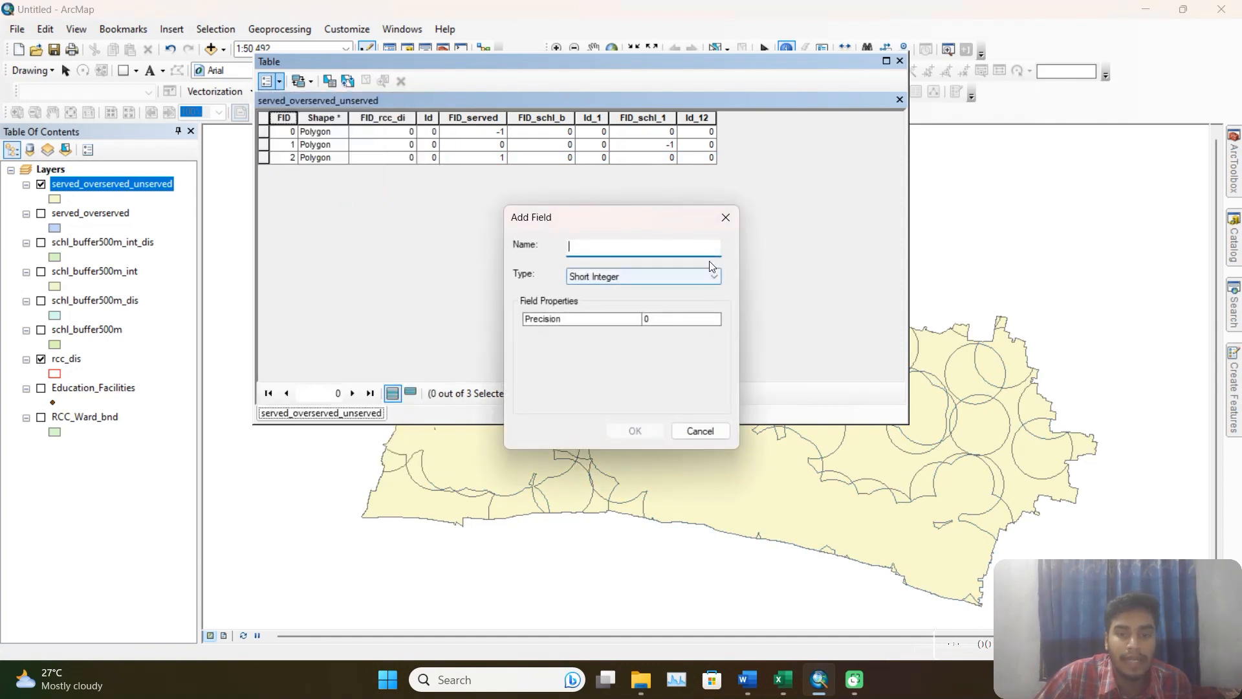
text(statu)
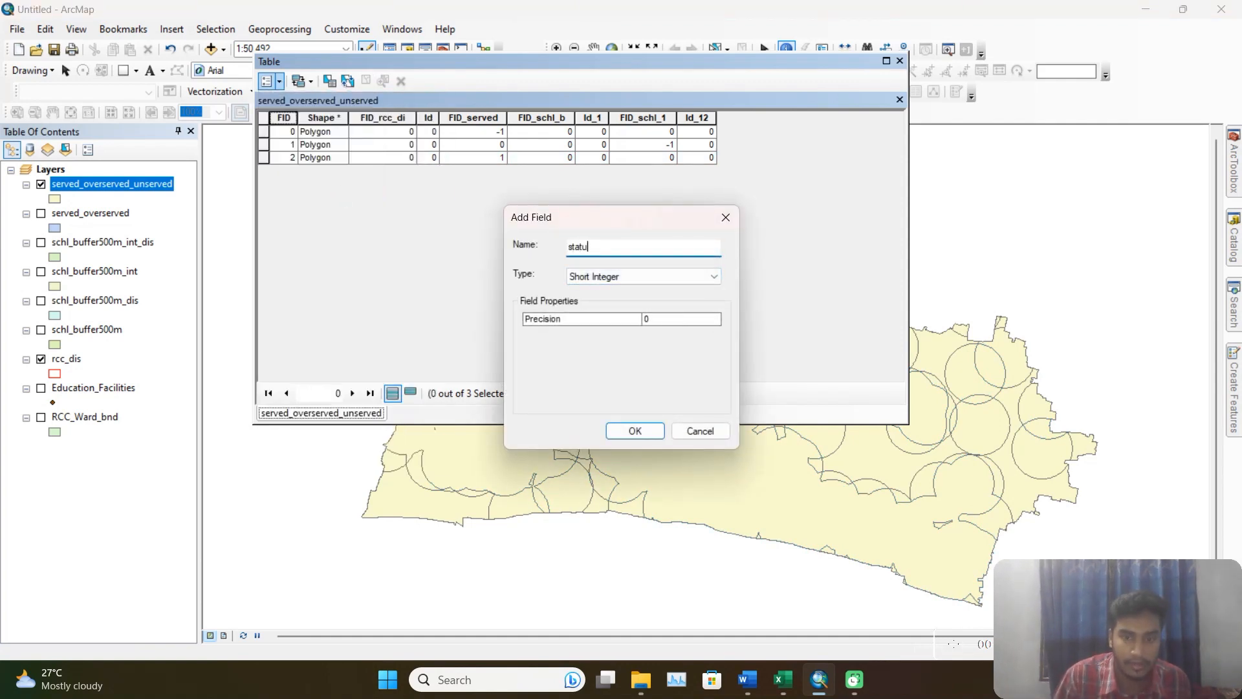
text(s)
click(643, 280)
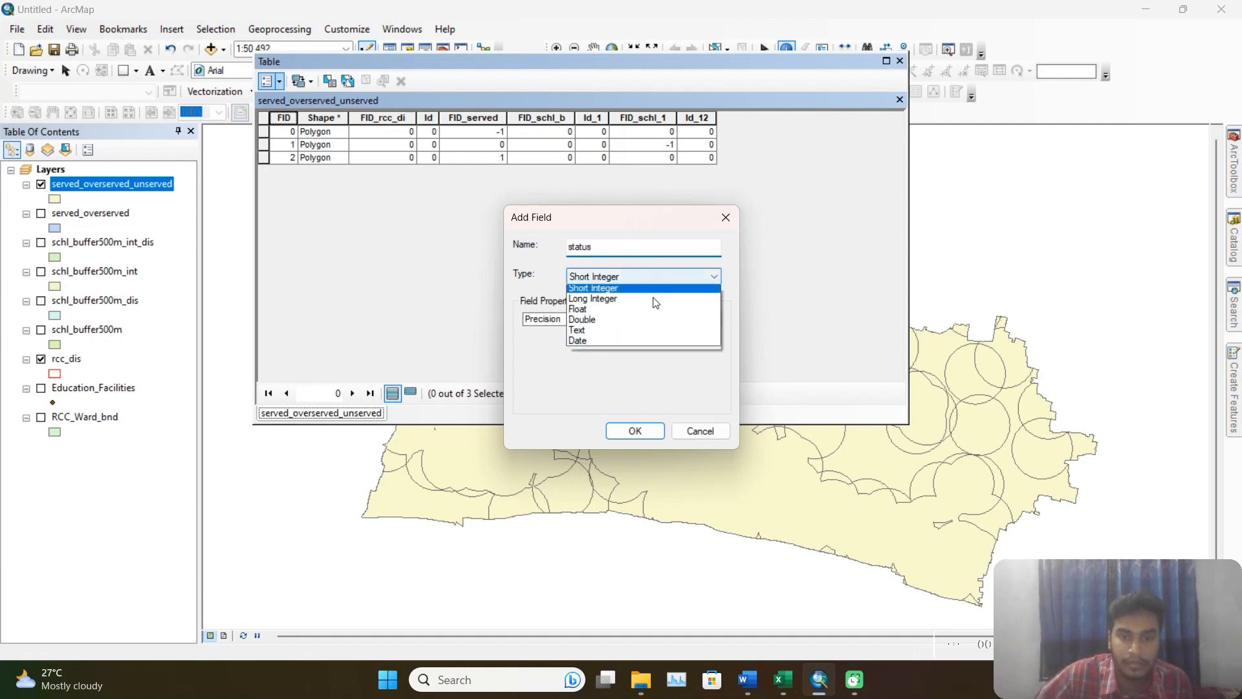
click(592, 334)
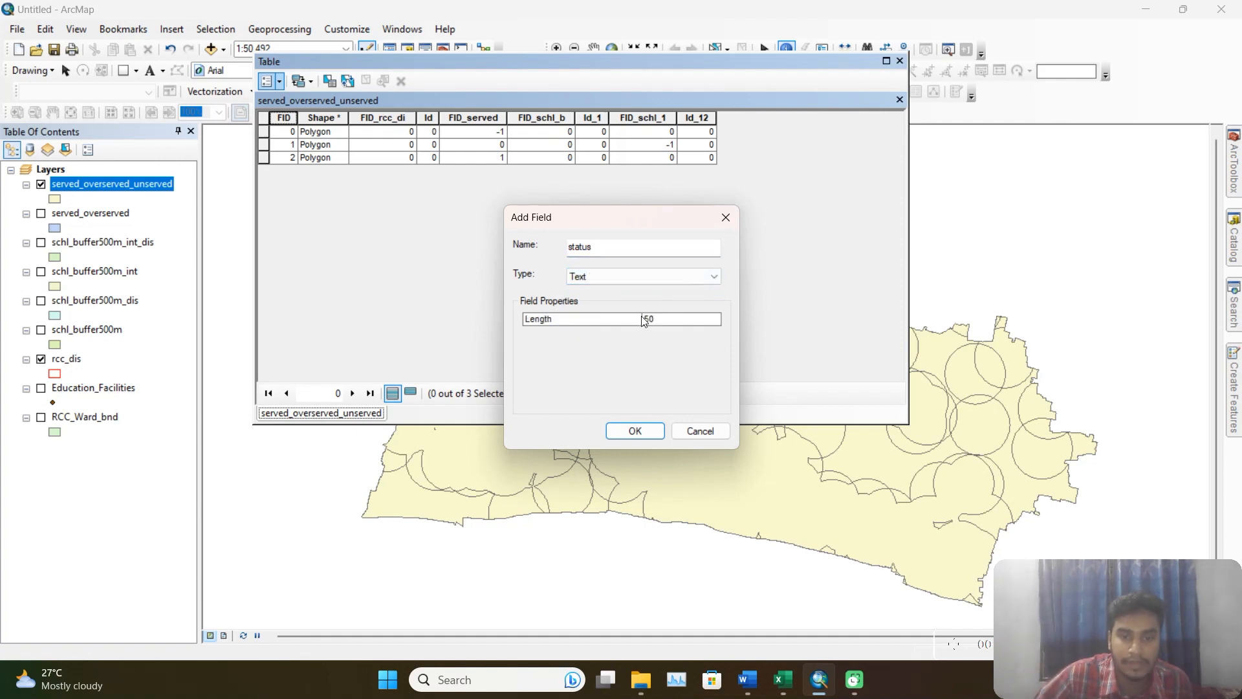
click(652, 432)
Start an edit session on the served_overserved_unserved layer with its status field in view.
drag(693, 374, 878, 374)
drag(833, 65, 738, 109)
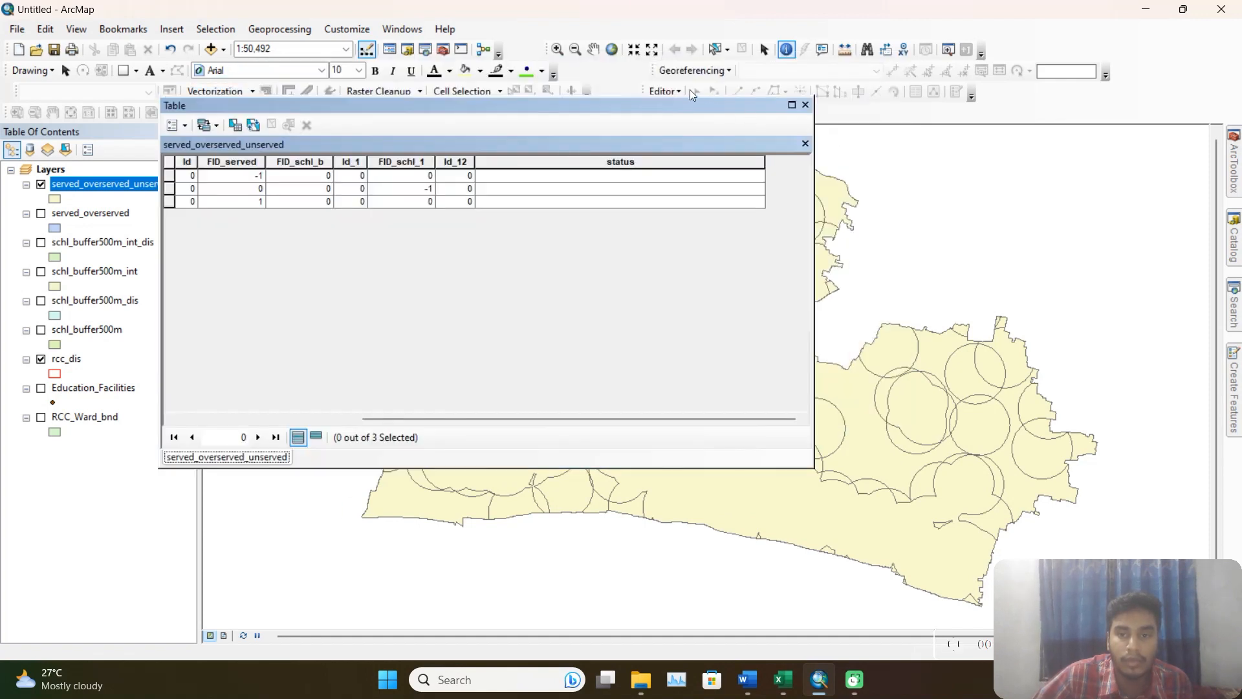
click(664, 92)
click(693, 109)
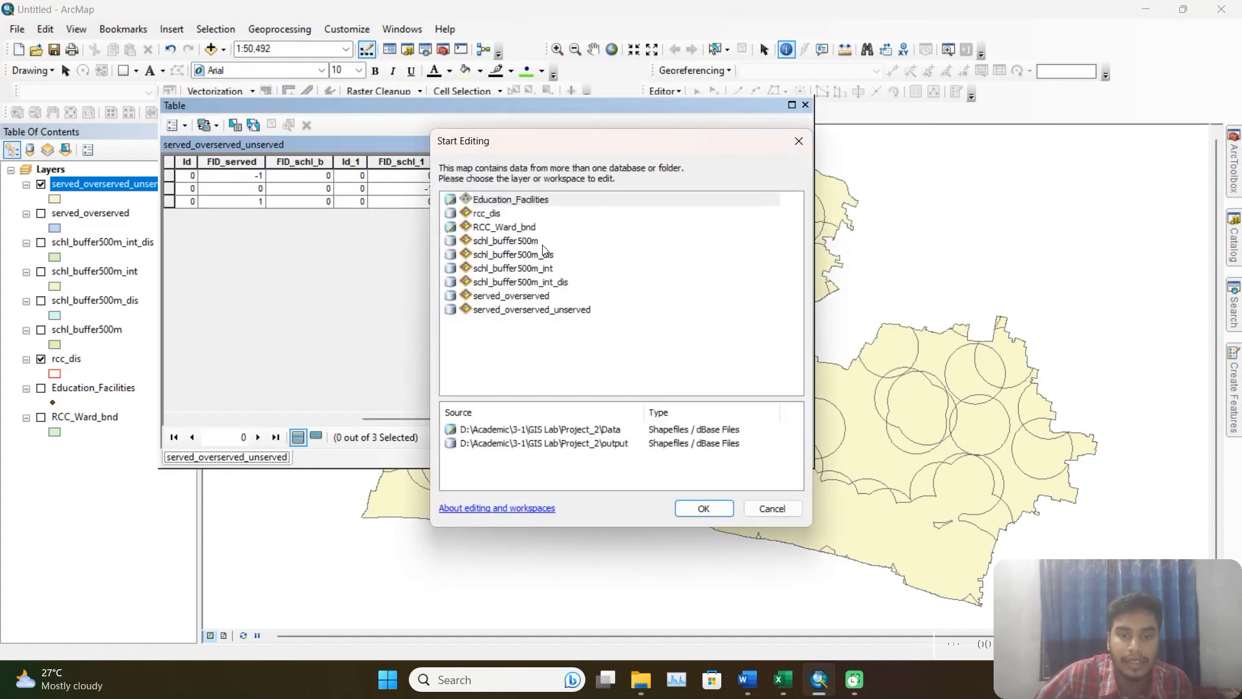
click(557, 310)
click(704, 509)
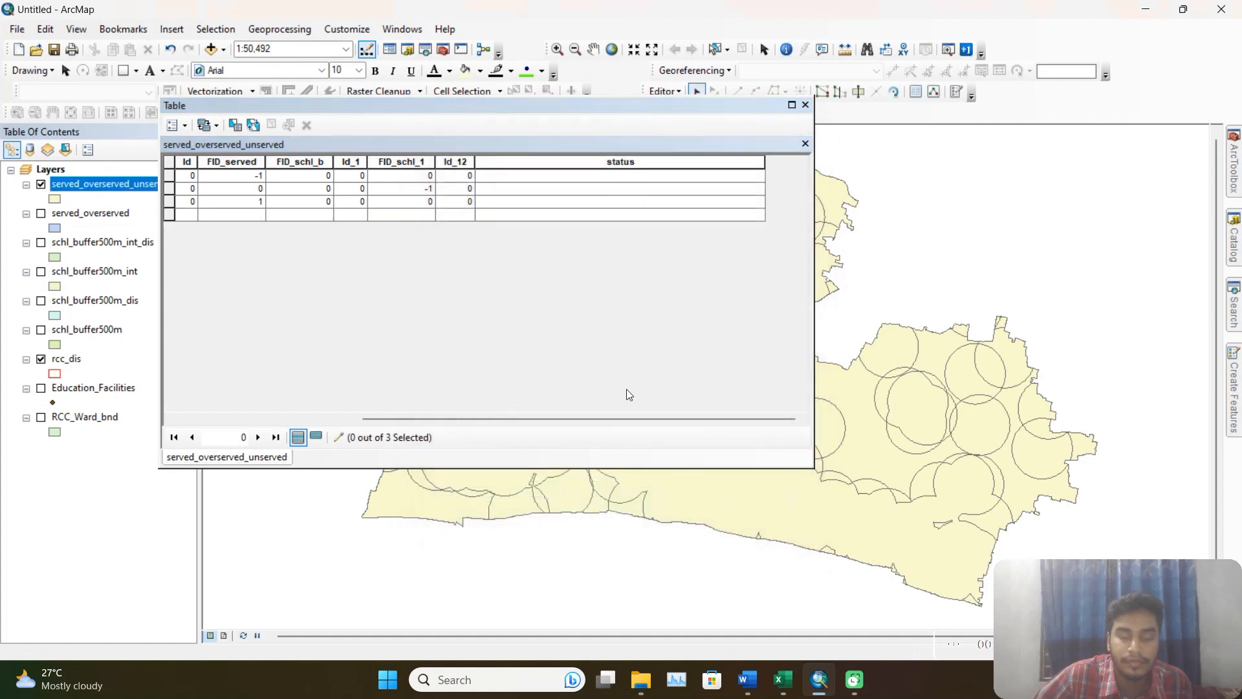
Fill in the status field as unserved for the first record, served for the second and overserved for the third.
click(535, 180)
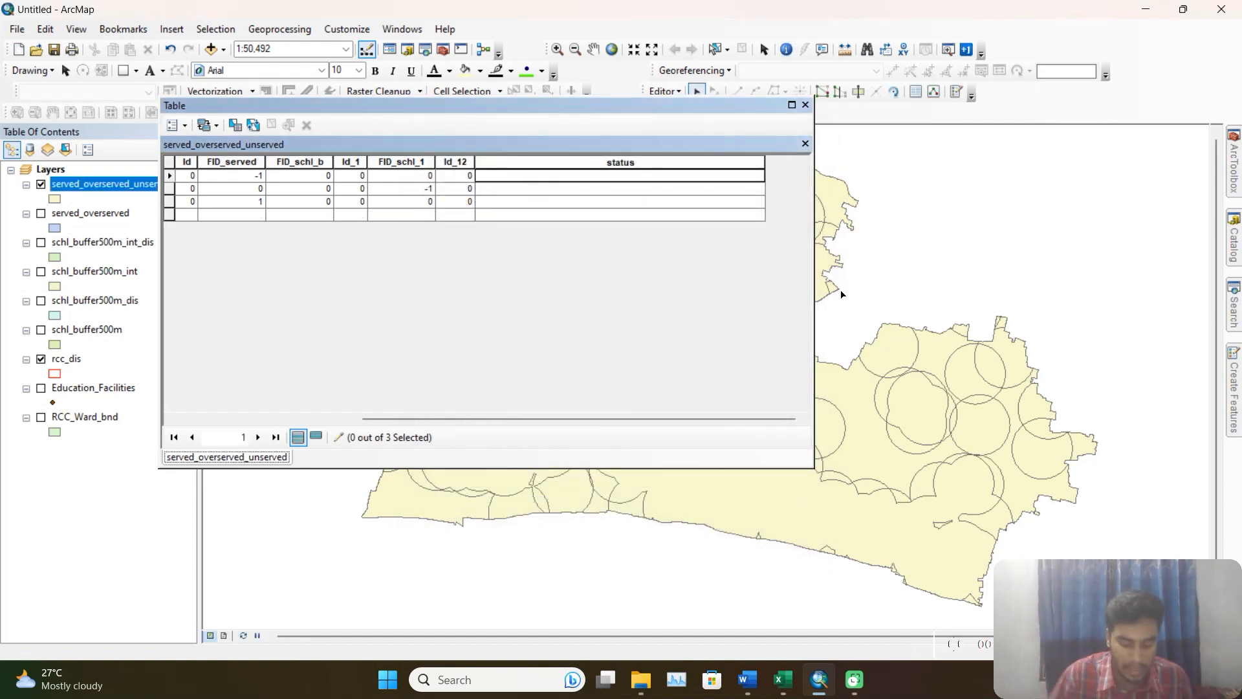
text(unserved)
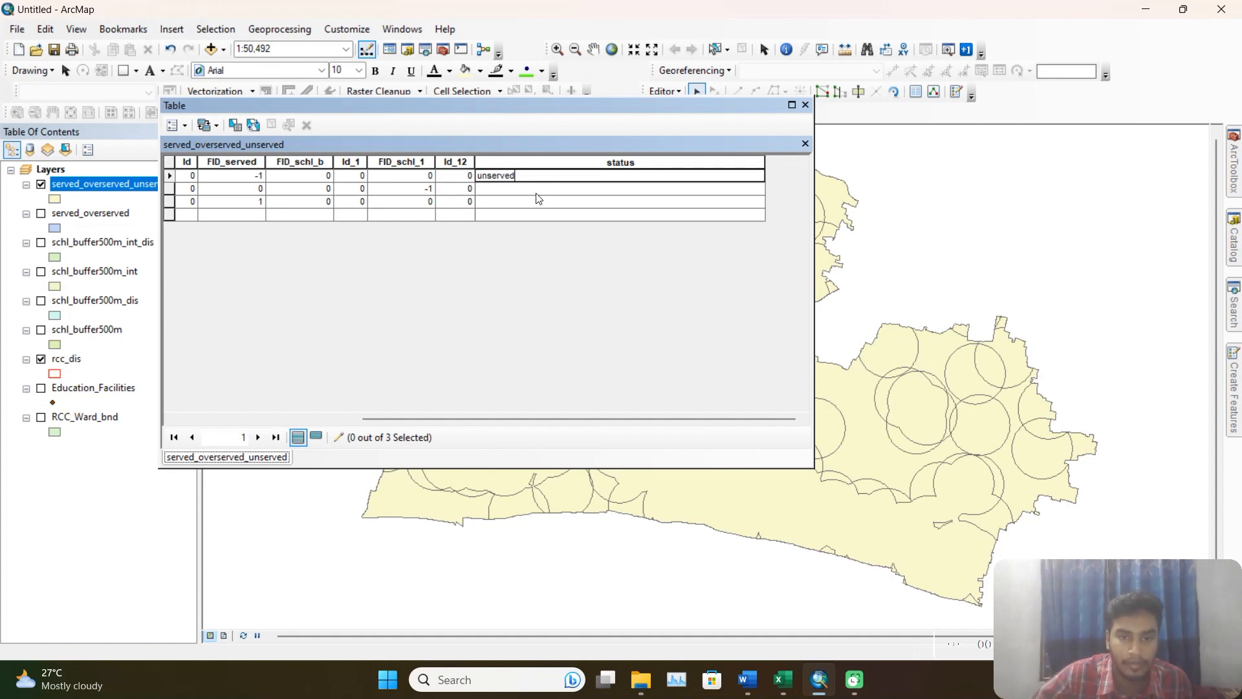
click(534, 192)
text(s)
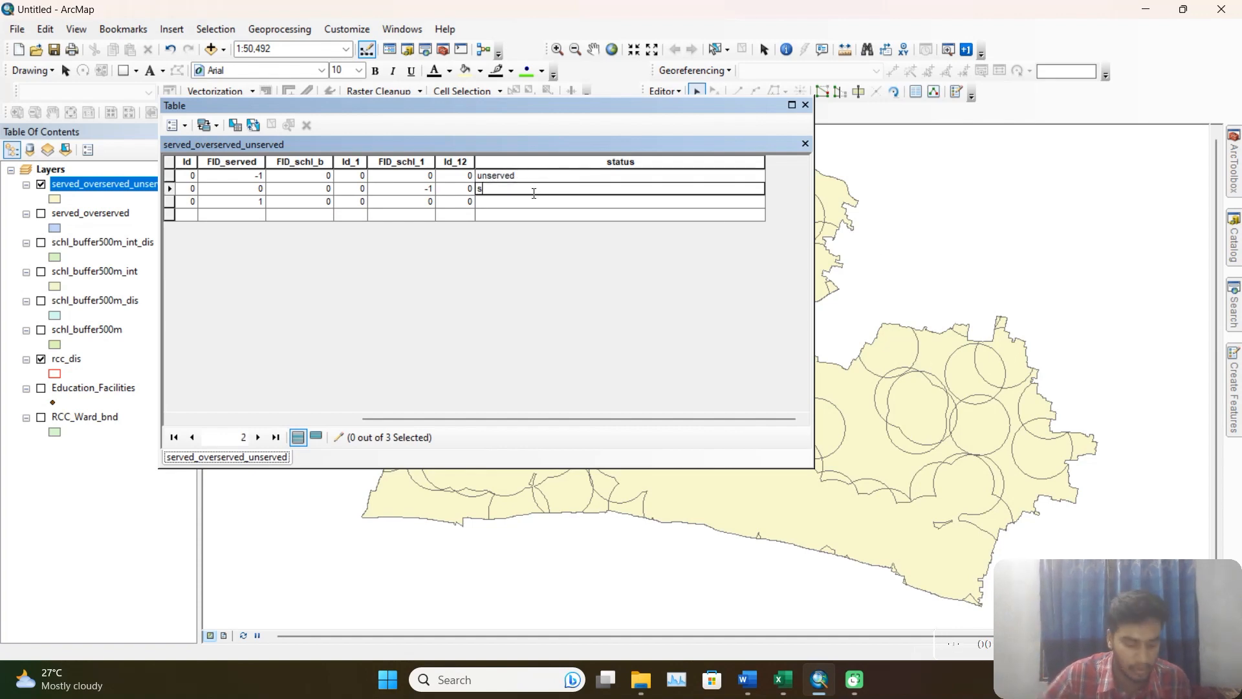
text(erved)
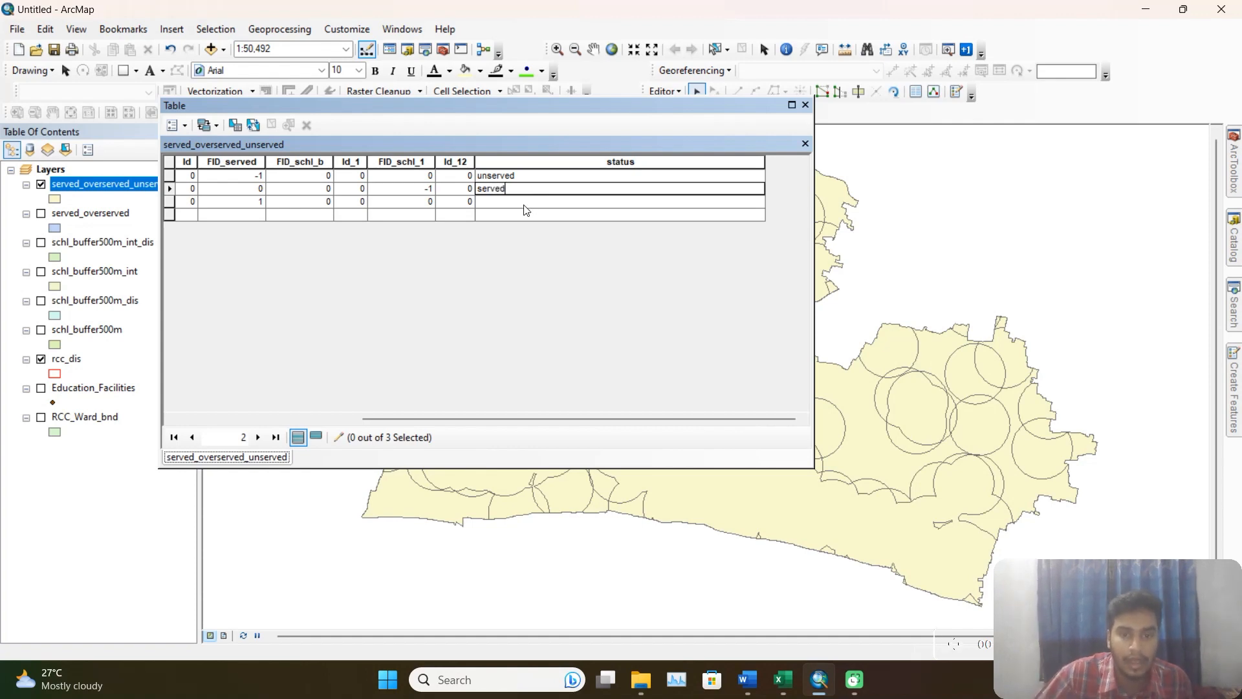
click(529, 202)
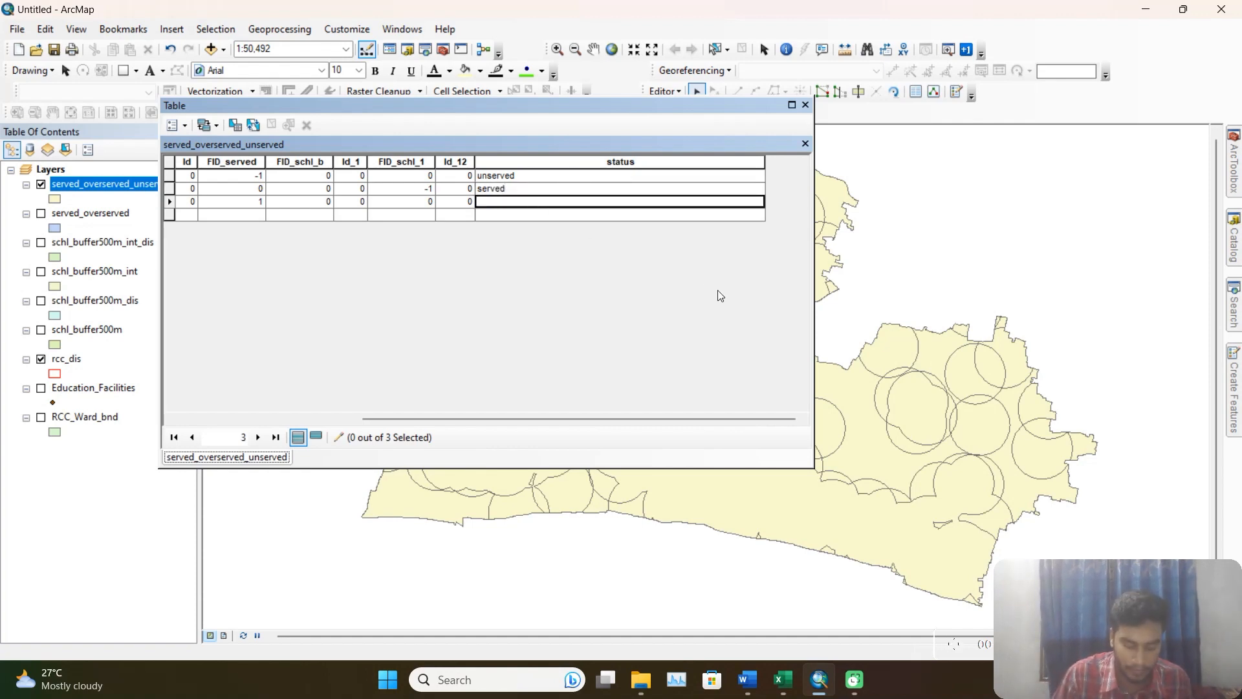
text(overserved)
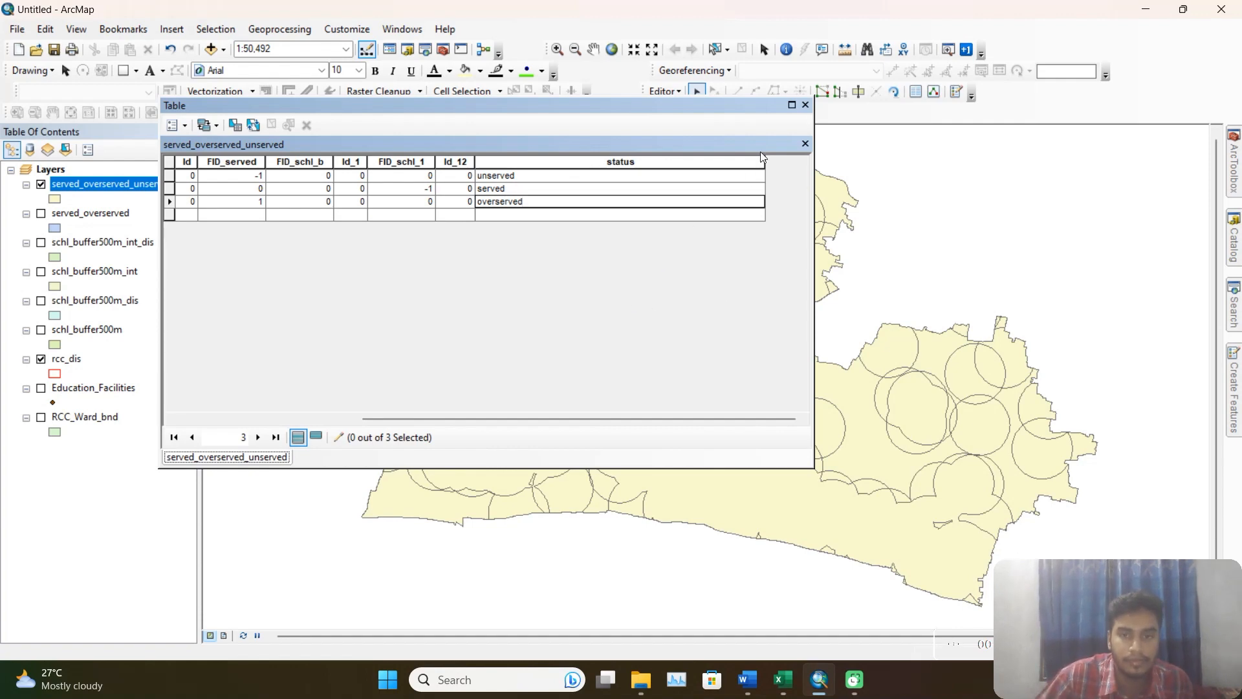
End the edit session, saving the status edits, and close the attribute table.
click(666, 90)
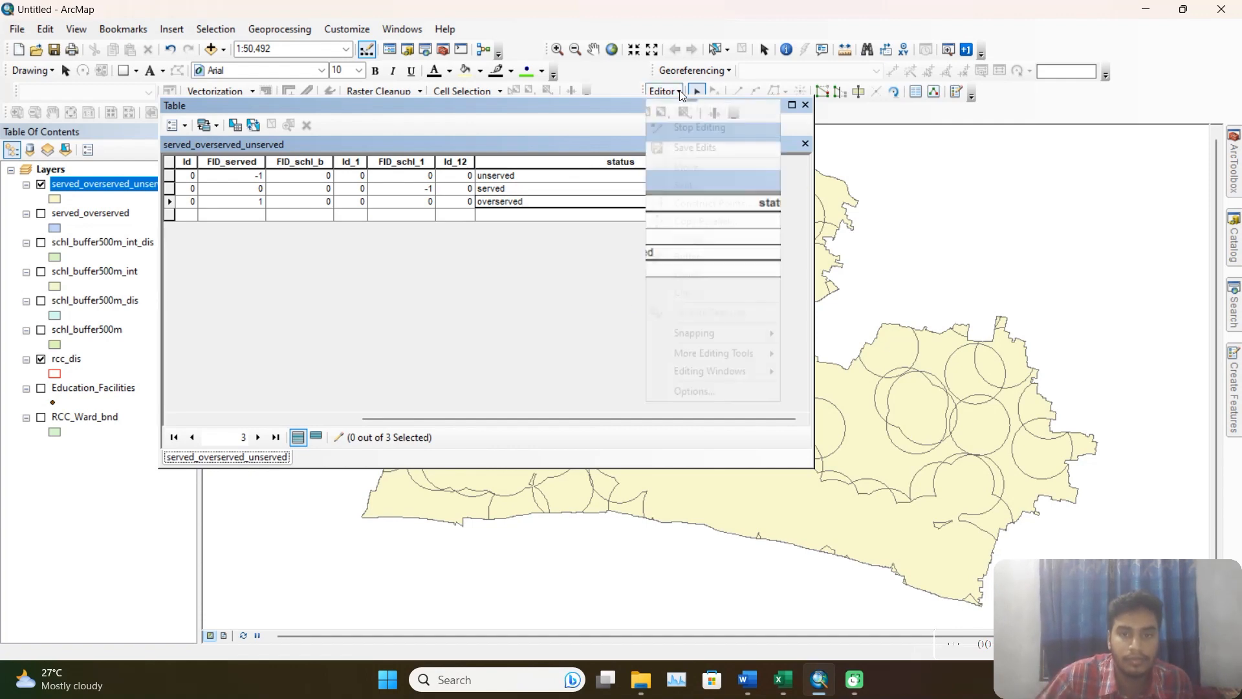
click(702, 129)
click(589, 386)
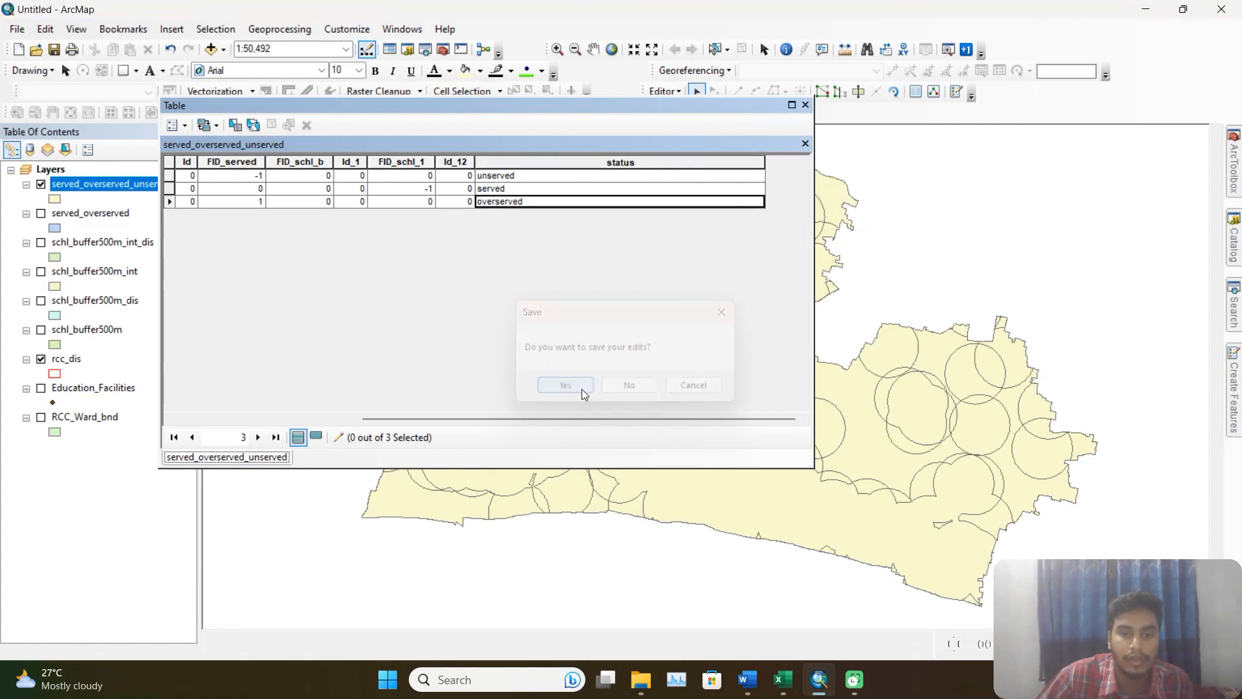
click(806, 106)
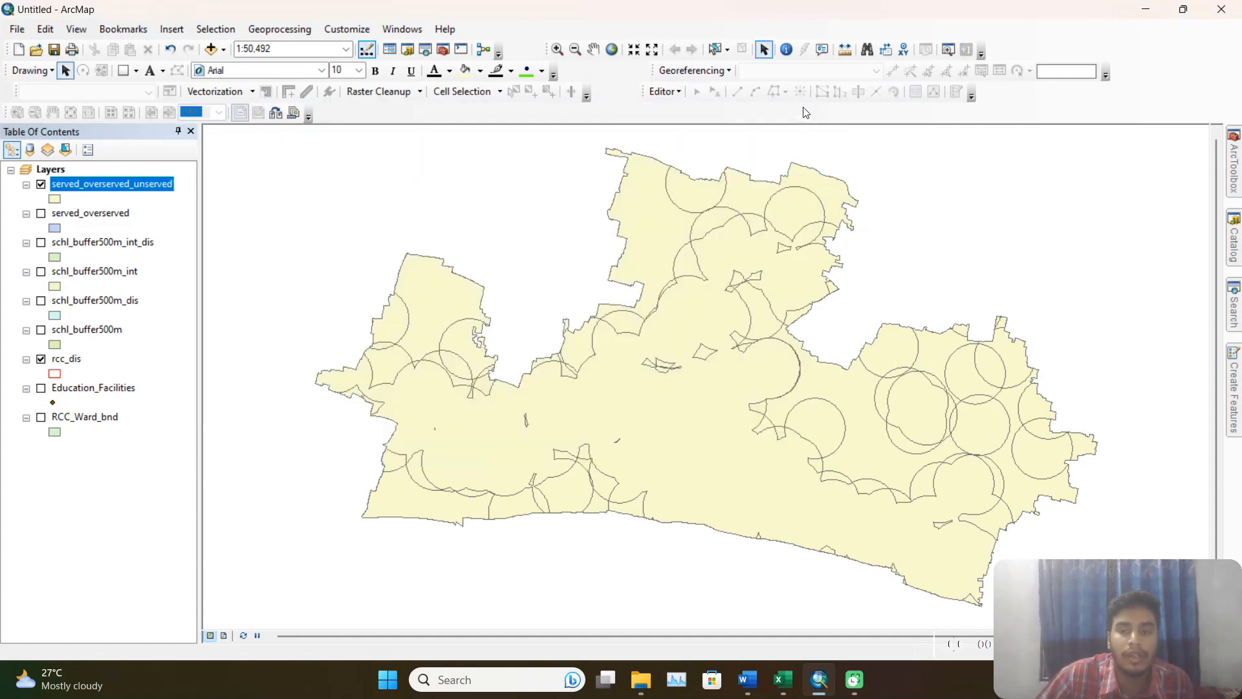
Symbolize served_overserved_unserved by unique values of the status field and add all its values.
right_click(141, 182)
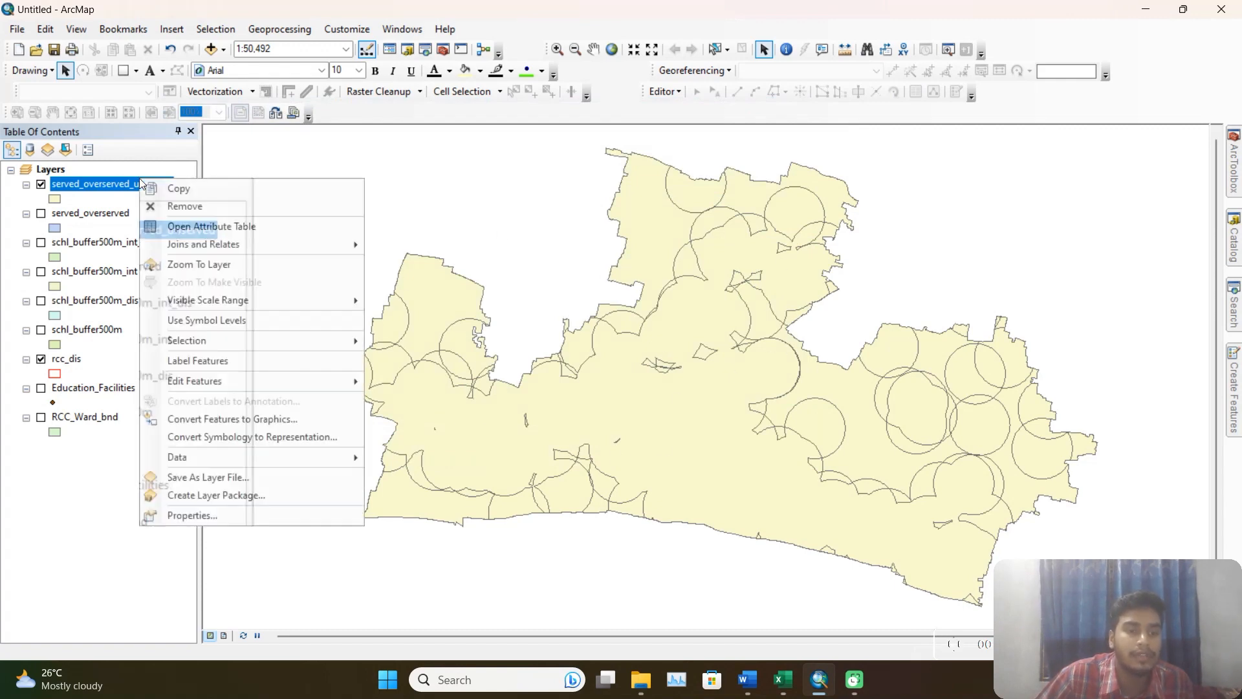
click(223, 513)
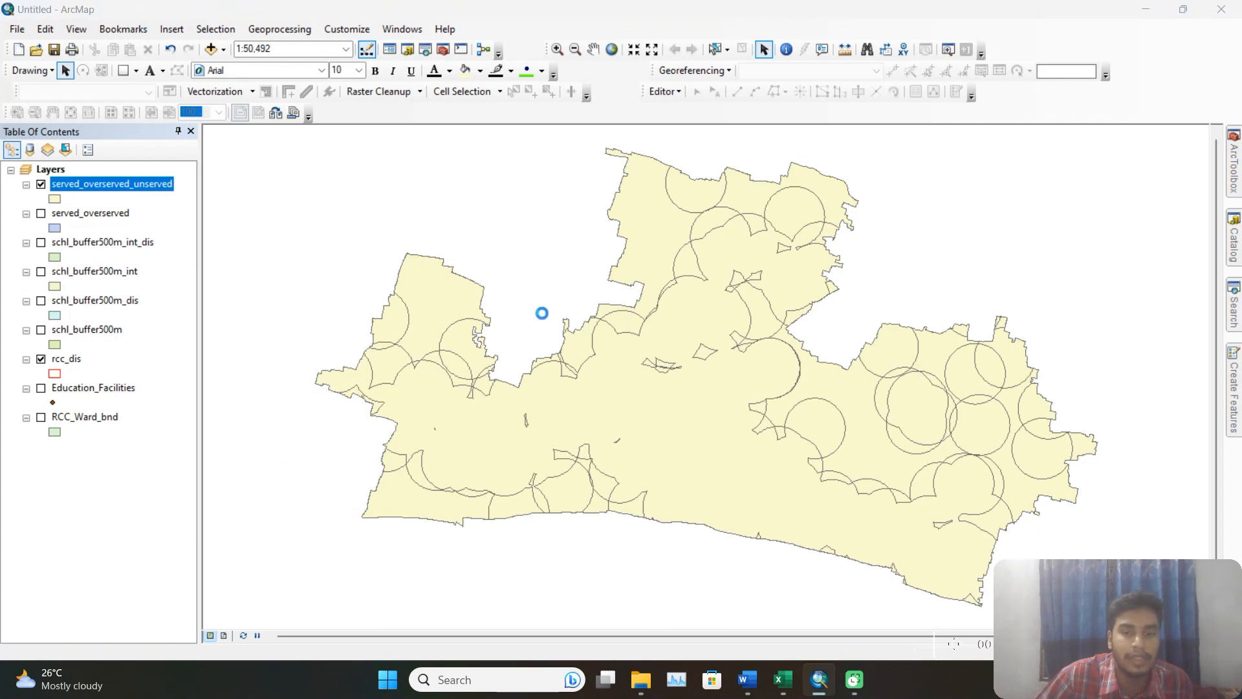
click(544, 143)
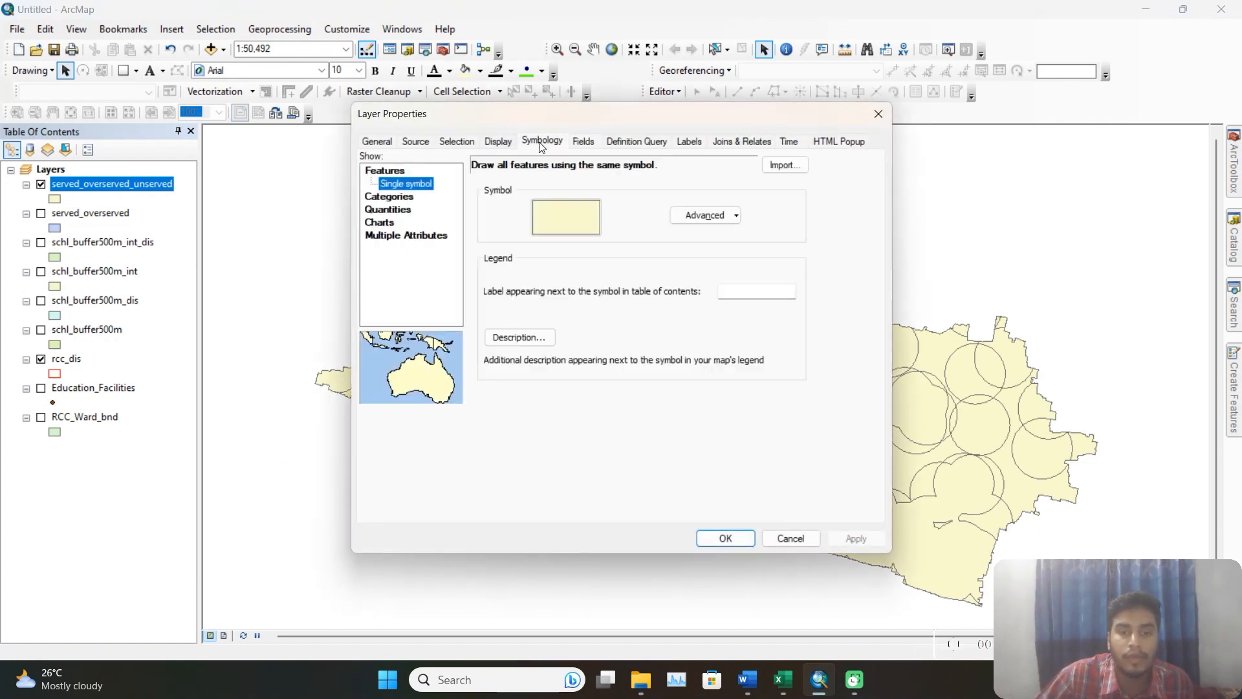
click(394, 198)
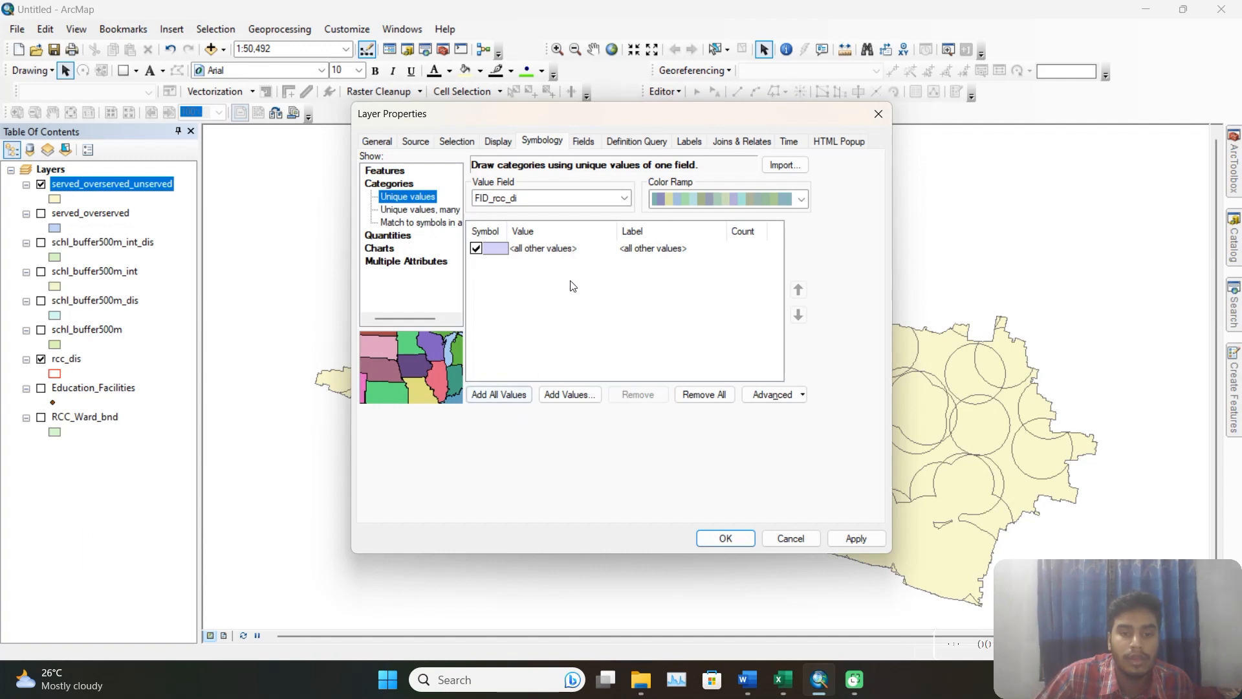
click(583, 198)
click(508, 286)
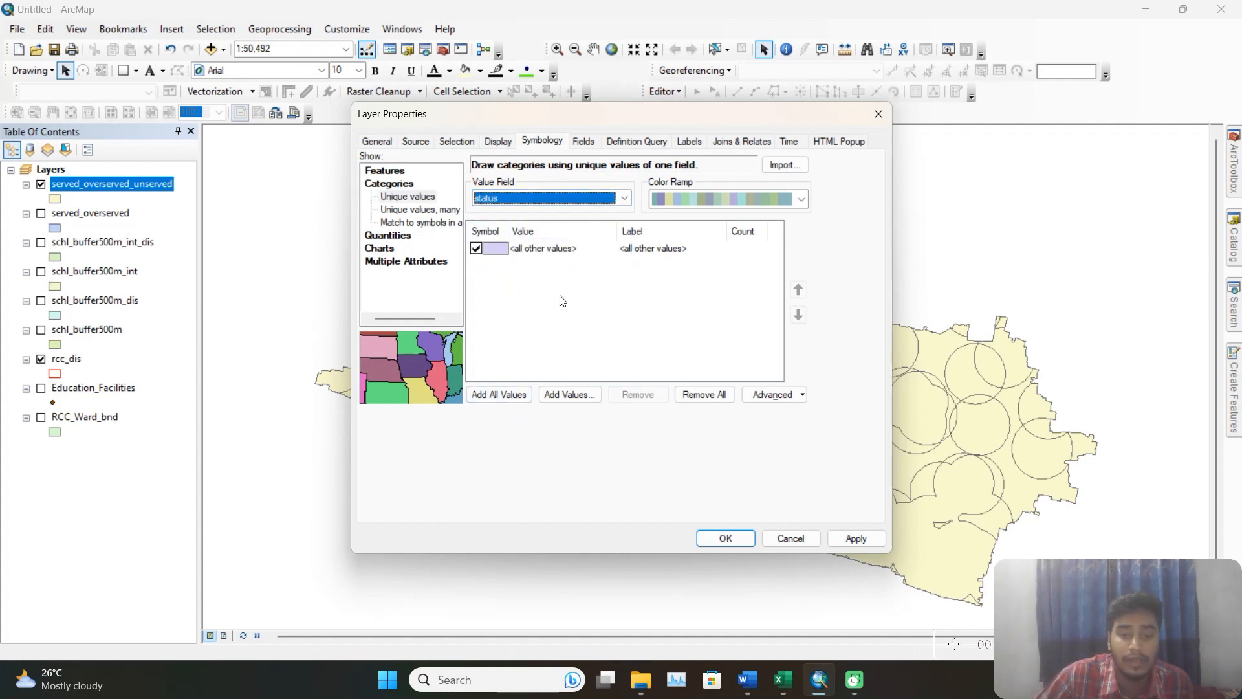
click(495, 395)
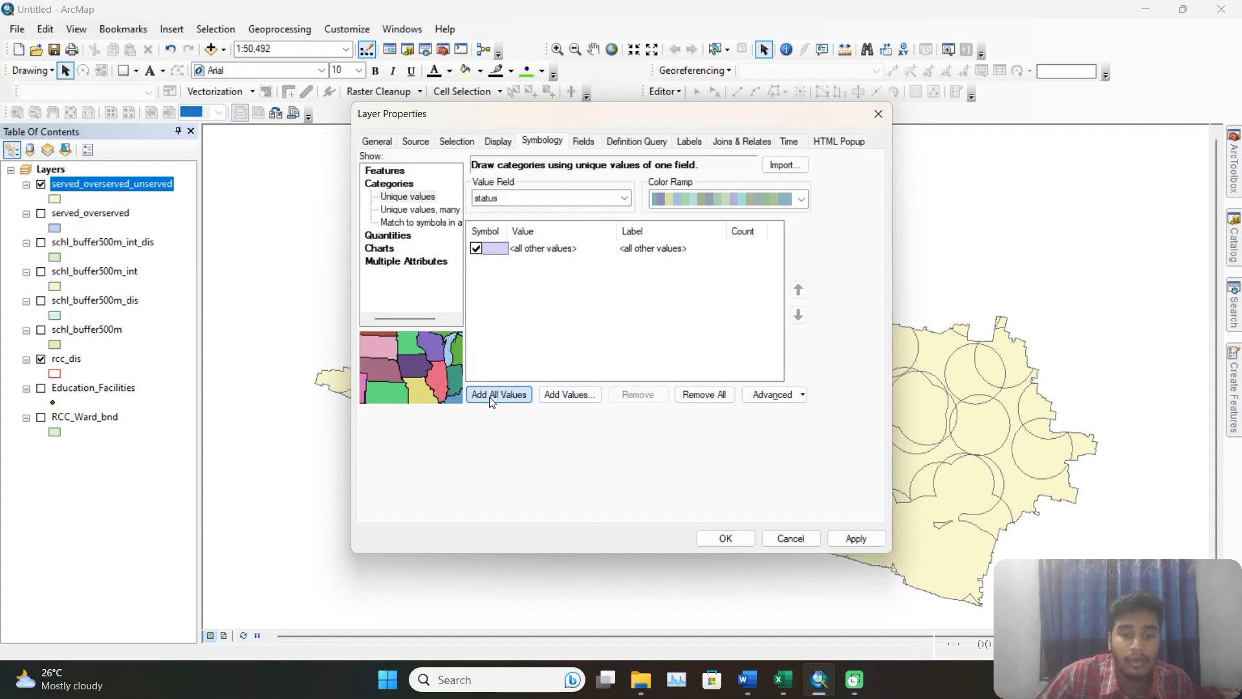
Exclude the <all other values> class from the status symbology and clear its label.
click(476, 248)
click(642, 250)
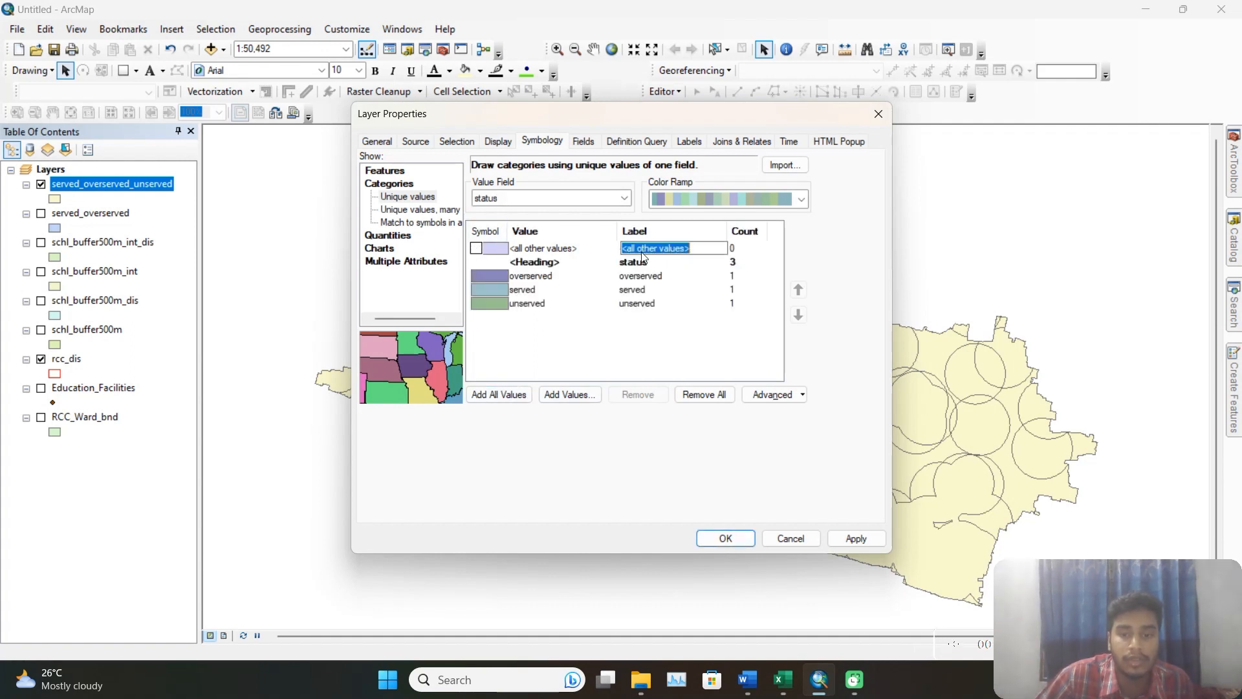
key(BackSpace)
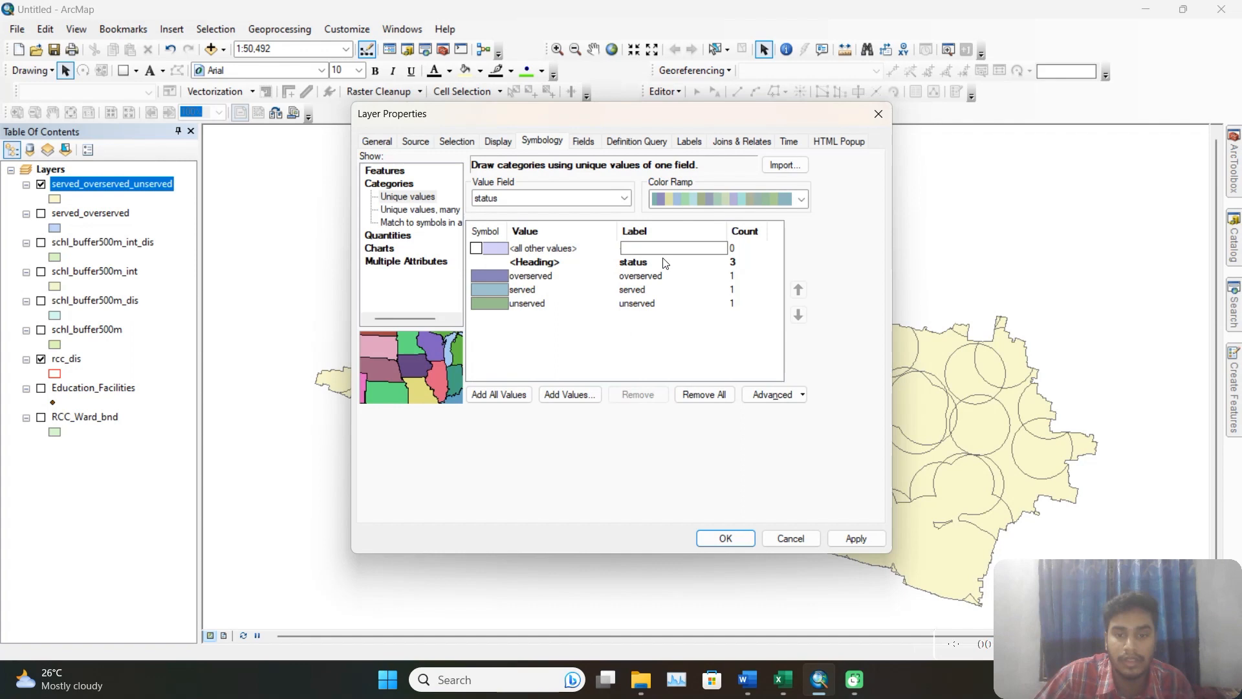
click(682, 332)
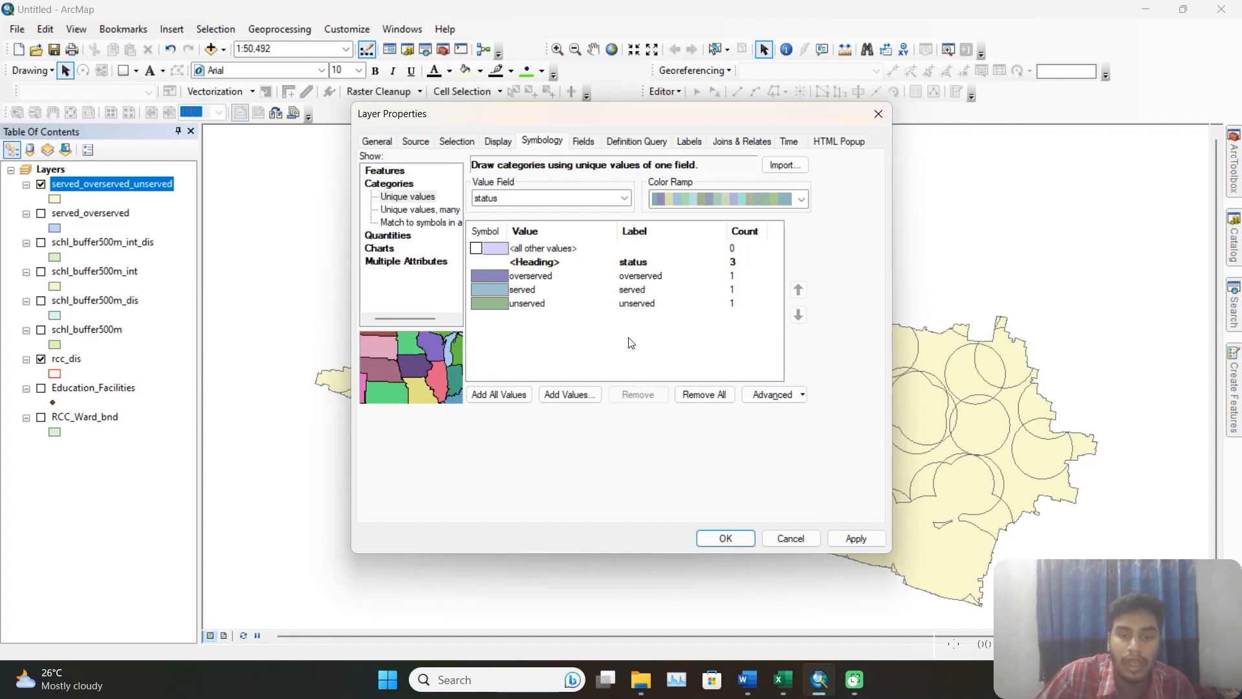
Apply the green-yellow-red color ramp to the overserved, served and unserved classes of the layer.
click(796, 200)
click(759, 219)
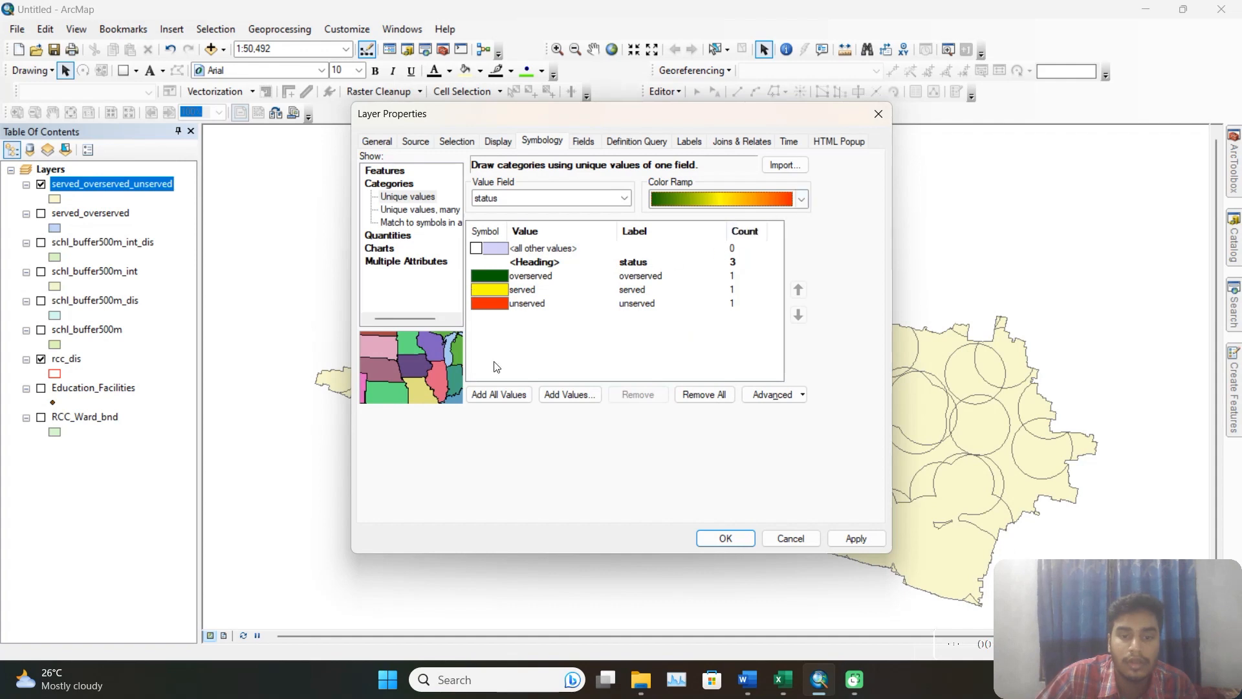
click(842, 541)
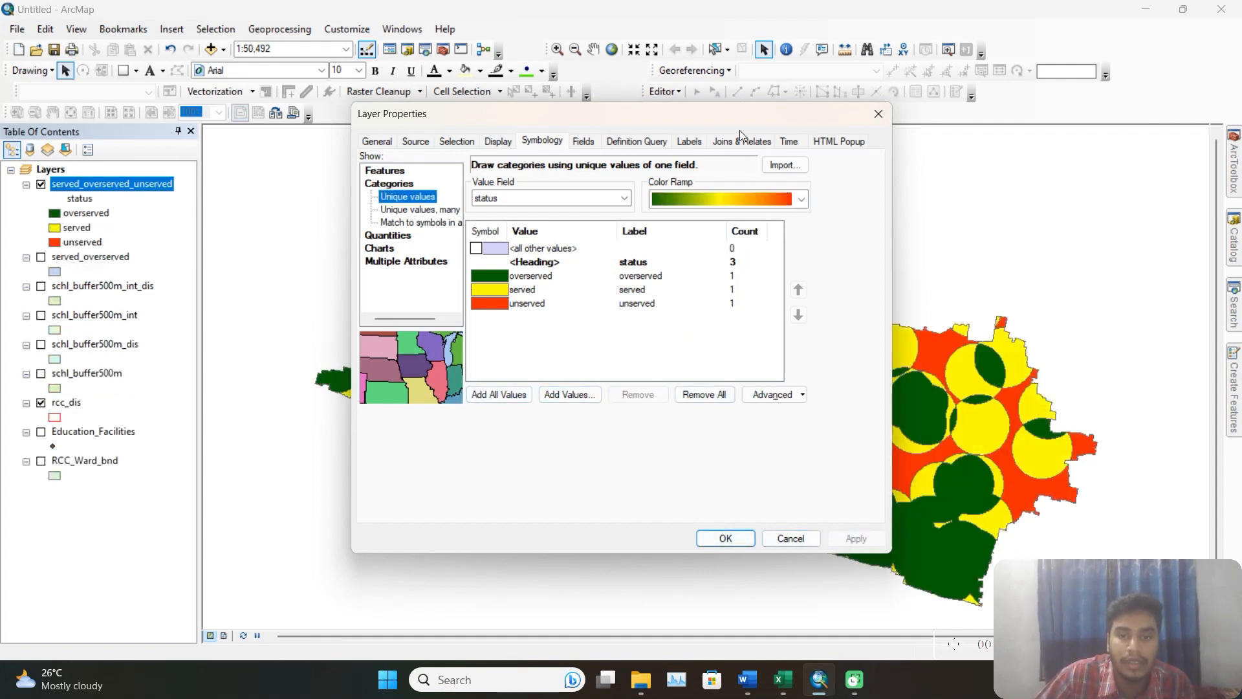
drag(740, 130, 515, 115)
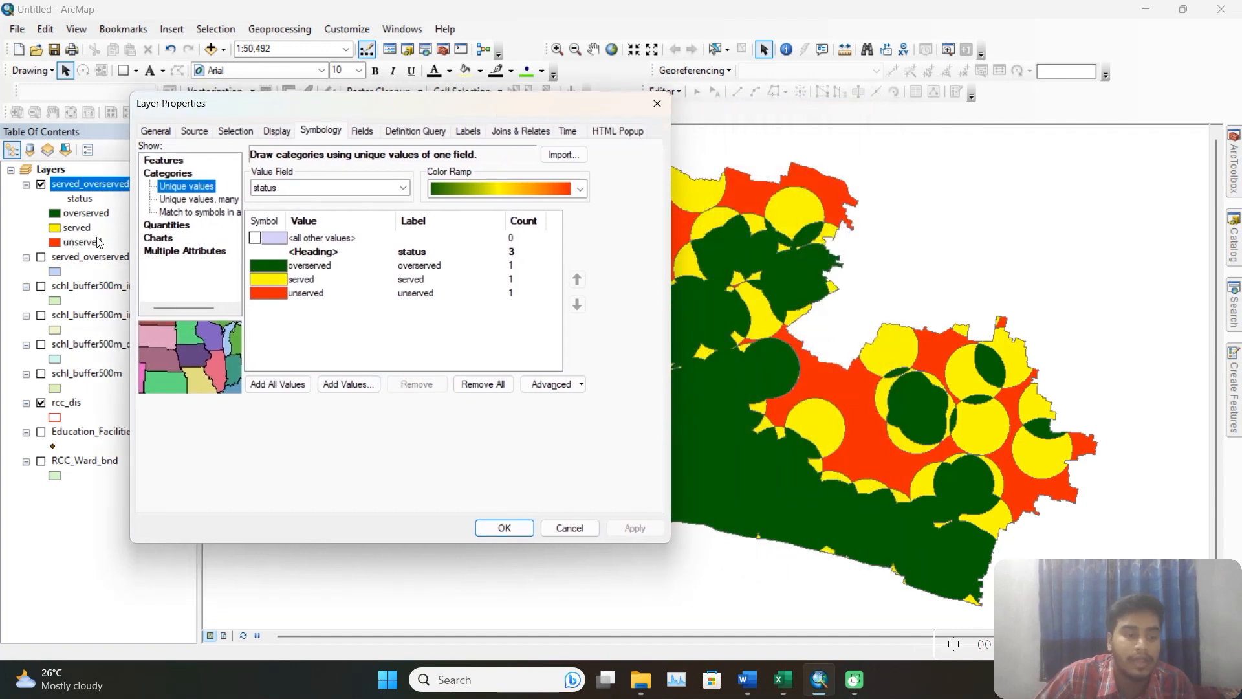
Turn on feature labels for served_overserved_unserved, using status as the label field.
click(471, 131)
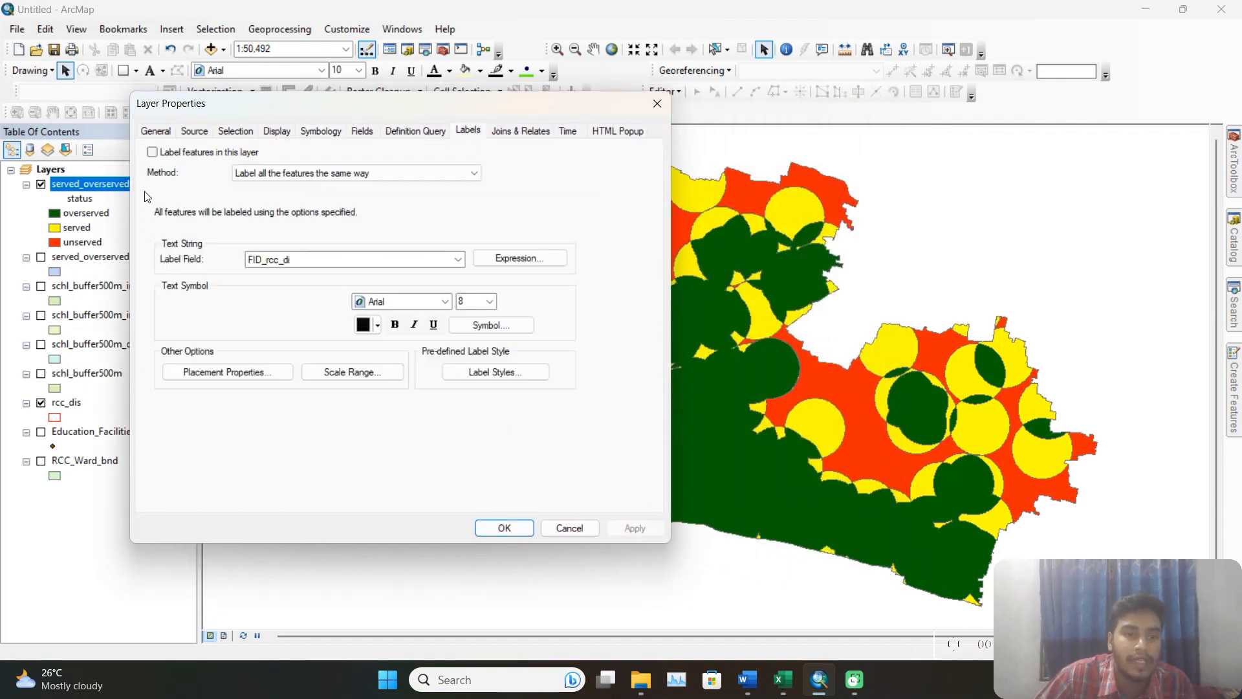
click(186, 154)
click(397, 259)
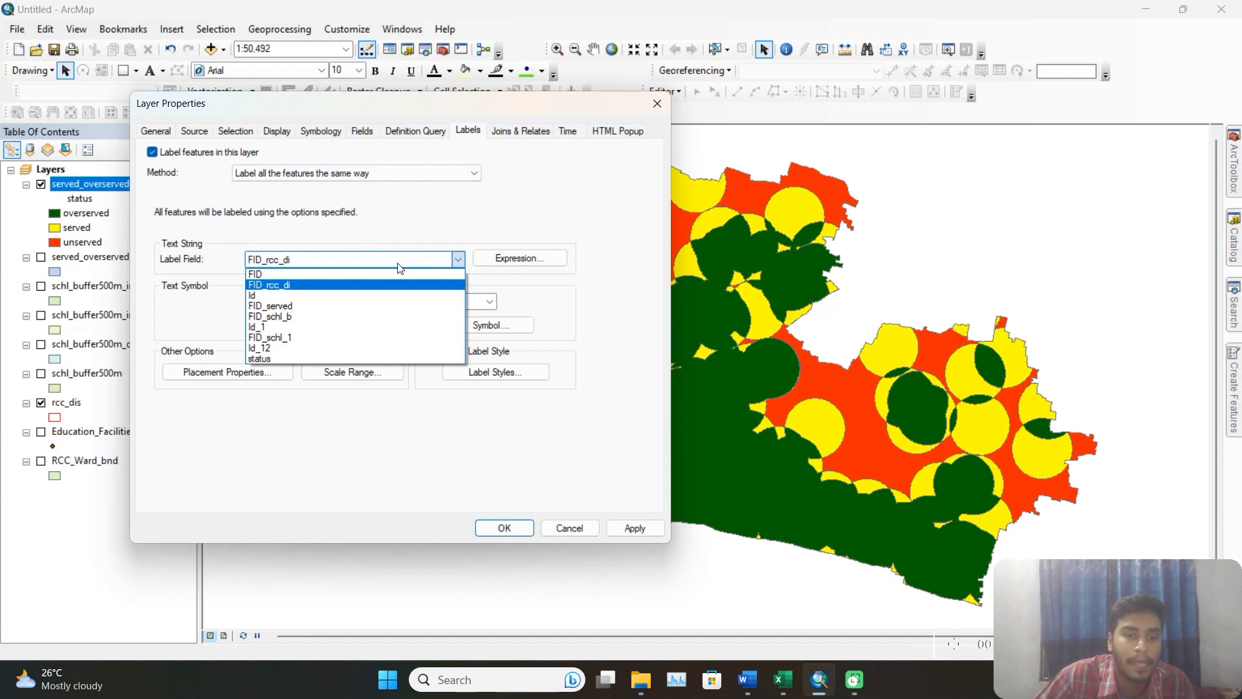
click(264, 364)
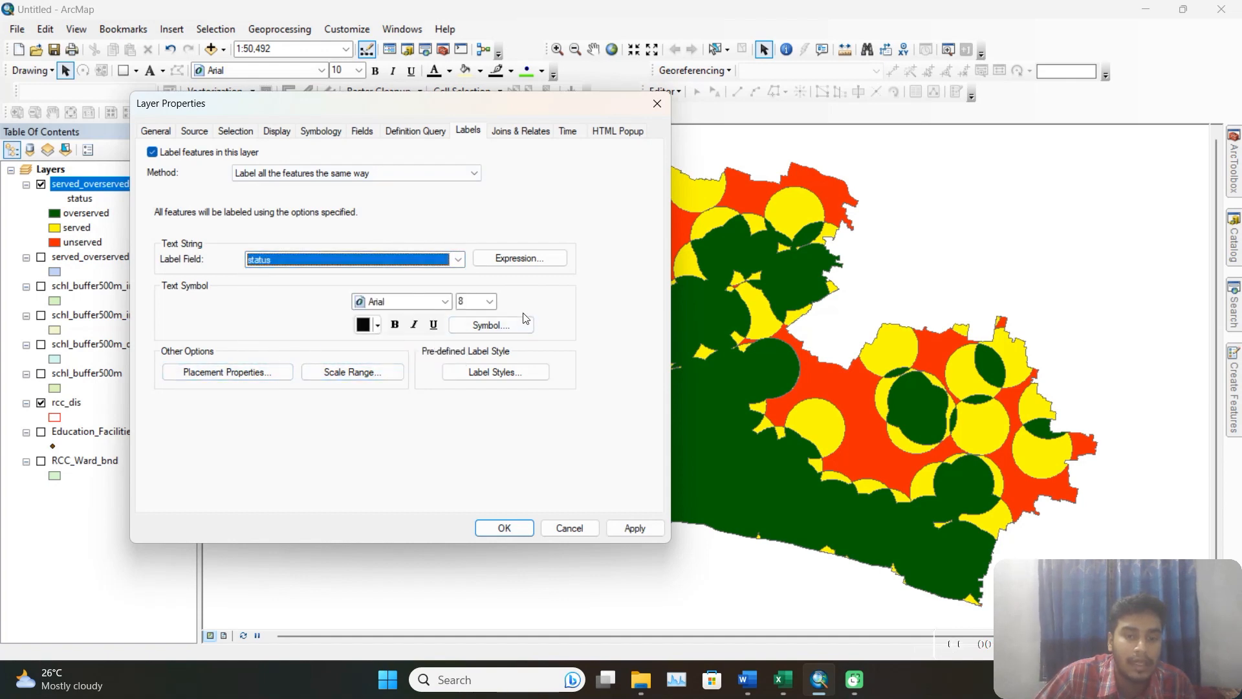
click(637, 529)
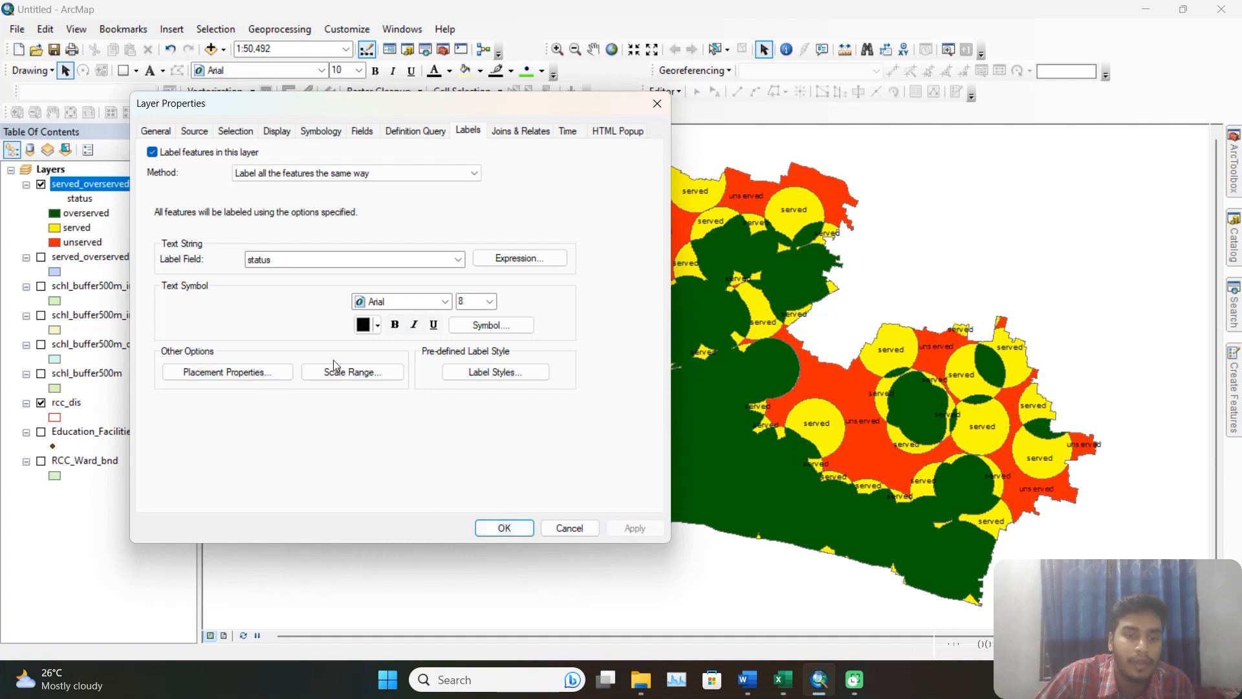
Set the label placement to one label per feature and accept the layer properties.
click(262, 374)
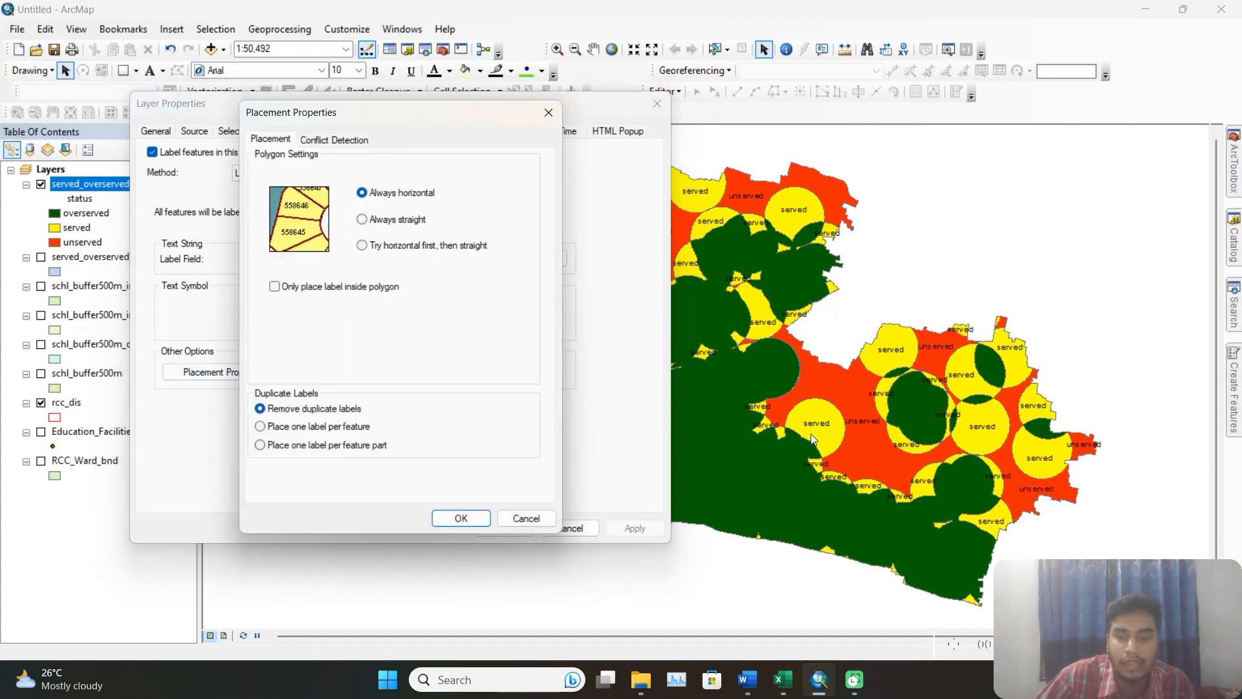
click(462, 517)
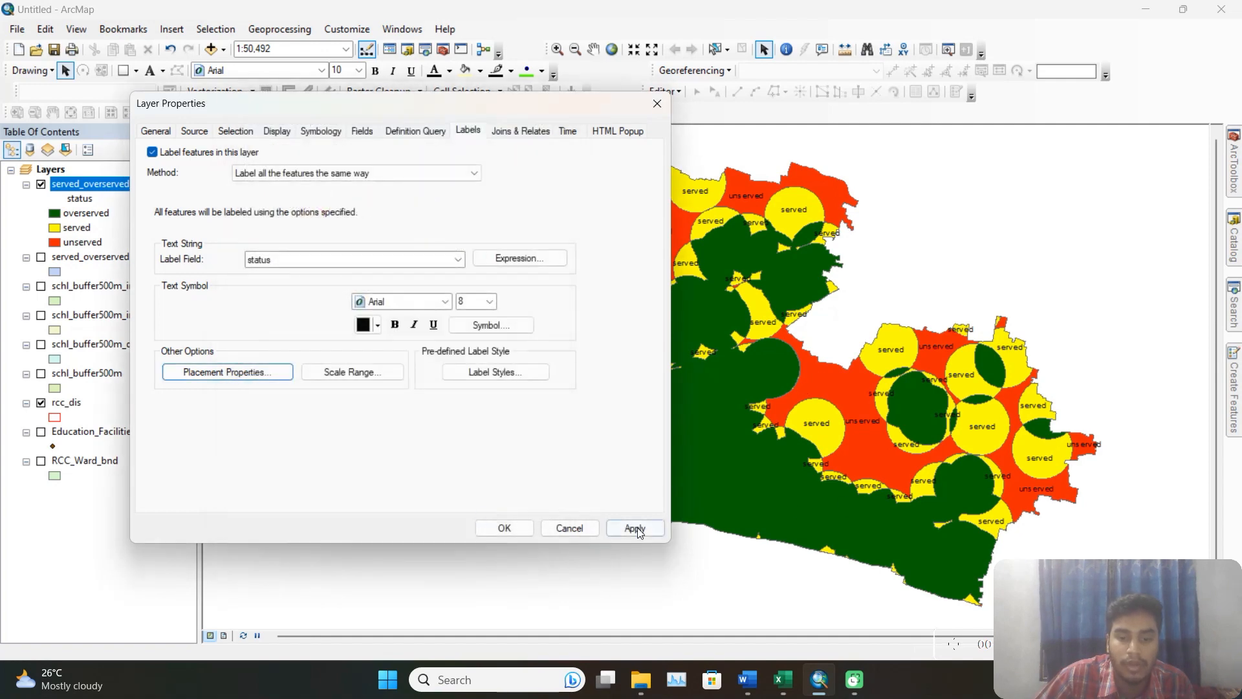
click(636, 529)
click(505, 528)
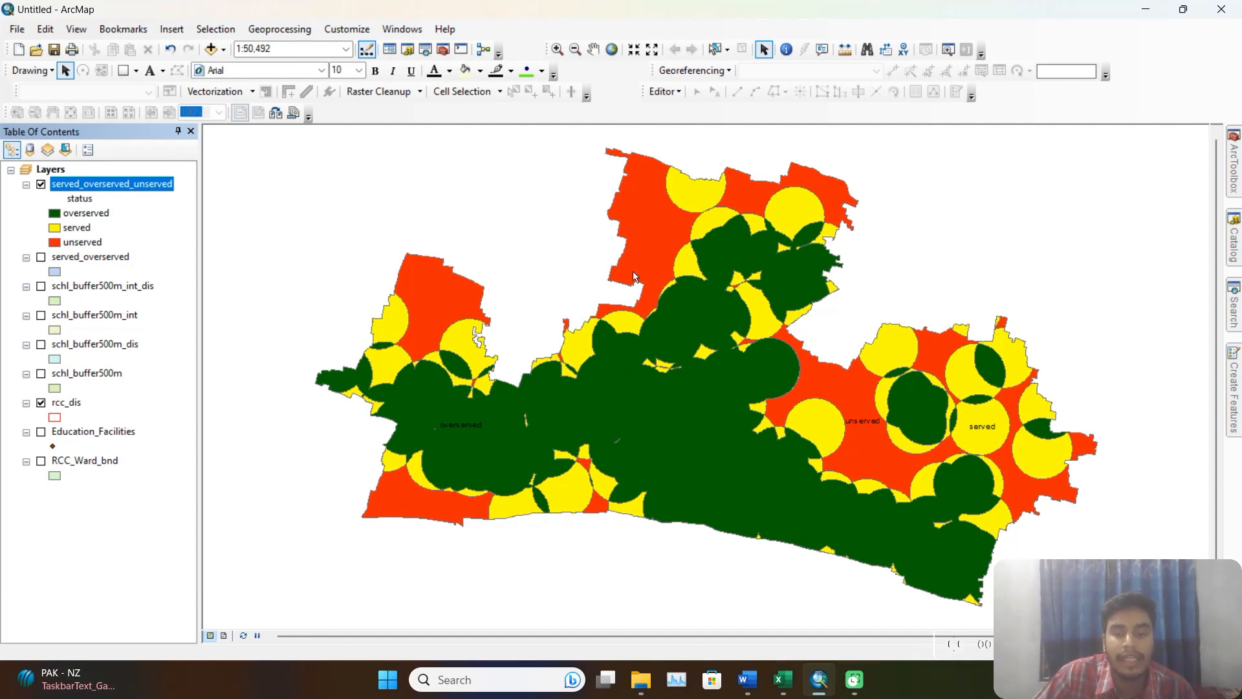
right_click(610, 392)
key(Escape)
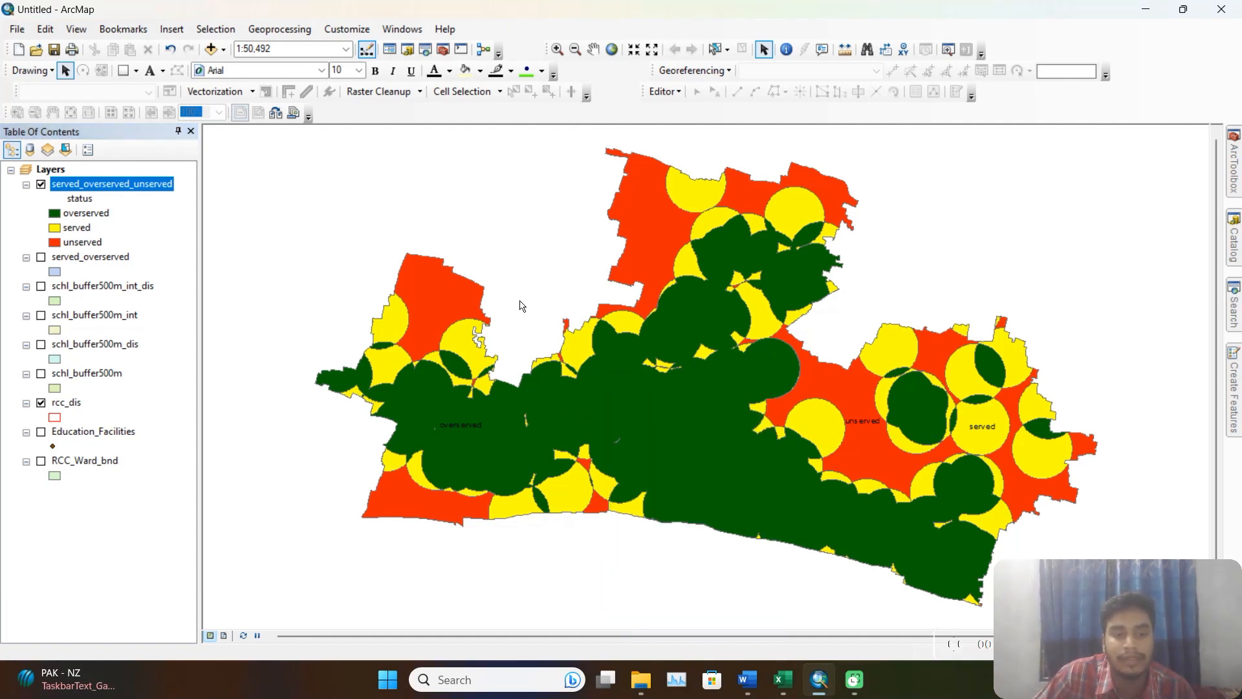
Add a Double field named area to the served_overserved_unserved attribute table.
right_click(136, 191)
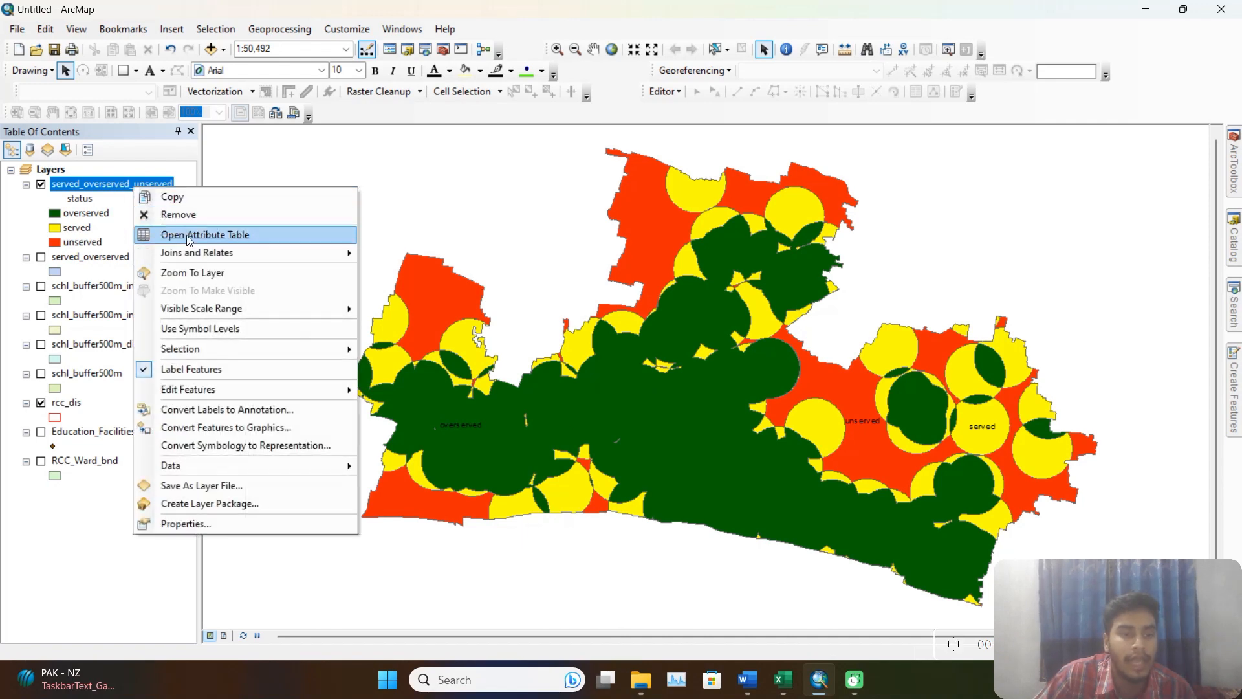
click(190, 237)
click(187, 125)
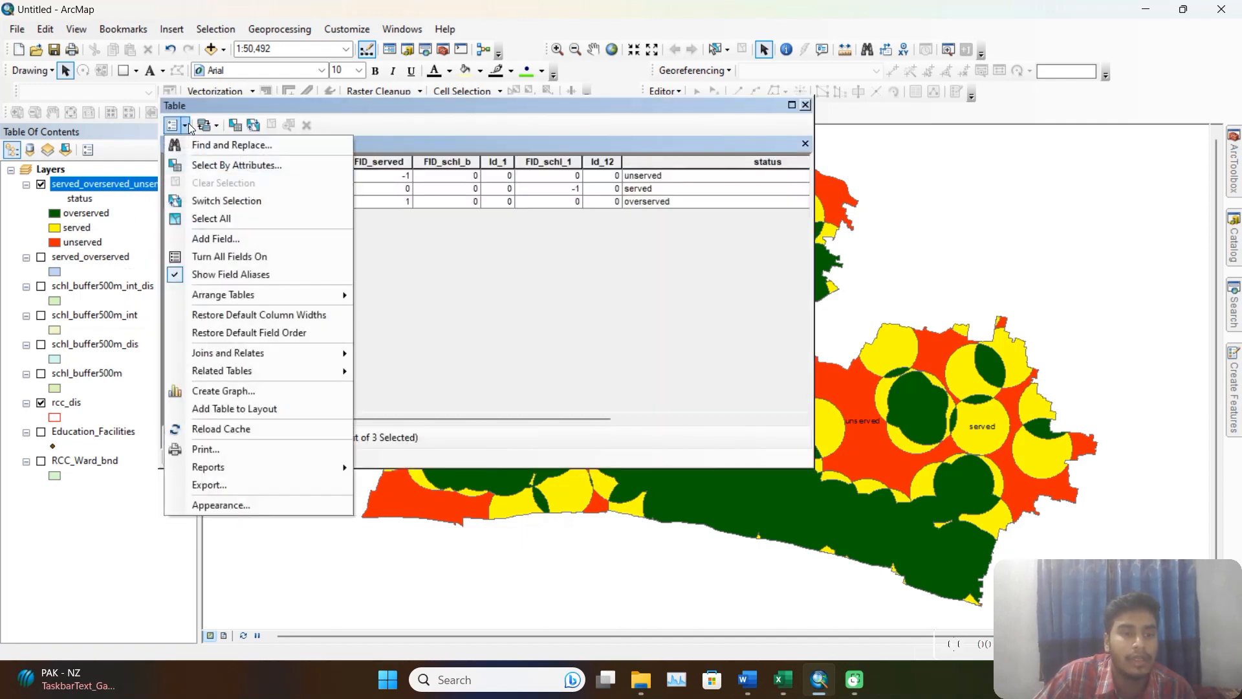
click(215, 239)
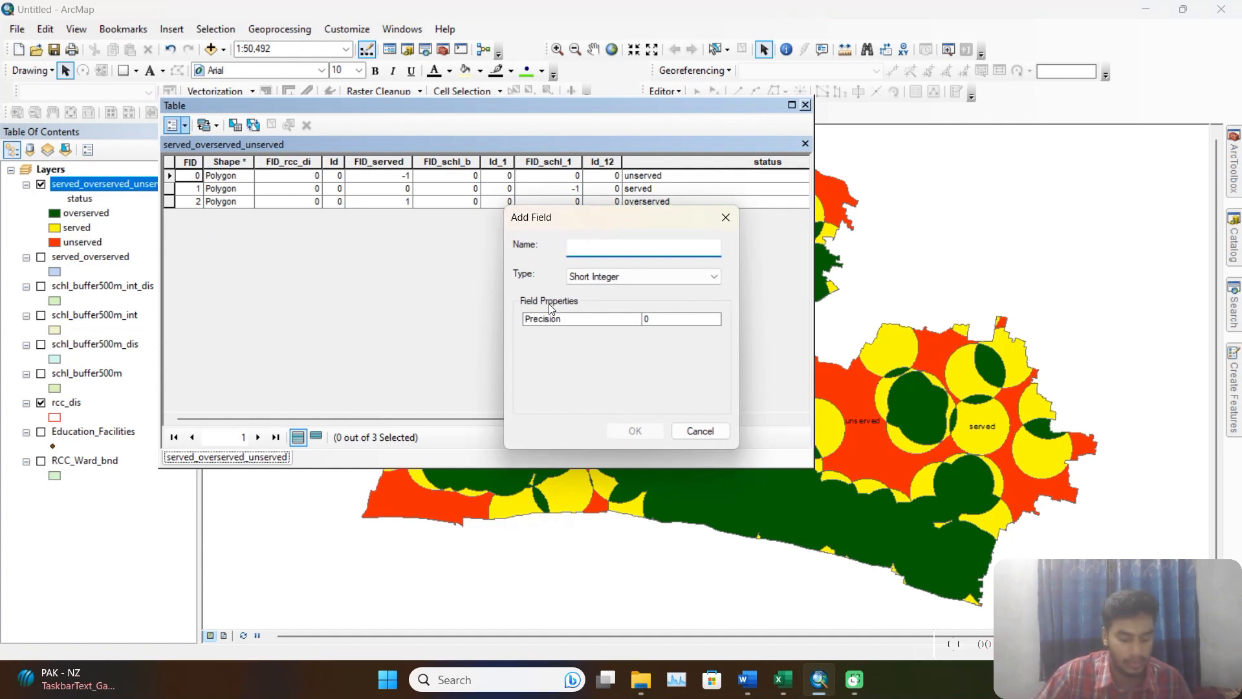
text(area)
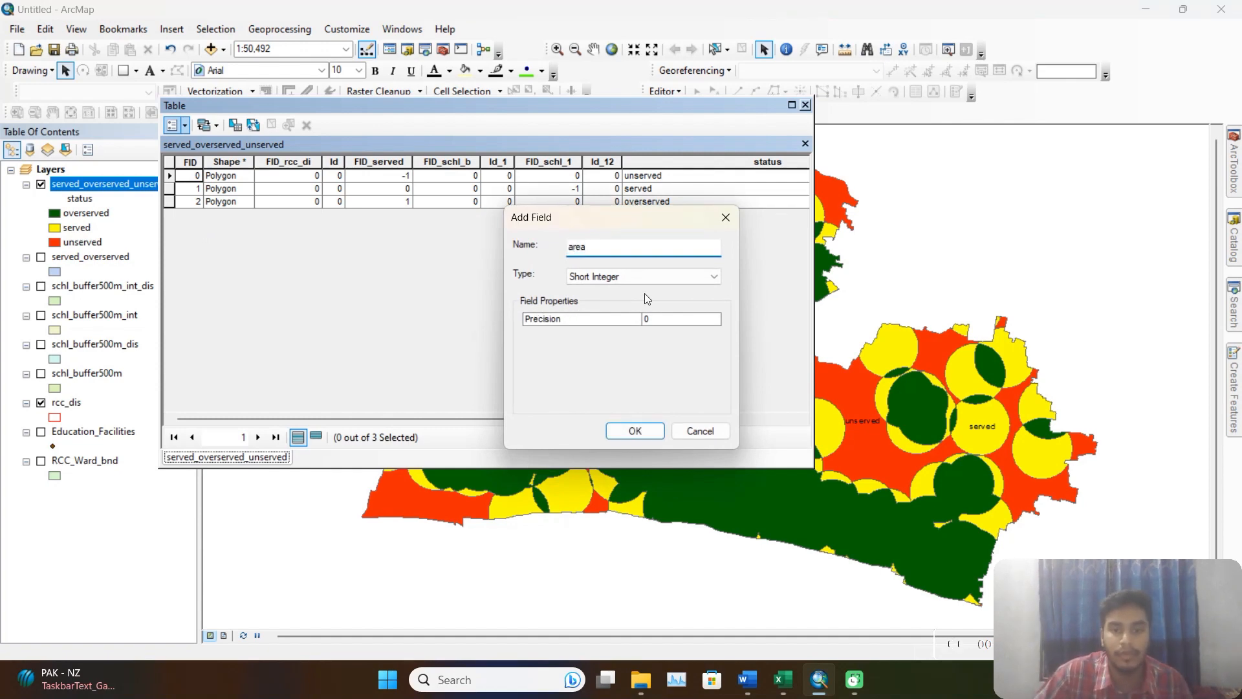
click(647, 277)
click(628, 322)
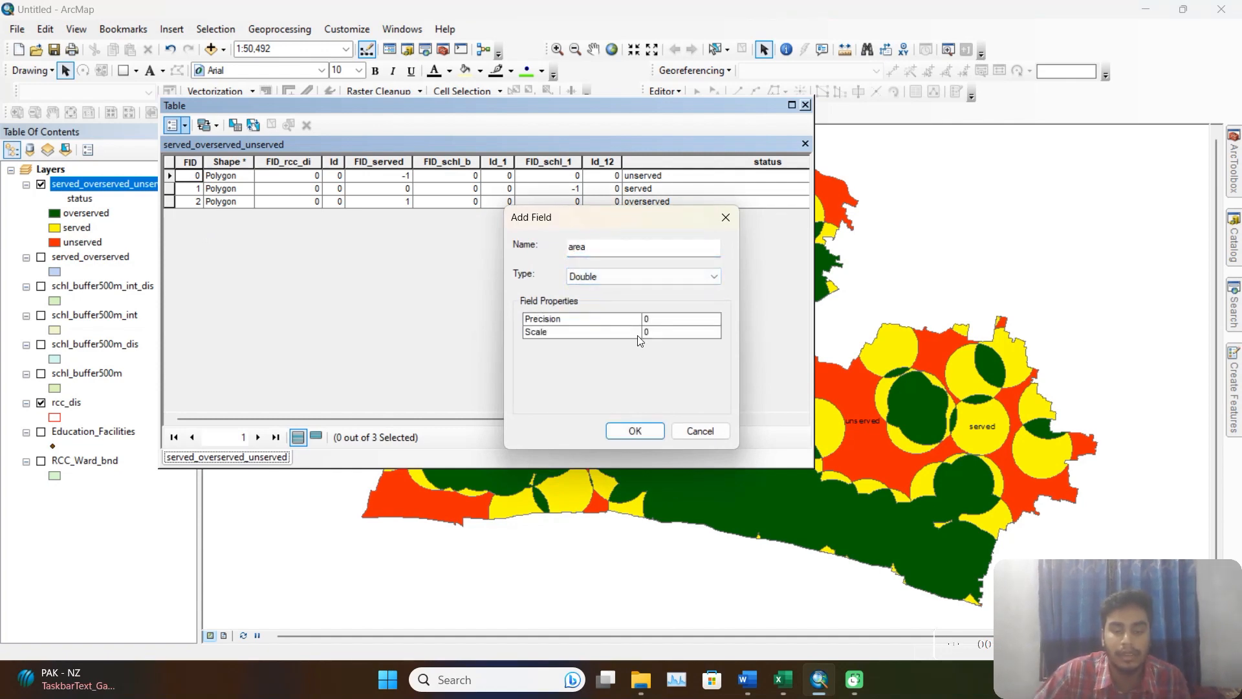
click(635, 430)
Add another Double field, named area_per, to the same attribute table.
drag(434, 418, 770, 418)
click(186, 126)
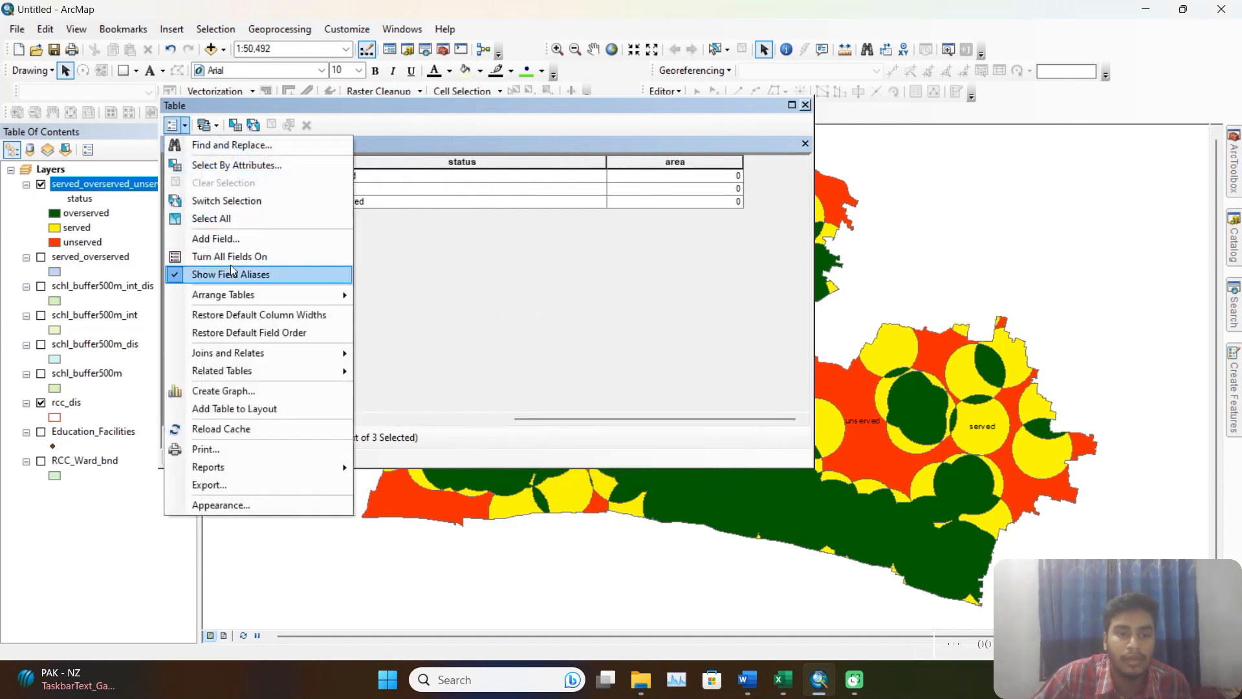
click(237, 244)
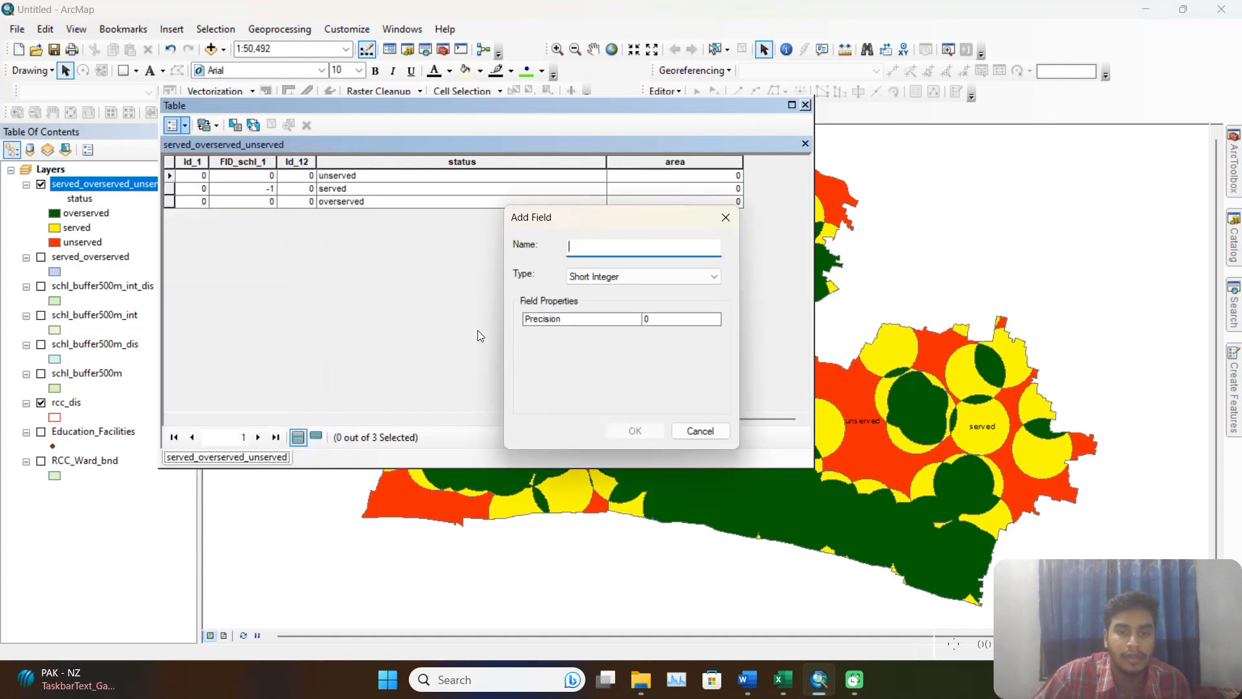
text(area_)
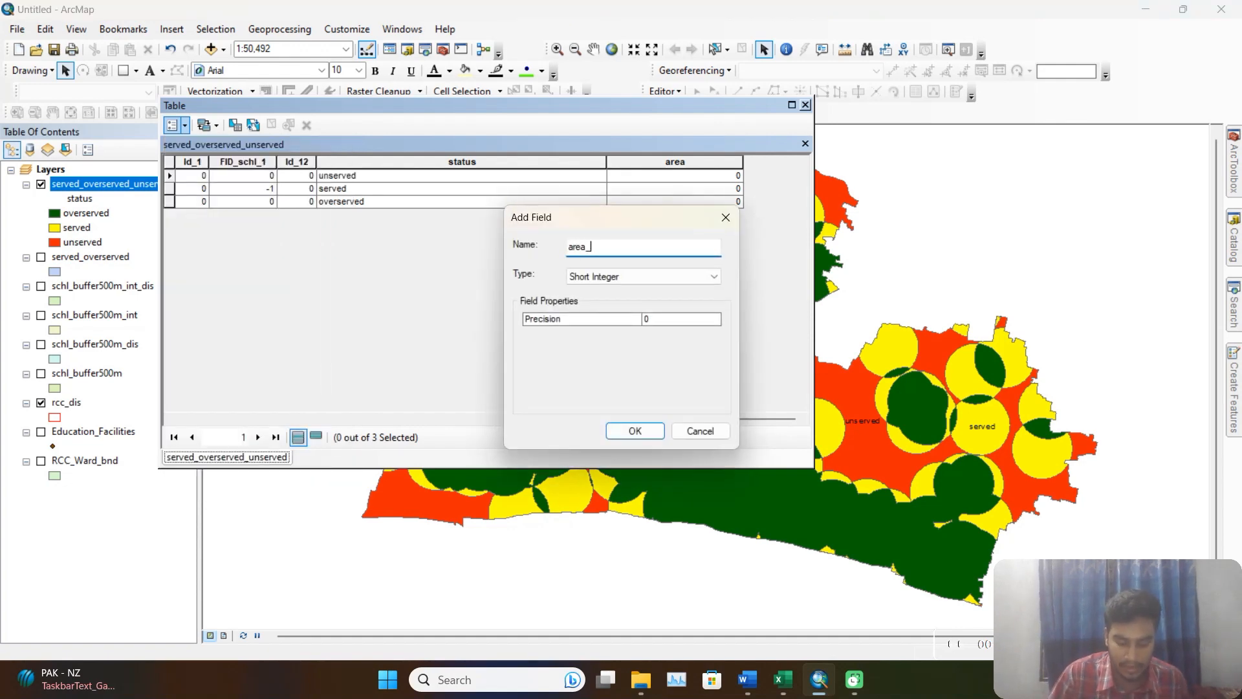
text(per)
click(640, 276)
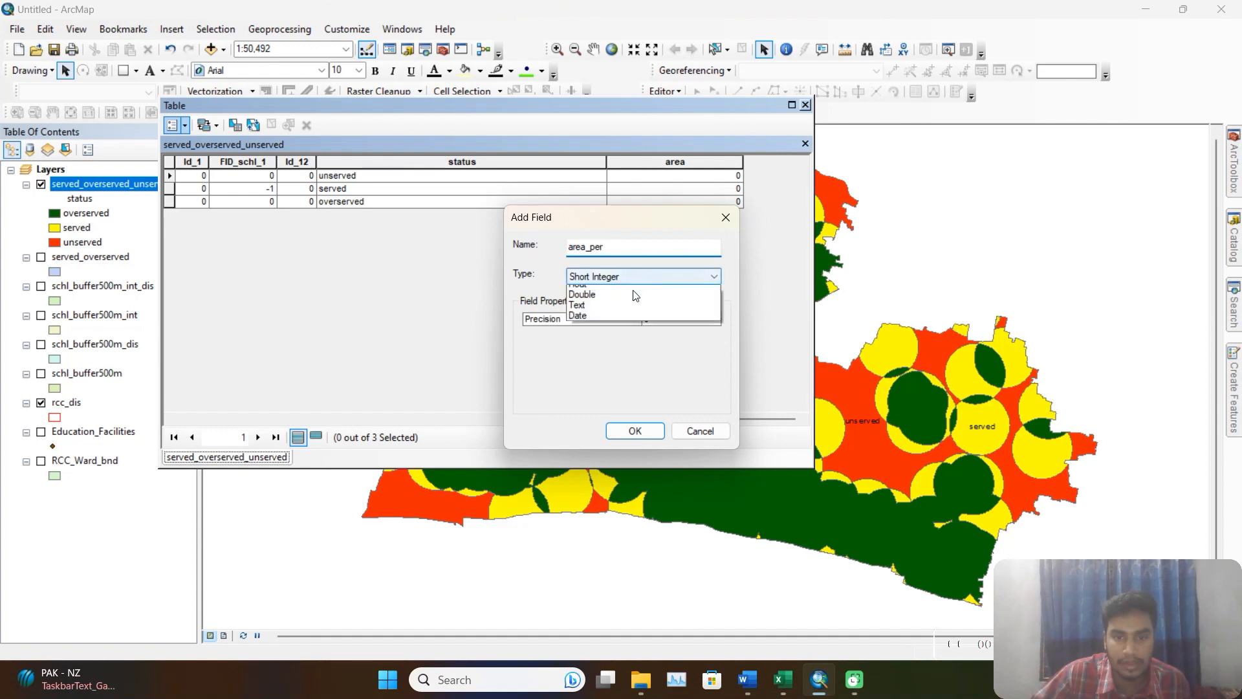
click(616, 322)
click(634, 431)
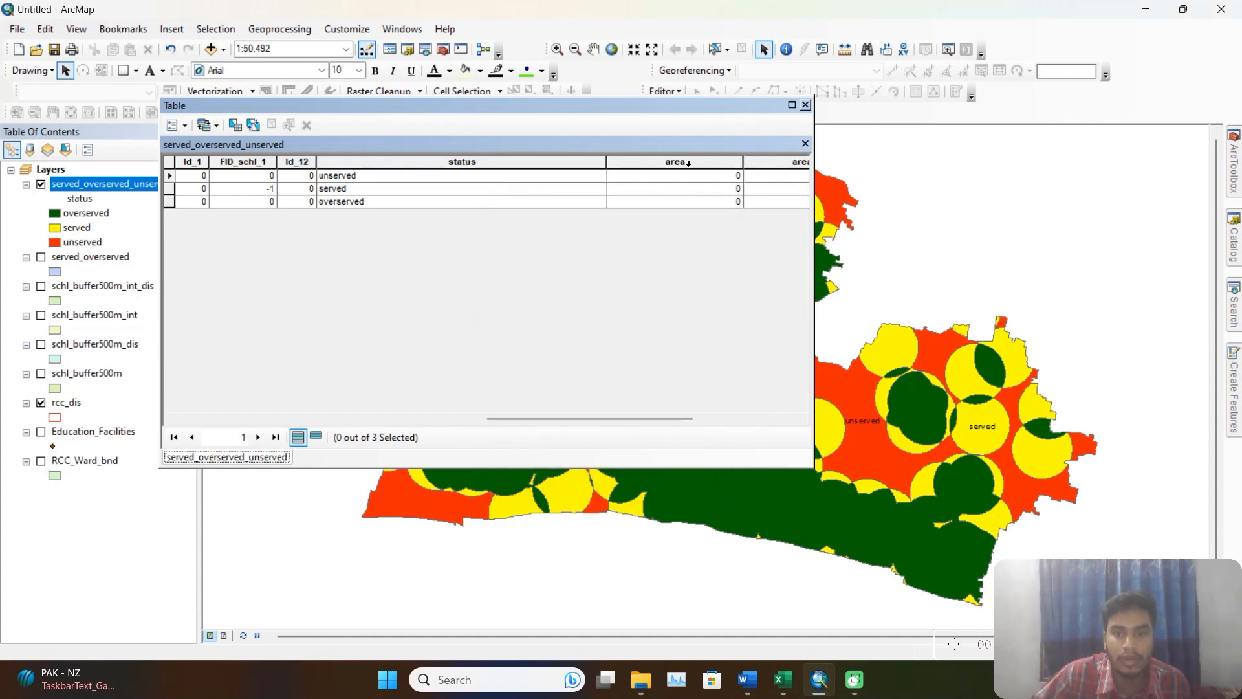
Calculate the area geometry in square meters for the area field, using the data source's coordinate system.
click(691, 163)
right_click(691, 167)
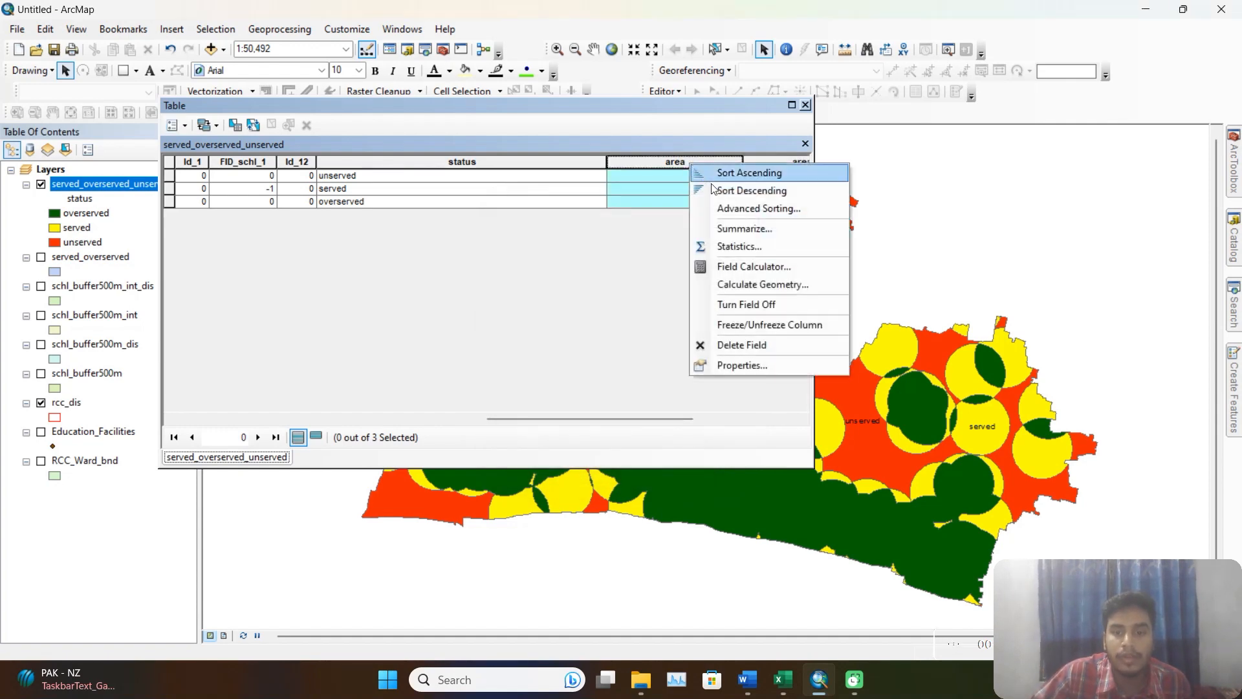
click(782, 286)
click(584, 372)
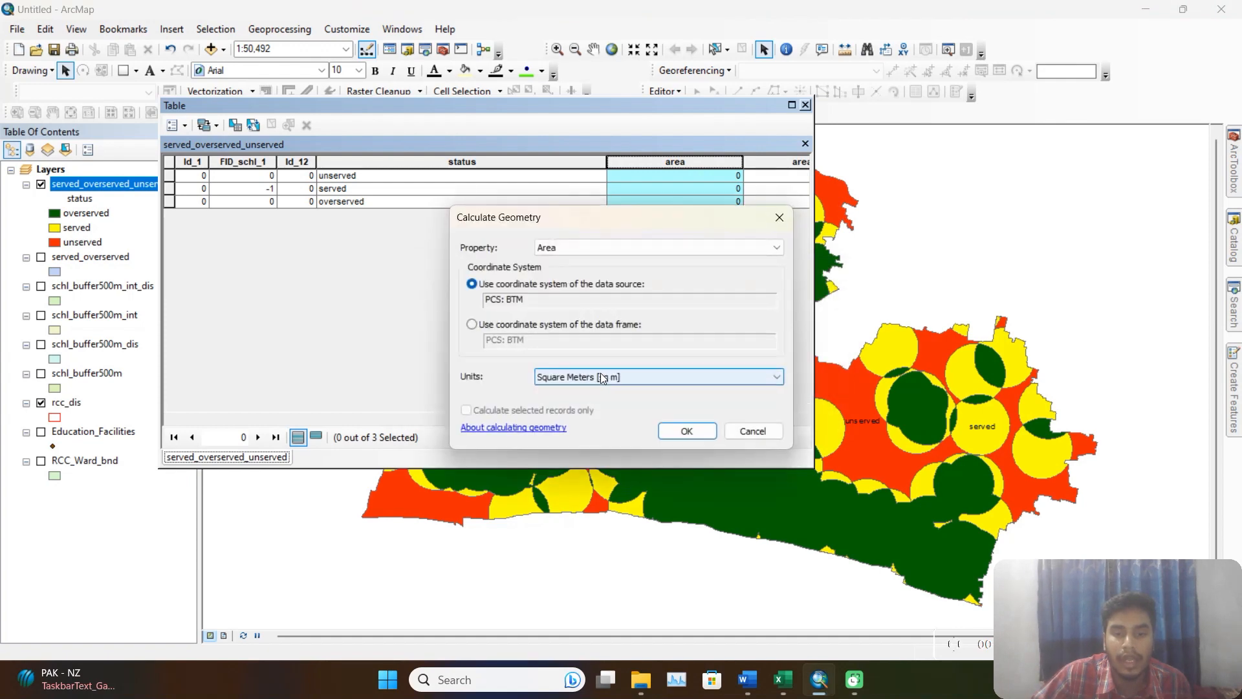
drag(576, 220, 477, 209)
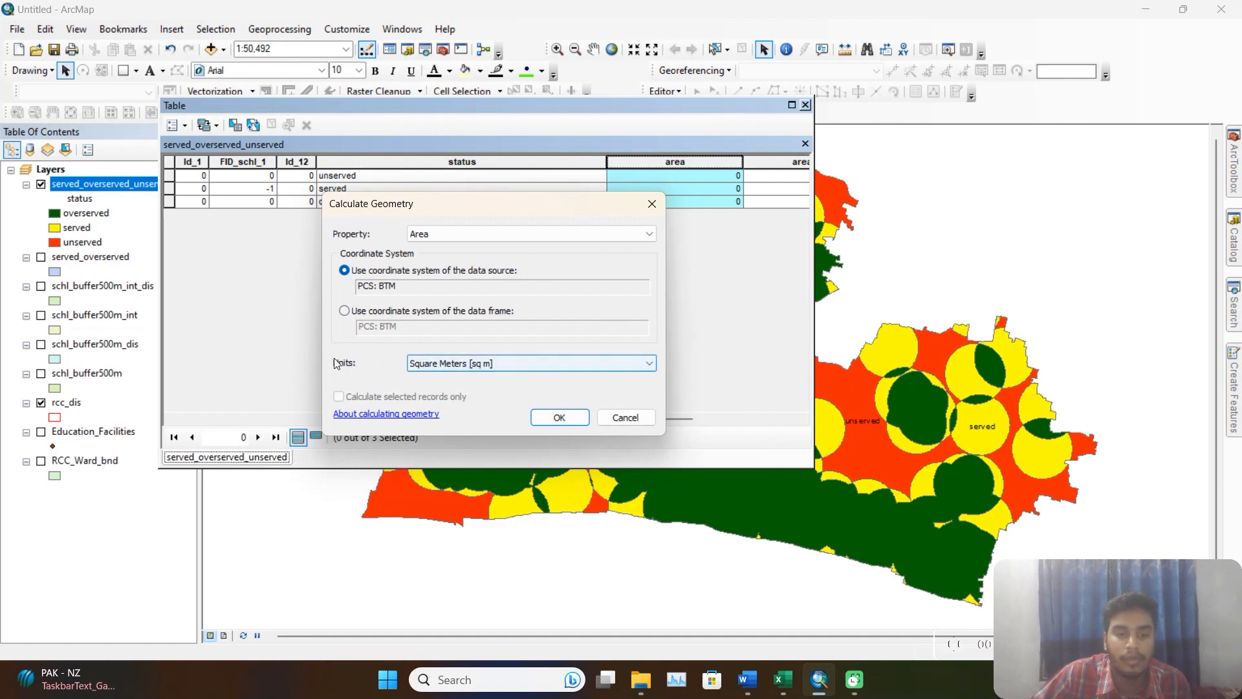
click(505, 364)
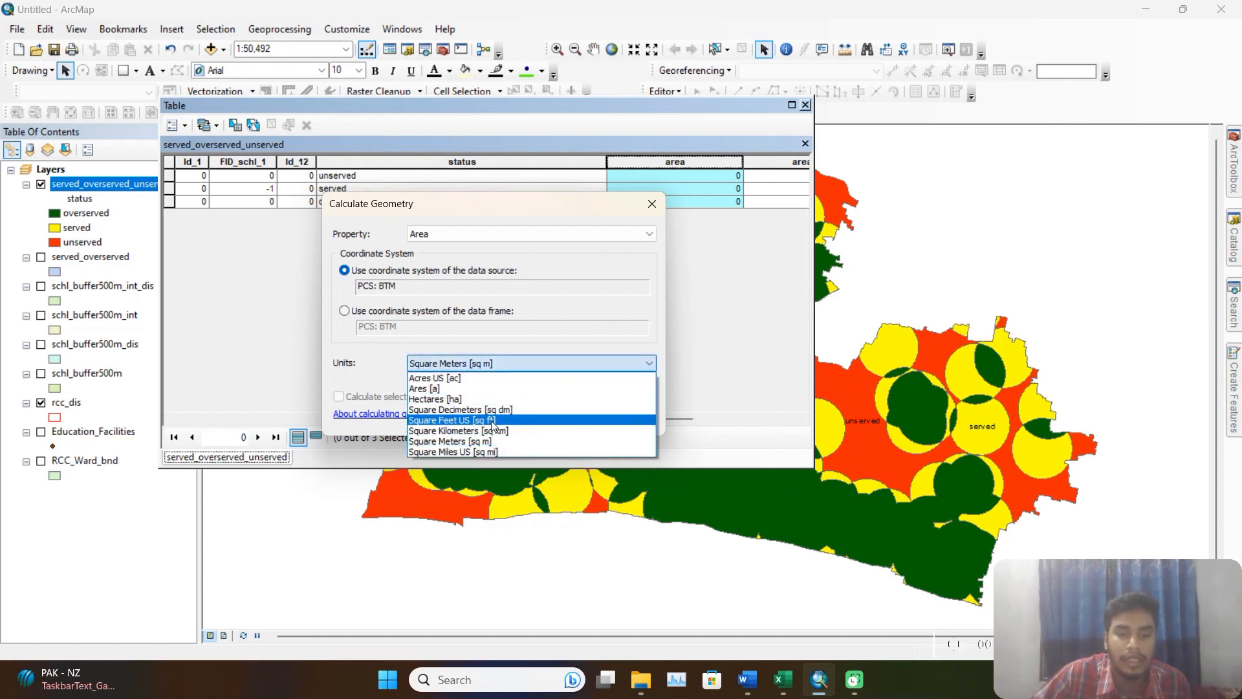
click(475, 441)
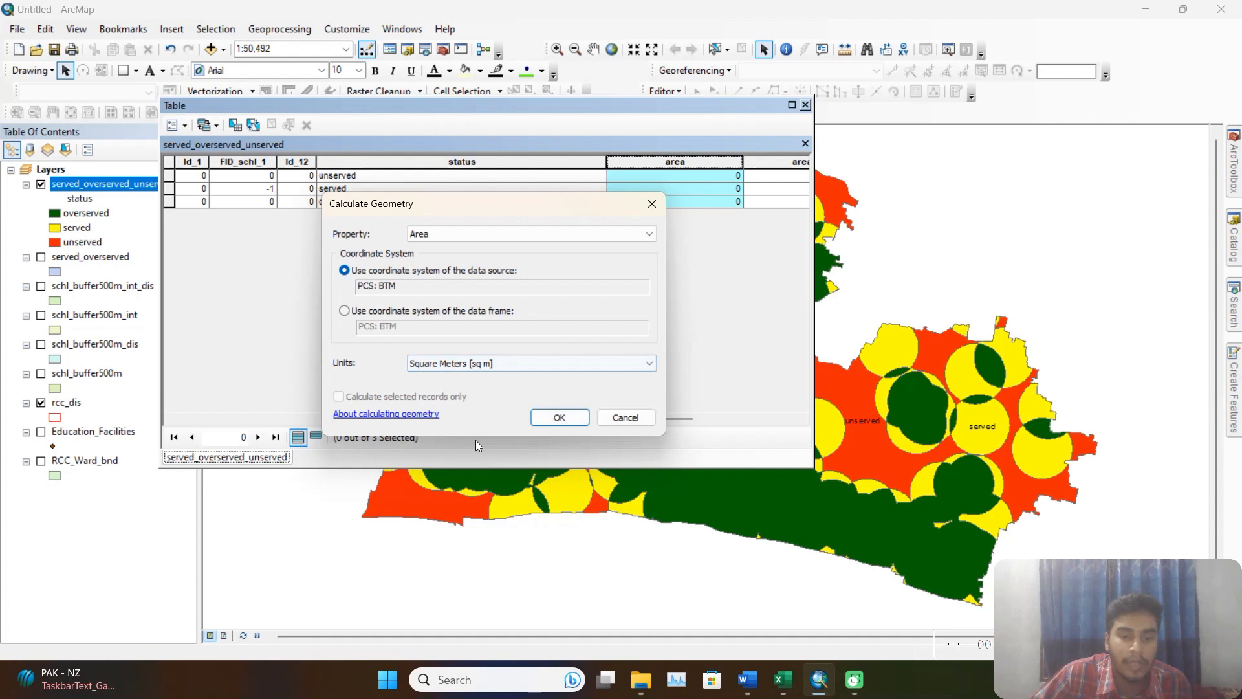
click(581, 418)
click(599, 374)
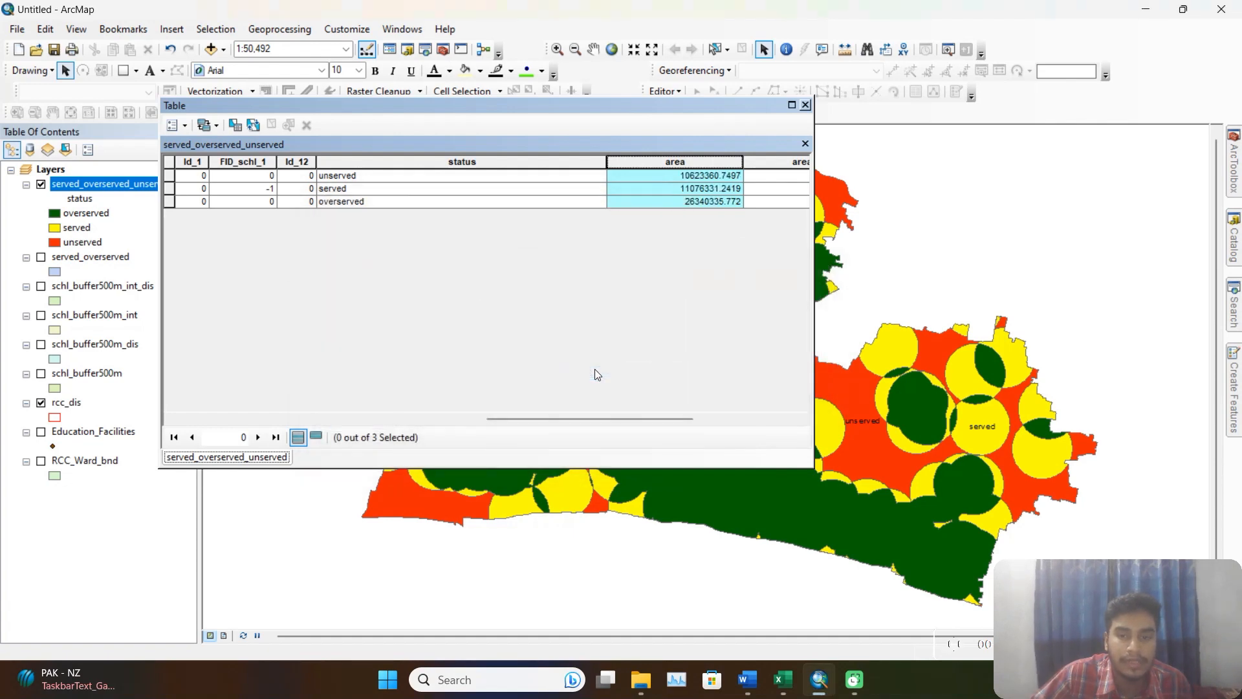
View the statistics of the area field and highlight its sum.
drag(627, 419, 725, 419)
right_click(615, 161)
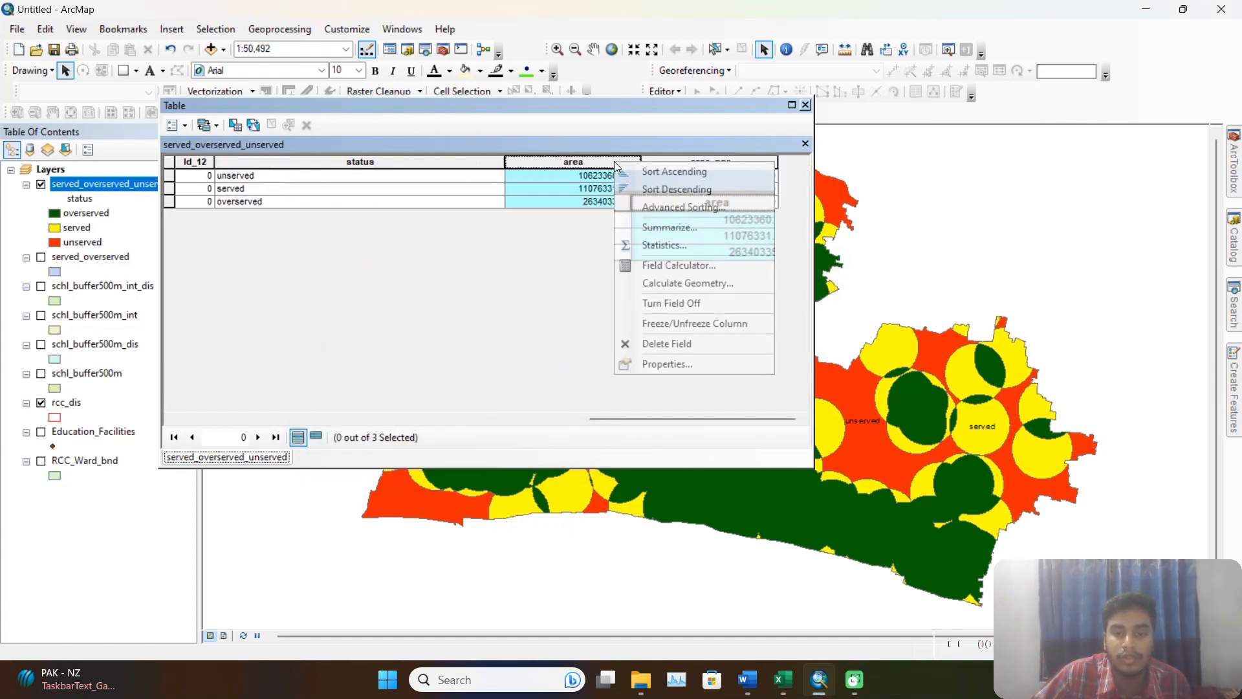
click(685, 244)
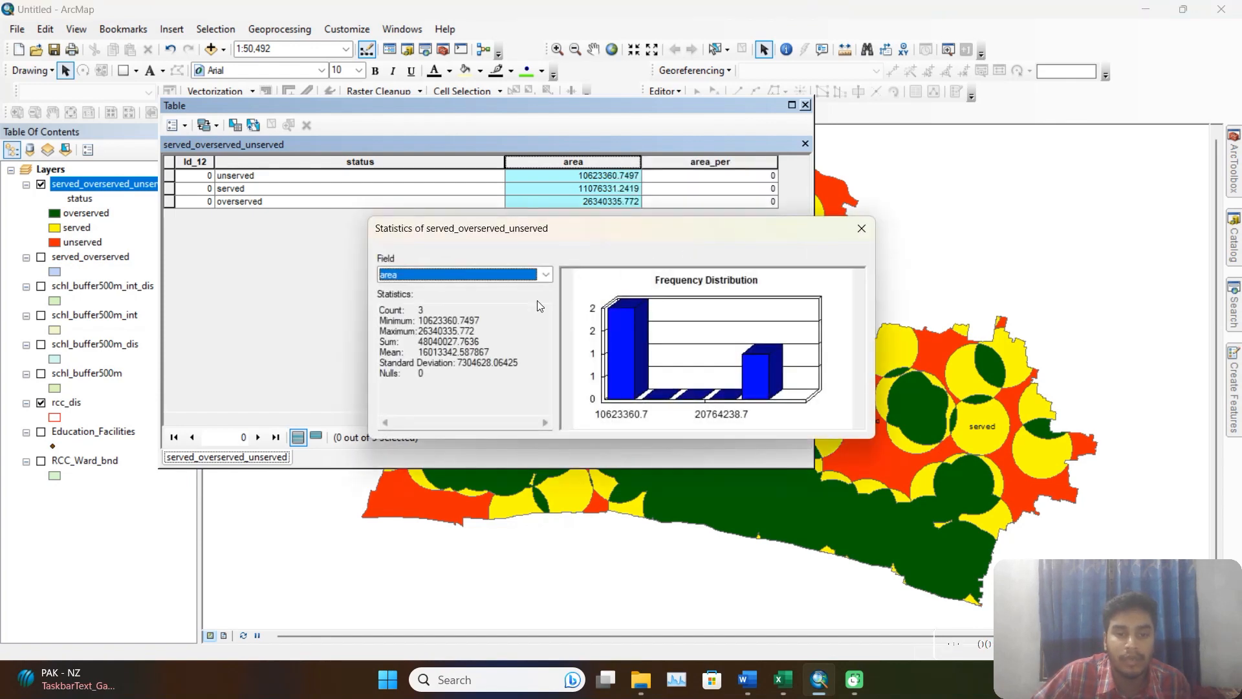
drag(483, 343, 434, 343)
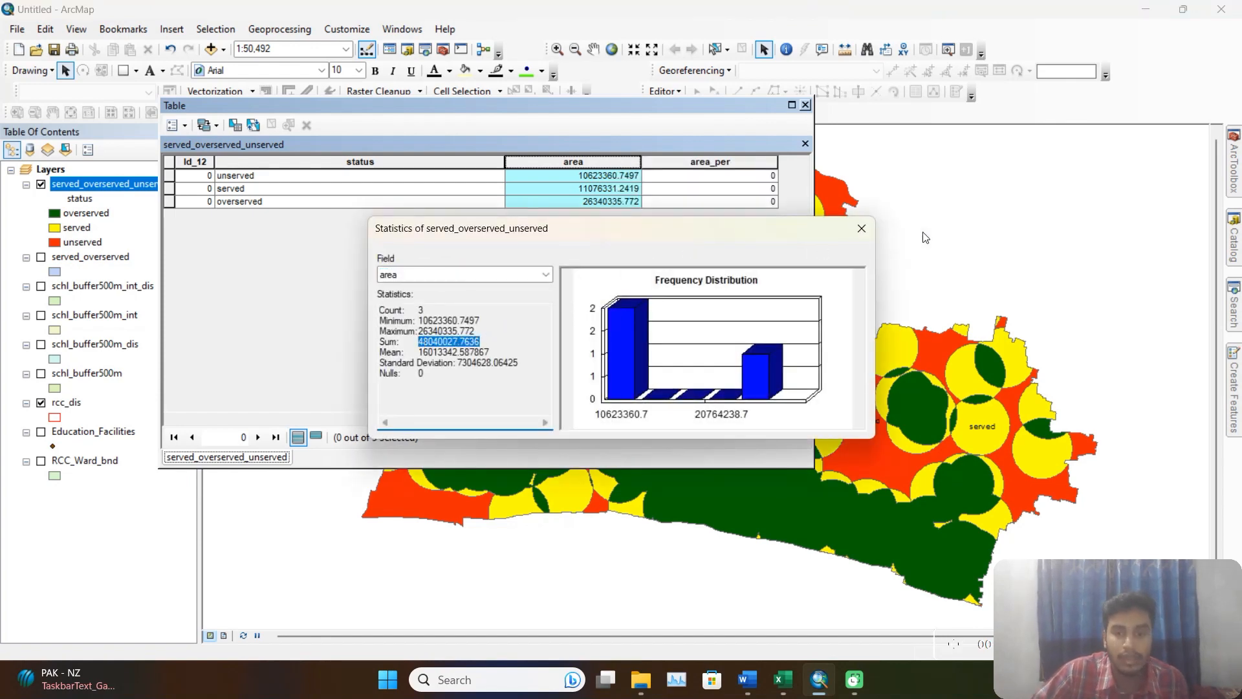
click(862, 229)
Calculate the area_per field with the Field Calculator expression ([area]/48040027.7636)*100.
click(724, 164)
right_click(724, 164)
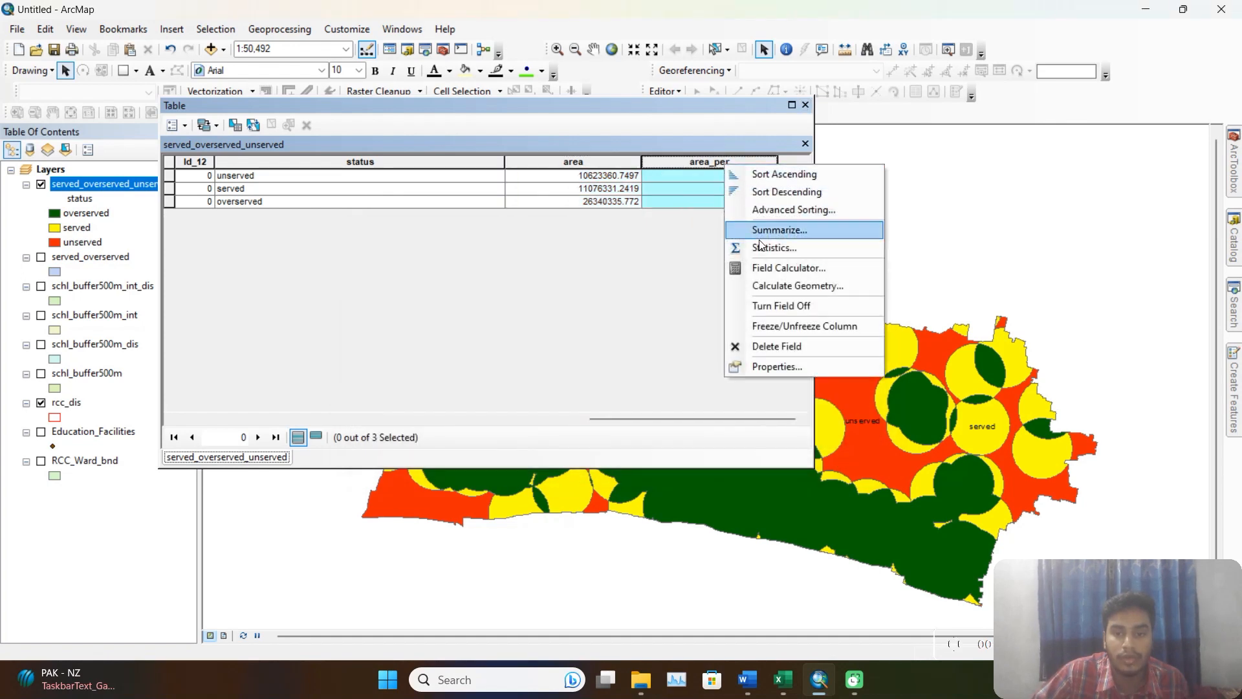
click(793, 269)
click(587, 370)
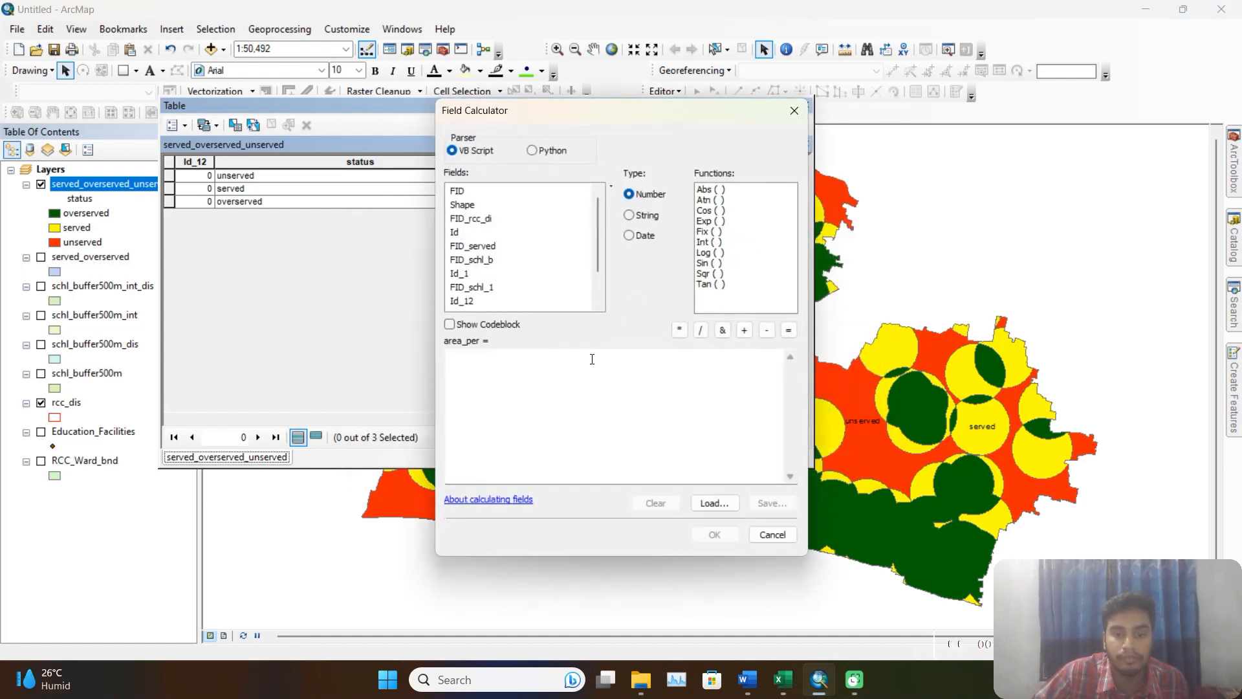
click(554, 381)
text(()
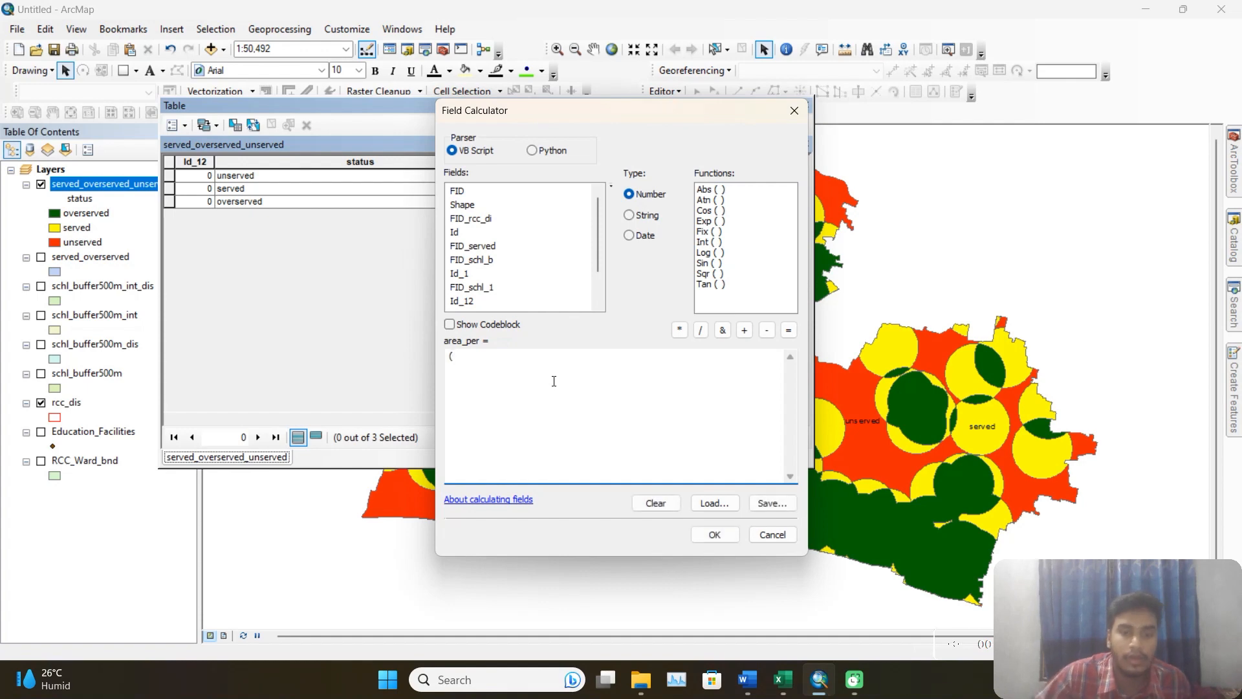
scroll(498, 271, down, 1)
double_click(461, 289)
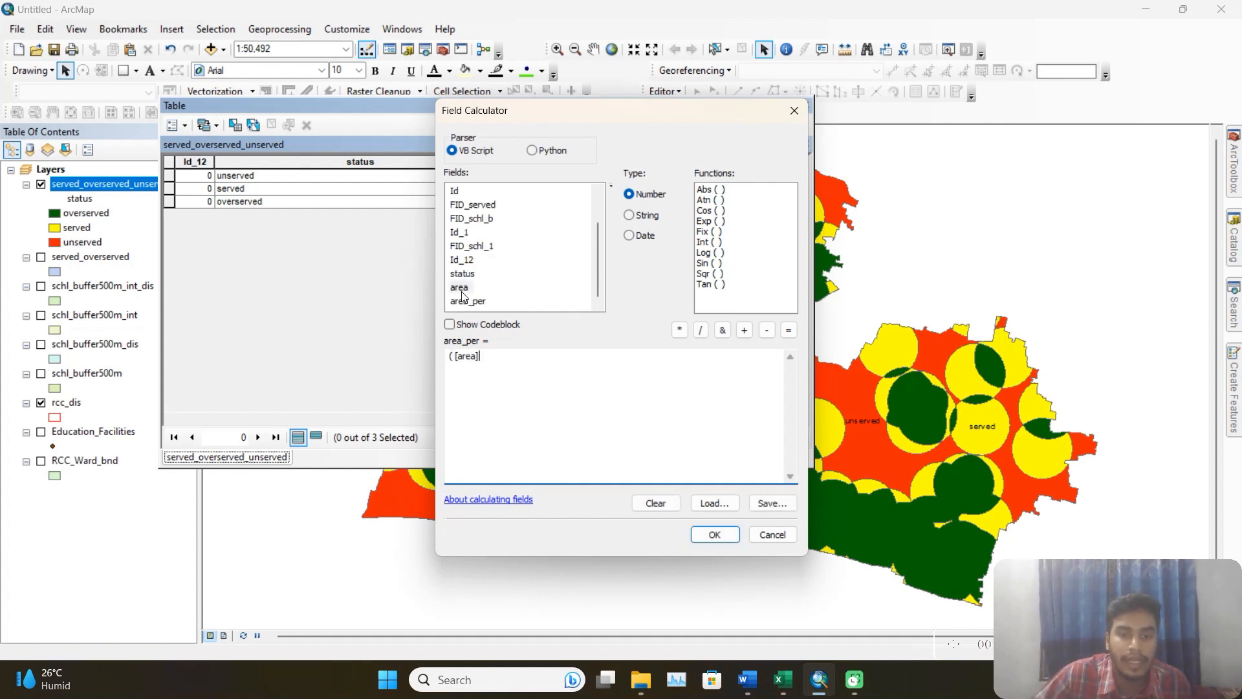
click(700, 331)
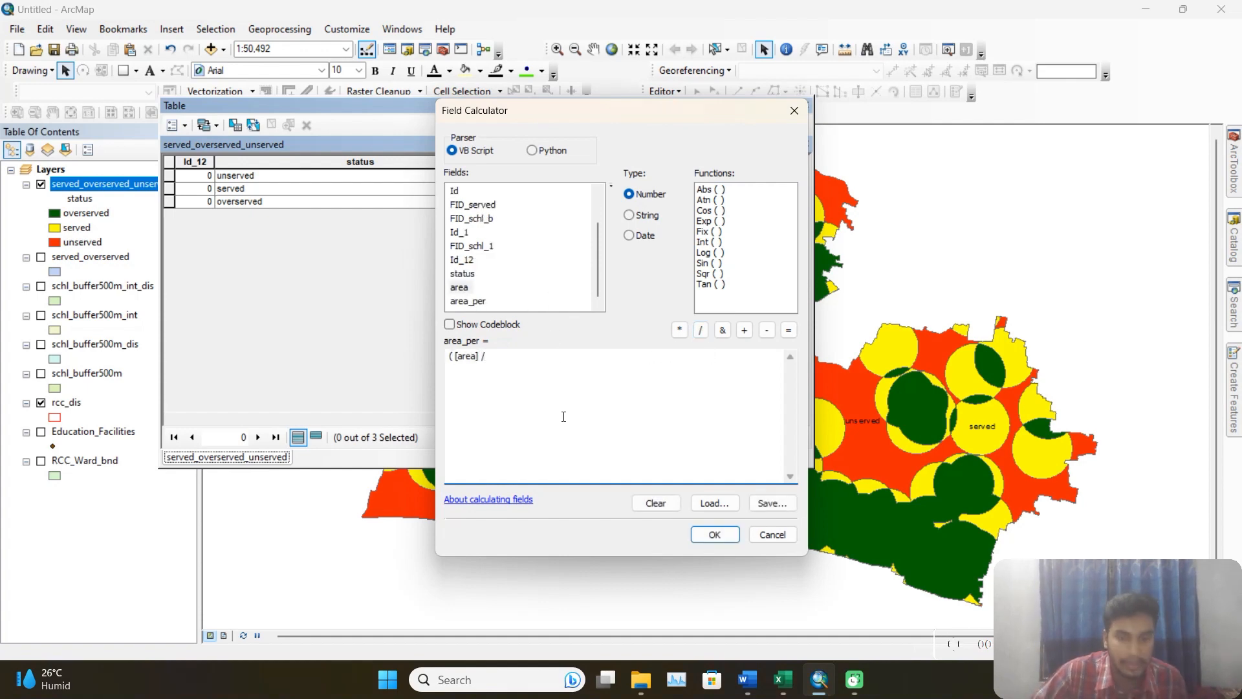
text(48040027.7636)
text())
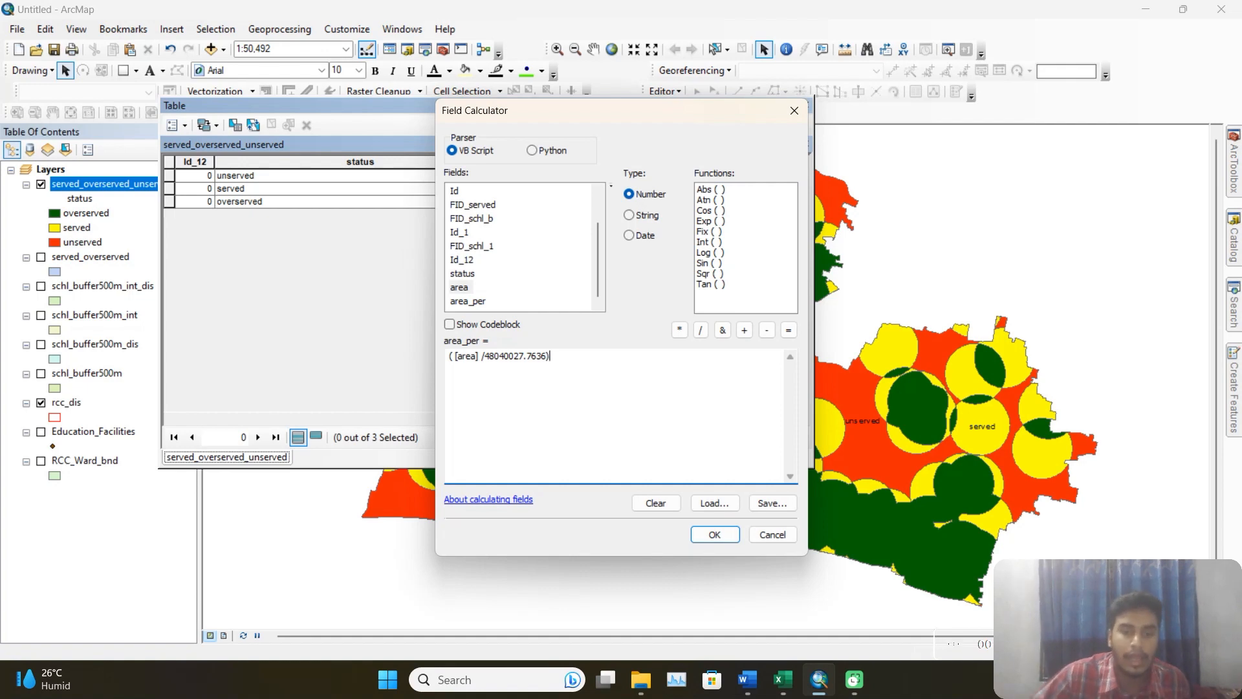
click(680, 330)
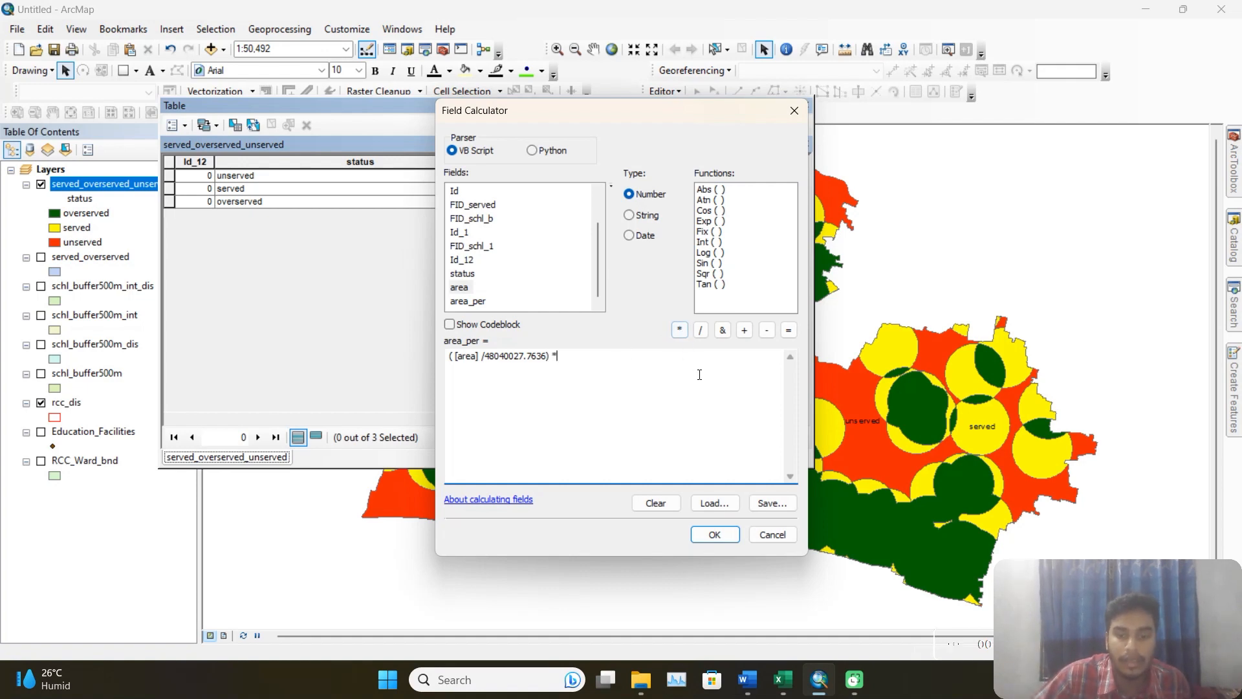
text(100)
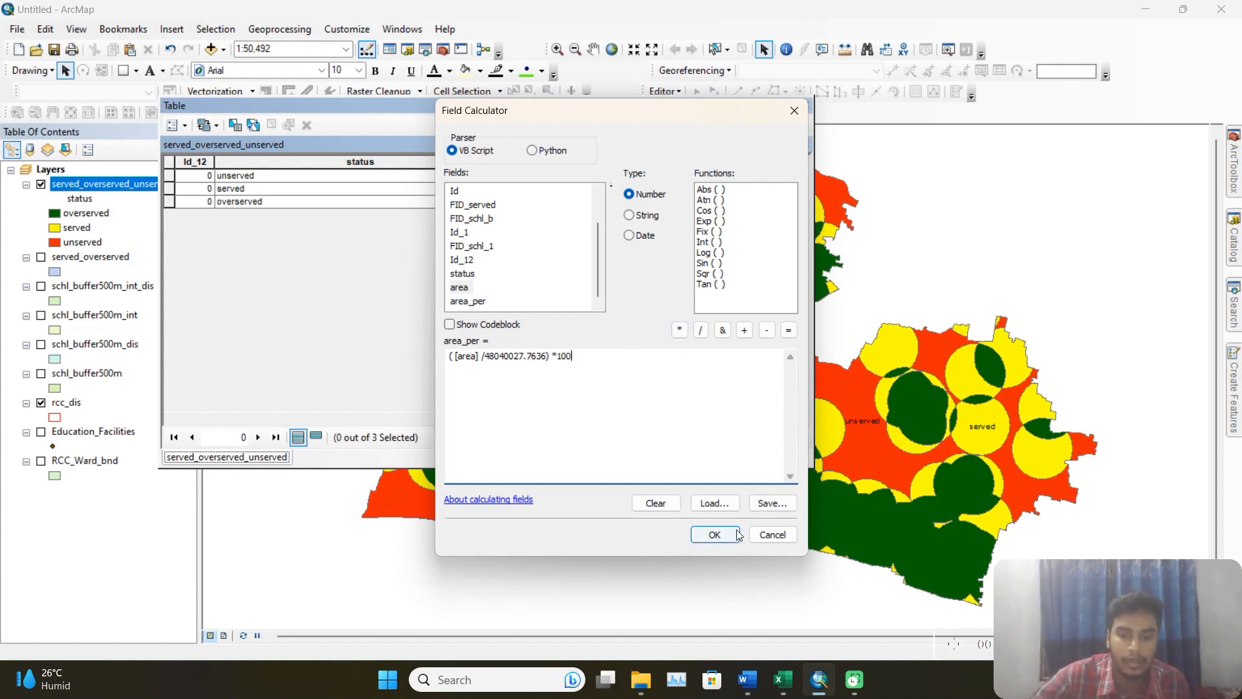
click(714, 535)
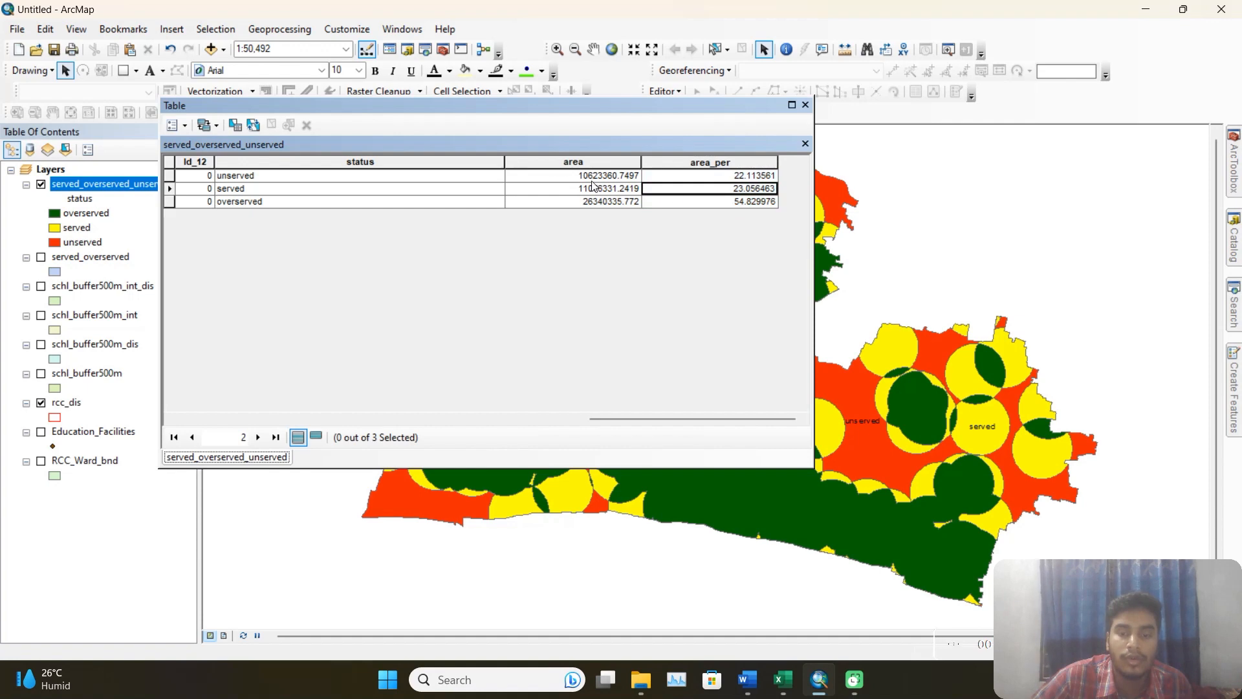
Review the Project-02 tasks in Word alongside the calculated percentages in ArcMap, closing the served_overserved_unserved attribute table.
click(747, 680)
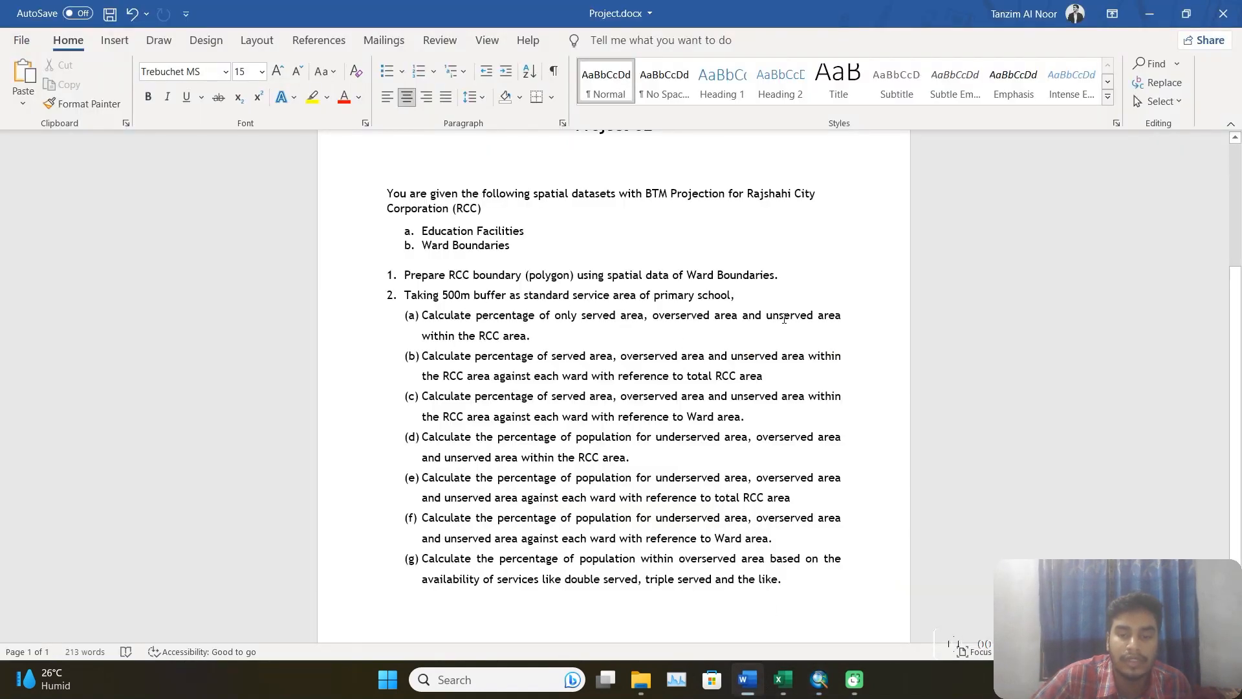
click(819, 679)
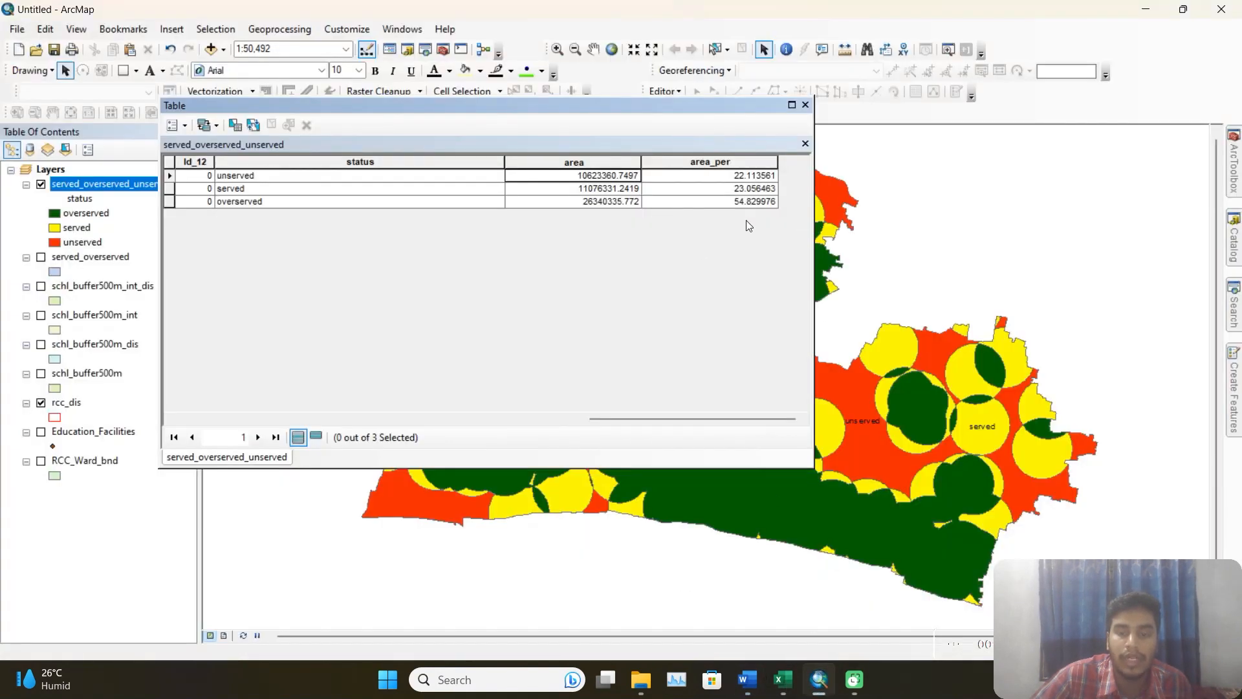
drag(732, 419, 418, 419)
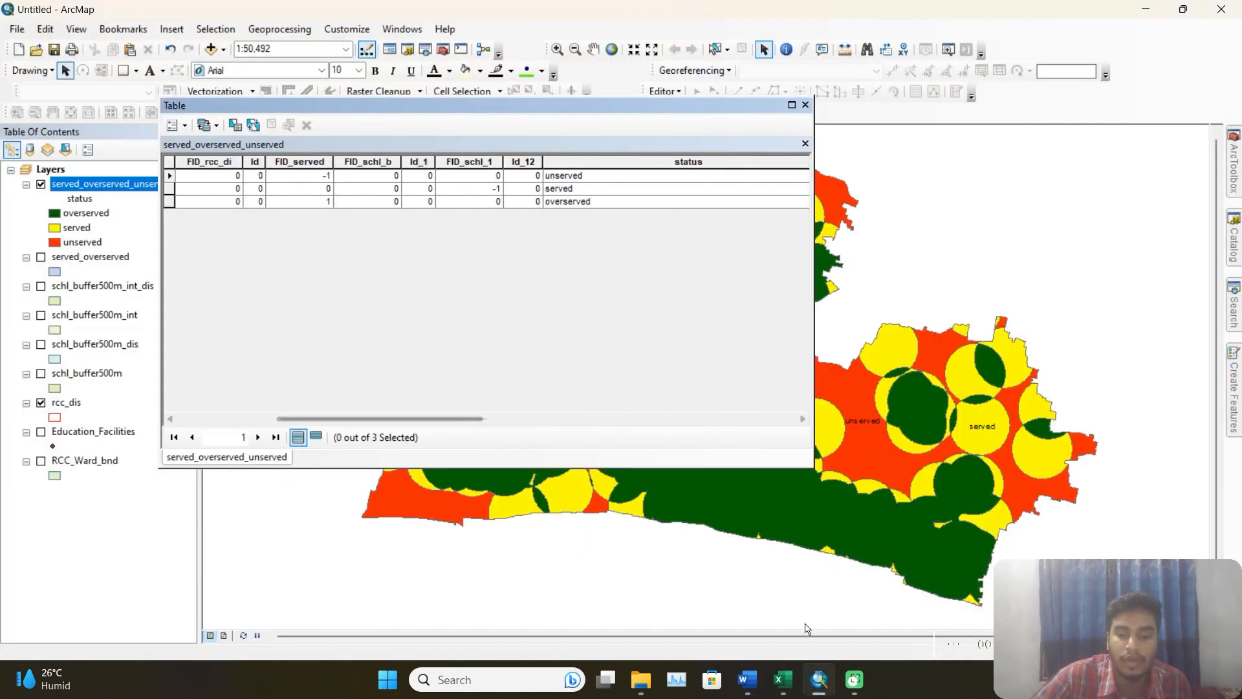
click(805, 105)
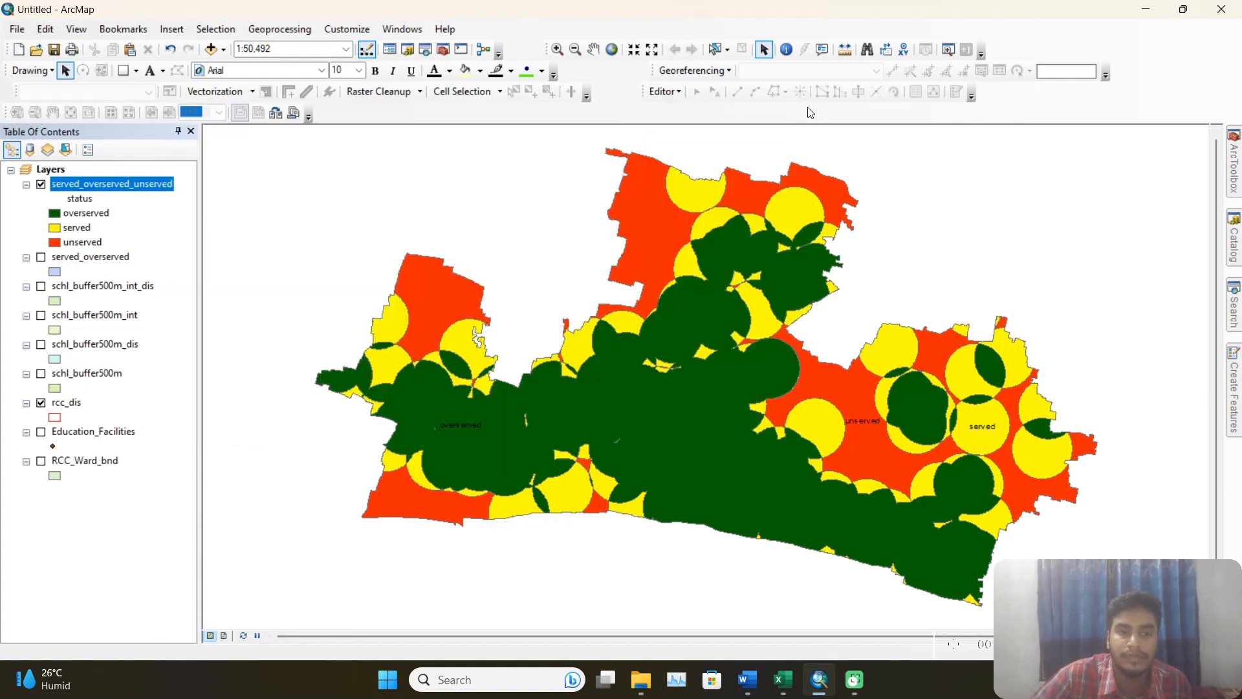
click(748, 679)
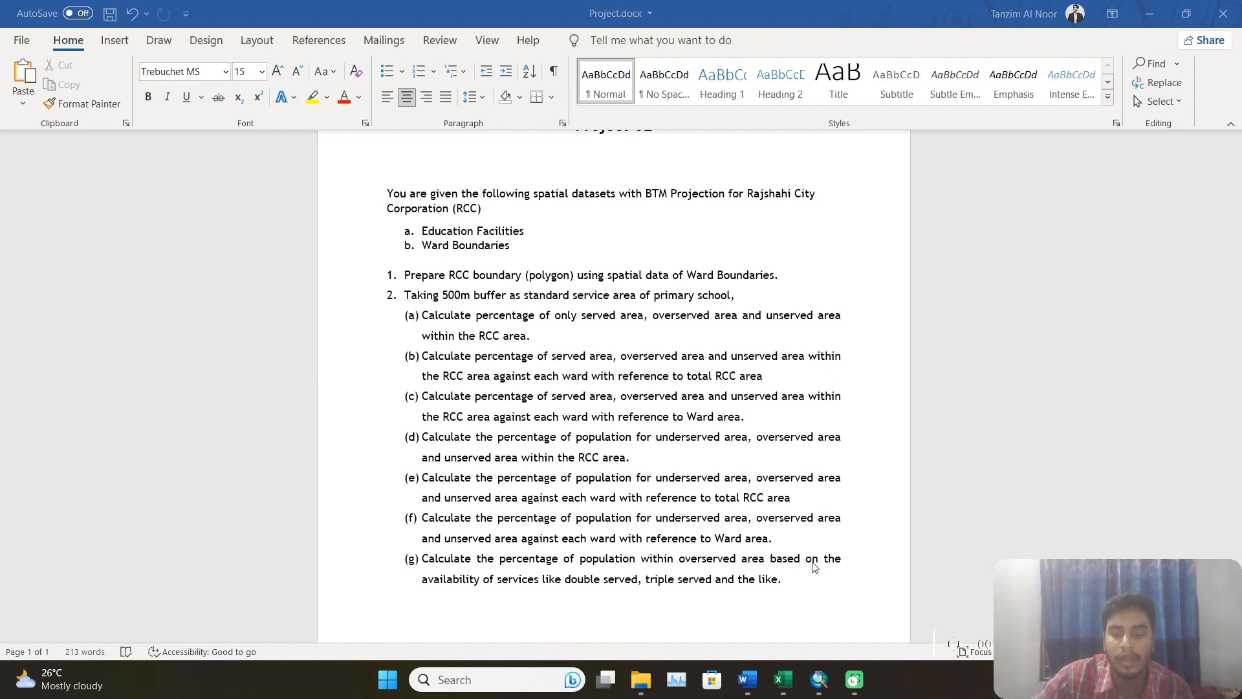
click(820, 679)
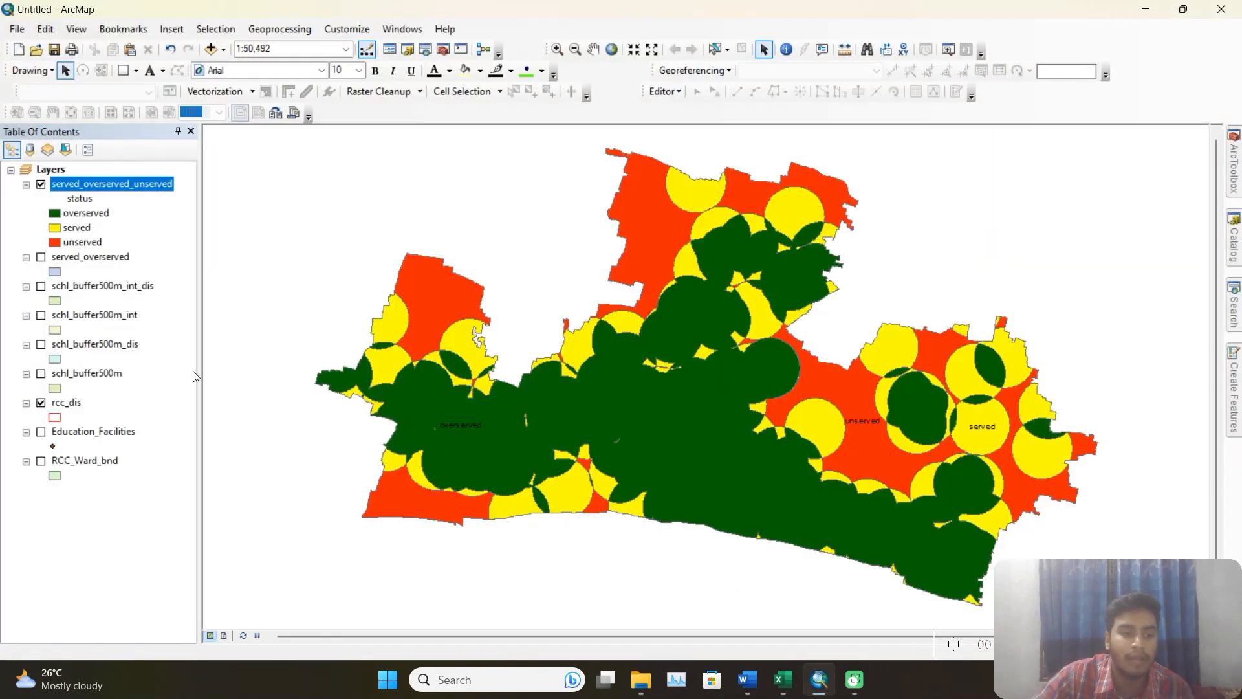
Examine the ward fields in the RCC_Ward_bnd attribute table and close it.
click(151, 466)
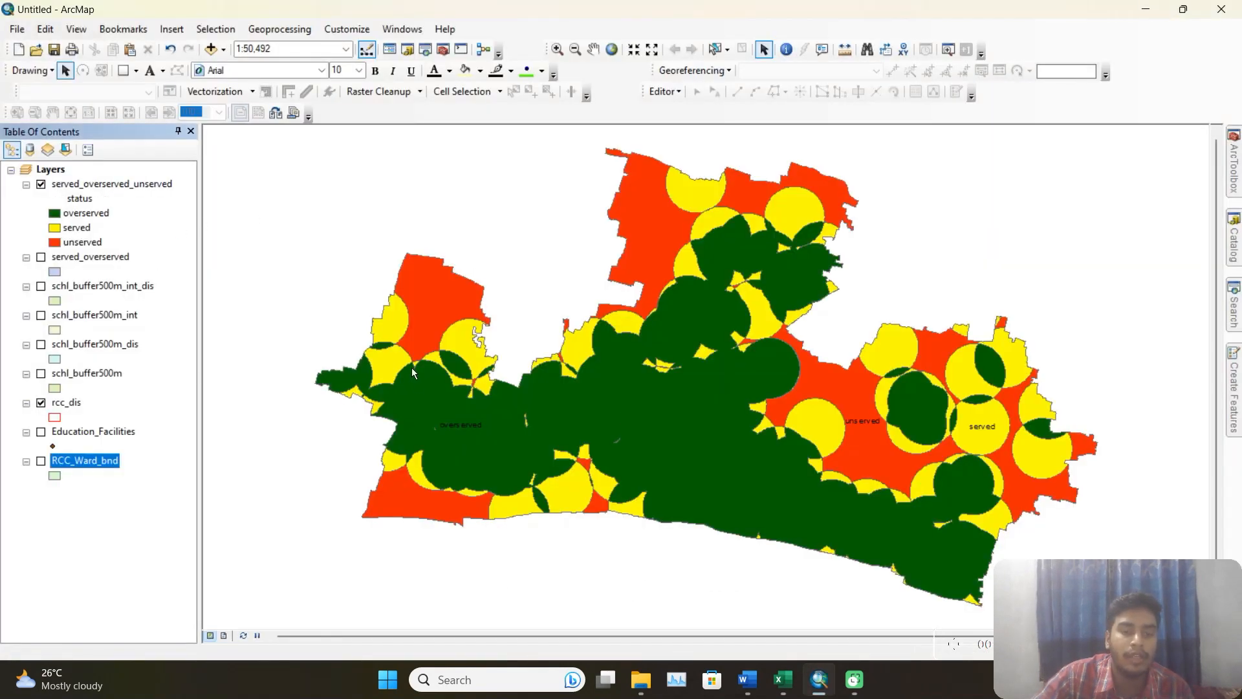
click(101, 495)
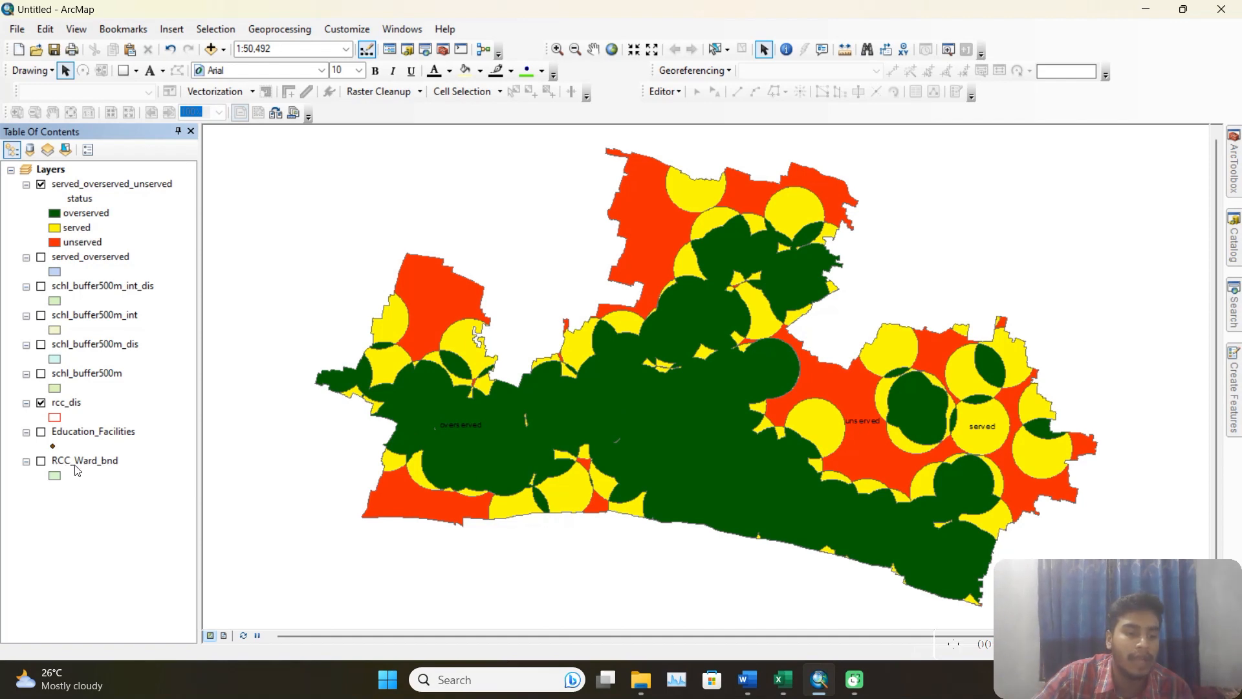
right_click(83, 471)
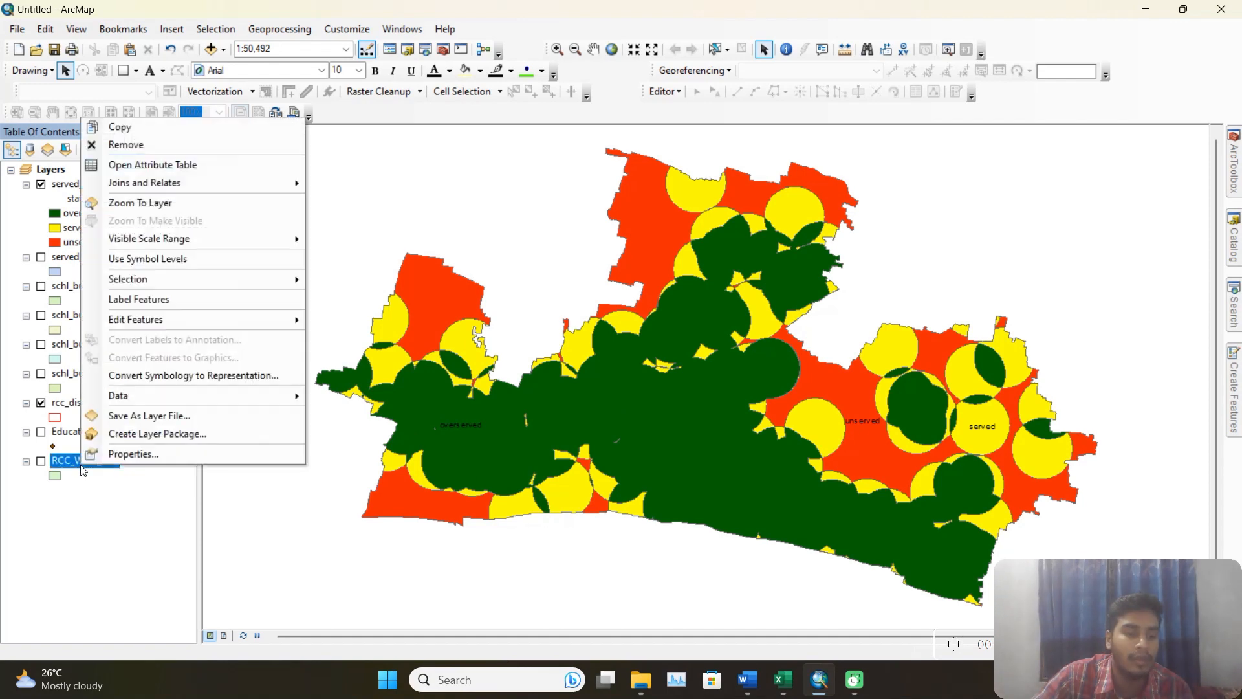
click(148, 170)
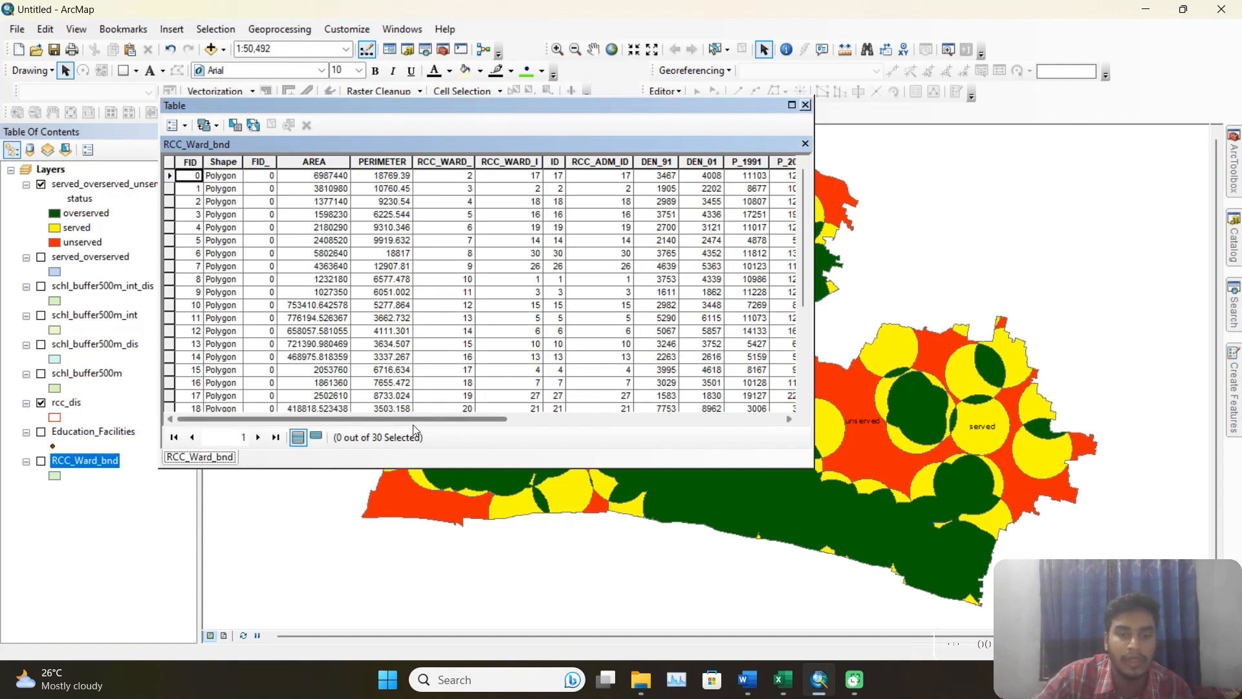
mouse_move(414, 421)
mouse_down()
mouse_move(710, 434)
mouse_move(405, 427)
mouse_up()
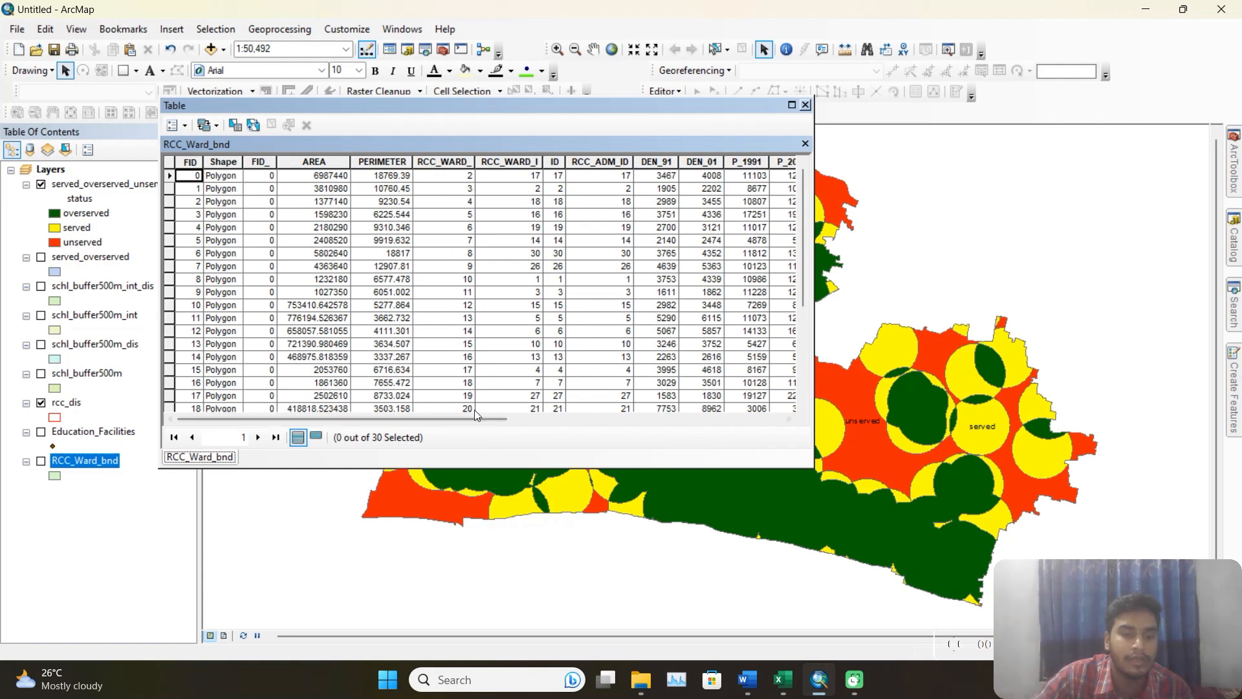
click(805, 105)
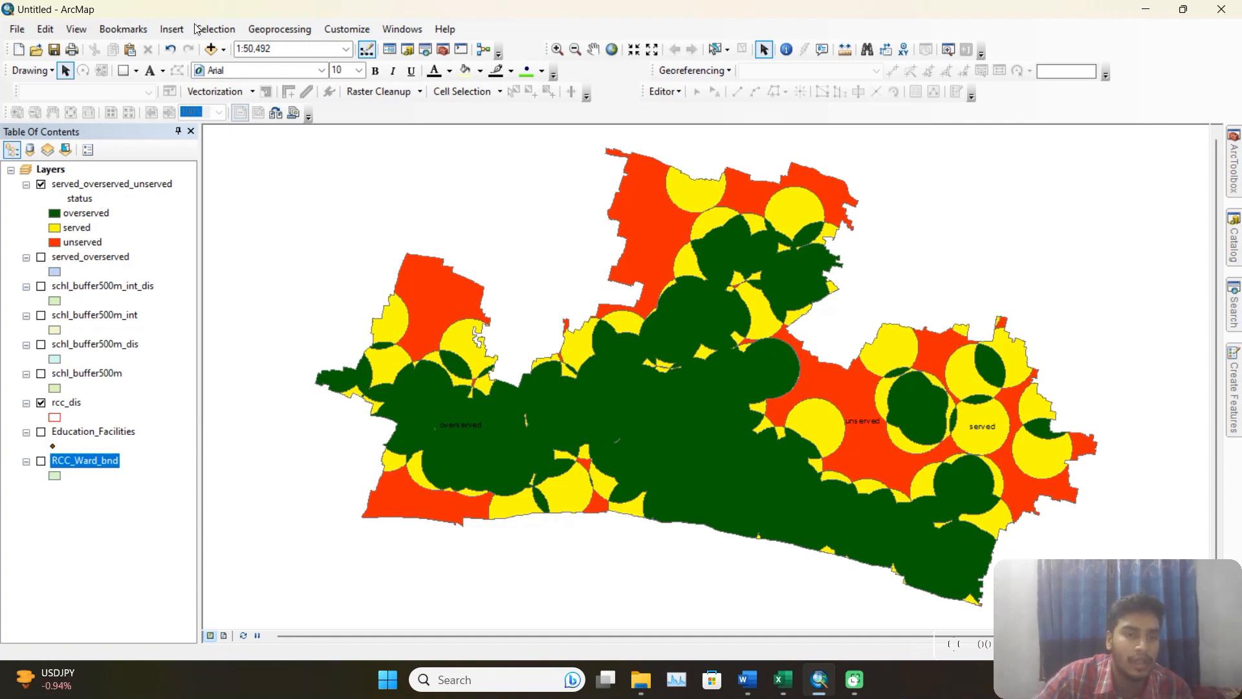
Show the RCC_Ward_bnd layer and set up an Intersect with served_overserved_unserved and RCC_Ward_bnd as input features.
click(41, 461)
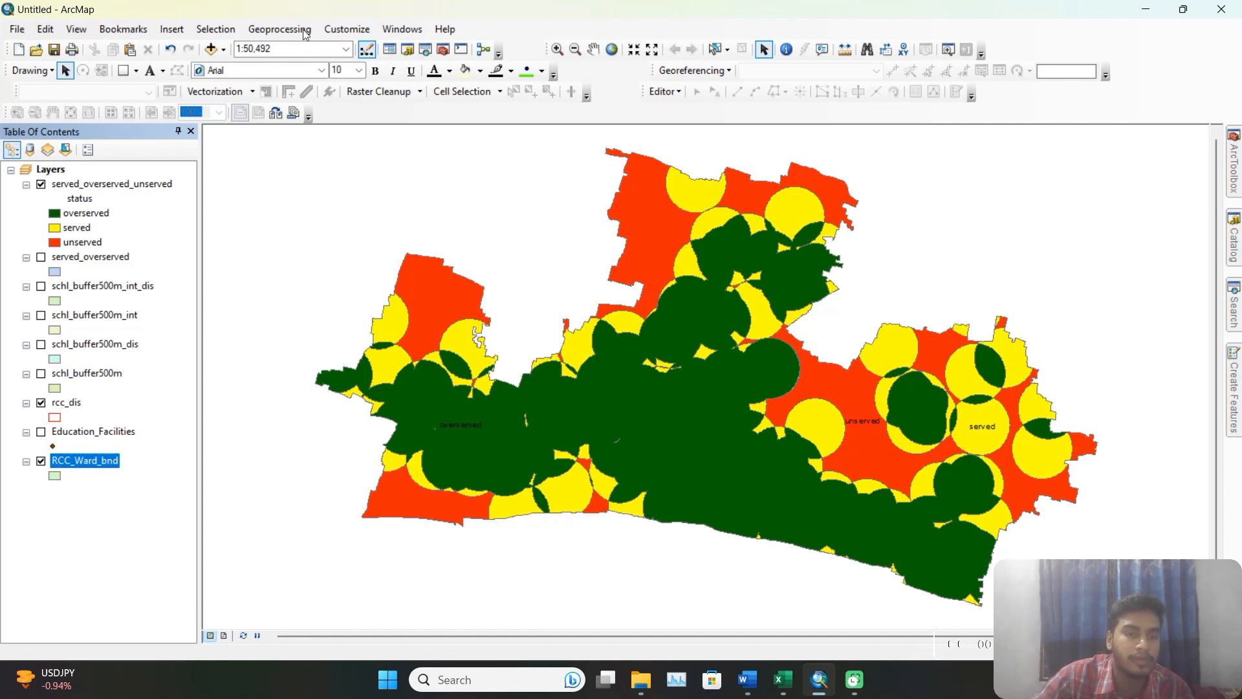
click(280, 29)
click(298, 81)
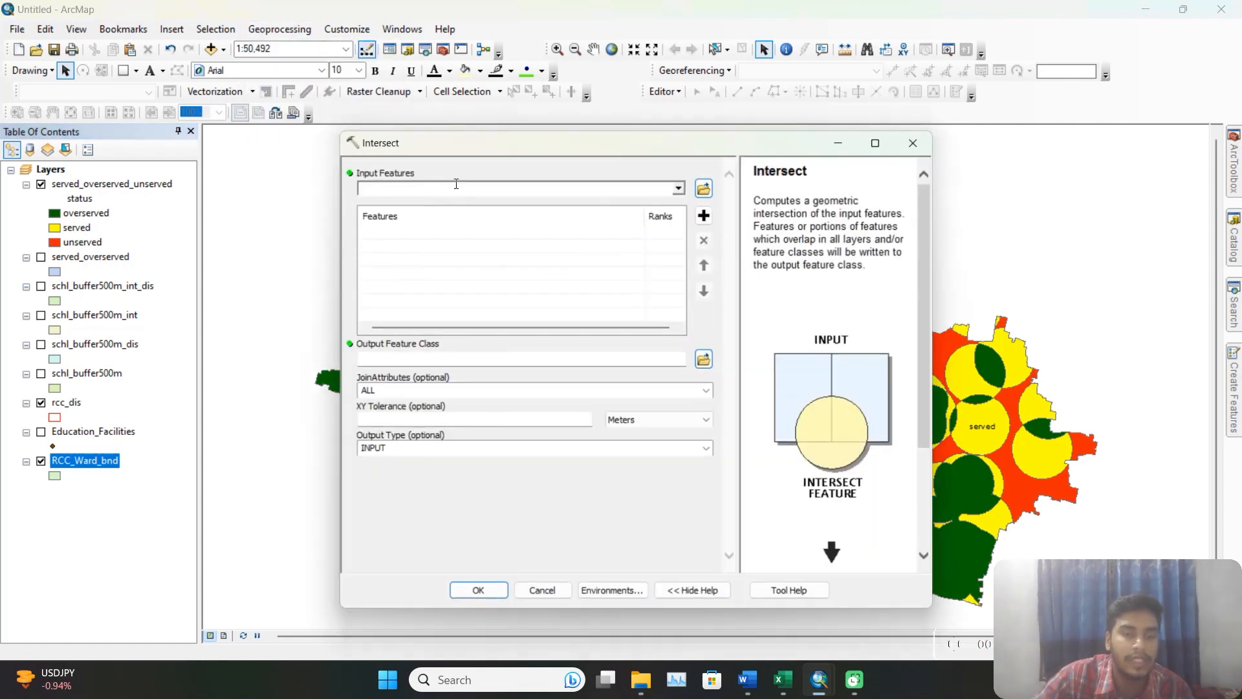
click(679, 187)
click(470, 206)
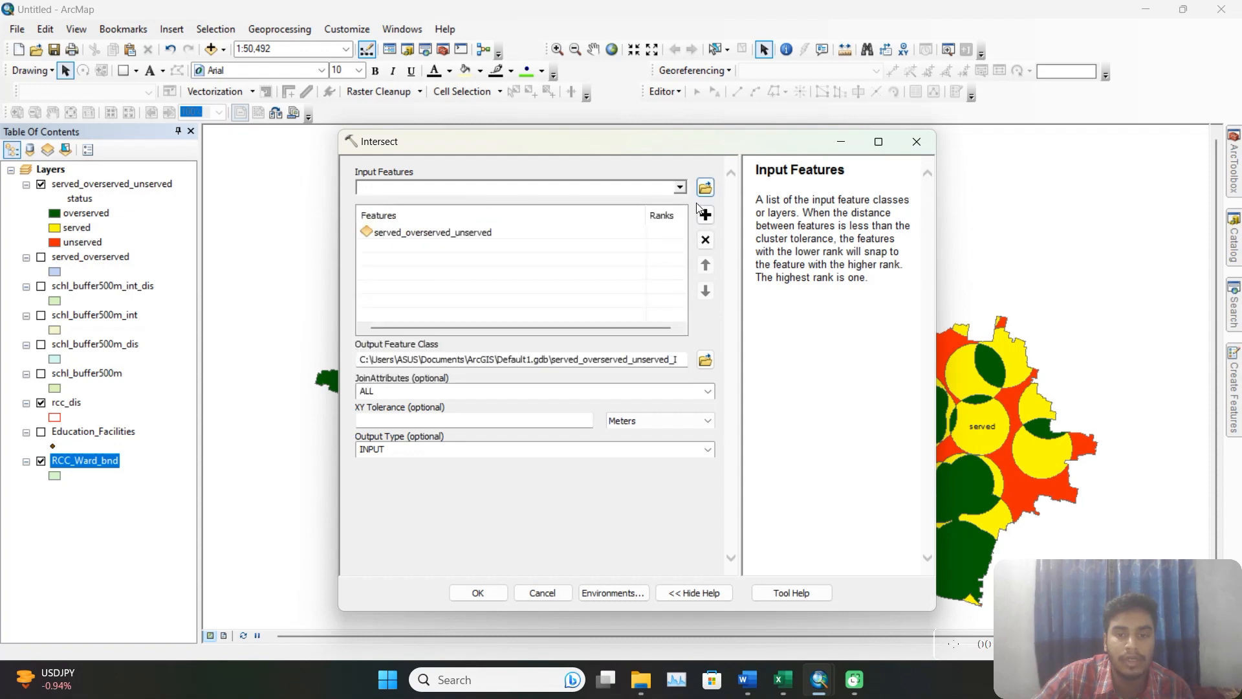
click(680, 187)
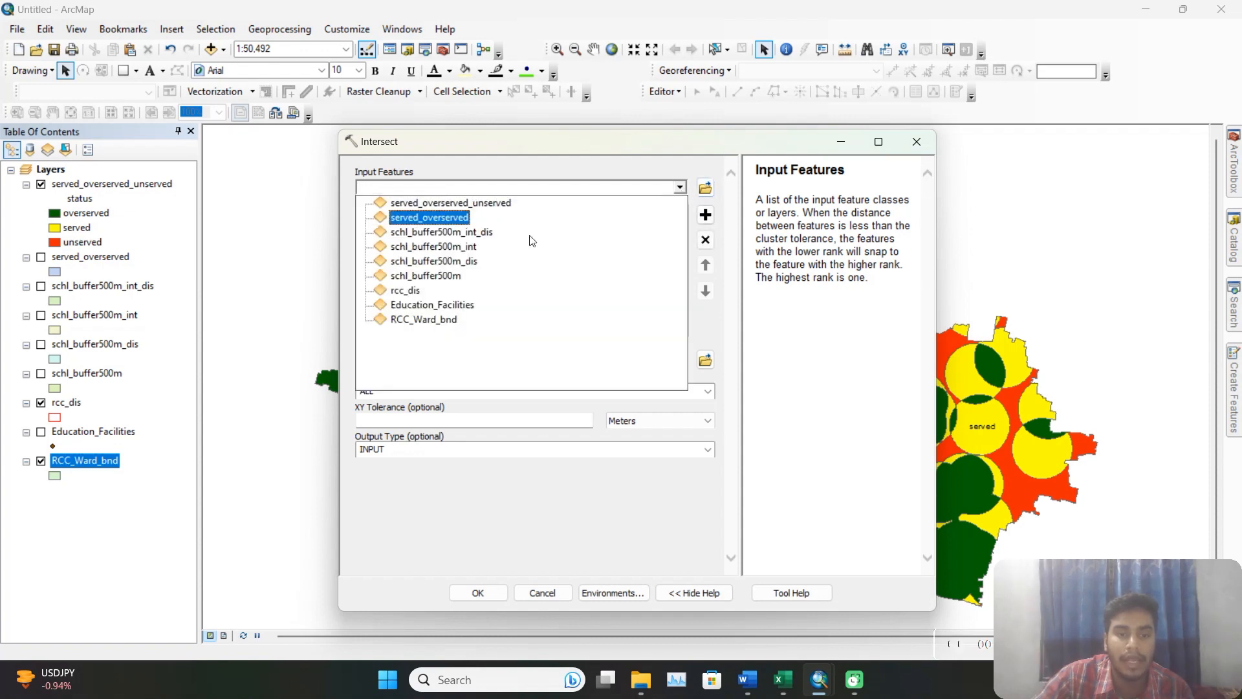
click(446, 320)
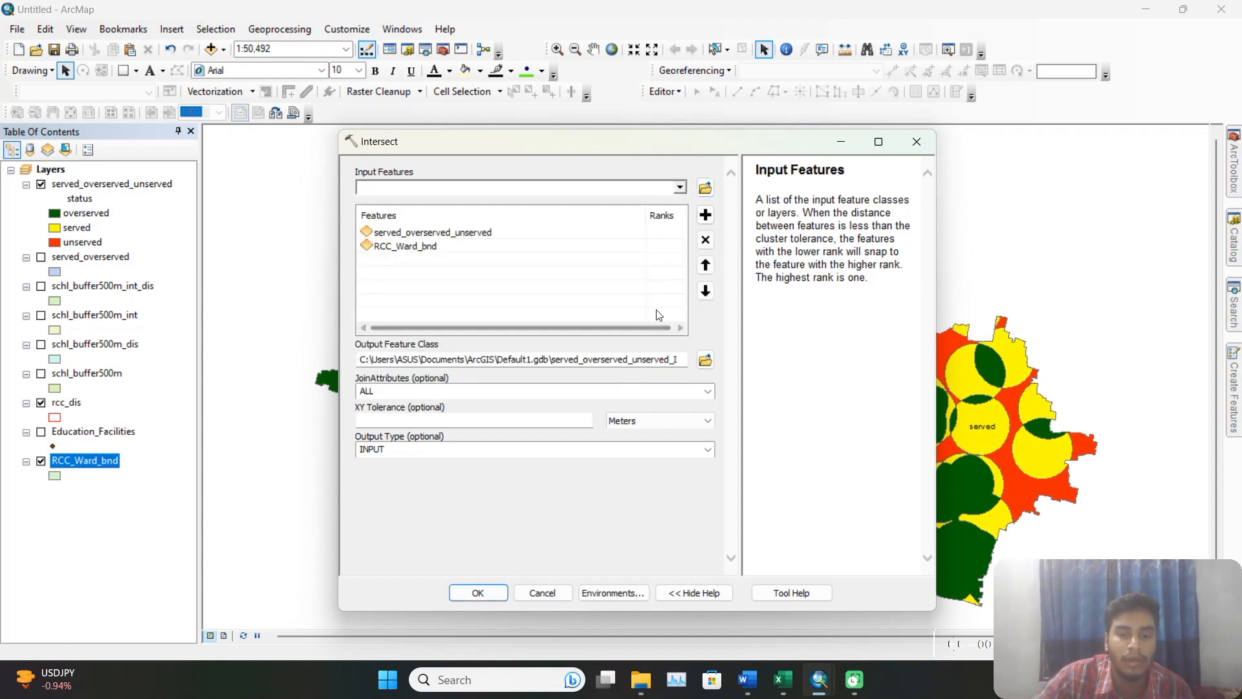
Set the Intersect output to ward_status in the output folder and run the tool.
click(705, 358)
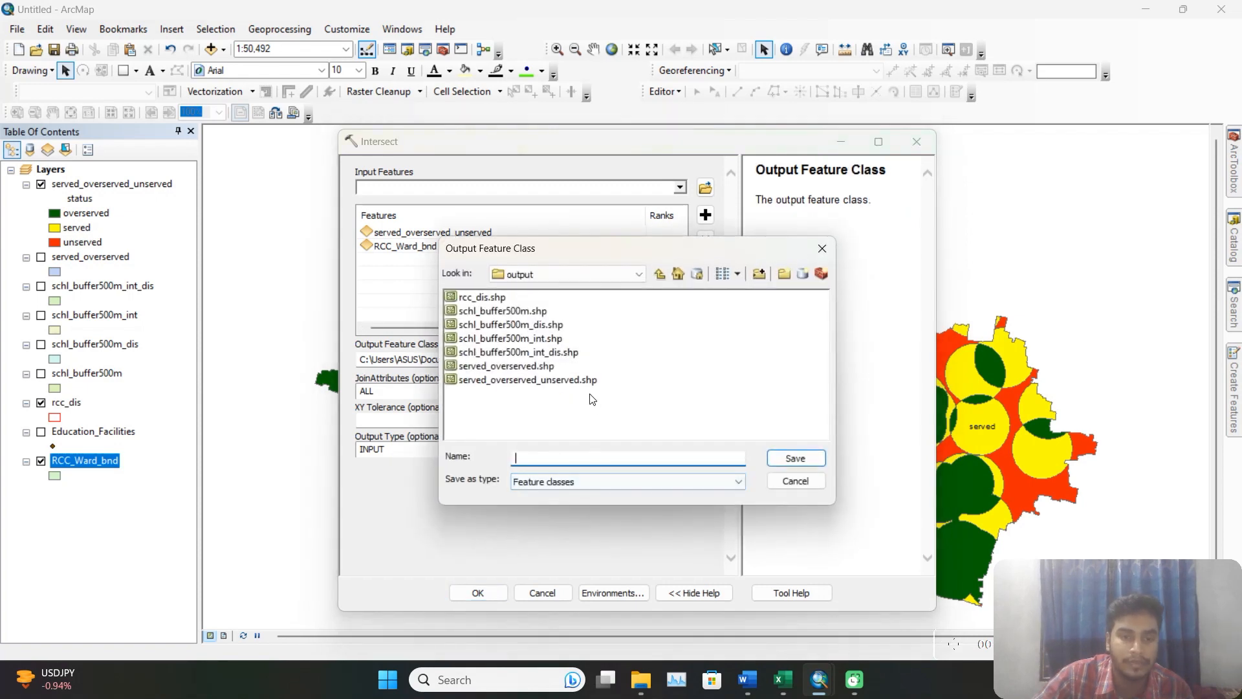
text(wa)
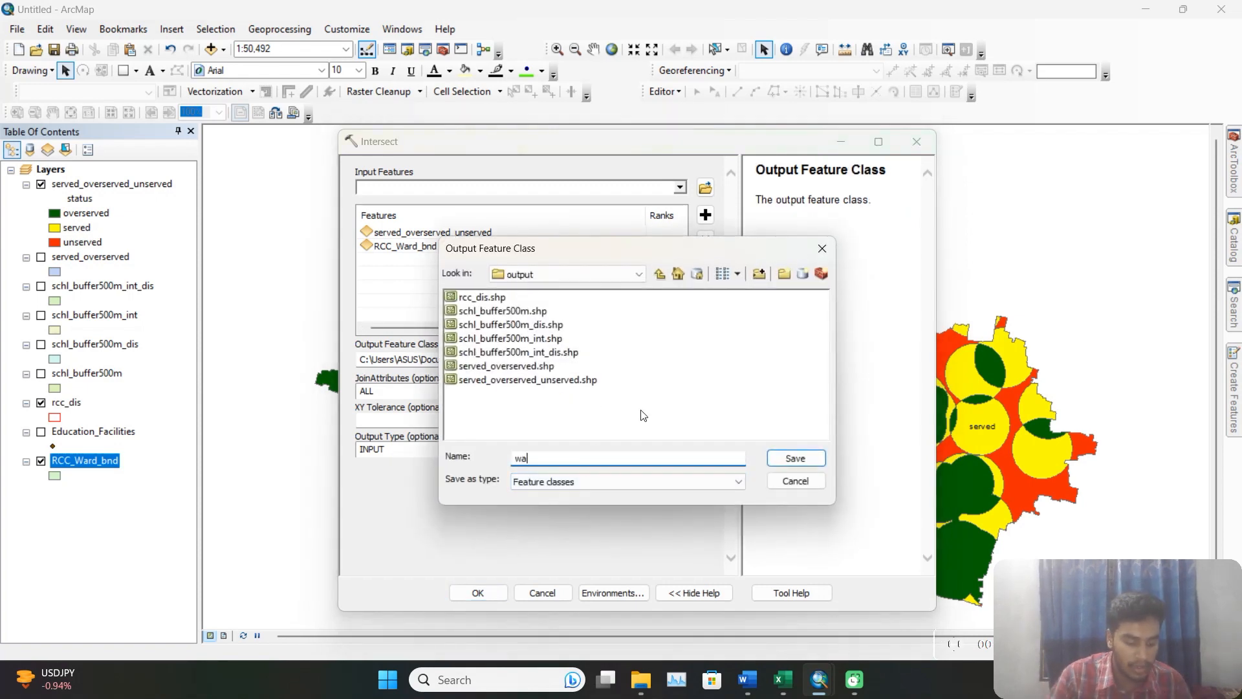
text(rd)
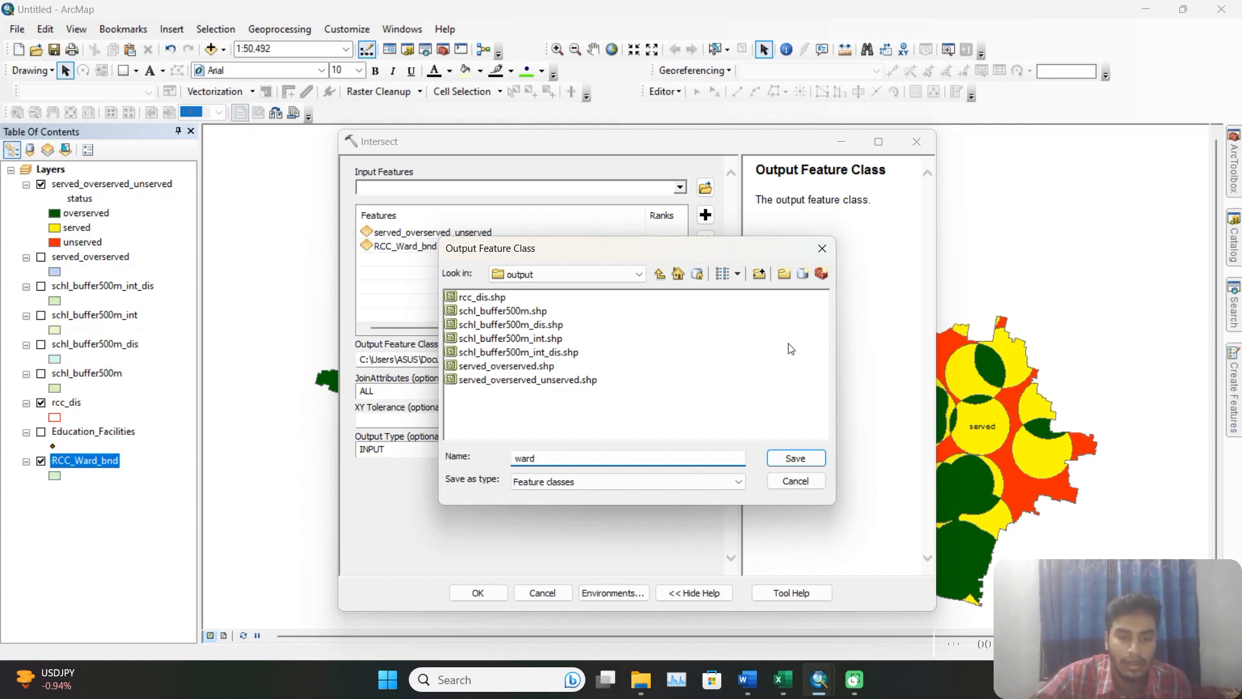
text(_sta)
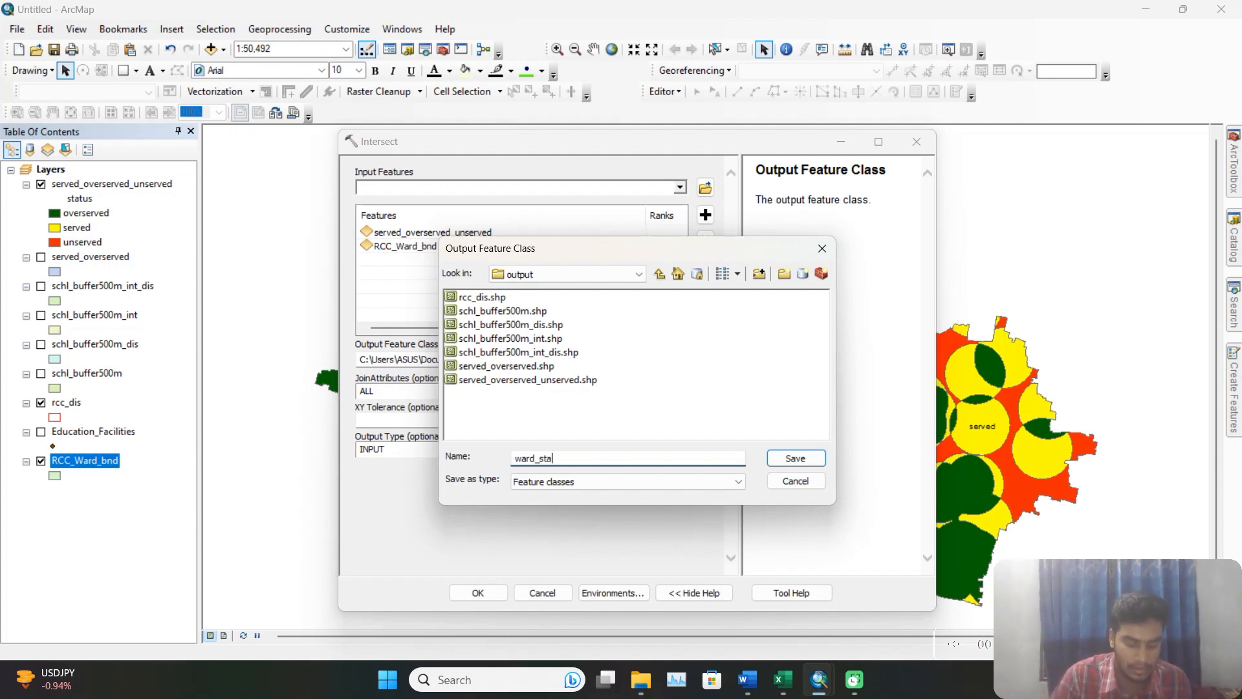
text(tus)
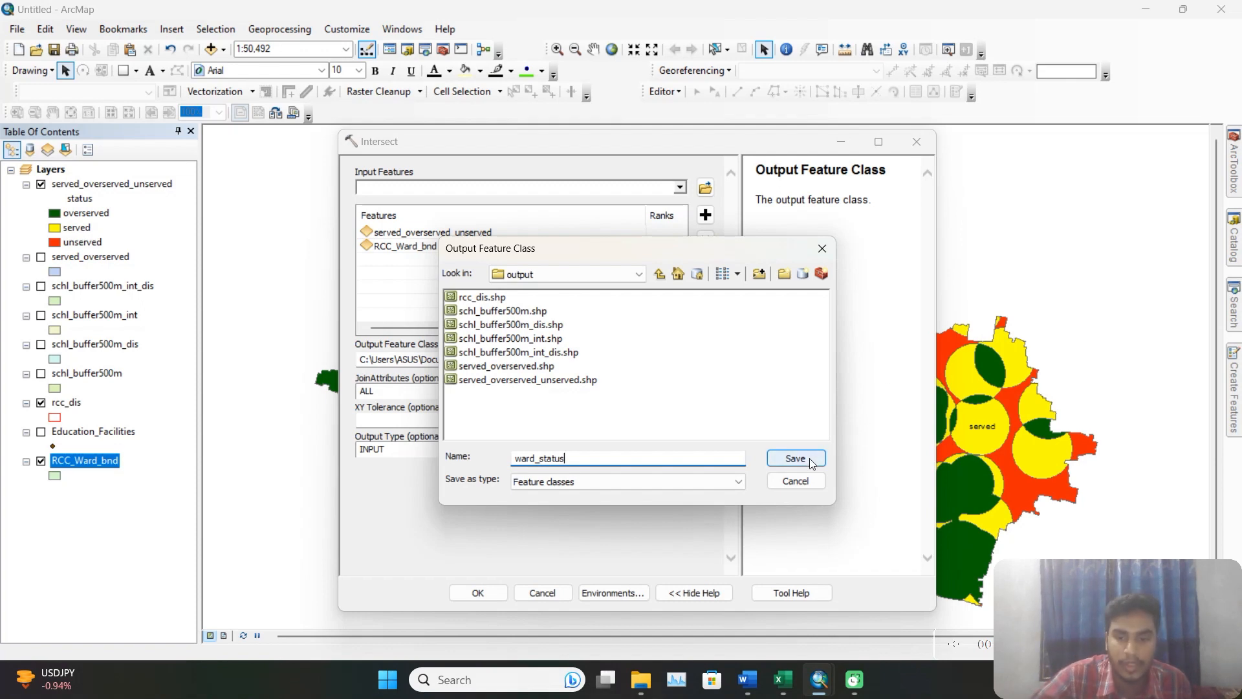
click(796, 459)
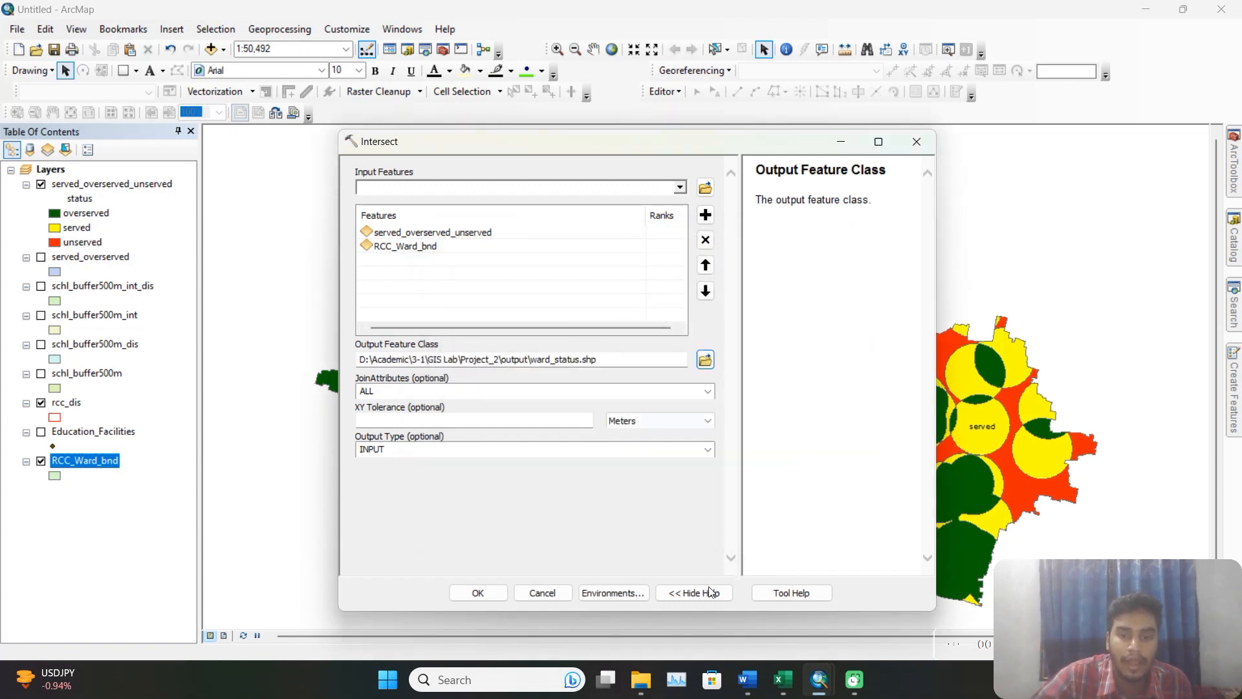
click(495, 593)
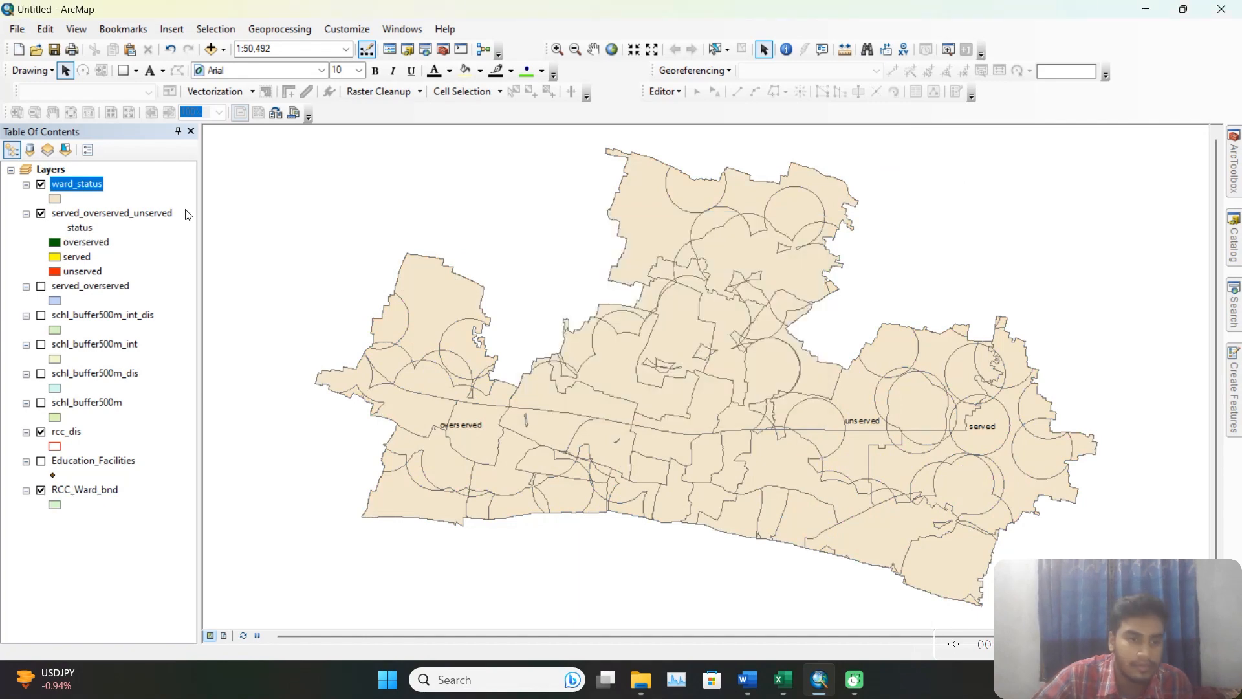
Open the ward_status attribute table and examine its status, area and ward fields.
right_click(82, 189)
click(179, 233)
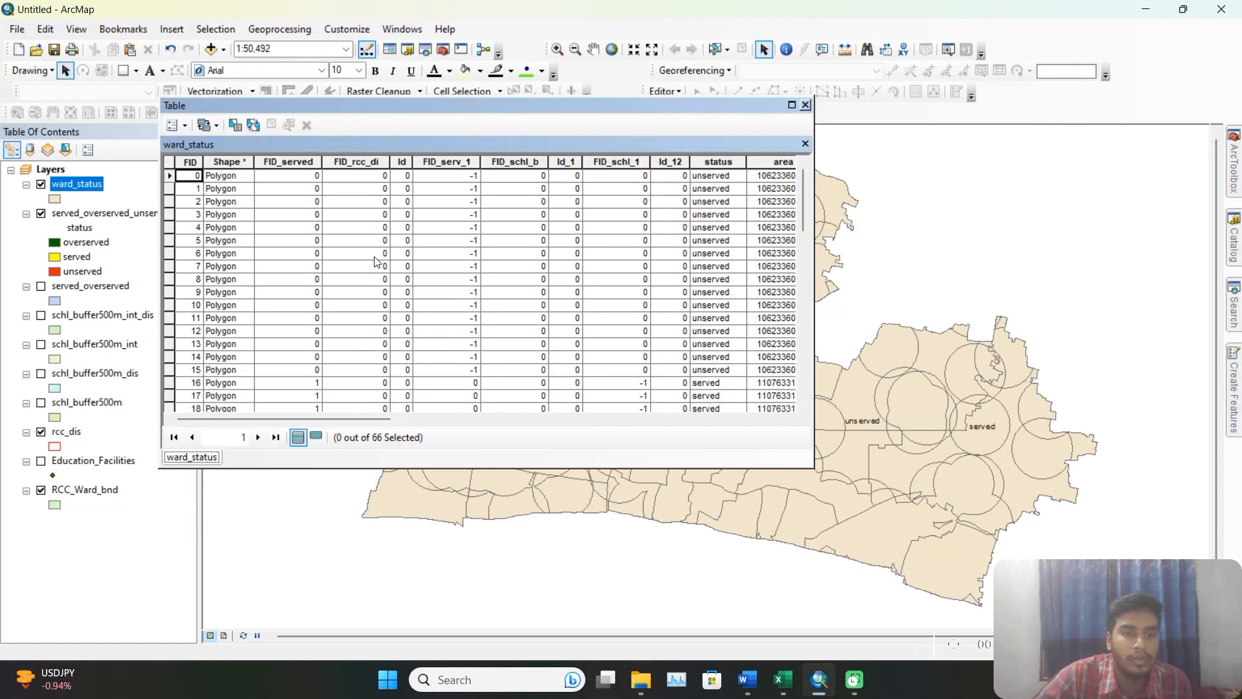
drag(364, 418, 490, 429)
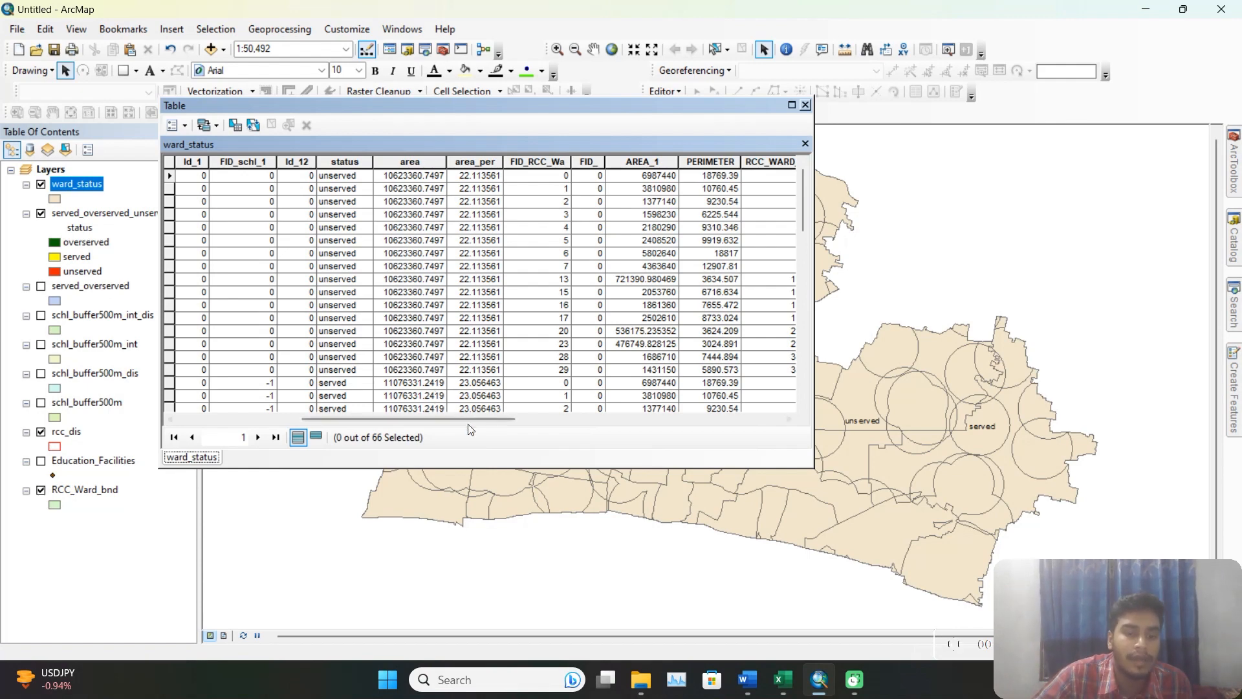
Add a field named area_sqm of type Double to the ward_status attribute table.
drag(471, 419, 270, 406)
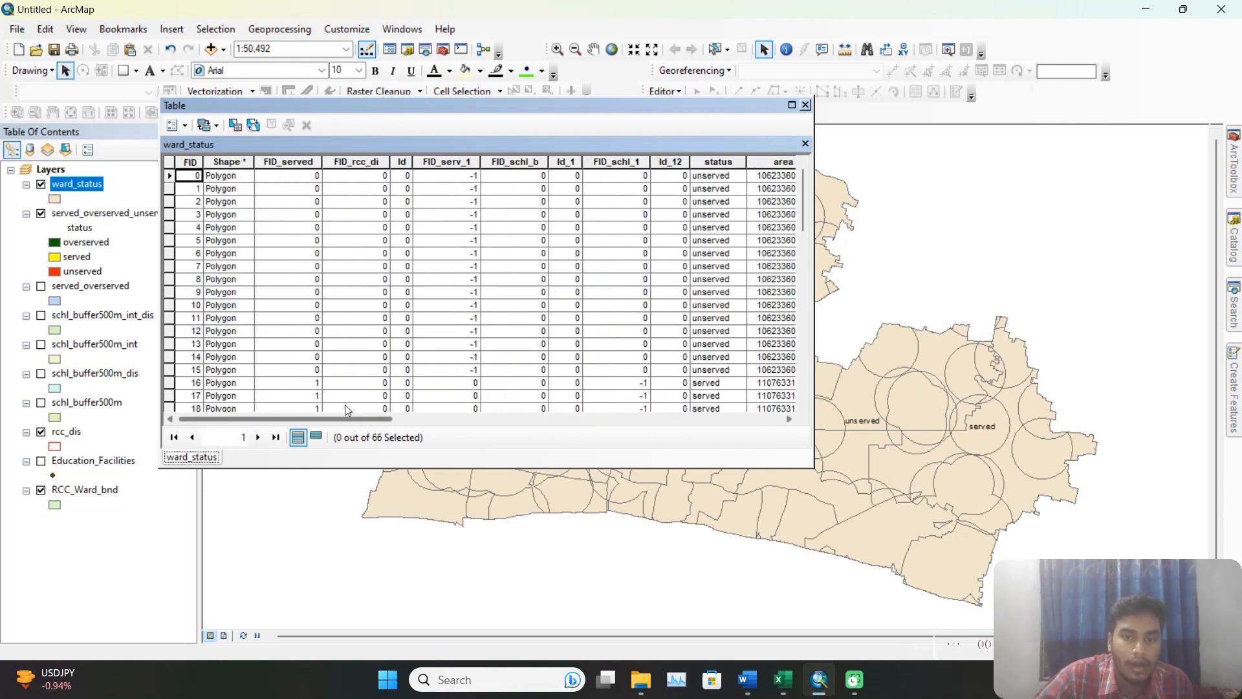
drag(346, 408, 738, 429)
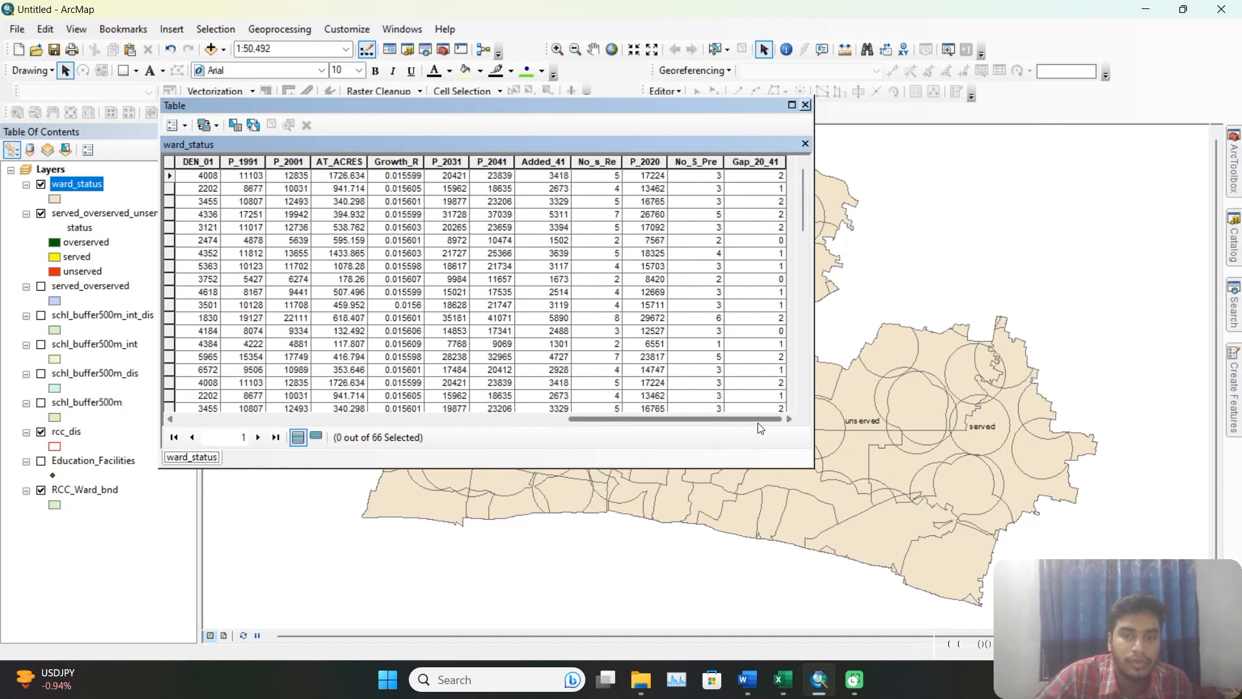
click(184, 127)
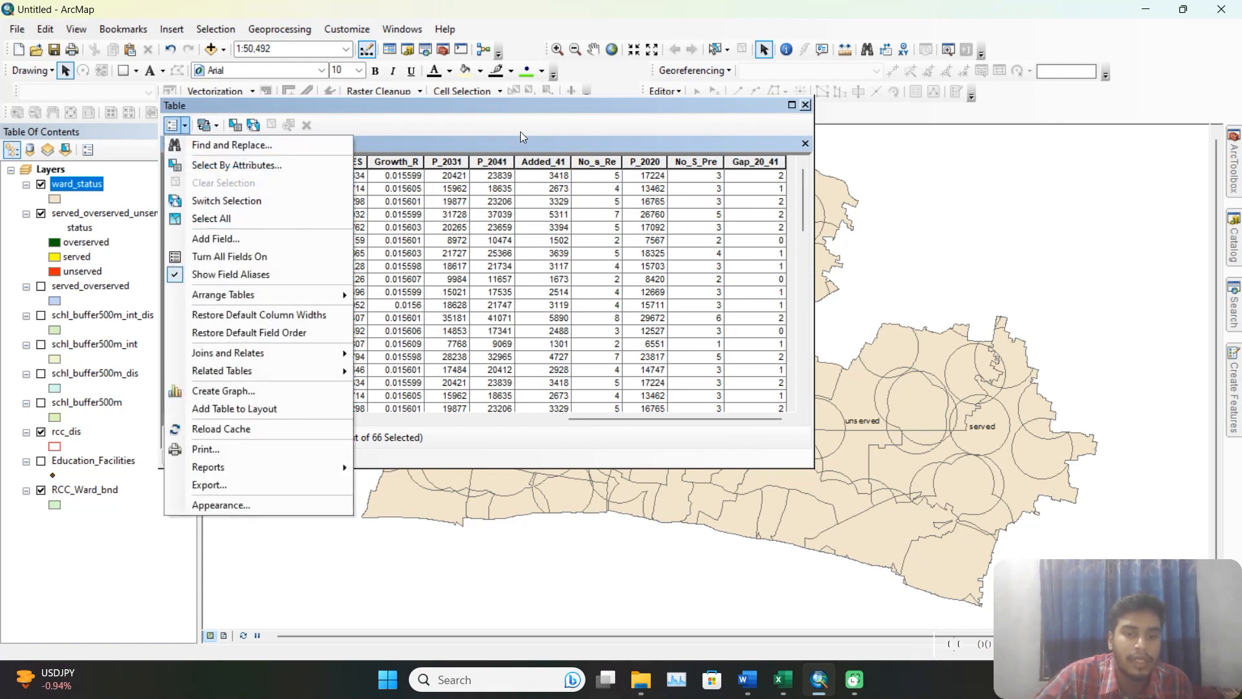
click(520, 132)
click(187, 130)
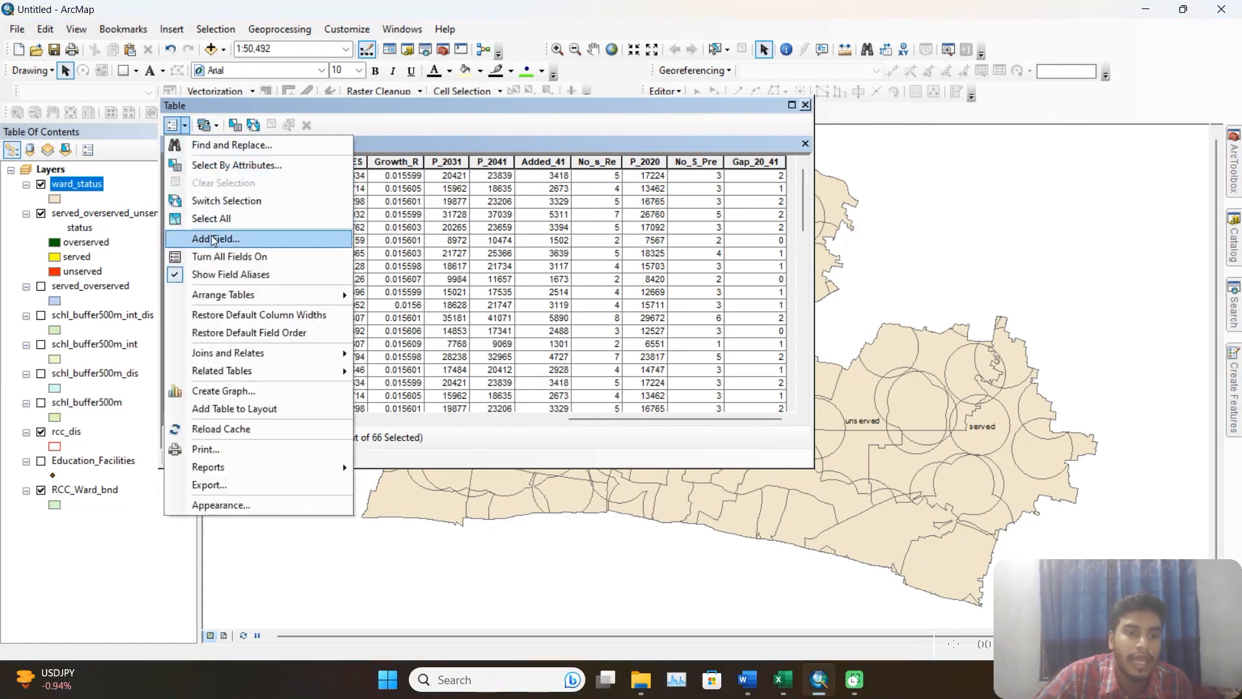
click(298, 238)
text(are)
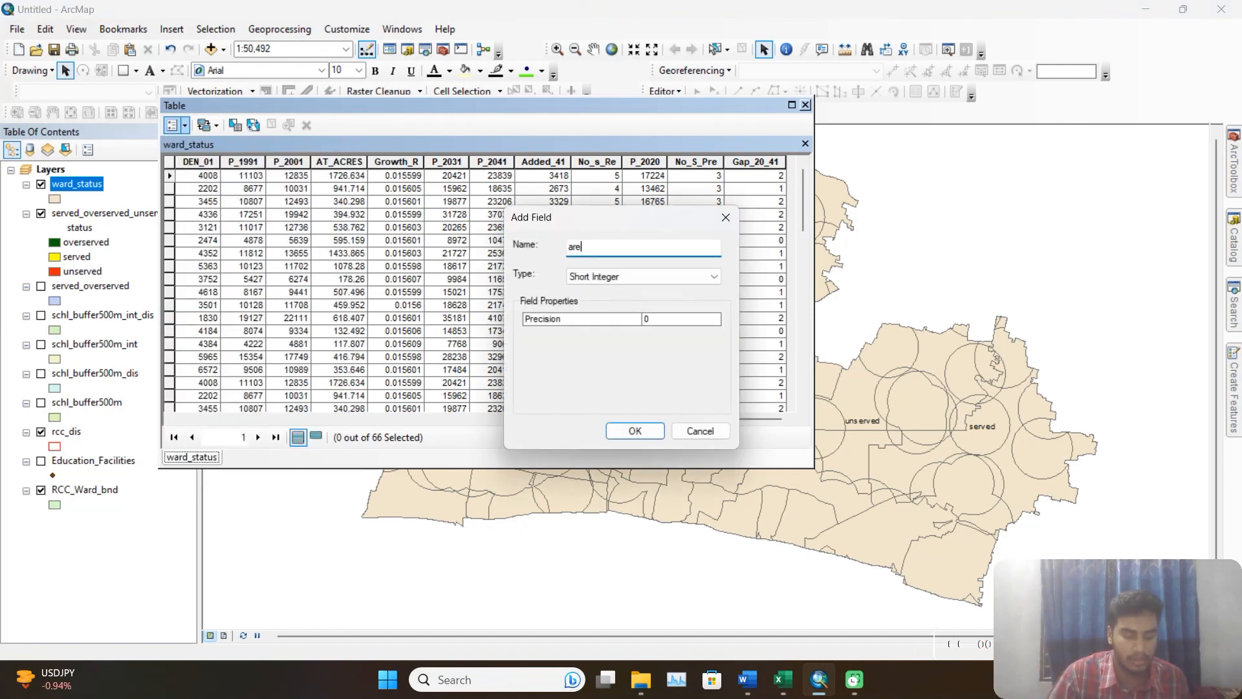
text(a_)
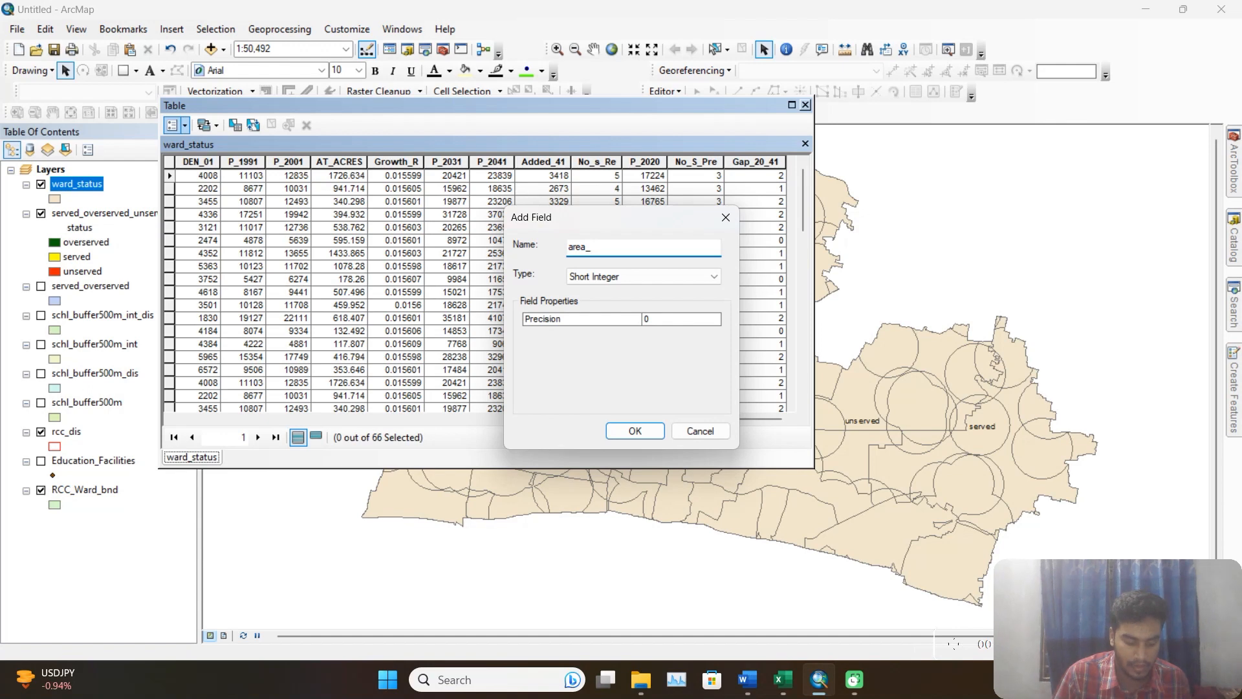
text(sqm)
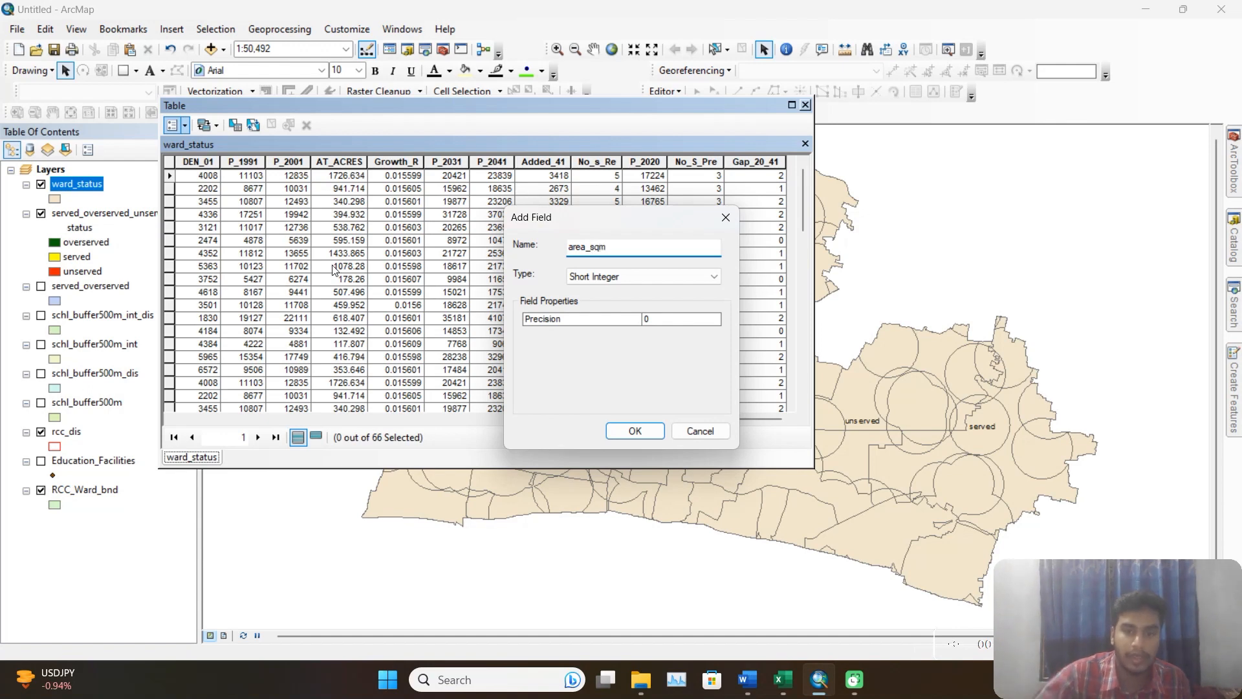
click(602, 277)
click(611, 312)
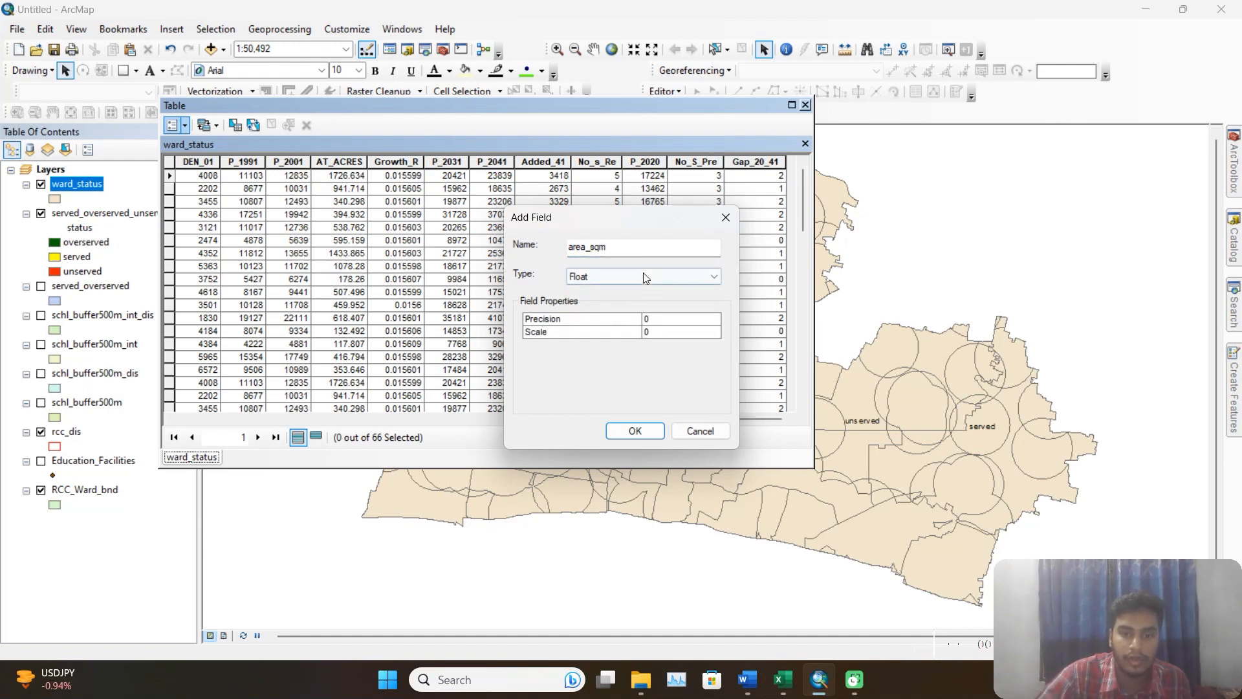
click(647, 276)
click(603, 324)
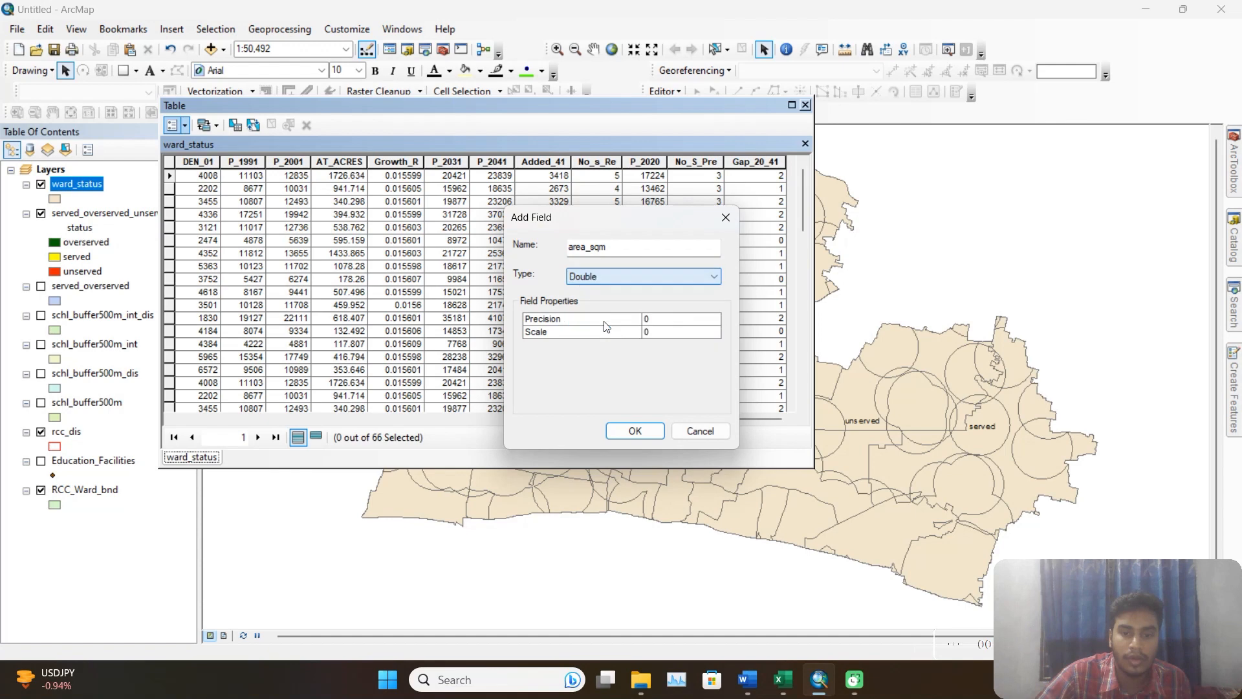
click(636, 431)
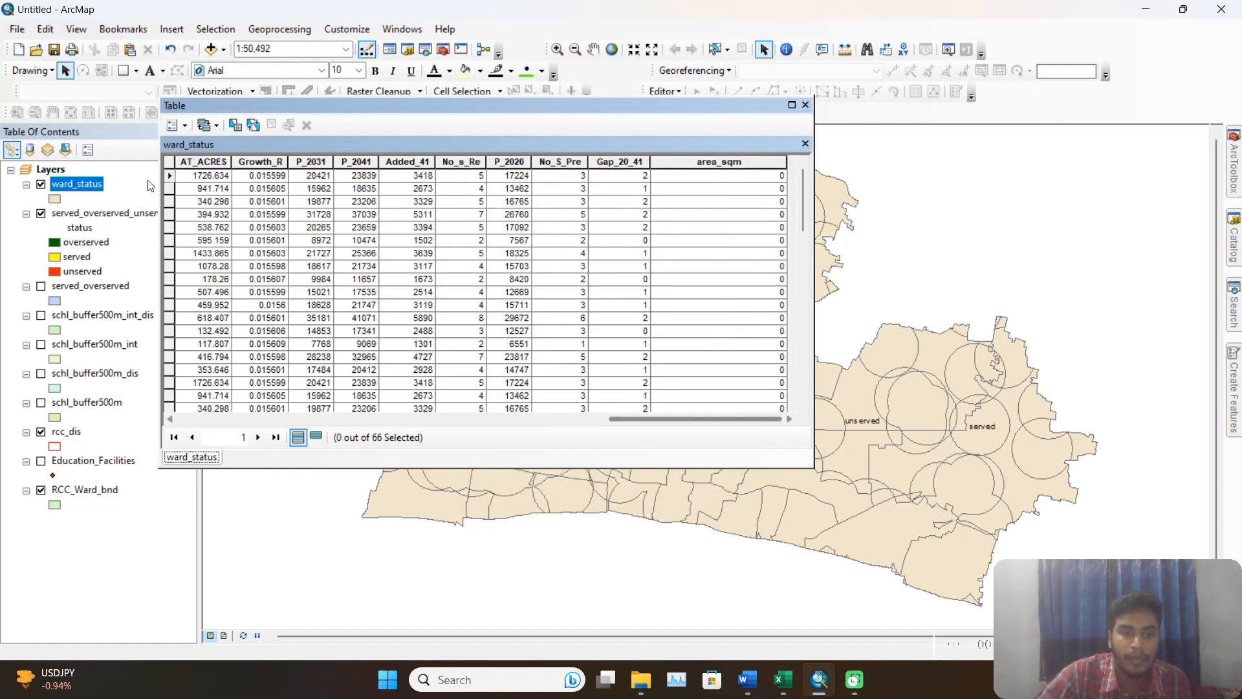
Add a second Double field named area_per2 to the ward_status attribute table.
click(186, 125)
click(197, 239)
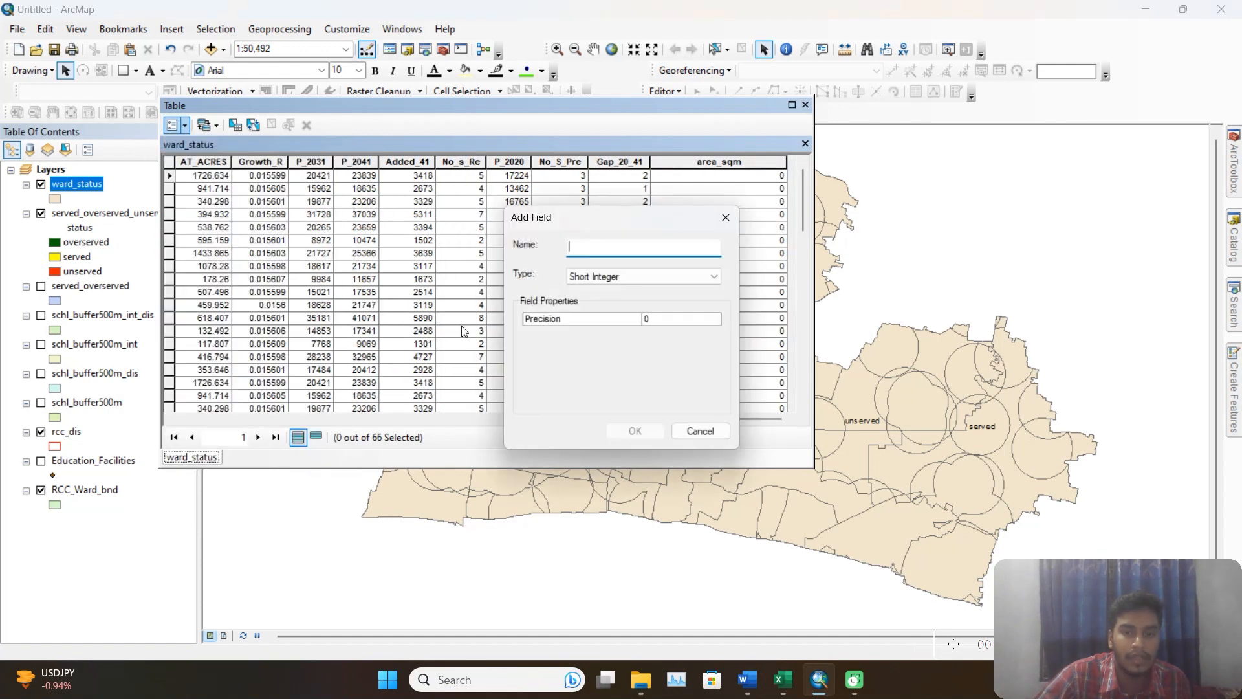
text(area)
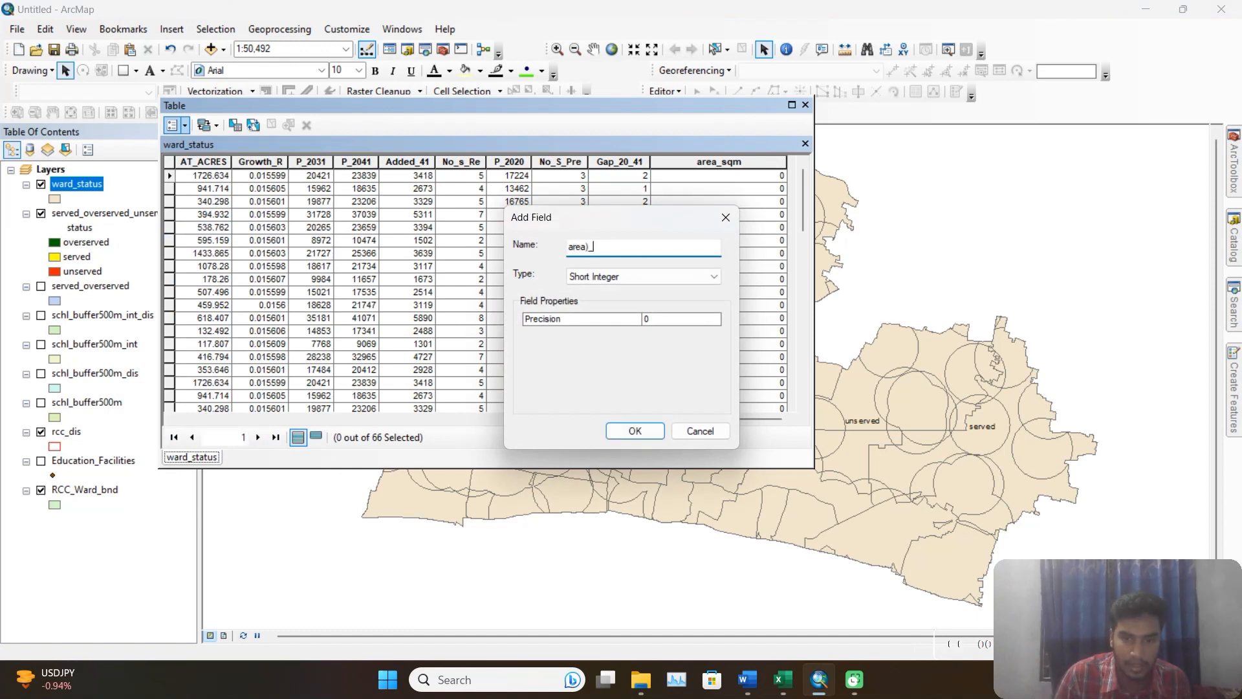
text(_per)
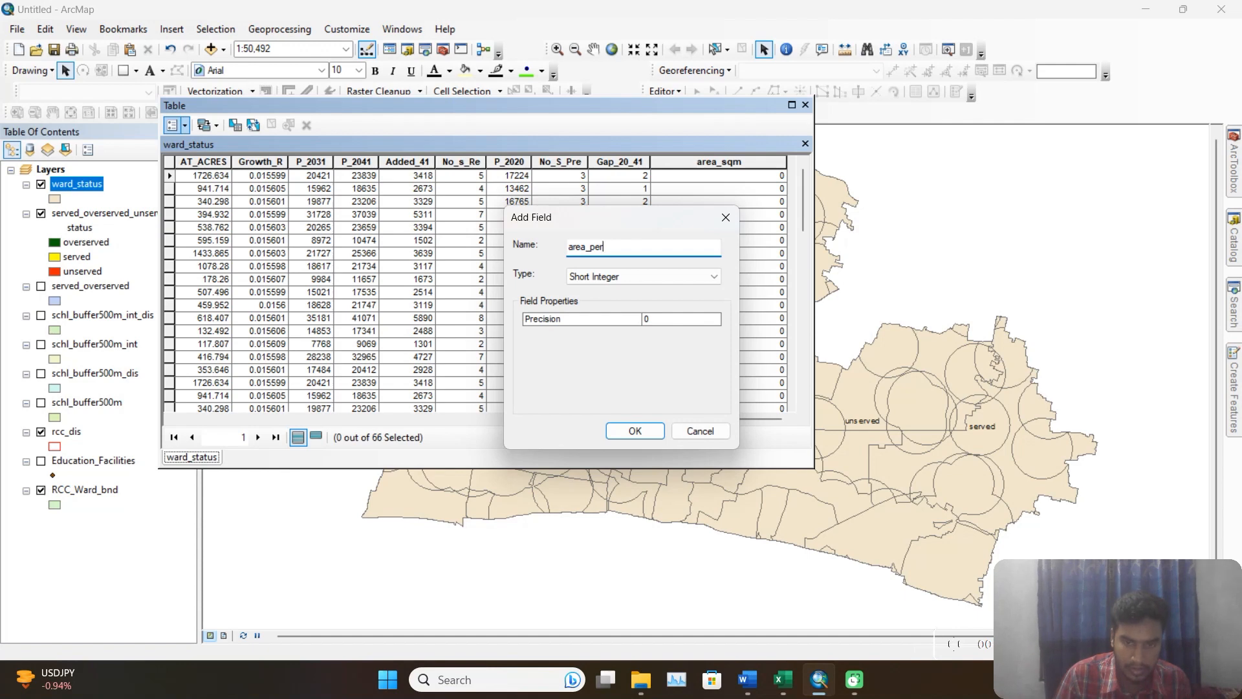
text(2)
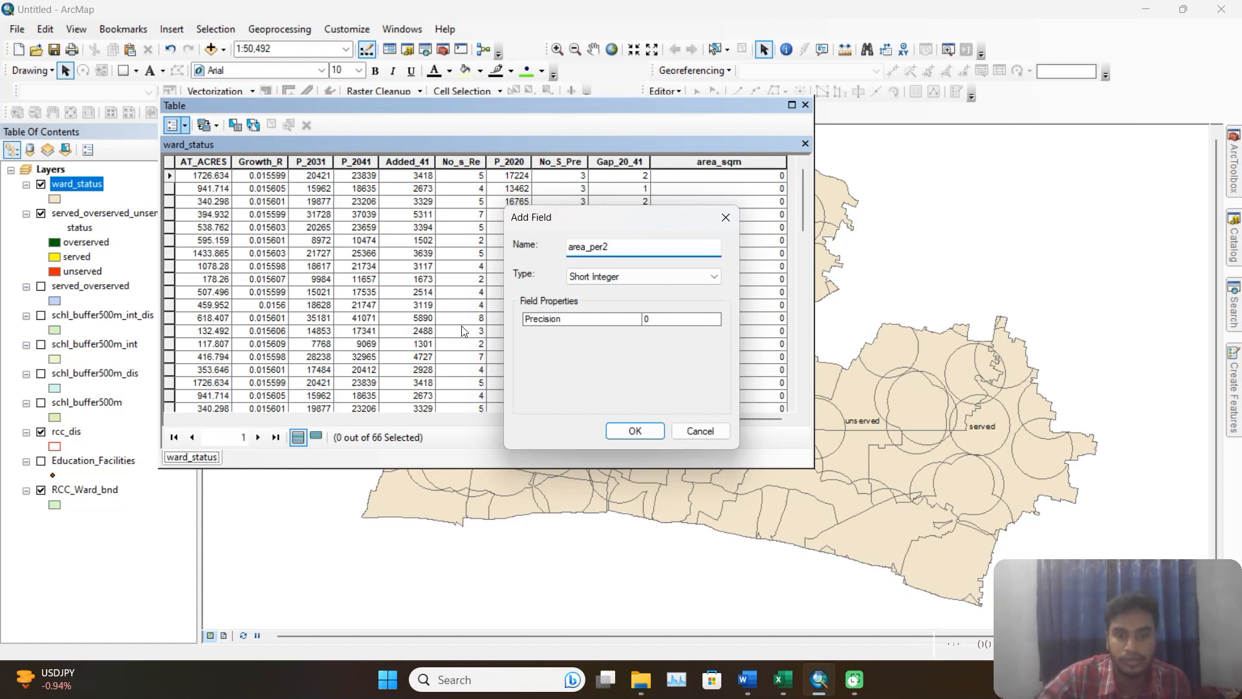
click(602, 281)
click(620, 323)
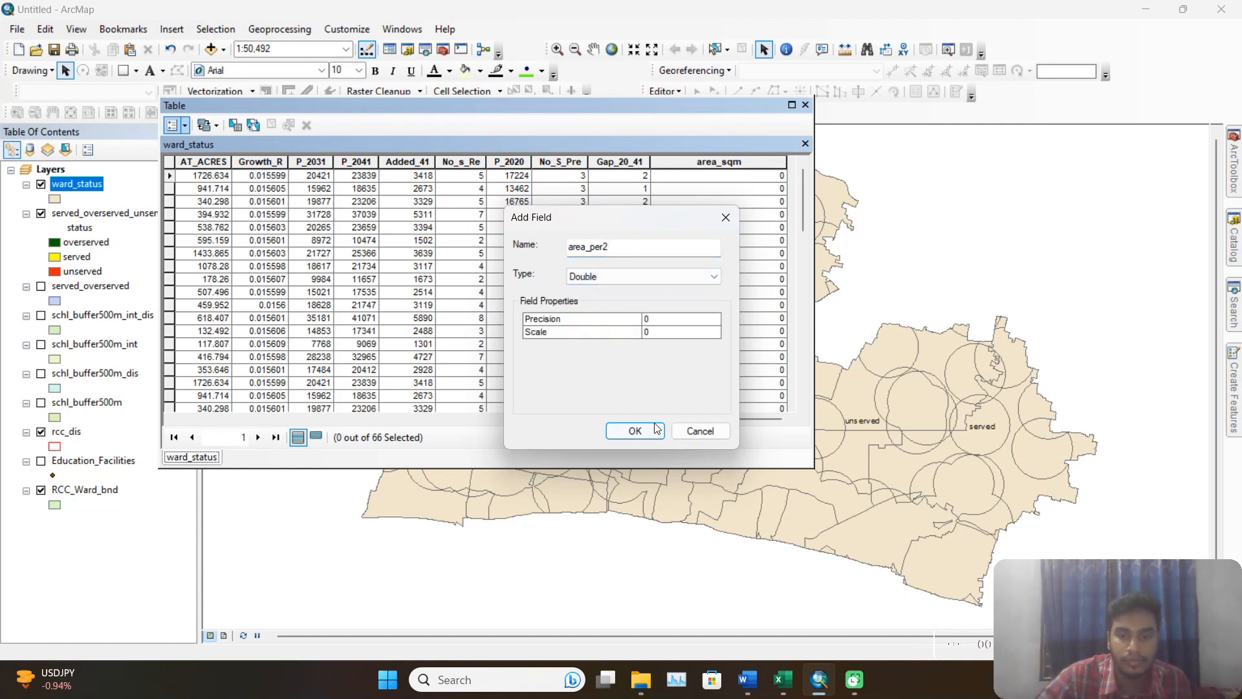
click(635, 431)
Calculate the geometry of the area_sqm field as Area in Square Meters, using the data source's coordinate system.
right_click(742, 163)
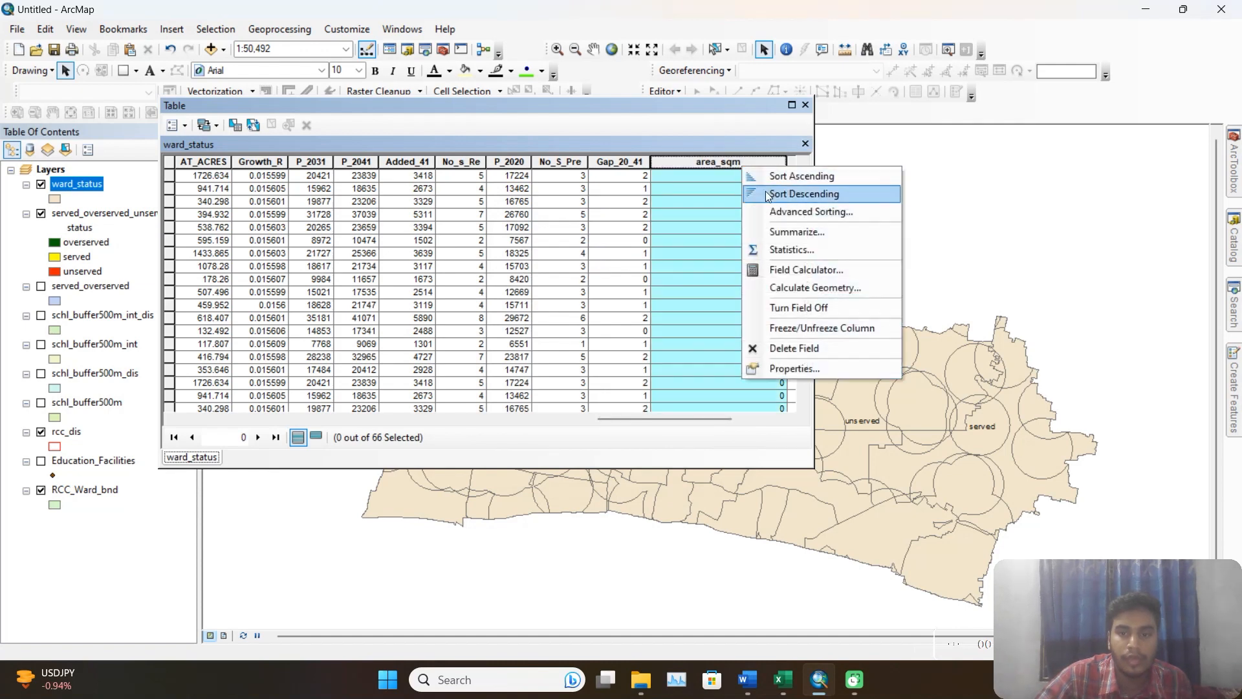
click(819, 292)
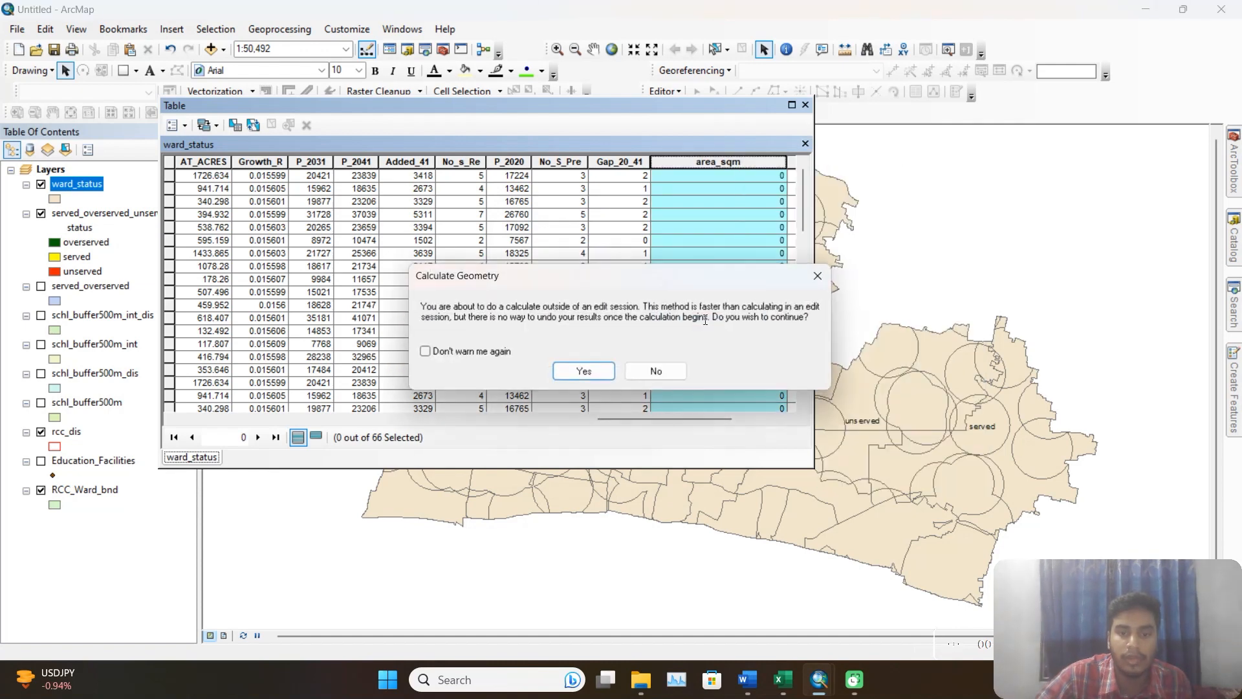
click(590, 370)
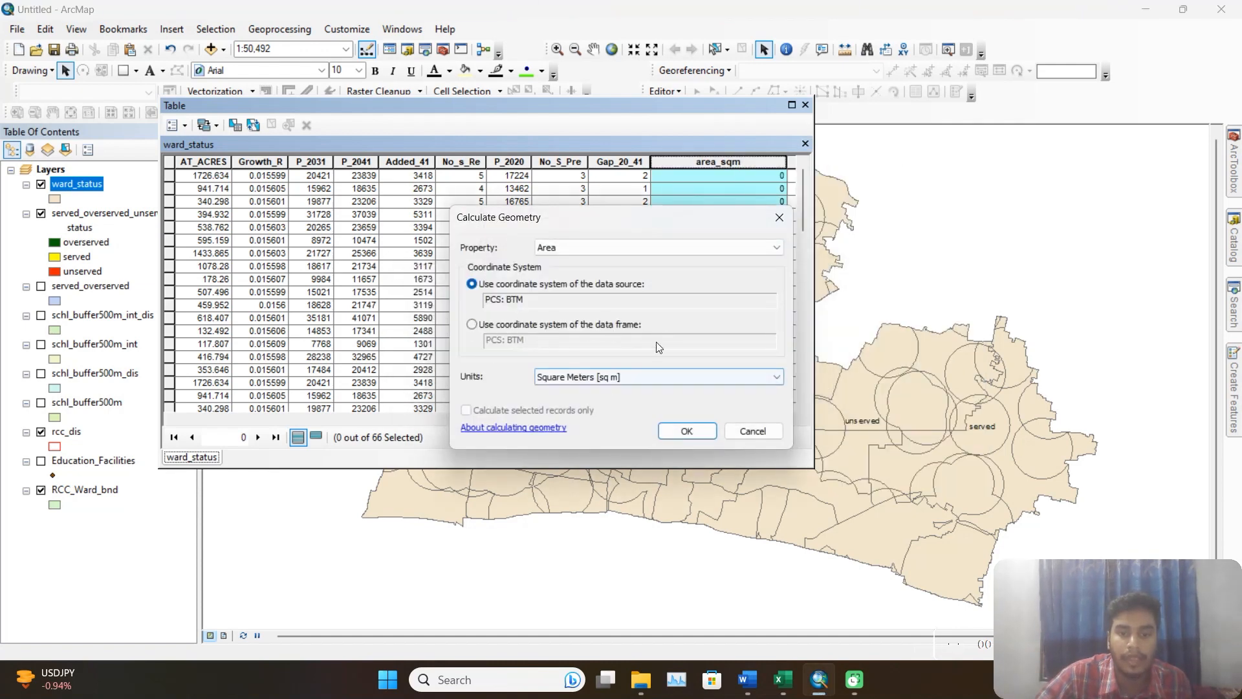
click(687, 431)
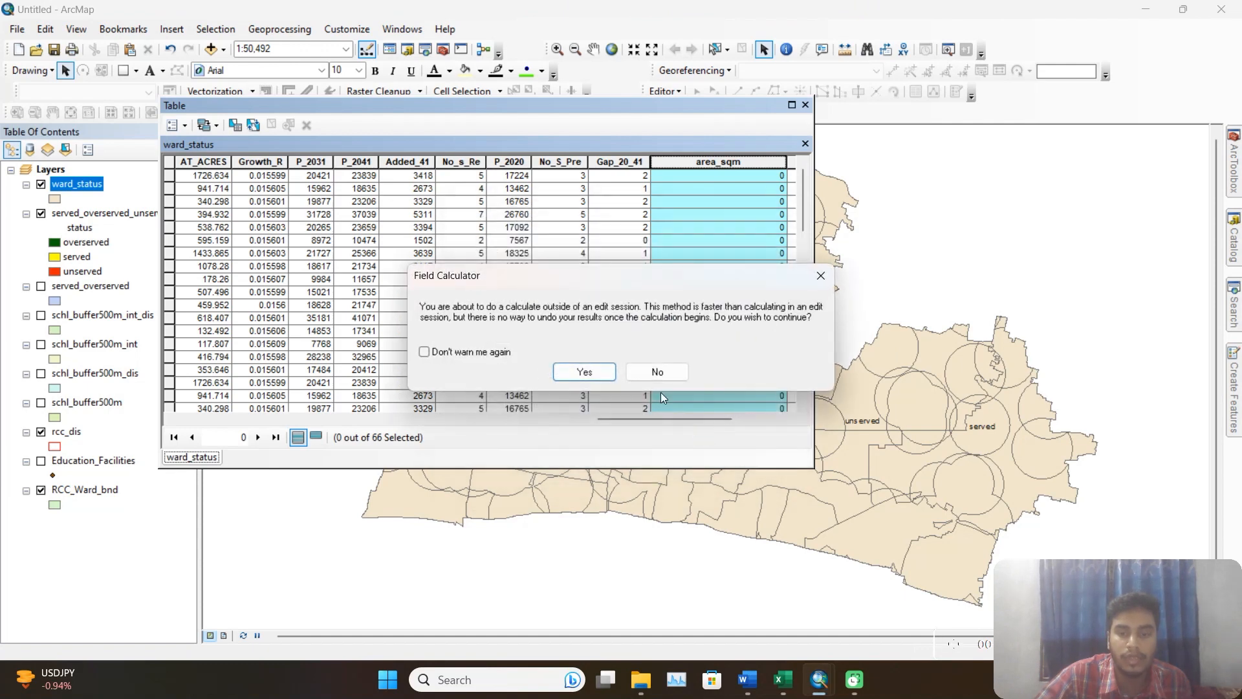
click(590, 370)
Open the statistics of the area_sqm field, copy the Sum value and close the statistics.
drag(720, 419, 771, 419)
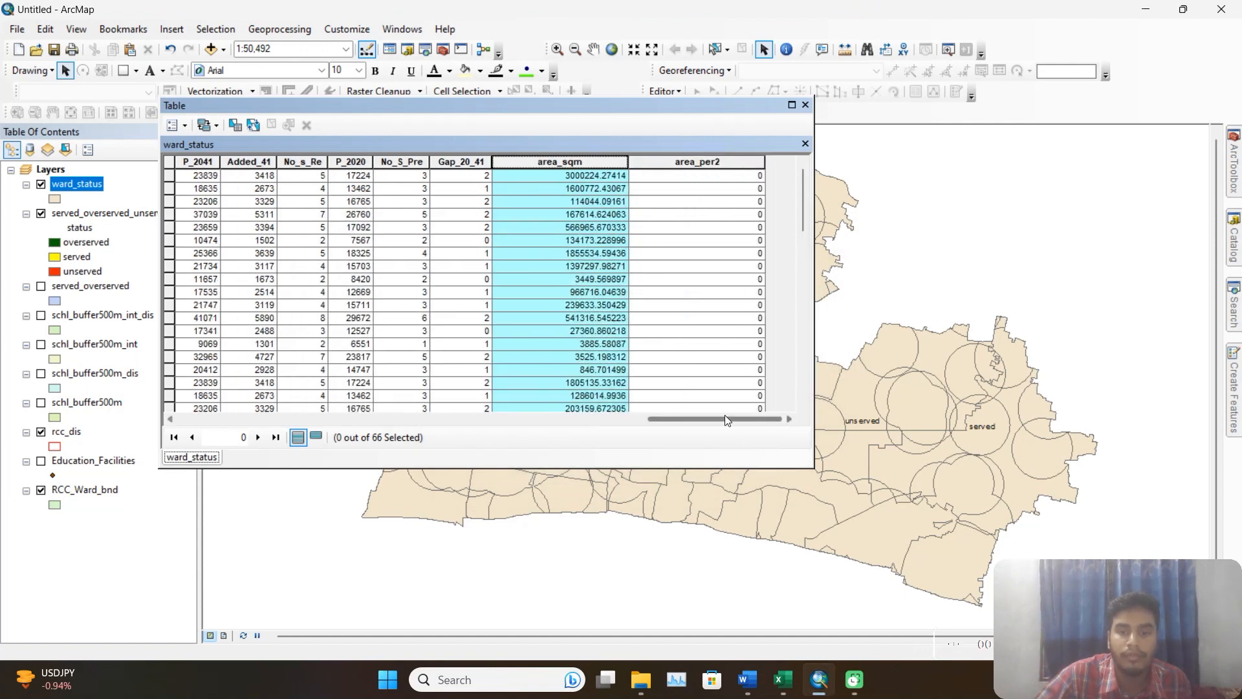
right_click(595, 167)
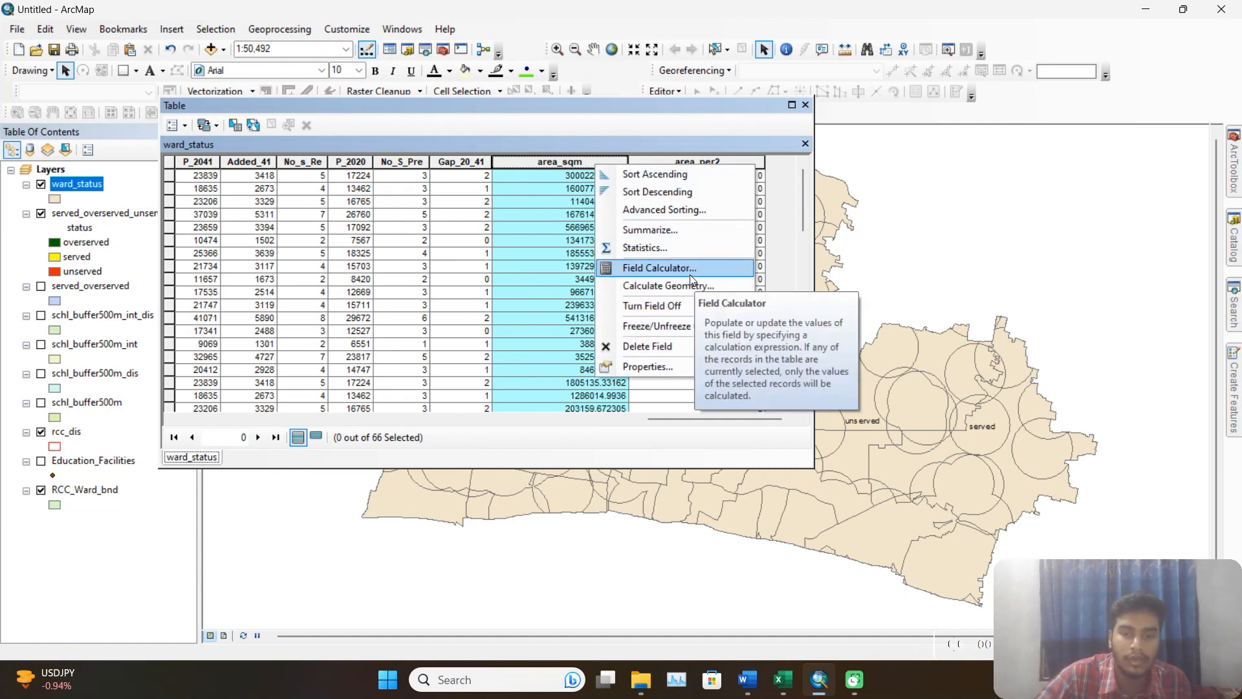
click(660, 248)
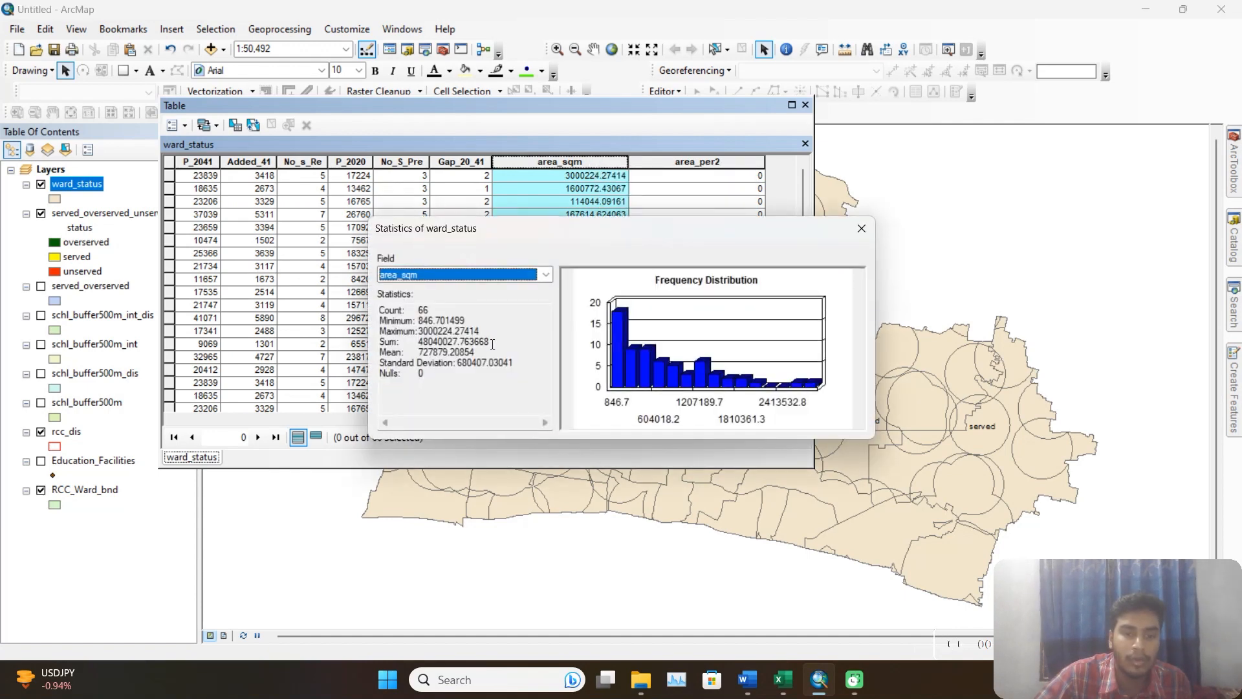
drag(492, 344, 422, 343)
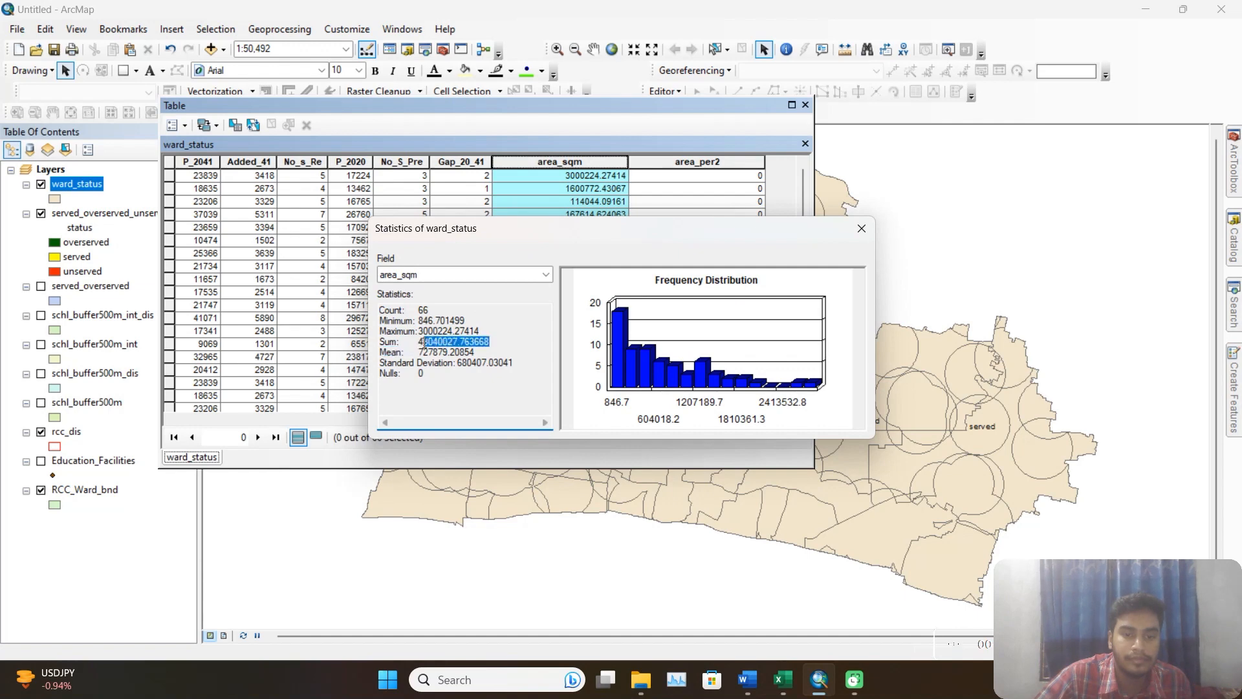
click(861, 228)
Calculate the area_per2 field with the expression ( [area_sqm] /48040027.763668) *100.
right_click(696, 163)
click(758, 269)
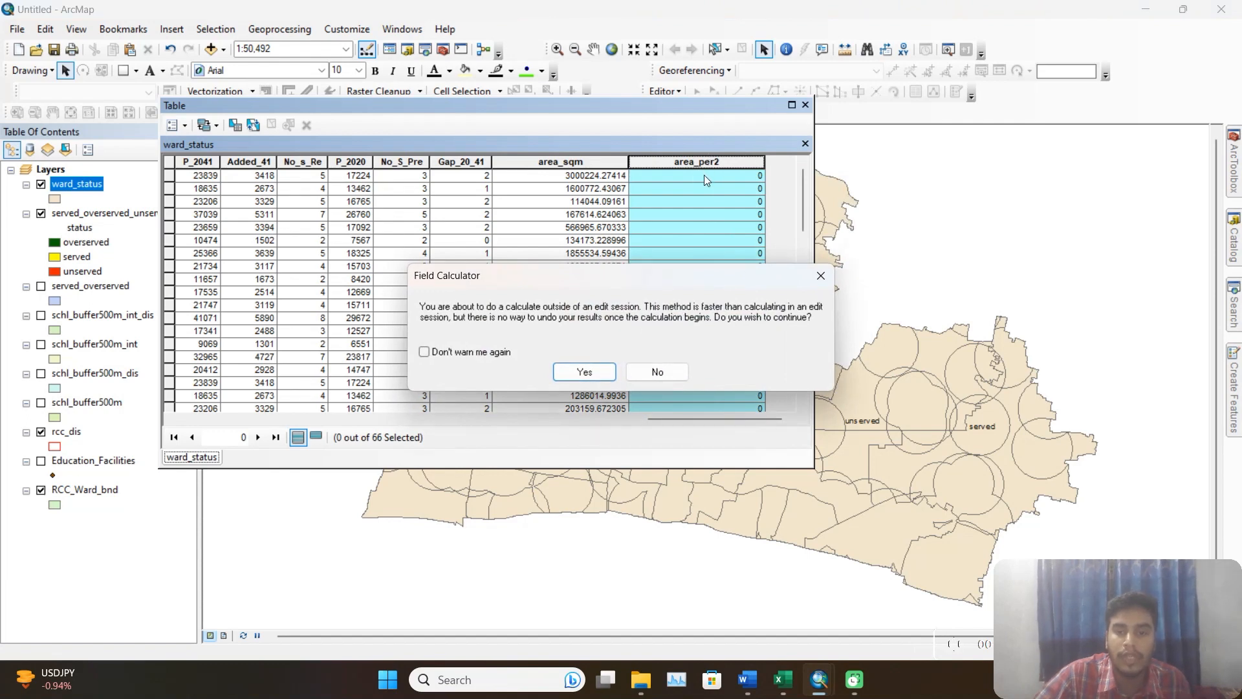
click(584, 372)
click(503, 391)
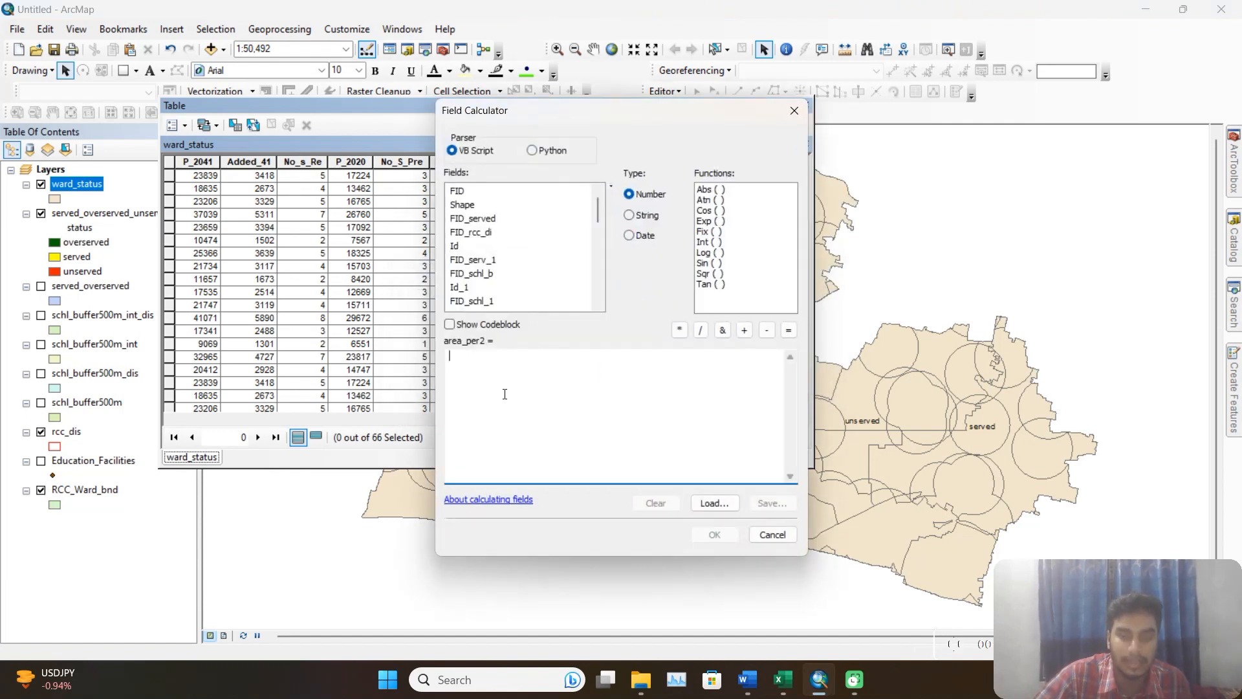
text(()
scroll(511, 285, down, 5)
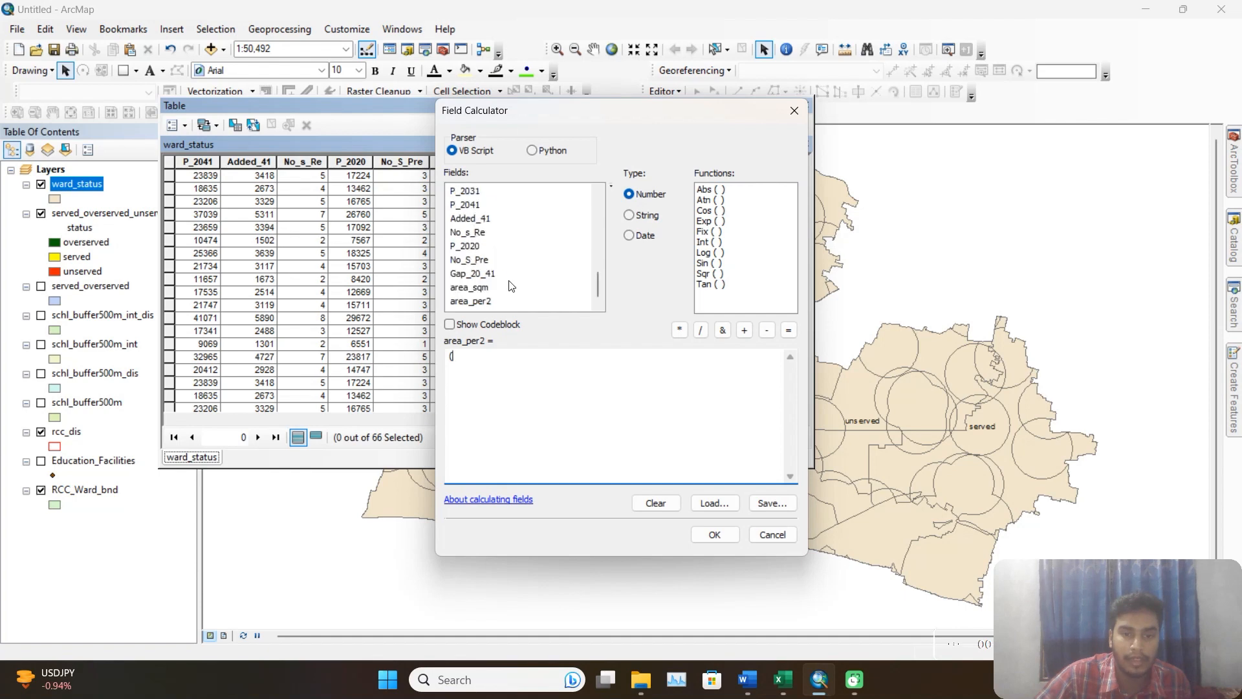
double_click(474, 288)
click(701, 332)
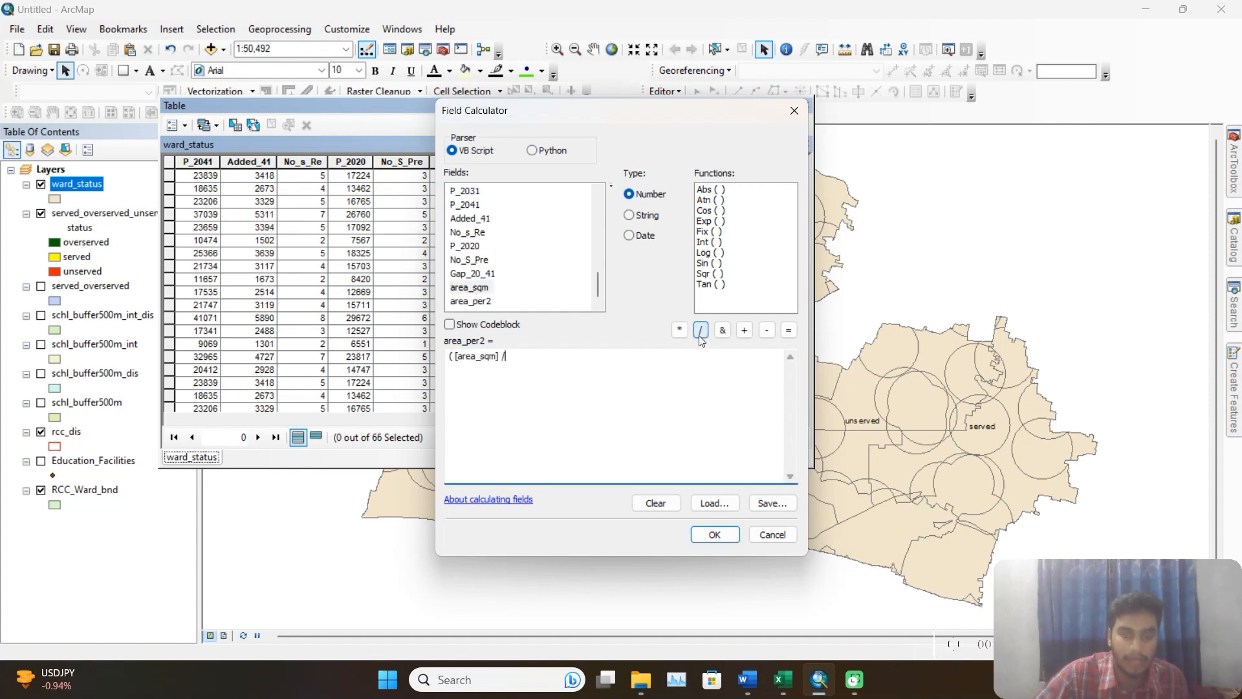
text(48040027.763668)
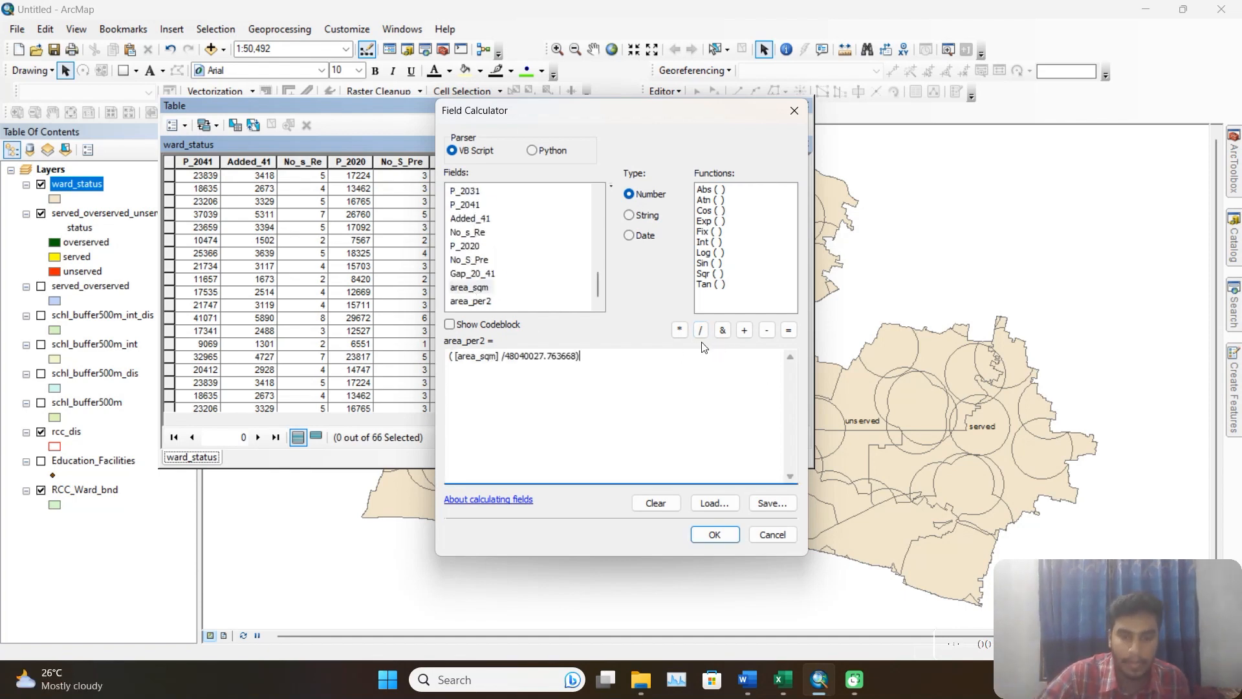
text())
click(679, 330)
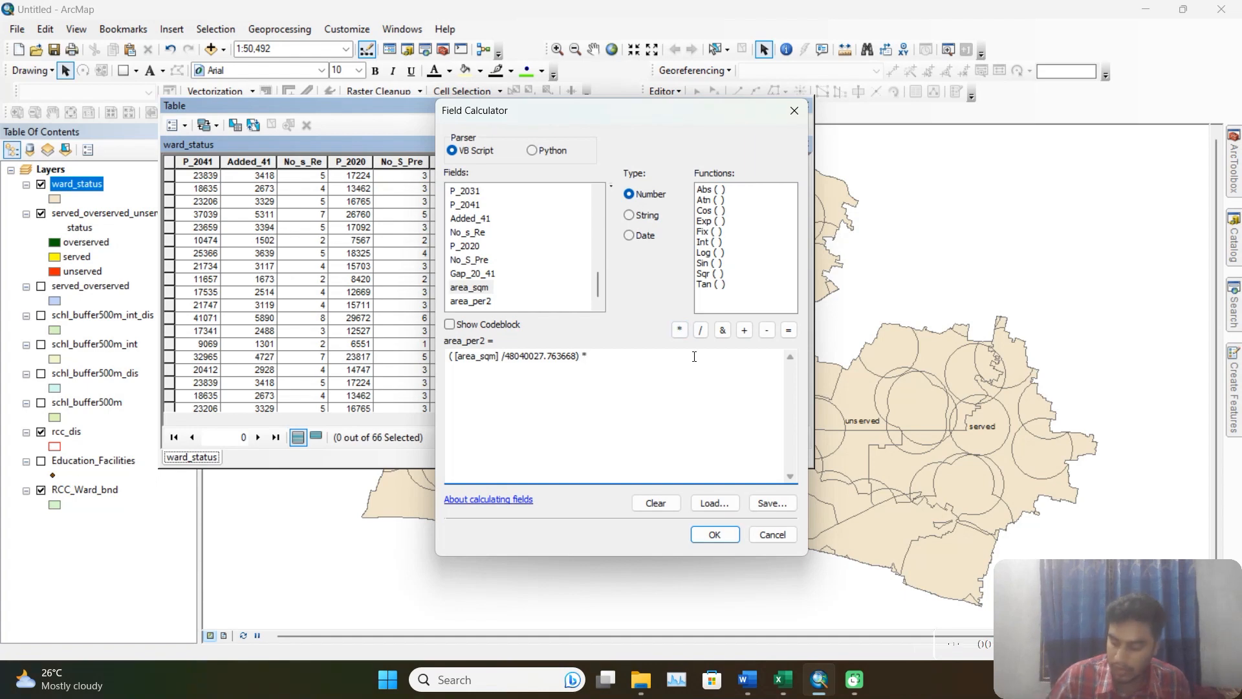
text(100)
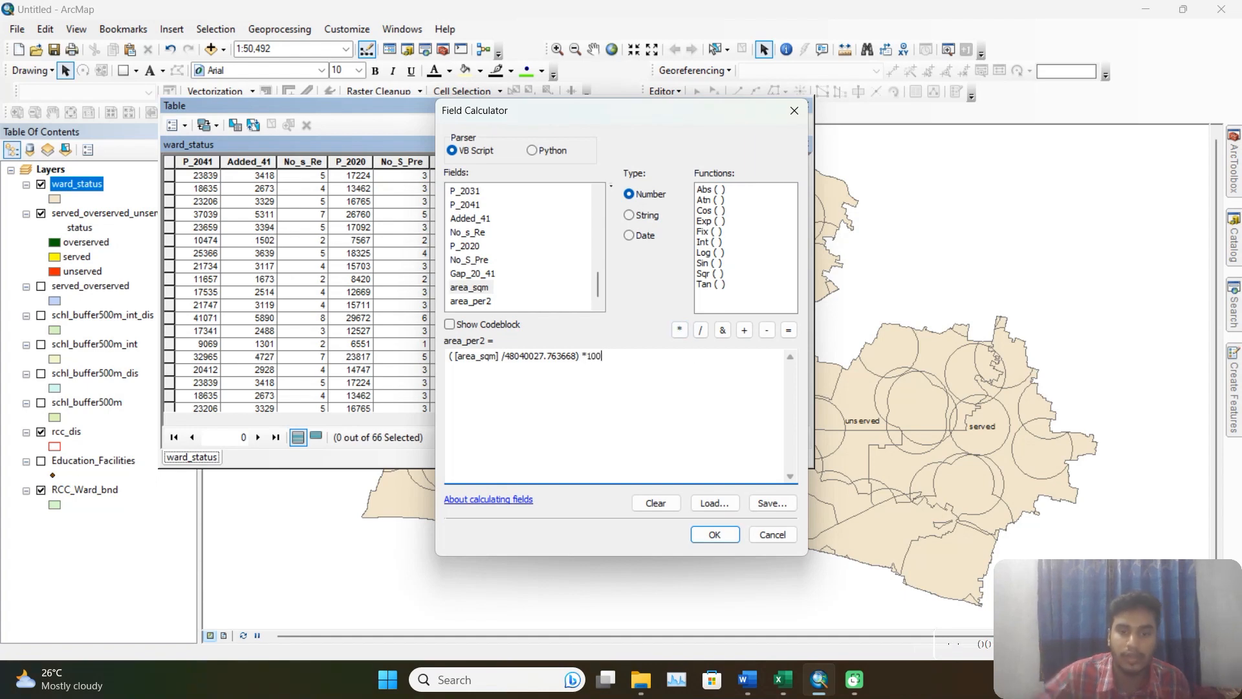
click(714, 534)
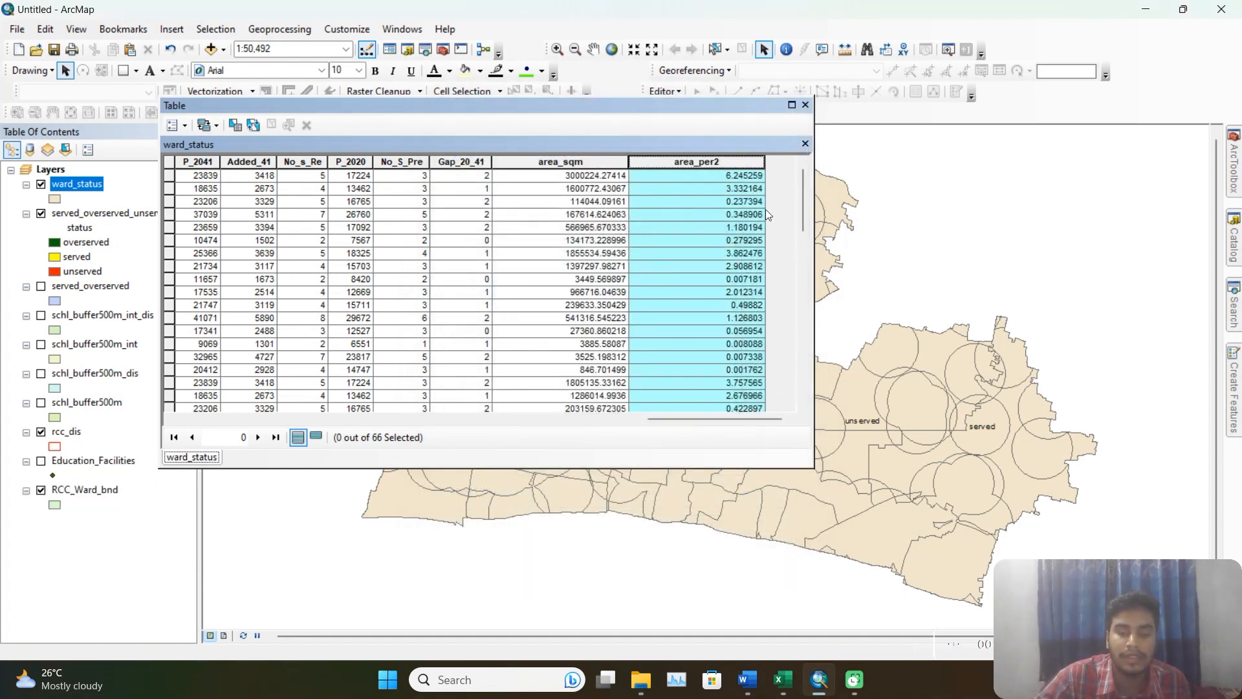
Select and copy all records of the ward_status table, and paste them at cell A1 of the blank Excel workbook.
click(774, 318)
mouse_move(766, 417)
mouse_down()
mouse_move(688, 420)
mouse_move(770, 418)
mouse_up()
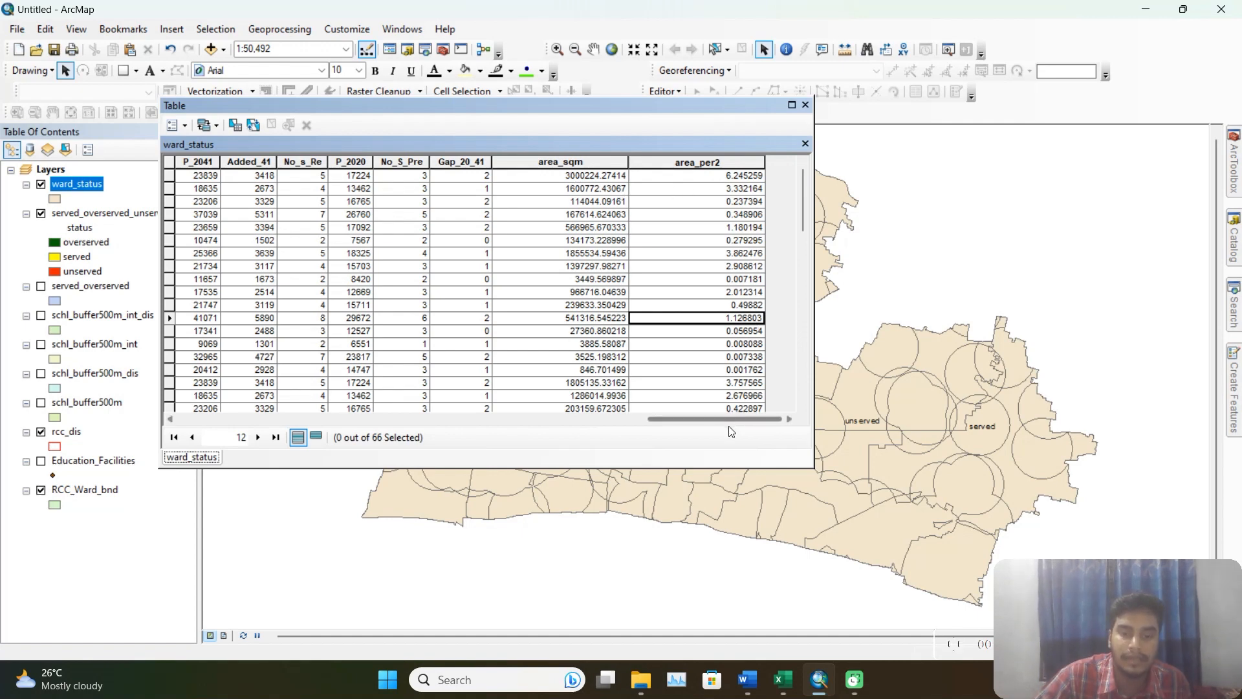
drag(730, 418, 238, 421)
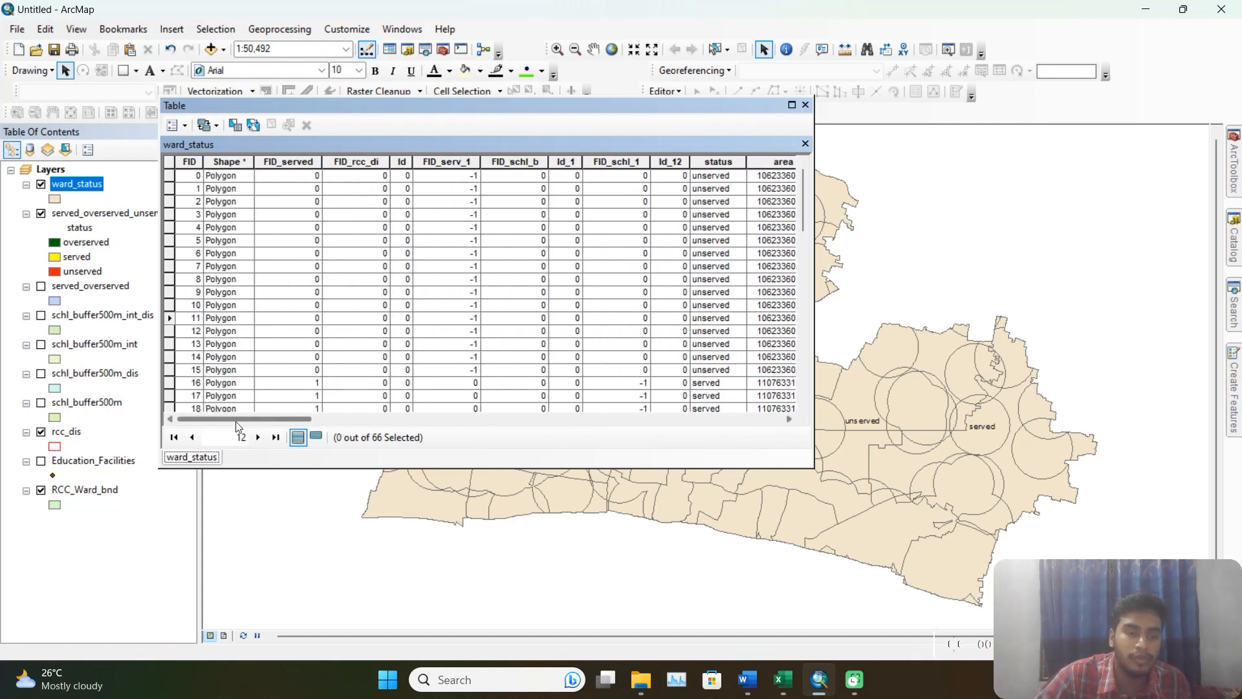
click(168, 166)
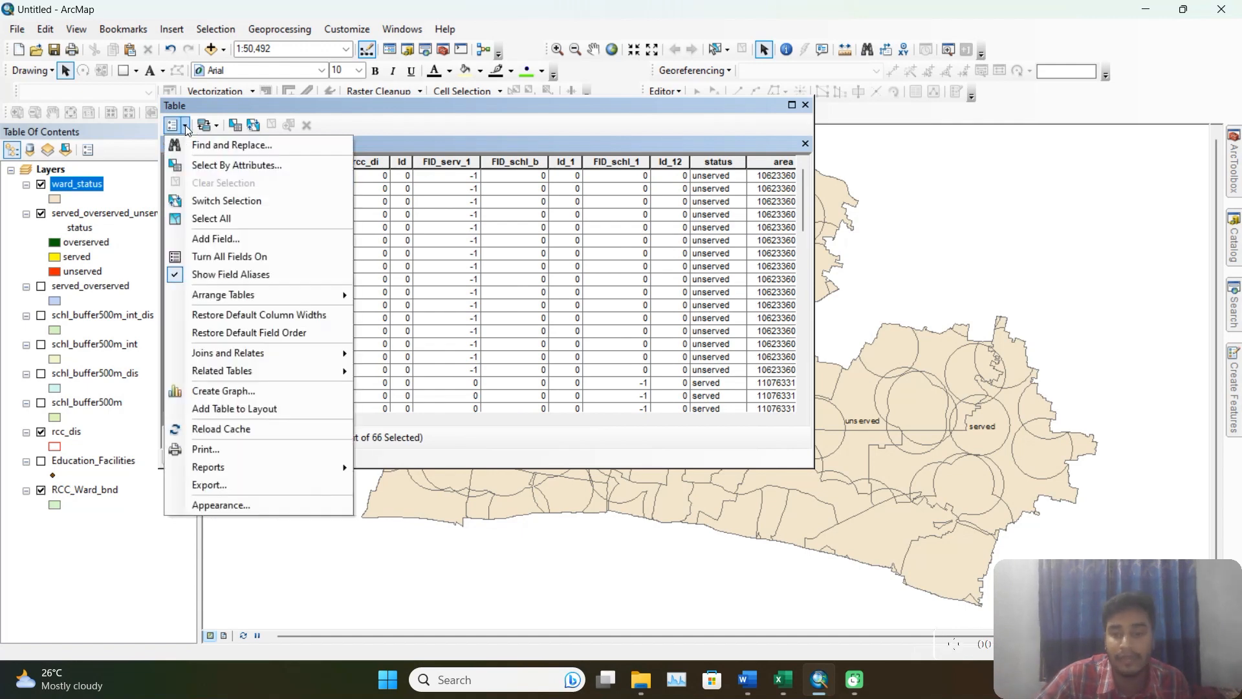
click(235, 223)
right_click(169, 216)
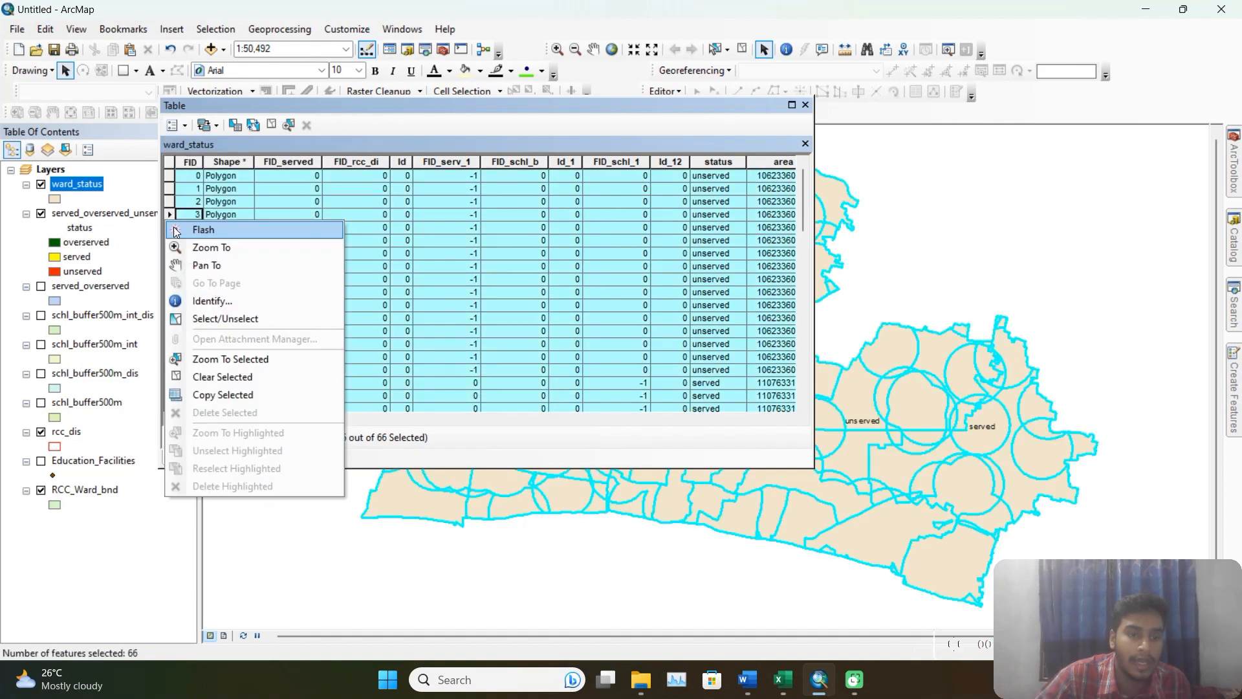
click(223, 398)
click(783, 680)
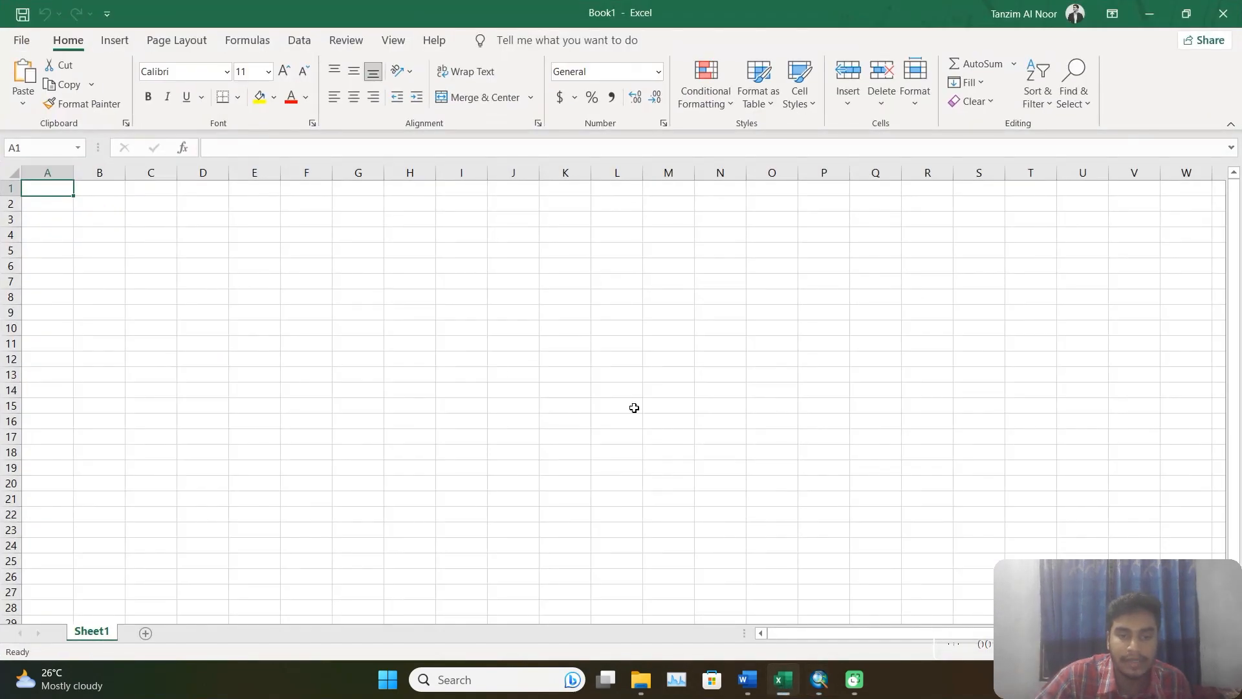
key(ctrl+v)
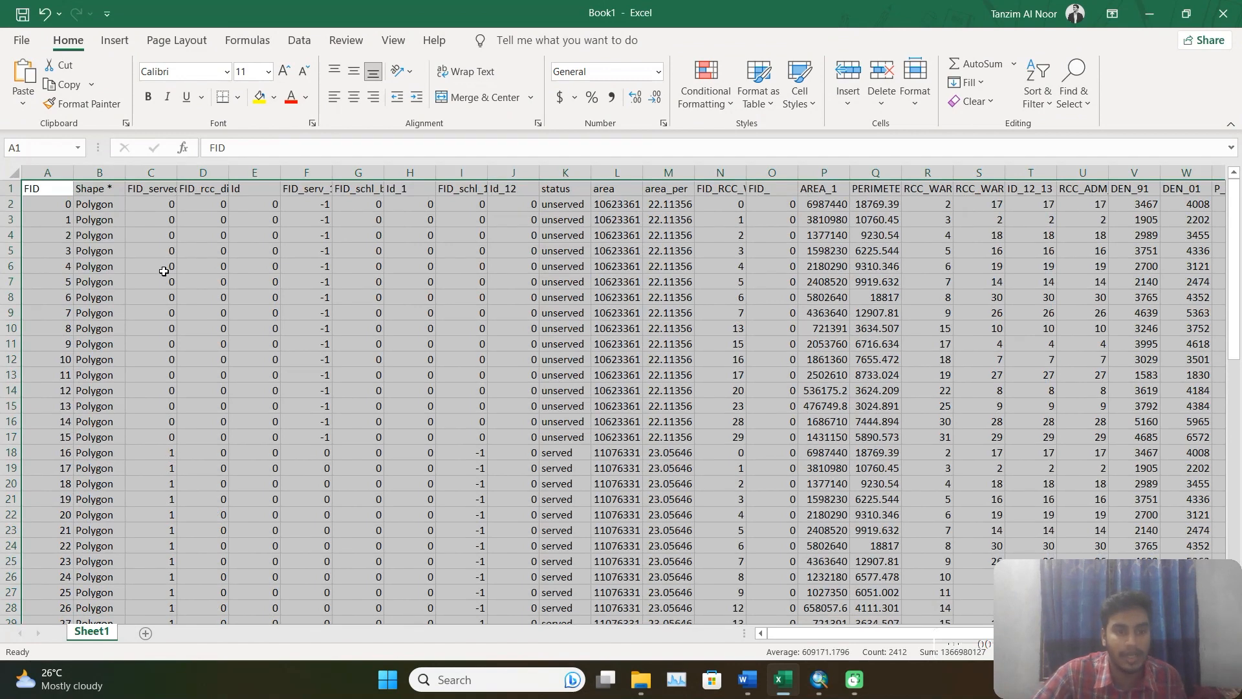
Create a PivotTable from range A1:AJ67 of Sheet1, placed in the existing worksheet at cell AK5.
click(123, 47)
click(34, 98)
click(64, 128)
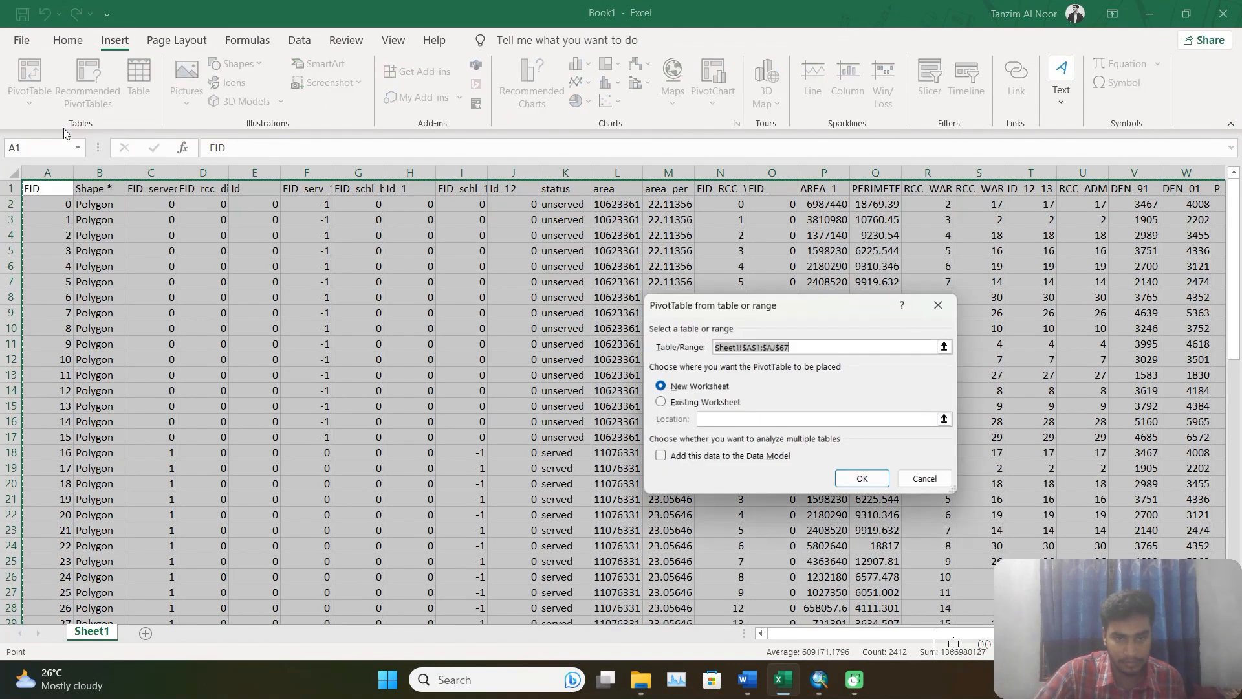
drag(863, 637, 938, 642)
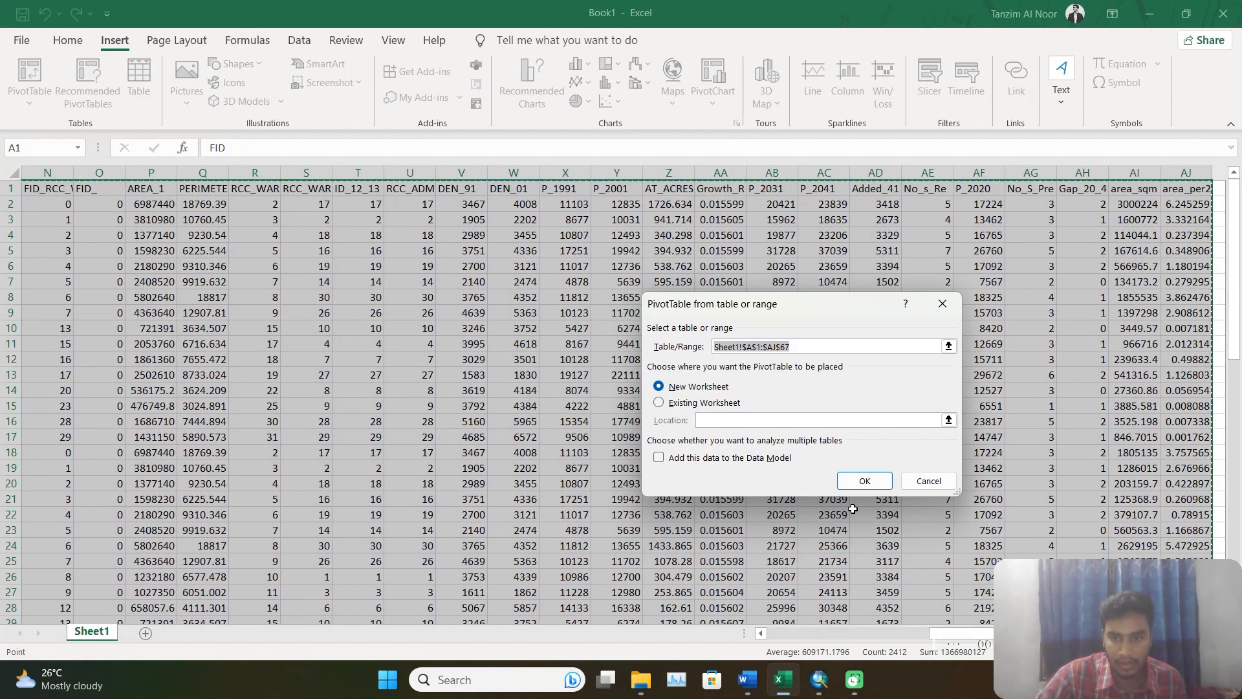
click(718, 402)
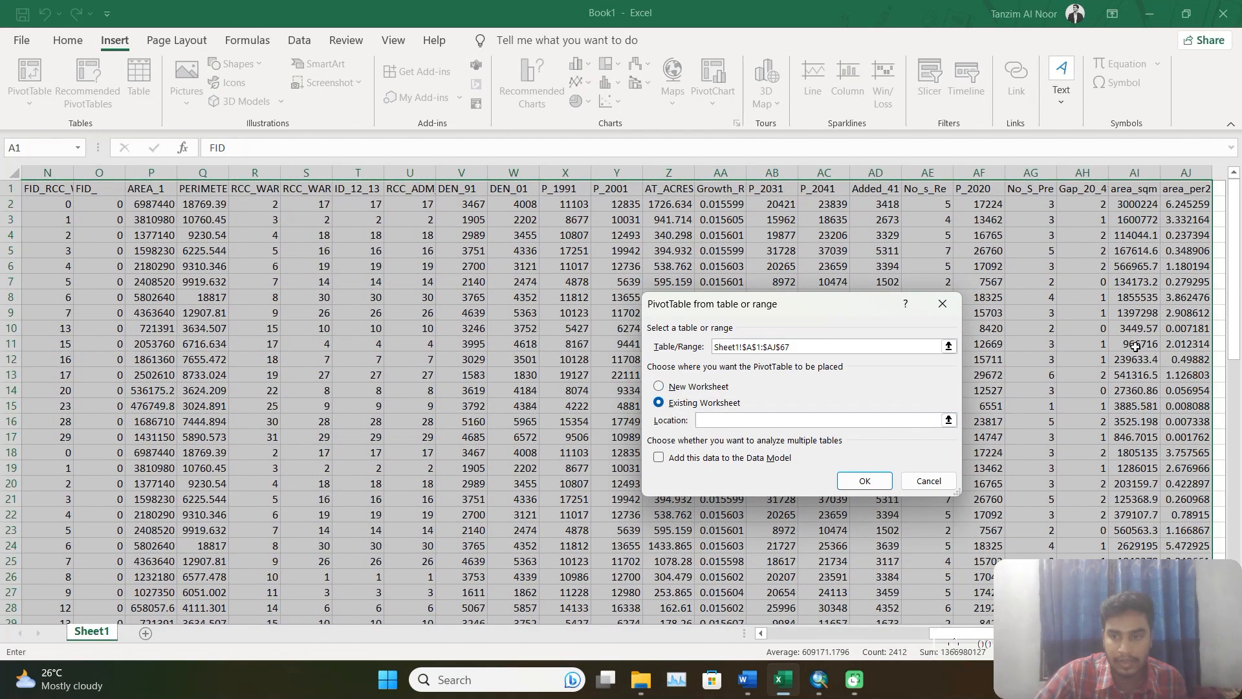
click(1220, 254)
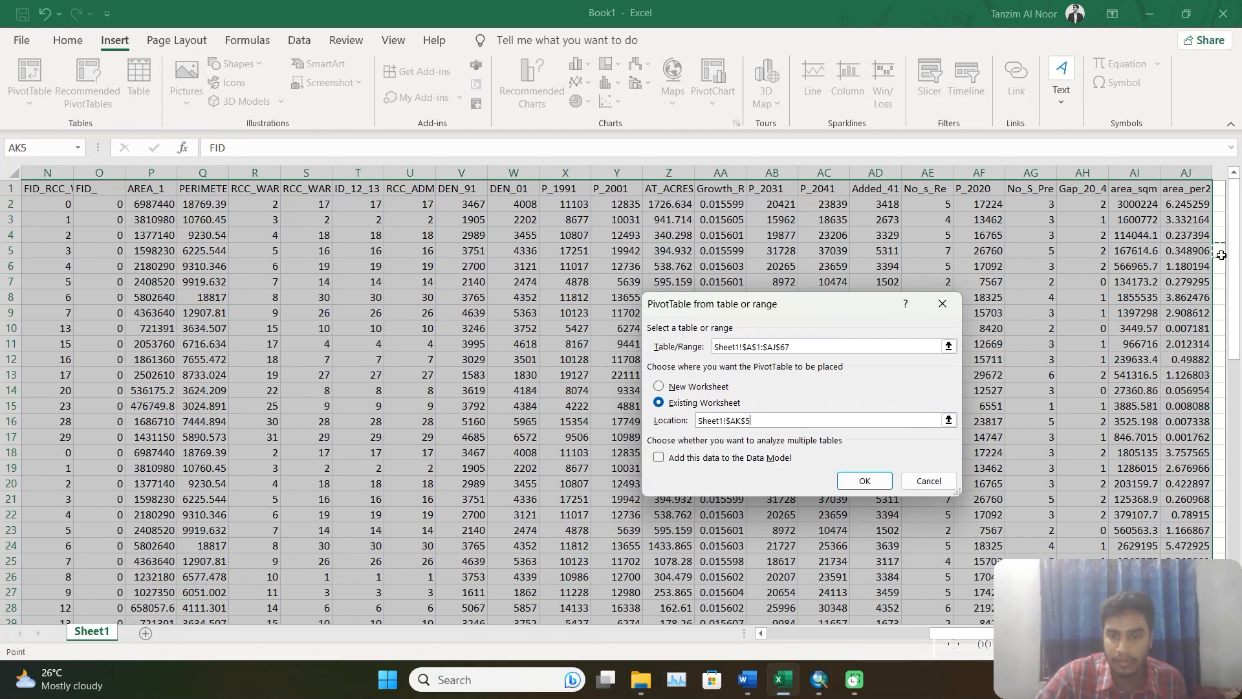
click(887, 480)
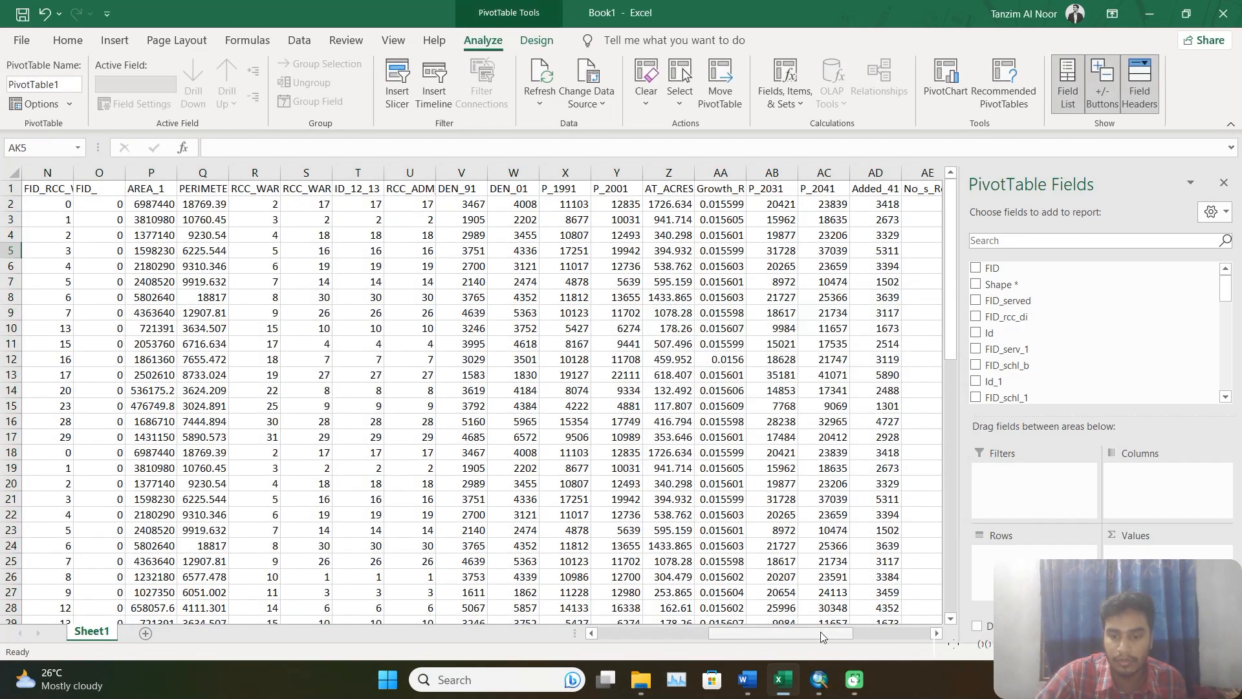
Add area_per2 to the PivotTable's values as a sum and status to its columns.
drag(820, 632, 909, 637)
scroll(1088, 350, down, 10)
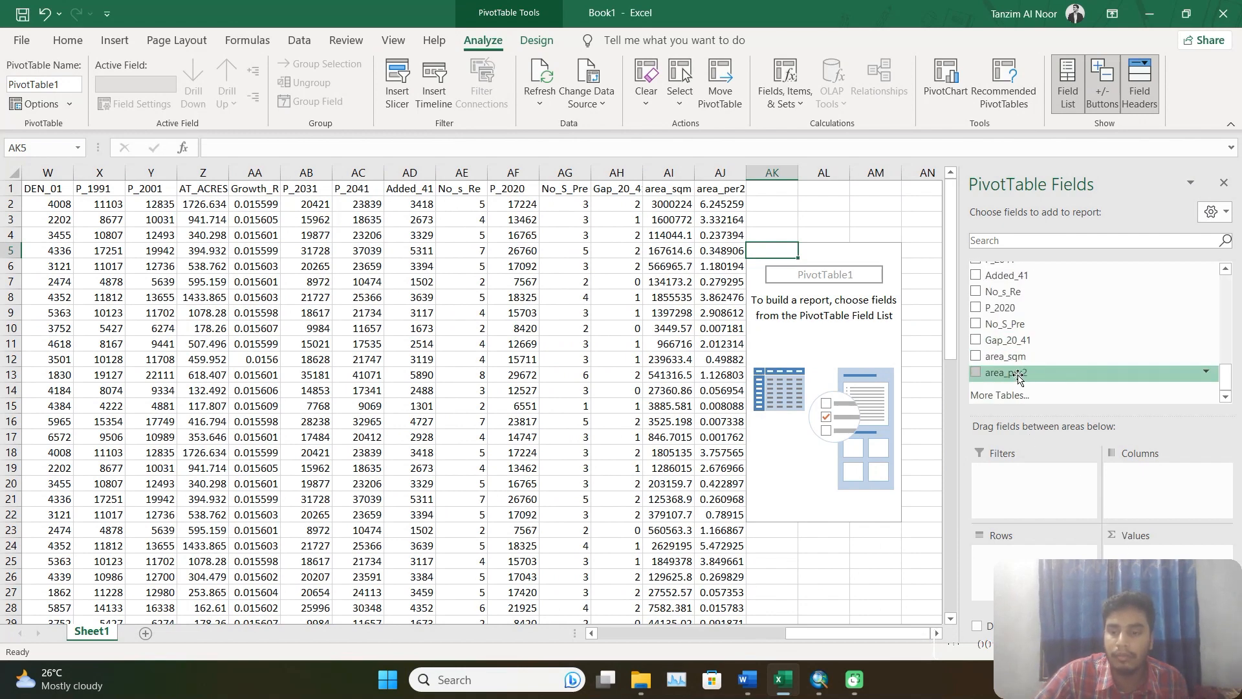
drag(1018, 379, 1135, 550)
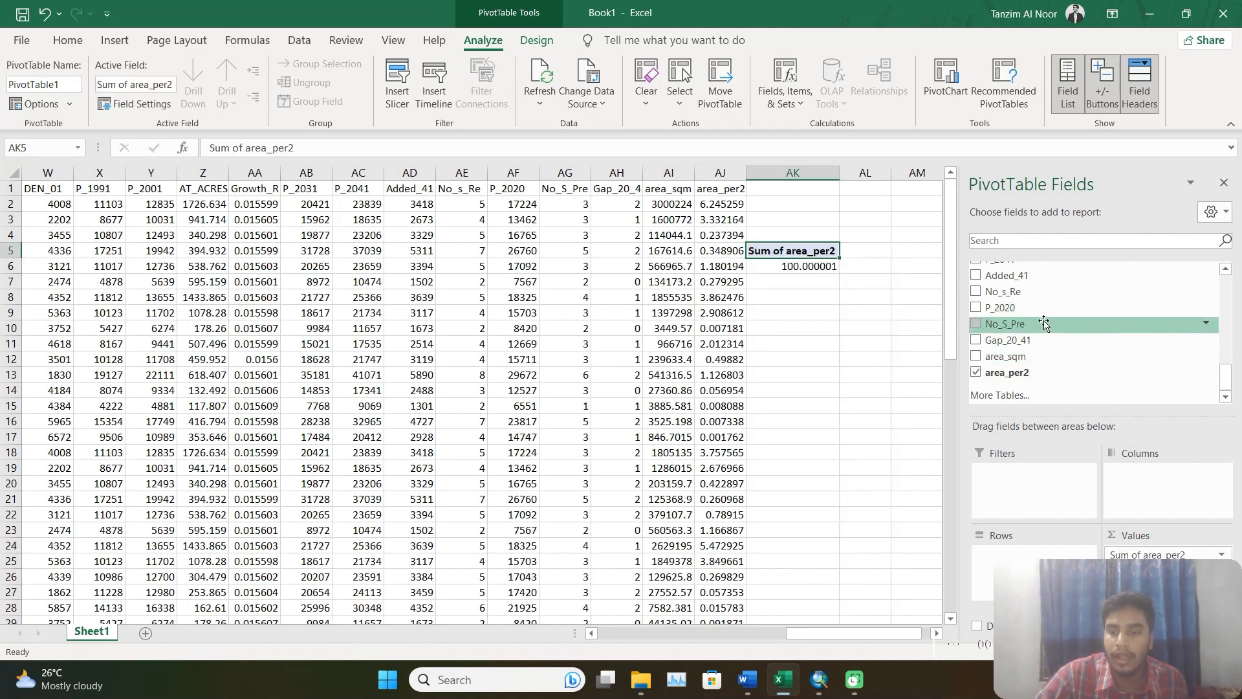
scroll(1026, 320, up, 10)
scroll(1026, 320, down, 2)
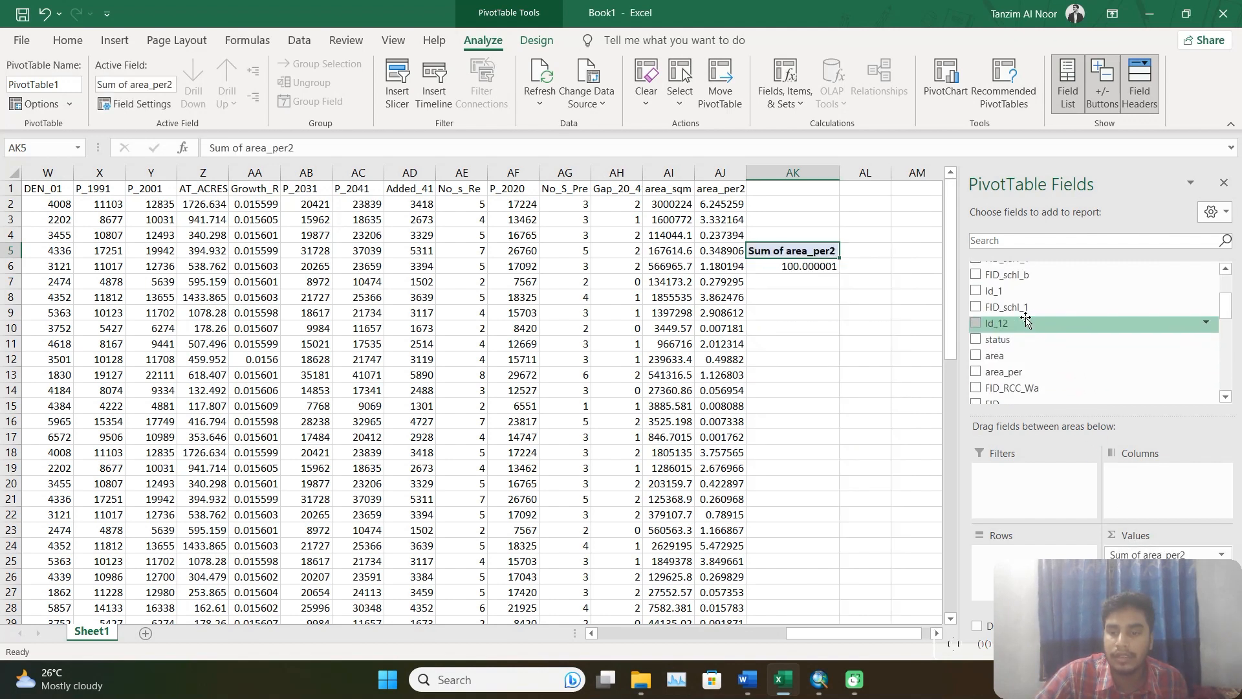
drag(1010, 339, 1138, 476)
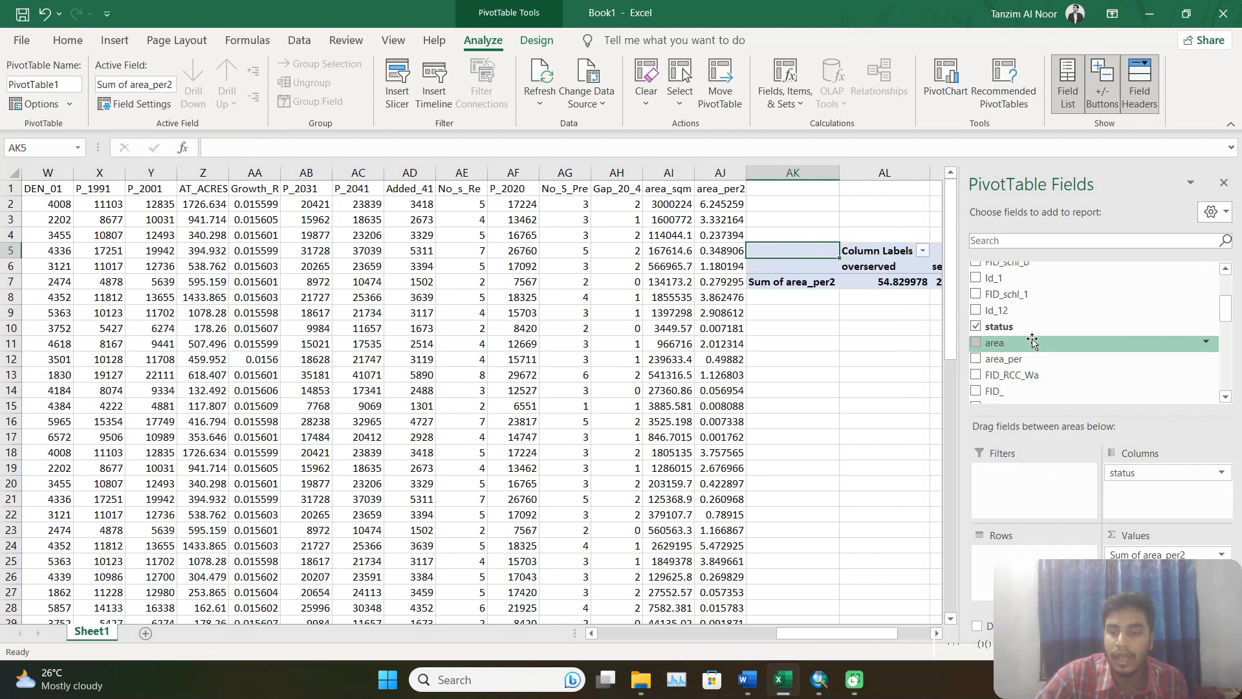
Add the RCC_WARD_I field to the PivotTable's rows.
scroll(1030, 337, up, 2)
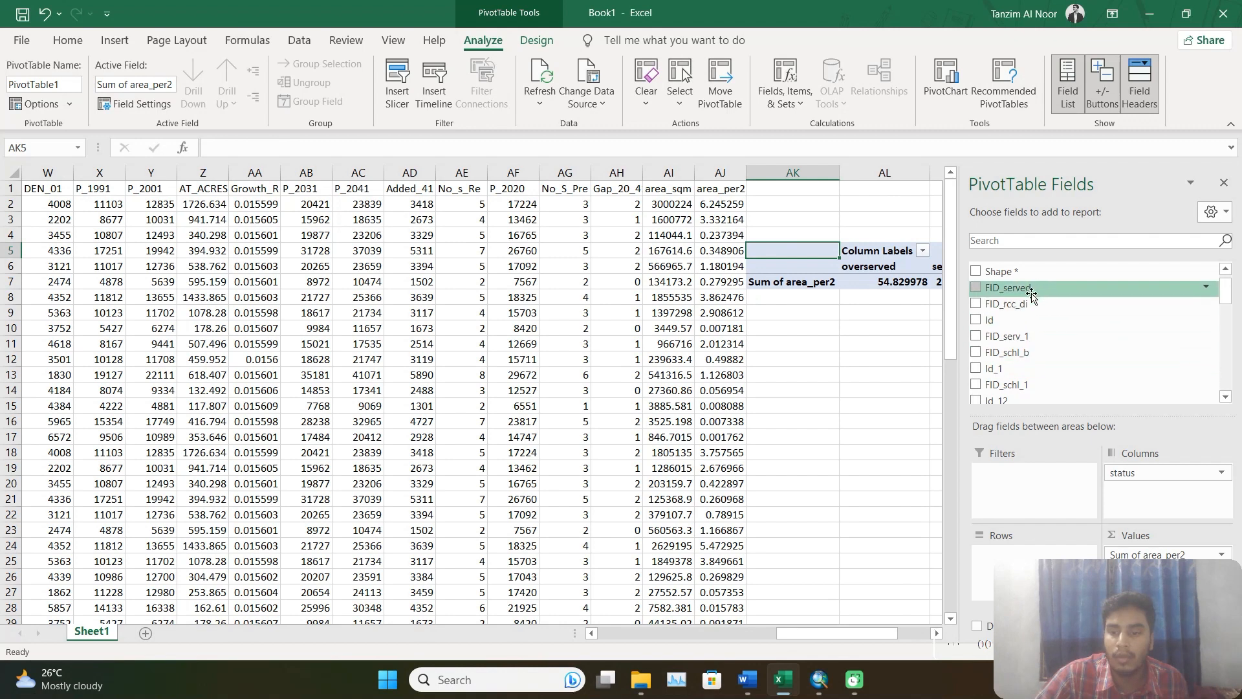
scroll(1032, 327, up, 1)
scroll(1043, 343, down, 3)
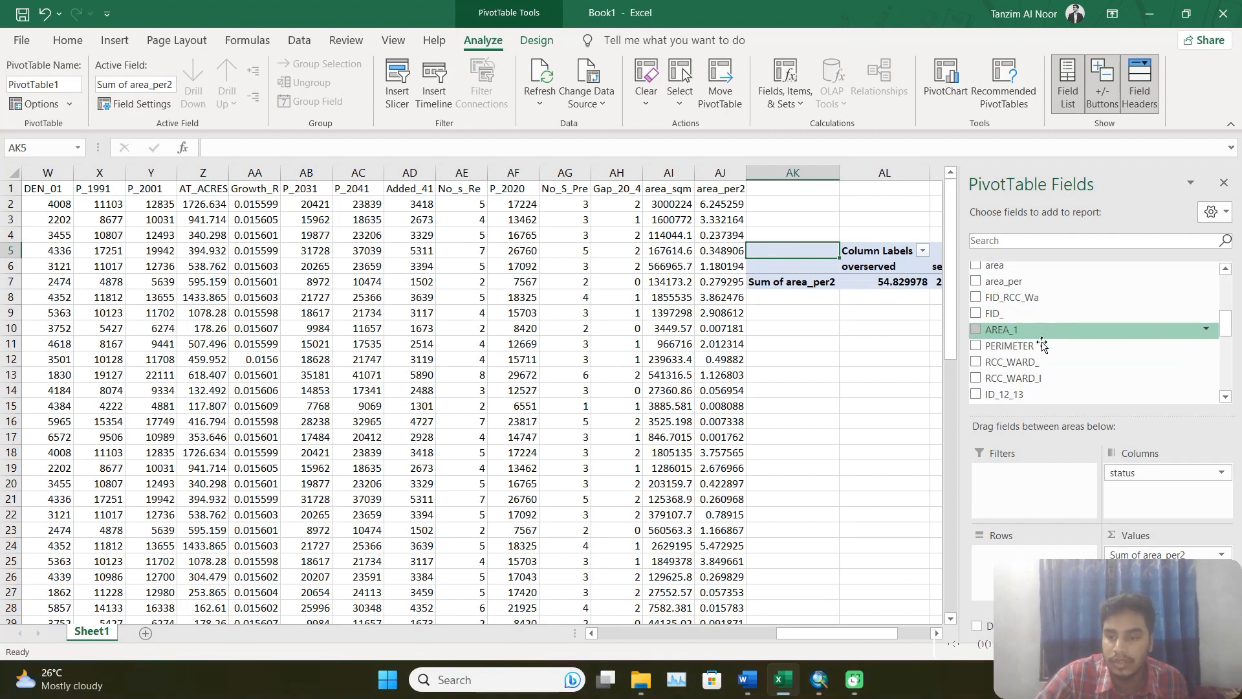
drag(1042, 378, 1013, 554)
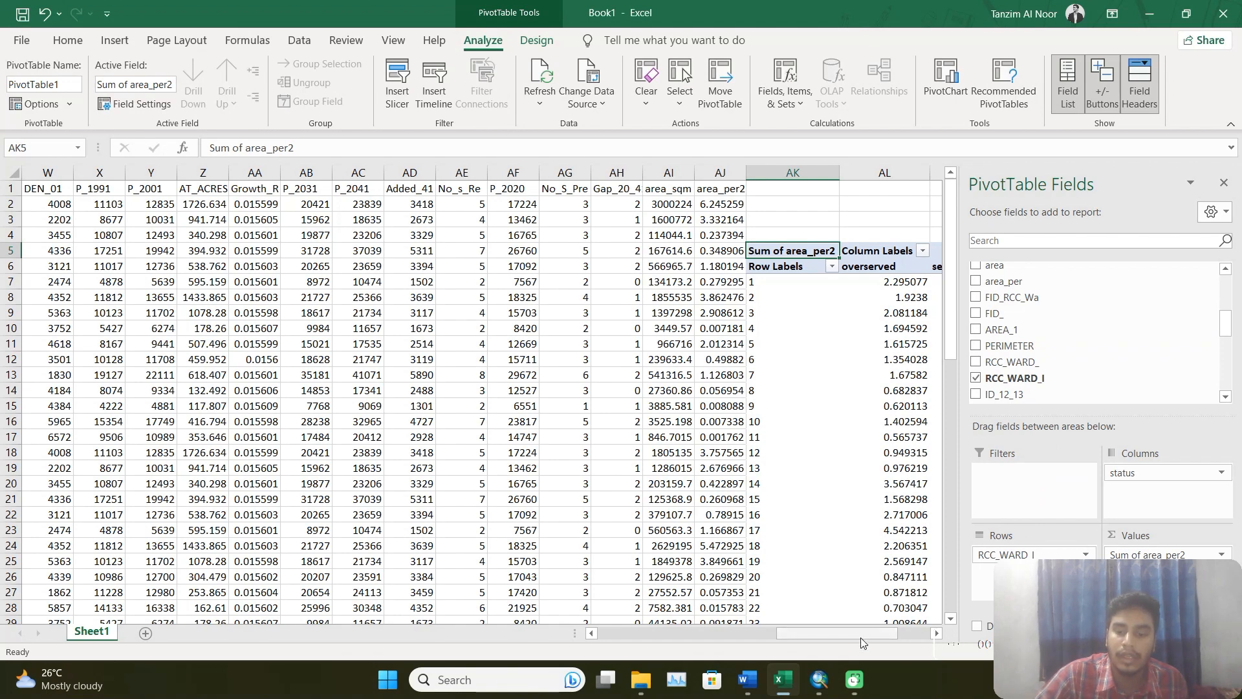
Review the overserved, served and unserved percentages per ward and the grand totals, and switch to the Project.docx brief in Word.
drag(860, 638, 896, 647)
scroll(878, 445, down, 9)
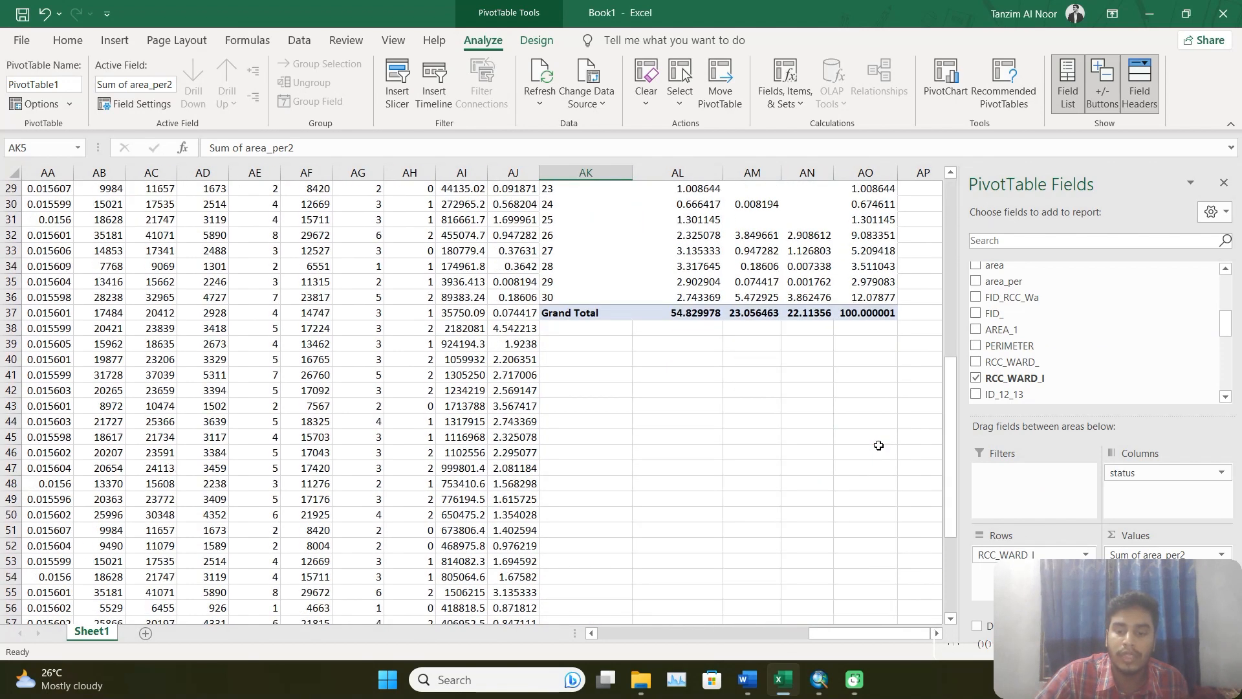
scroll(901, 441, up, 9)
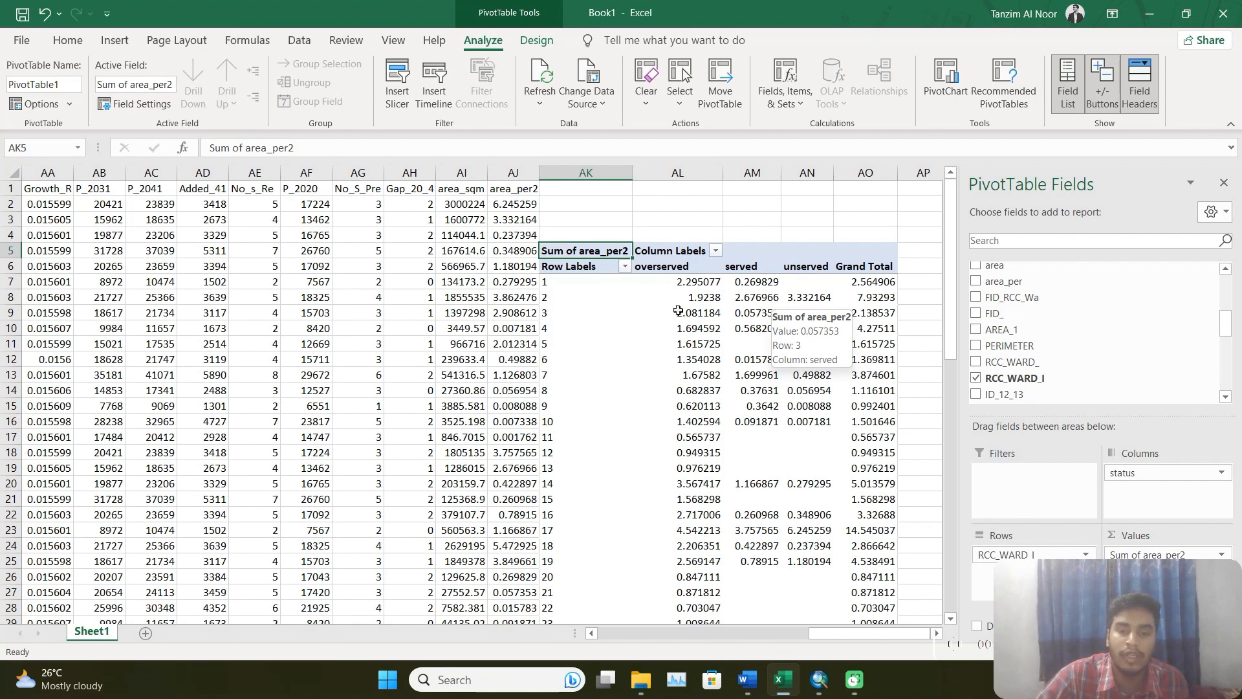
scroll(599, 295, down, 5)
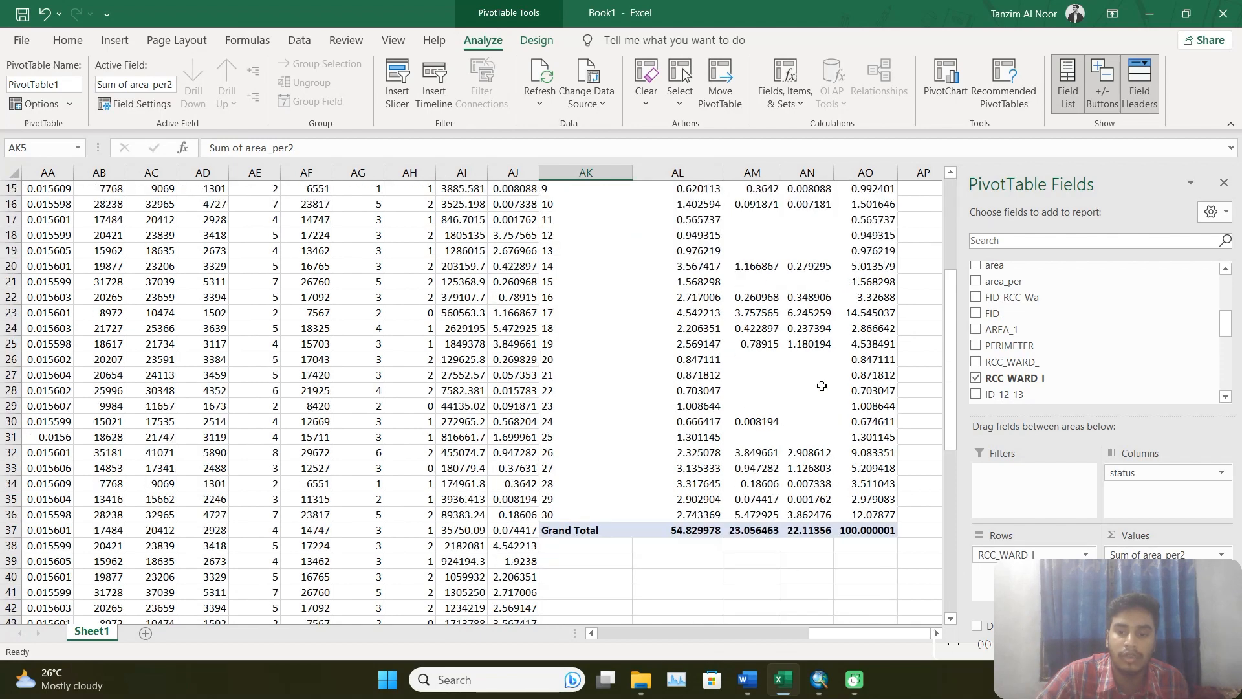
scroll(831, 395, up, 2)
scroll(823, 409, down, 3)
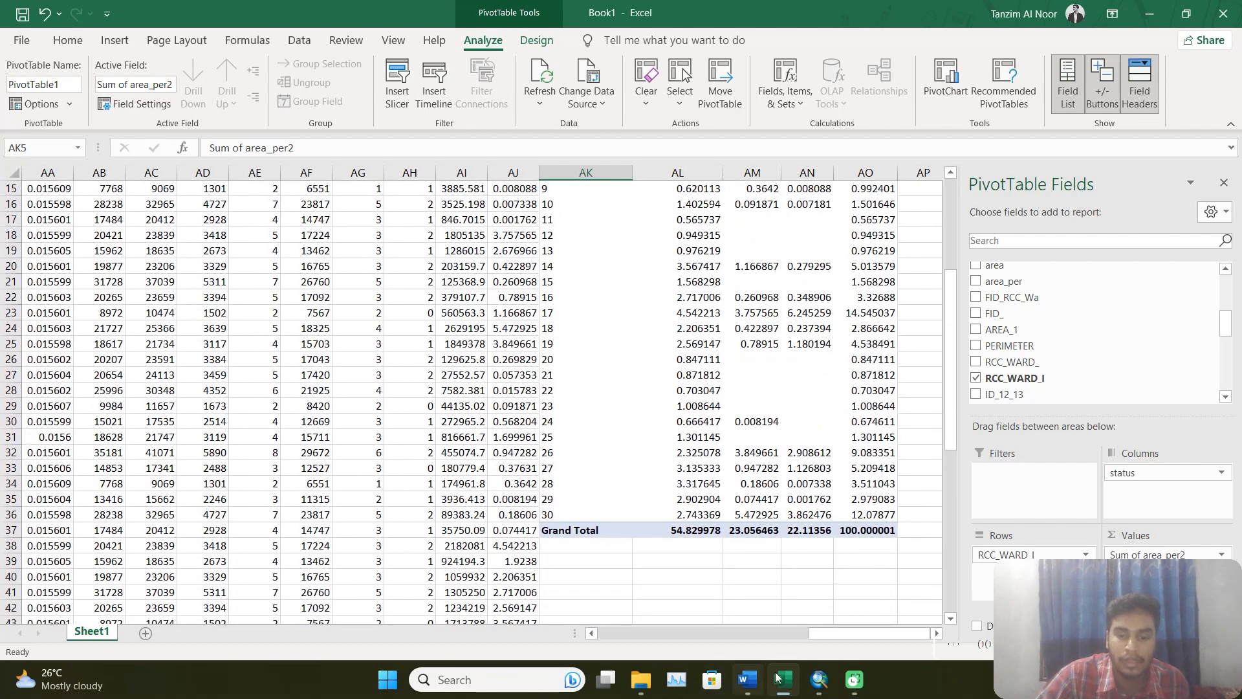
click(747, 679)
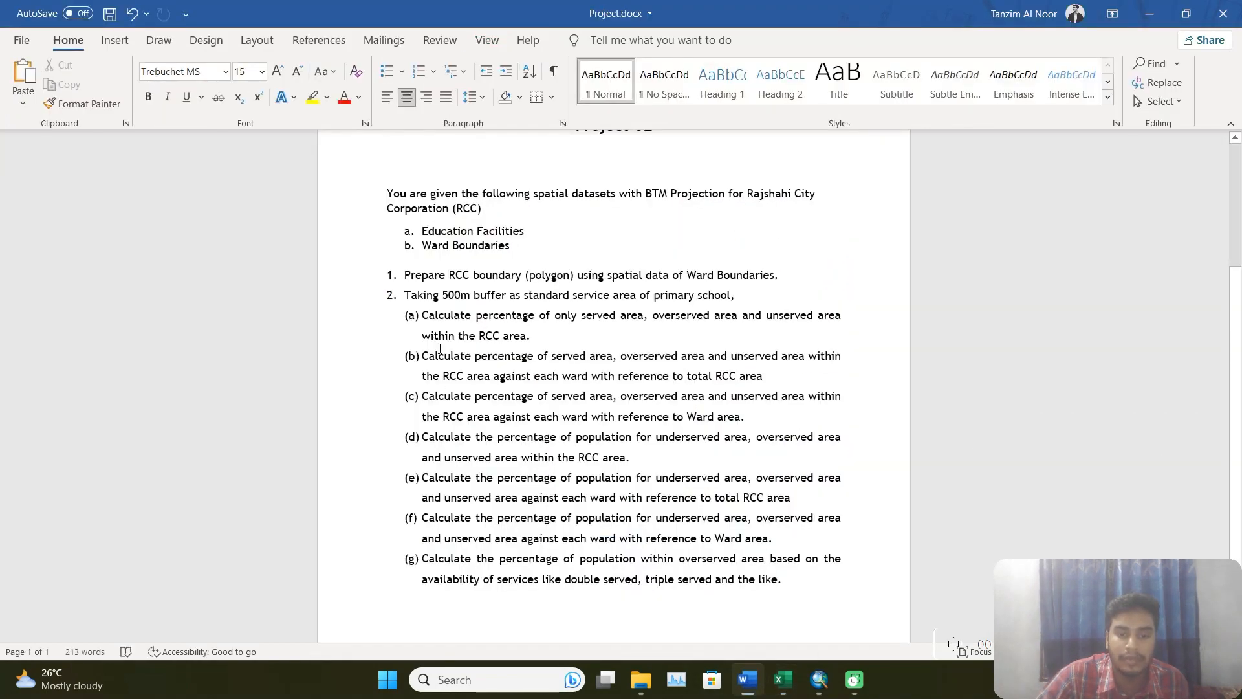
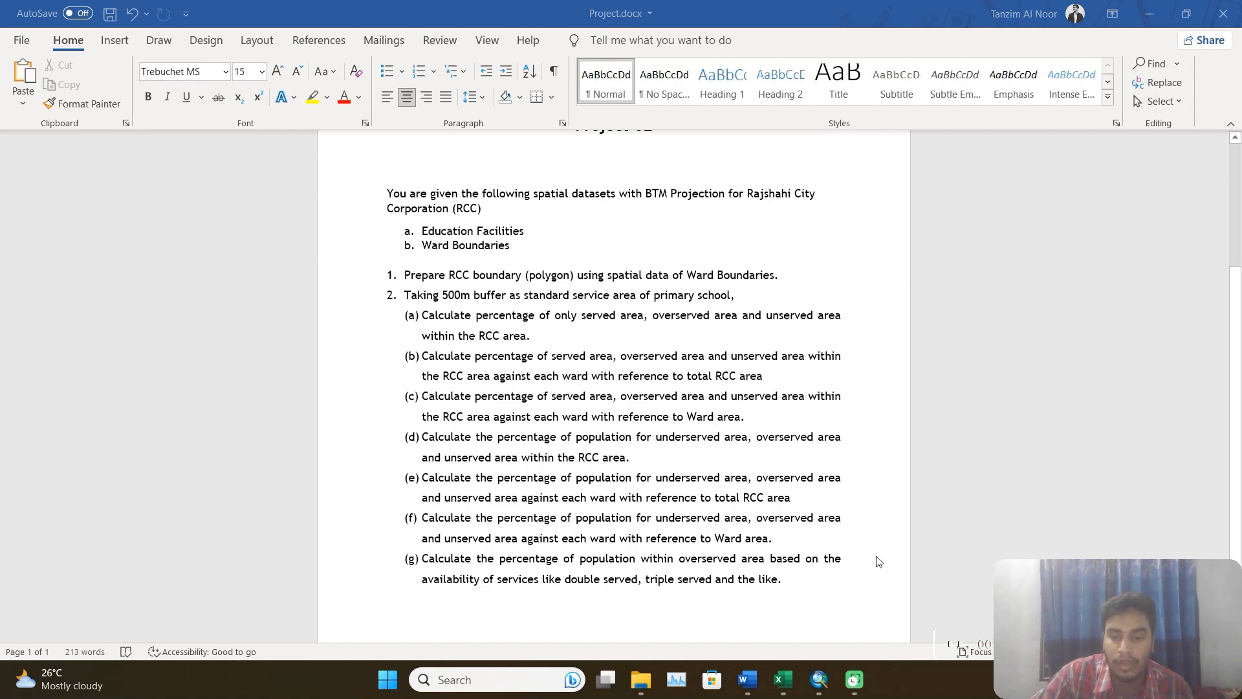
Switch to ArcMap, clear the record selection in the ward_status table and examine its area and ward fields.
click(819, 678)
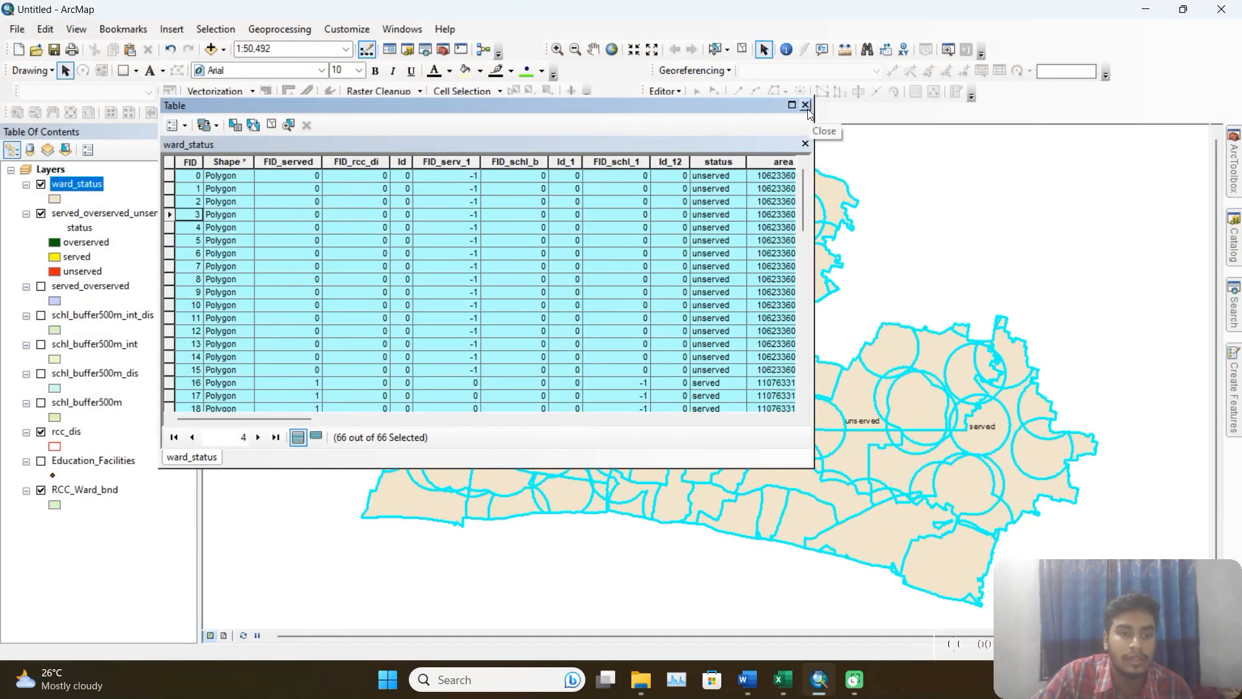
click(270, 126)
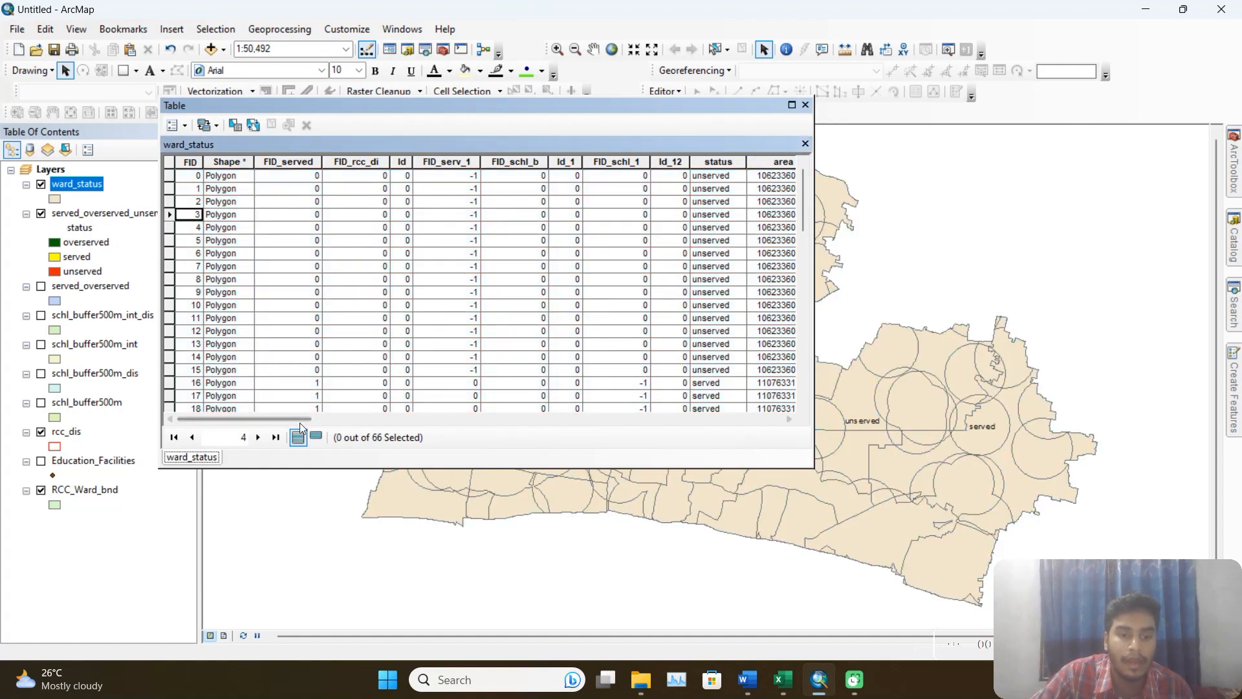
drag(300, 419, 742, 426)
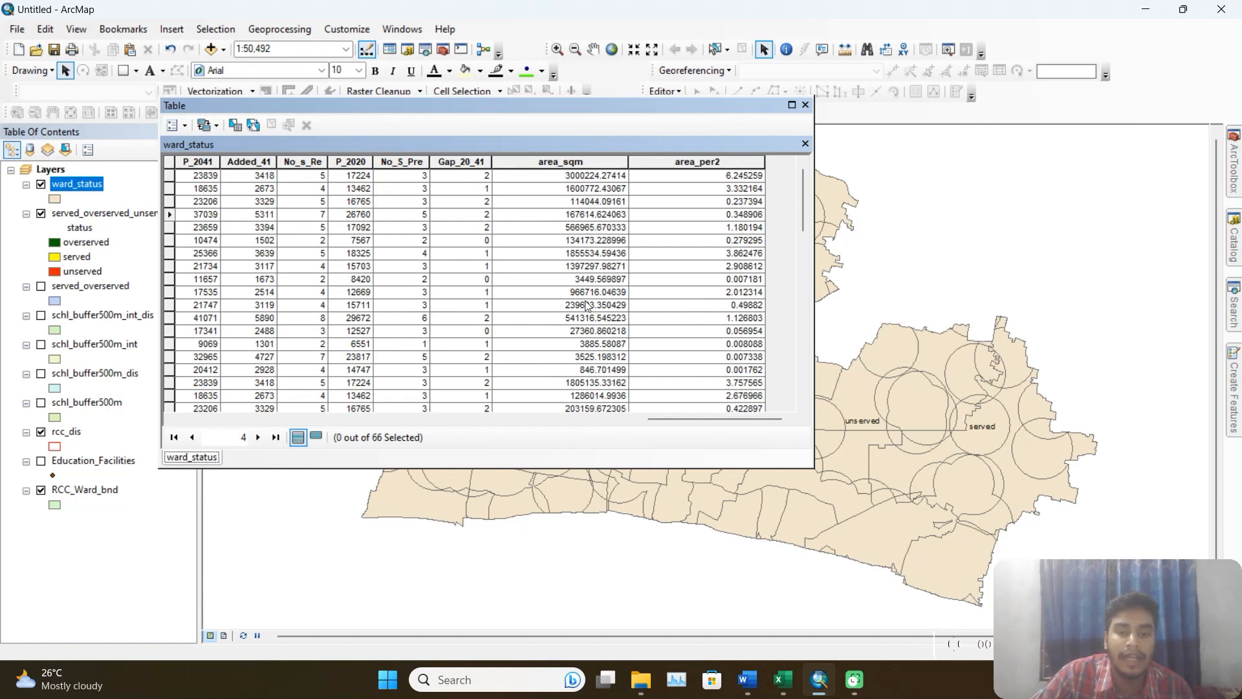
drag(713, 419, 392, 429)
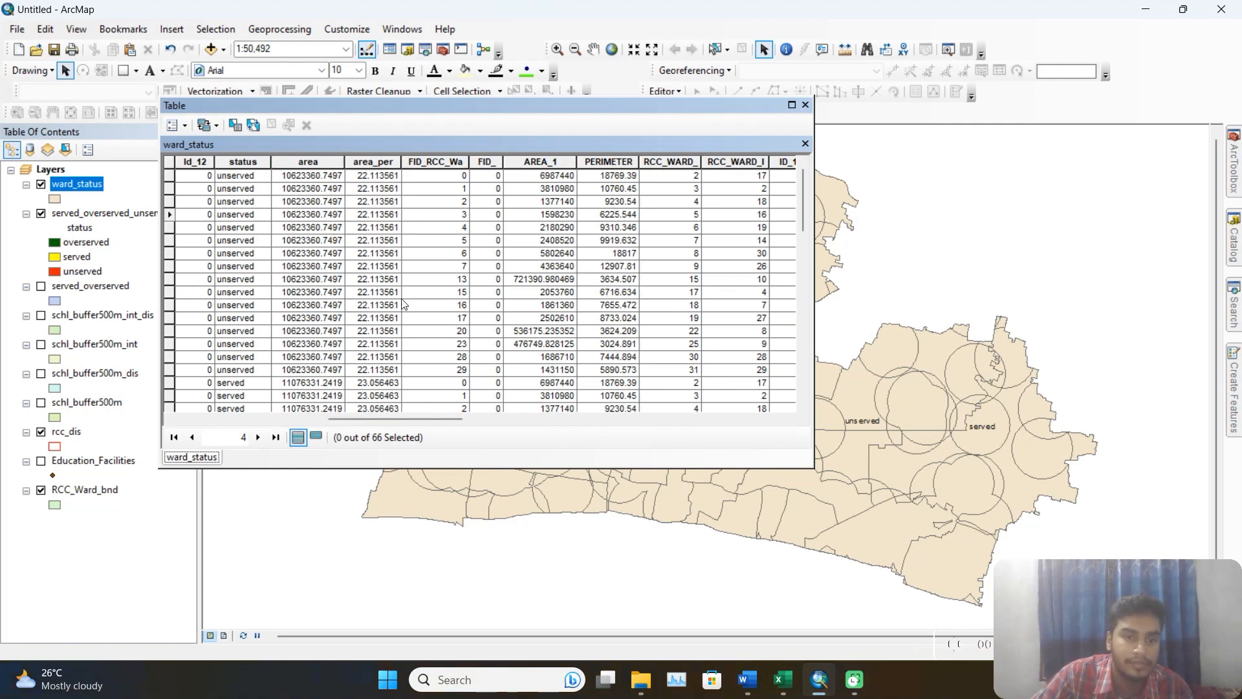
drag(420, 423, 411, 423)
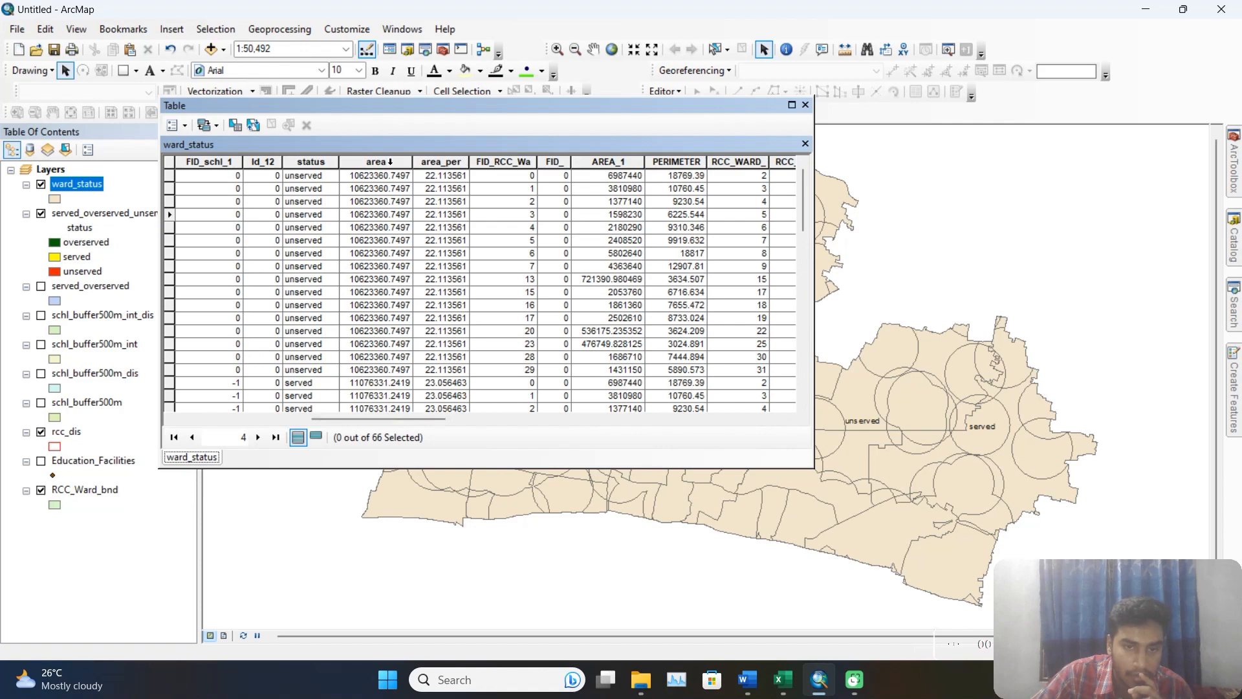
Add a field named area_ward of type Double to the ward_status table.
drag(378, 414, 723, 405)
click(182, 126)
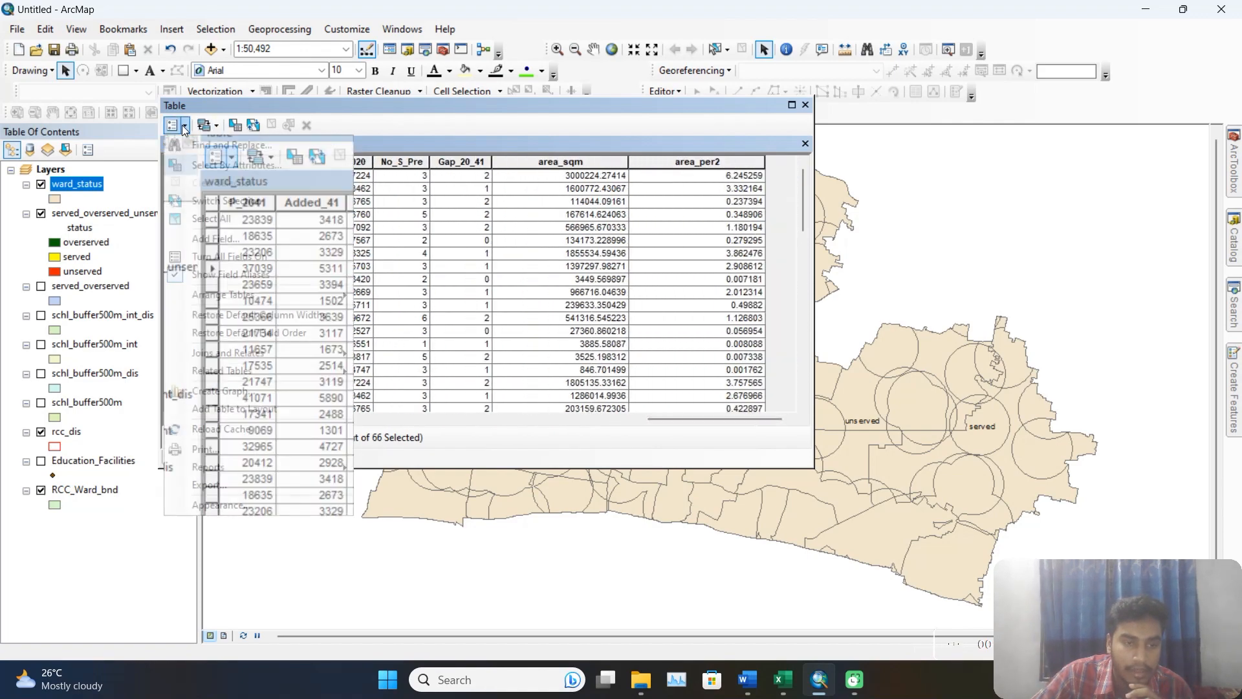
click(257, 239)
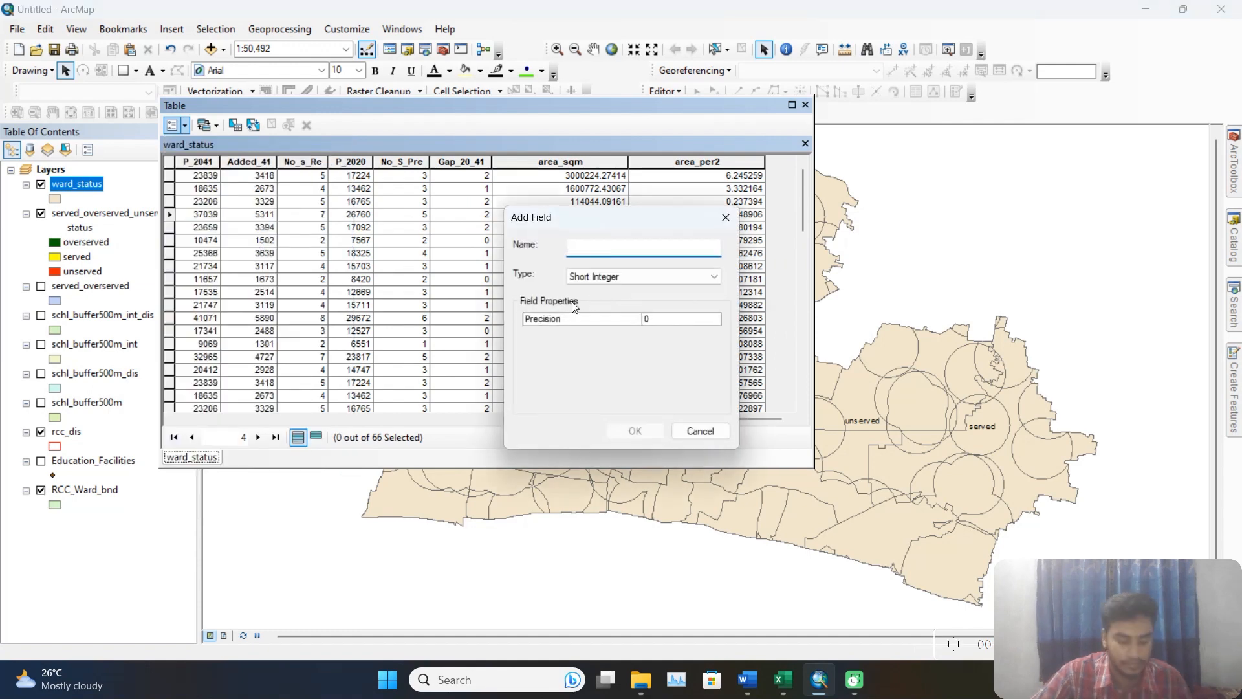
text(are)
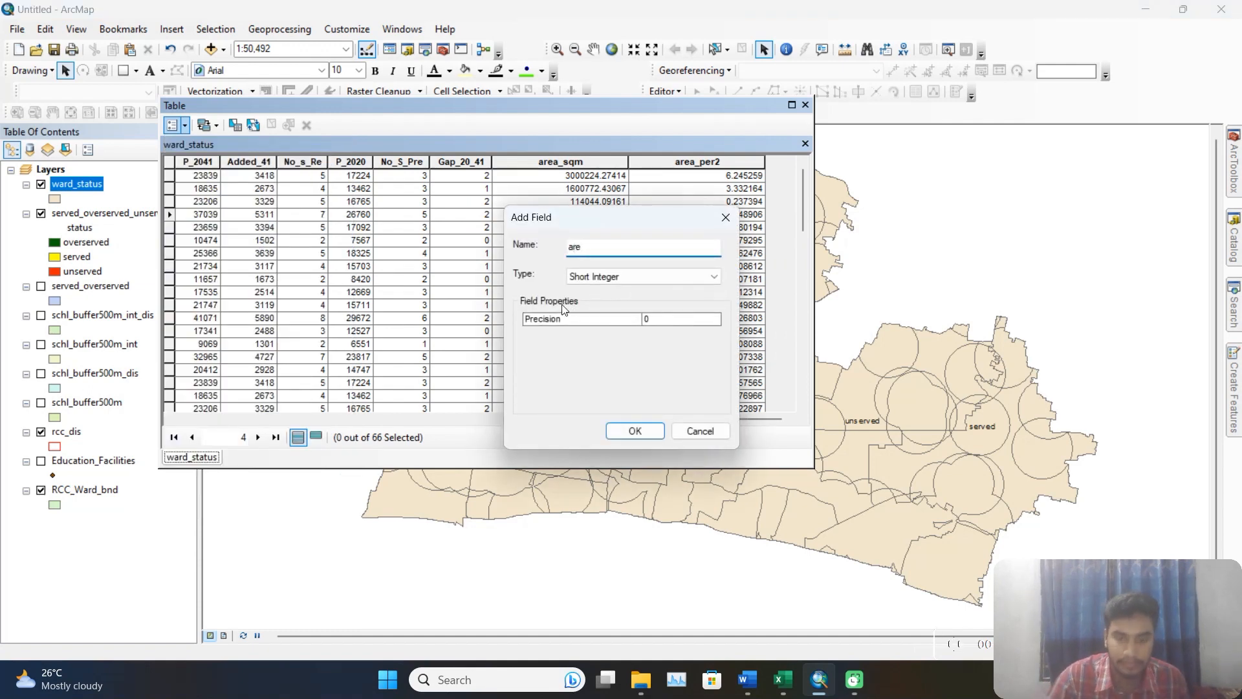
text(a)
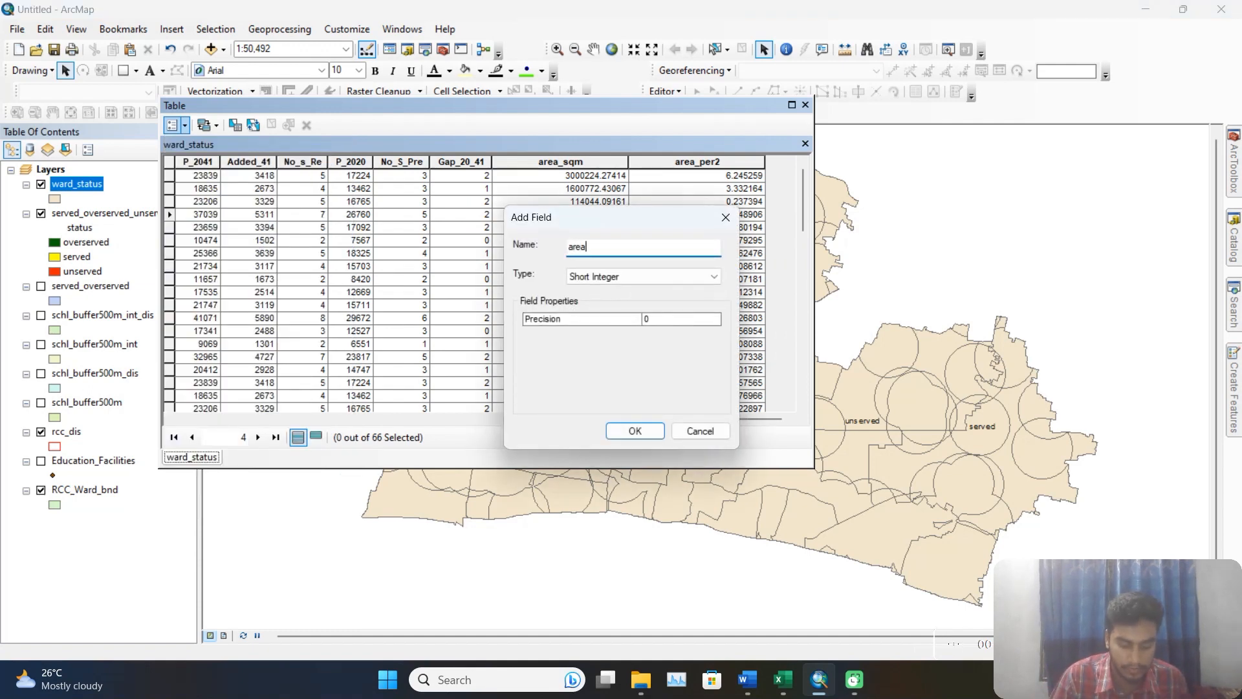
text(_ward)
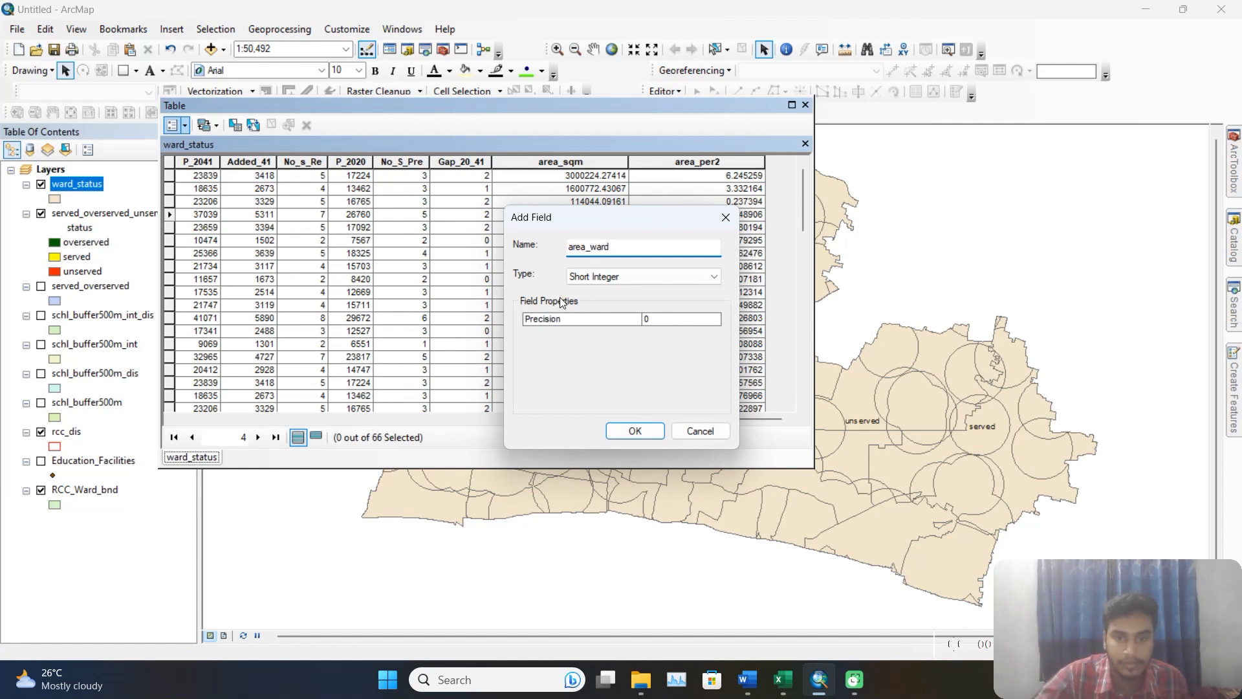
click(605, 277)
click(579, 312)
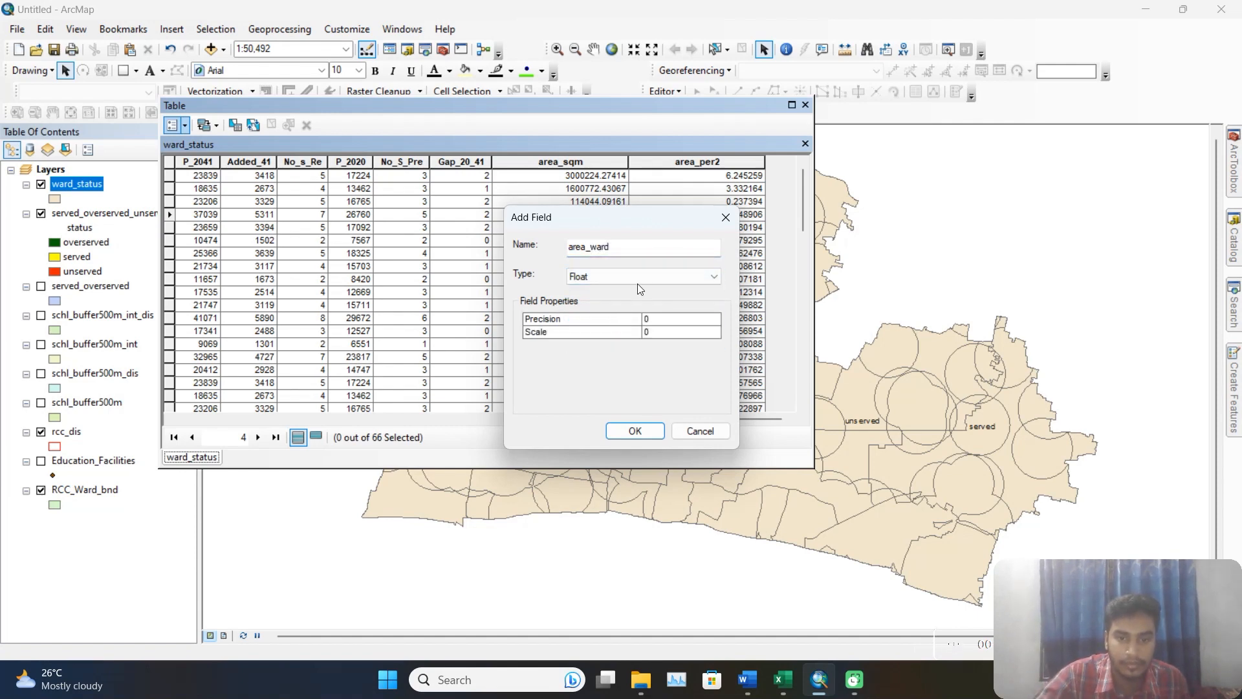
click(638, 278)
click(595, 322)
click(635, 431)
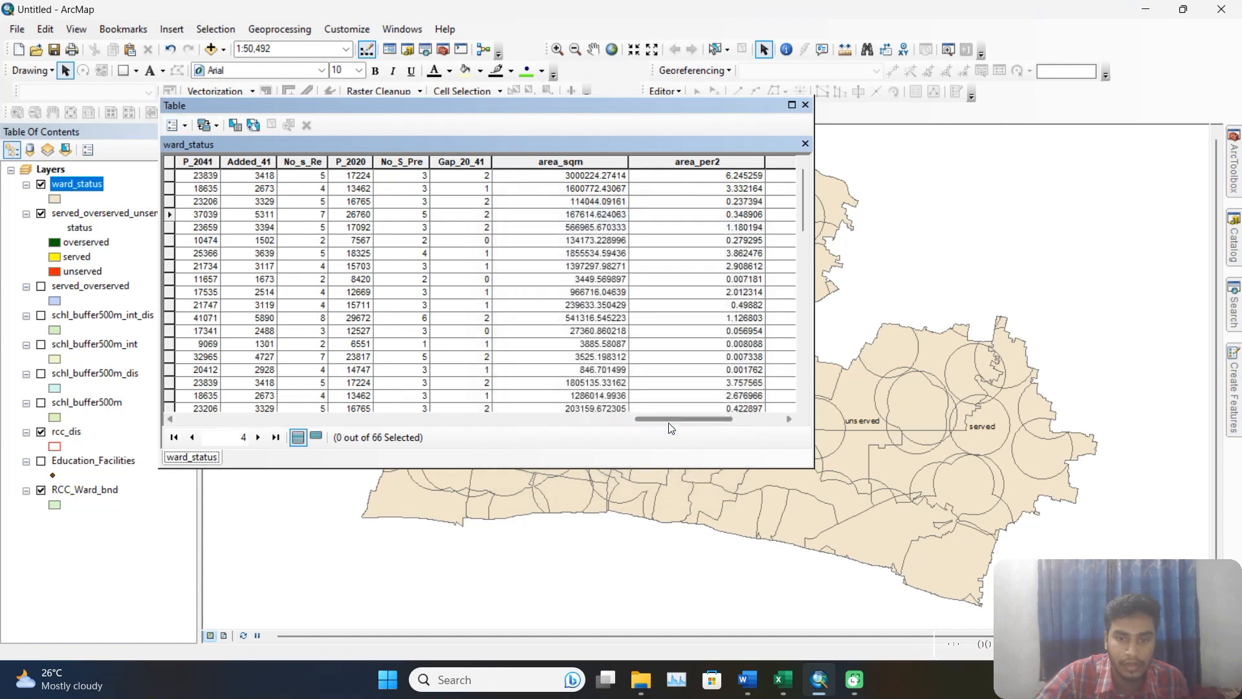
Open the Field Calculator for area_ward, accepting calculation outside an edit session, and clear the leftover expression.
drag(665, 419, 731, 419)
click(708, 161)
right_click(707, 163)
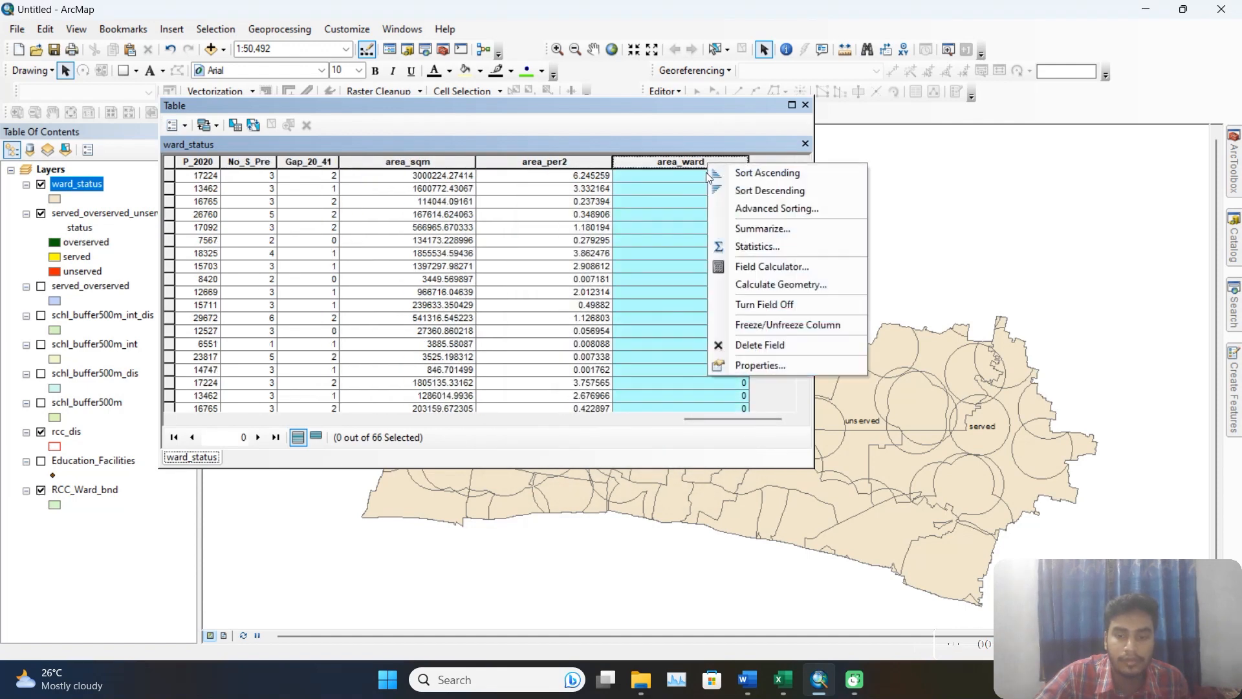
click(762, 273)
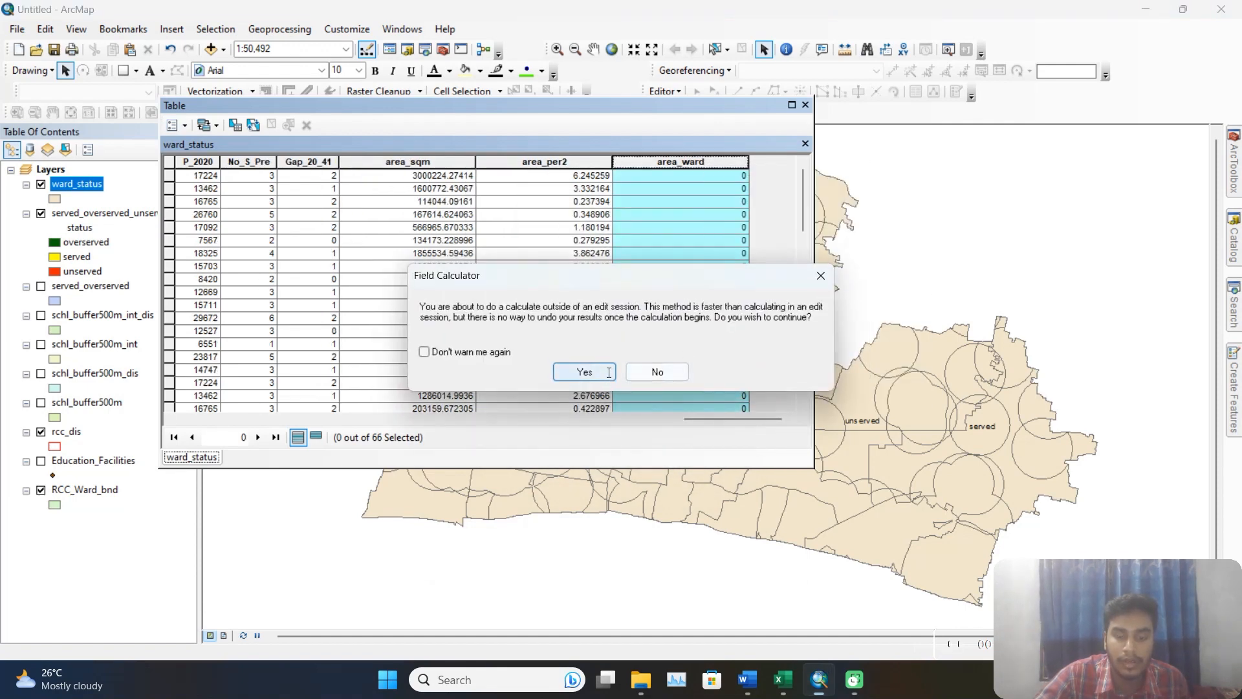
click(586, 372)
click(621, 366)
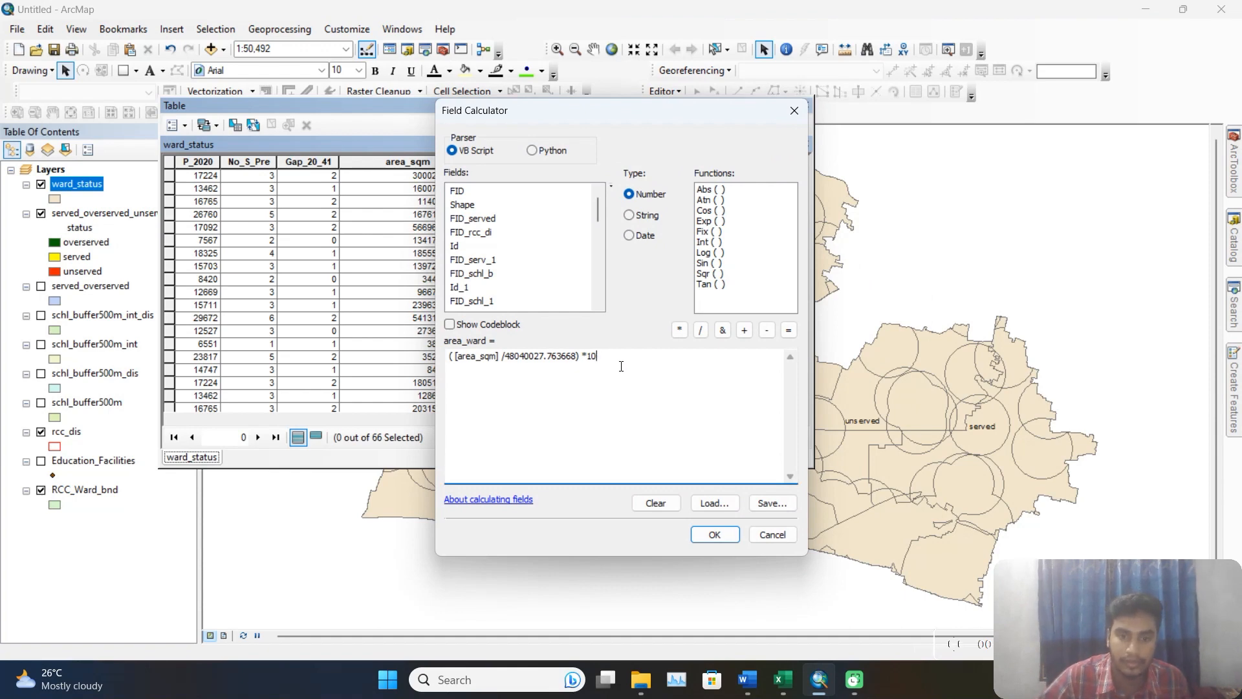
key(BackSpace)
key(BackSpace)
key(BackSpace)
key(BackSpace)
key(BackSpace)
key(BackSpace)
key(BackSpace)
key(BackSpace)
key(BackSpace)
key(BackSpace)
key(BackSpace)
key(BackSpace)
key(BackSpace)
key(BackSpace)
key(BackSpace)
key(BackSpace)
key(BackSpace)
key(BackSpace)
key(BackSpace)
key(BackSpace)
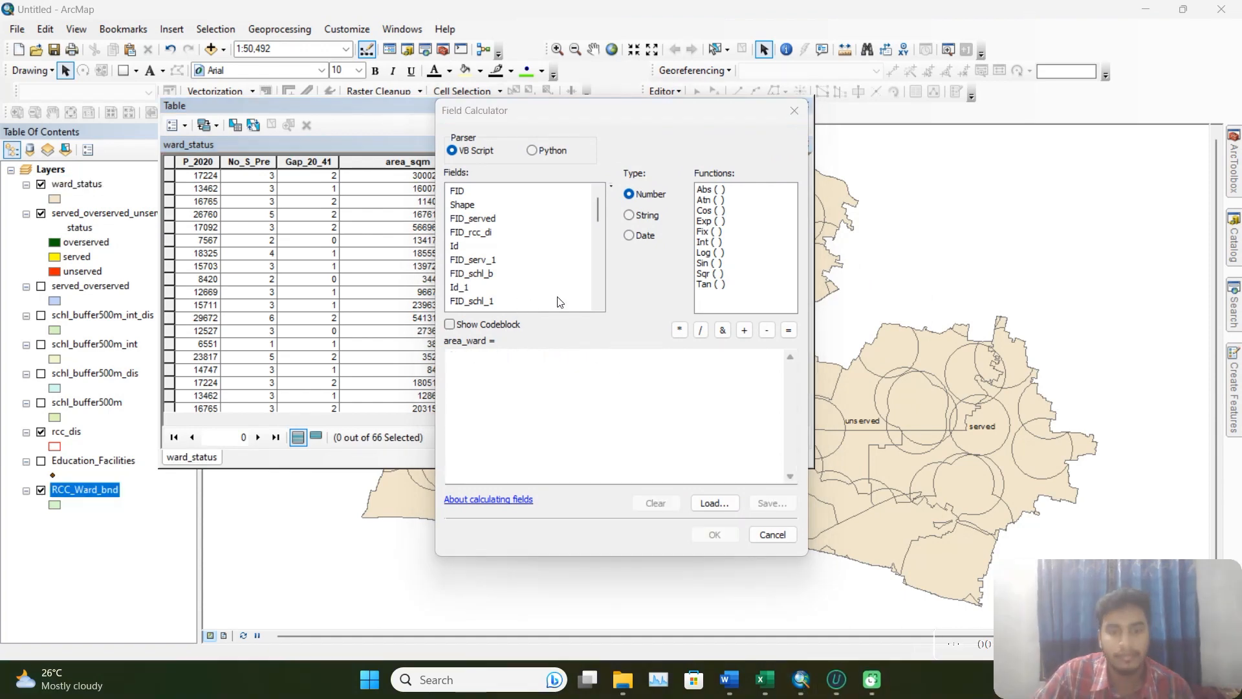
Calculate area_ward with the expression ( [area_sqm] / [AREA_1]) *100.
scroll(560, 301, down, 5)
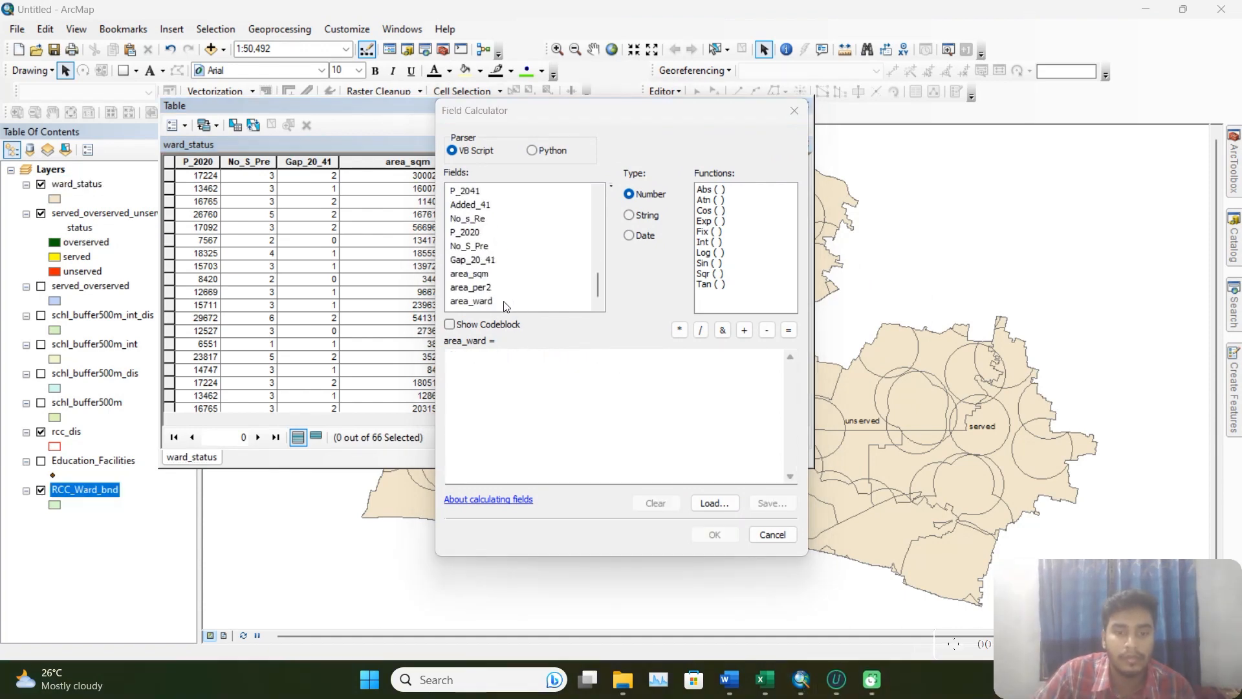
click(453, 357)
text(()
right_click(522, 355)
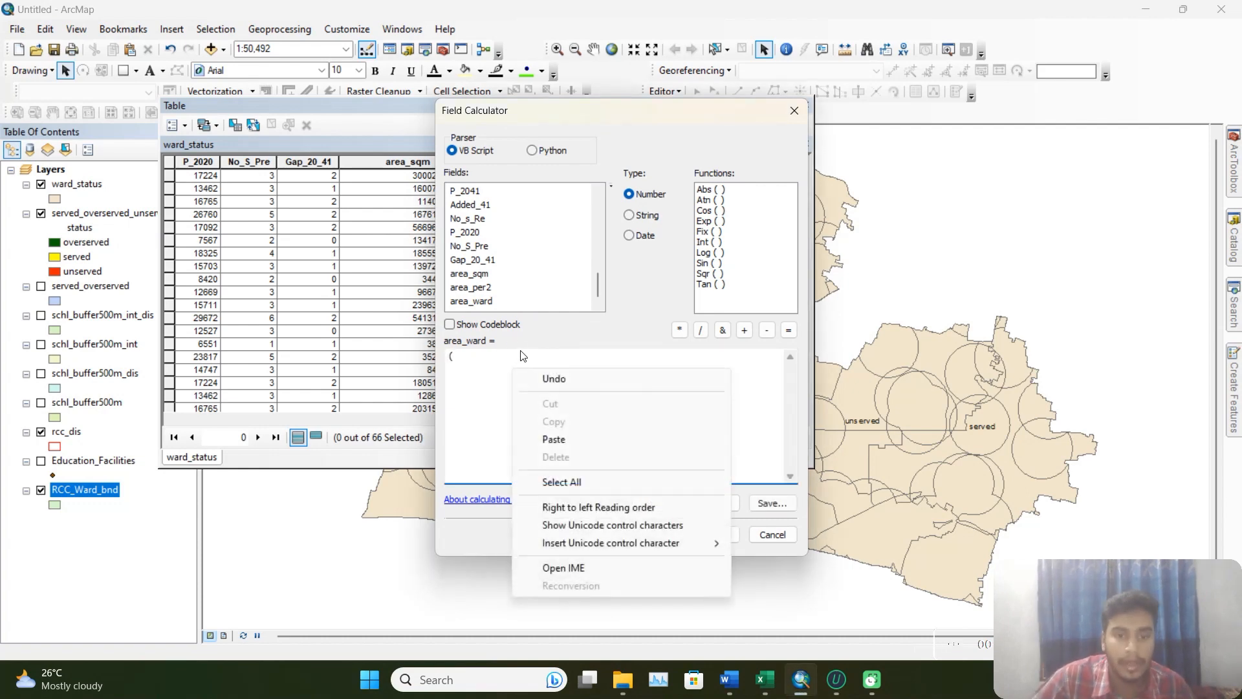
click(477, 277)
double_click(477, 277)
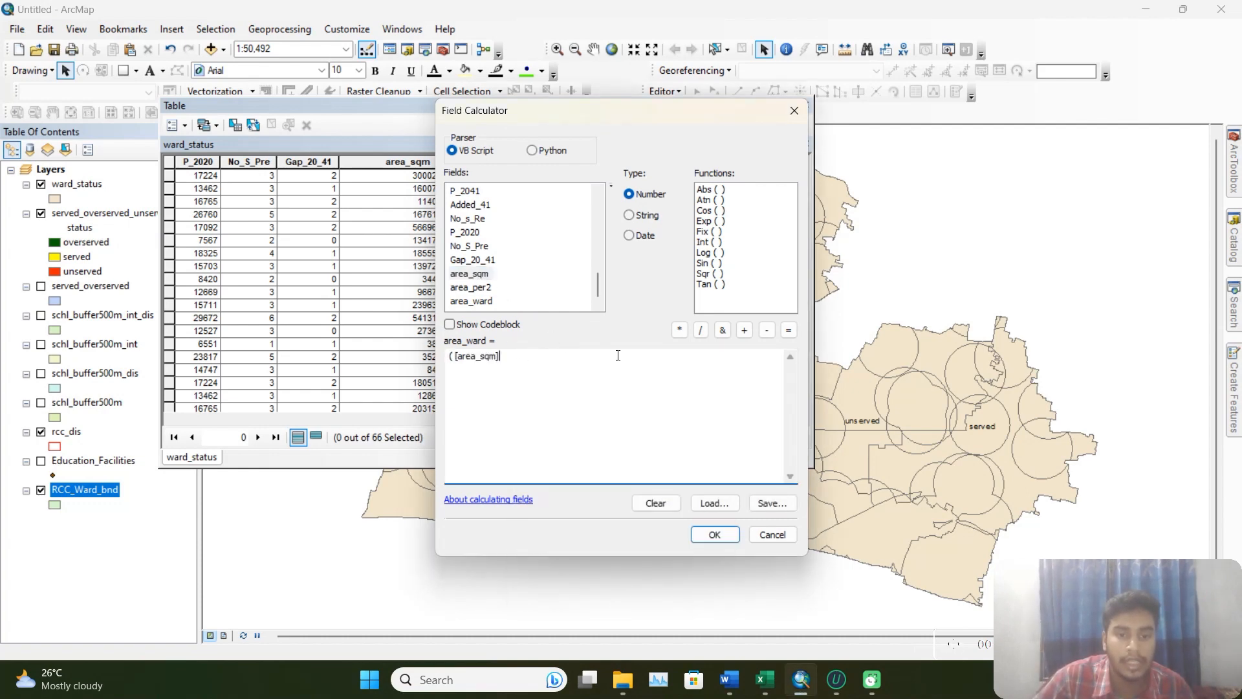
click(701, 331)
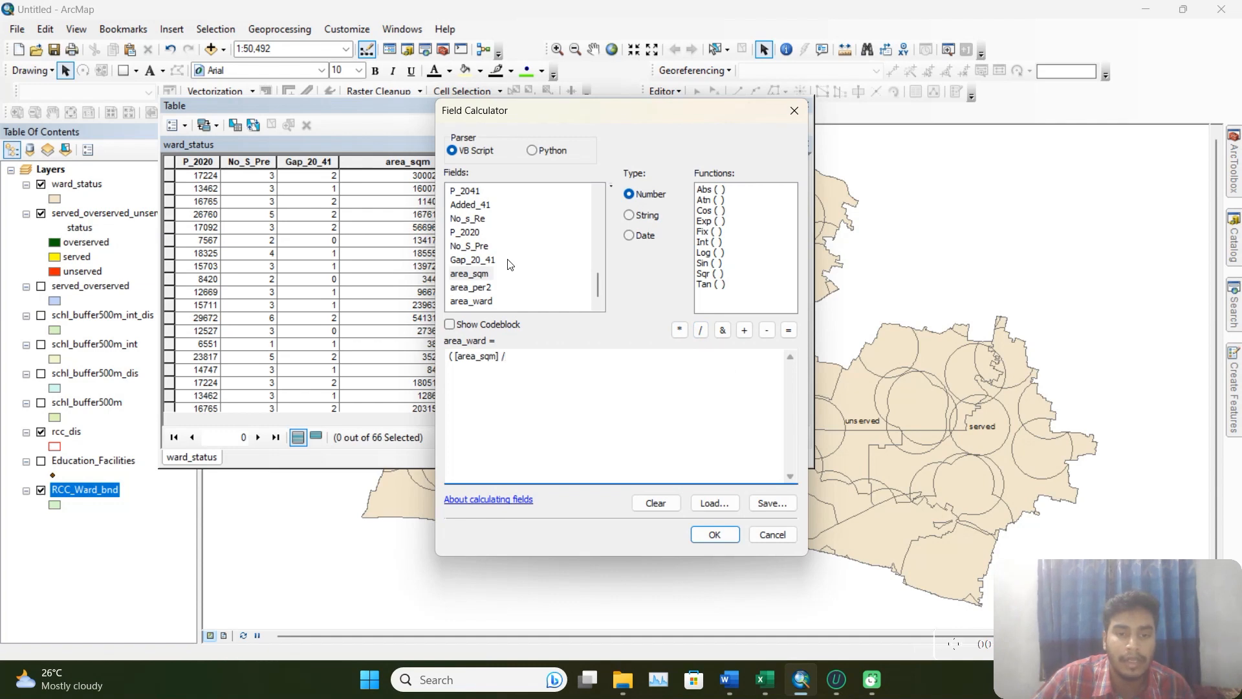
scroll(509, 264, up, 5)
double_click(475, 205)
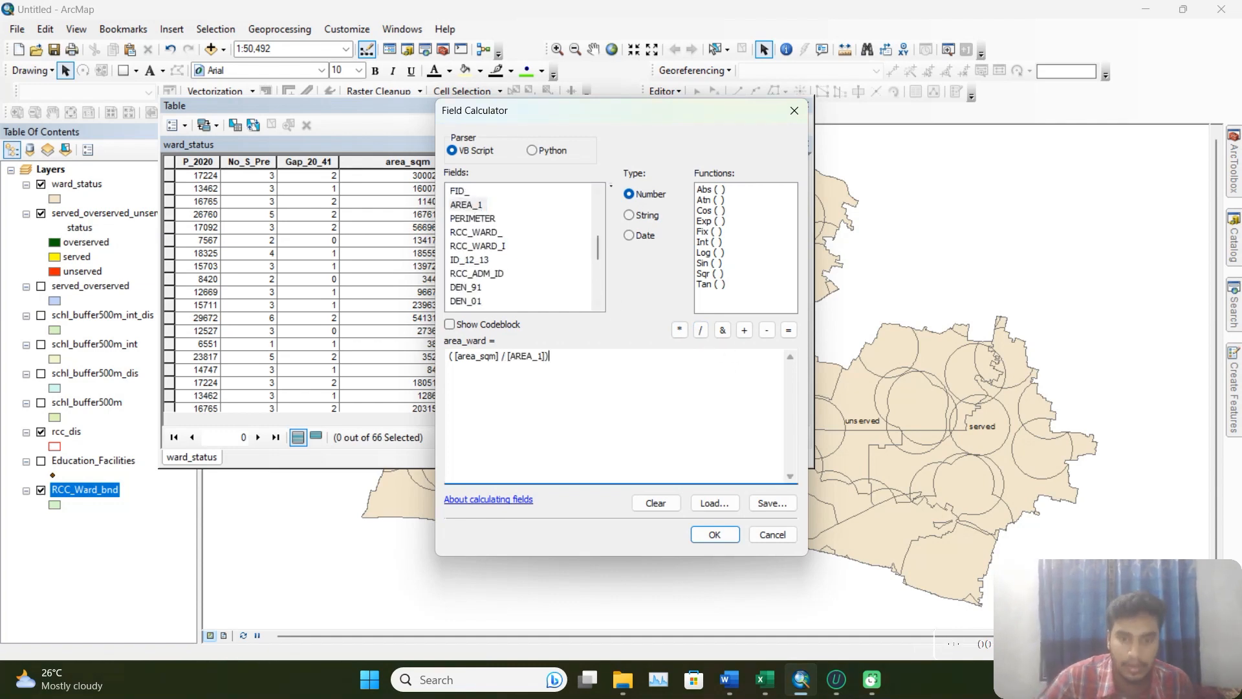
text())
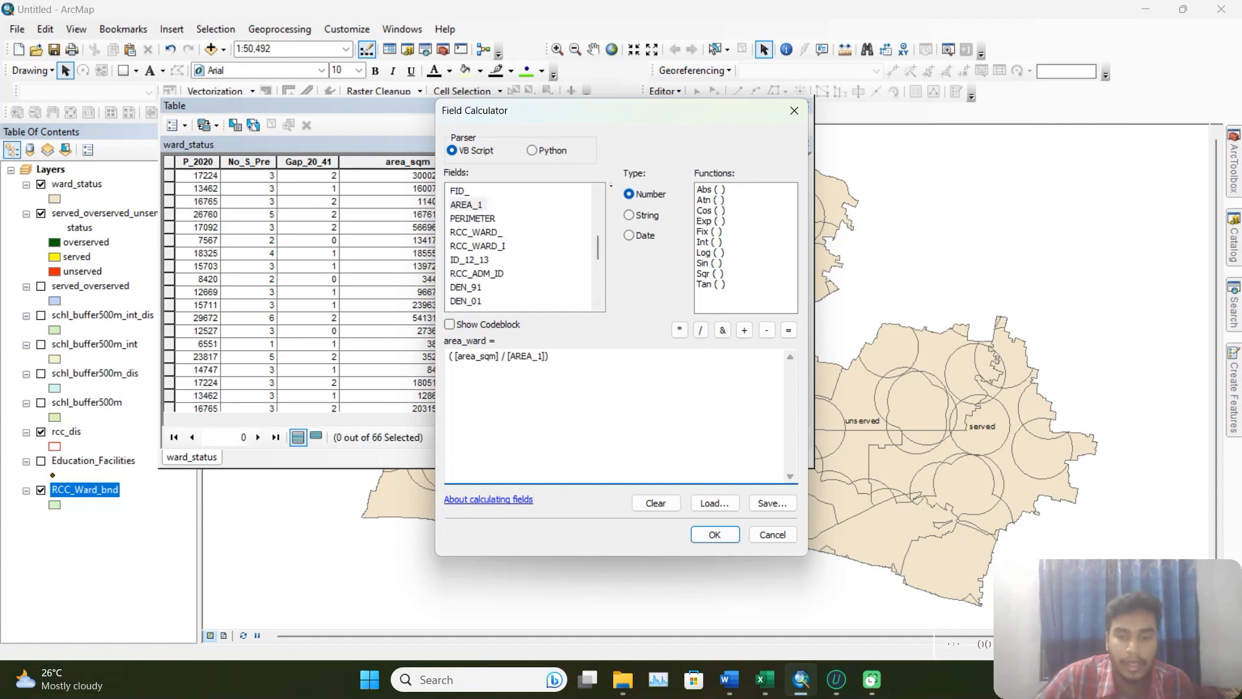
click(684, 332)
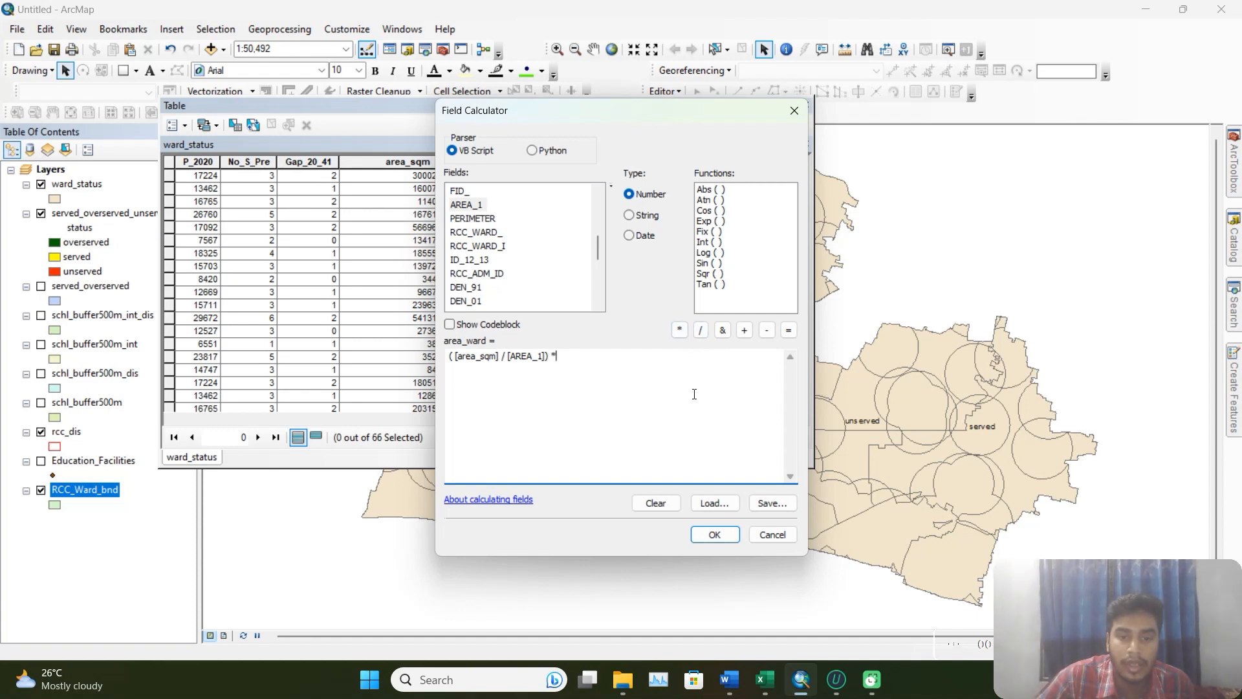
text(100)
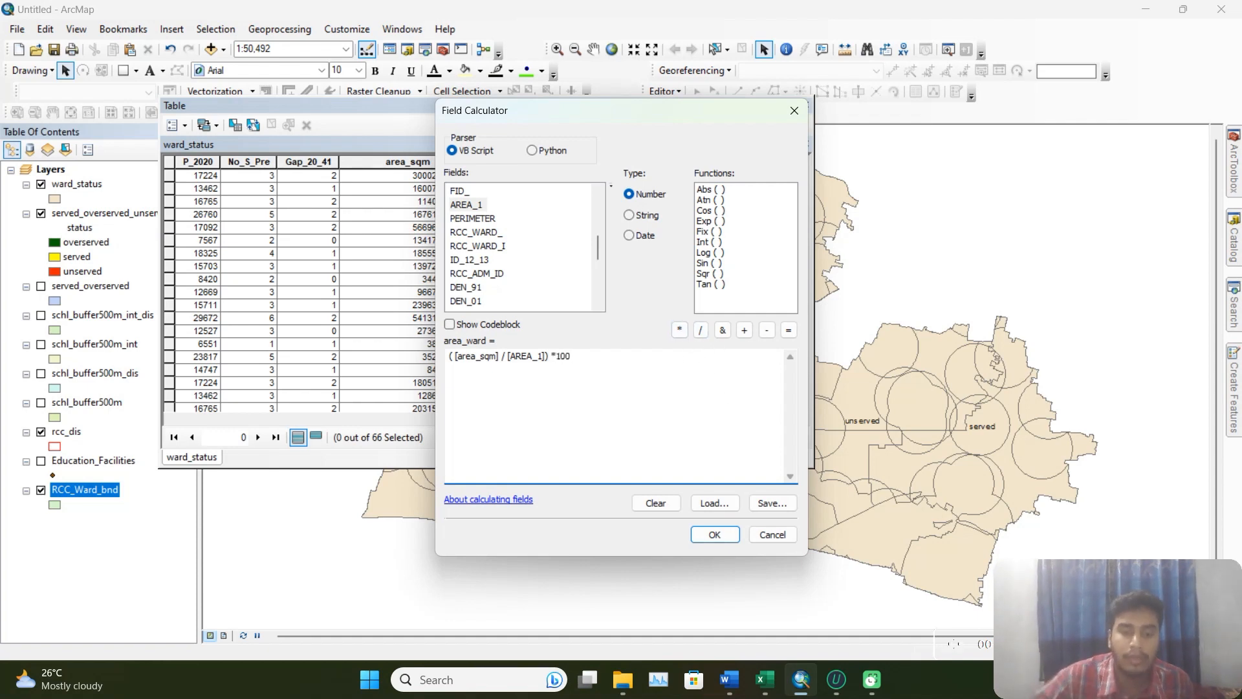
click(730, 538)
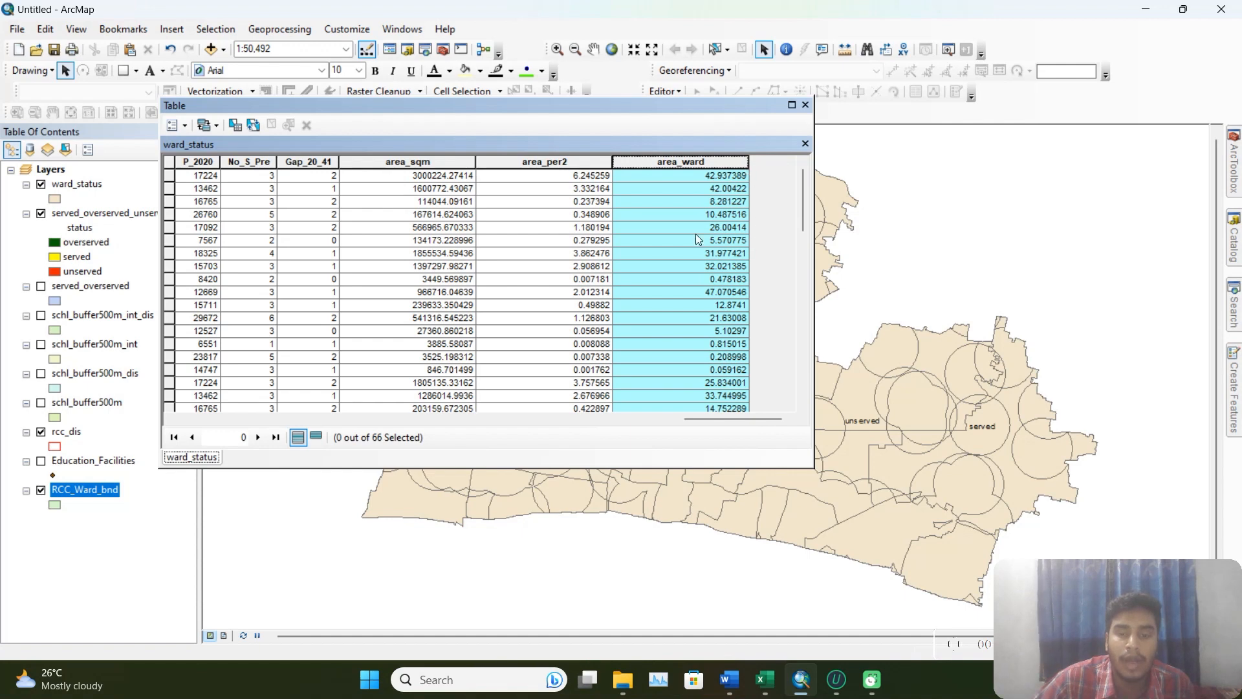
Check the calculated area_ward values of the first two records.
click(708, 188)
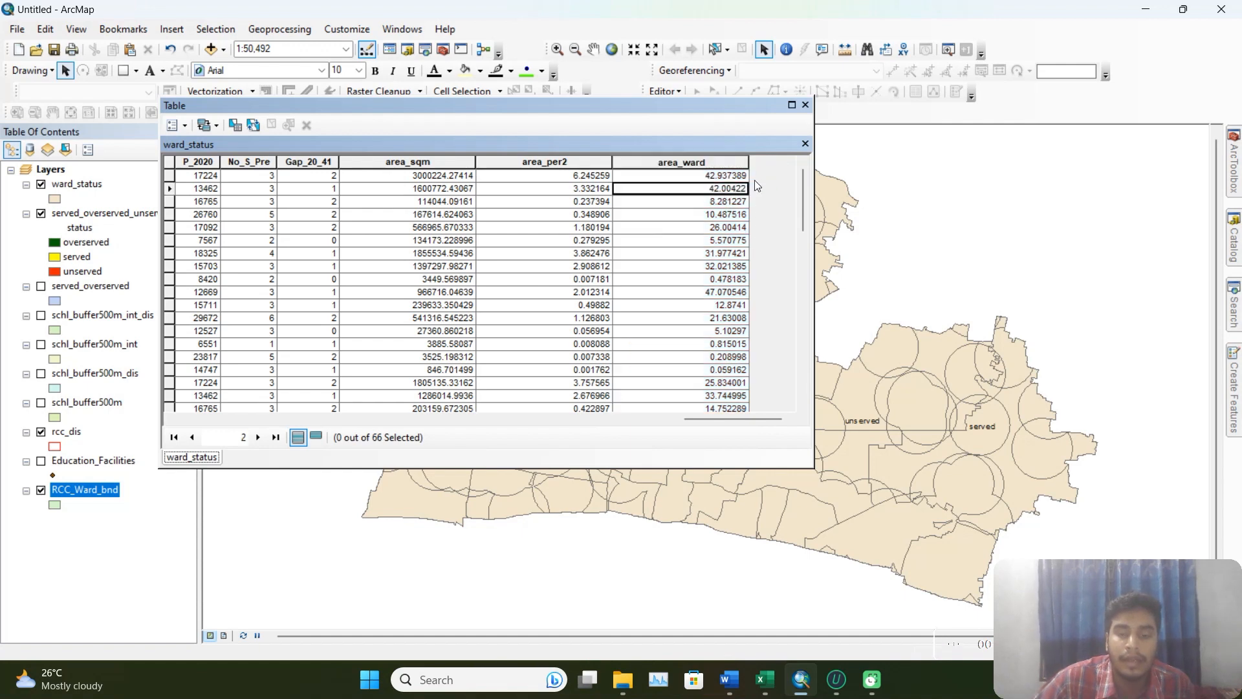
click(722, 179)
click(725, 189)
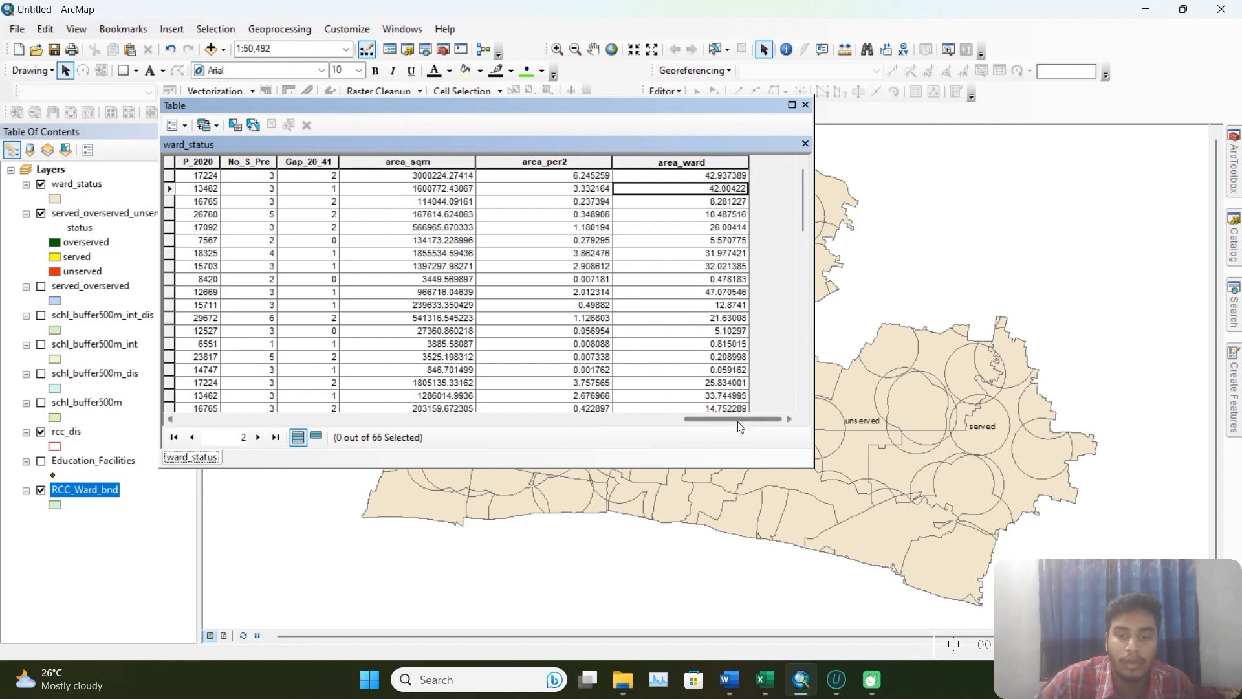
Select all records of the ward_status table and copy them.
drag(738, 419, 251, 420)
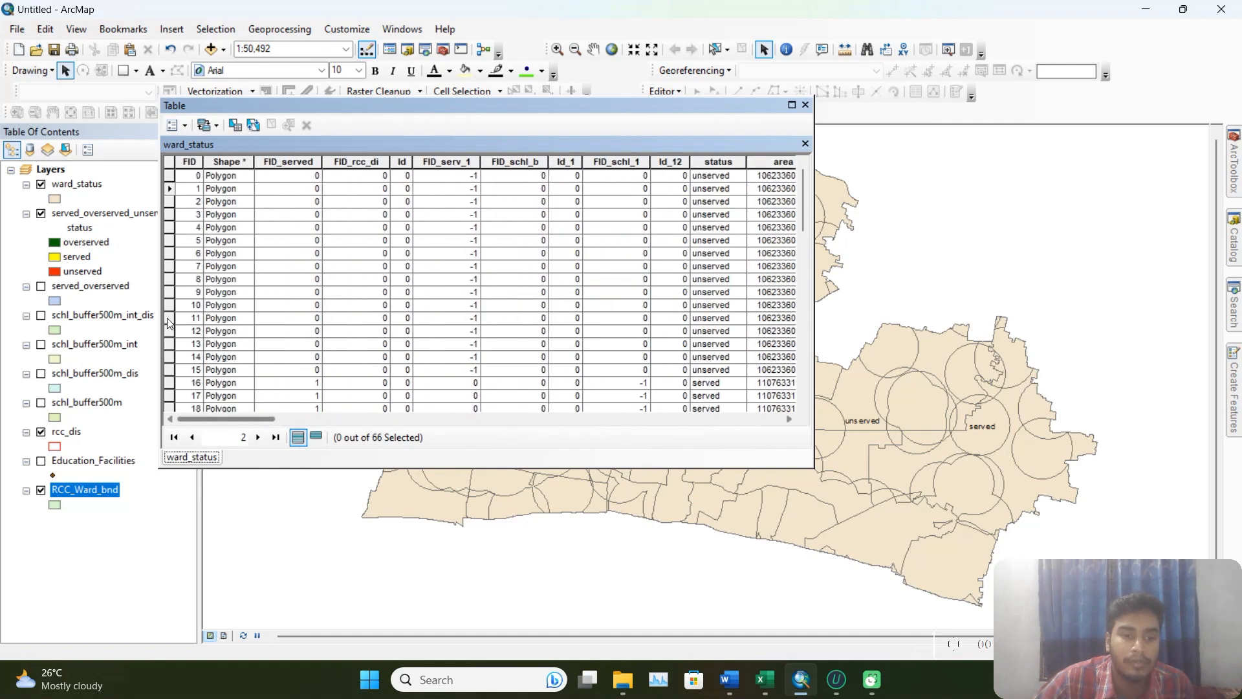
click(191, 126)
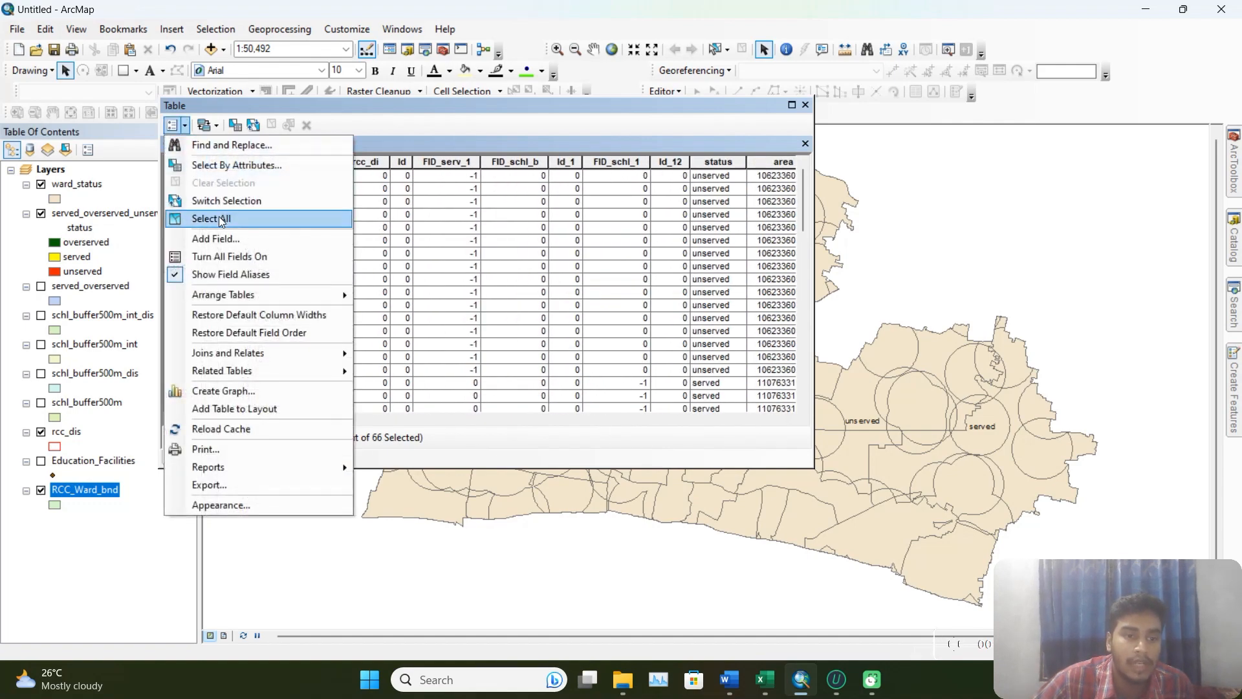
click(173, 214)
right_click(169, 214)
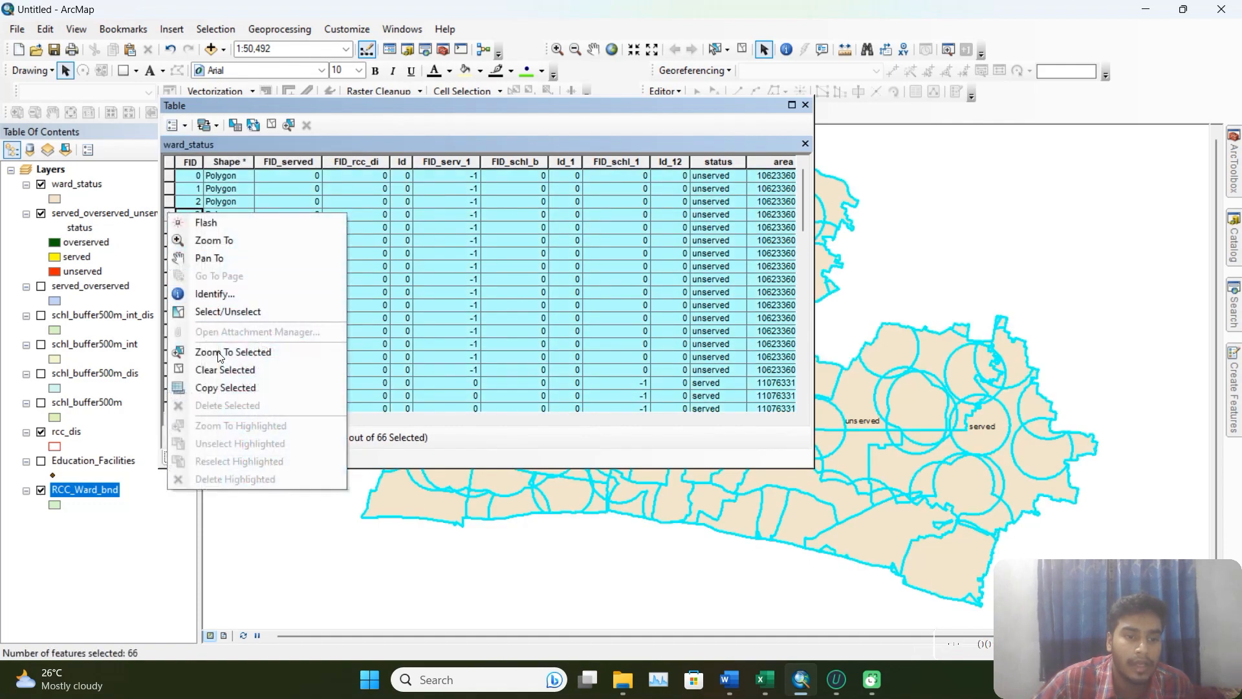
click(226, 391)
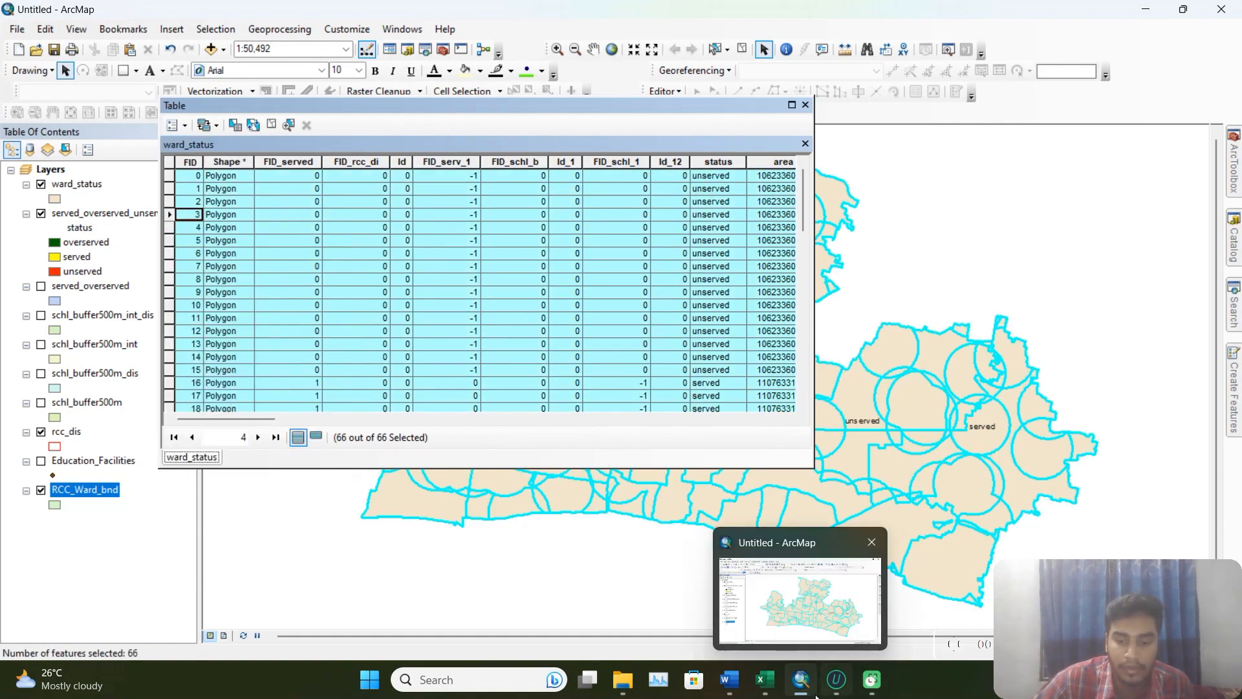
Switch to Book1 in Excel, add a new worksheet and paste the copied ward_status records at A1.
click(765, 679)
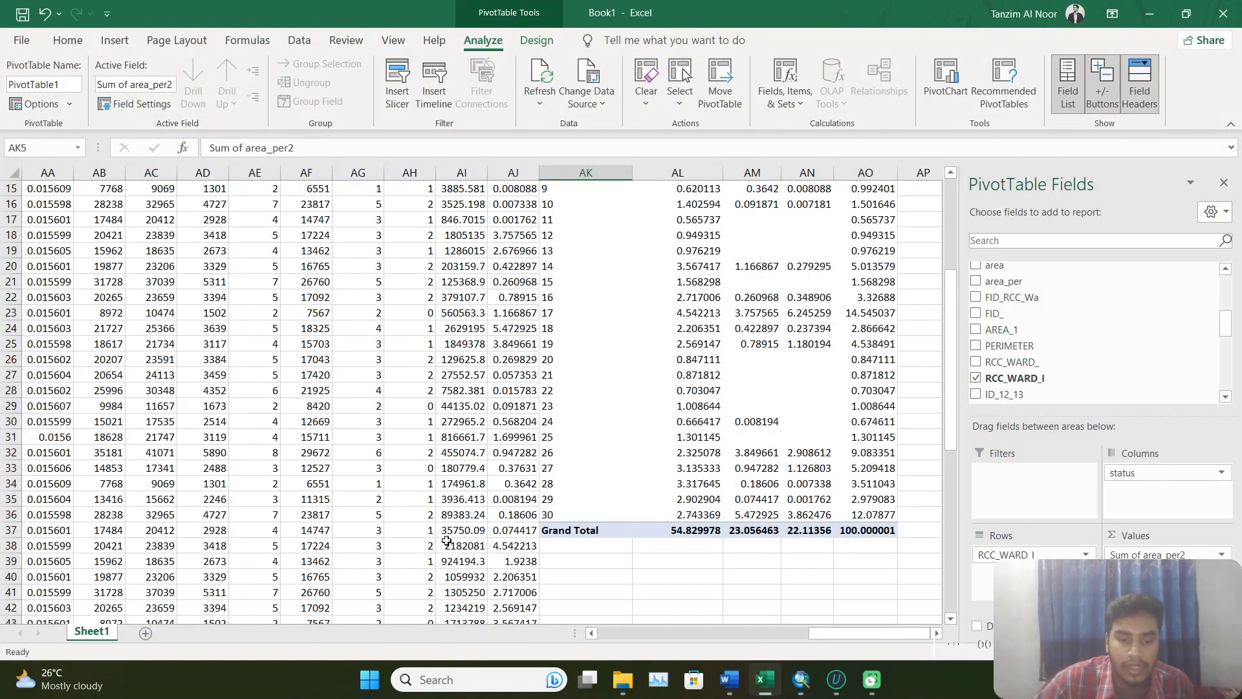
click(146, 634)
key(ctrl+v)
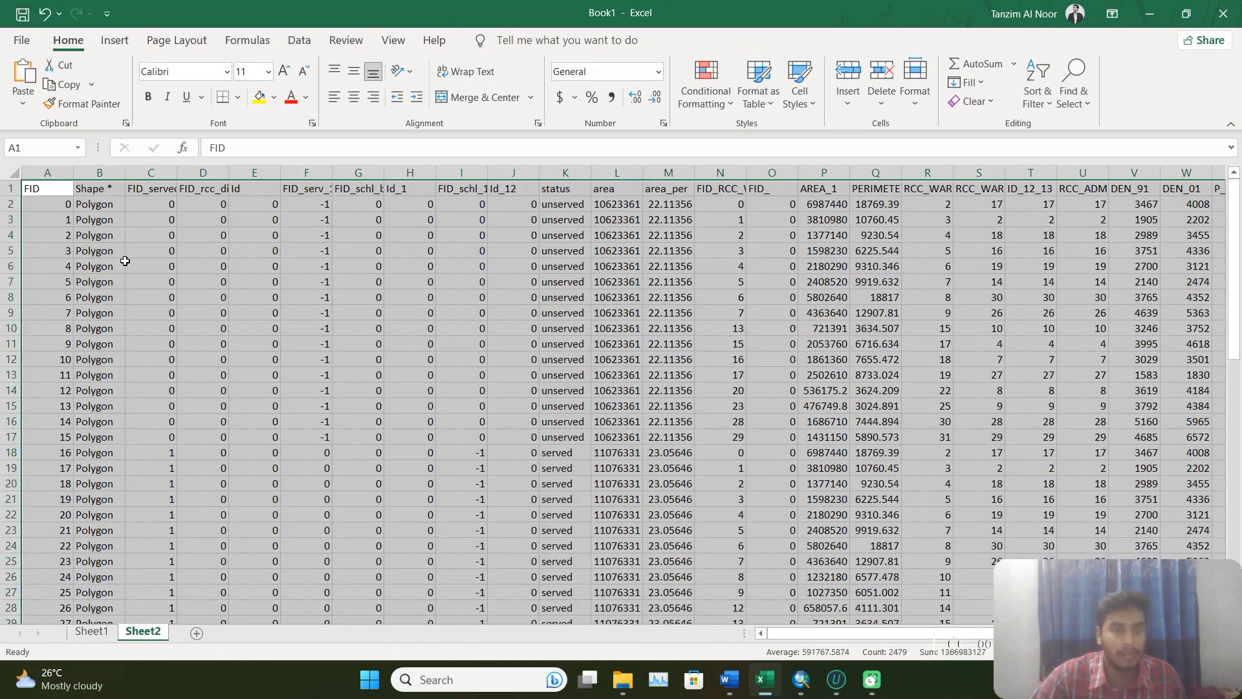
Insert a PivotTable from Sheet2!$A$1:$AK$67 into the existing worksheet at cell AL5 of Sheet2.
click(114, 40)
click(29, 99)
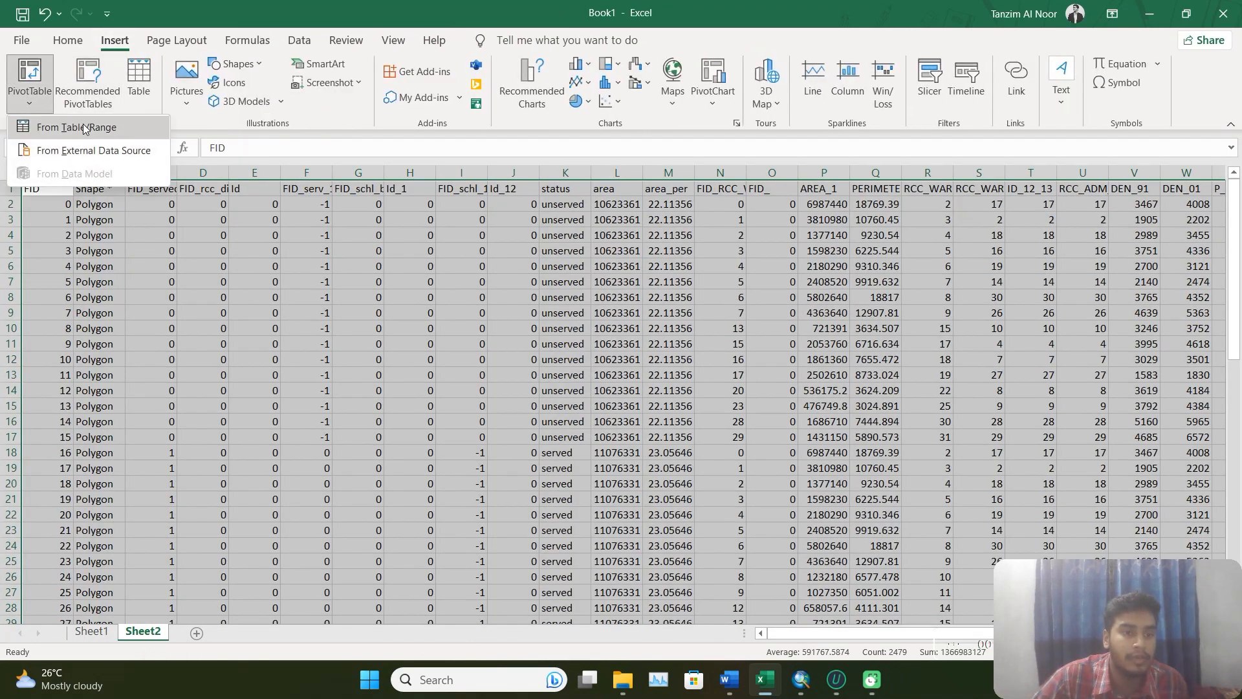
click(49, 125)
drag(916, 635, 941, 634)
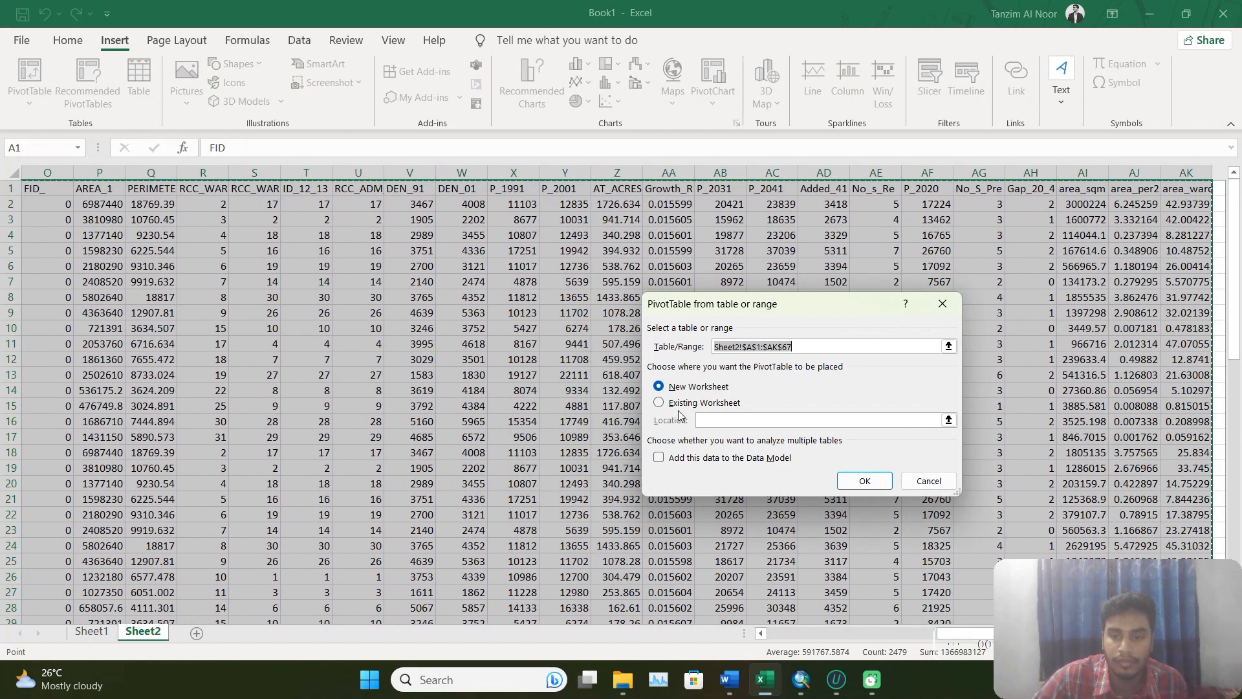
click(692, 404)
click(1219, 249)
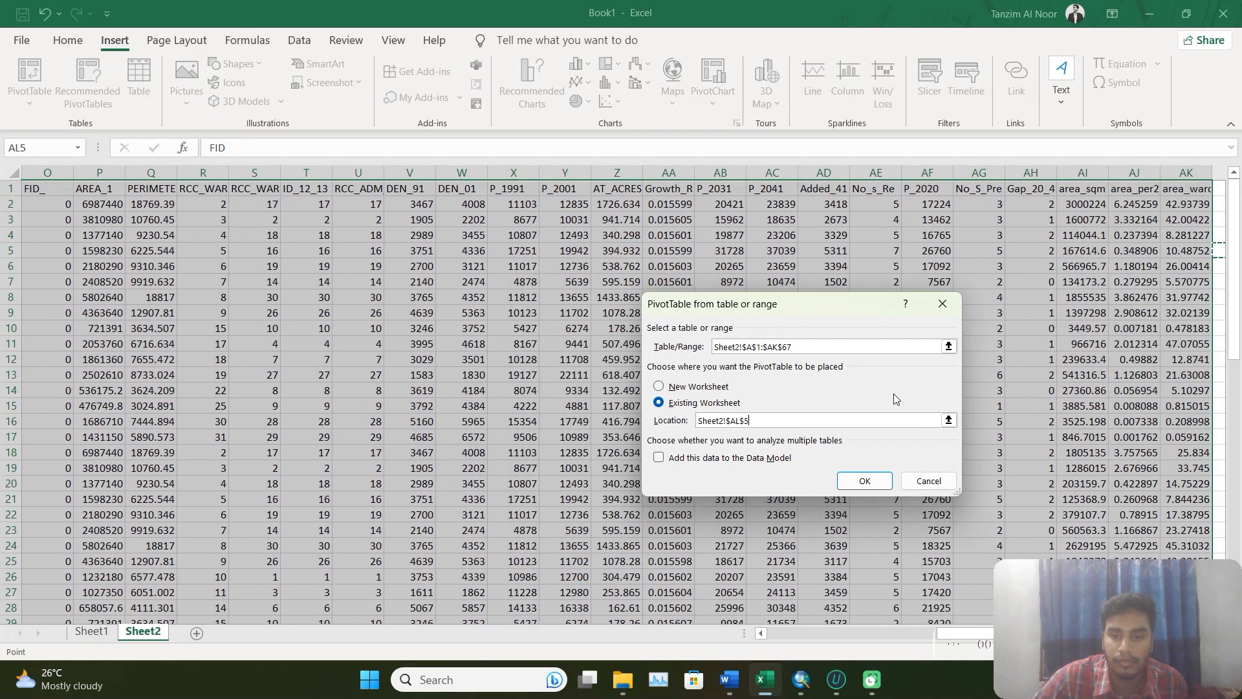
click(865, 481)
Set up the PivotTable to sum area_ward as values, with RCC_WARD_I as the rows.
drag(854, 641, 934, 630)
scroll(1066, 362, down, 10)
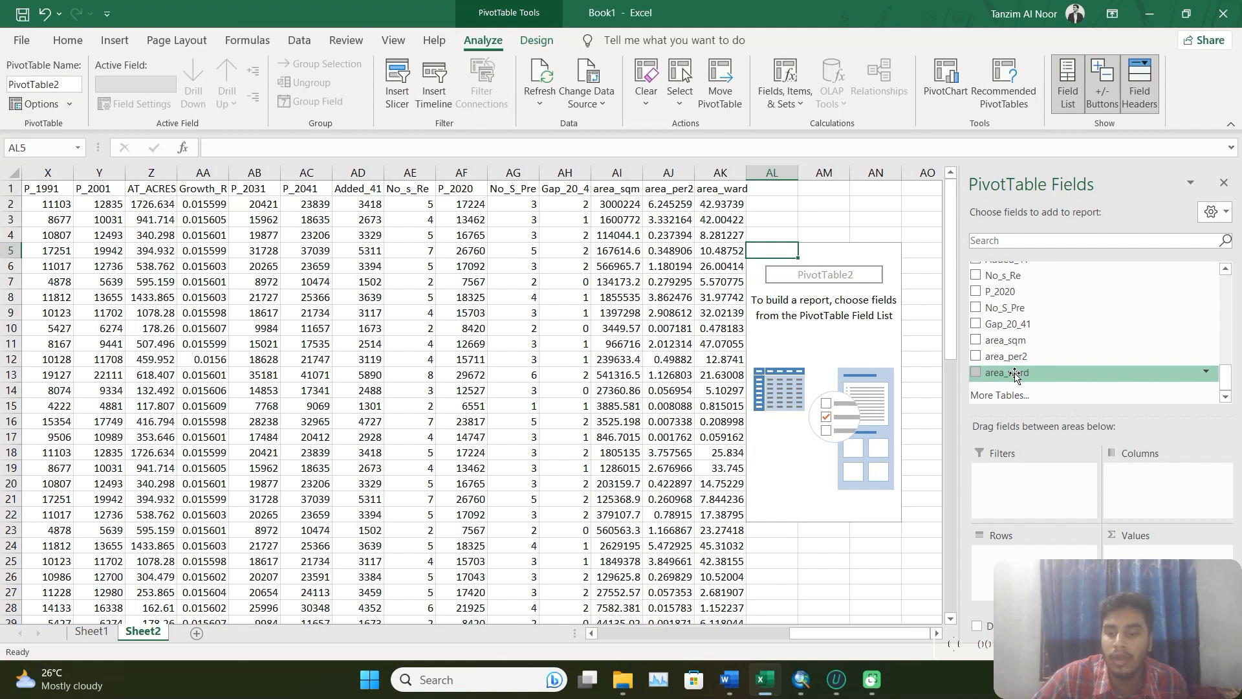
drag(1014, 377, 1122, 551)
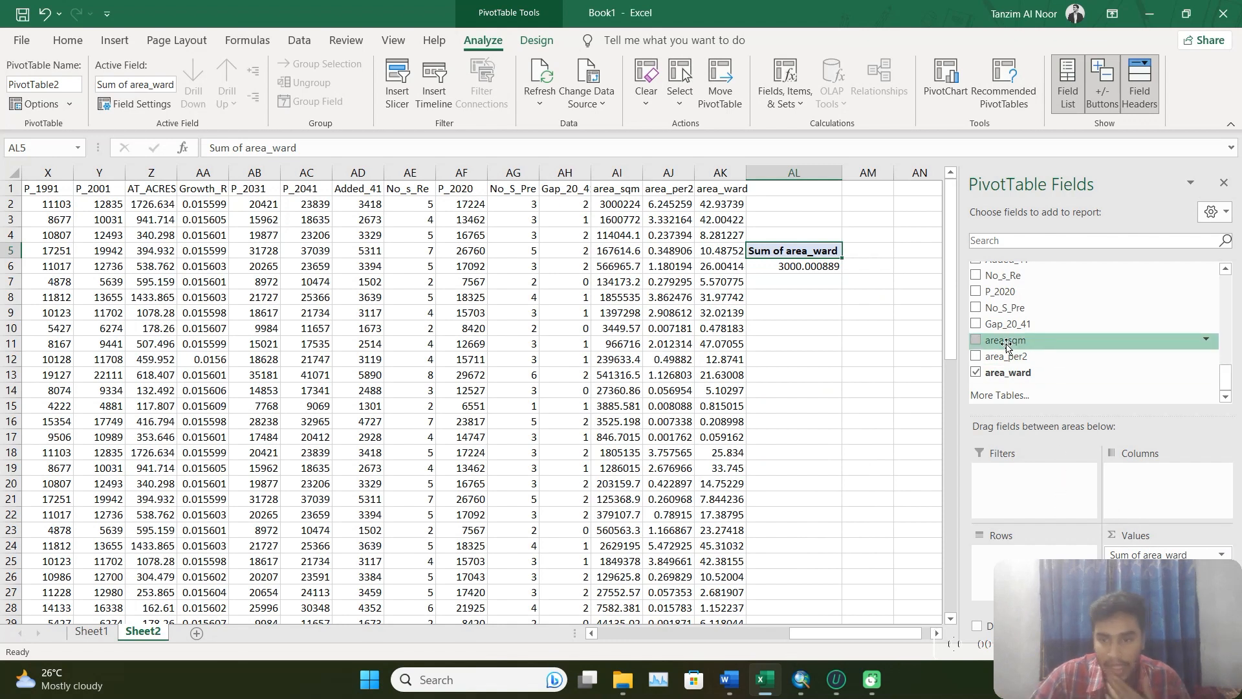
scroll(1042, 350, up, 3)
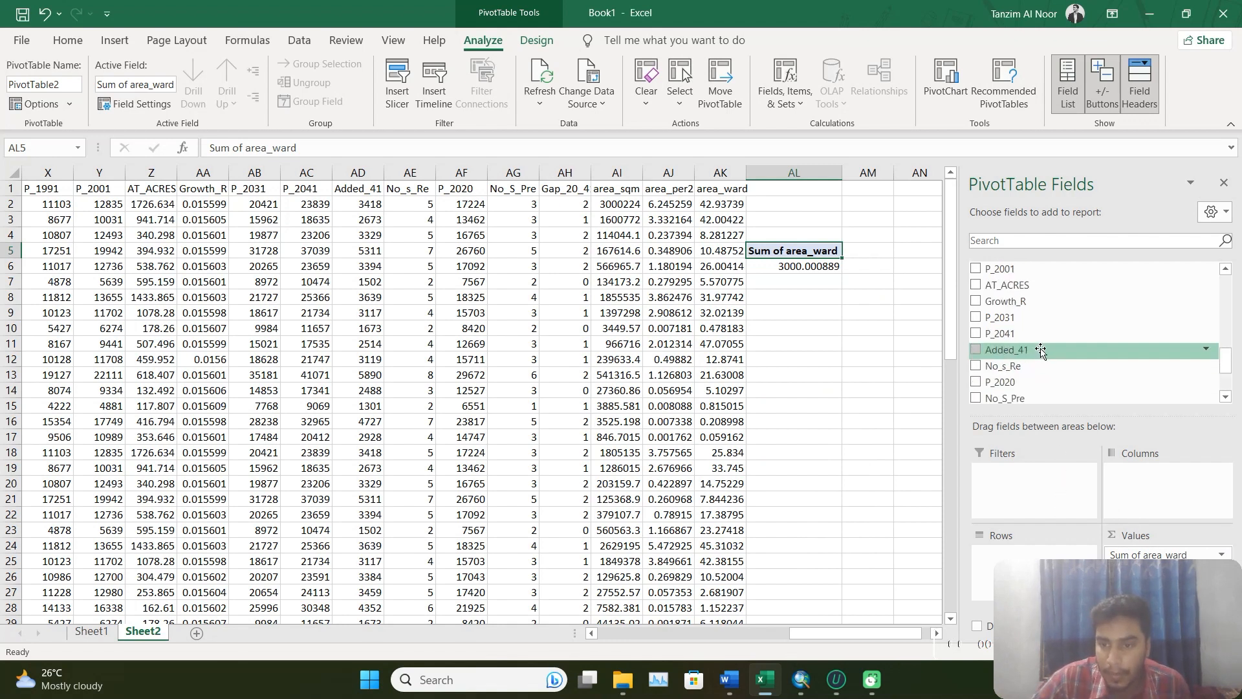
scroll(1043, 347, up, 3)
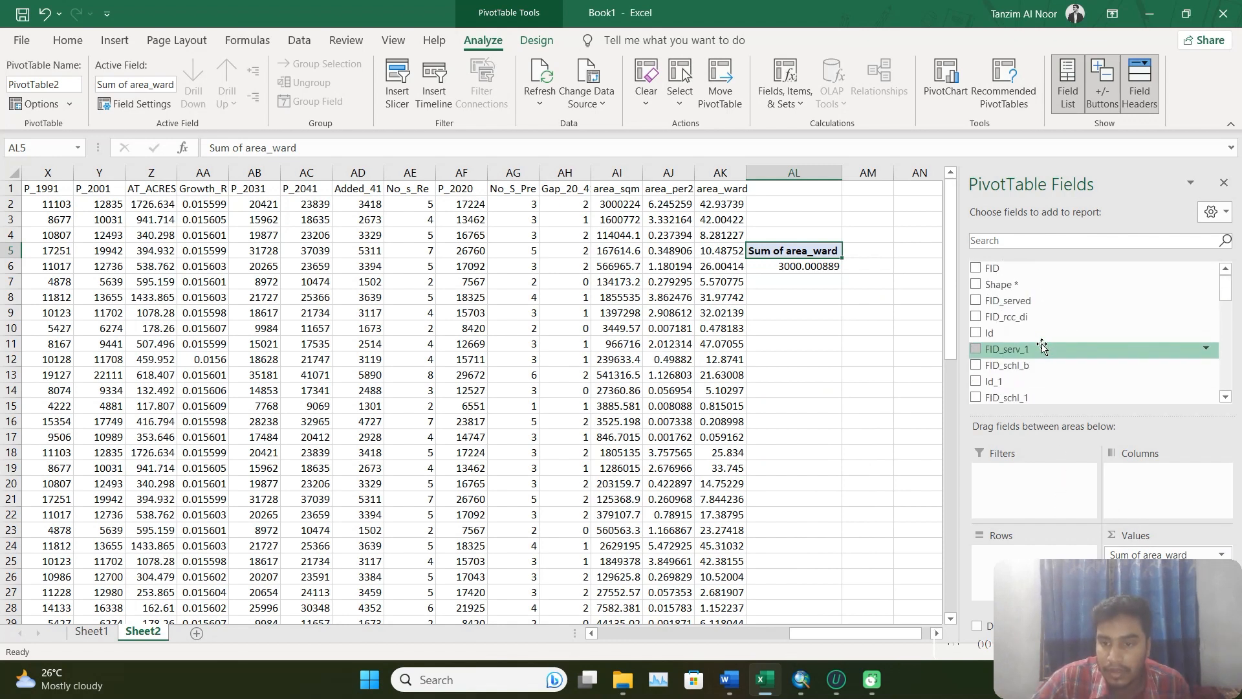
scroll(1052, 356, up, 2)
scroll(1060, 365, down, 3)
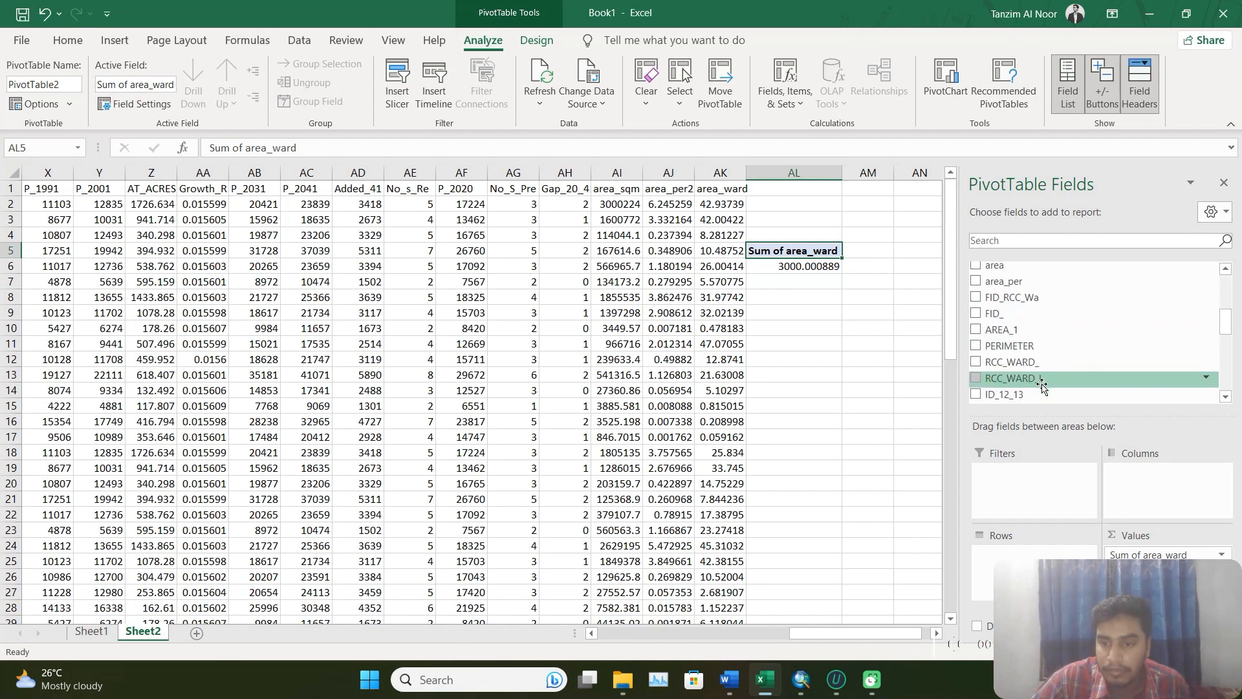
drag(1065, 378, 1025, 553)
Add the status field as the PivotTable's columns to split each ward's area percentage by service status.
scroll(1019, 324, up, 5)
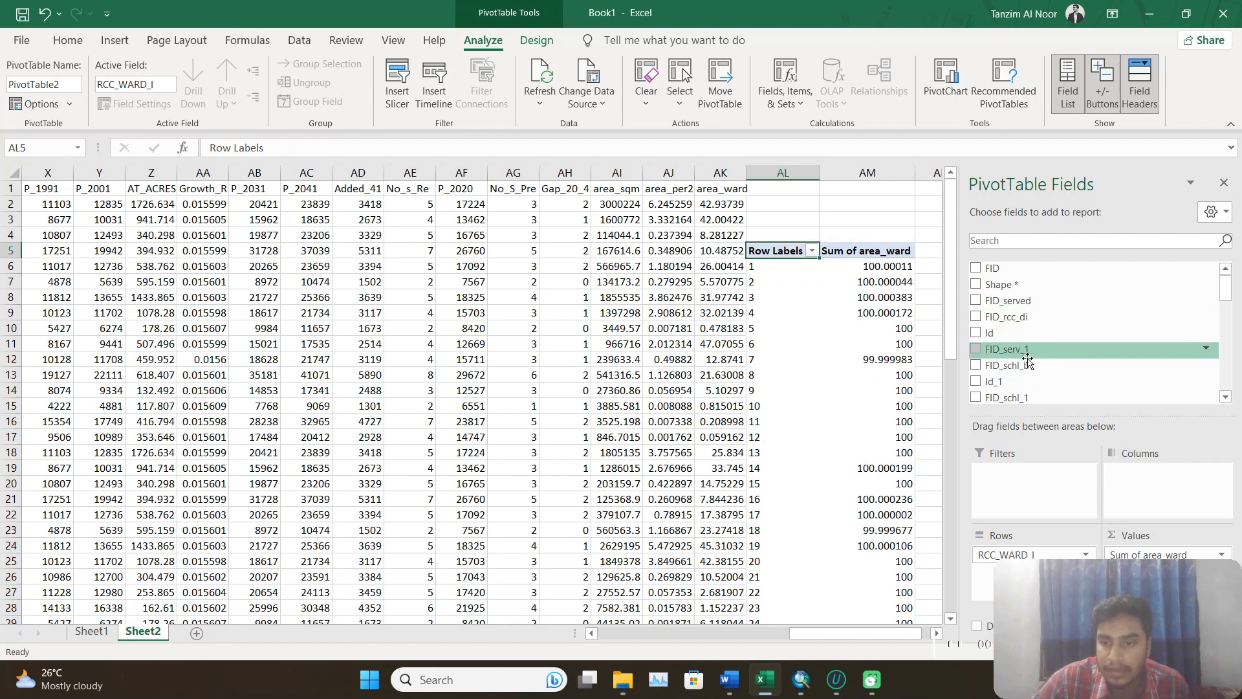
scroll(1029, 362, down, 3)
drag(1009, 328, 1152, 476)
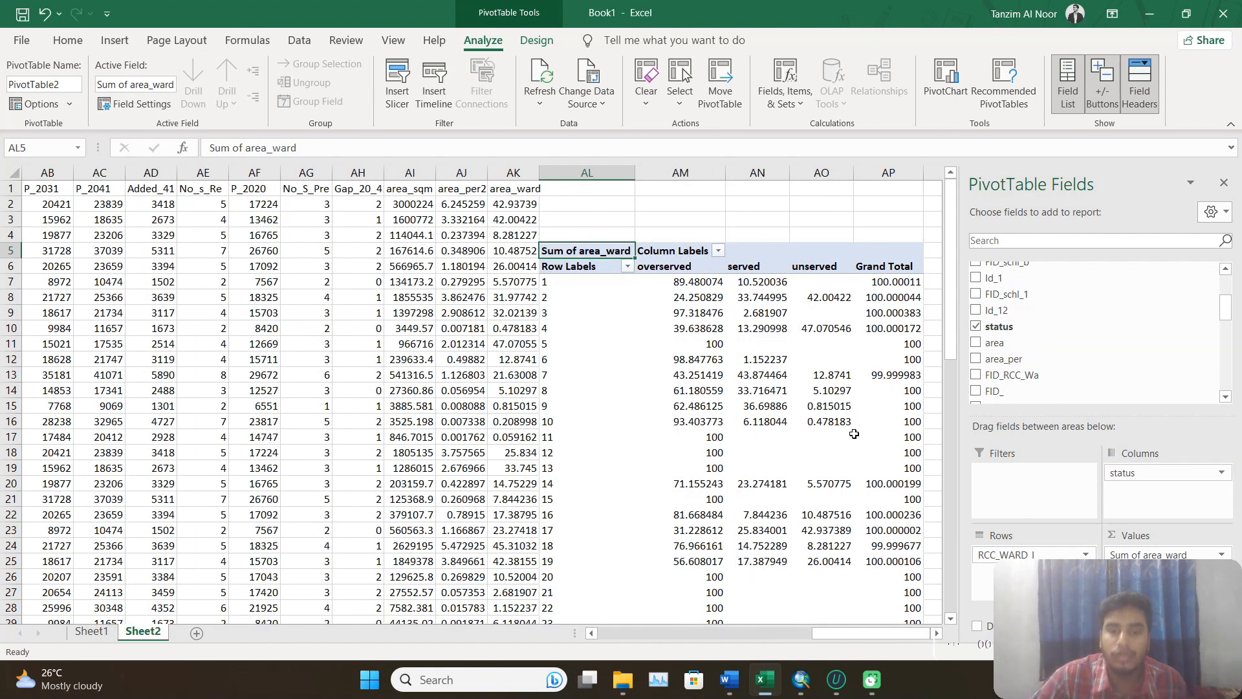
Examine the overserved, served and unserved percentages of each ward and the totals in the PivotTable.
scroll(902, 321, down, 2)
scroll(902, 320, up, 3)
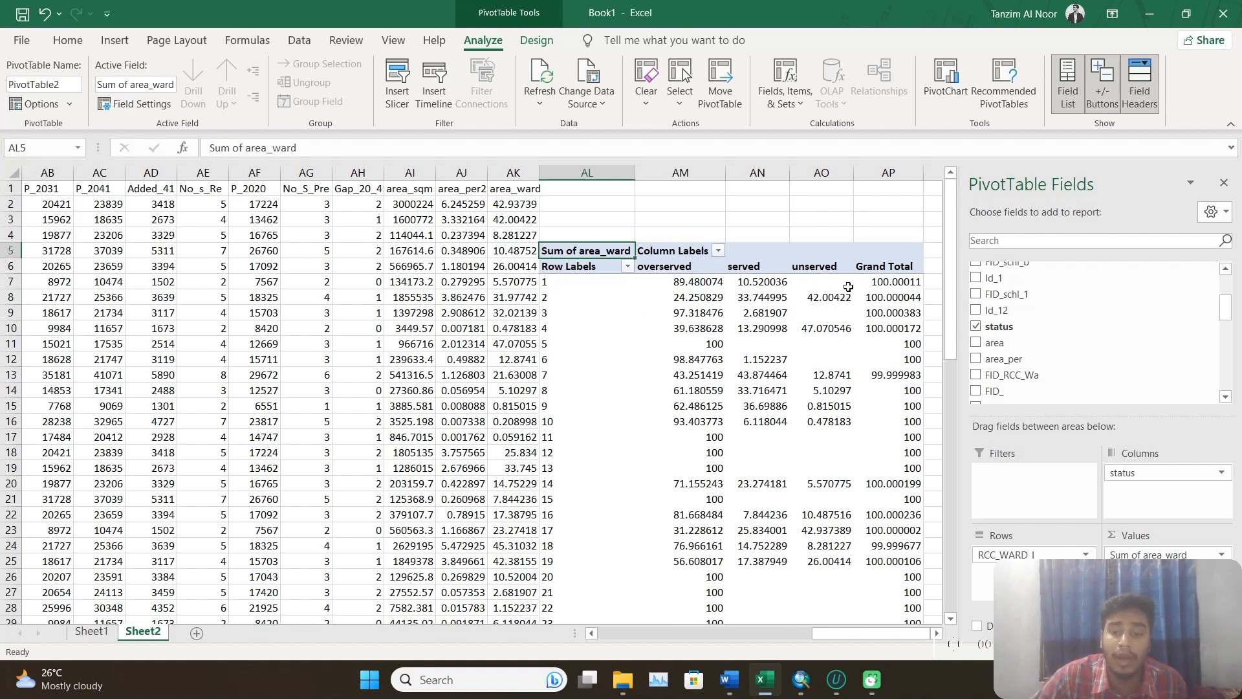
scroll(886, 278, down, 10)
scroll(842, 323, up, 10)
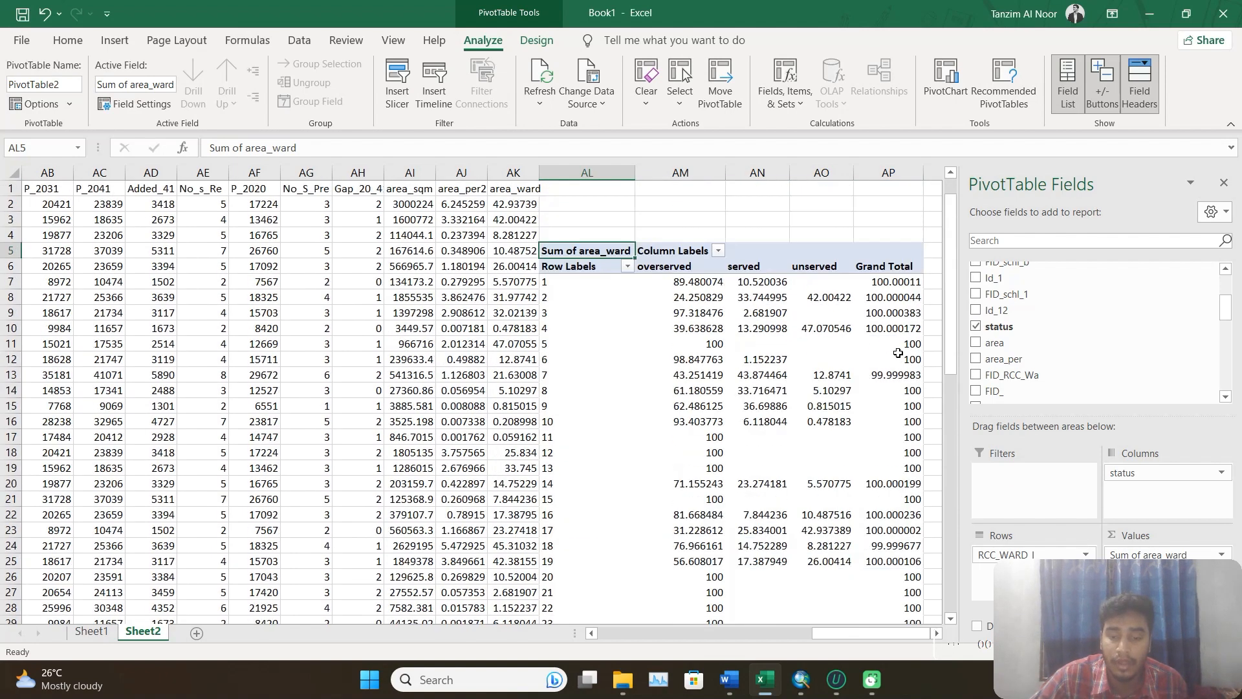
scroll(817, 341, down, 5)
scroll(796, 343, up, 5)
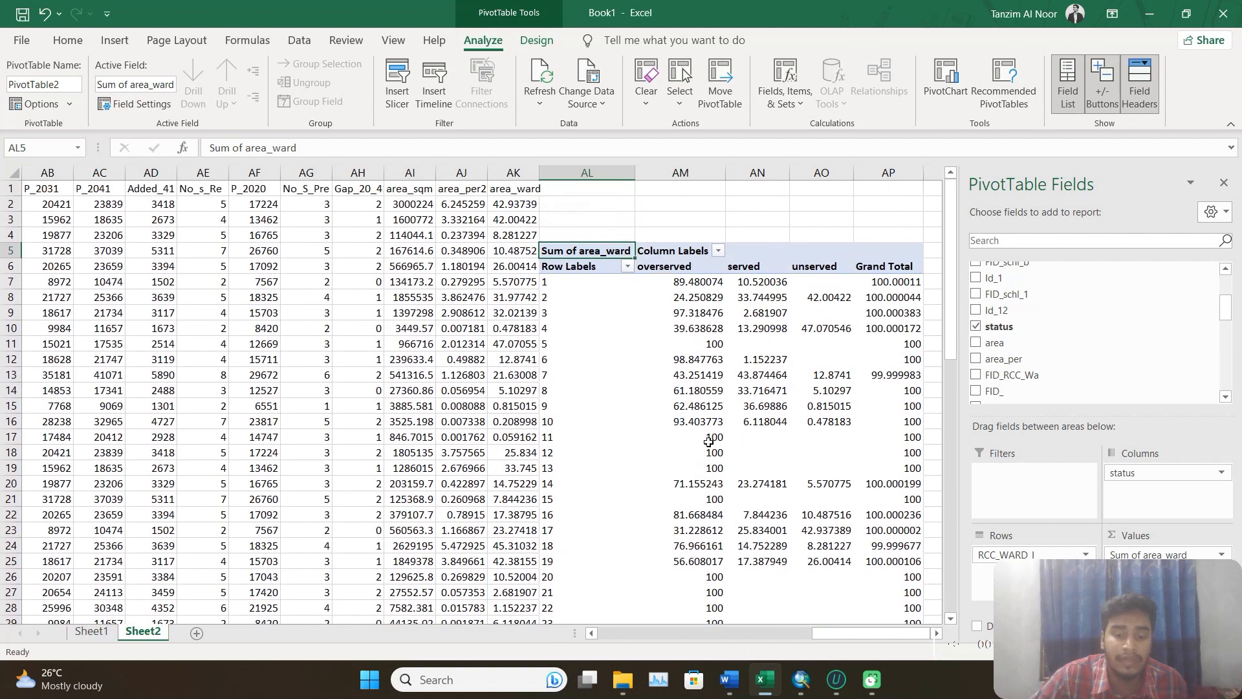
mouse_move(764, 368)
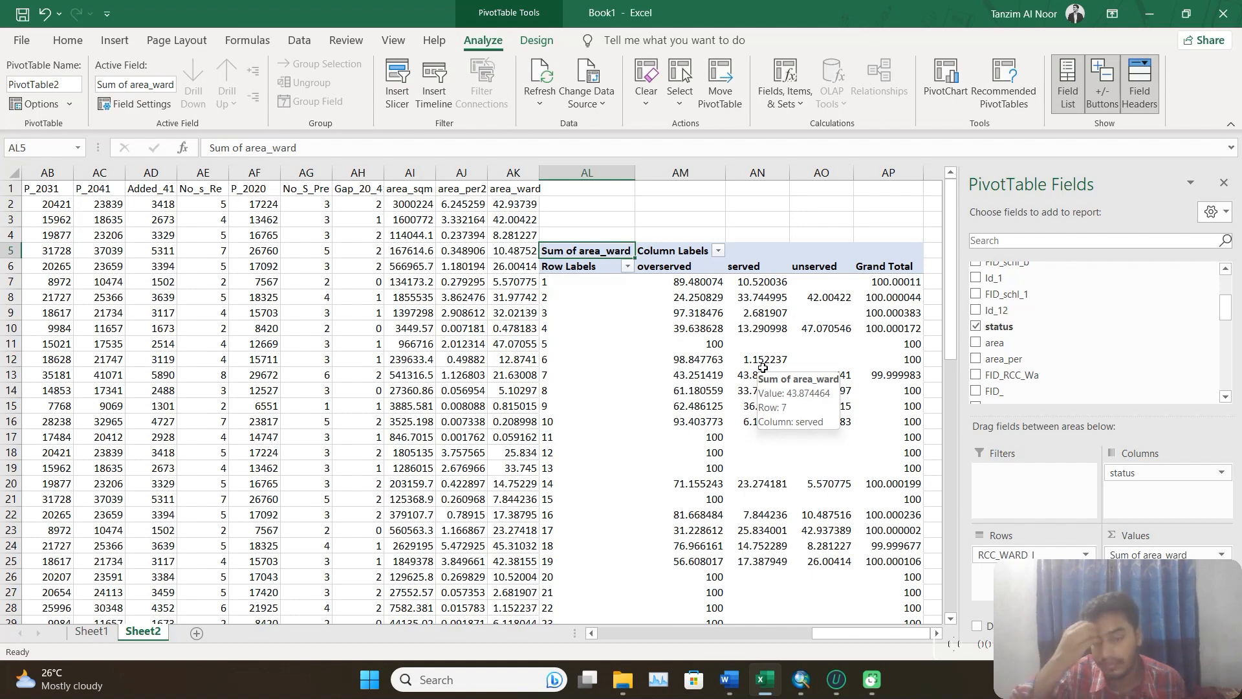
scroll(763, 368, down, 5)
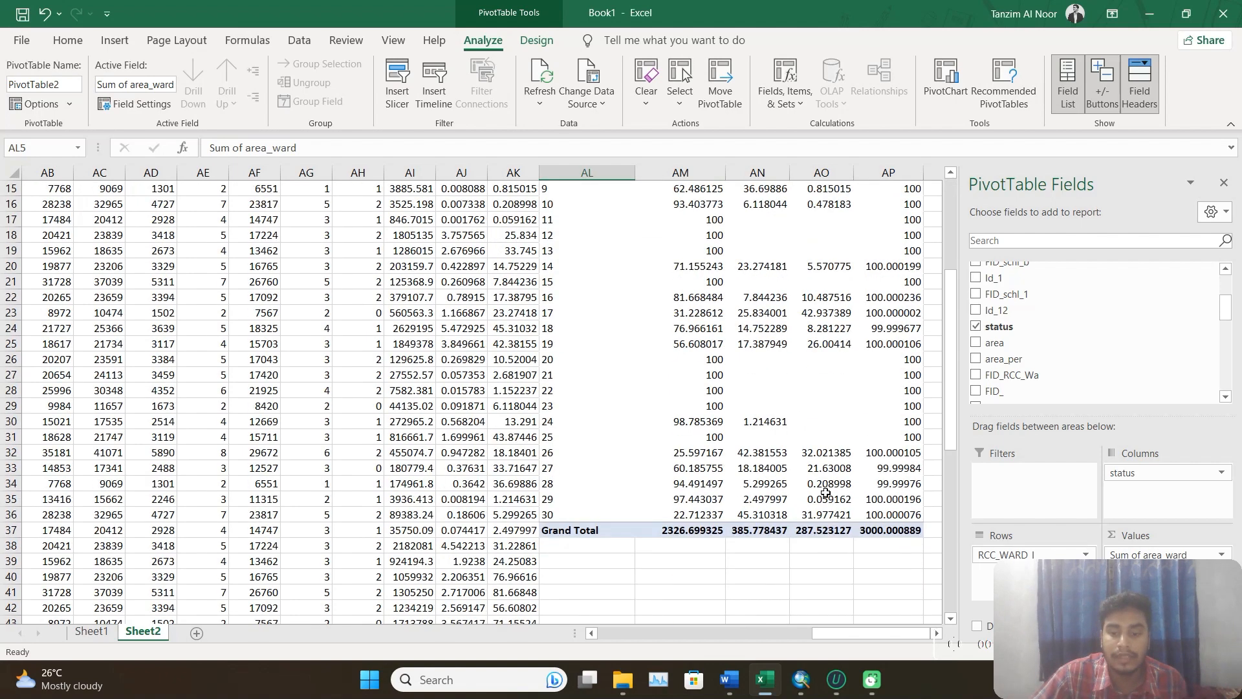
Check the population tasks in Project.docx in Word, and switch to ArcMap to open the RCC_Ward_bnd attribute table.
click(729, 679)
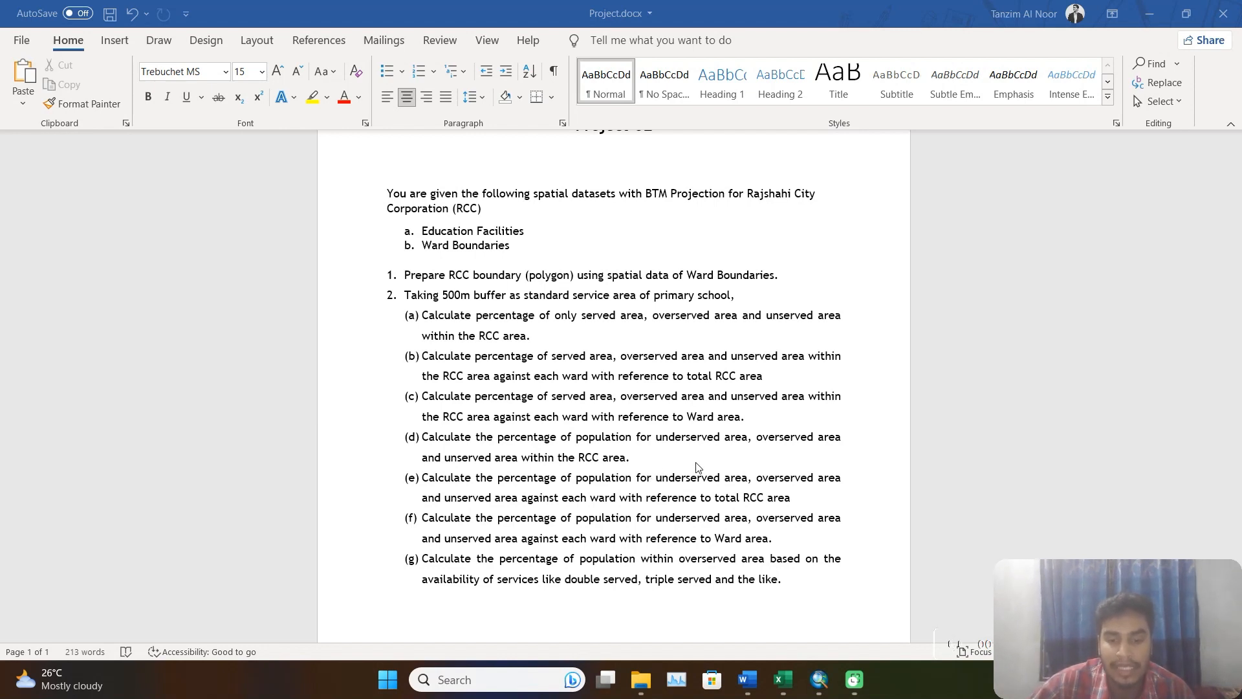
key(alt+Tab)
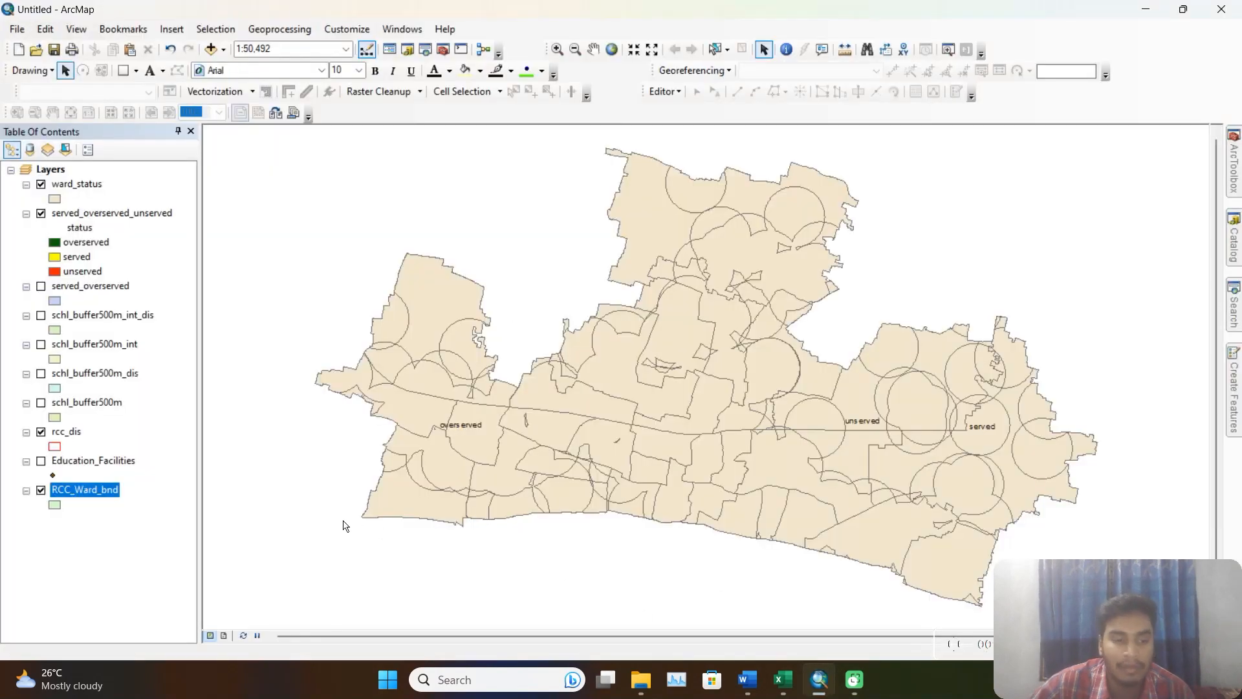
right_click(81, 496)
click(173, 187)
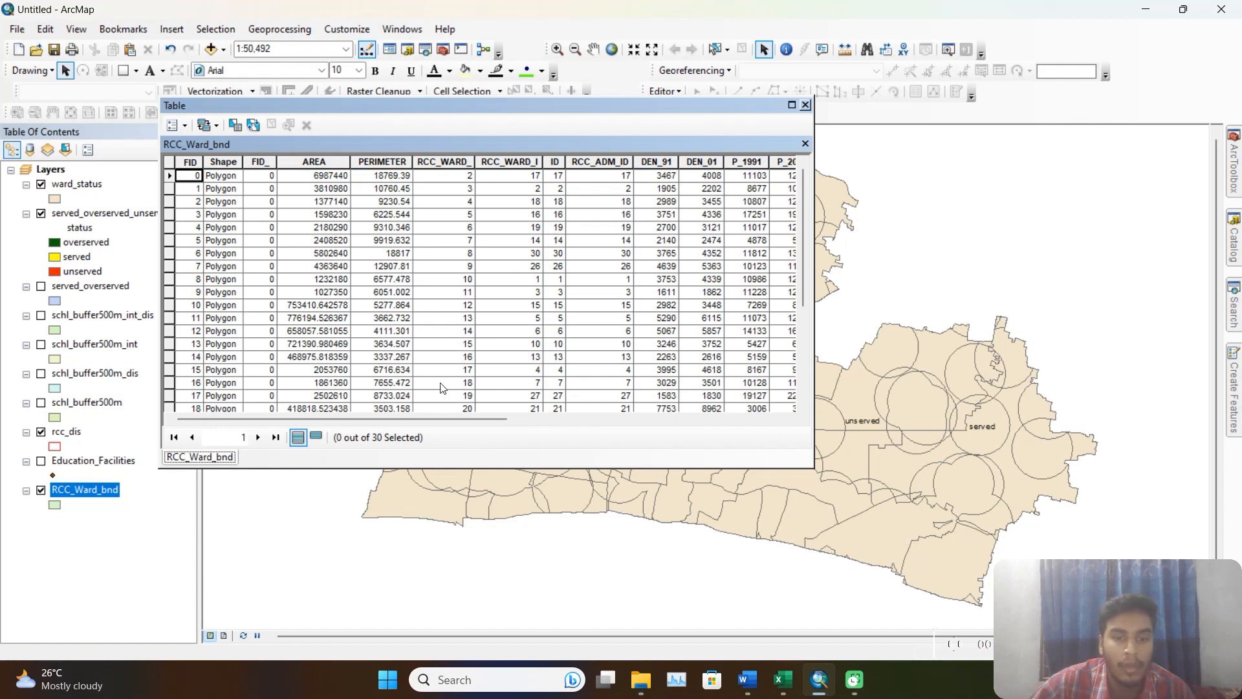
Look through the population fields of the RCC_Ward_bnd table, from P_1991 to P_2020.
scroll(485, 363, right, 2)
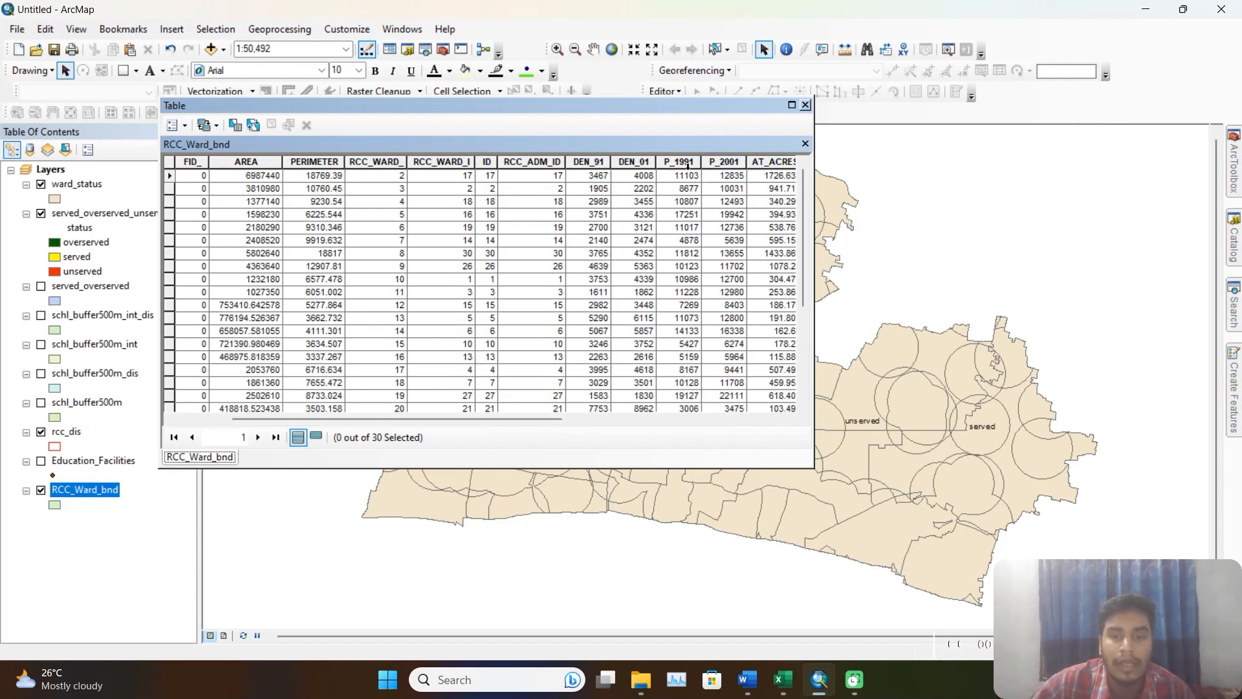
drag(521, 419, 717, 418)
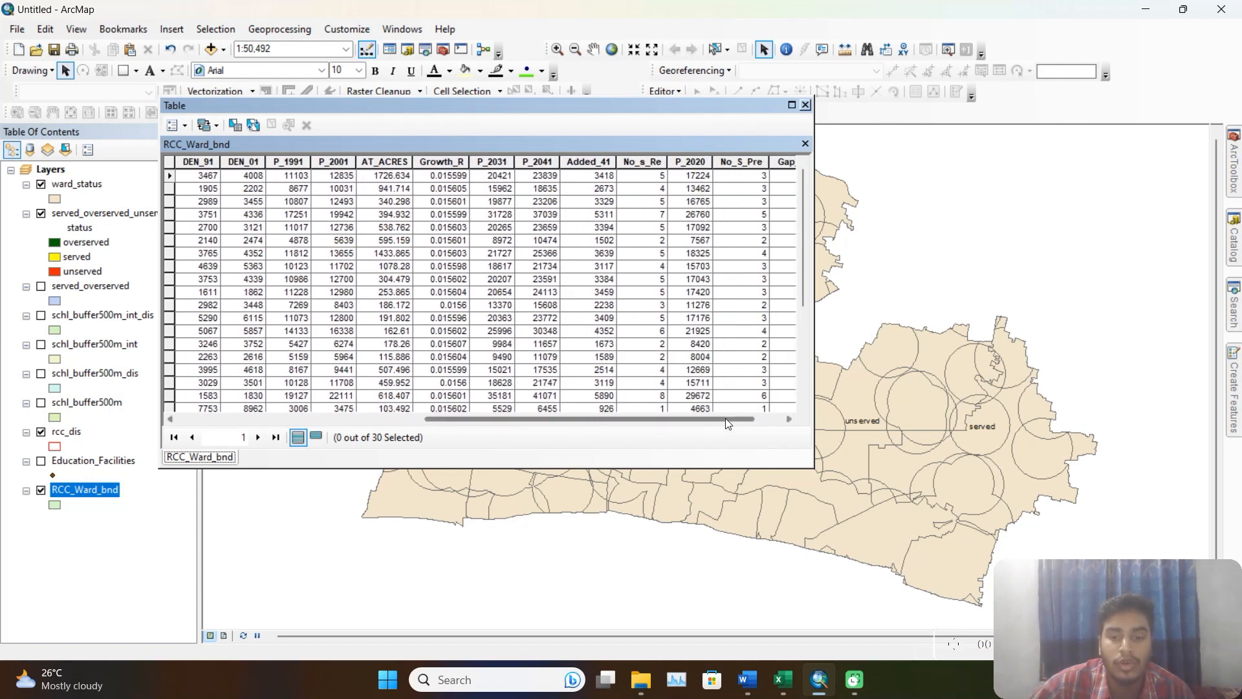
drag(724, 418, 768, 424)
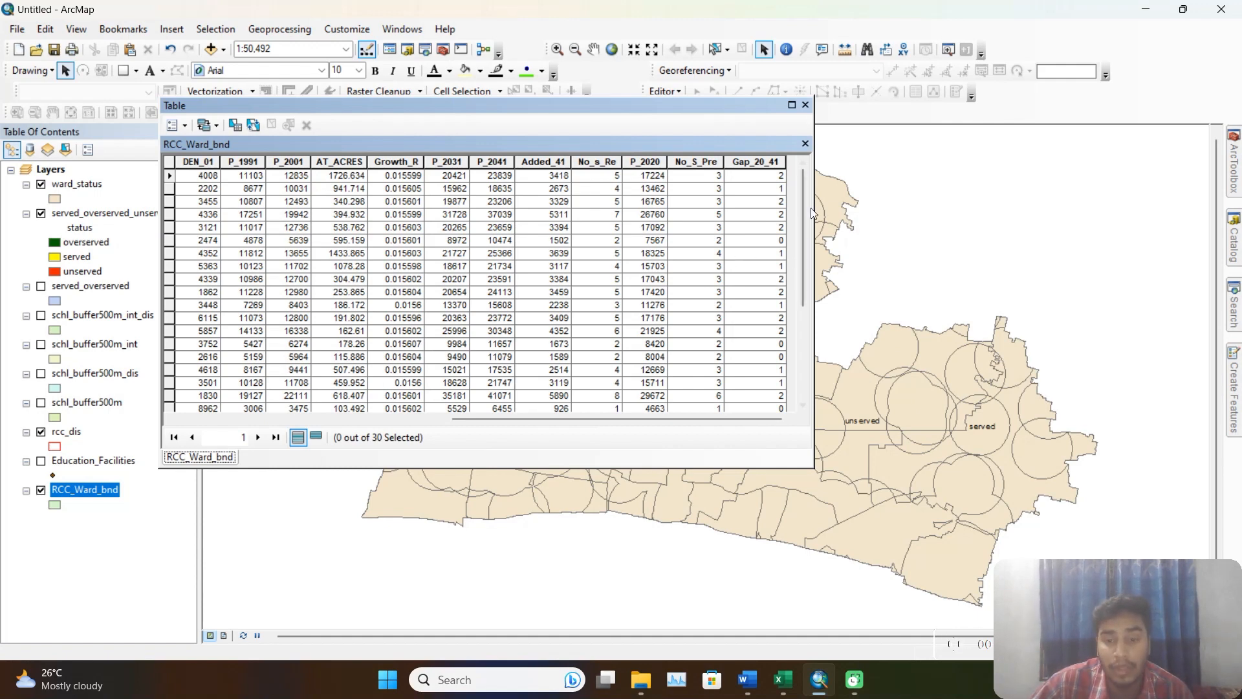
drag(715, 110, 783, 122)
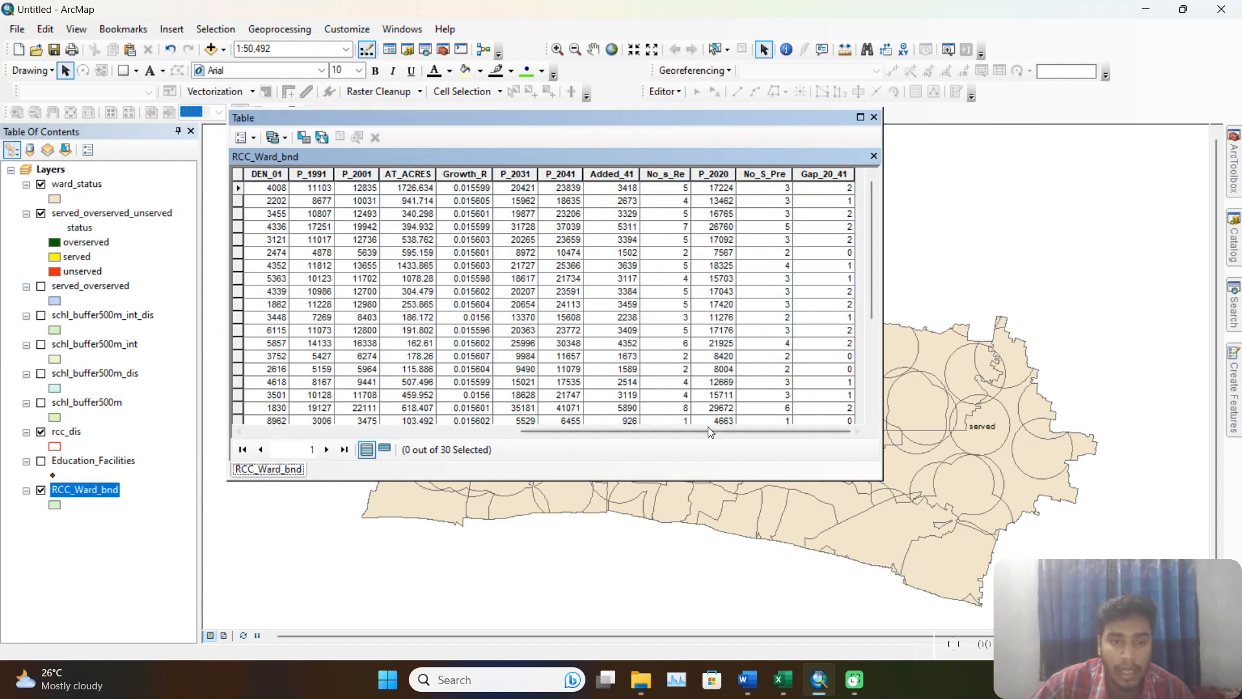
drag(707, 430, 745, 444)
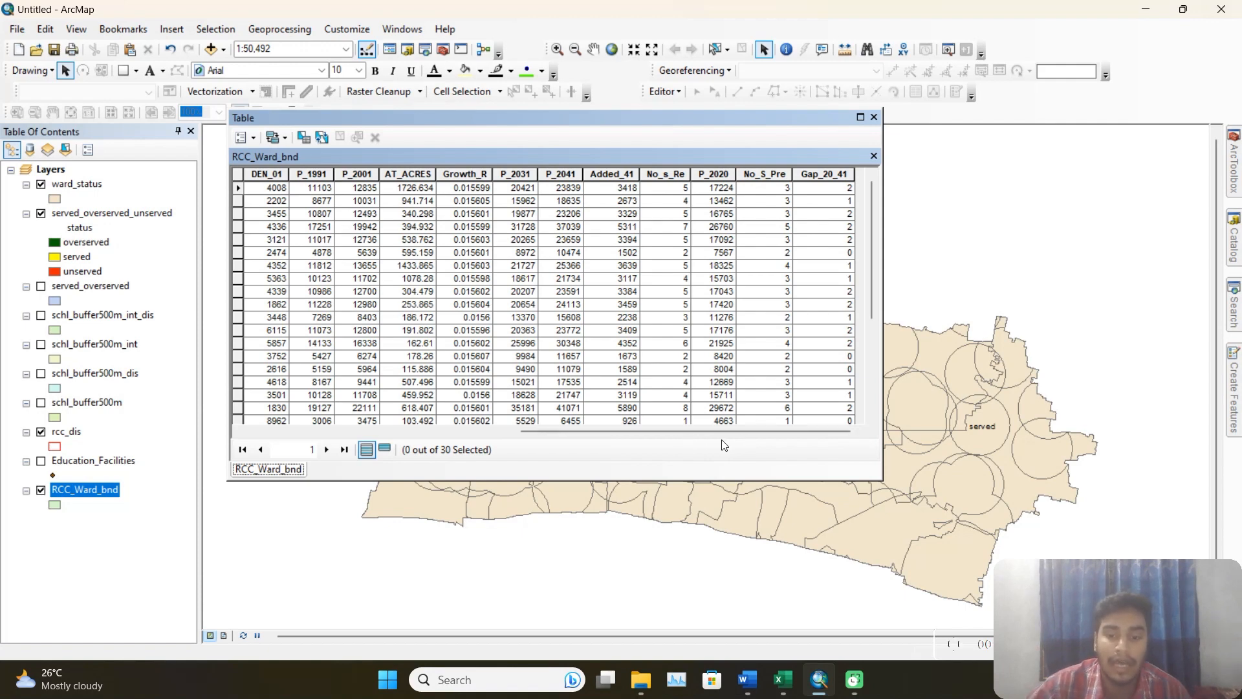
drag(753, 432, 785, 432)
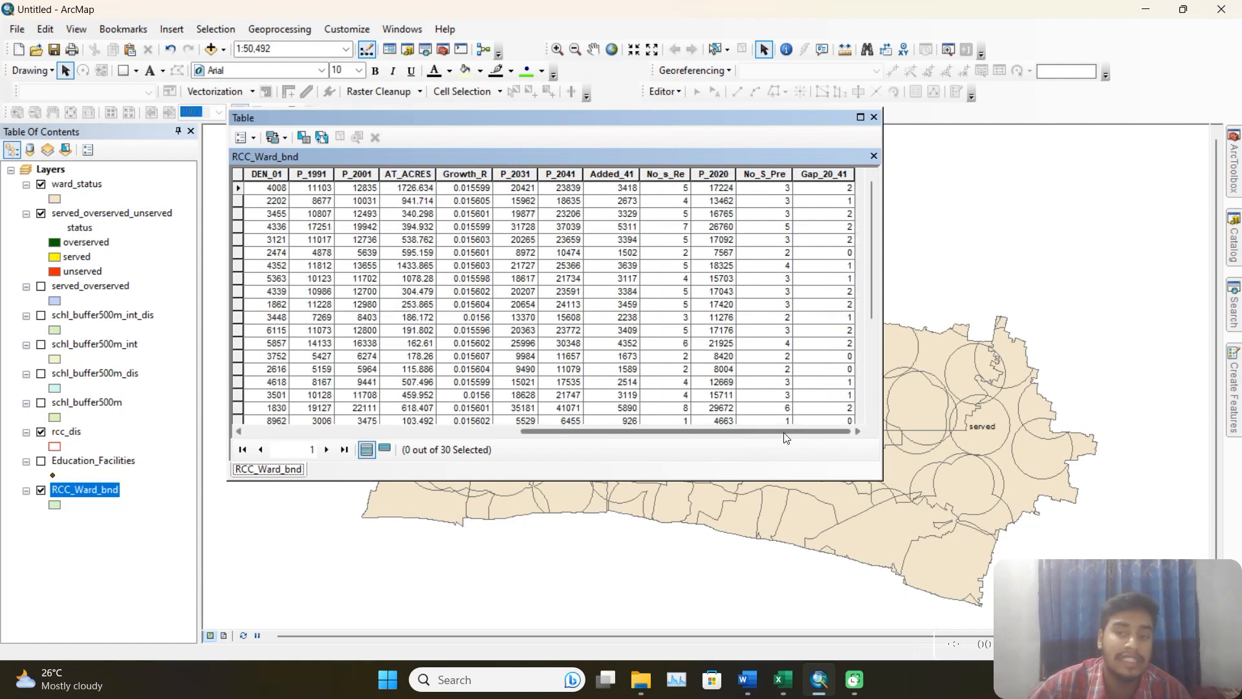
Add a field named pop_den of type Double to the RCC_Ward_bnd table.
click(251, 137)
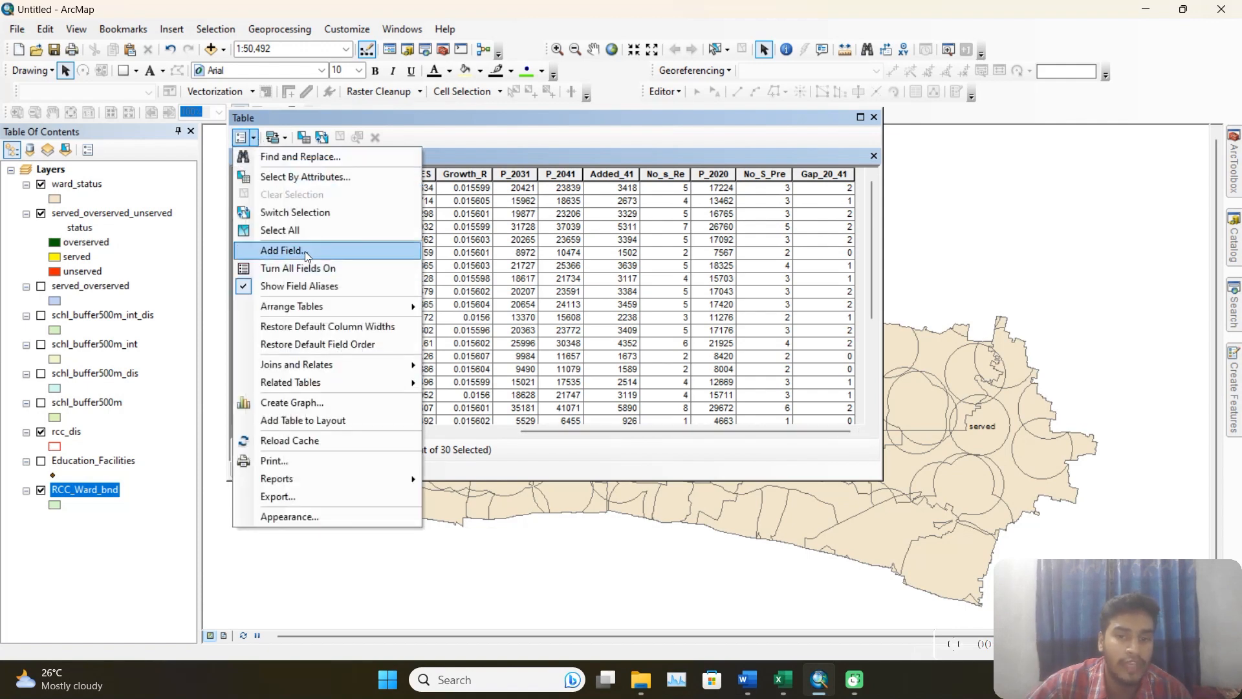
click(304, 255)
text(pop_den)
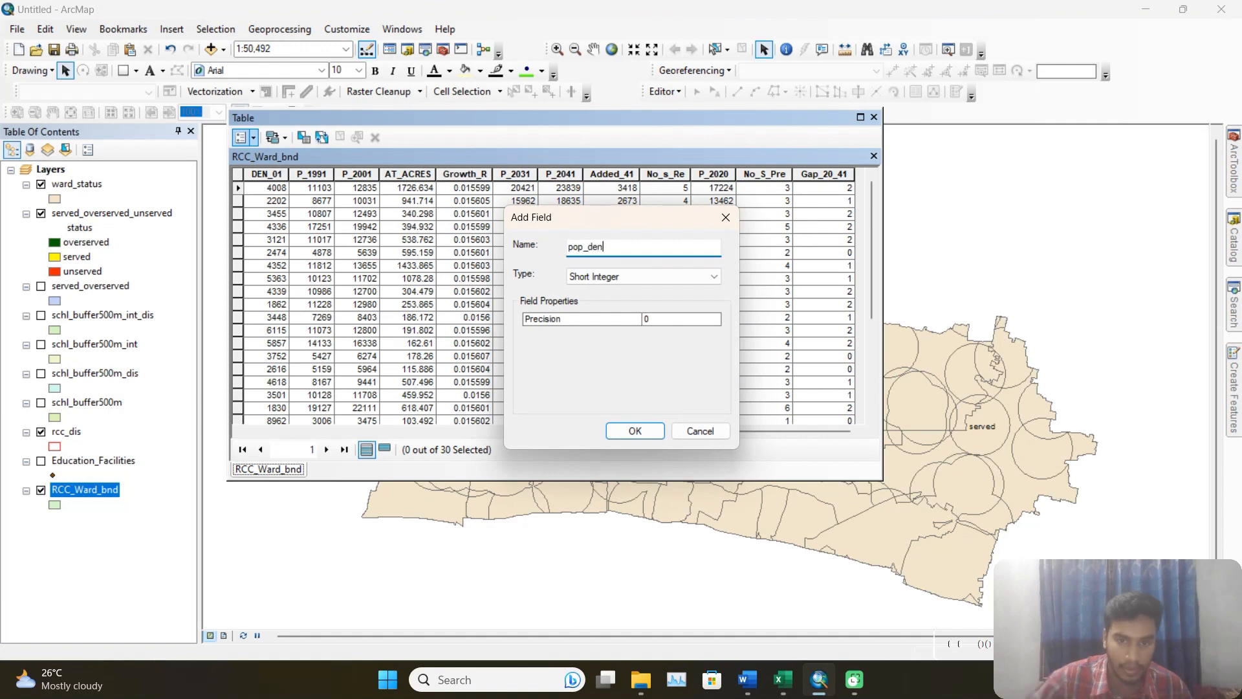
click(647, 276)
click(647, 318)
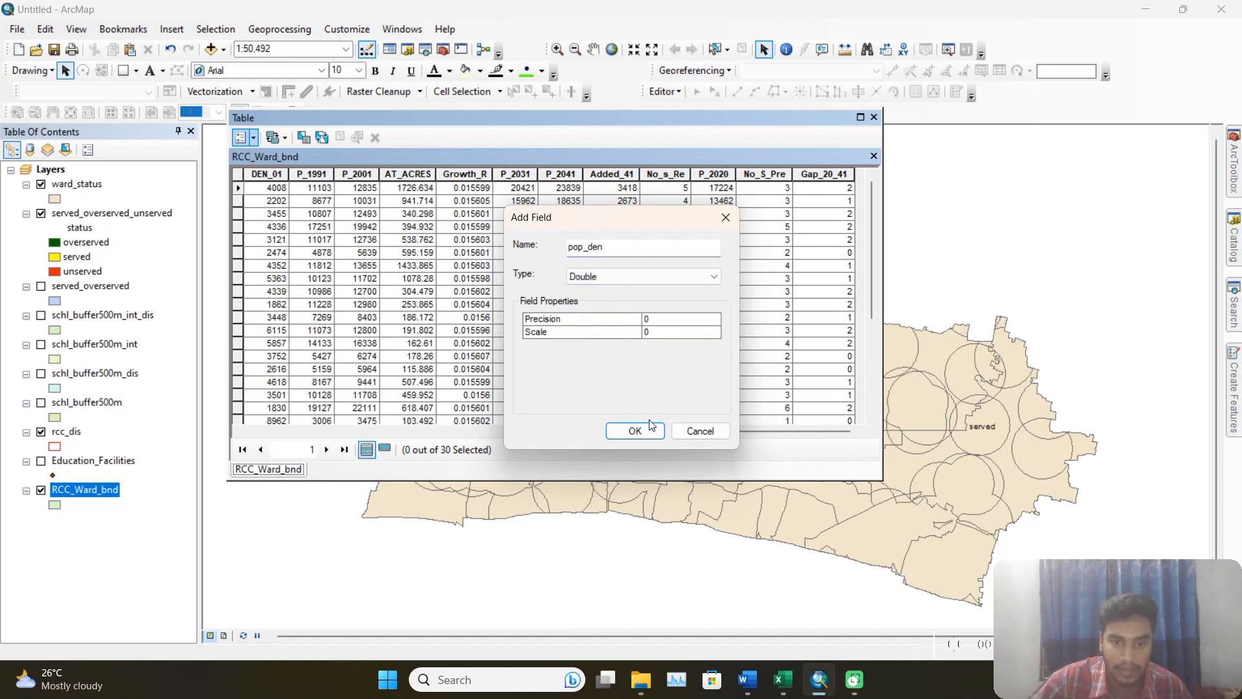
click(641, 431)
Calculate the pop_den field with the Field Calculator expression ( [P_2020] / [AREA]).
drag(650, 437, 798, 440)
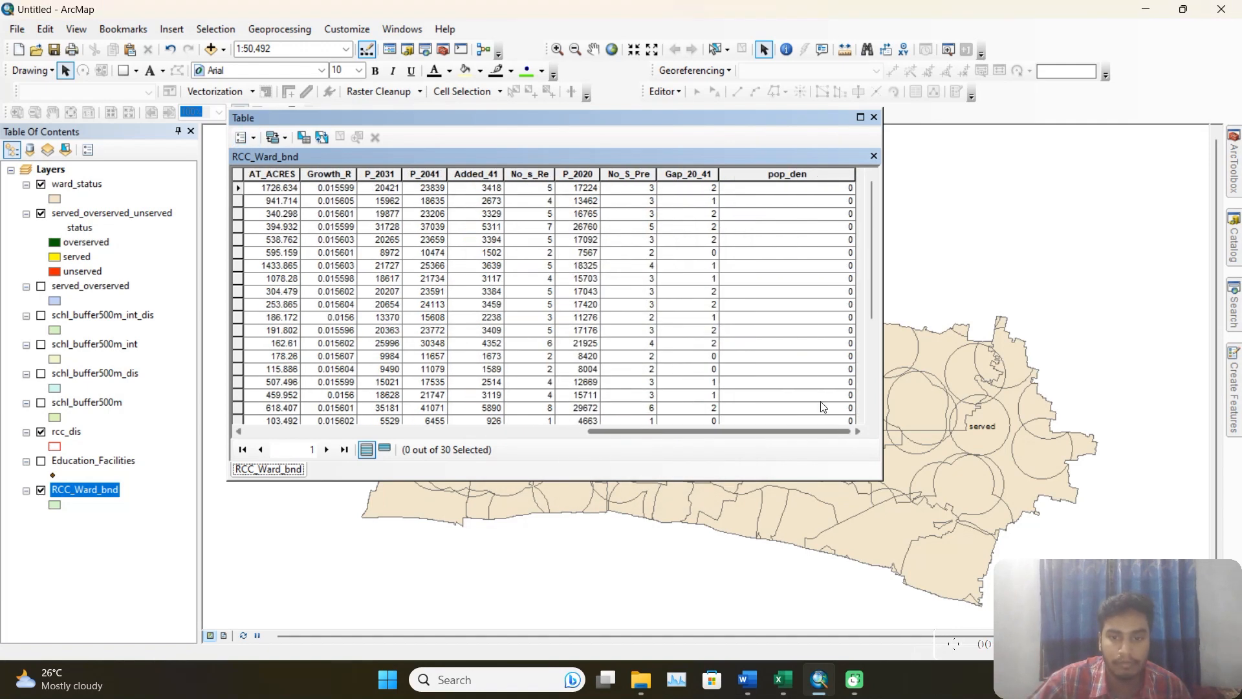
click(799, 179)
right_click(800, 181)
click(906, 280)
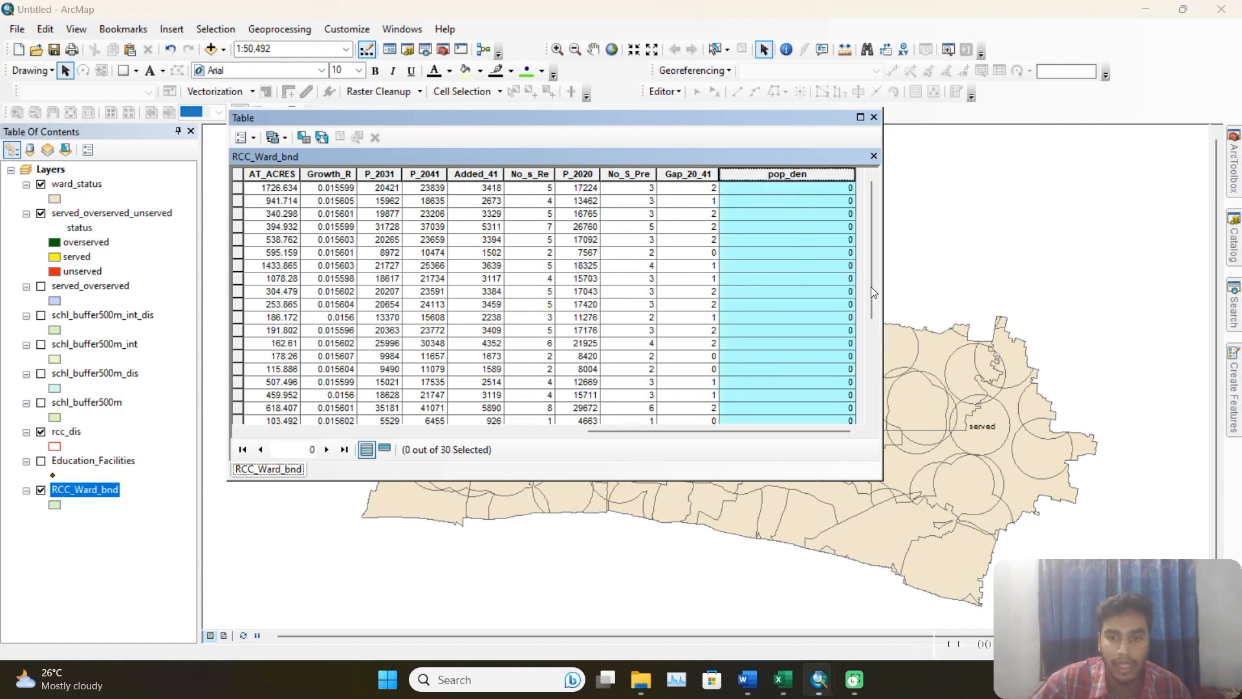
click(584, 371)
text(()
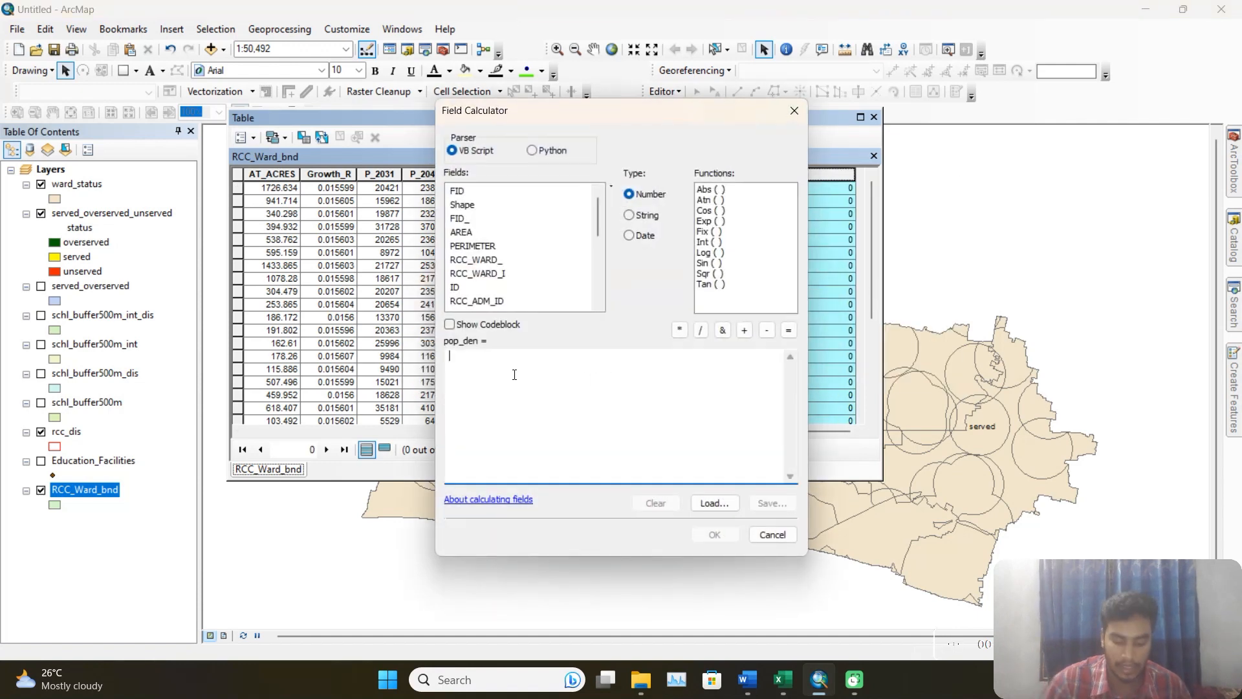
scroll(489, 301, down, 5)
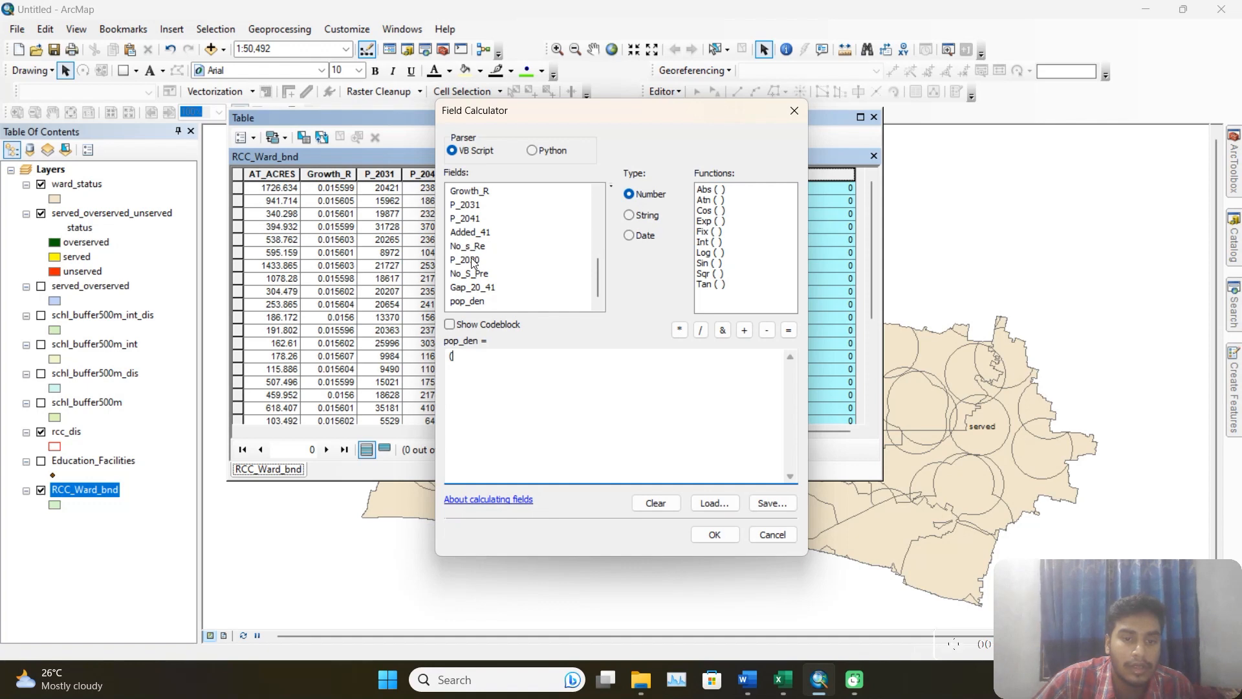
double_click(473, 260)
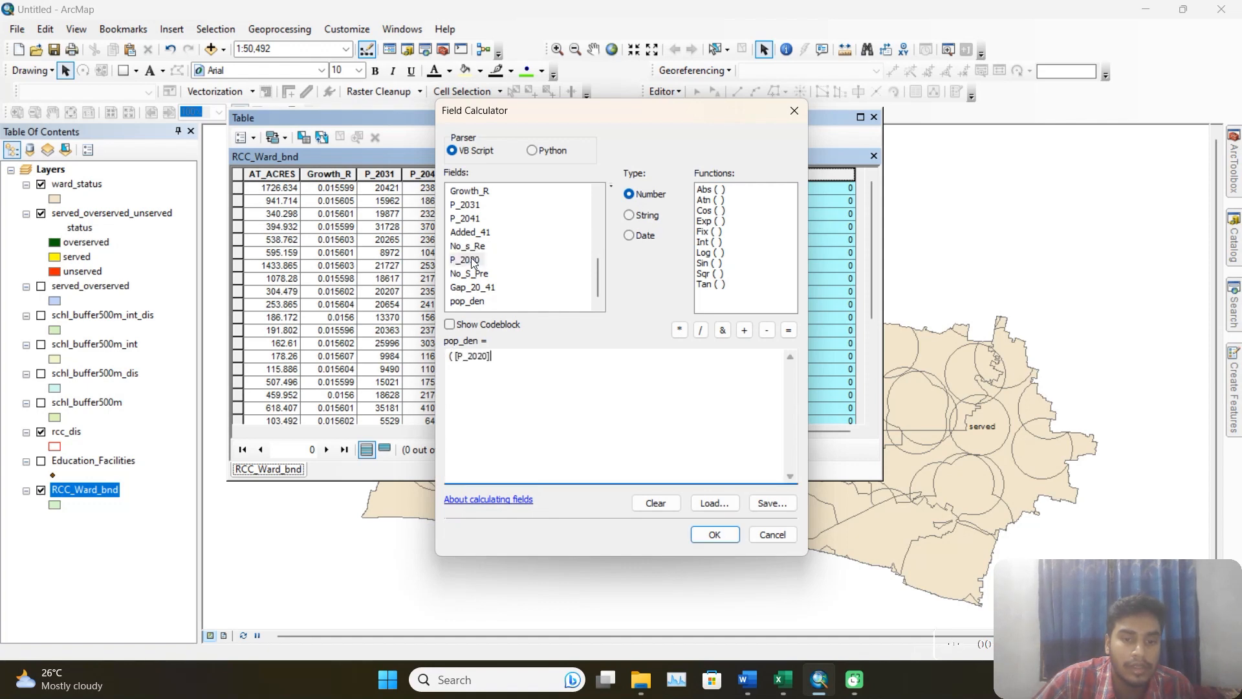
click(701, 330)
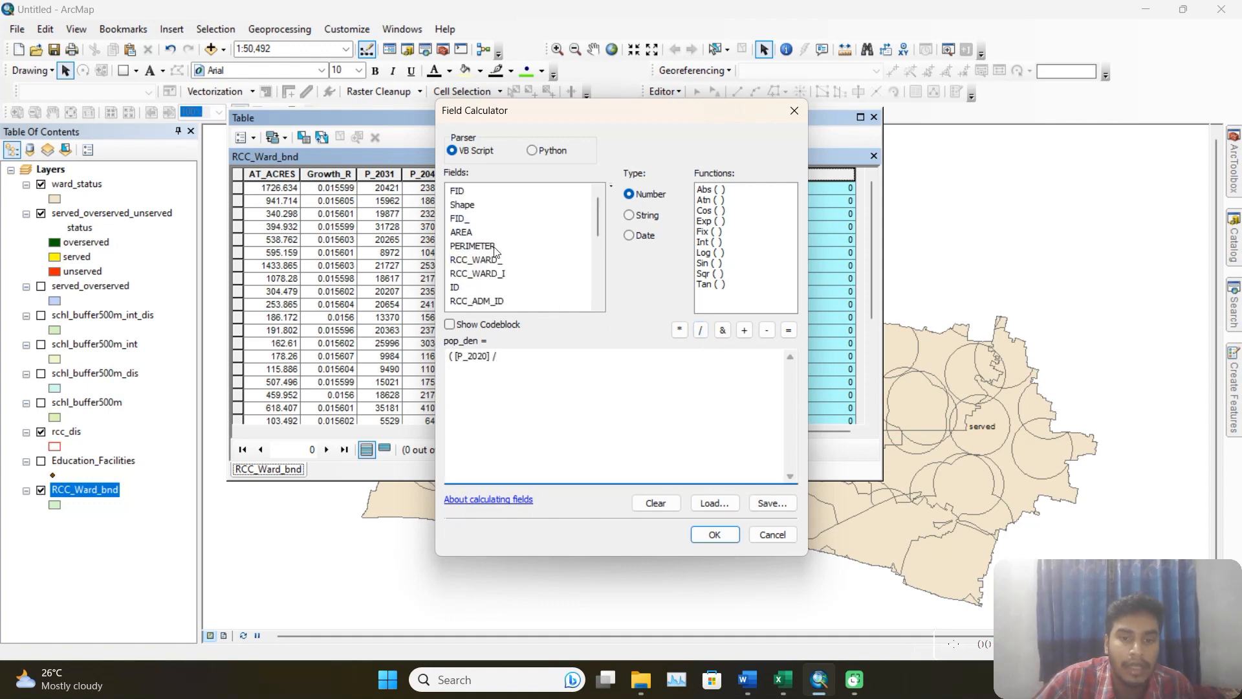
double_click(461, 232)
text())
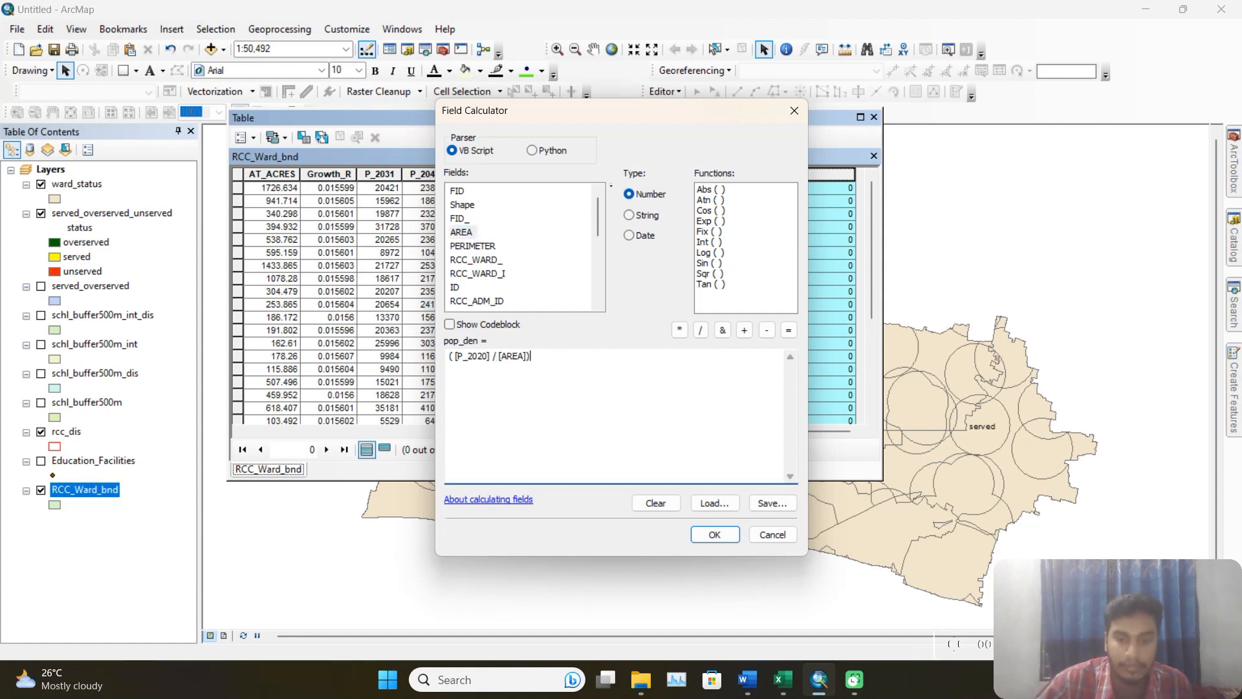
click(715, 535)
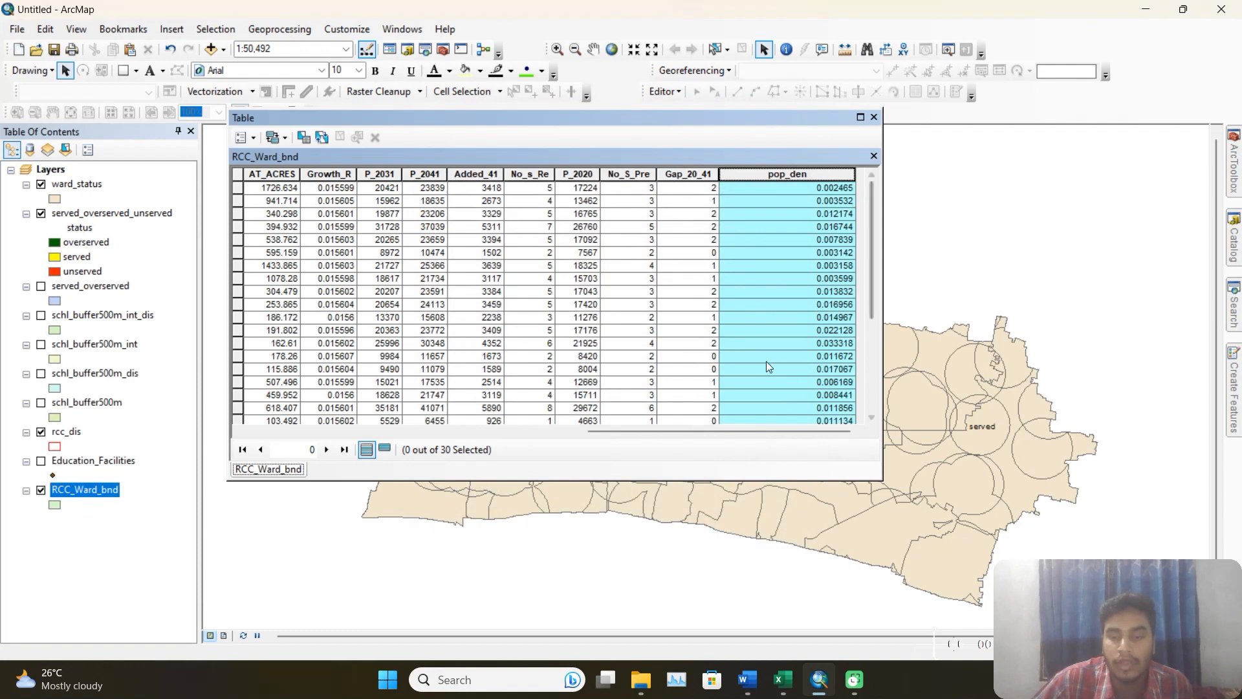
Close the RCC_Ward_bnd table and set up an Intersect with served_overserved_unserved and RCC_Ward_bnd as input features.
click(823, 292)
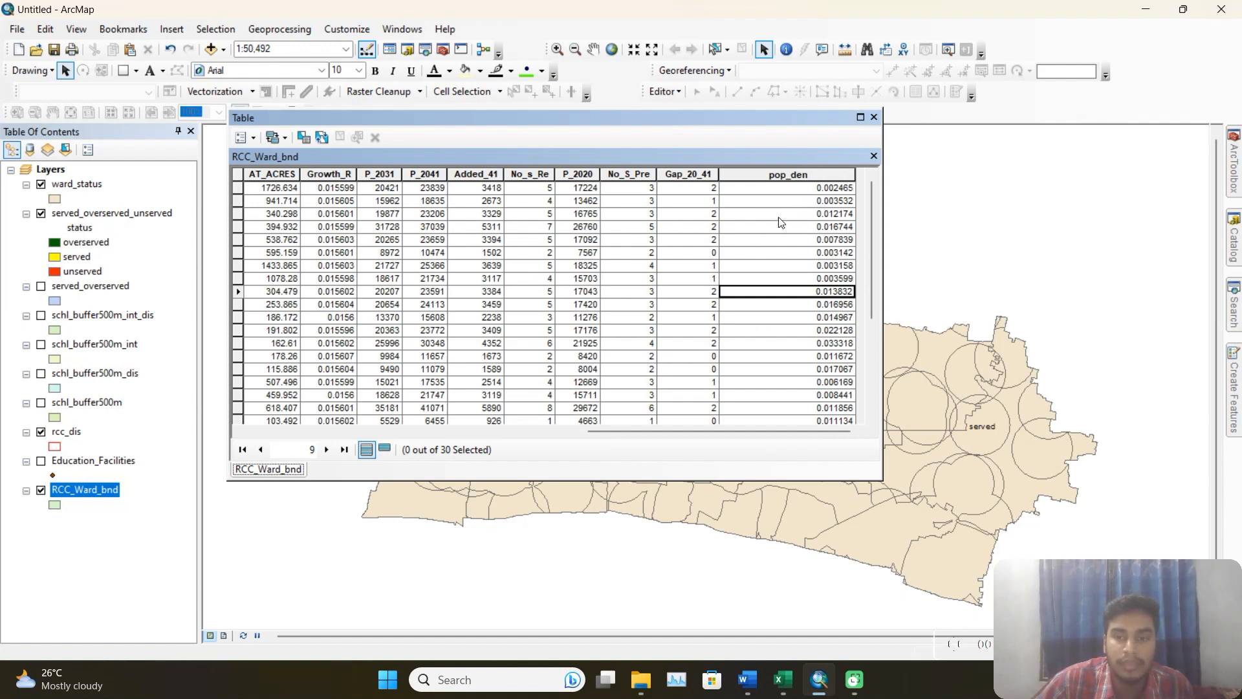
click(874, 118)
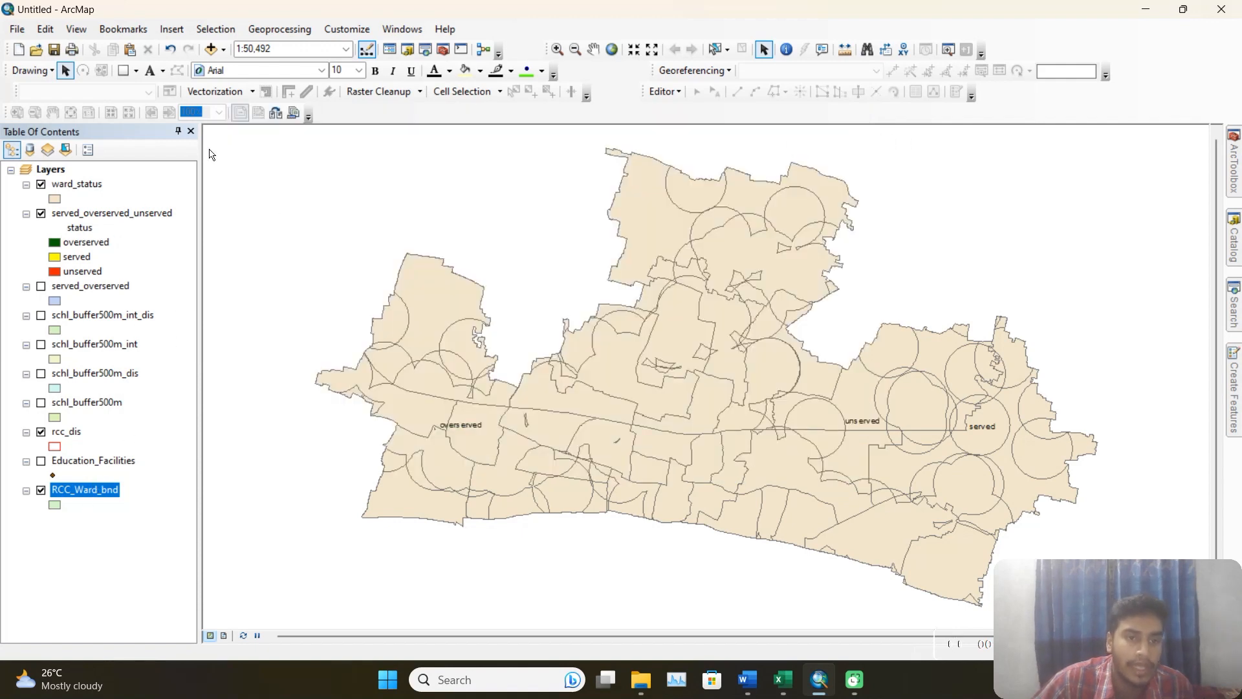
click(279, 29)
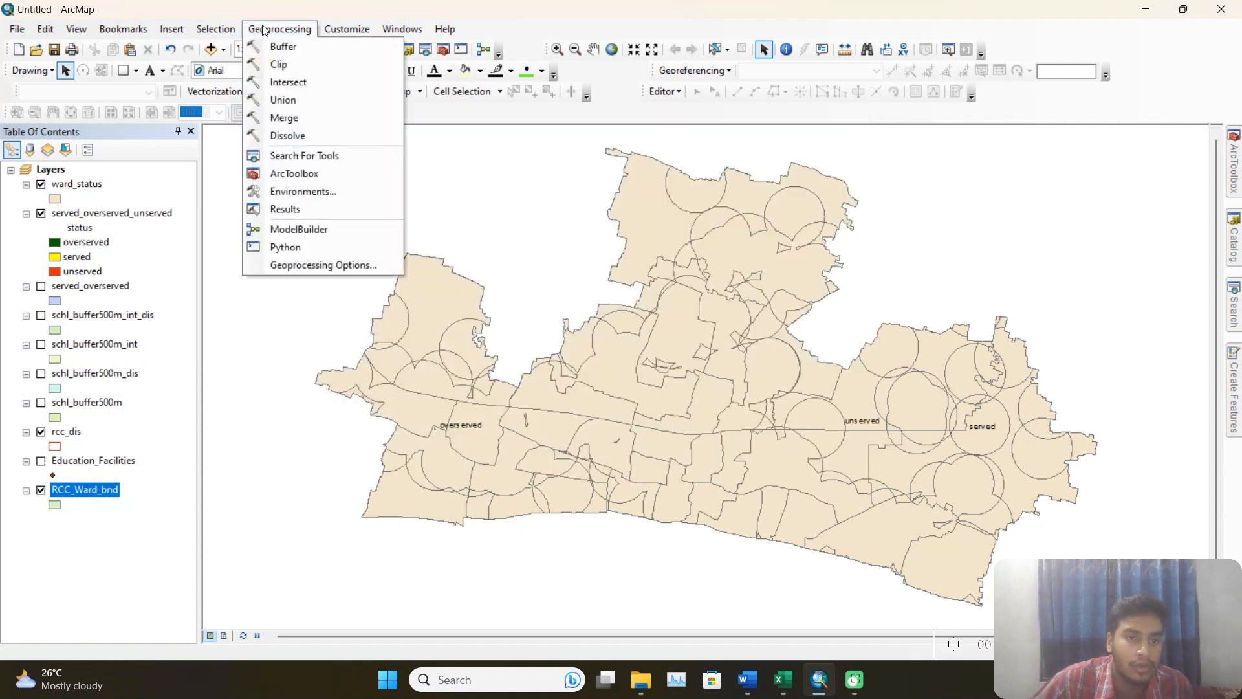
click(304, 77)
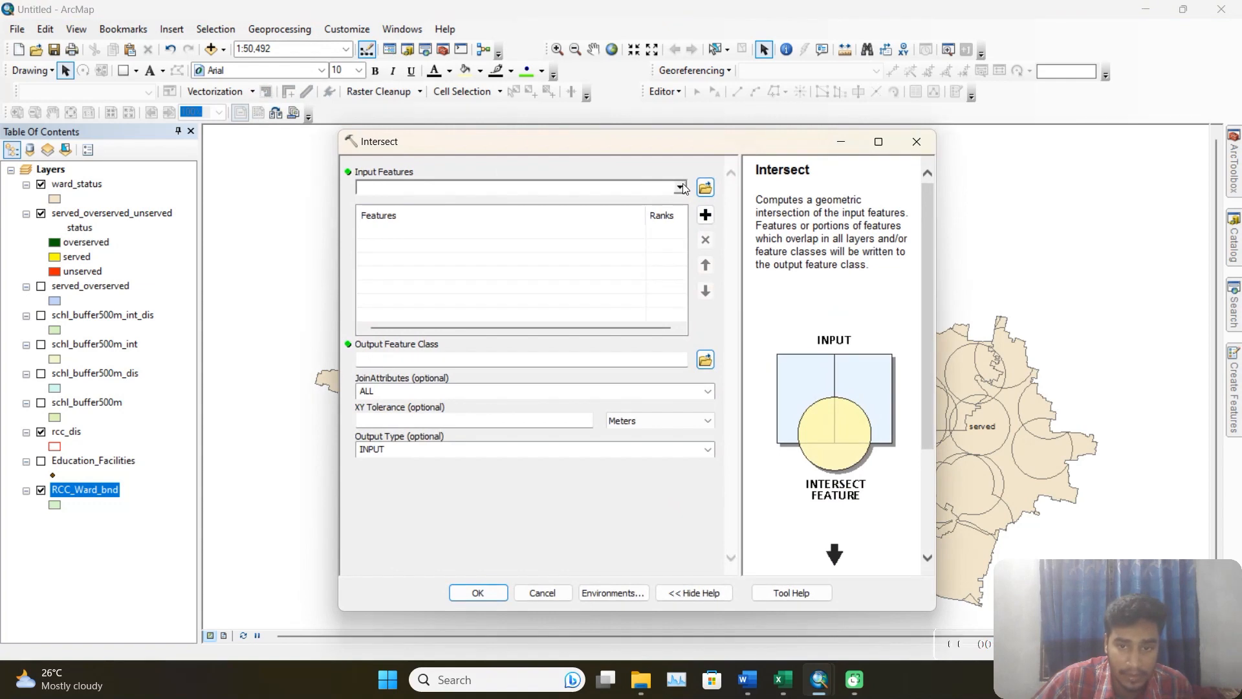
click(681, 188)
click(464, 219)
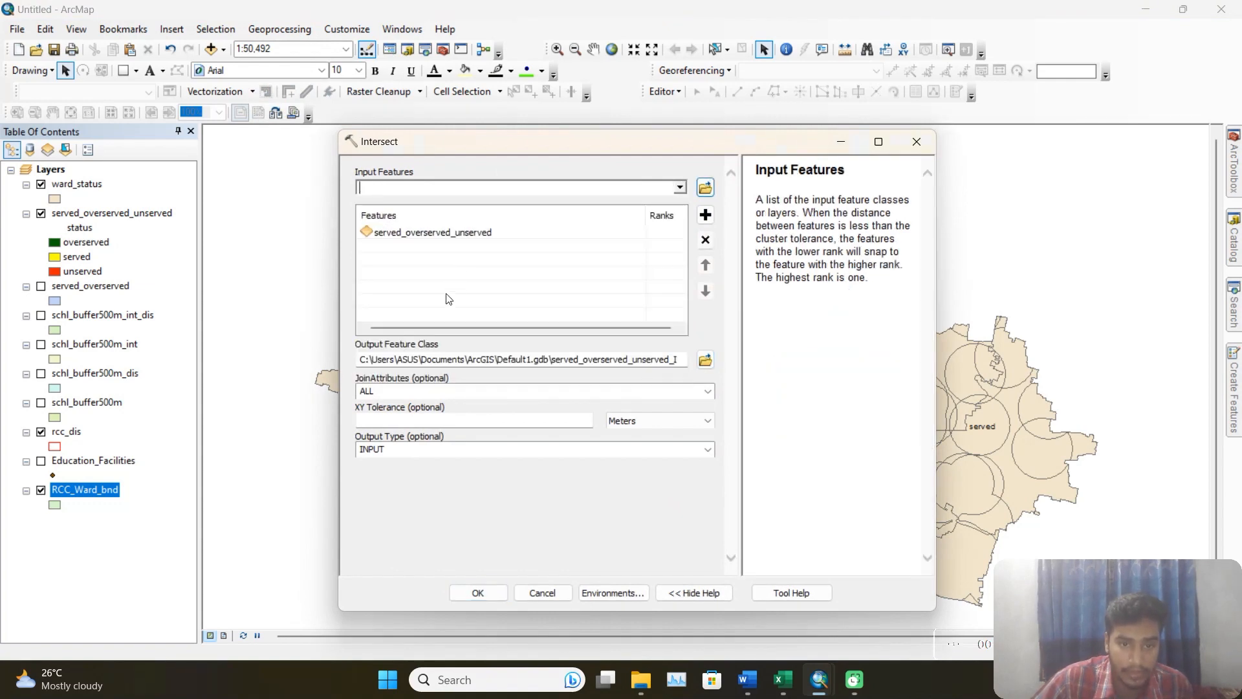
click(679, 188)
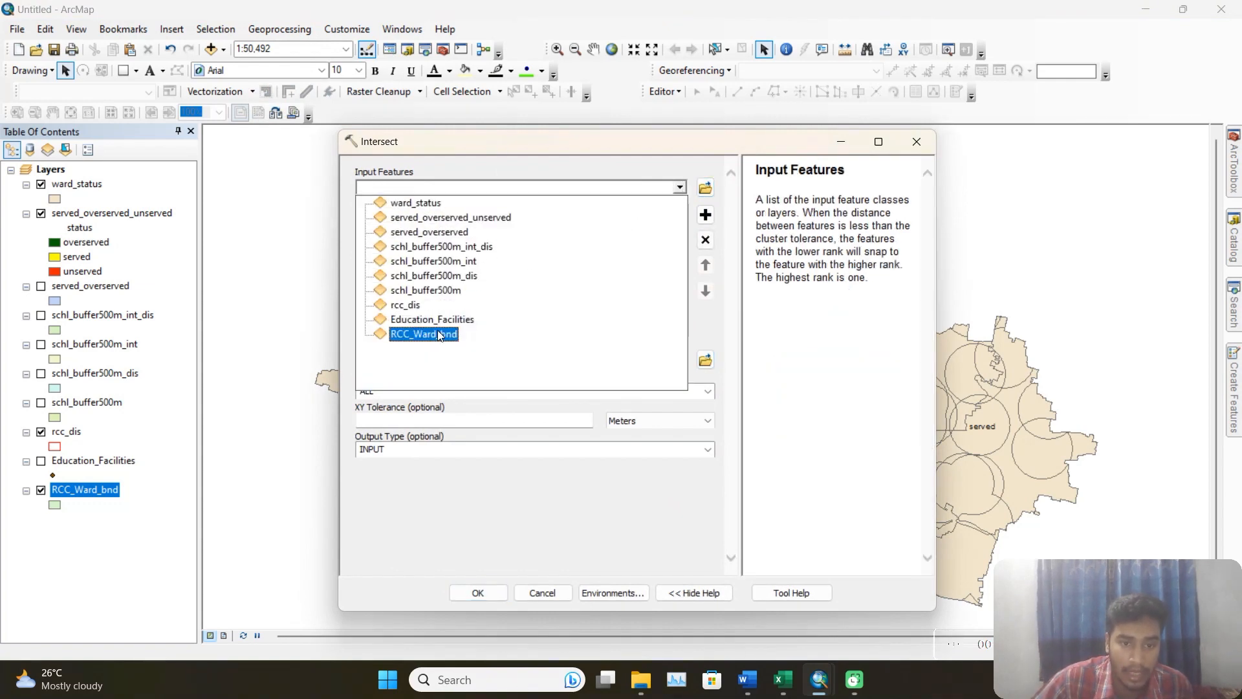
click(437, 324)
Name the Intersect output pop_status in the output folder and run the tool.
click(705, 360)
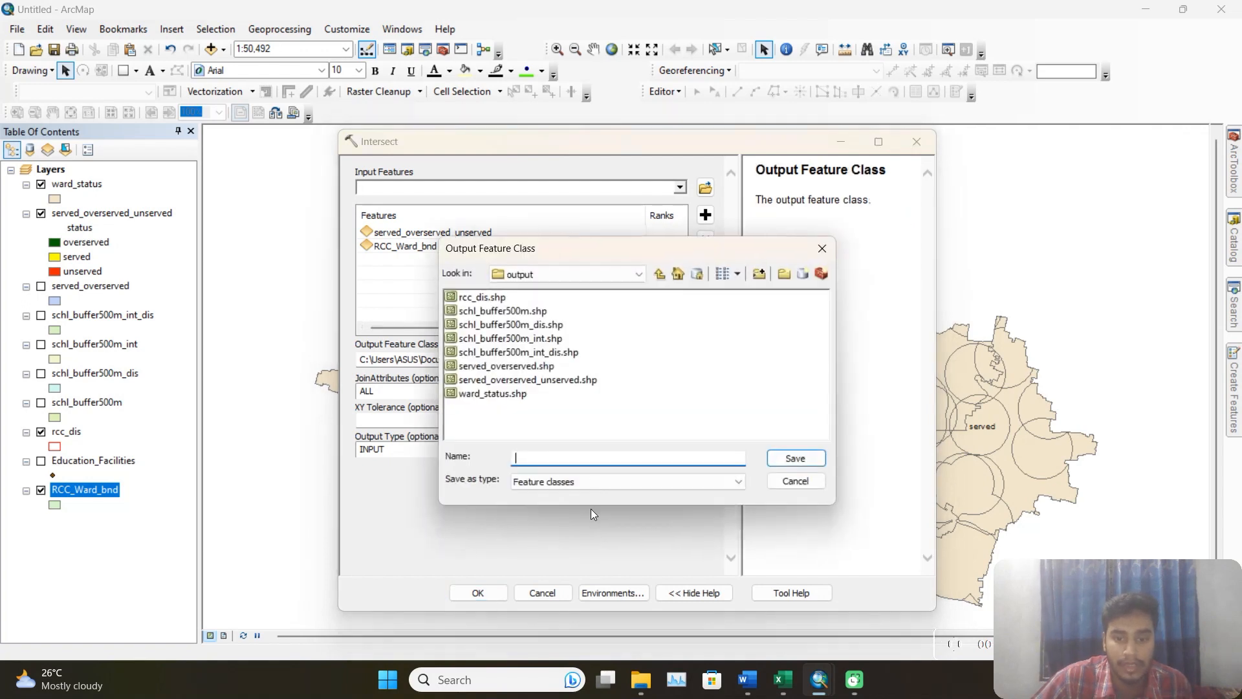
text(p)
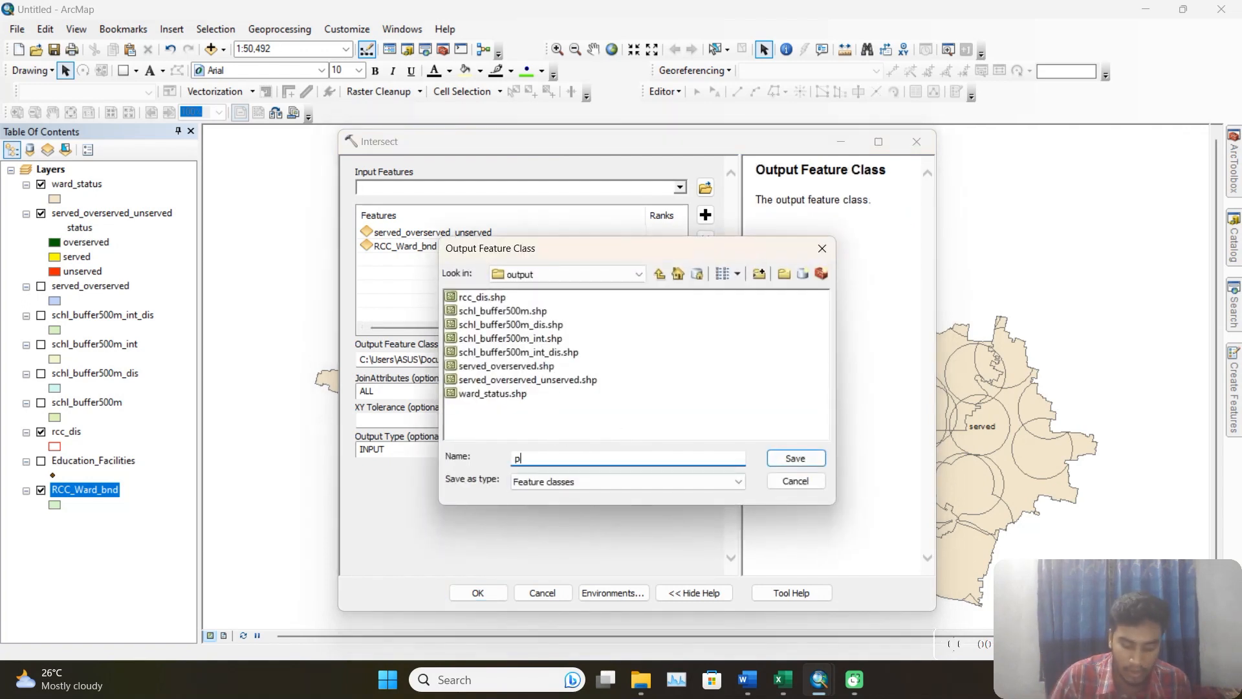
text(op_st)
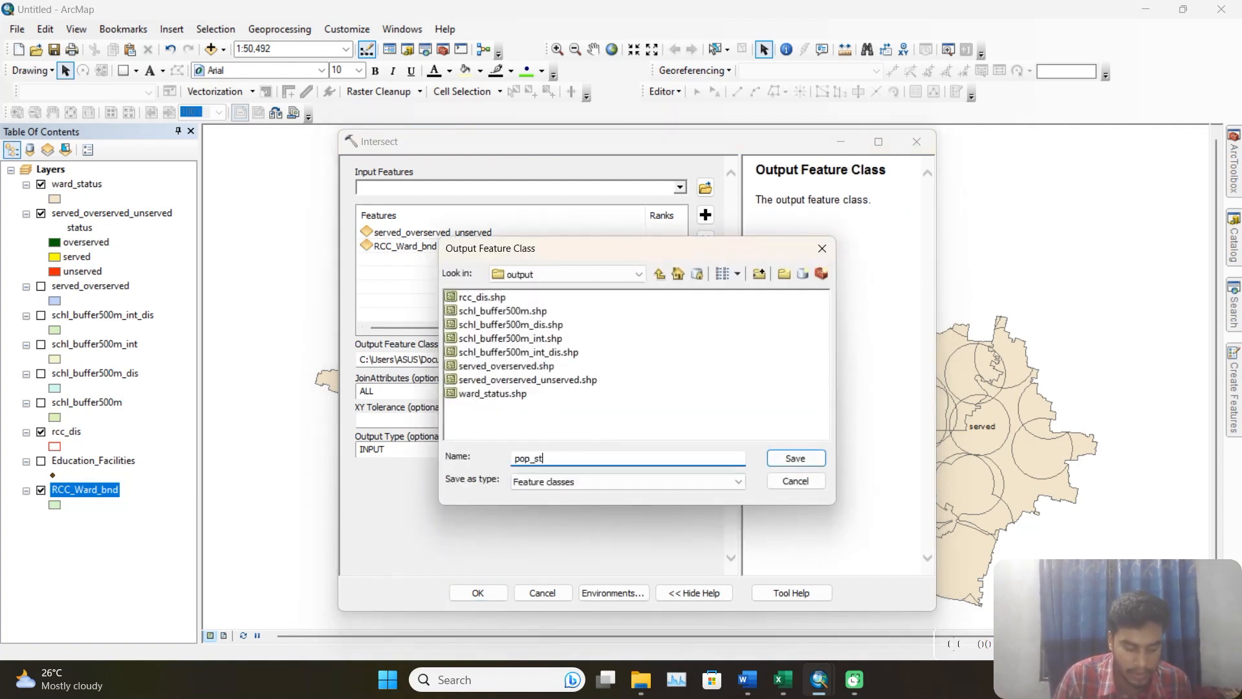
text(atus)
click(816, 460)
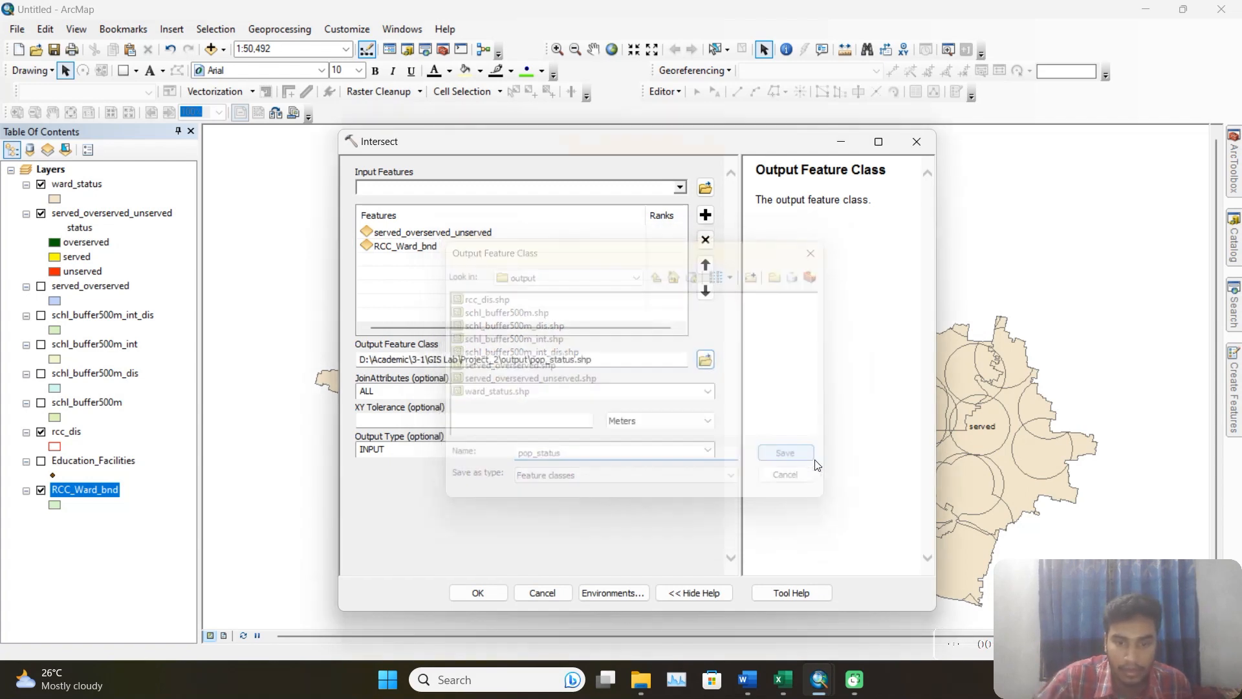
click(495, 591)
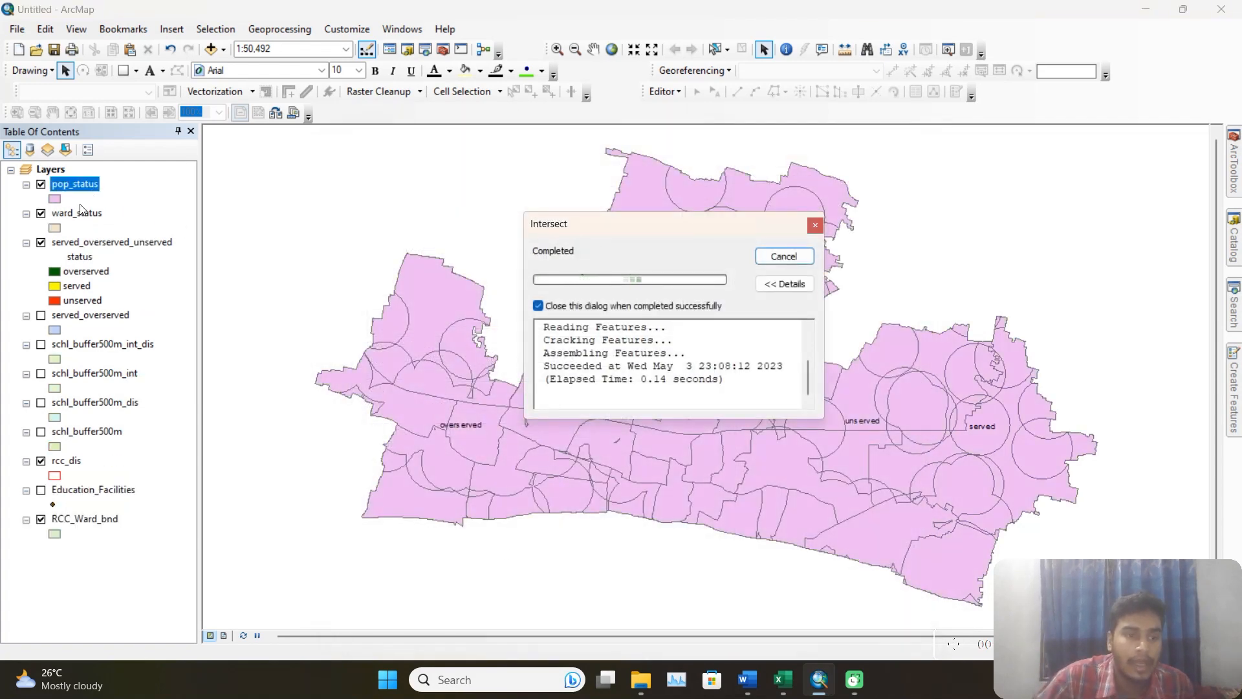
Hide the ward_status layer, open the pop_status attribute table and look through its fields.
click(41, 214)
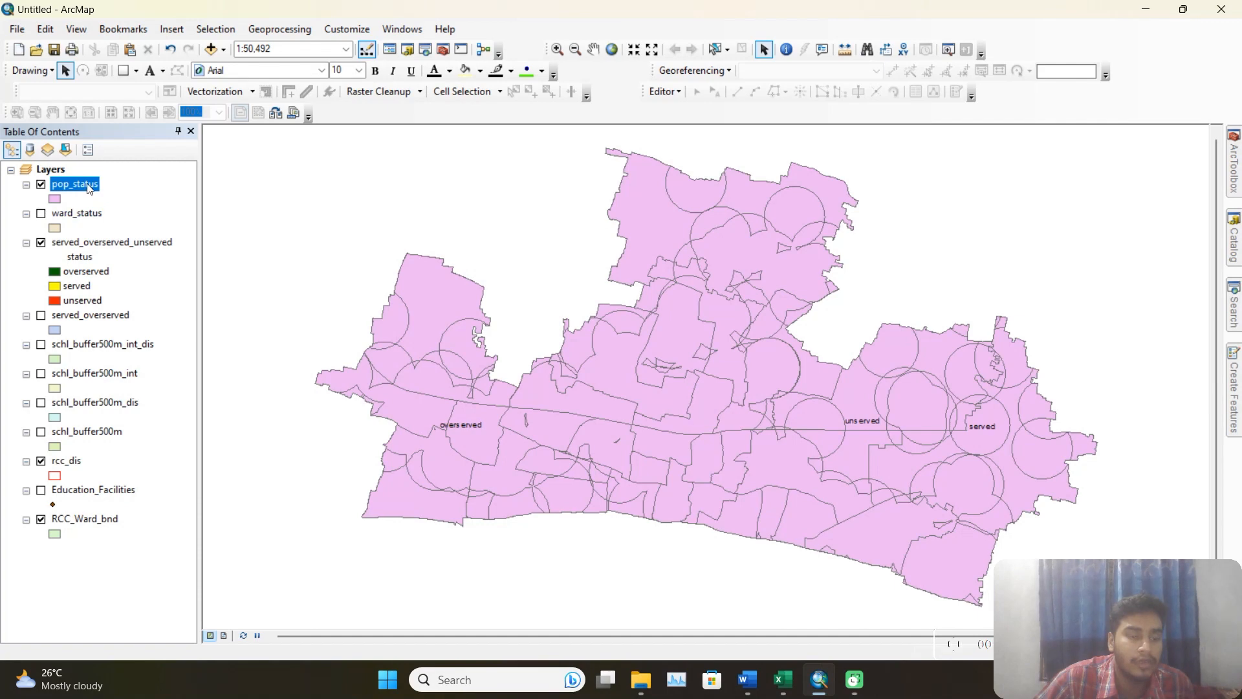
right_click(87, 184)
click(183, 230)
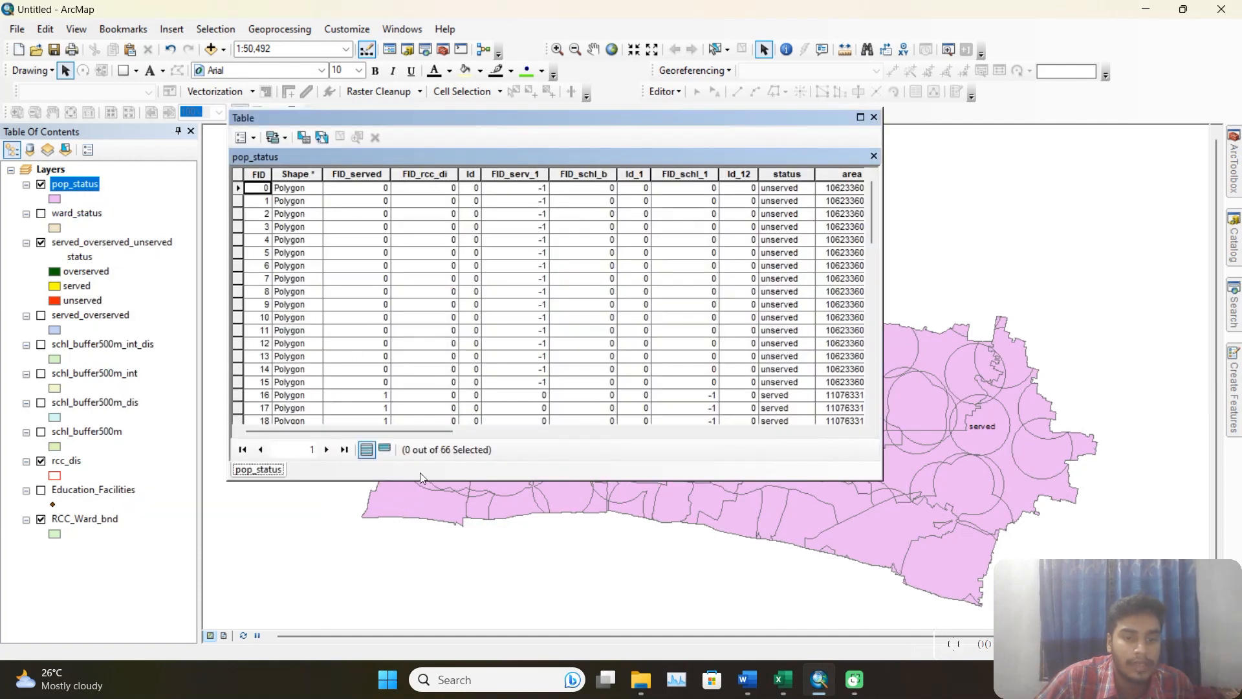
drag(443, 431, 626, 445)
drag(626, 445, 522, 445)
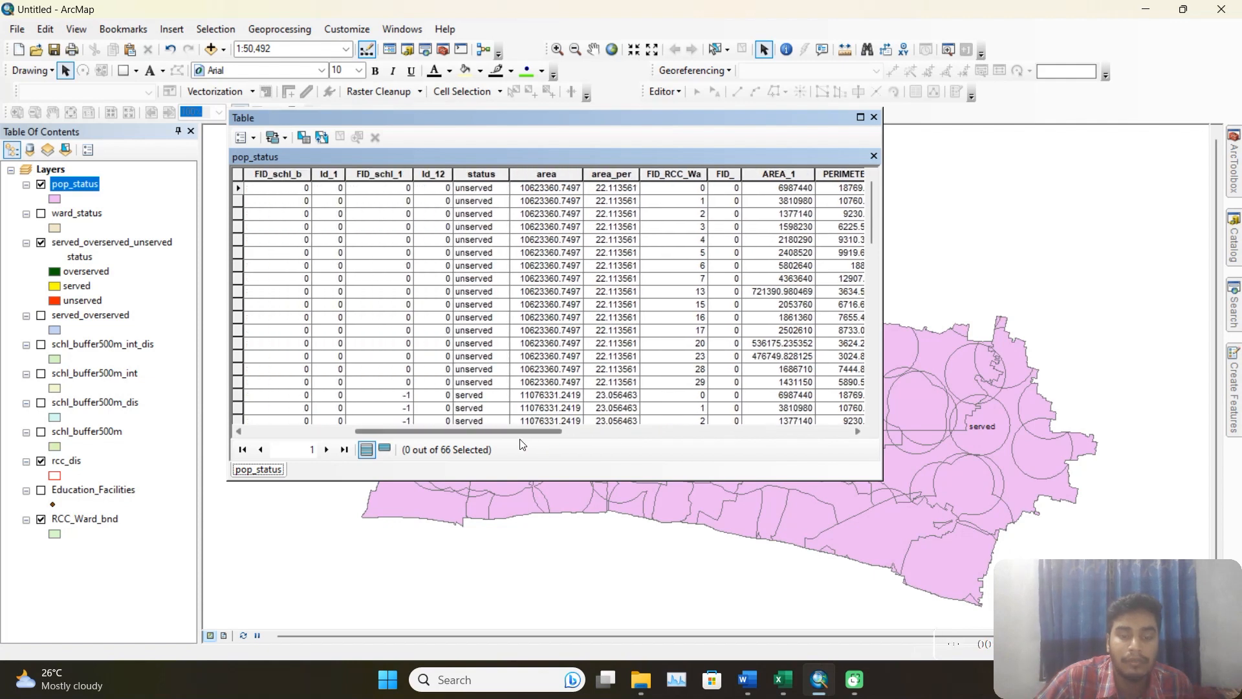
Recalculate the area field of pop_status with Calculate Geometry, using the Area property in Square Meters.
click(560, 176)
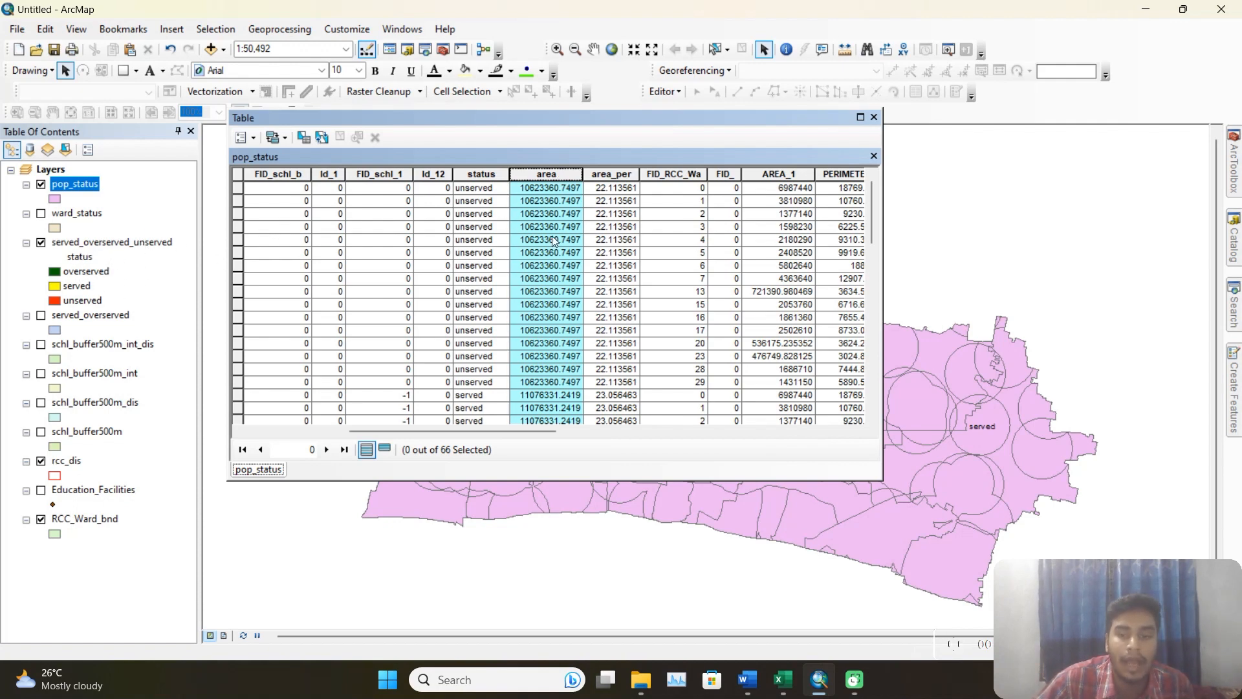
right_click(565, 174)
click(622, 302)
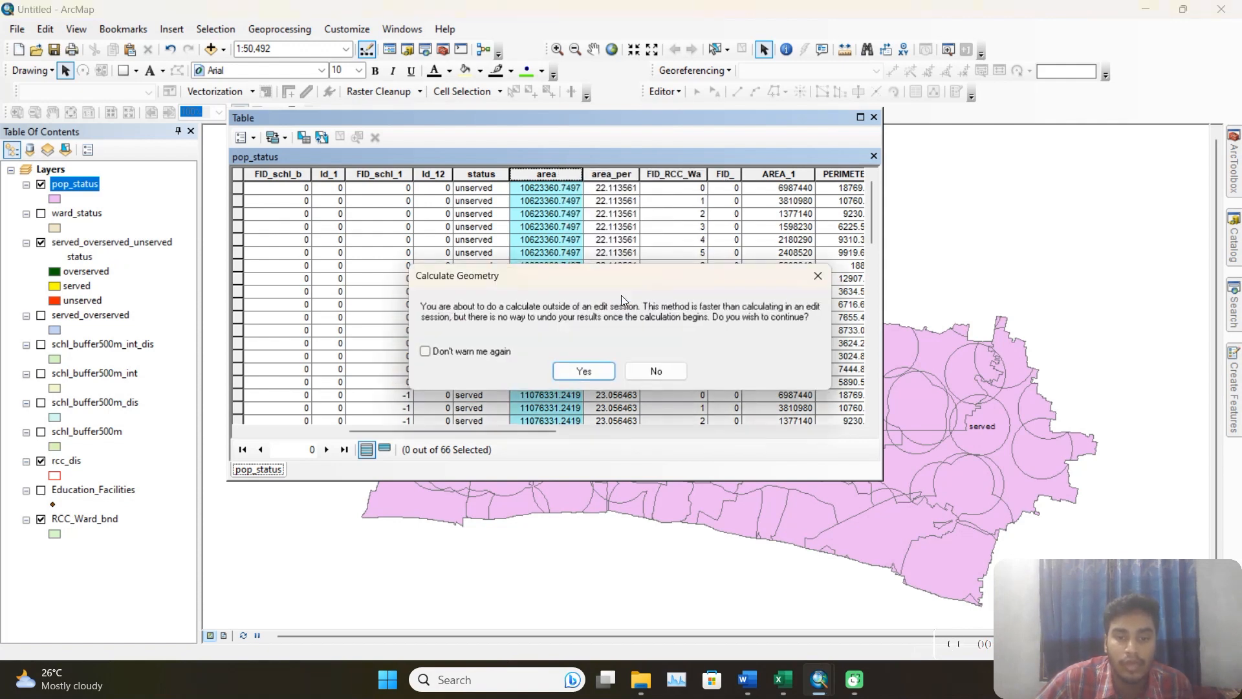
click(586, 369)
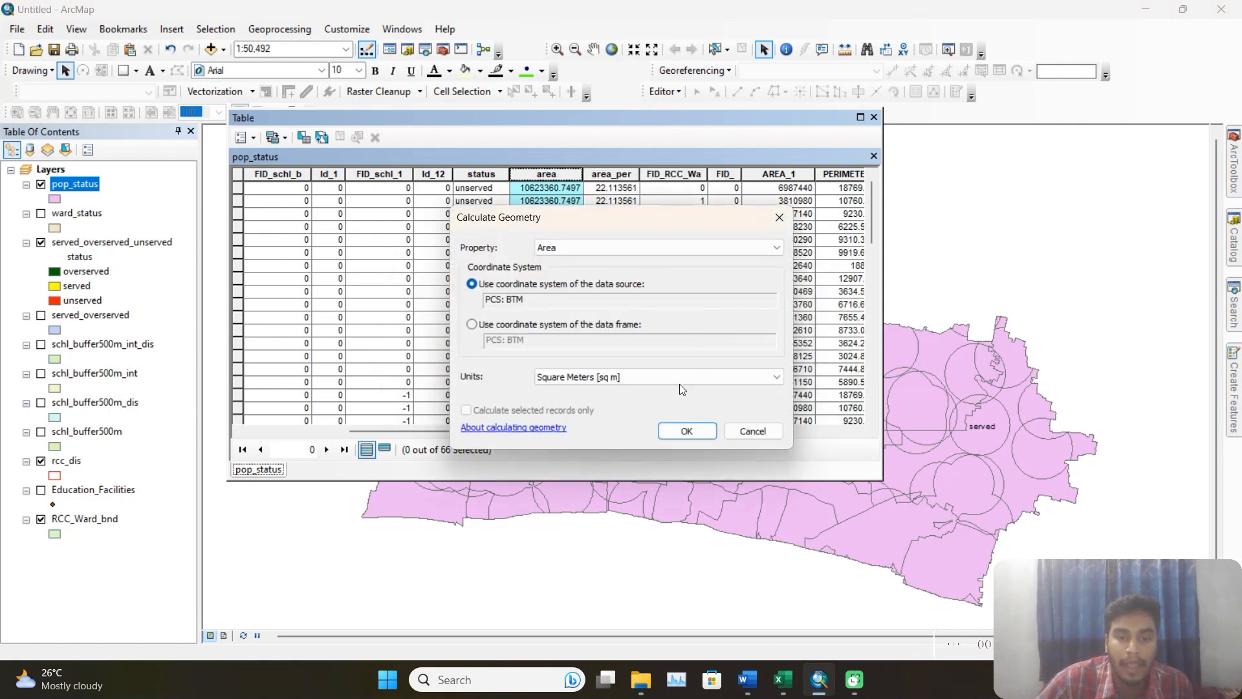
click(591, 378)
click(613, 447)
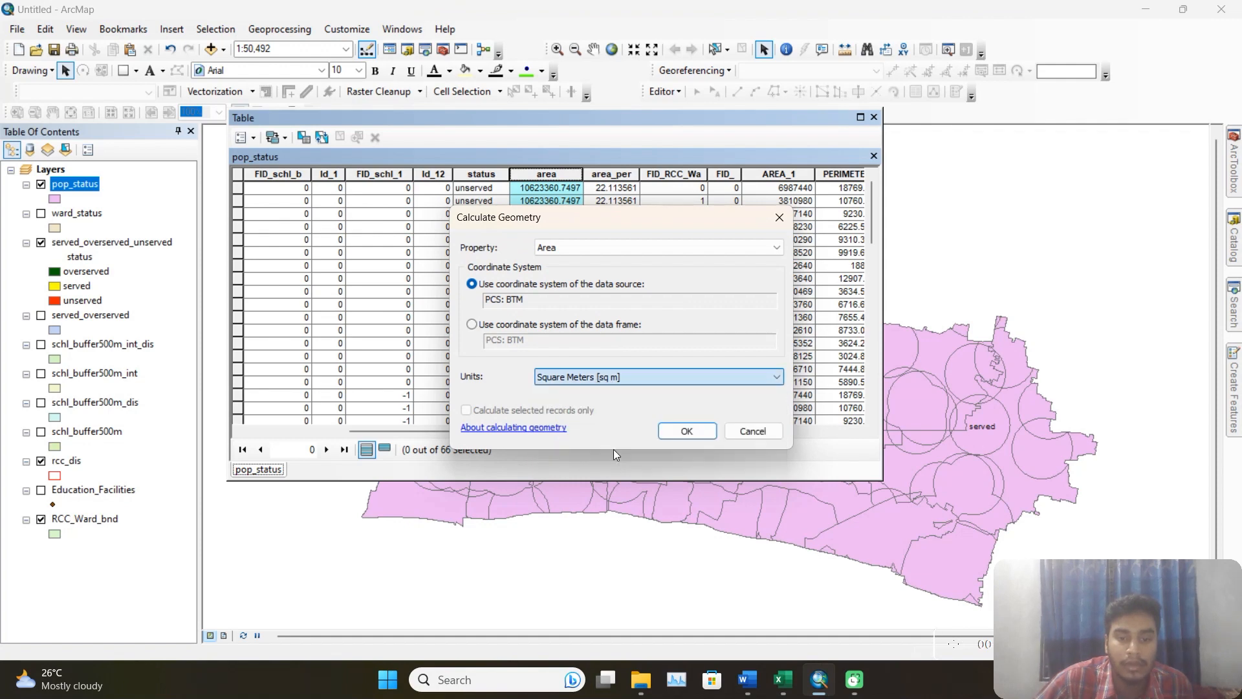
click(687, 431)
click(604, 371)
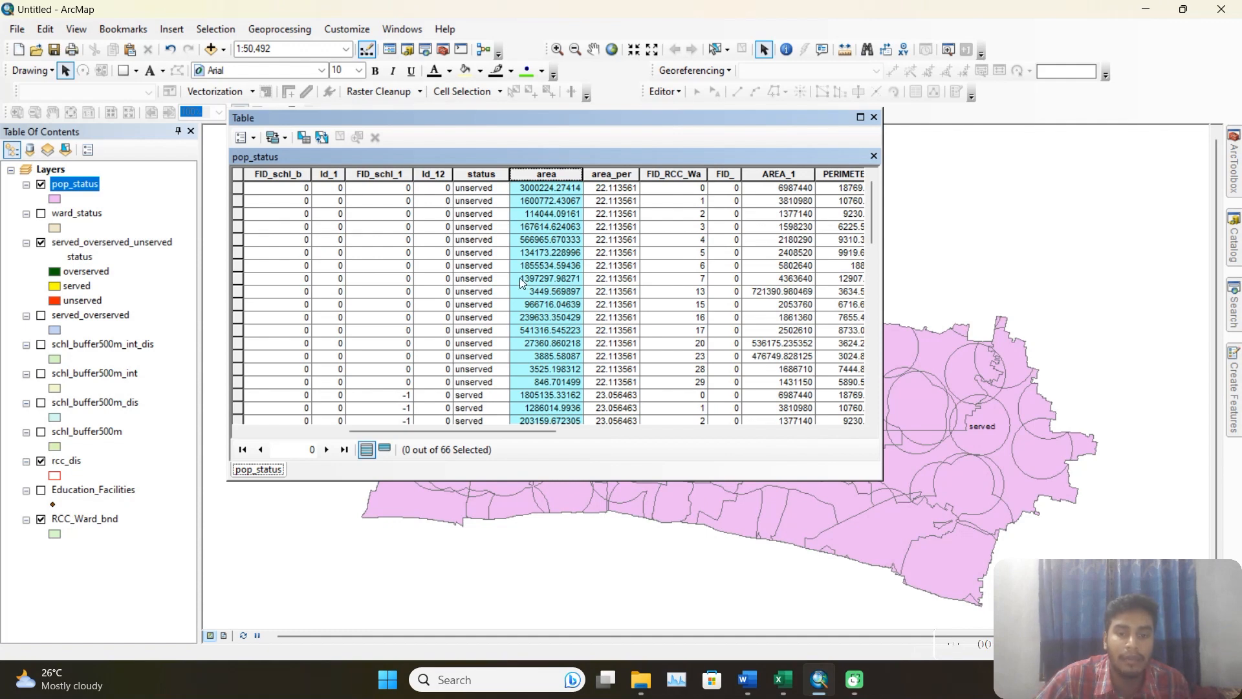
Add a field named pop_2020 of type Long Integer to the pop_status table.
drag(507, 430, 801, 430)
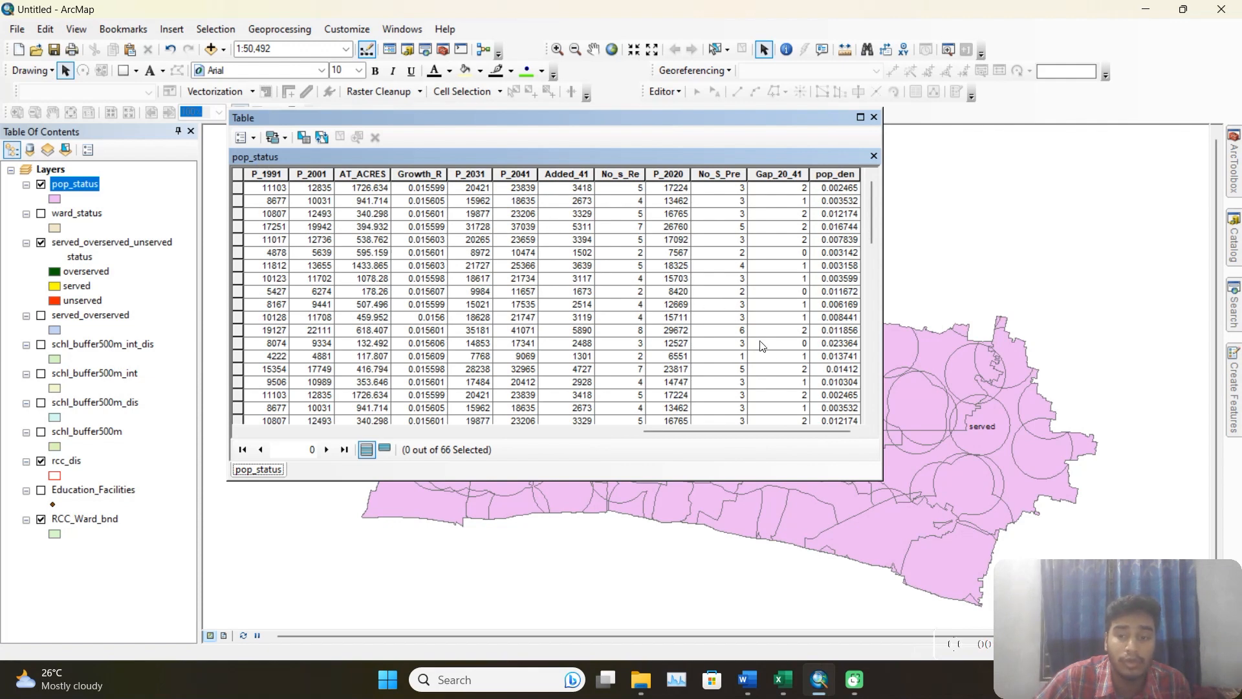
click(254, 138)
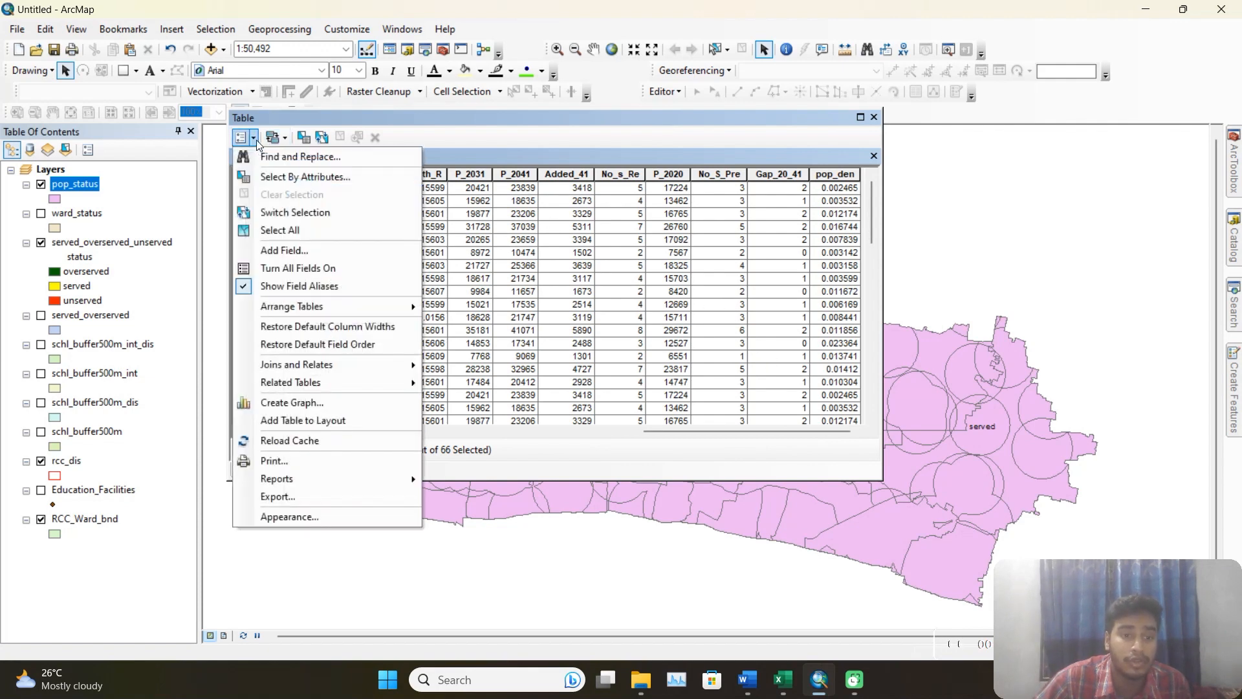
click(311, 260)
text(pop)
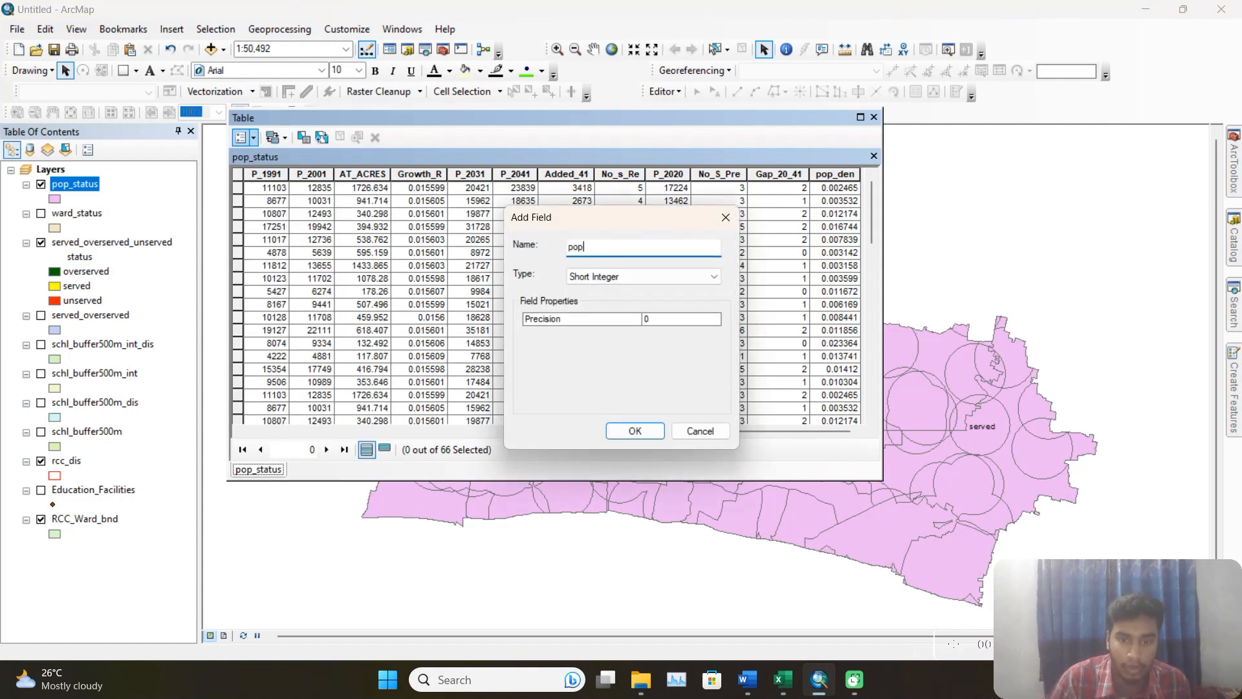
click(637, 277)
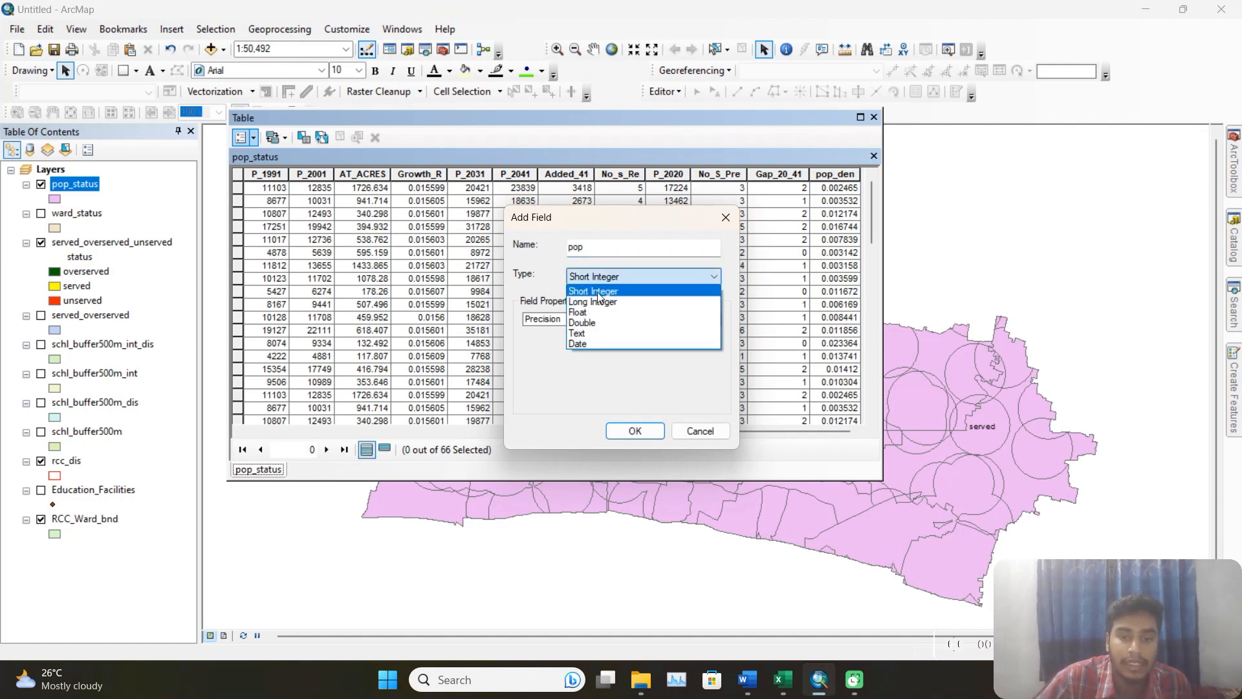
click(625, 302)
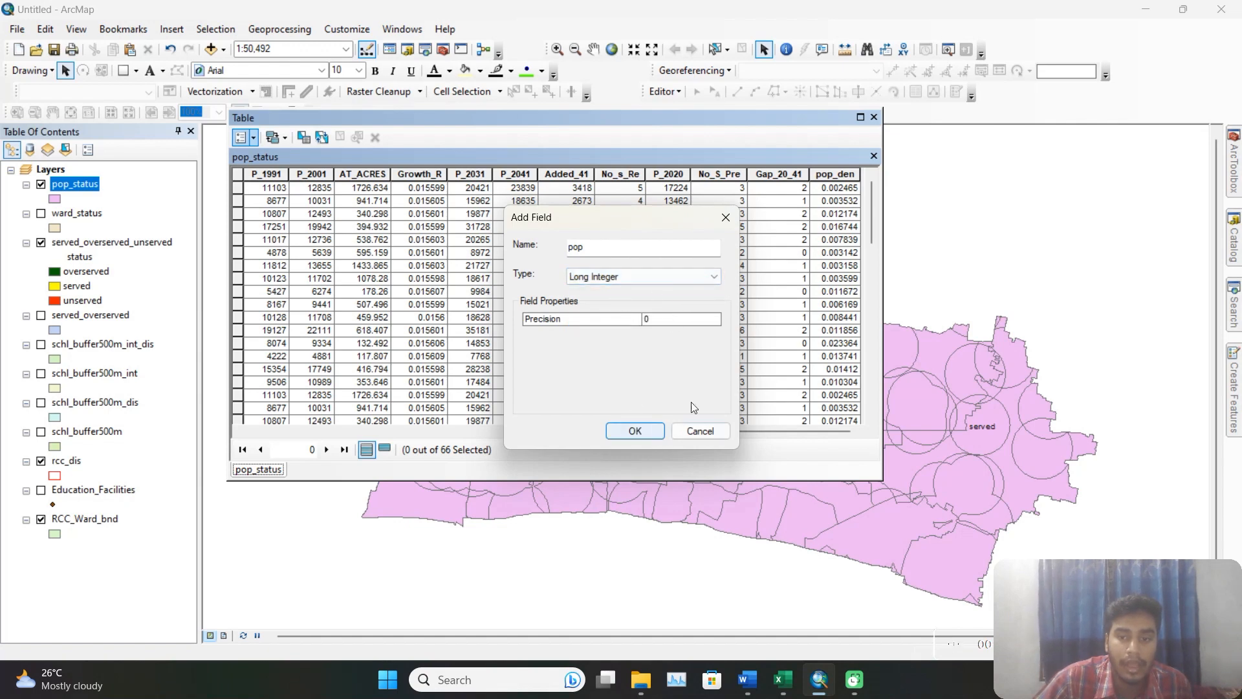
click(616, 249)
text(_20)
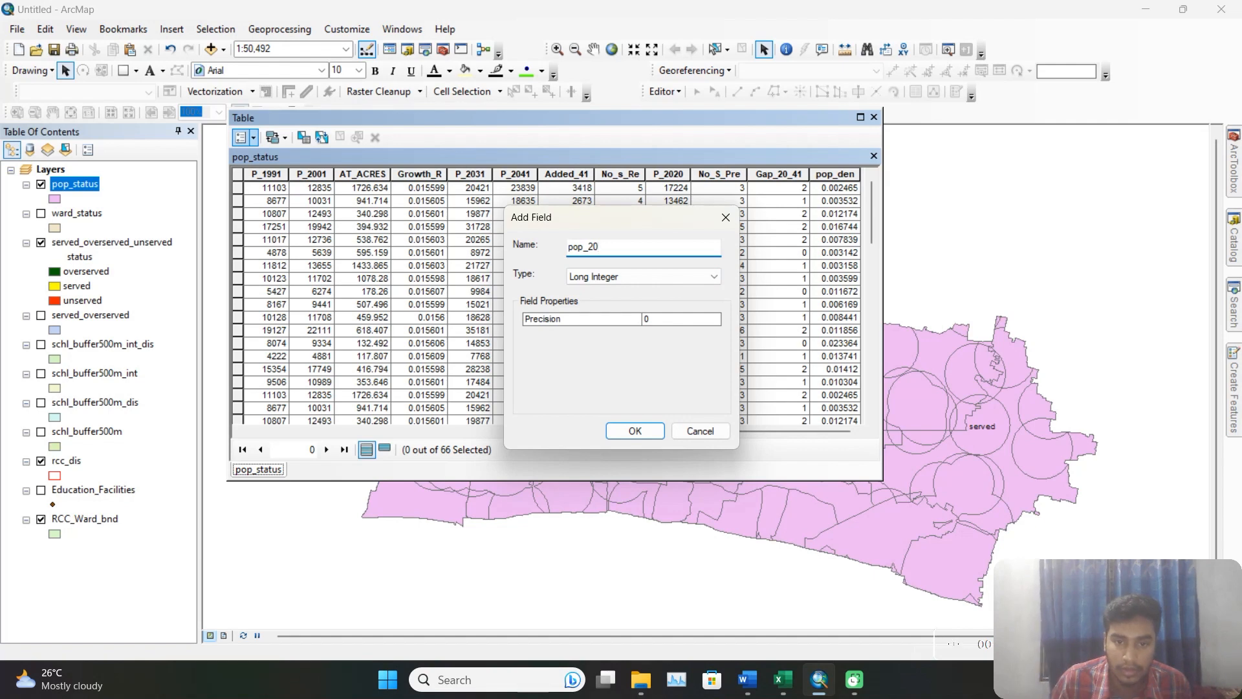
text(20)
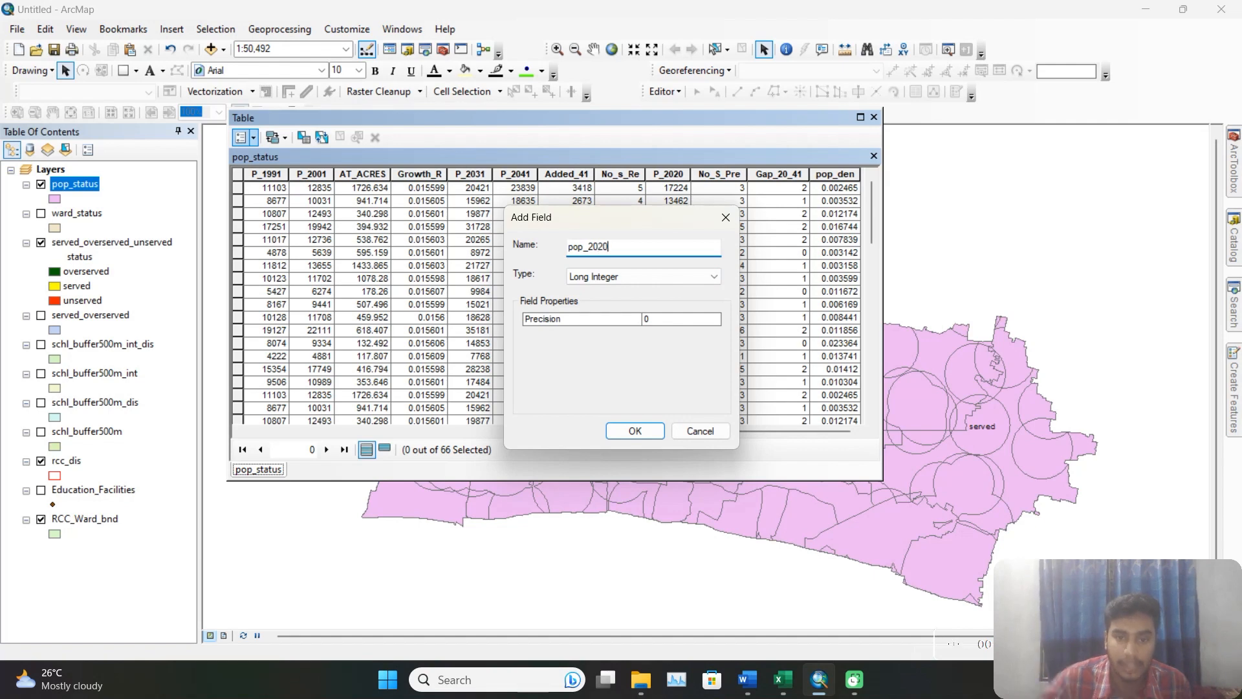
click(635, 430)
Calculate the pop_2020 field with the Field Calculator expression [area] * [pop_den].
drag(770, 431, 816, 434)
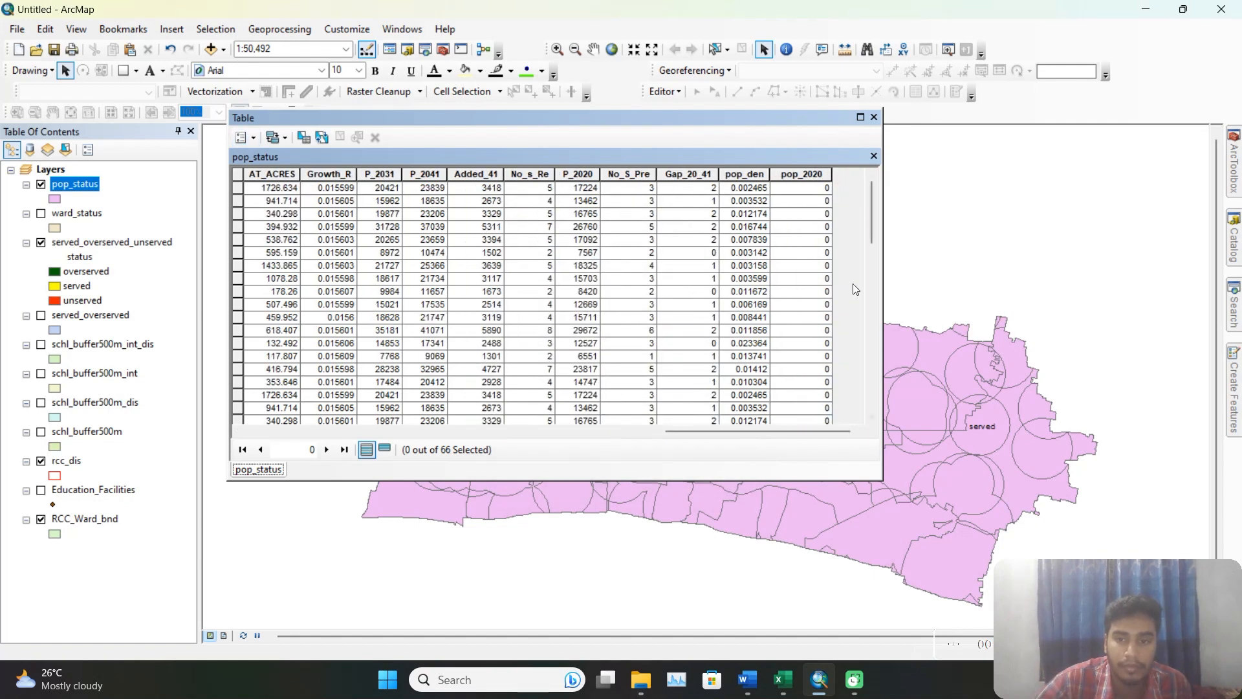
right_click(802, 175)
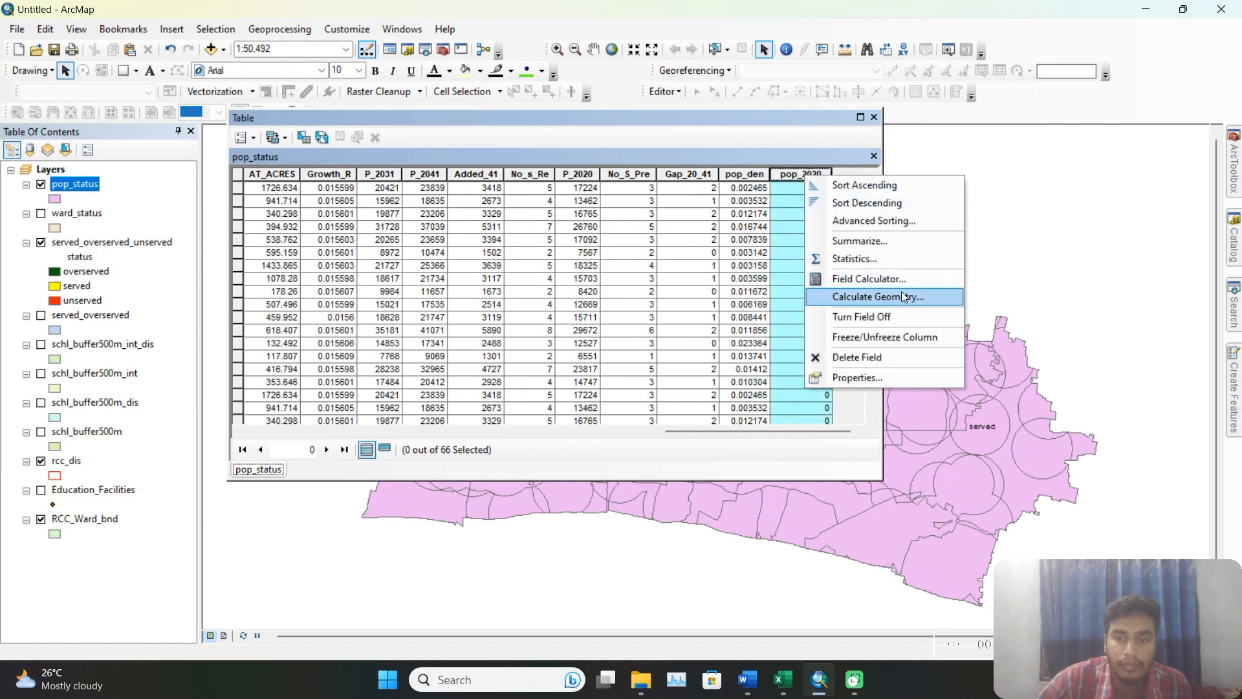
click(904, 280)
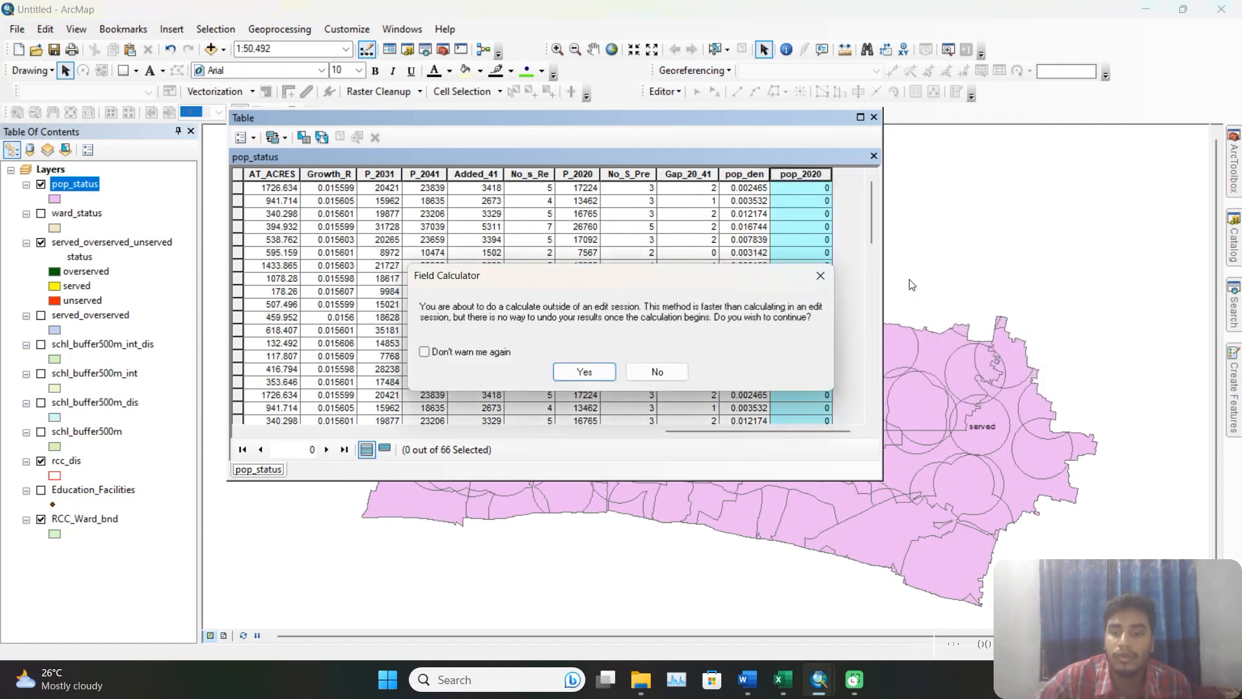
click(585, 371)
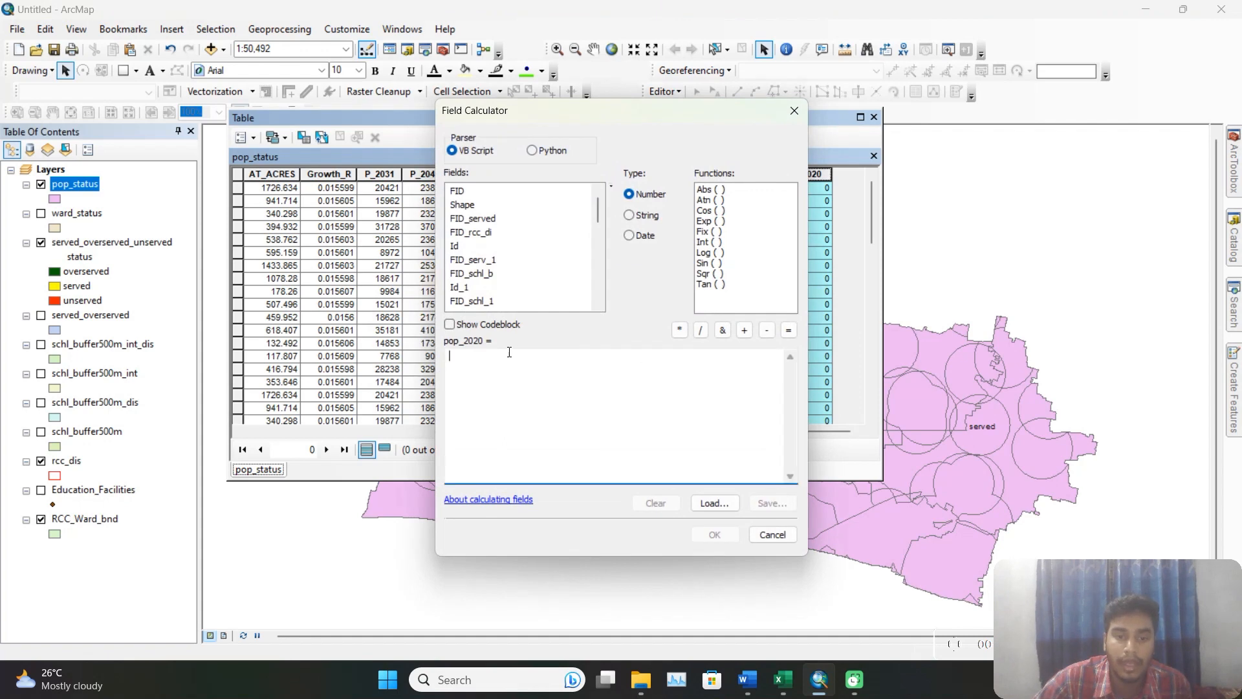
scroll(505, 291, down, 5)
scroll(505, 290, down, 1)
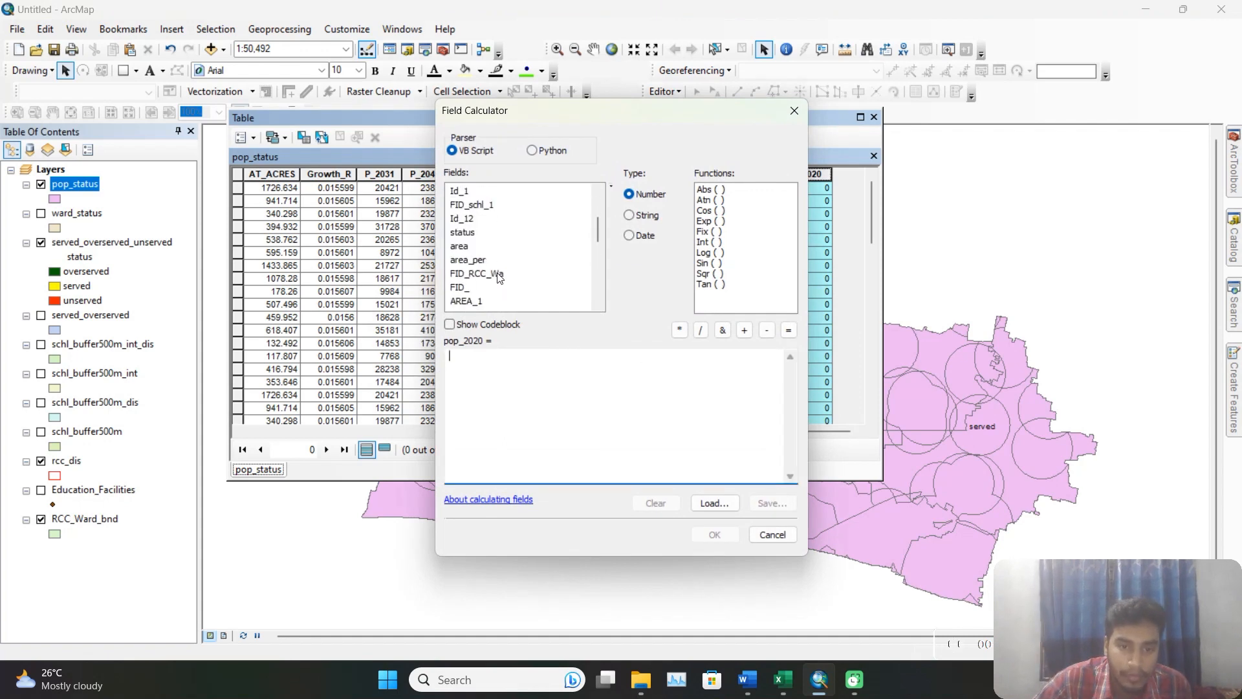
double_click(465, 250)
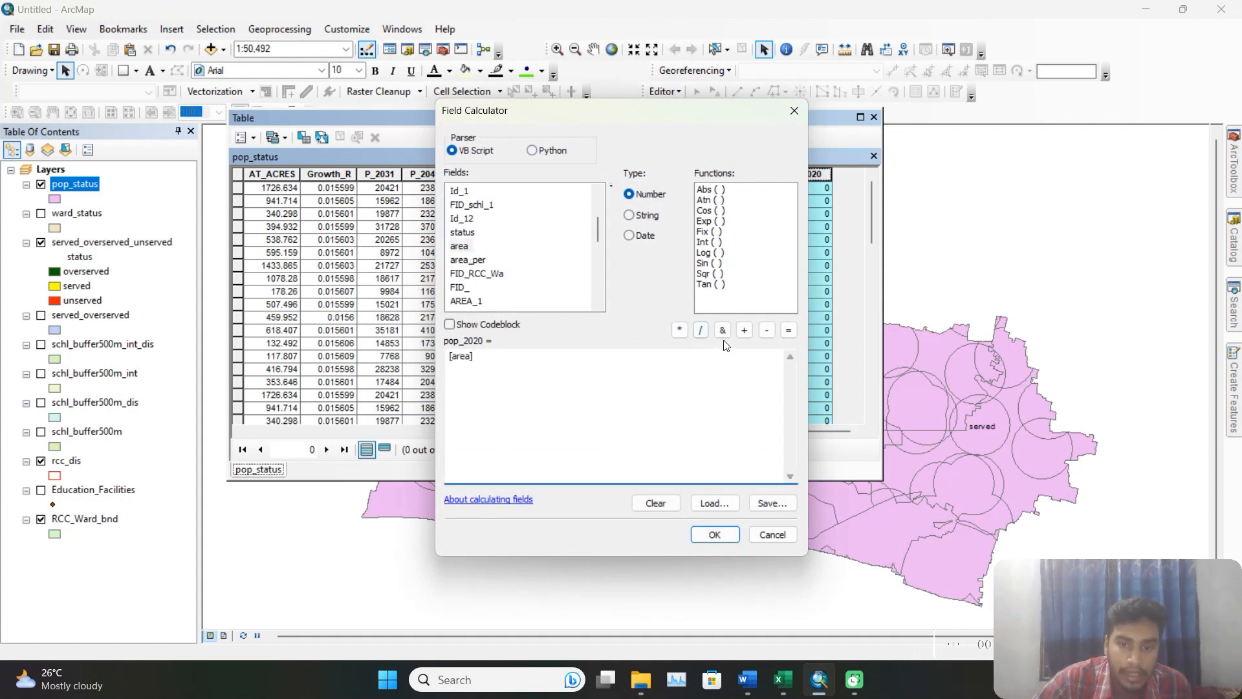
scroll(475, 276, down, 5)
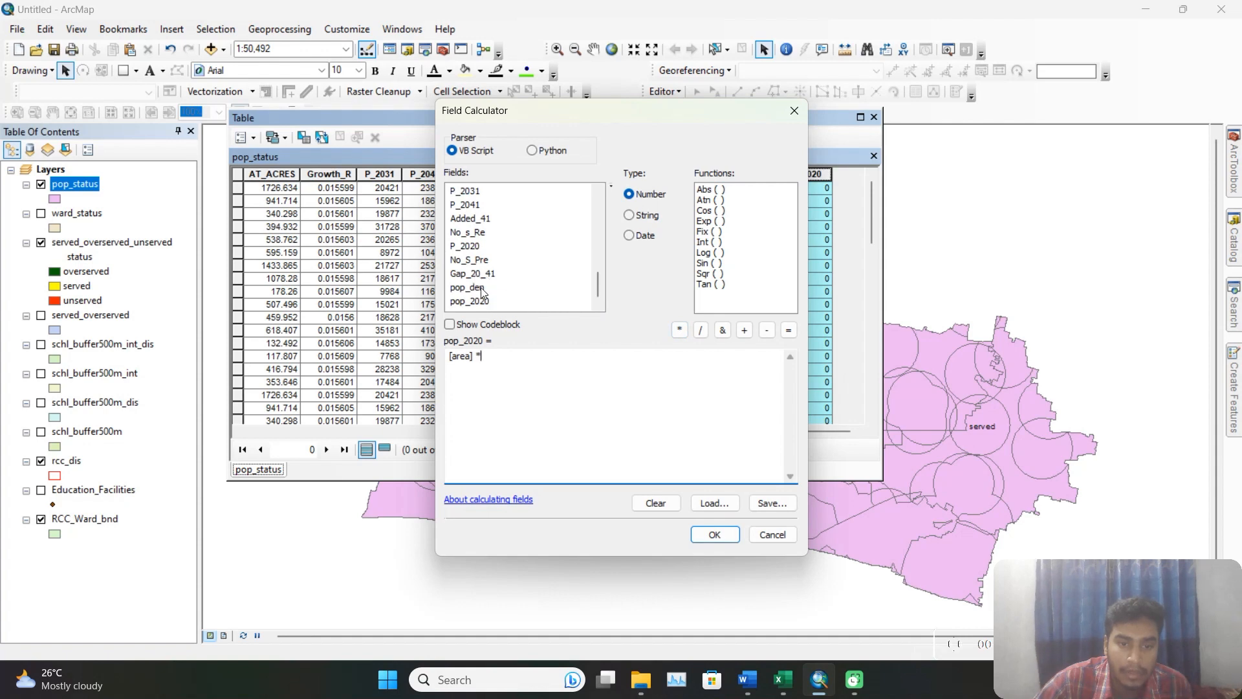
double_click(479, 287)
click(715, 533)
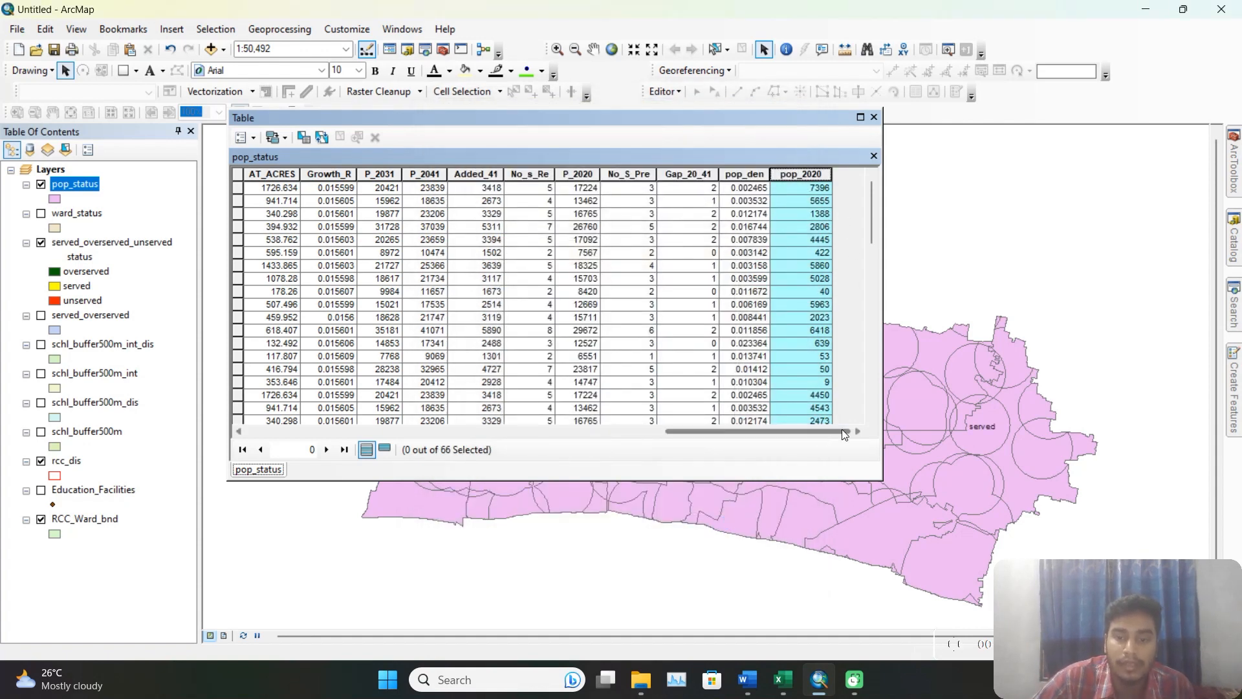
Add a field named pop_per of type Double to the pop_status table.
click(255, 141)
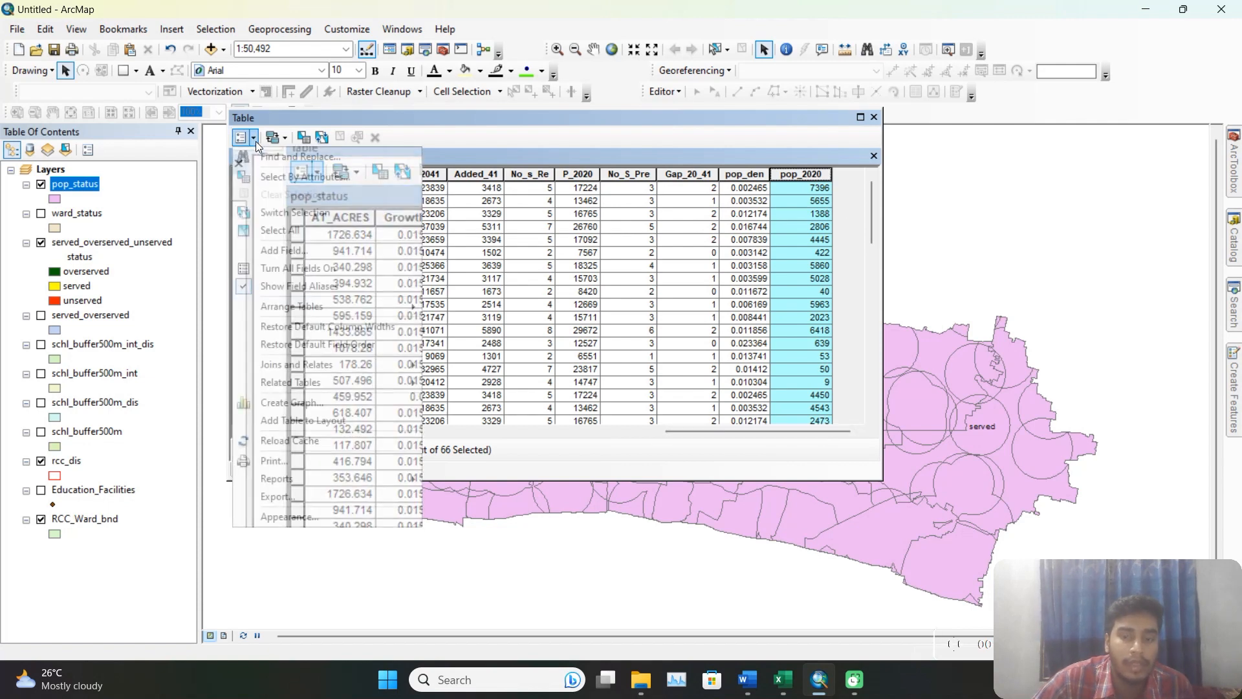
click(292, 254)
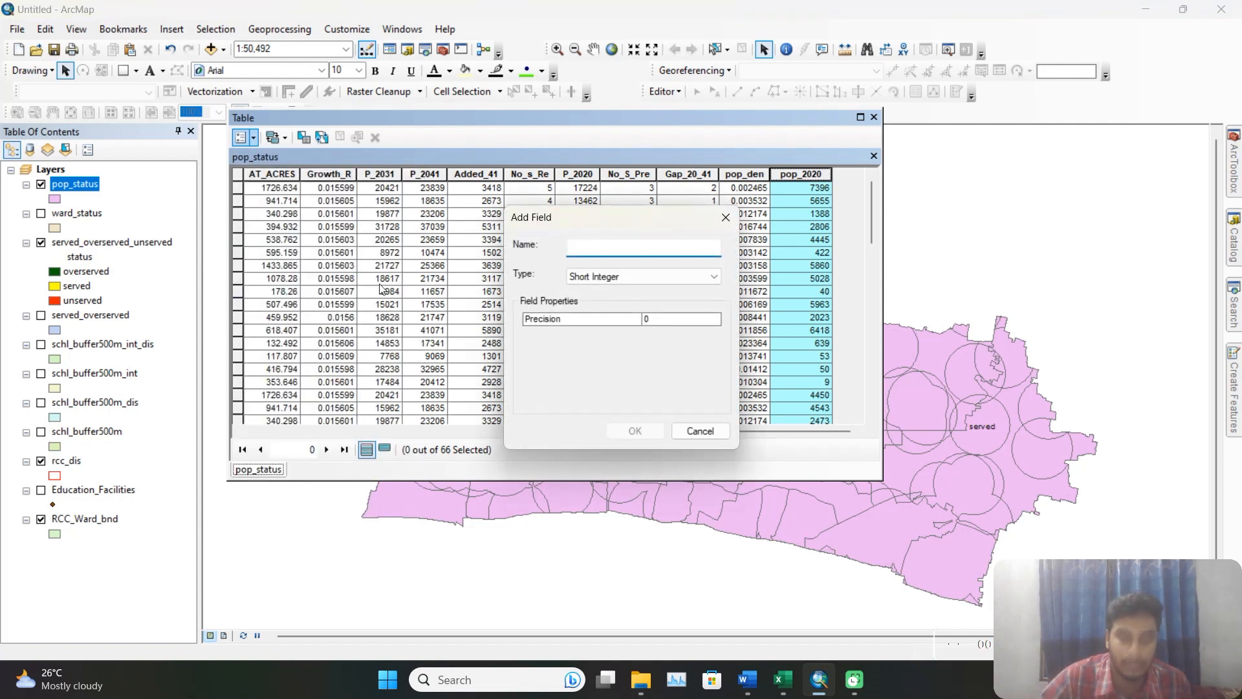
text(pop_2)
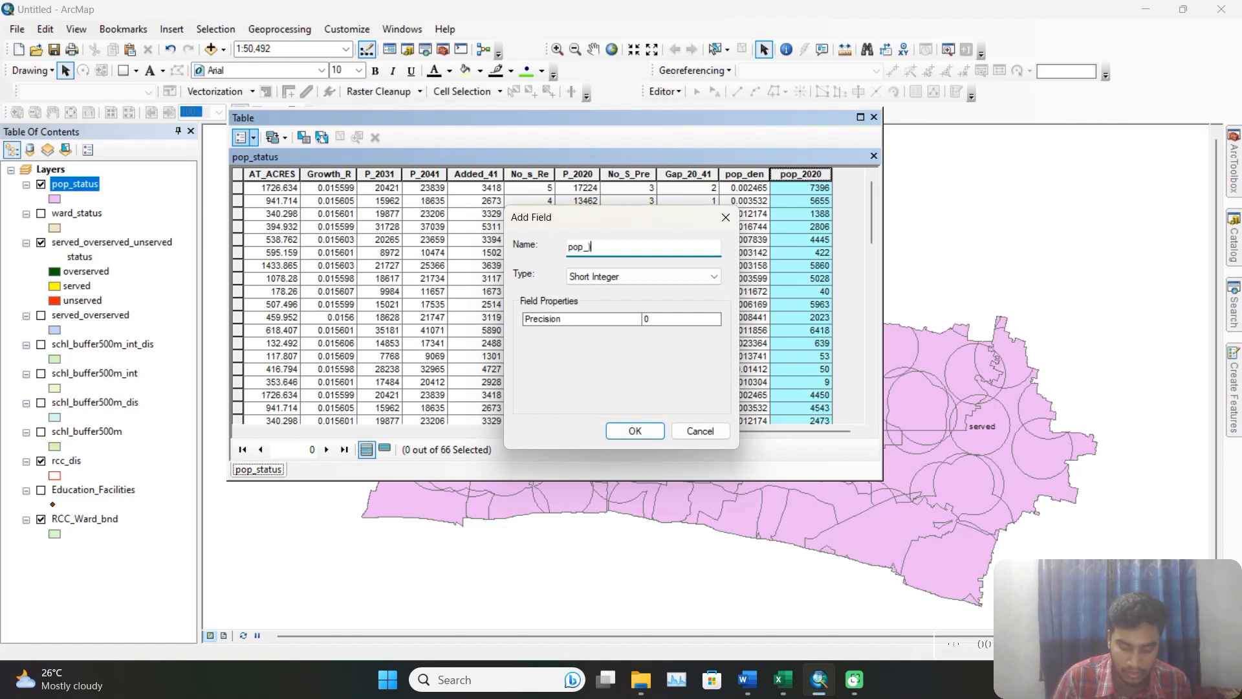
key(BackSpace)
text(per)
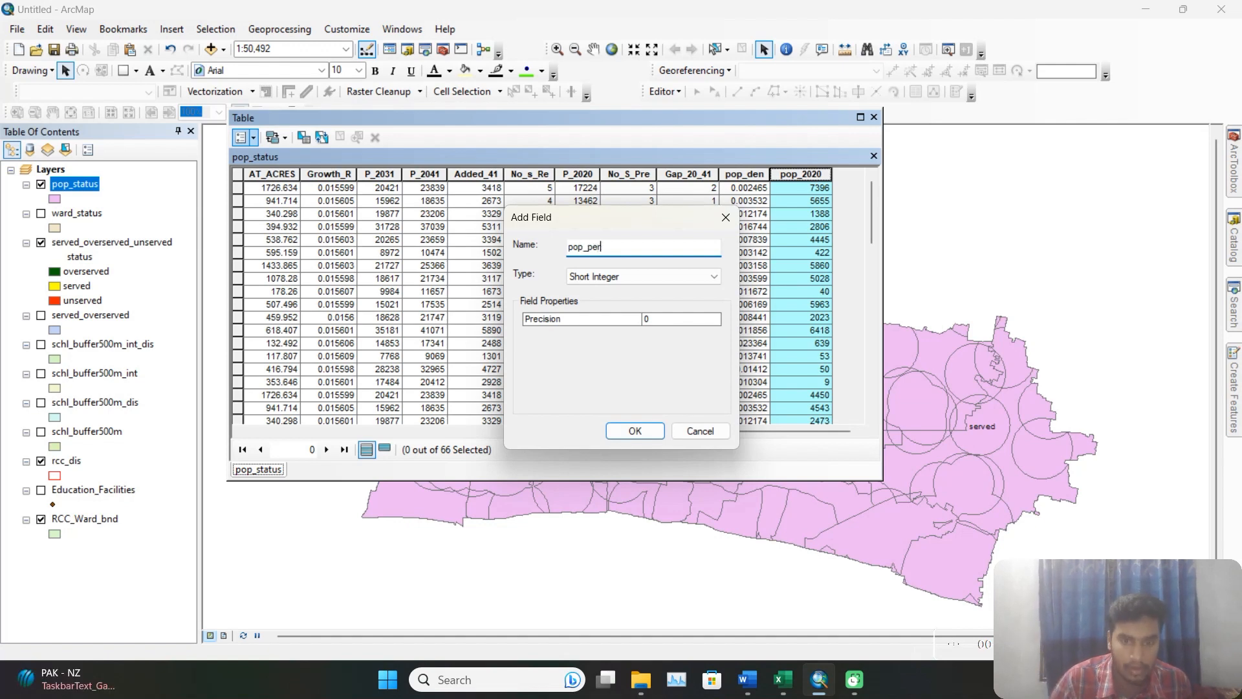
click(596, 280)
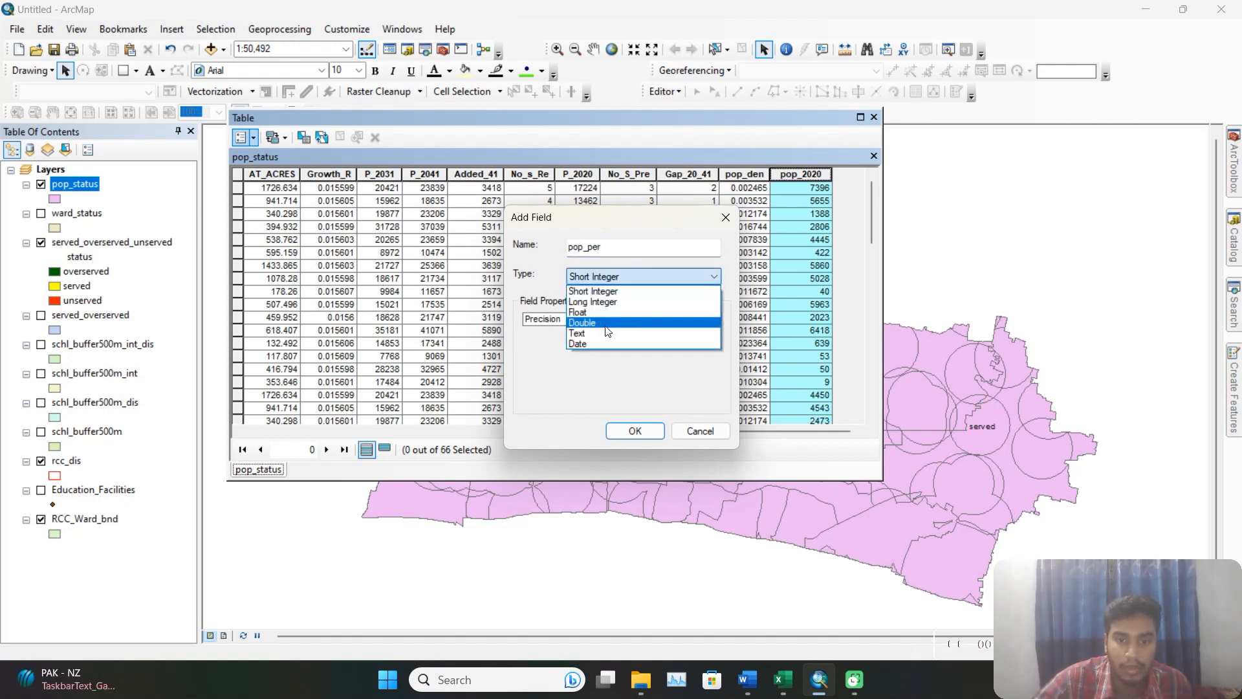
click(609, 329)
click(637, 431)
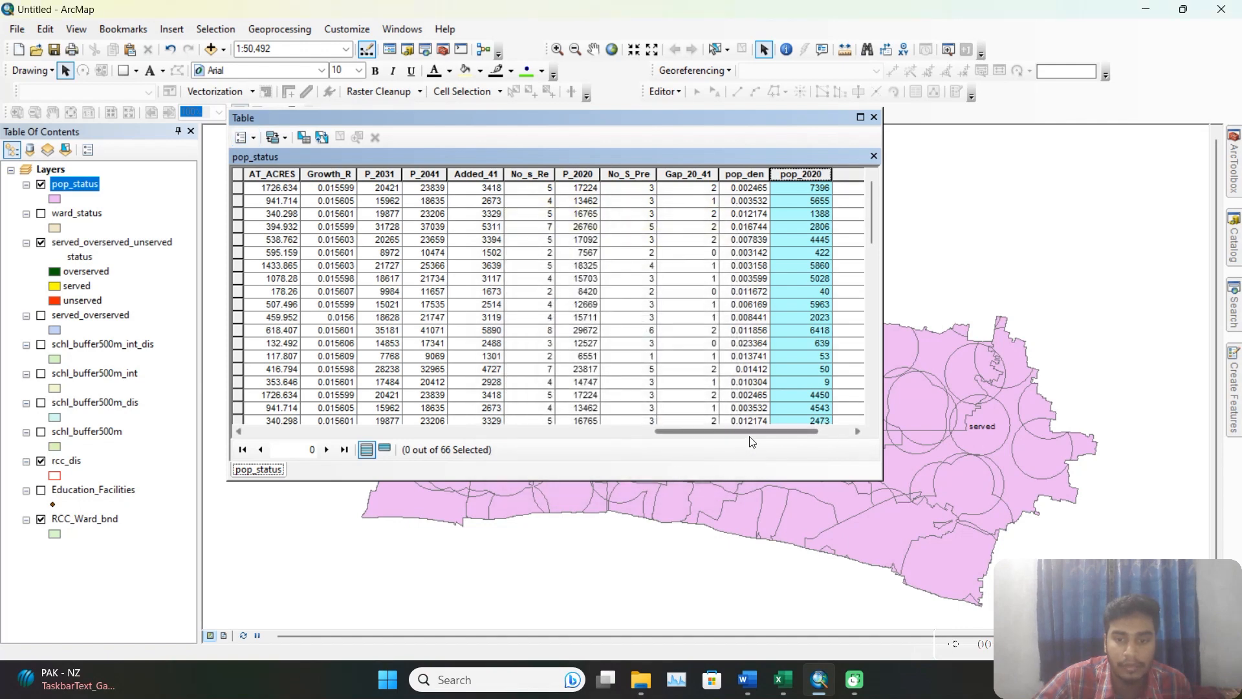
drag(748, 432, 828, 434)
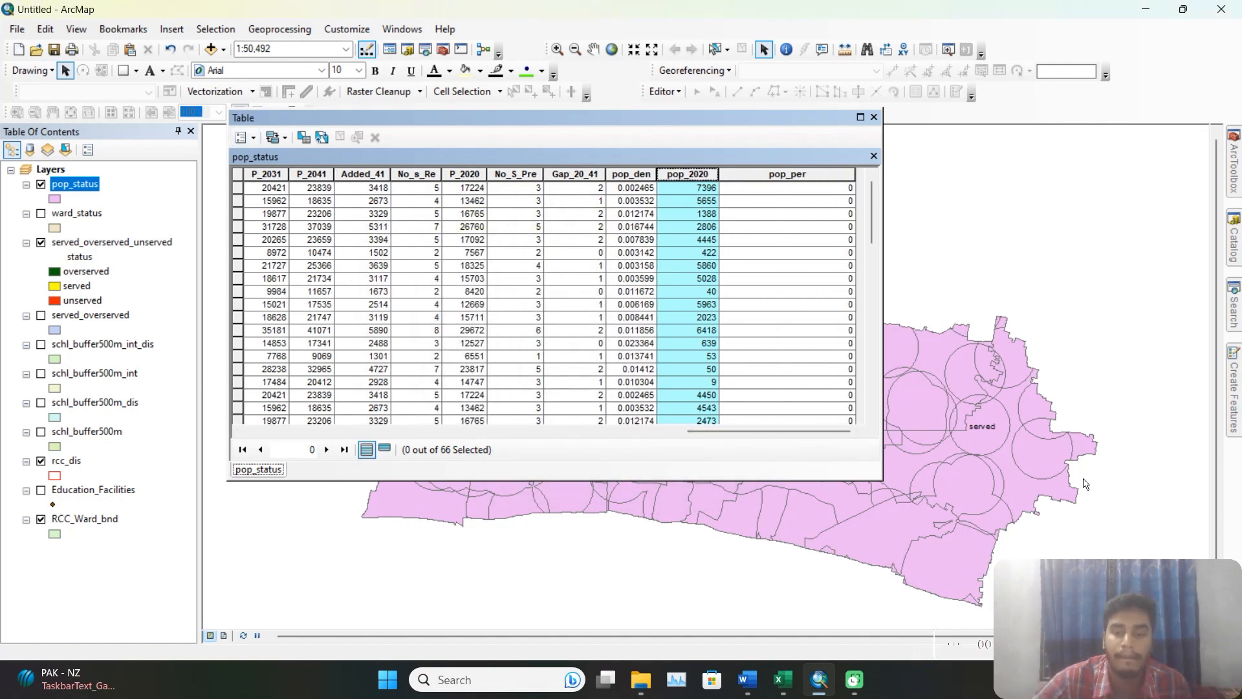
click(818, 179)
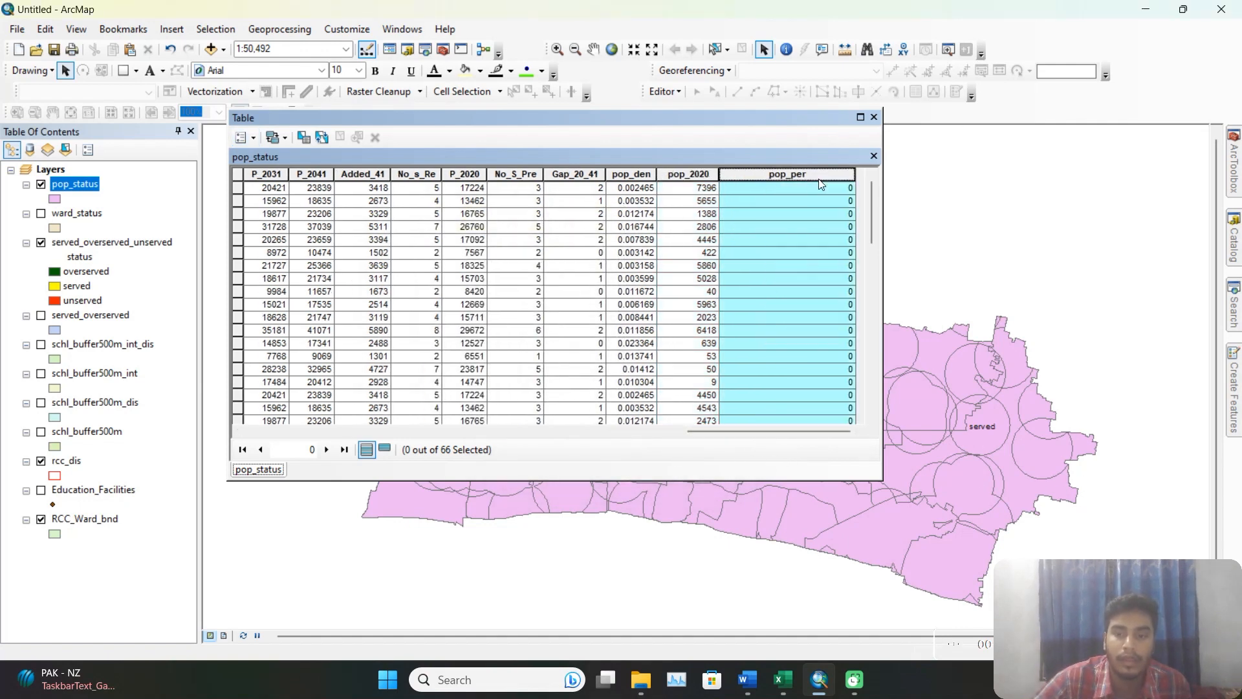
right_click(817, 178)
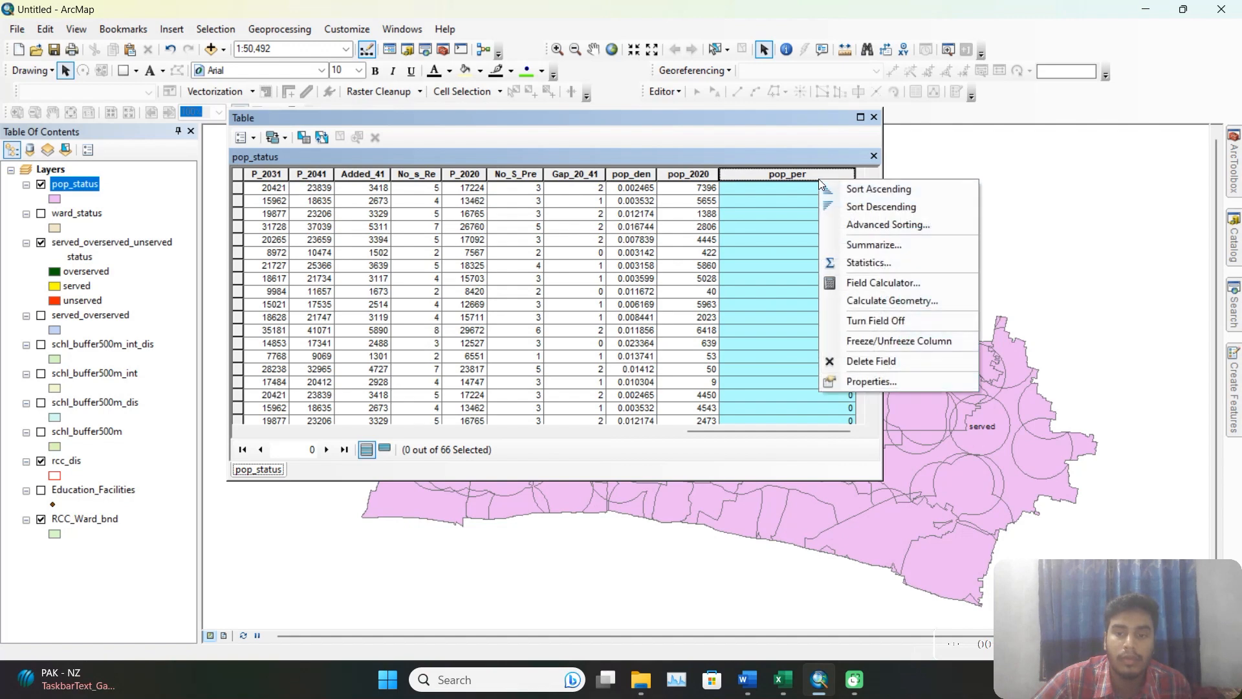
click(915, 285)
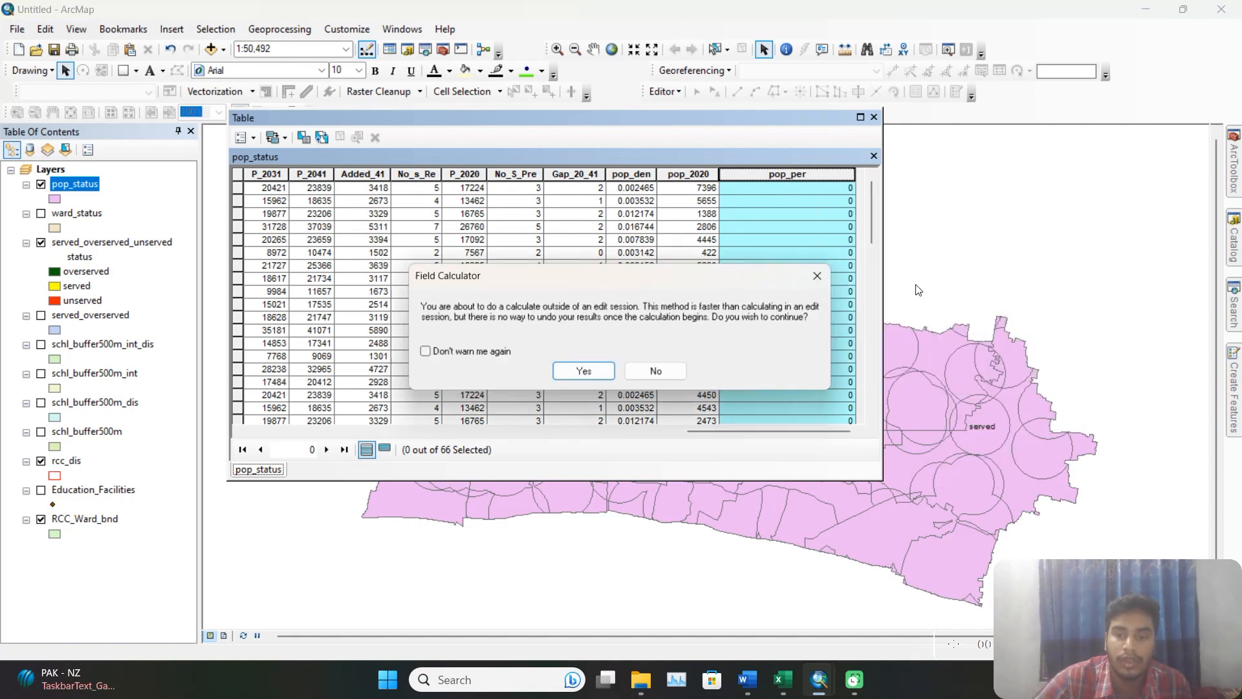
click(838, 265)
Open the statistics of the pop_2020 field and copy its Sum value.
click(708, 174)
right_click(710, 175)
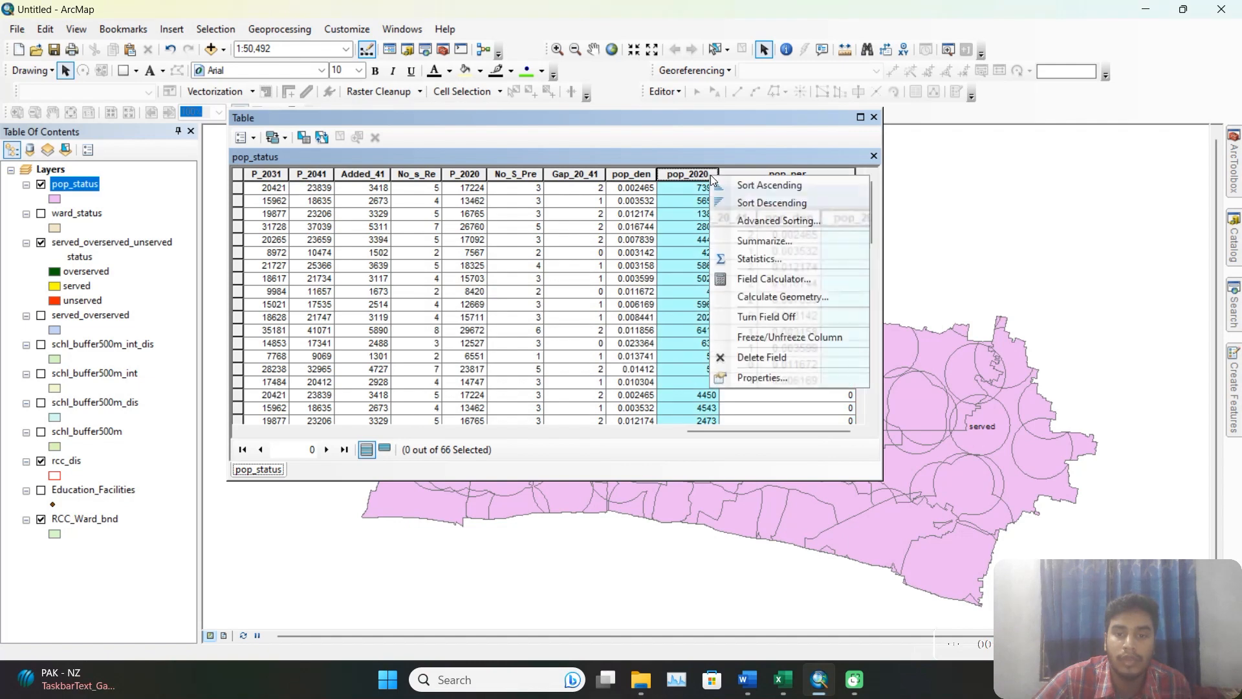
click(775, 260)
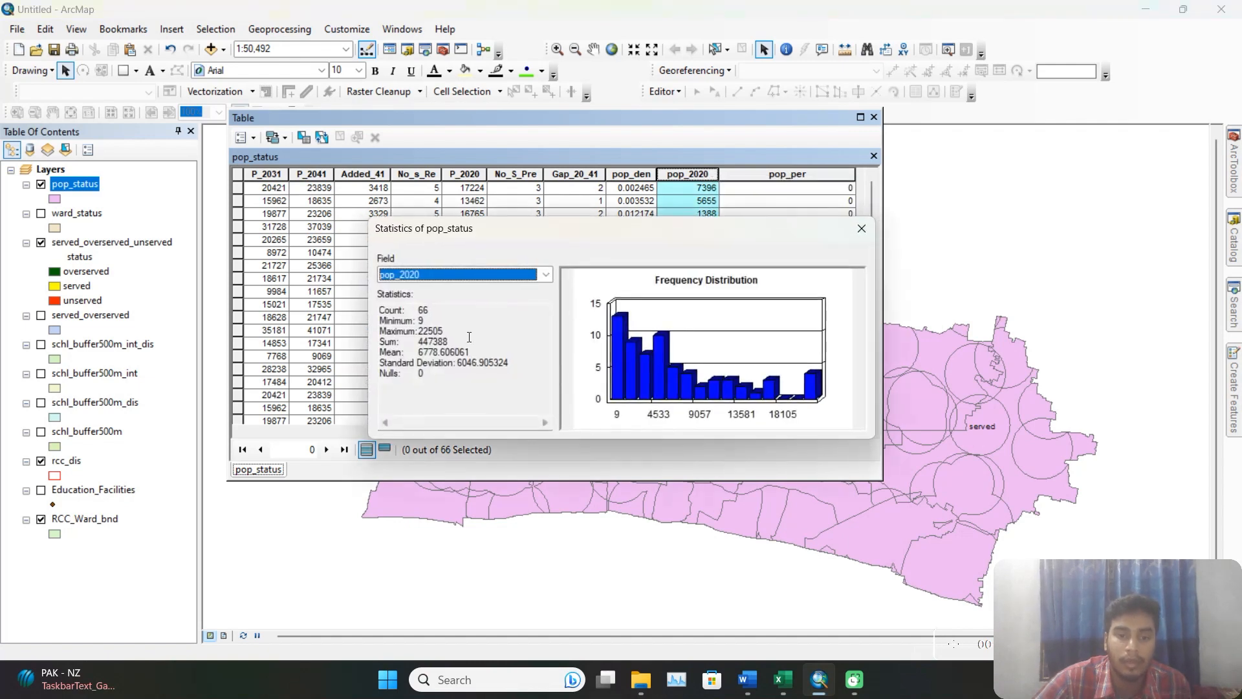
drag(453, 342, 426, 341)
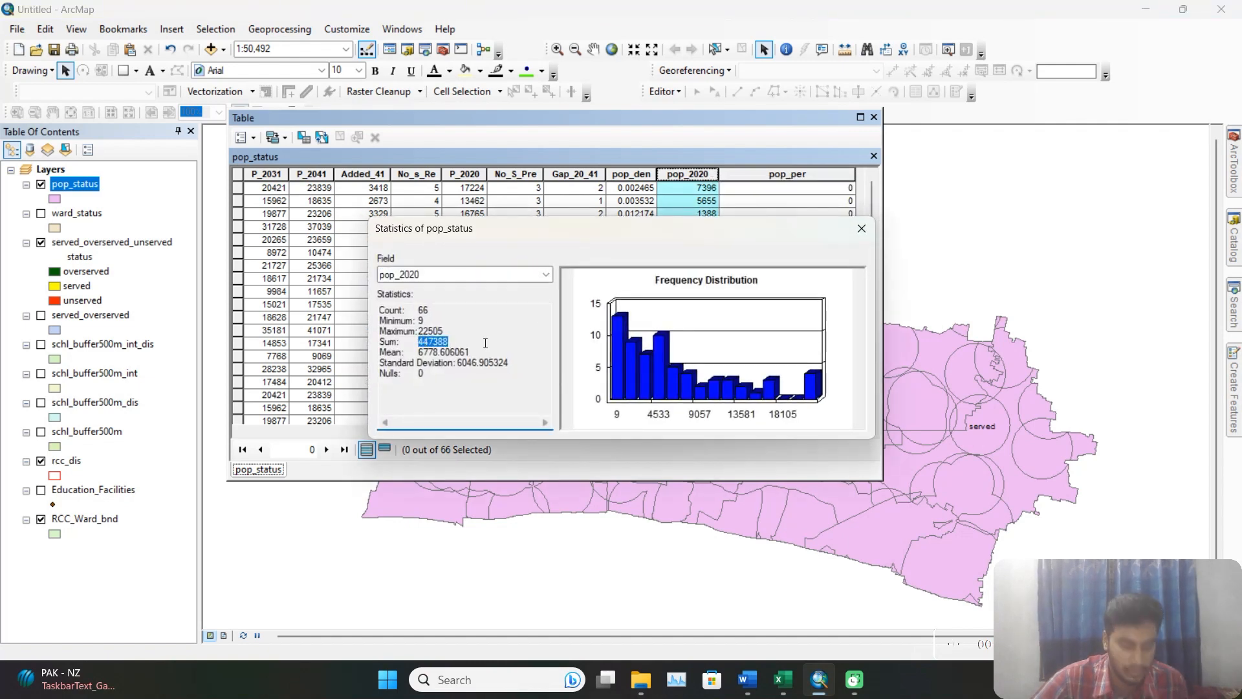
click(863, 228)
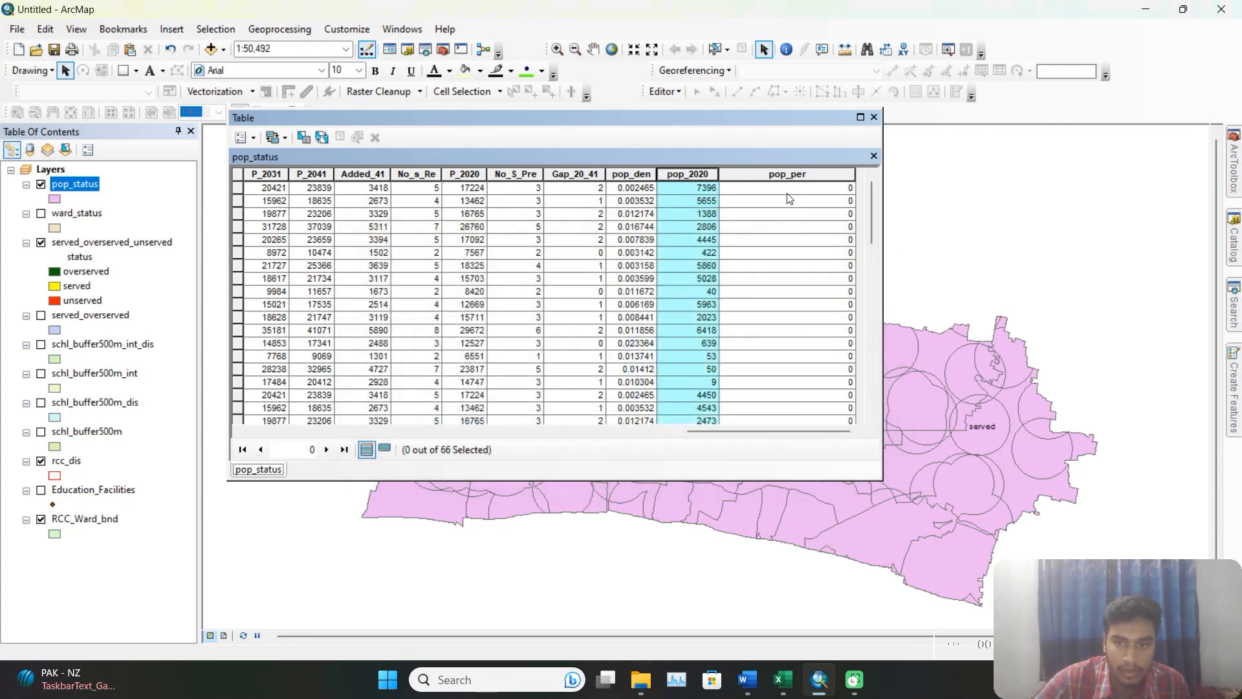
Calculate the pop_per field with the Field Calculator expression ( [pop_2020] /447388) *100, using the copied population sum.
click(790, 174)
right_click(789, 173)
click(864, 277)
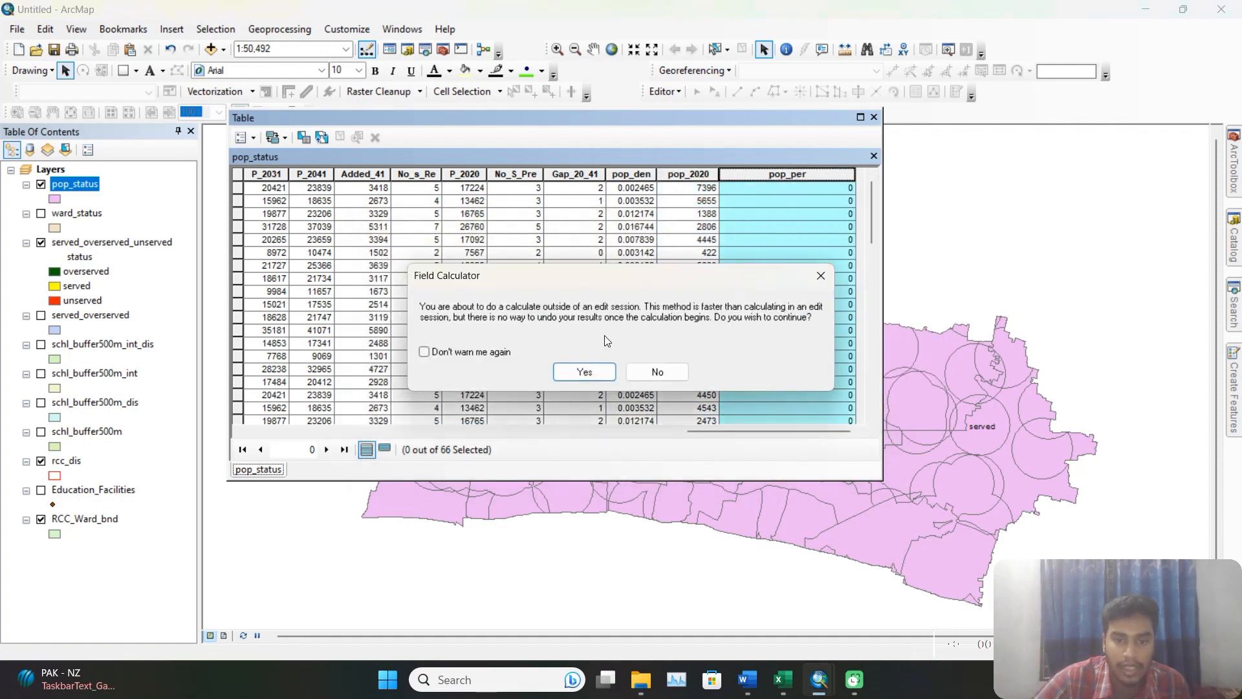
click(590, 372)
drag(527, 355, 386, 361)
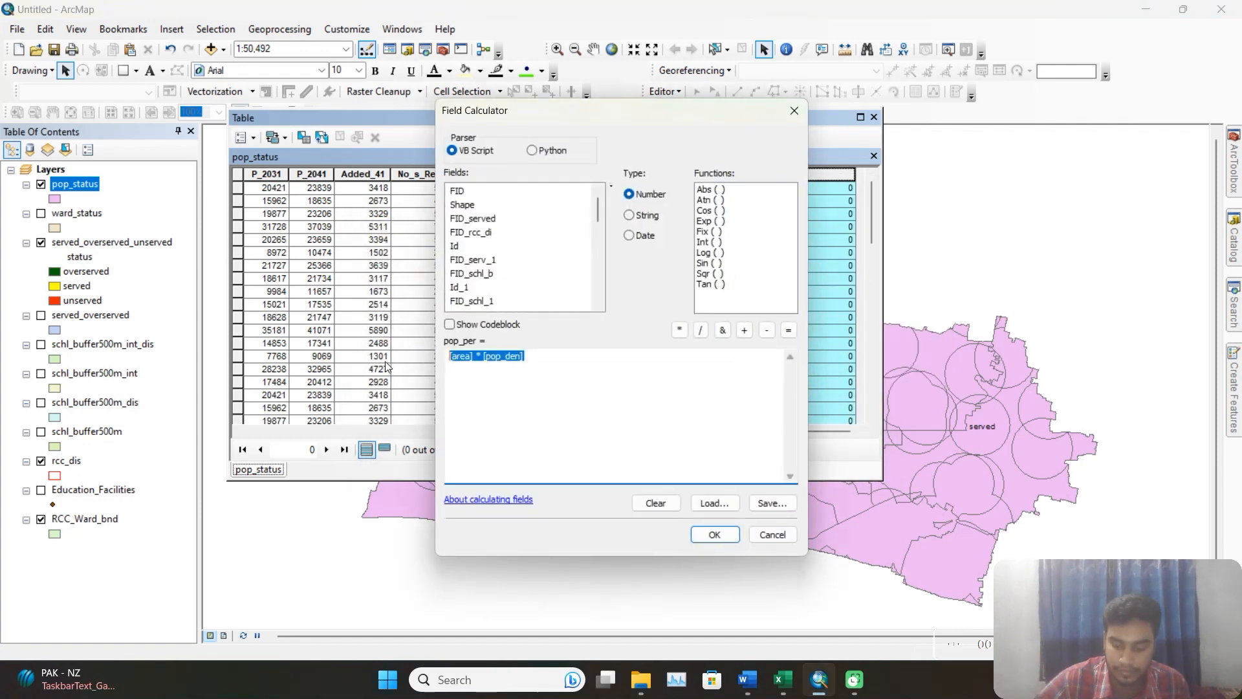
key(Delete)
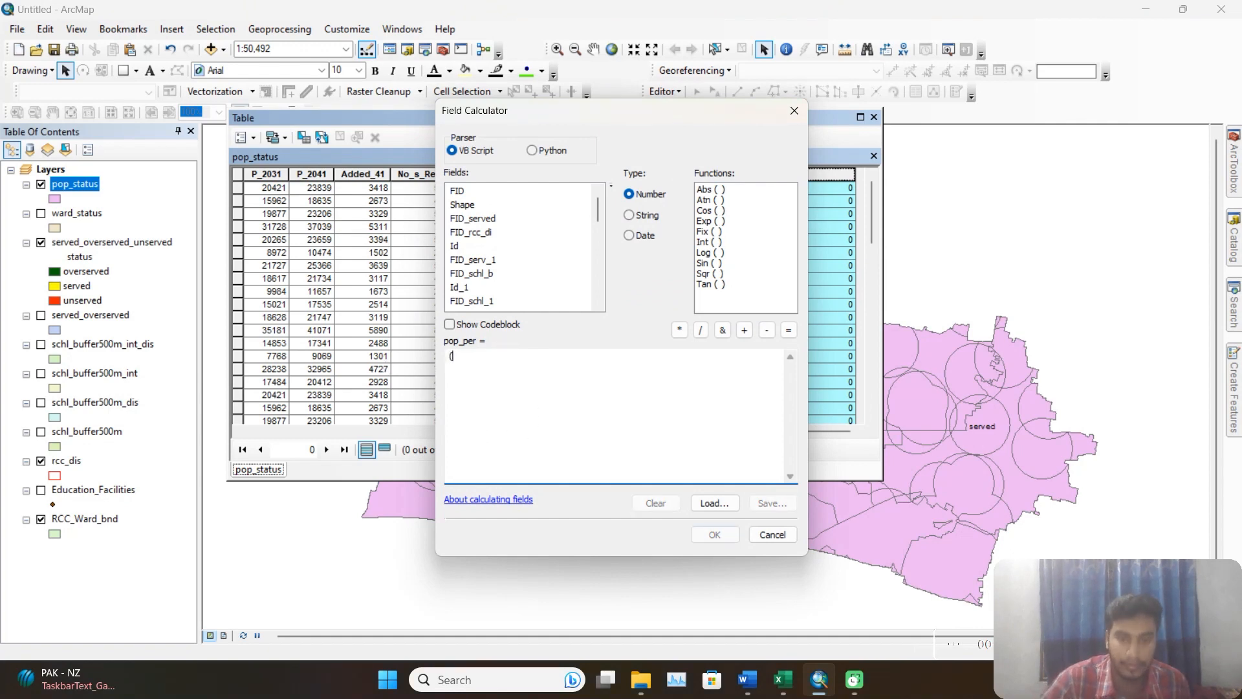
text(()
scroll(524, 295, down, 8)
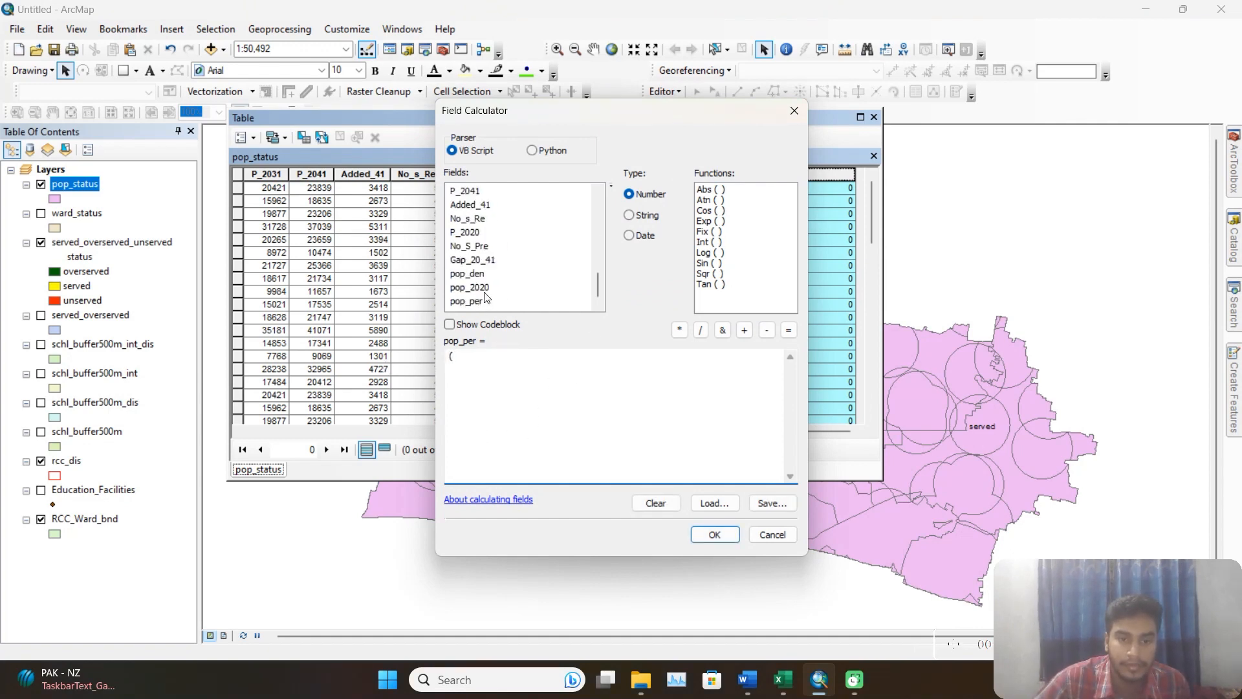
double_click(485, 289)
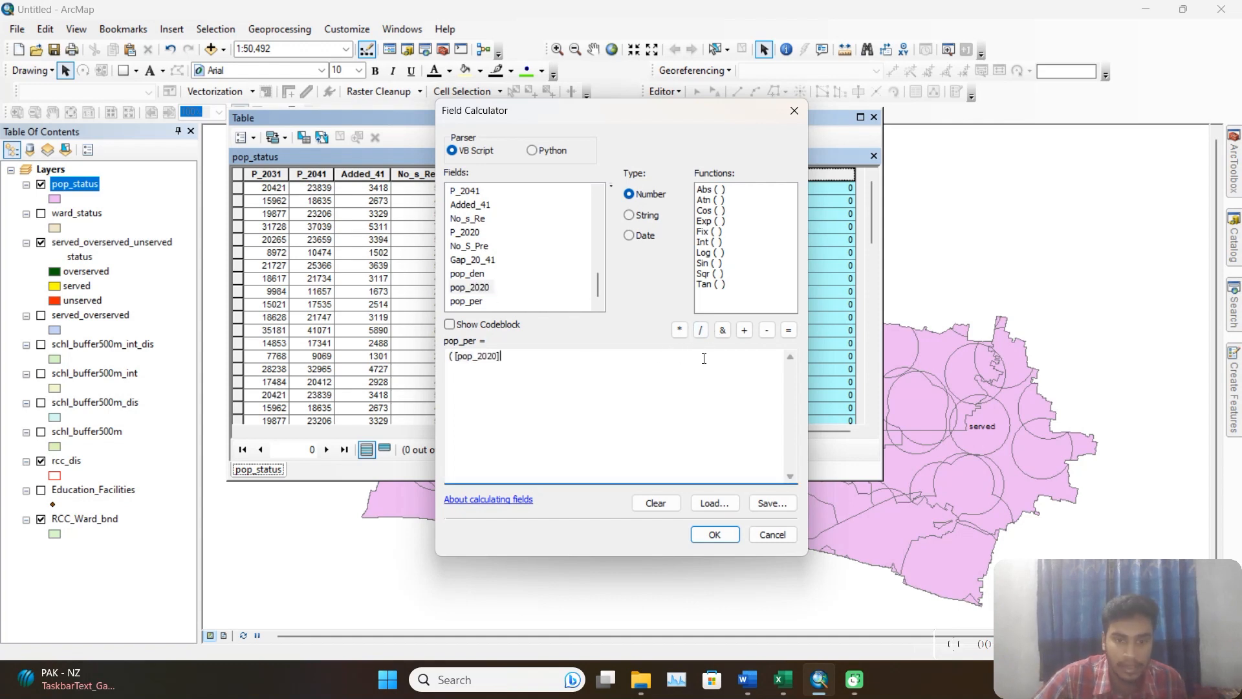
click(700, 331)
text(447388)
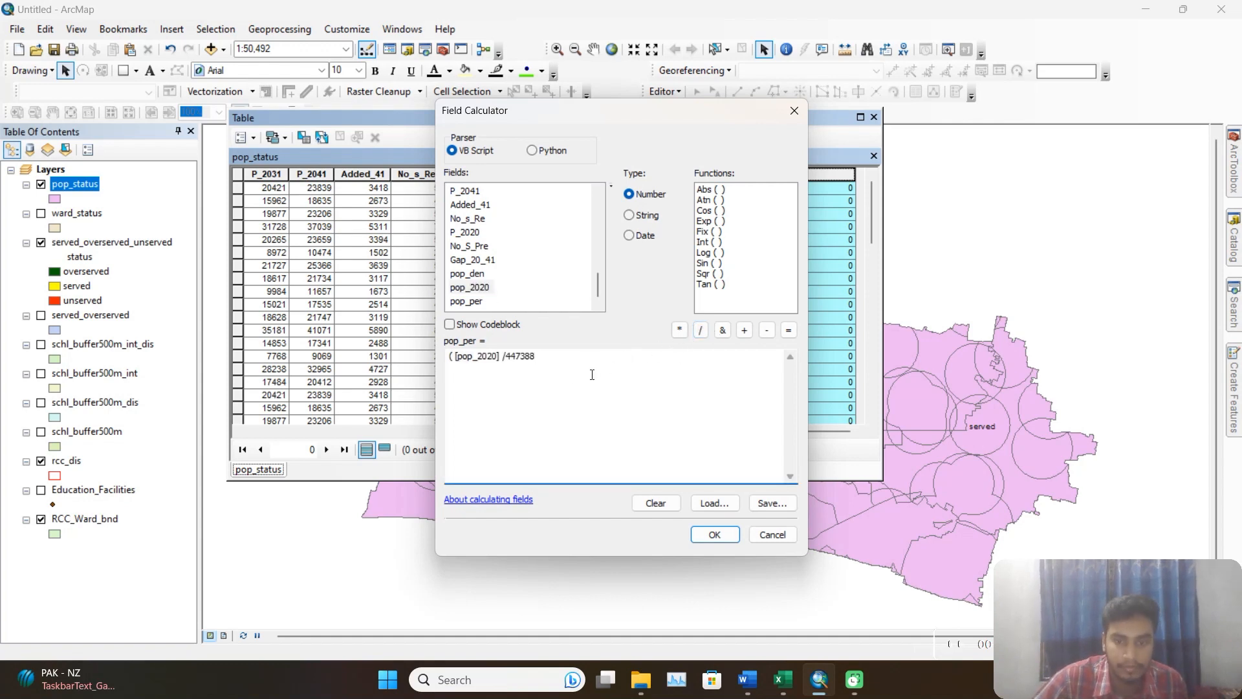
text())
click(679, 330)
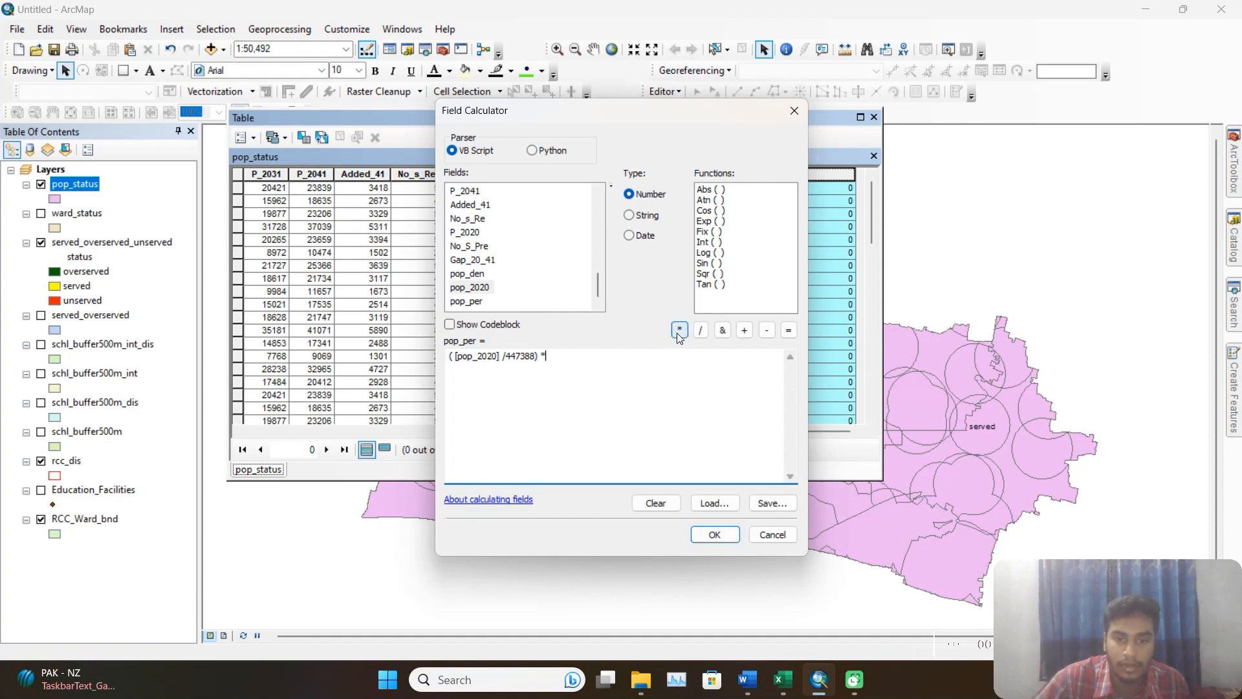
text(100)
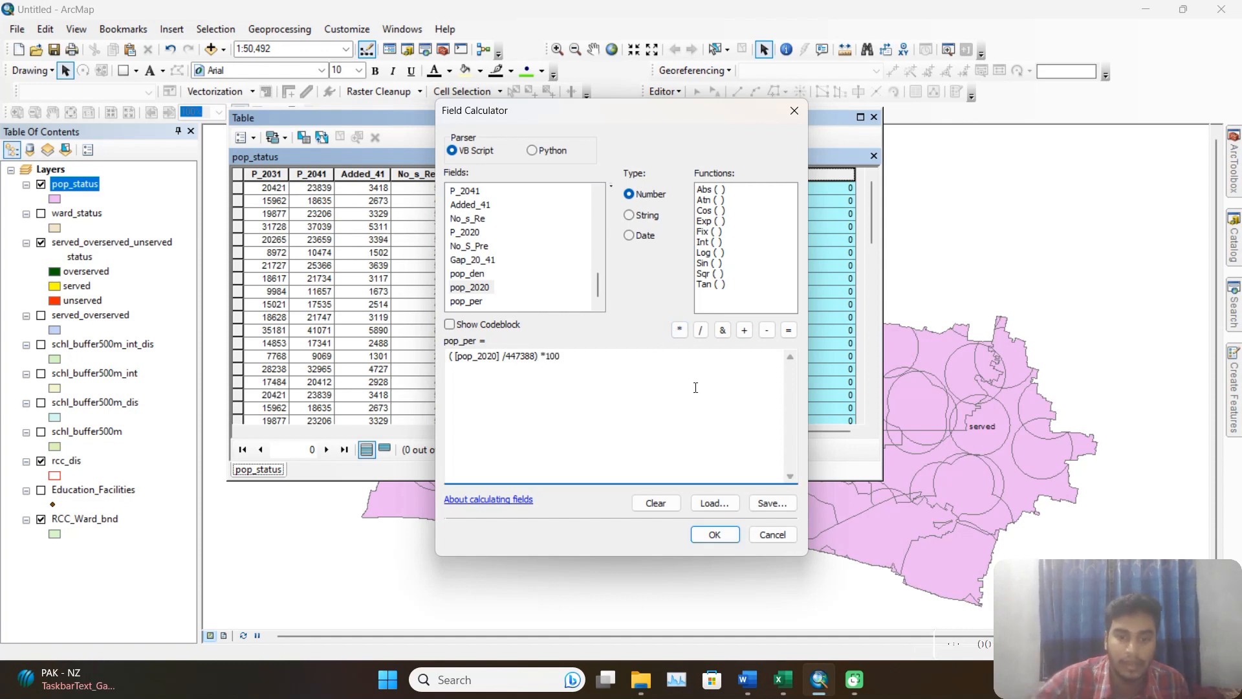
click(715, 534)
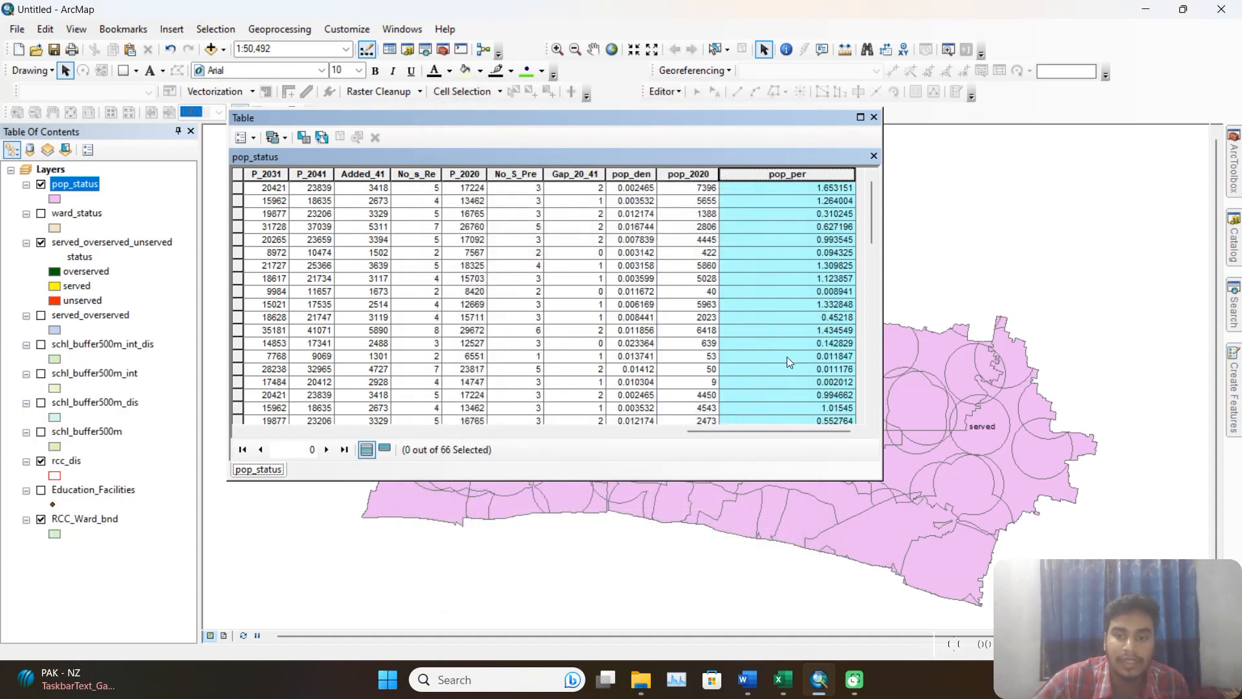
Select all records of the pop_status table and copy them.
drag(813, 431, 368, 437)
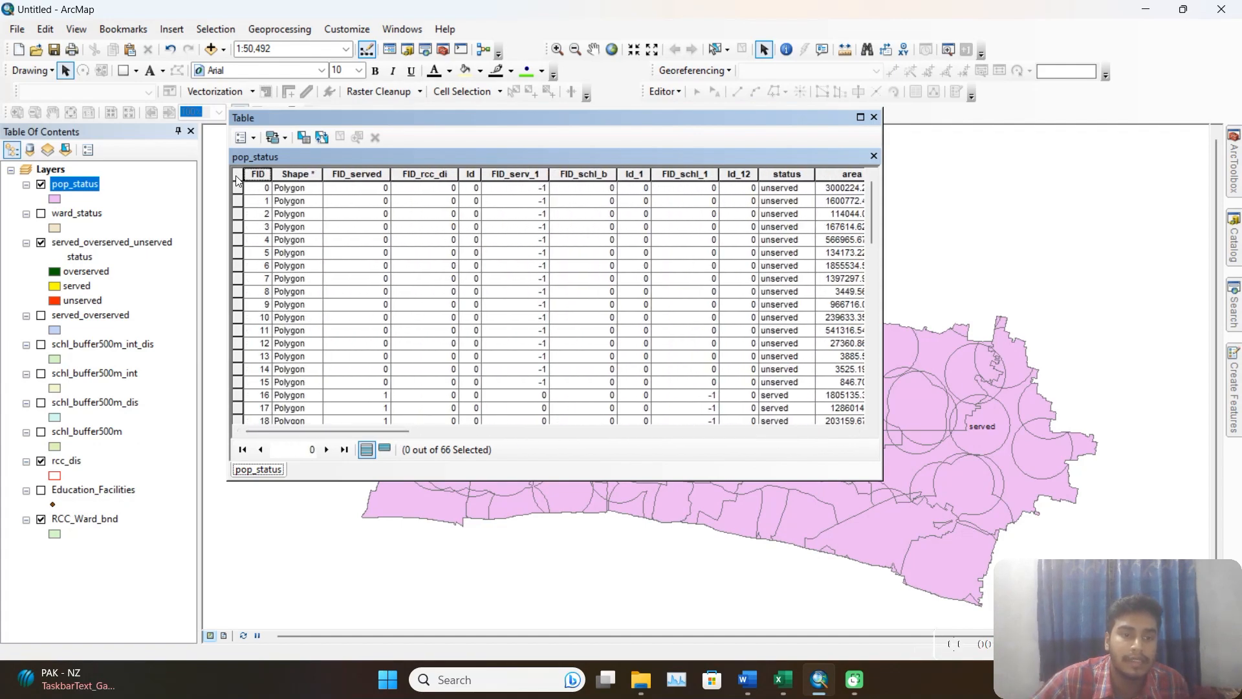
click(251, 139)
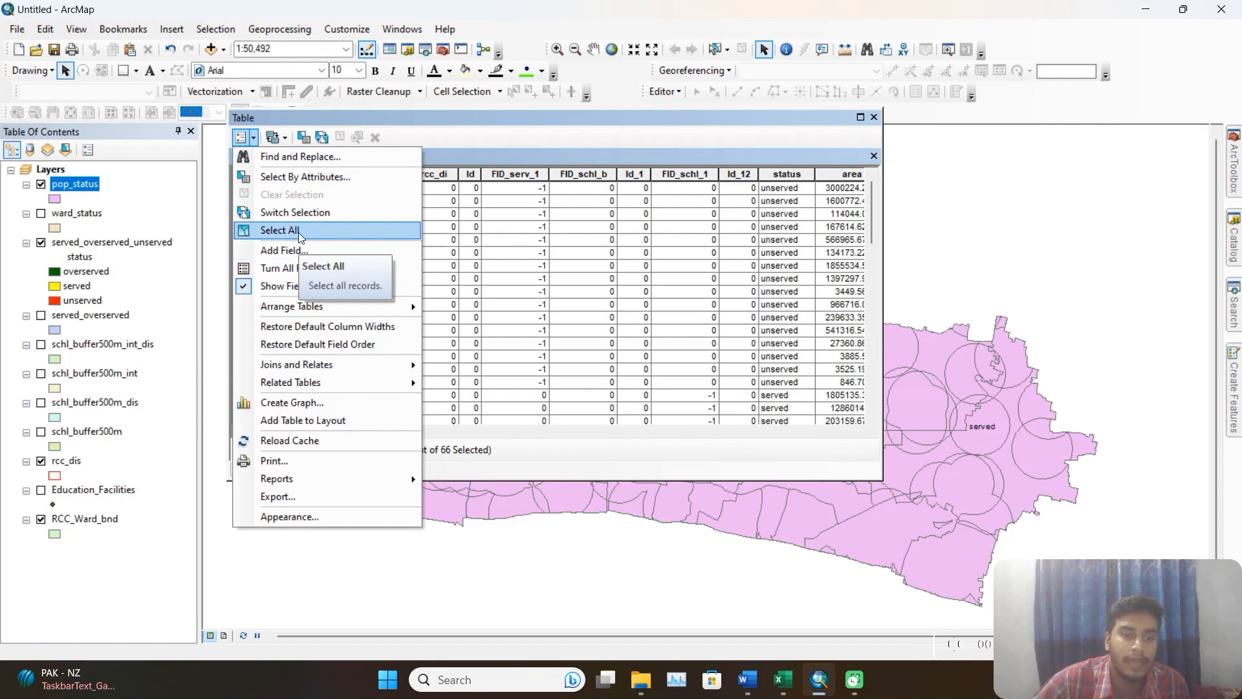
click(299, 233)
right_click(246, 225)
click(274, 394)
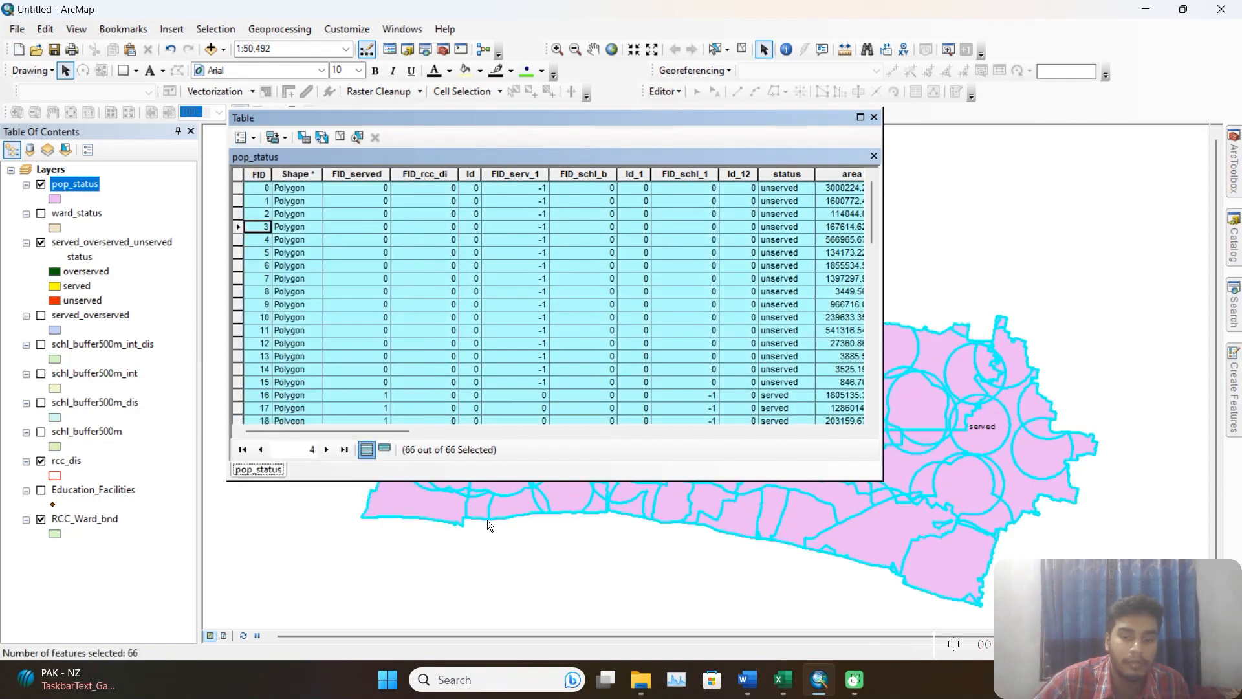
Switch to Excel's Book1 and paste the copied records into a new worksheet starting at cell A1.
click(782, 679)
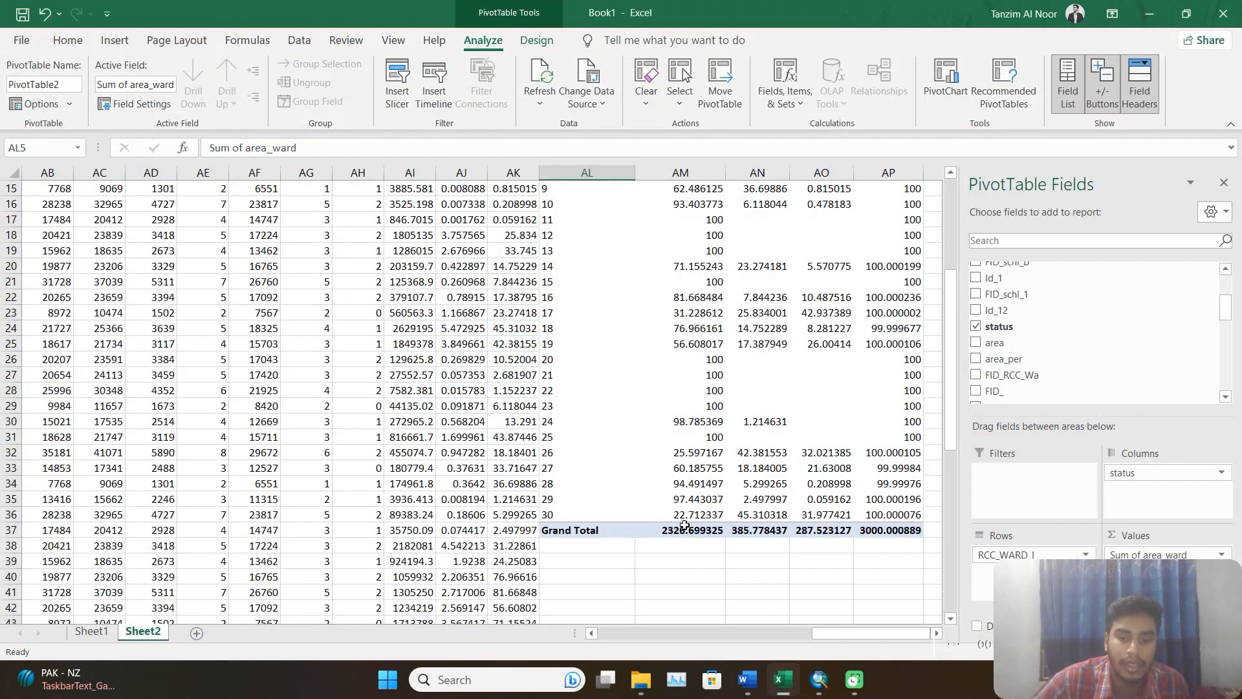
click(196, 633)
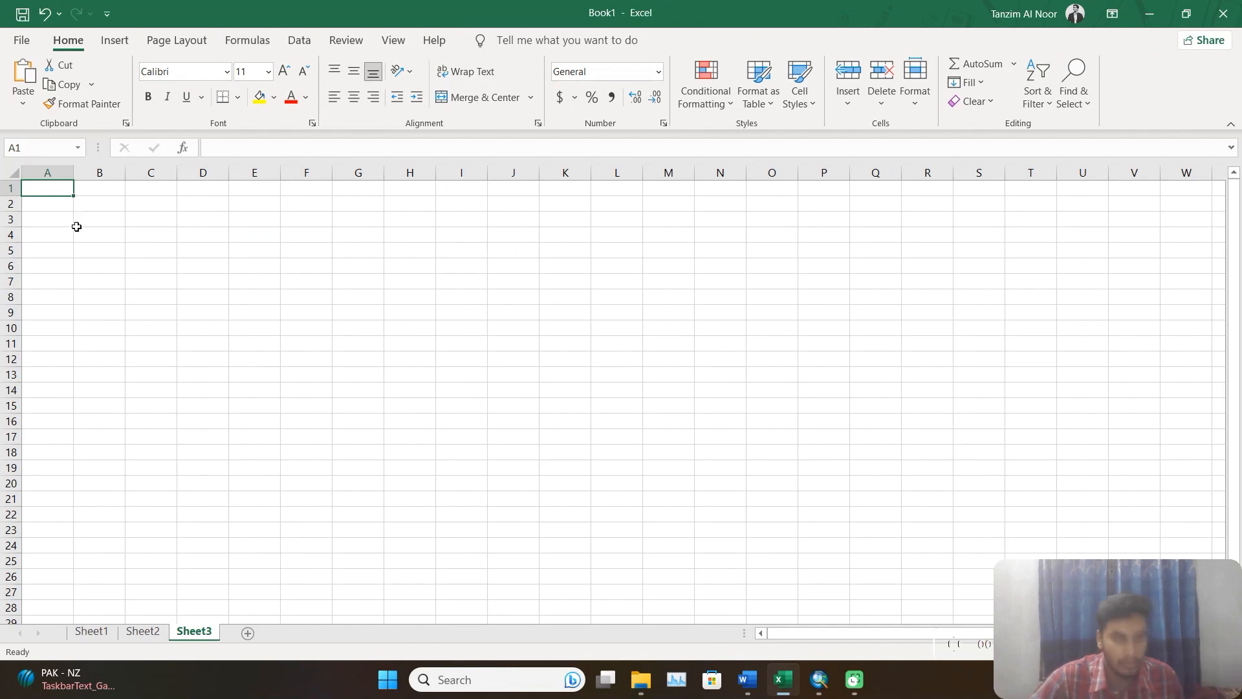
key(ctrl+v)
Insert a PivotTable from range Sheet3!$A$1:$AK$67 into the existing worksheet at cell AL5.
click(115, 40)
click(29, 85)
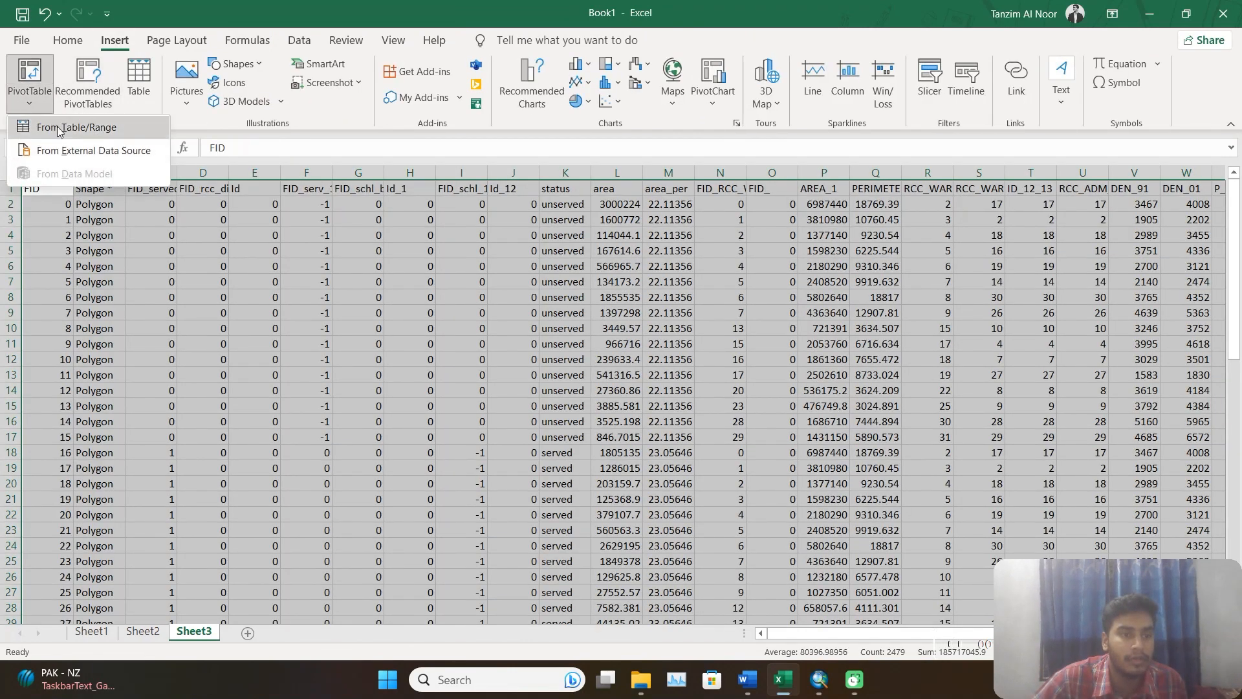
click(58, 129)
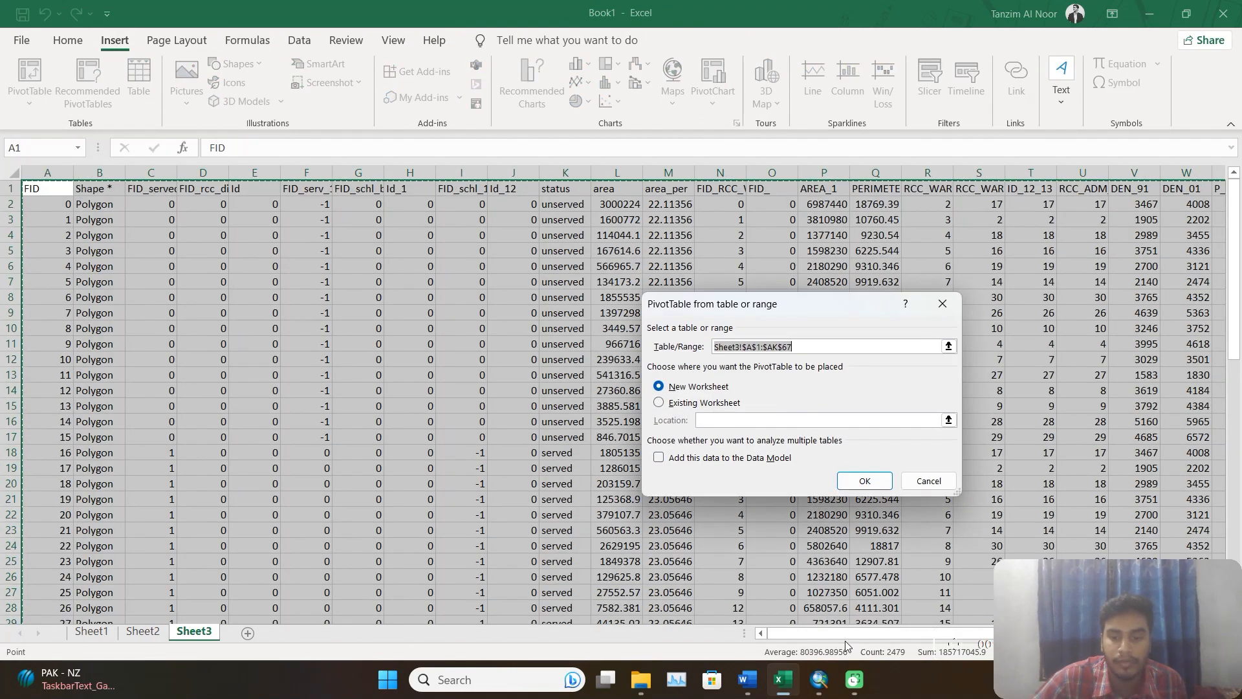
drag(863, 635, 964, 643)
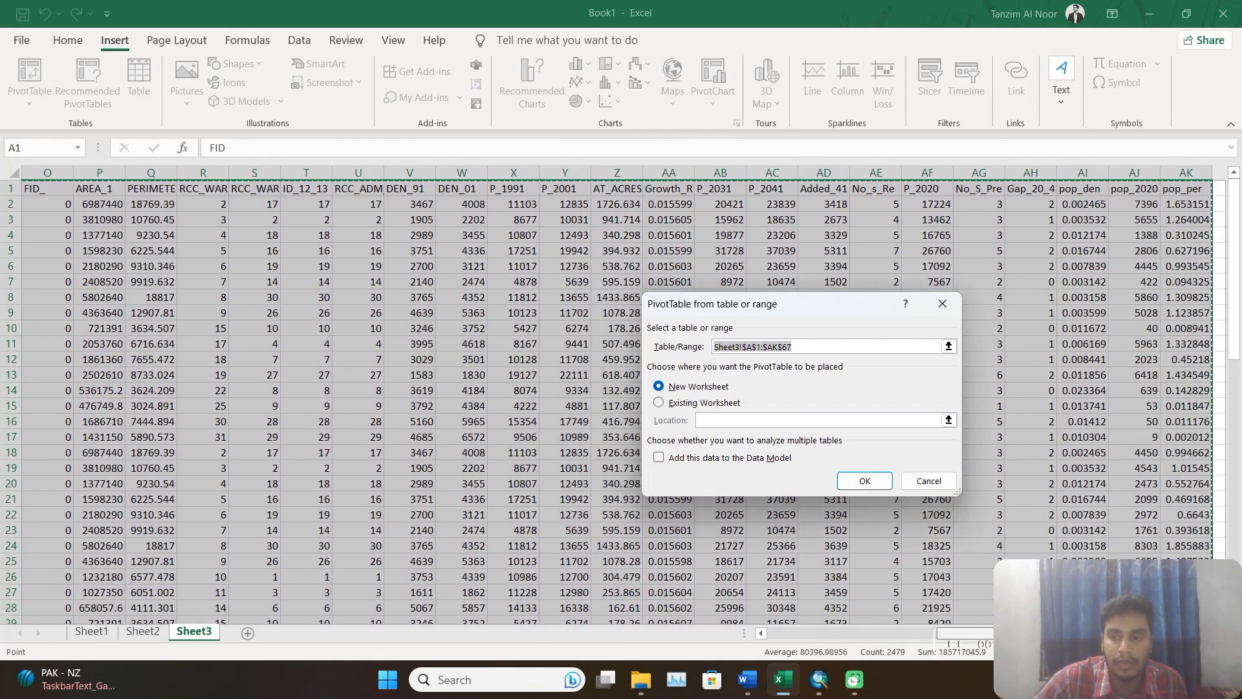
click(724, 404)
click(1221, 246)
click(865, 481)
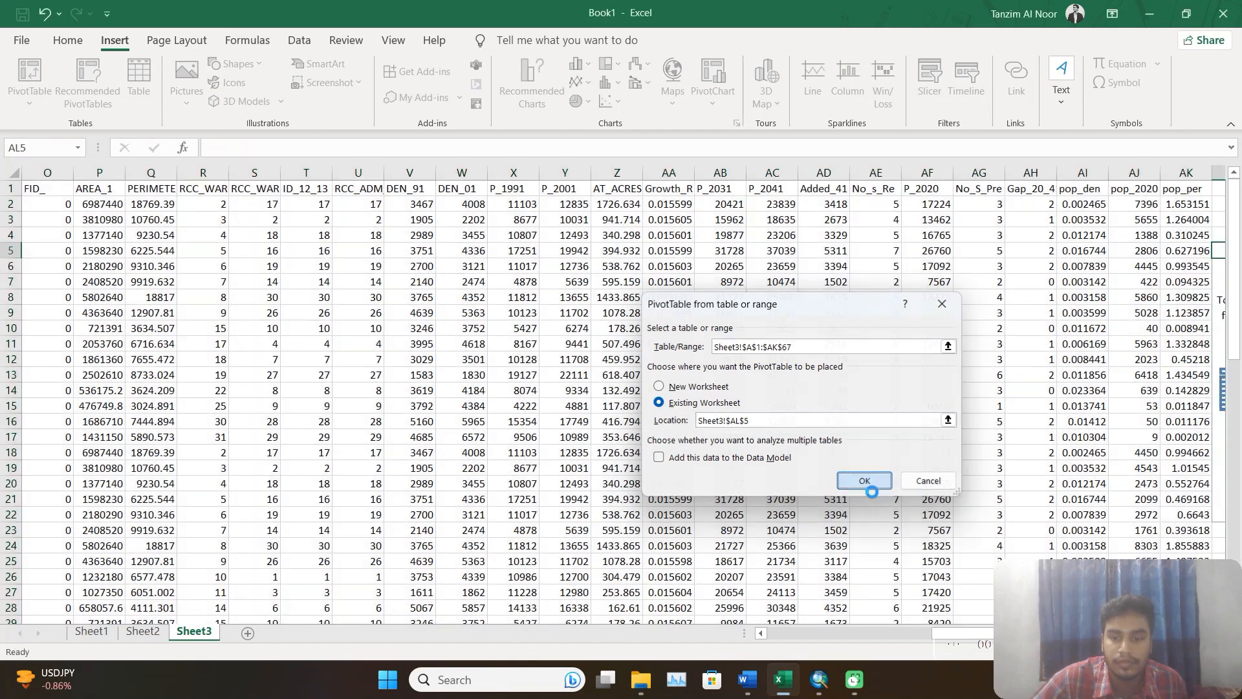
Add the pop_per field to the PivotTable's values as a sum.
scroll(1053, 358, down, 10)
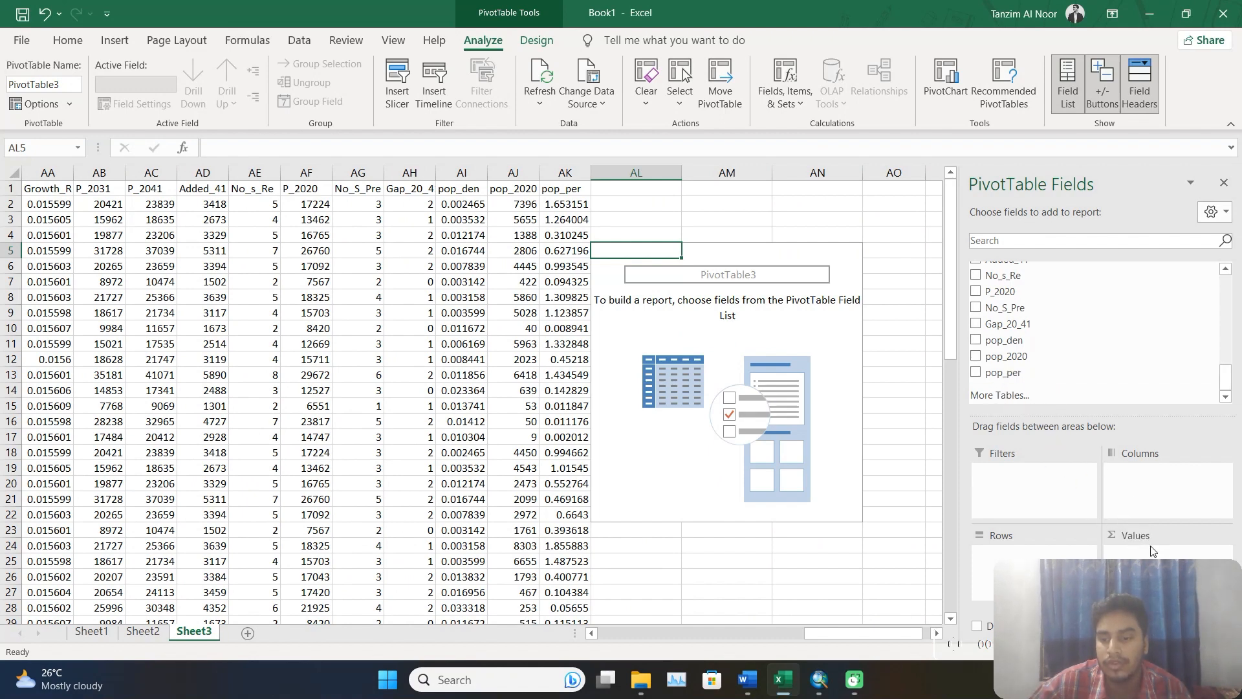
drag(1006, 373, 1141, 556)
scroll(1009, 350, up, 10)
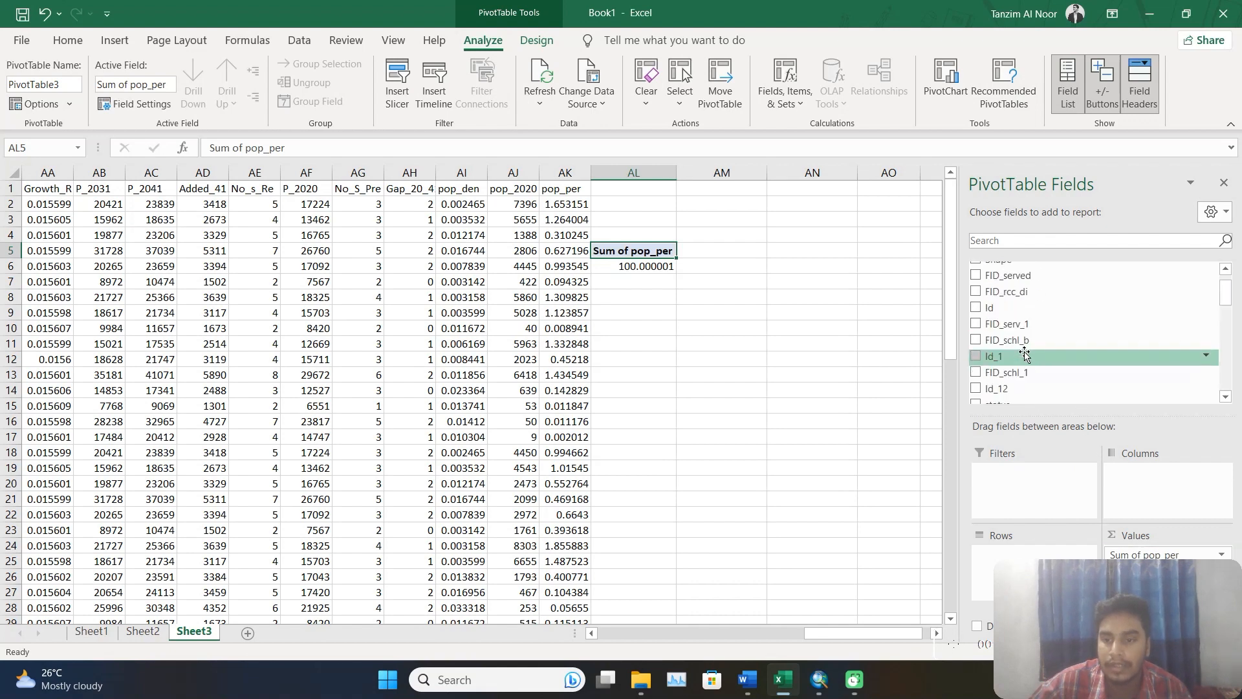
scroll(1006, 307, down, 2)
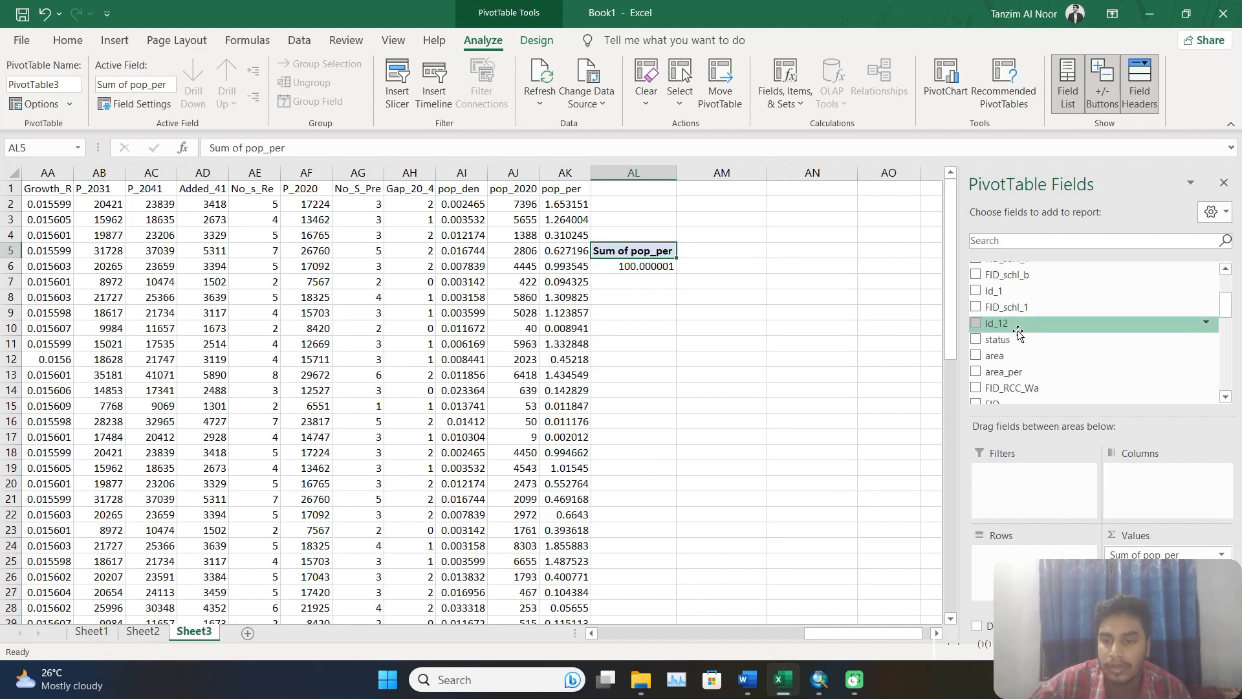
Add the status field to the PivotTable's rows and check the task list in Word's Project.docx.
drag(1009, 346, 1026, 554)
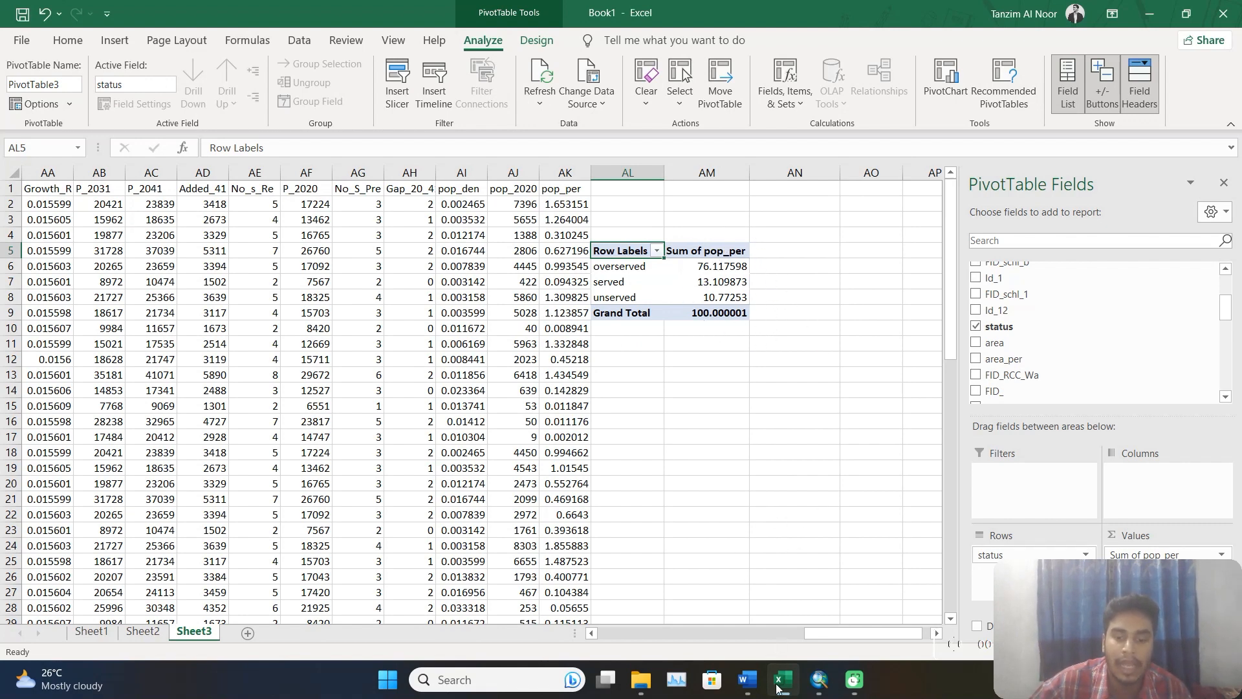
click(750, 680)
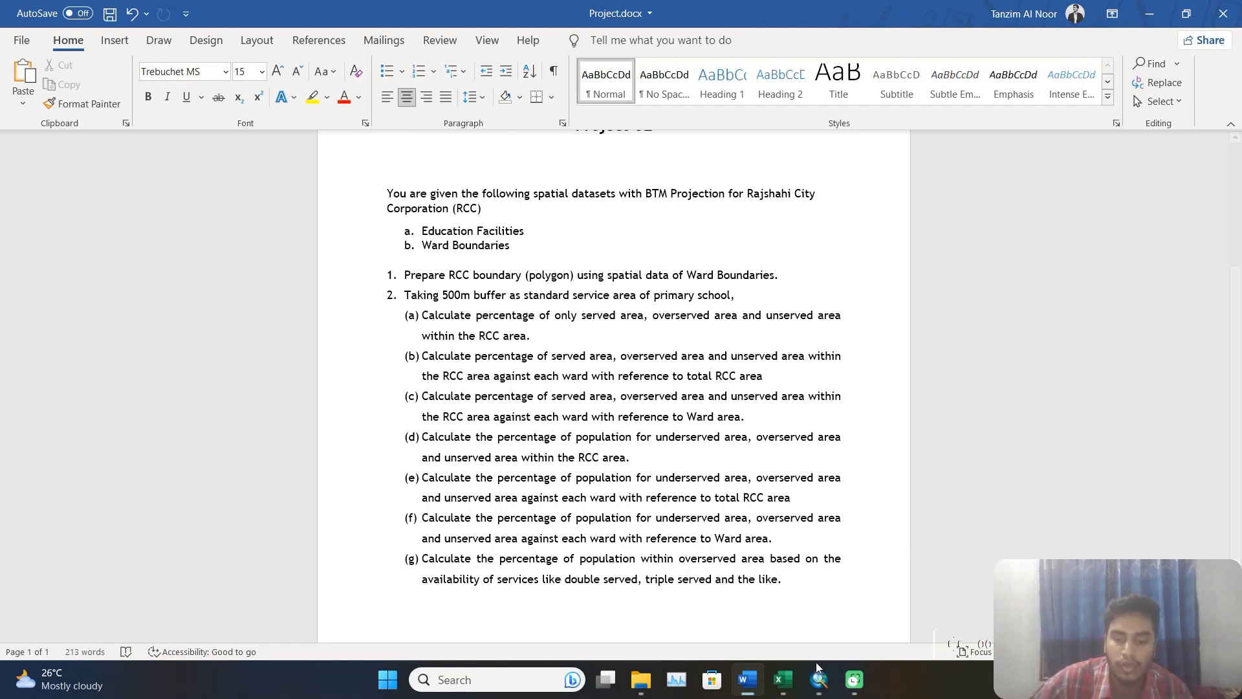
Return to Excel's Book1 and add a new blank worksheet after Sheet3.
click(821, 682)
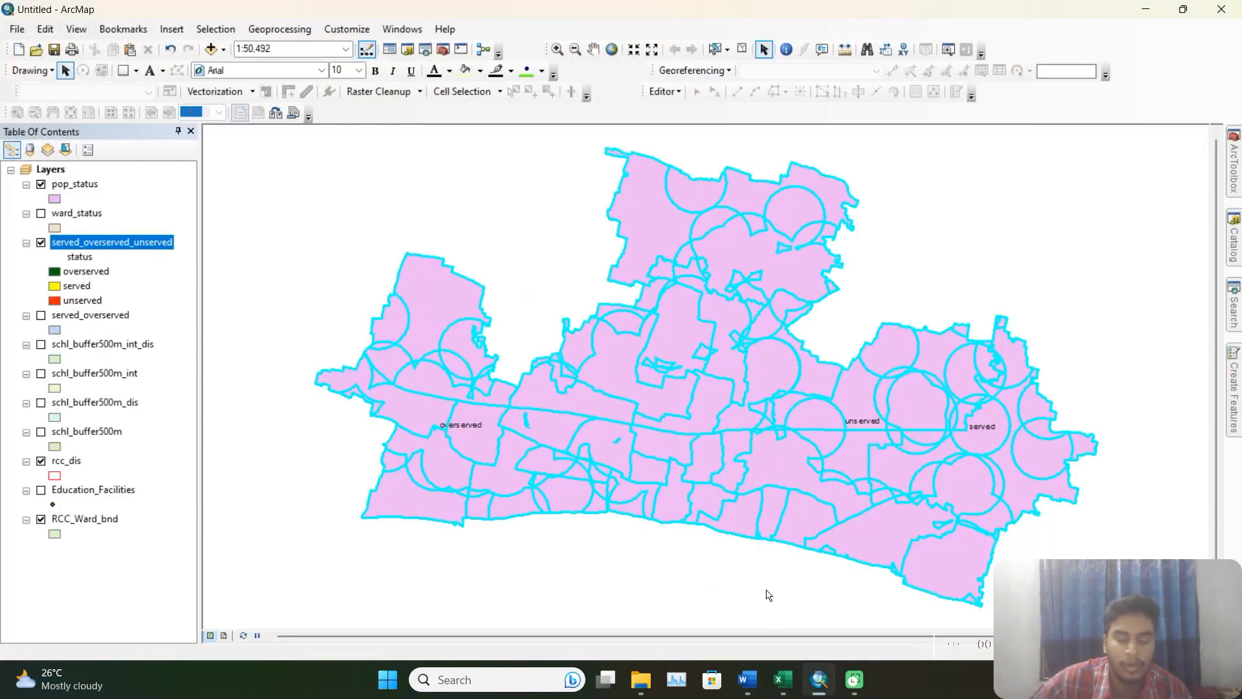
click(793, 675)
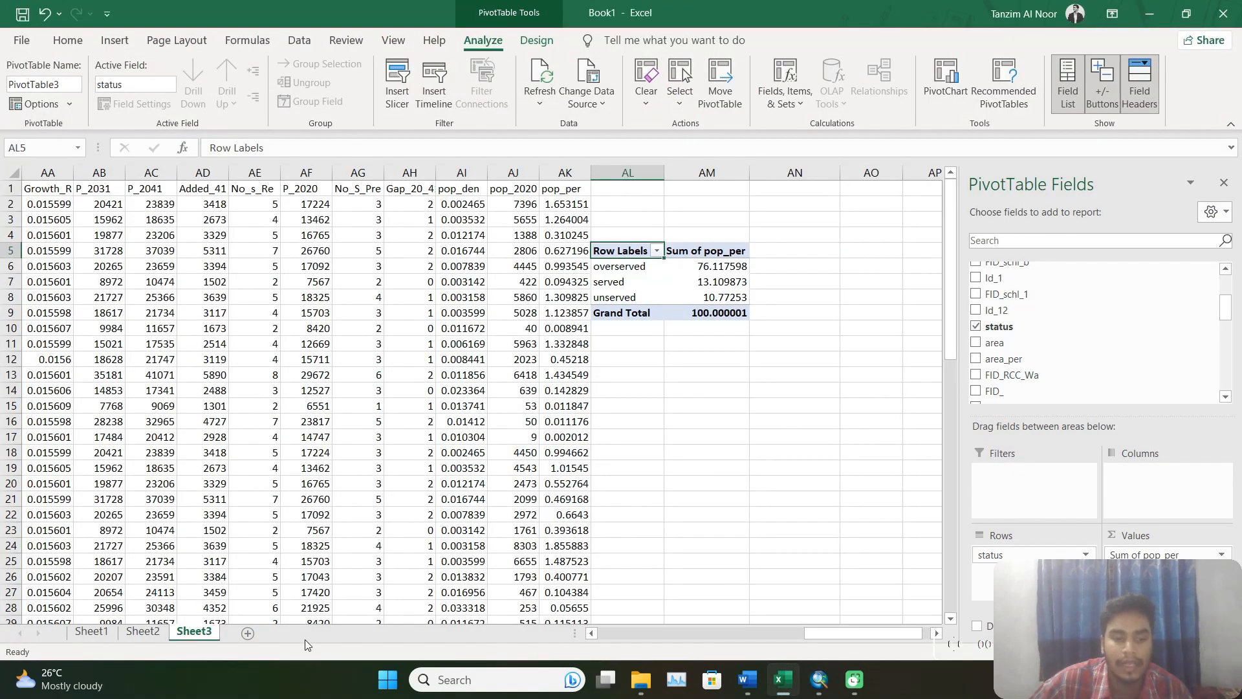
click(249, 632)
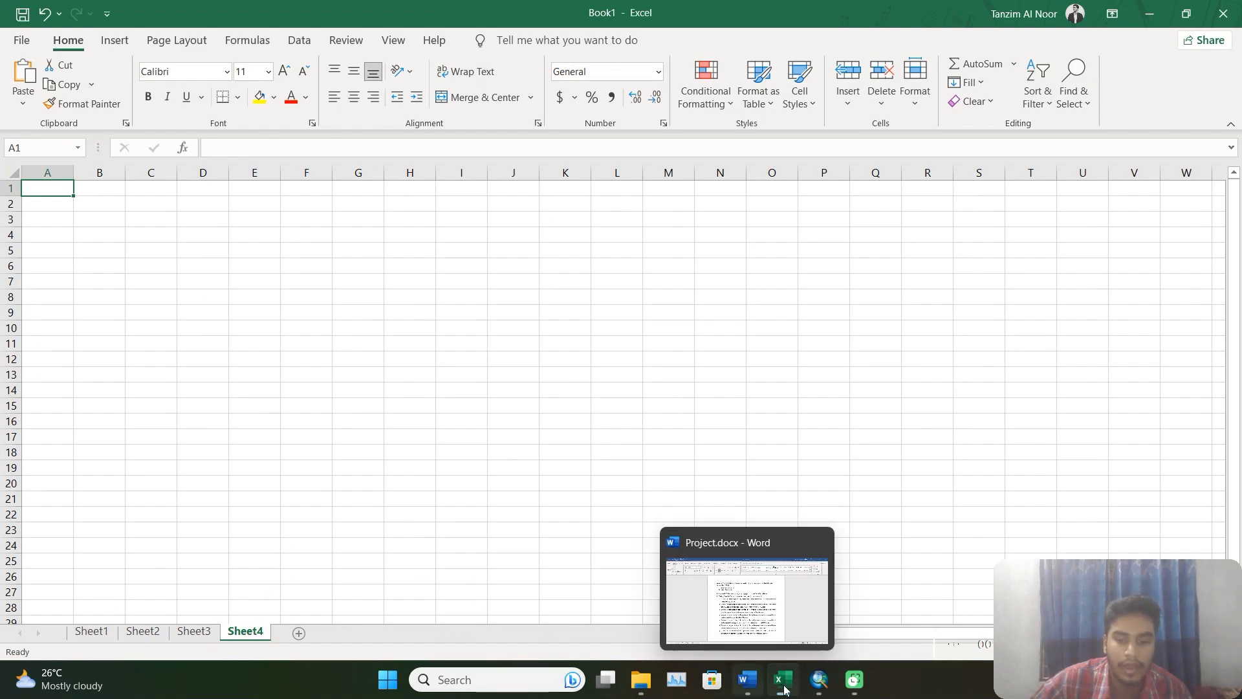
Copy all selected records from ArcMap's pop_status attribute table and paste them into Excel's Sheet4 starting at cell A1.
click(817, 680)
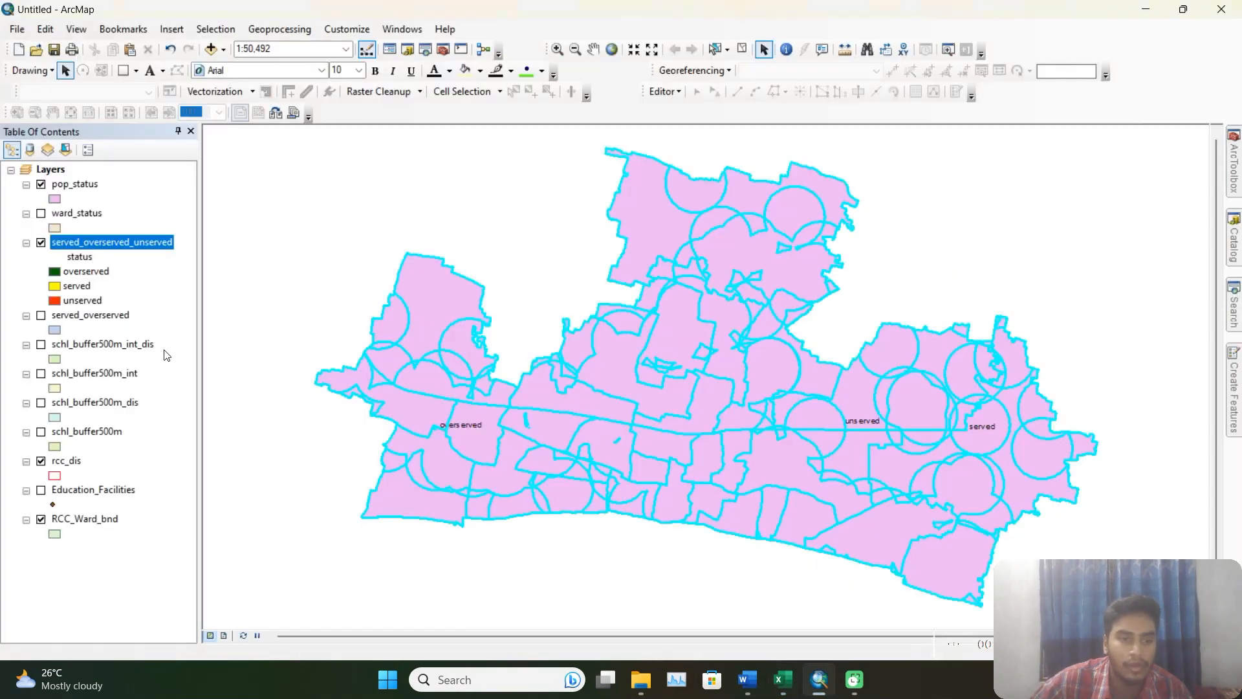
right_click(77, 186)
click(176, 233)
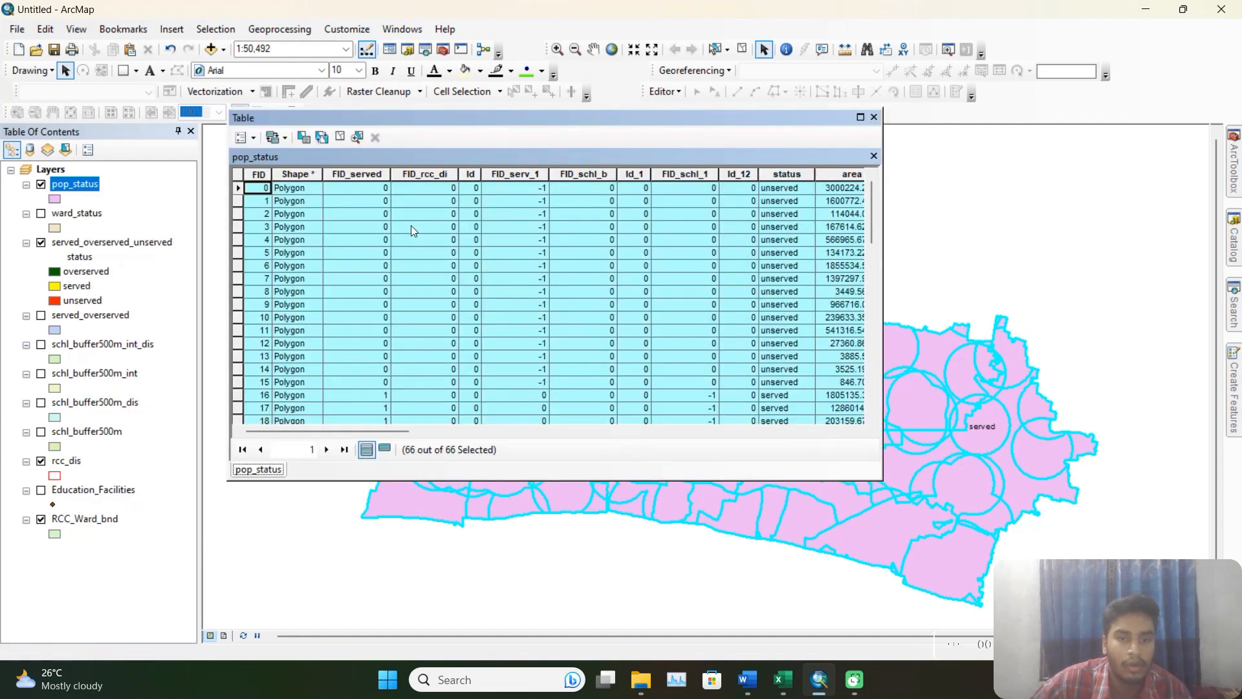
right_click(239, 200)
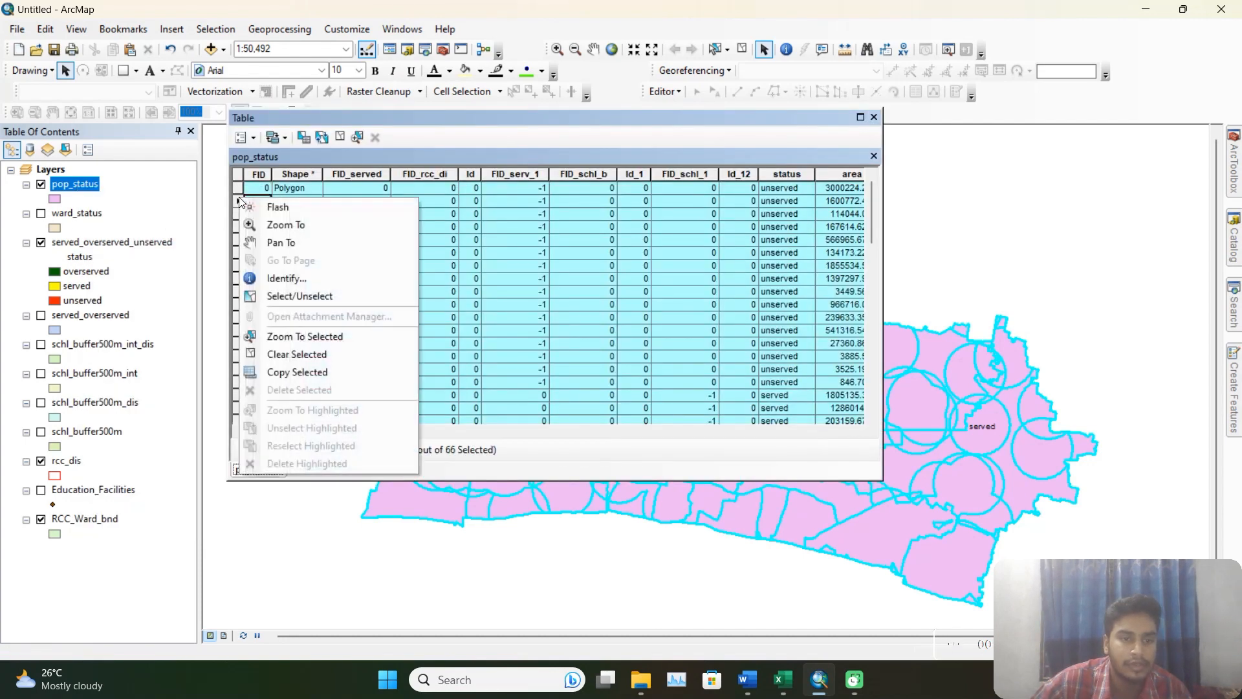
click(289, 371)
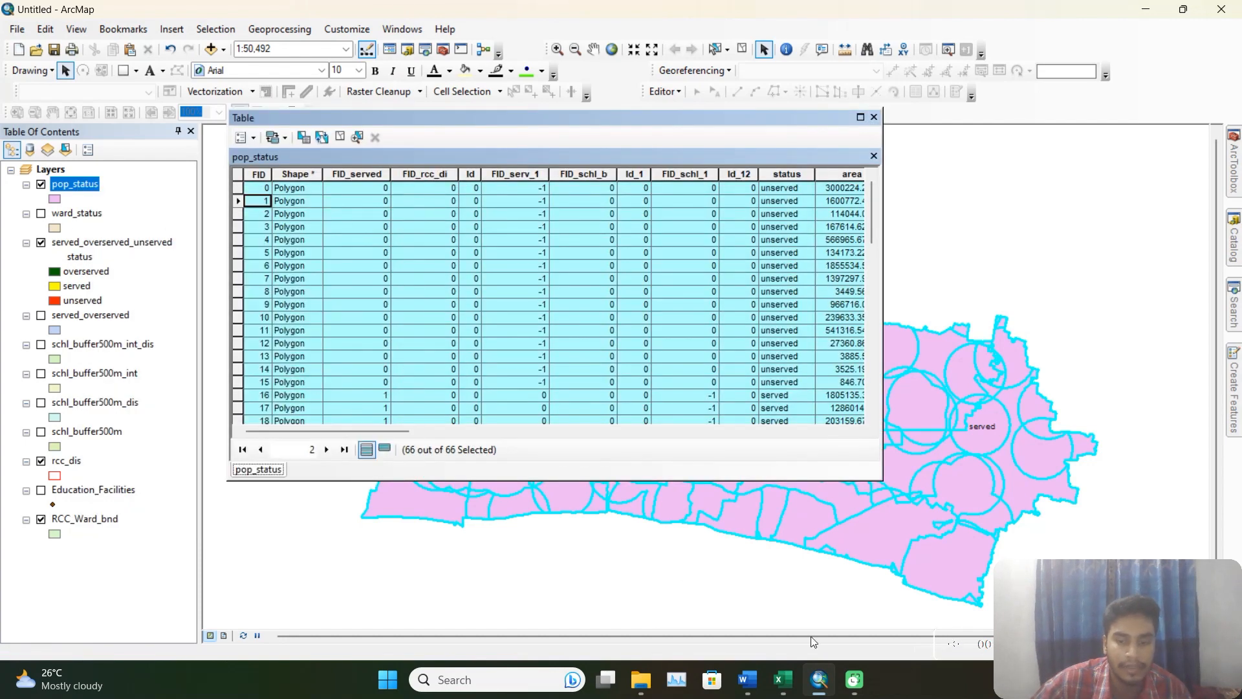
click(783, 680)
key(ctrl+v)
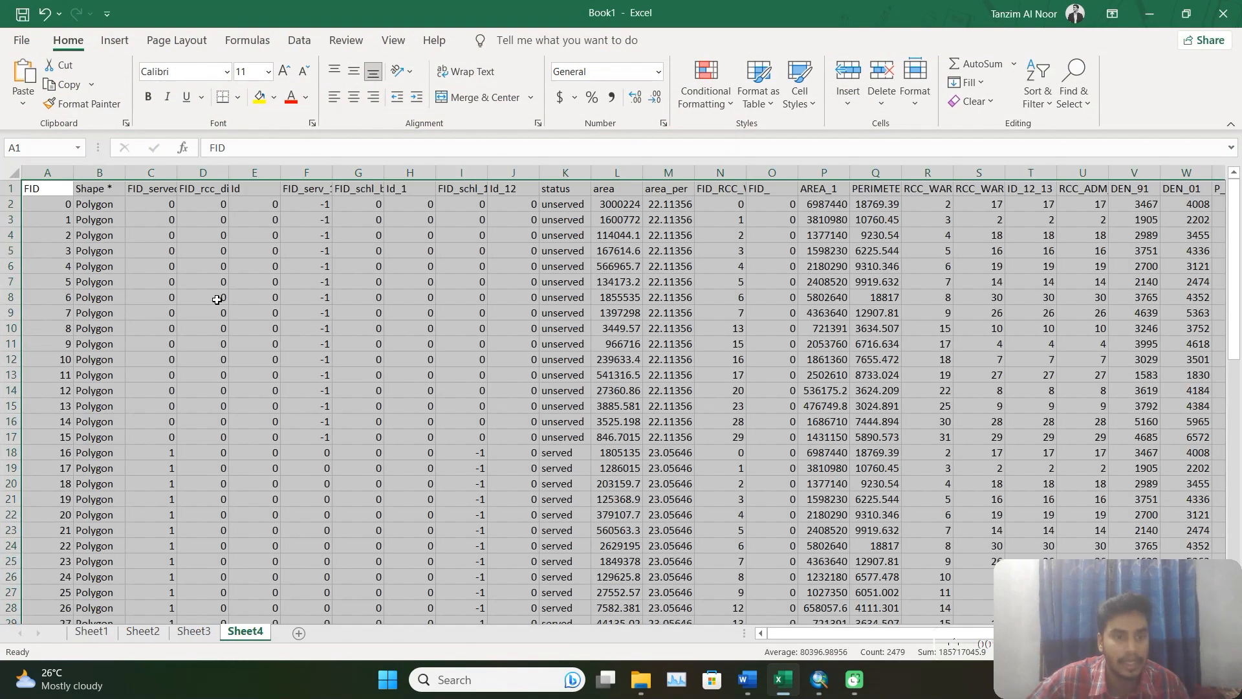
Insert a PivotTable from range Sheet4!$A$1:$AK$67 into the existing worksheet at cell AL4.
click(115, 40)
click(29, 103)
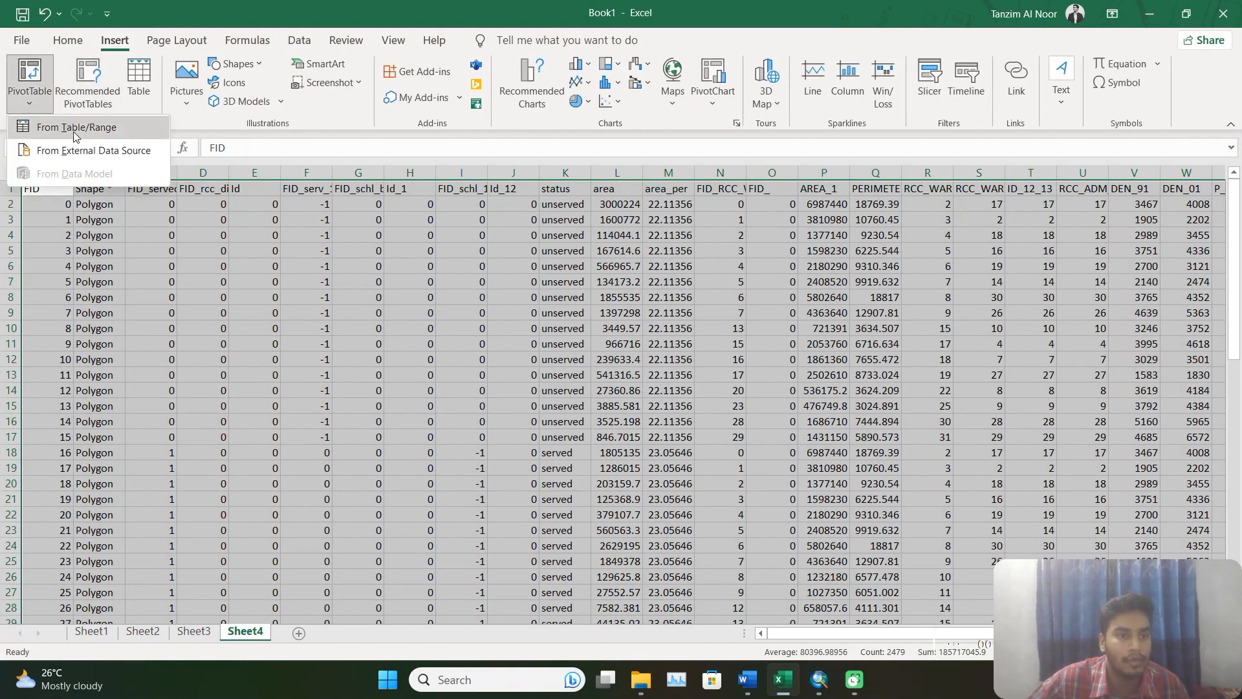
click(72, 130)
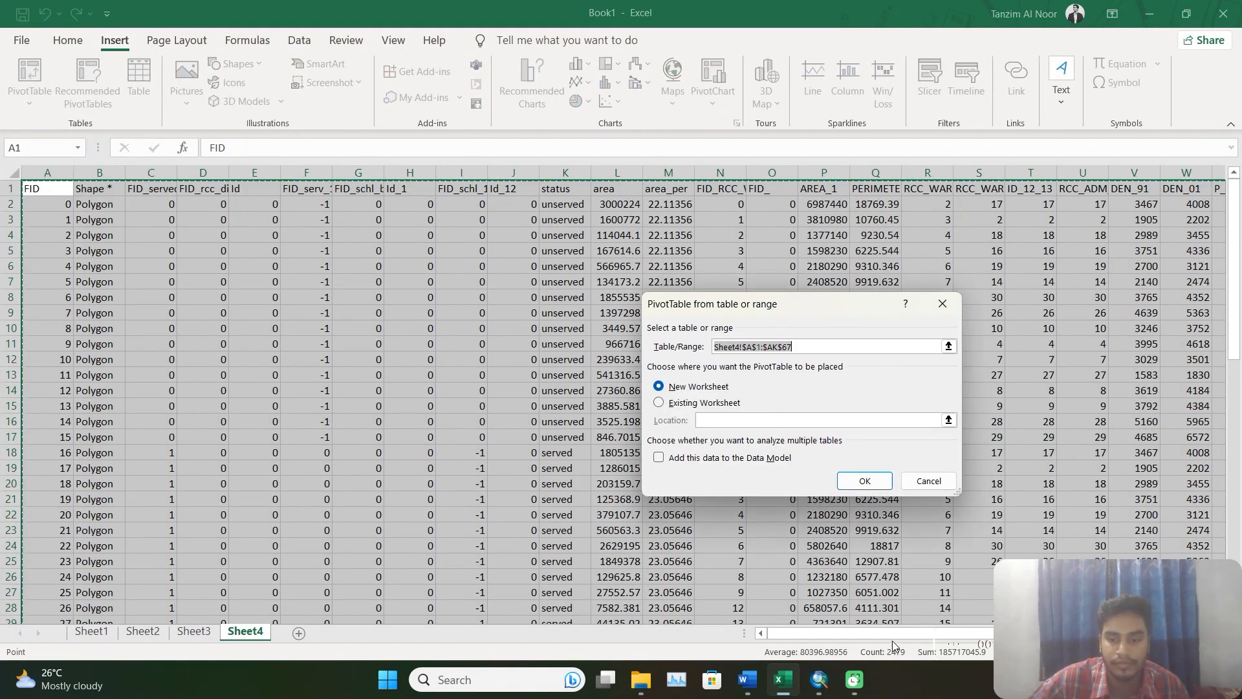
drag(925, 633, 1094, 633)
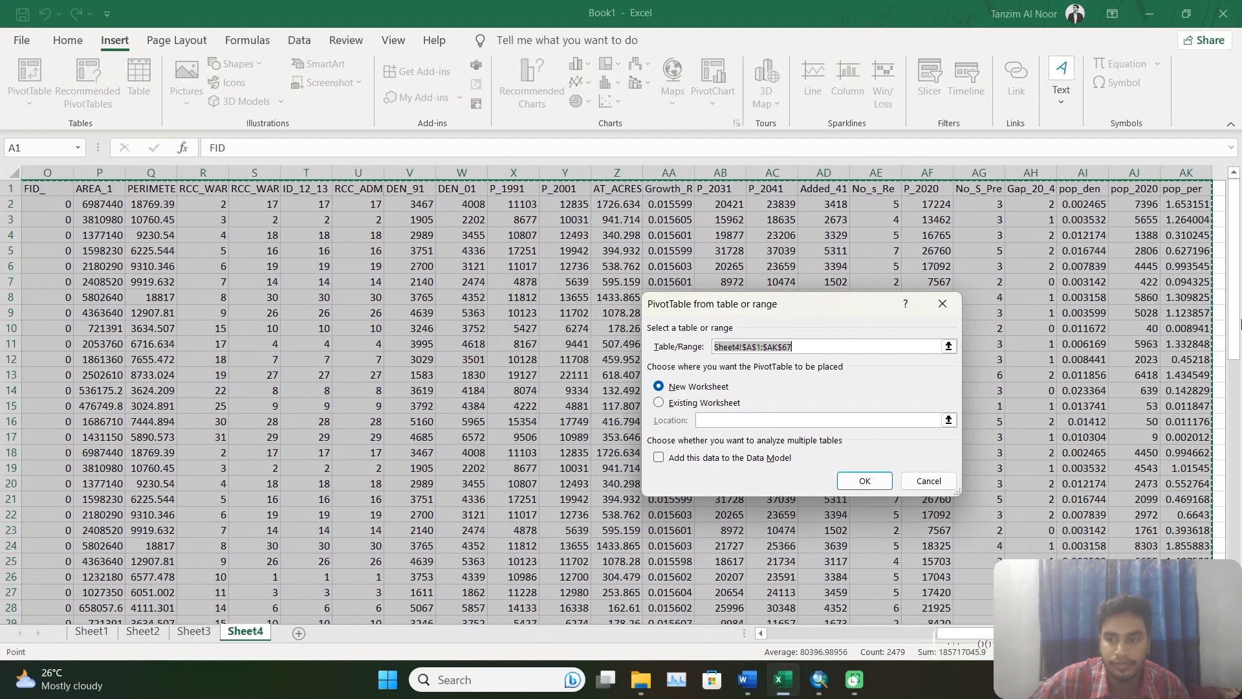
click(737, 404)
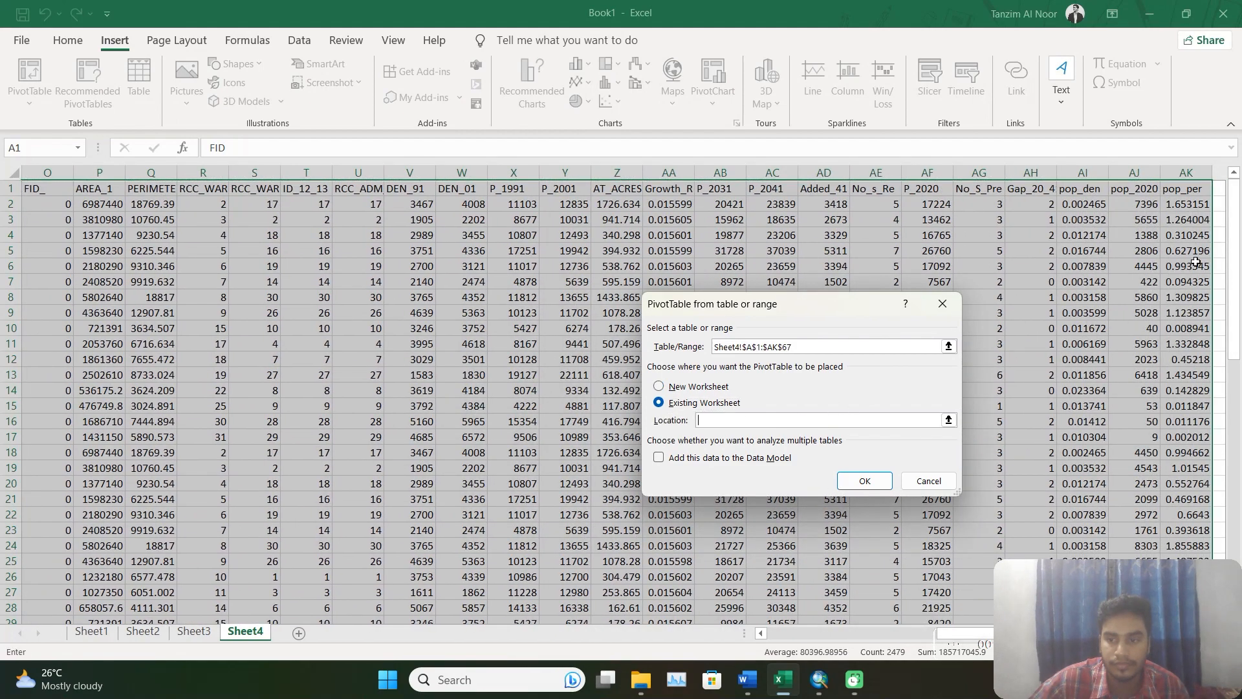
click(1220, 235)
click(864, 481)
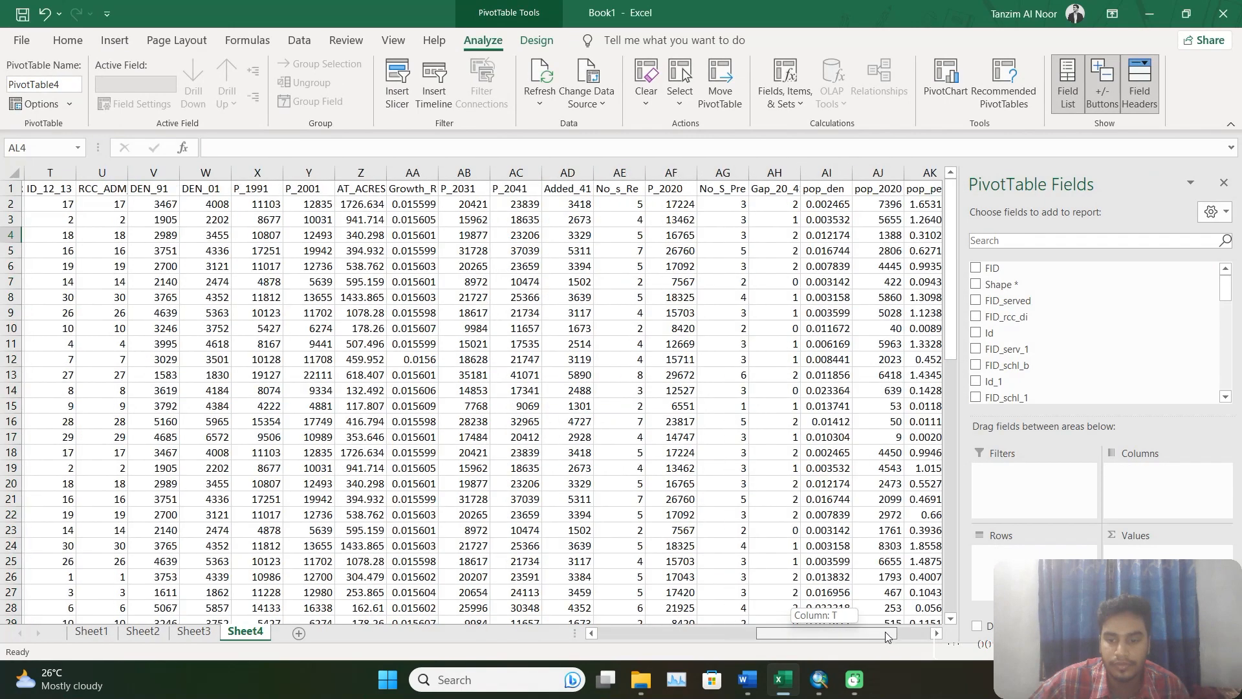
Add pop_per to the PivotTable's values as a sum and RCC_WARD_I to its rows.
scroll(1062, 384, down, 10)
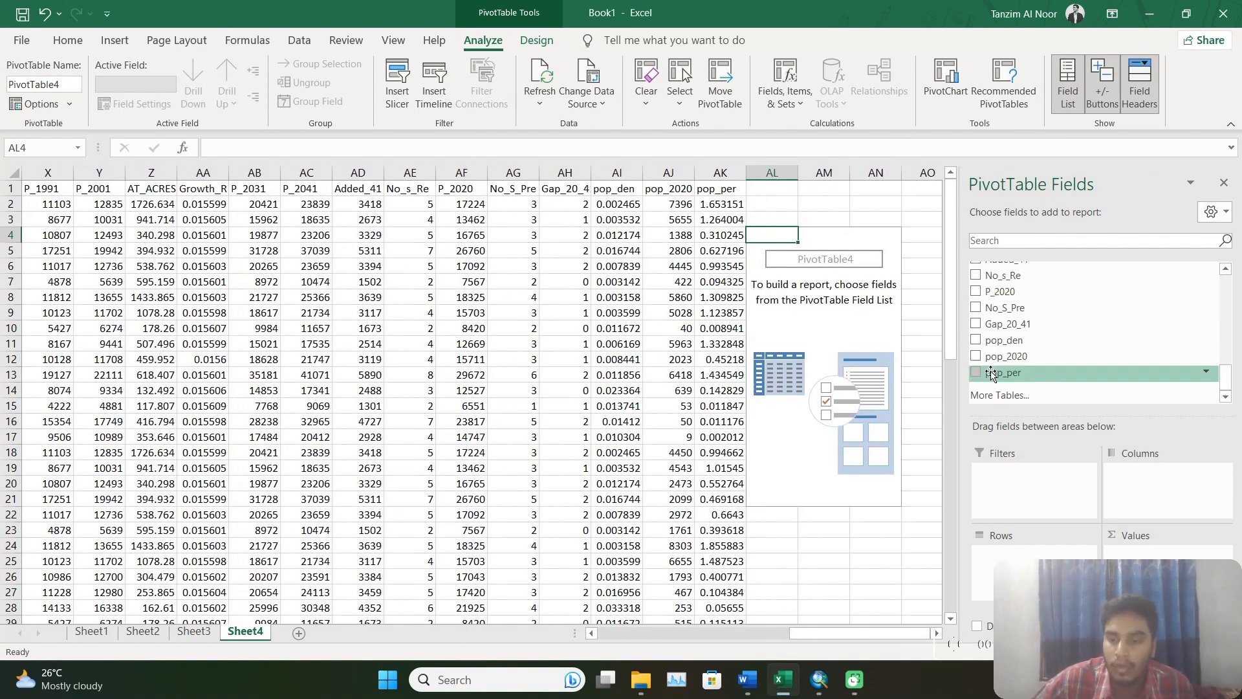
drag(1011, 381, 1132, 547)
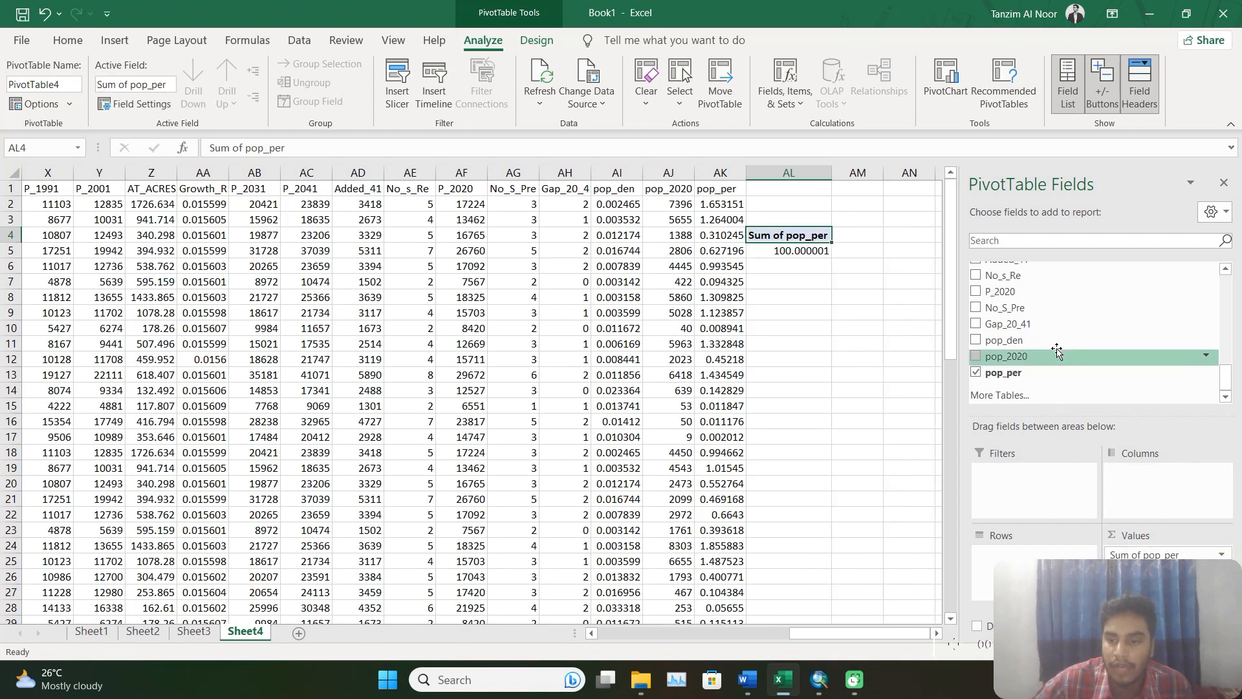
scroll(1094, 349, up, 2)
scroll(1048, 356, up, 5)
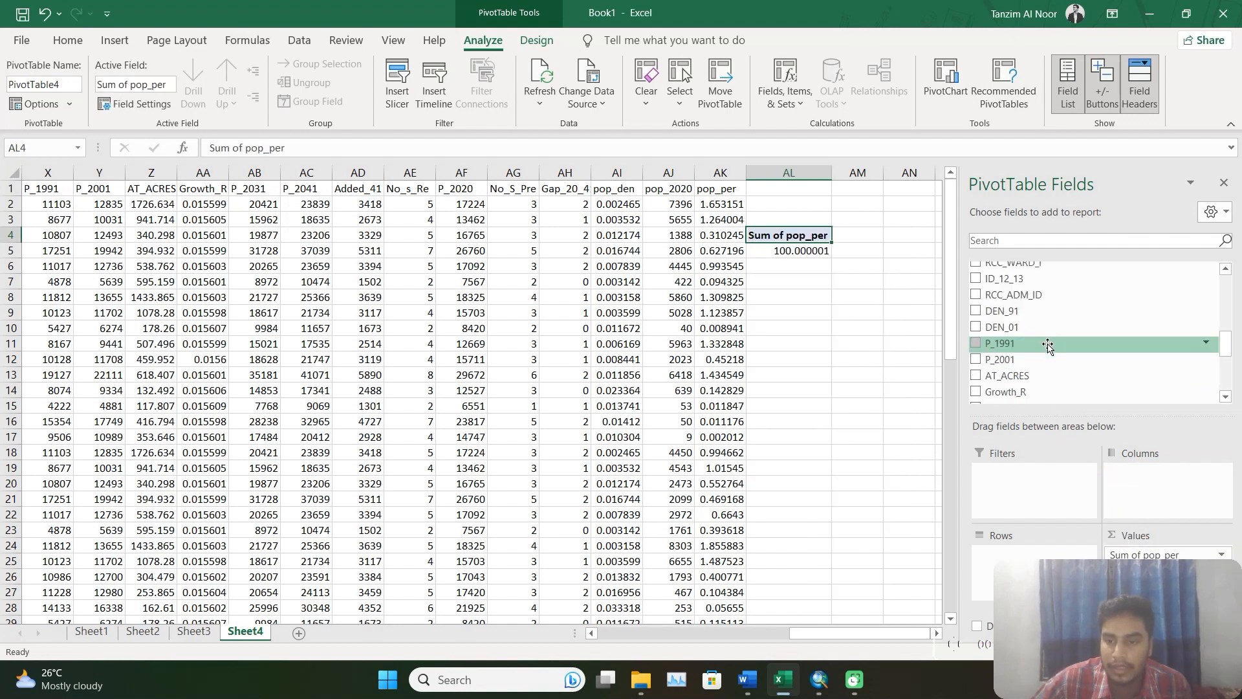
drag(1044, 351, 1029, 550)
Add the status field to the PivotTable's columns and review the ward percentages down to the grand total row.
scroll(1021, 349, up, 2)
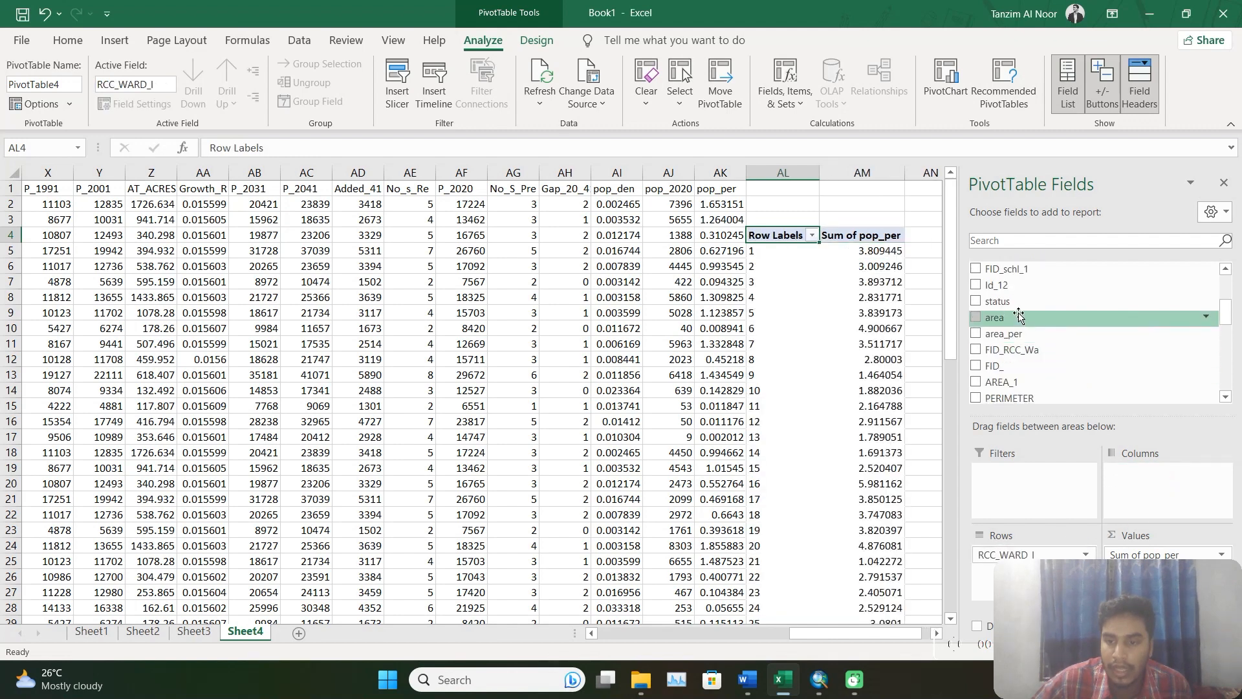
drag(997, 301, 1158, 473)
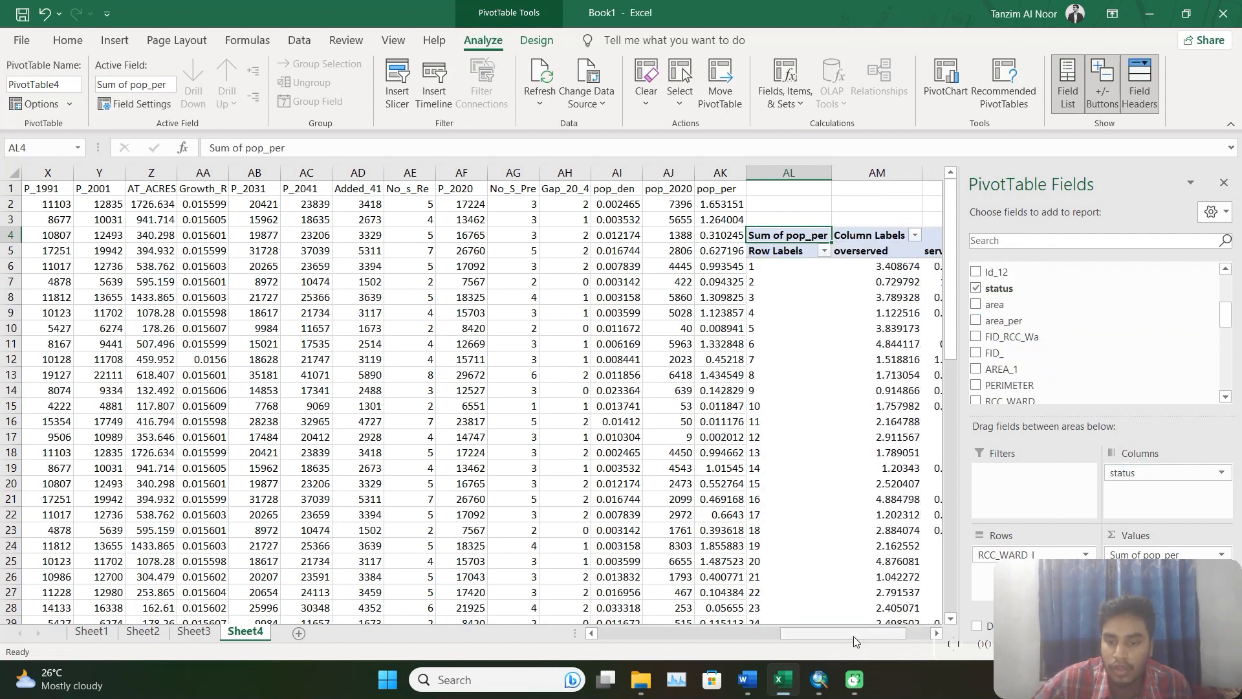
drag(853, 635, 934, 629)
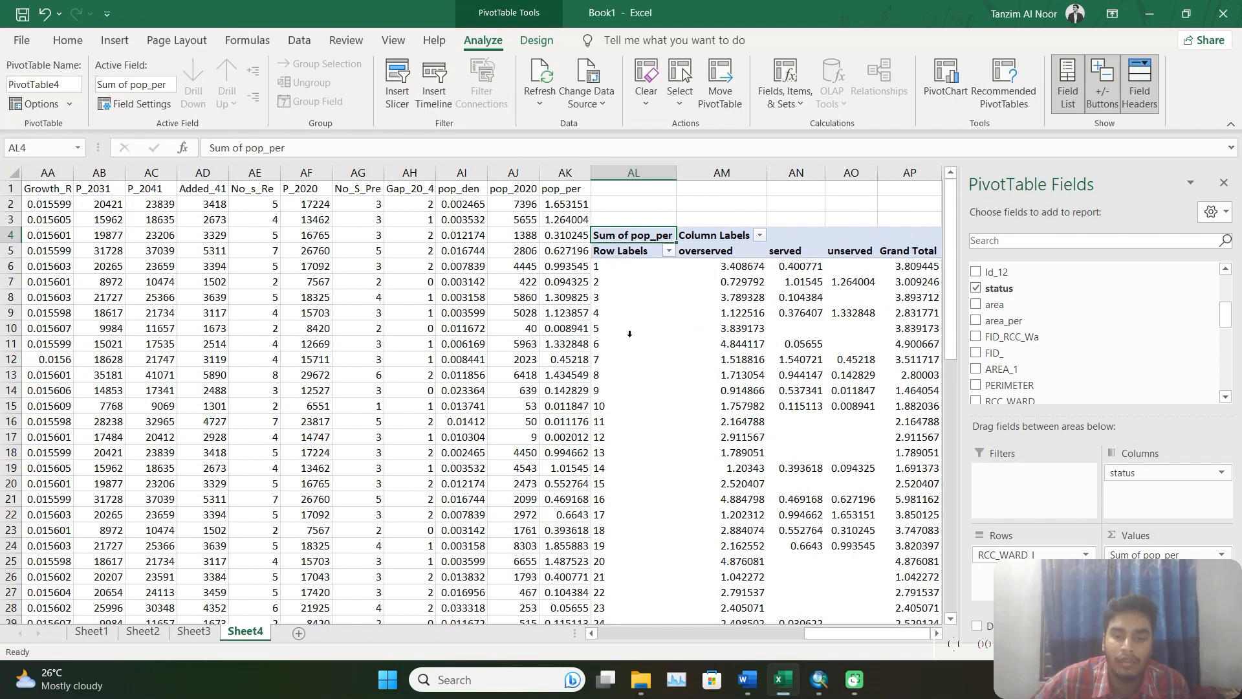
scroll(630, 334, down, 5)
scroll(608, 499, up, 5)
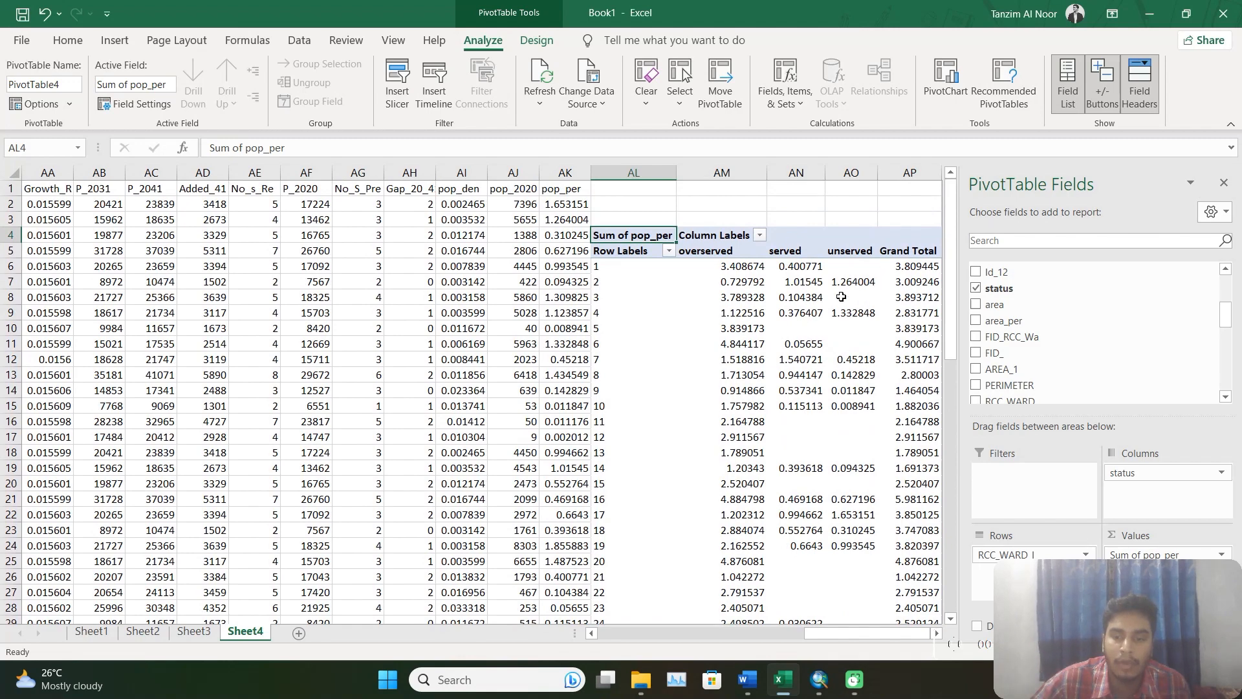
scroll(841, 296, down, 7)
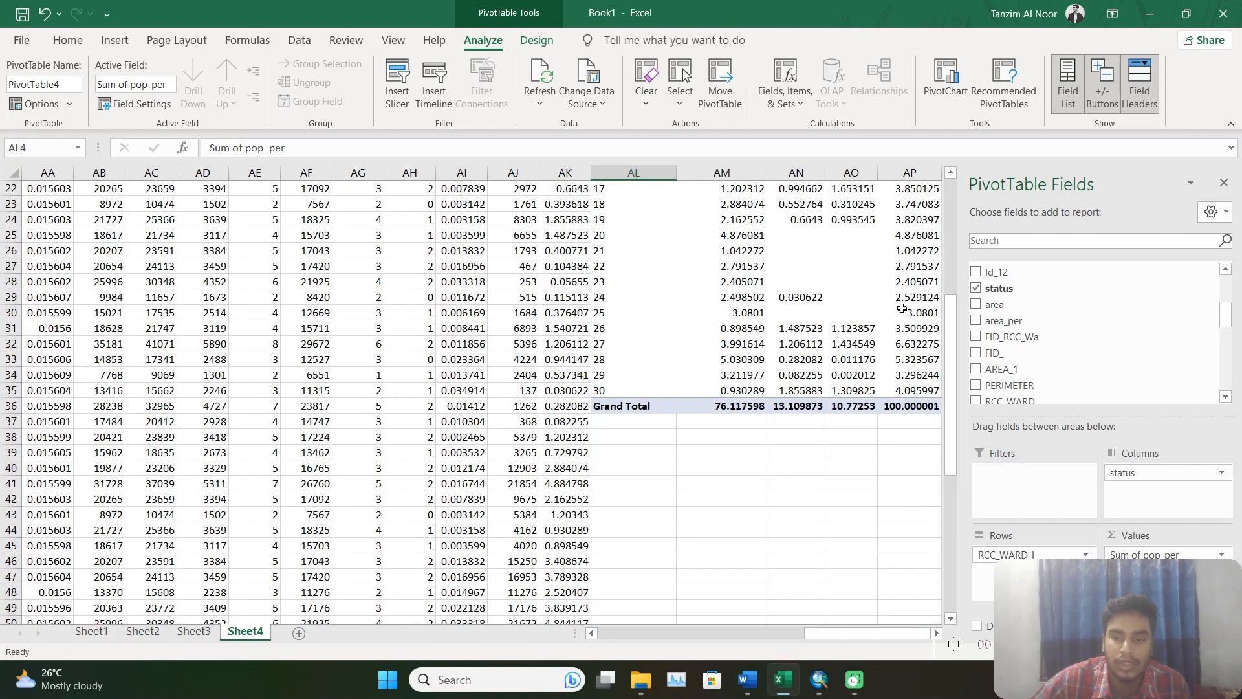
scroll(911, 397, up, 7)
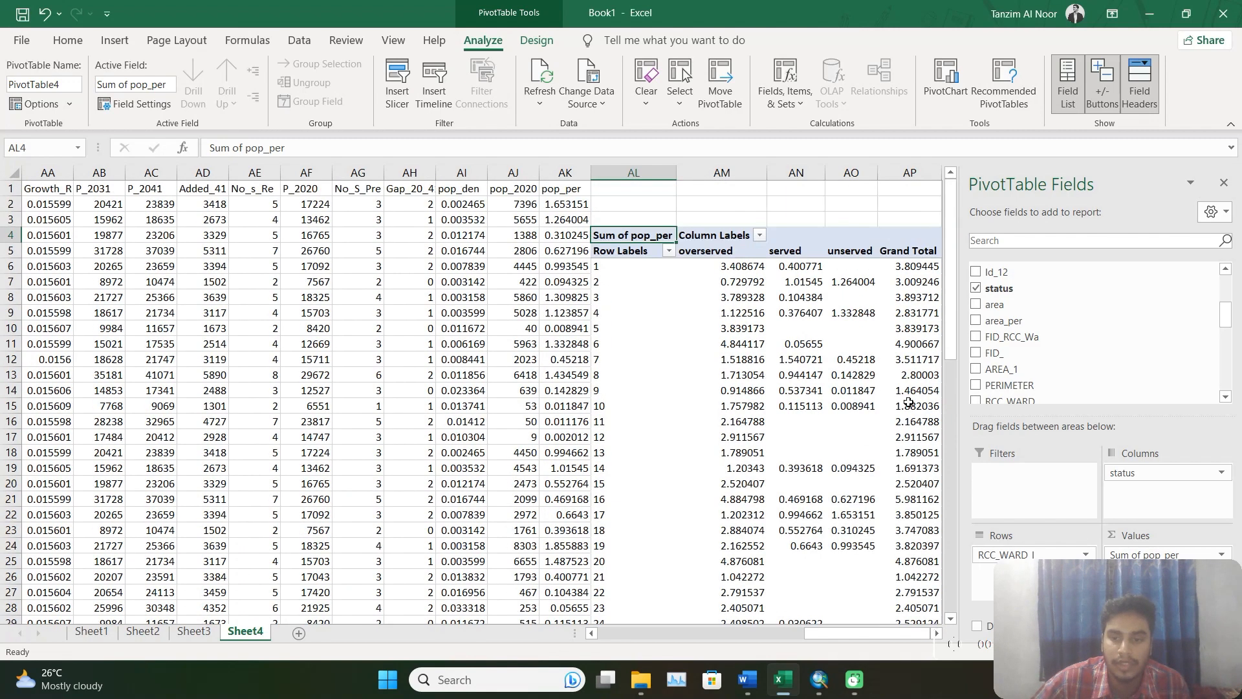
scroll(811, 351, down, 3)
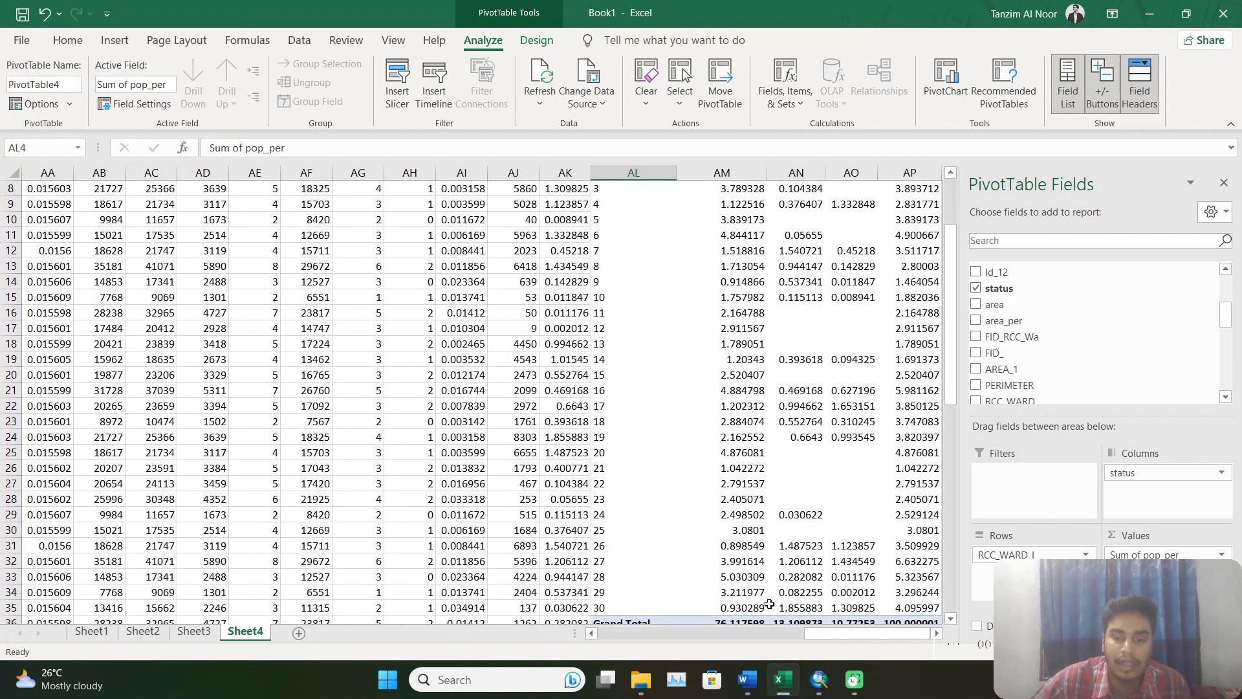
Check the task list in Word's Project.docx, then switch to ArcMap and clear the record selection in the pop_status table.
key(alt+Tab)
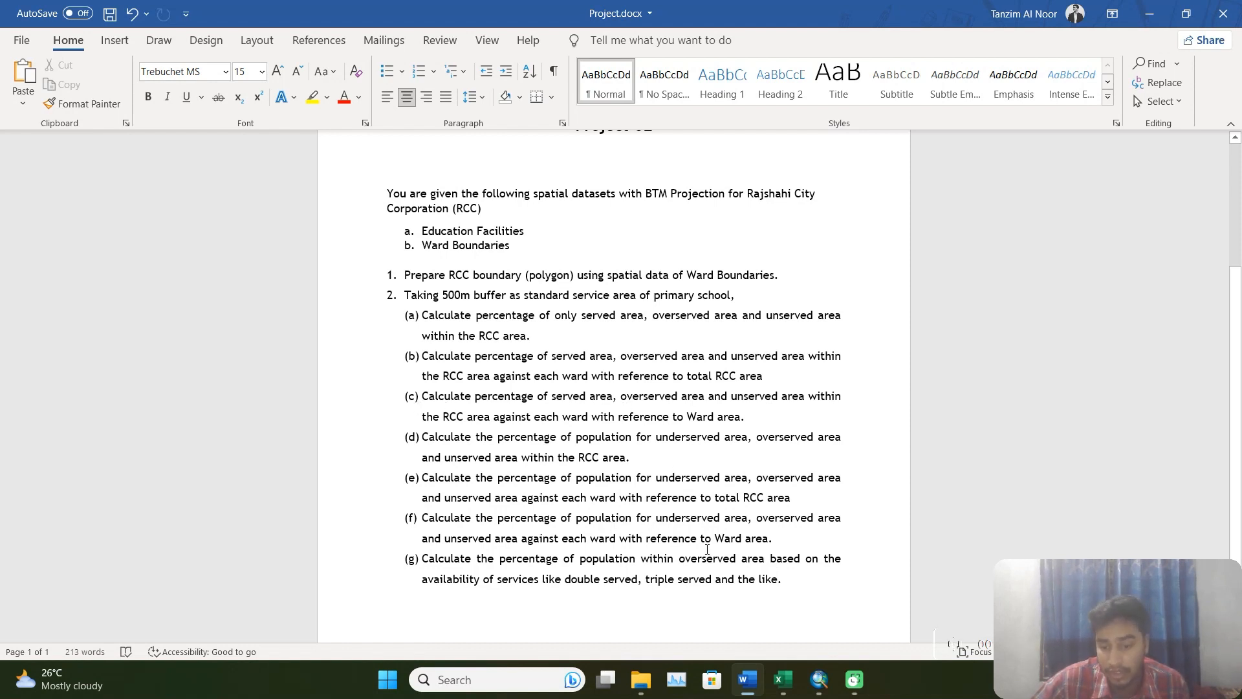
click(822, 680)
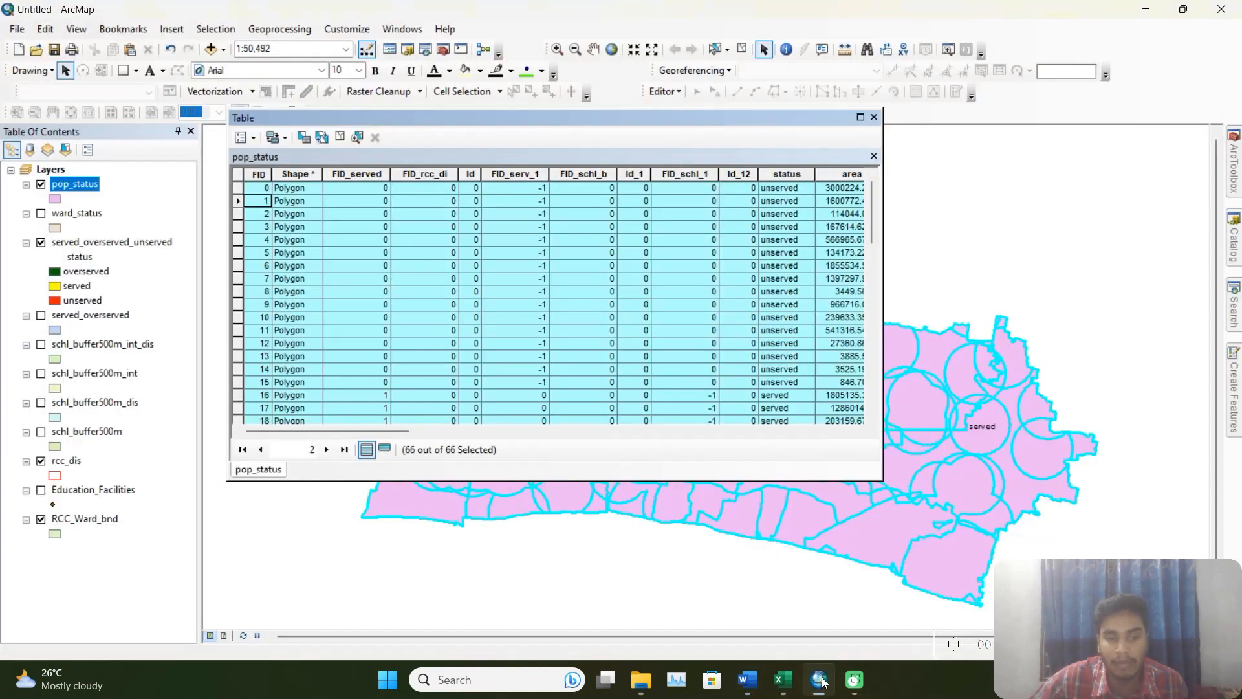
click(239, 244)
drag(359, 431, 818, 442)
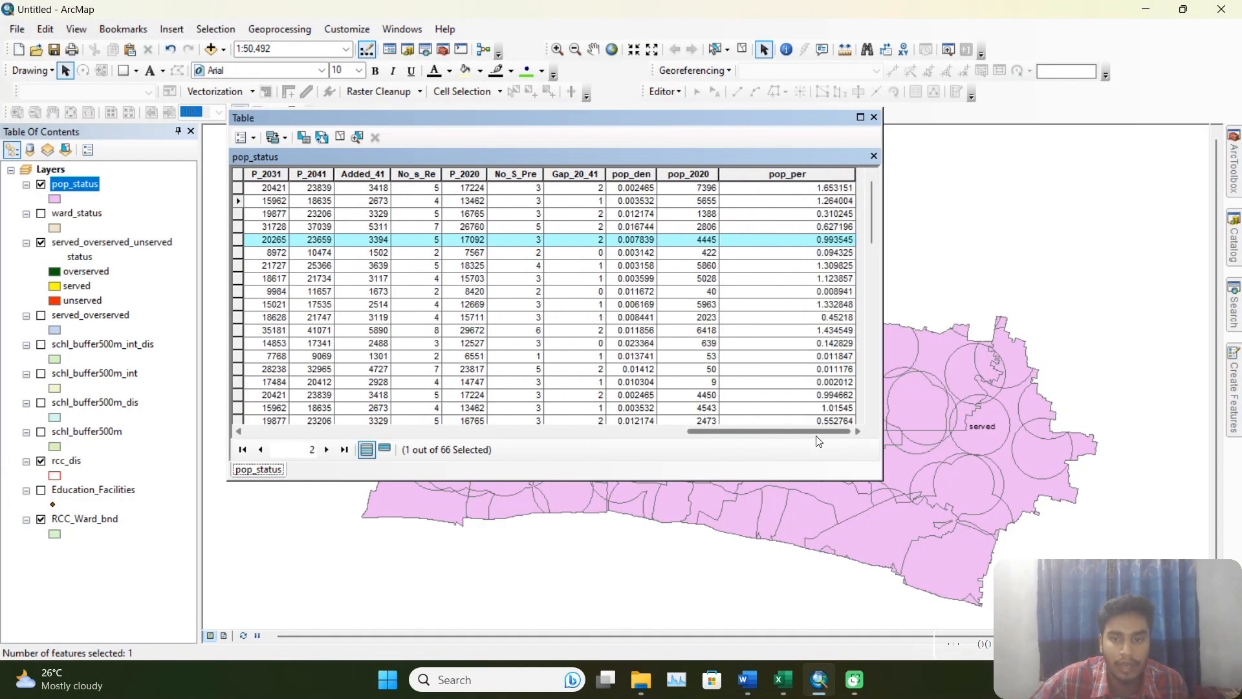
click(816, 278)
click(340, 138)
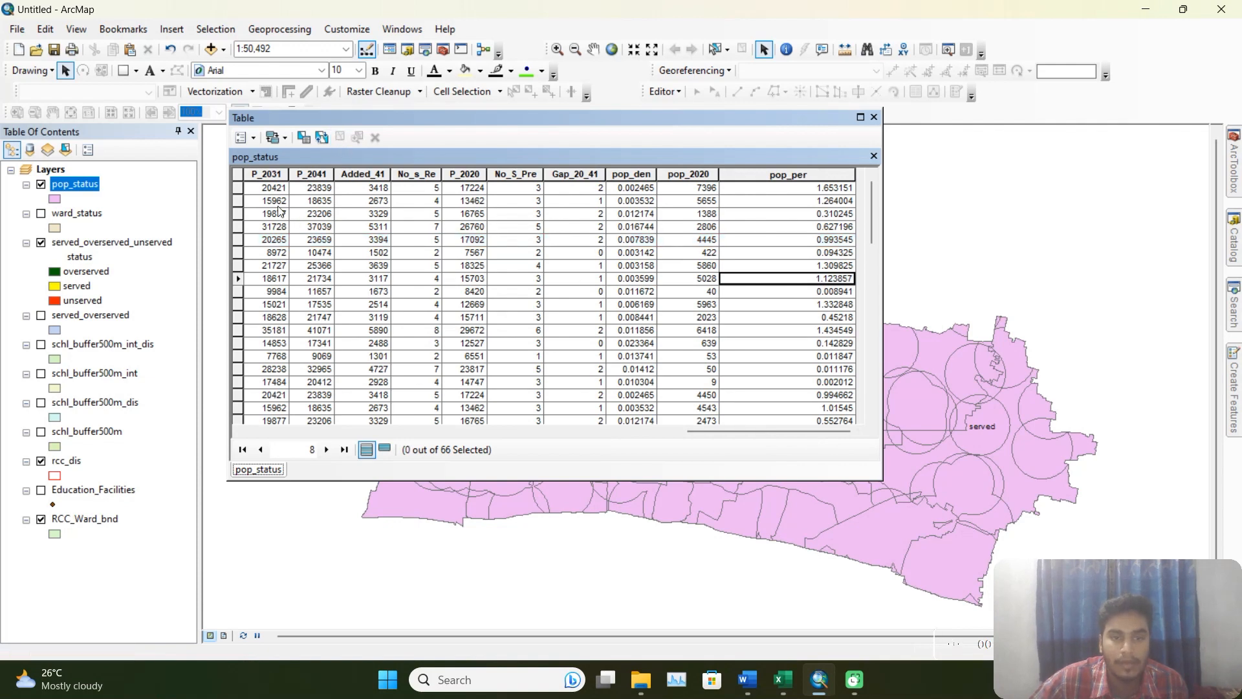
Add a new field named pop_ward of type Double to the pop_status attribute table.
click(244, 137)
click(273, 243)
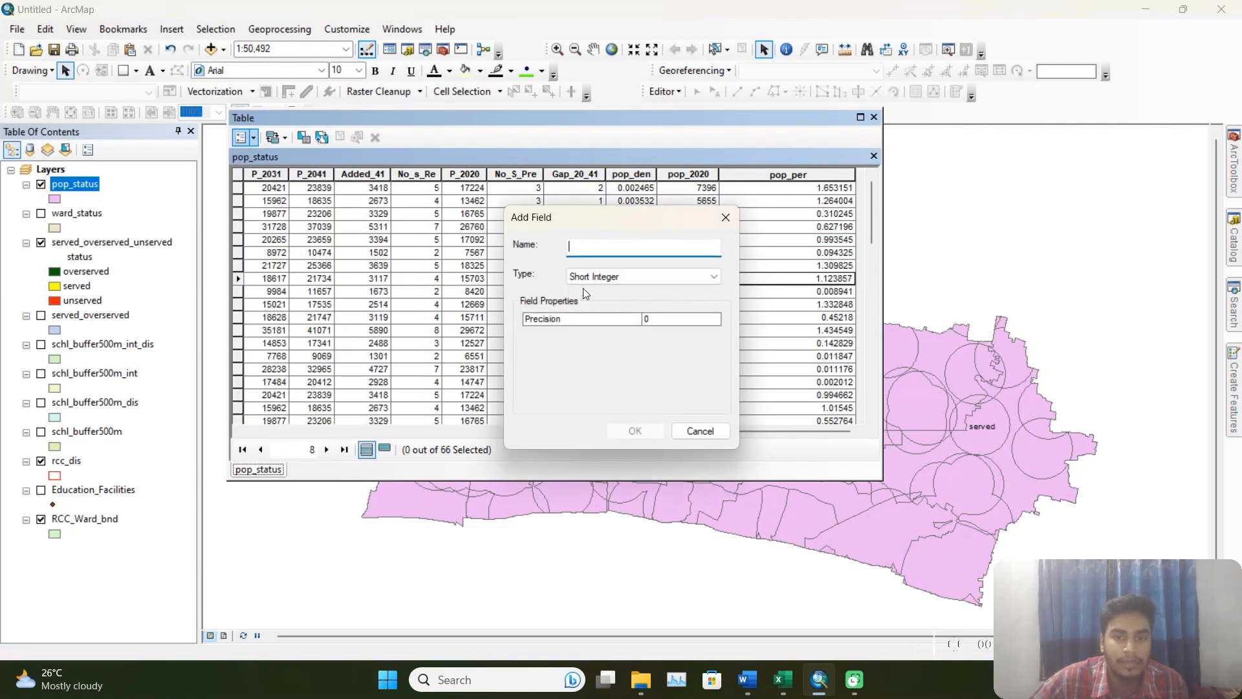
text(po)
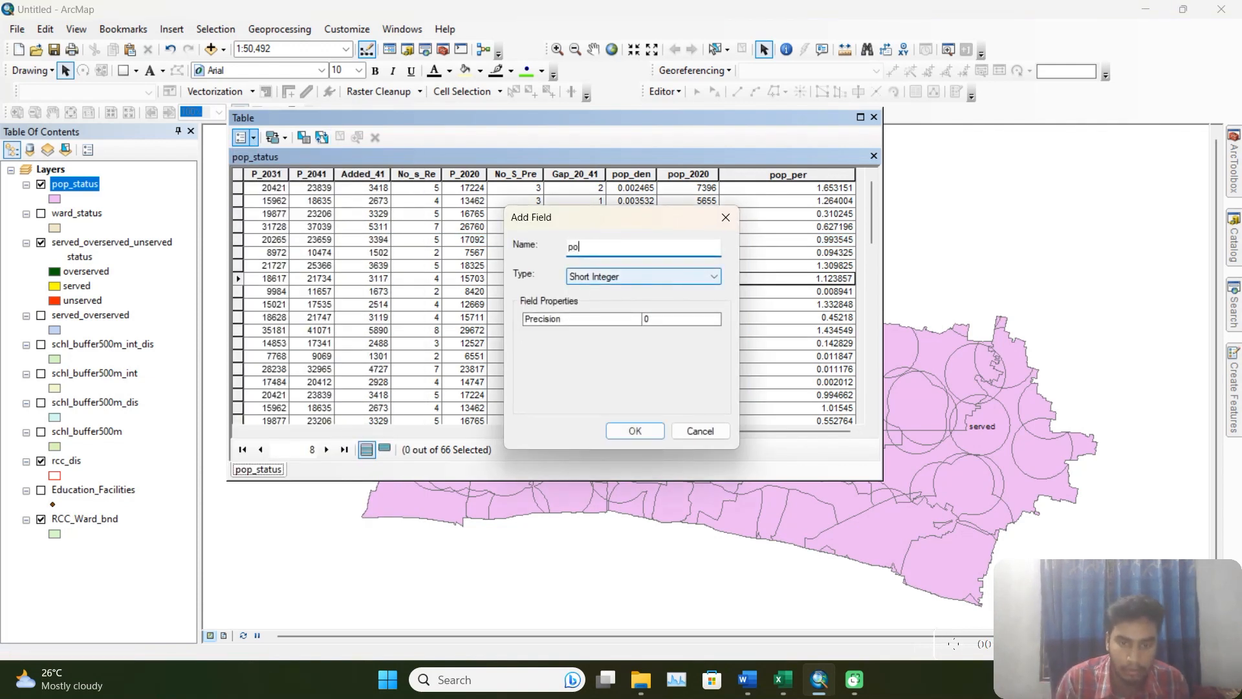
text(p_wart)
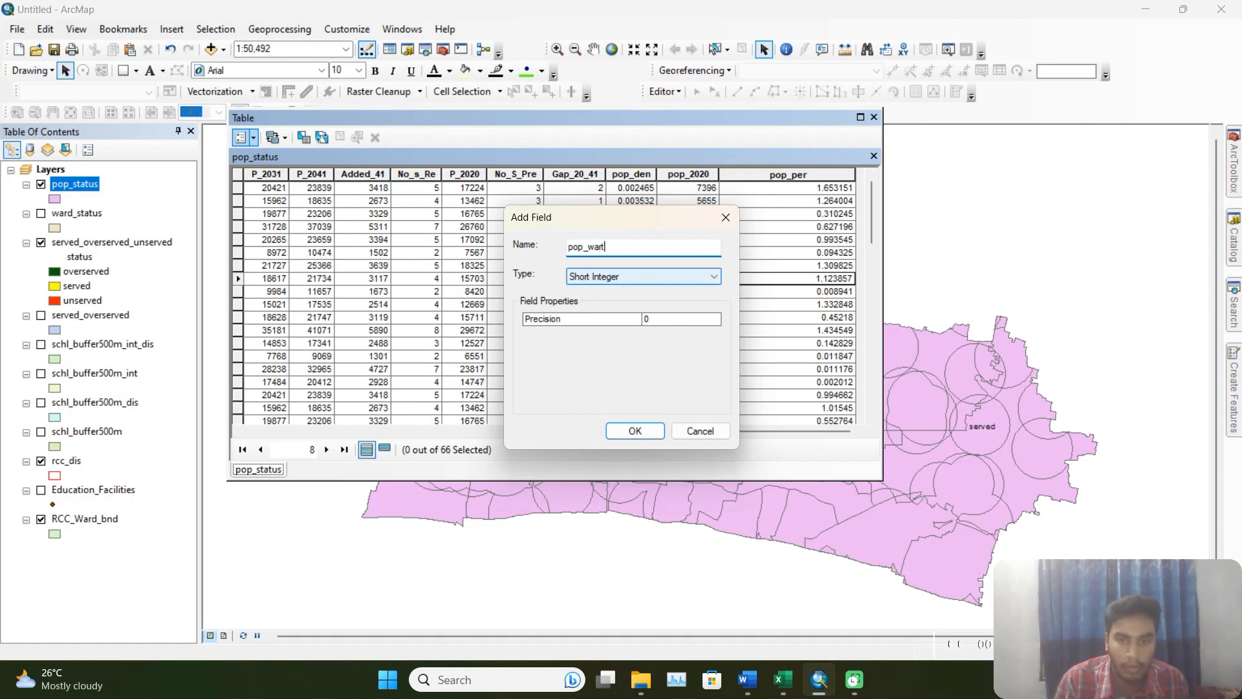
key(BackSpace)
text(d)
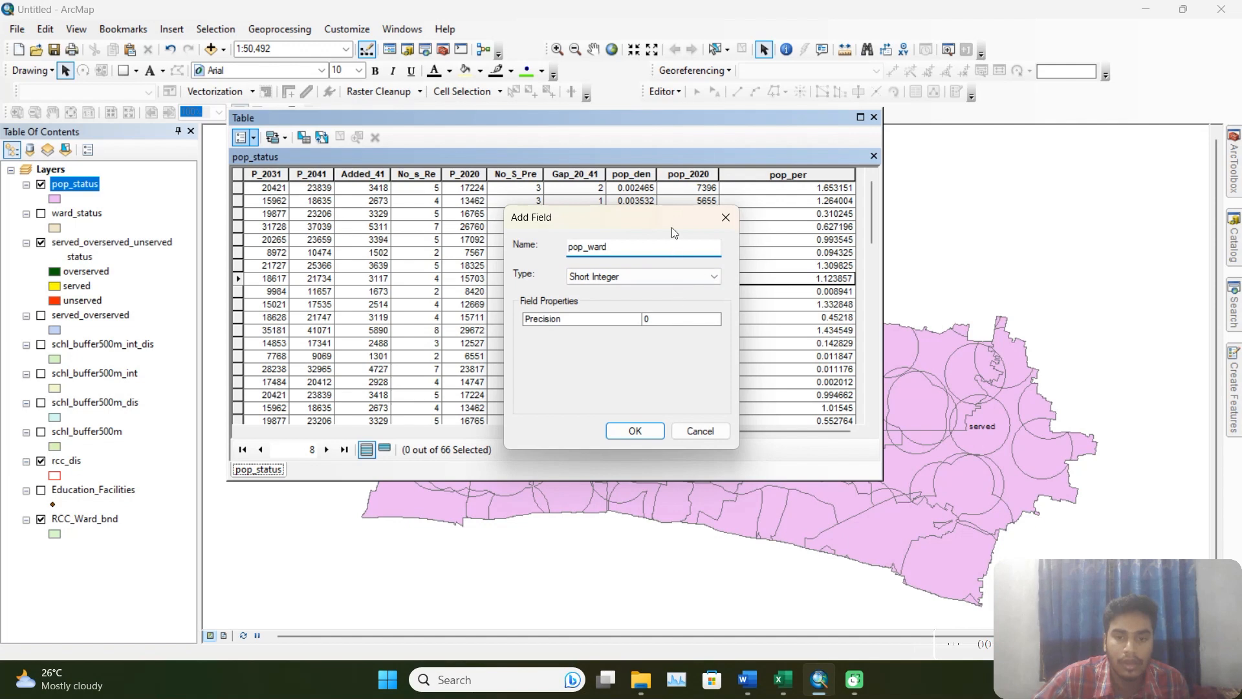
drag(672, 229, 719, 227)
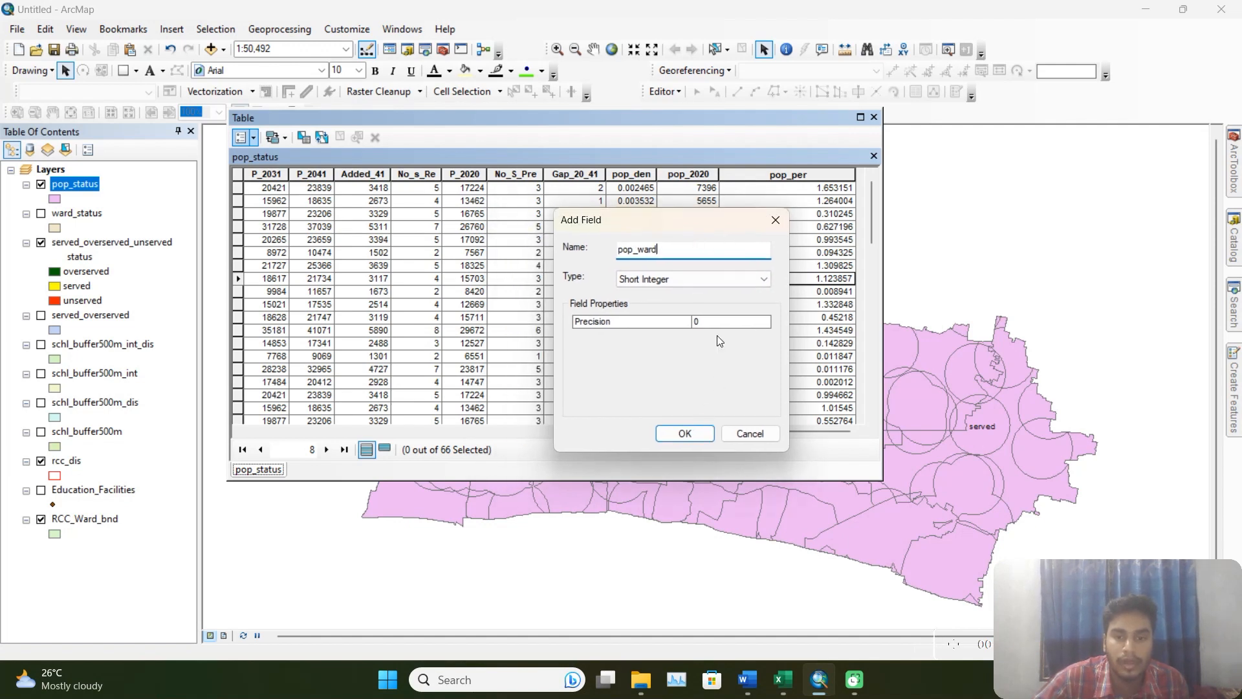
click(712, 279)
click(647, 324)
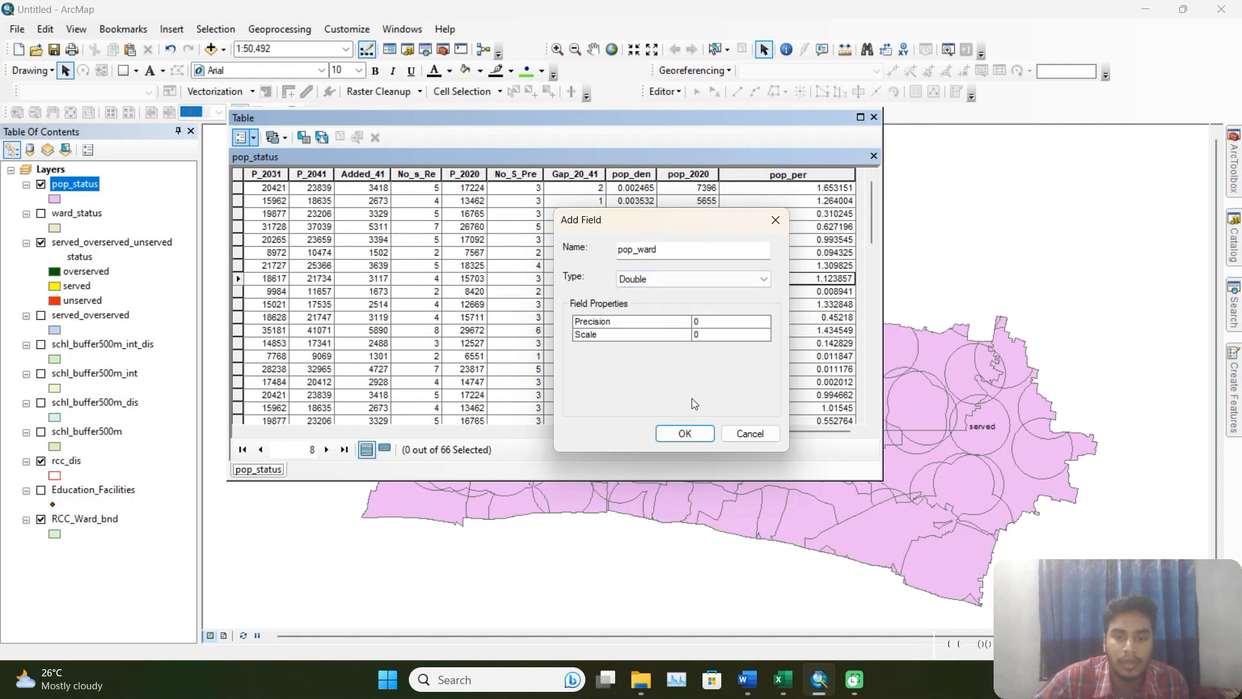
click(705, 434)
Begin a Field Calculator expression for the pop_ward field with ( [pop_2020] /.
click(804, 183)
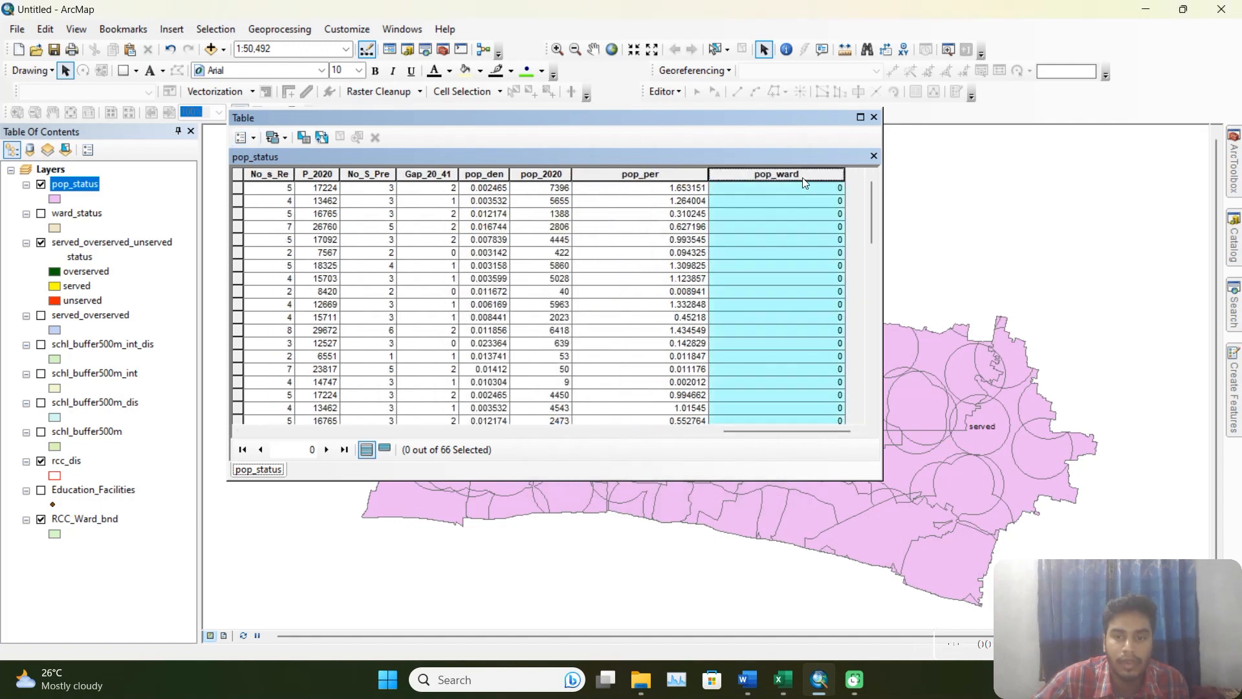
right_click(806, 179)
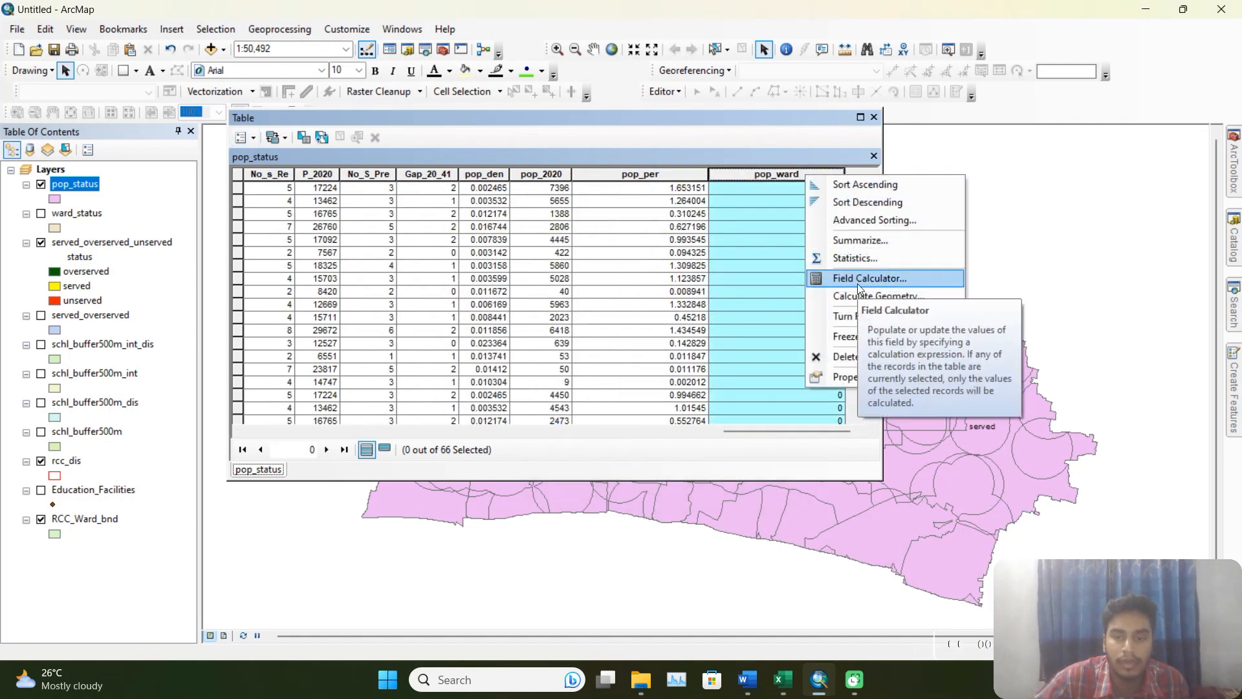
click(906, 278)
click(587, 373)
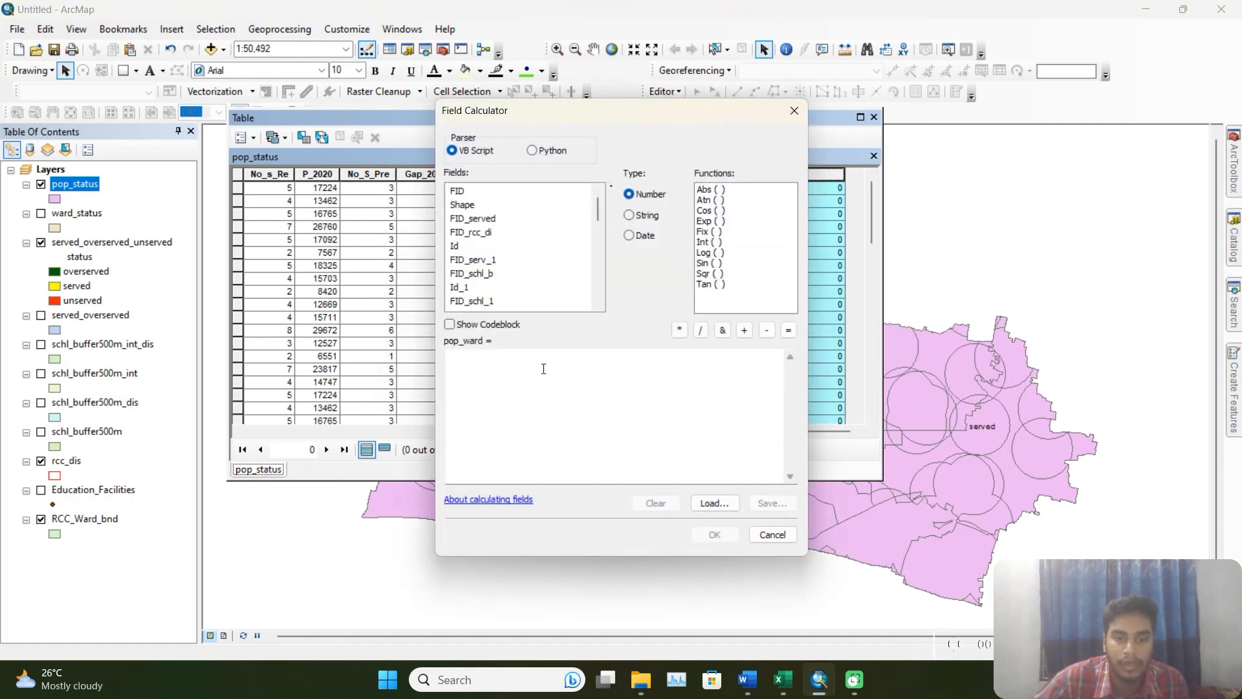
click(544, 369)
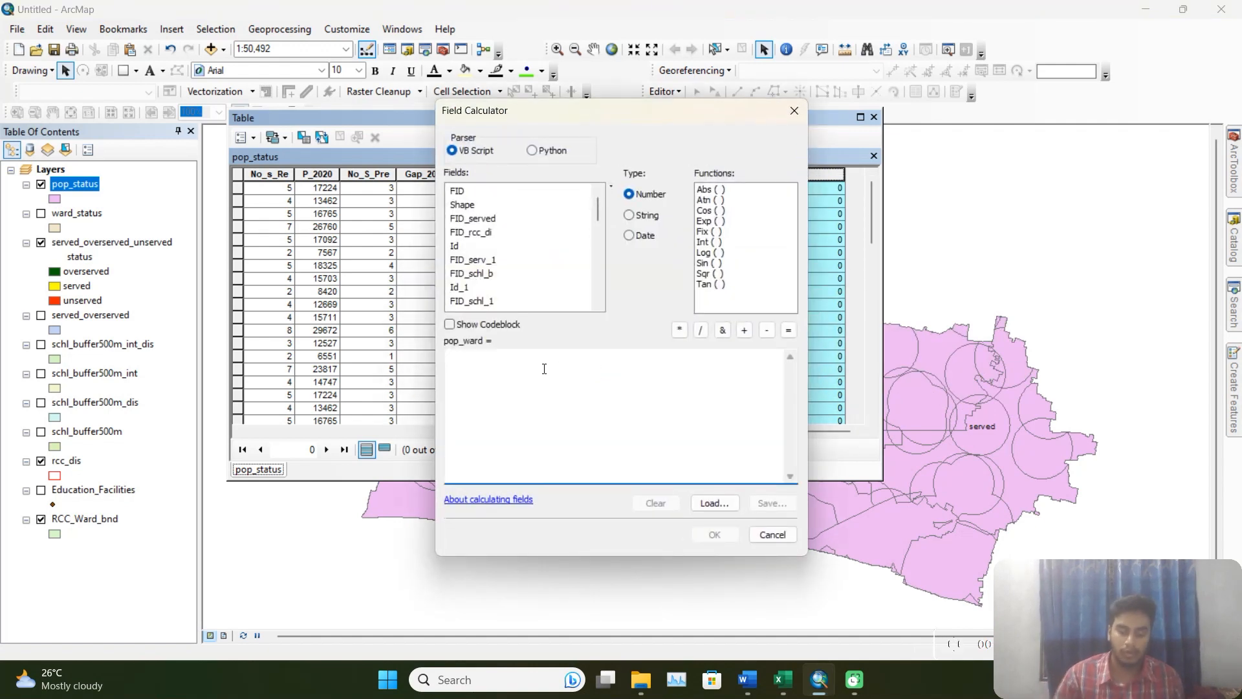
text(()
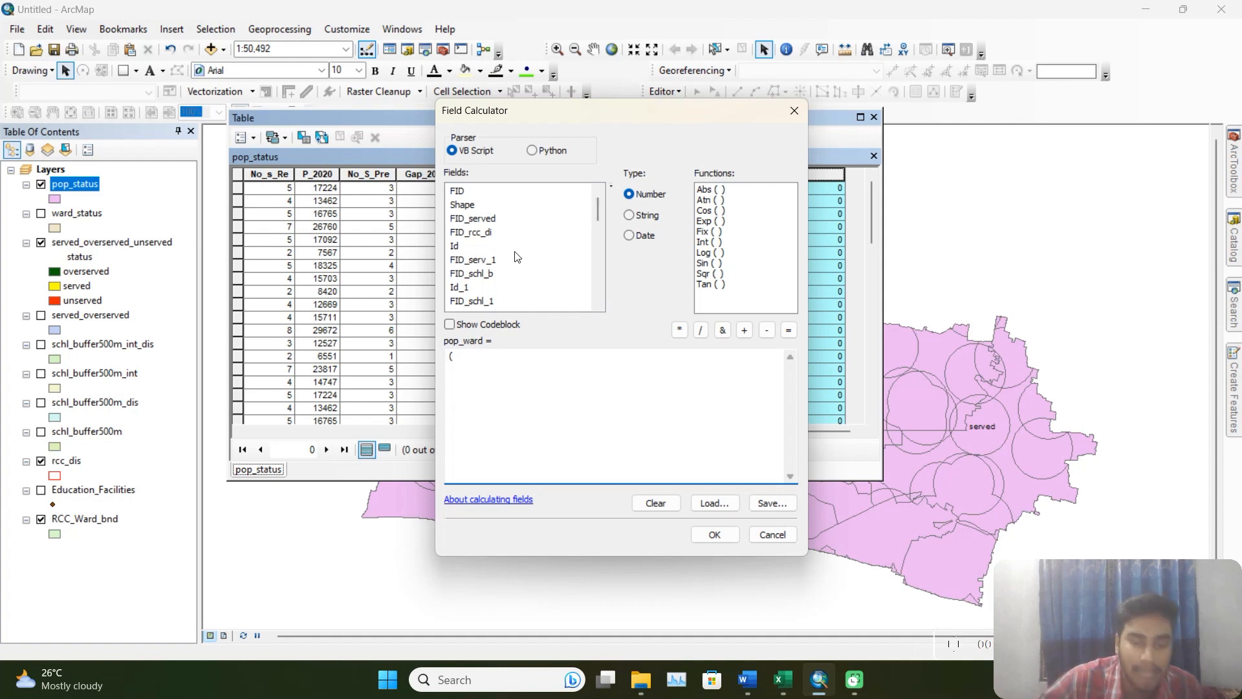
scroll(529, 274, down, 5)
scroll(529, 274, down, 5)
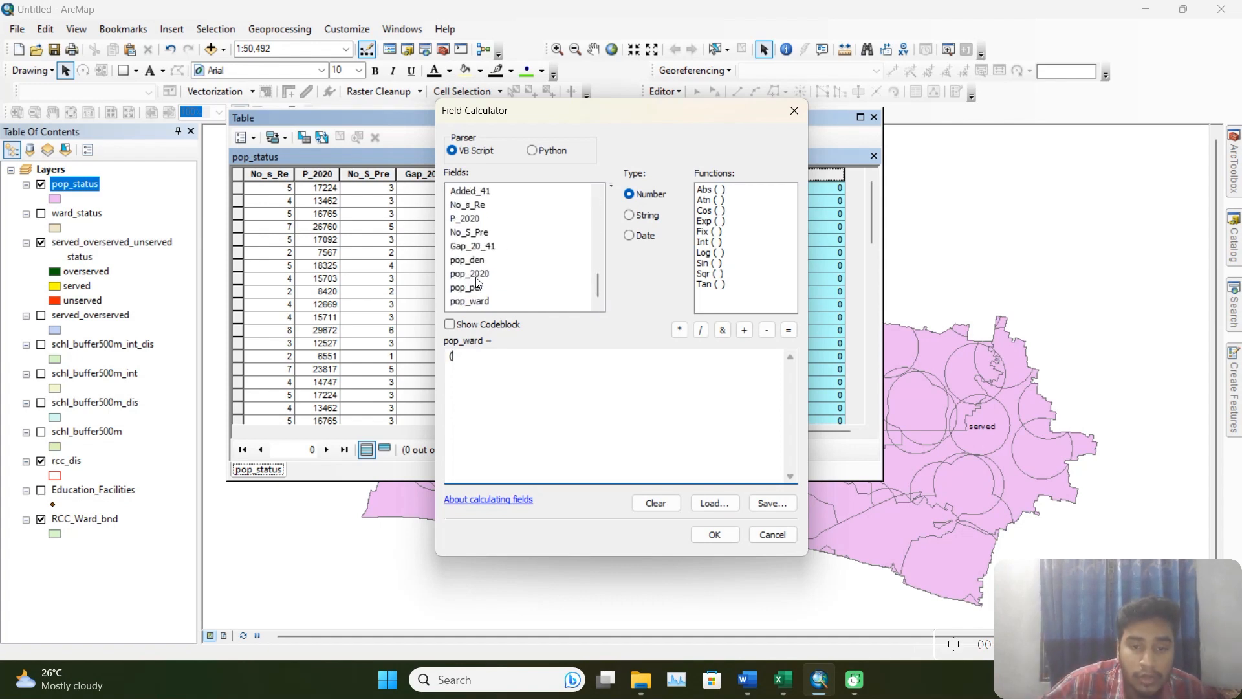
double_click(473, 275)
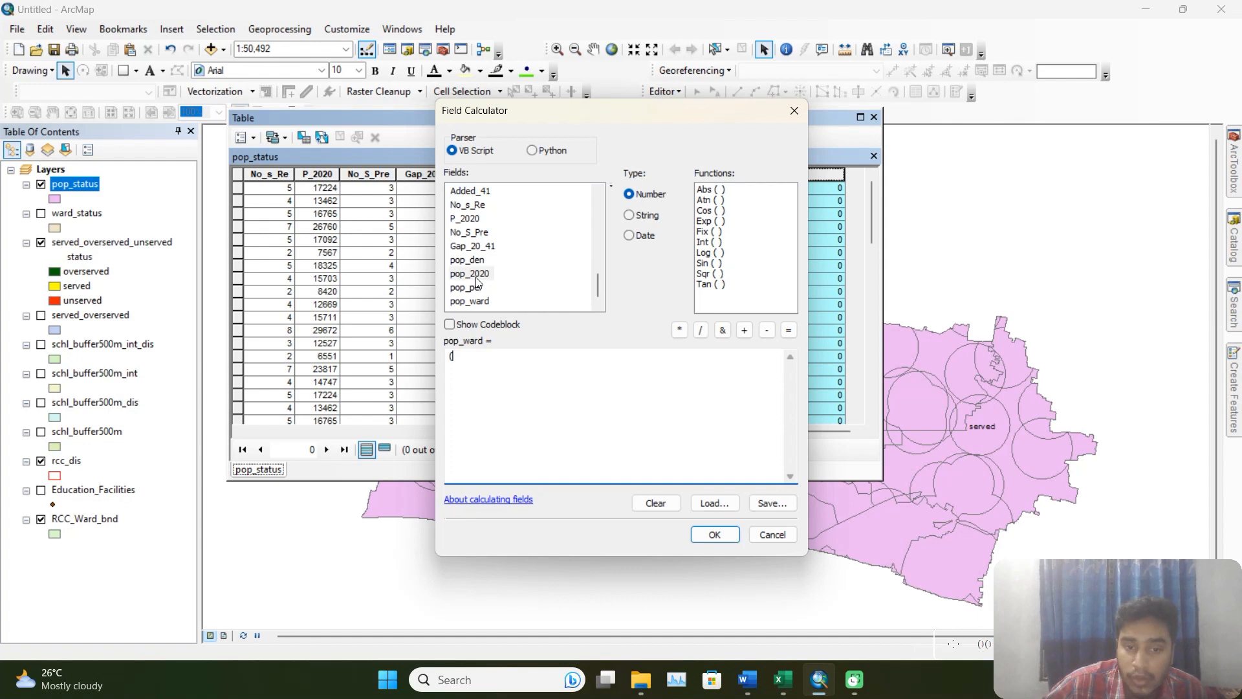
click(702, 331)
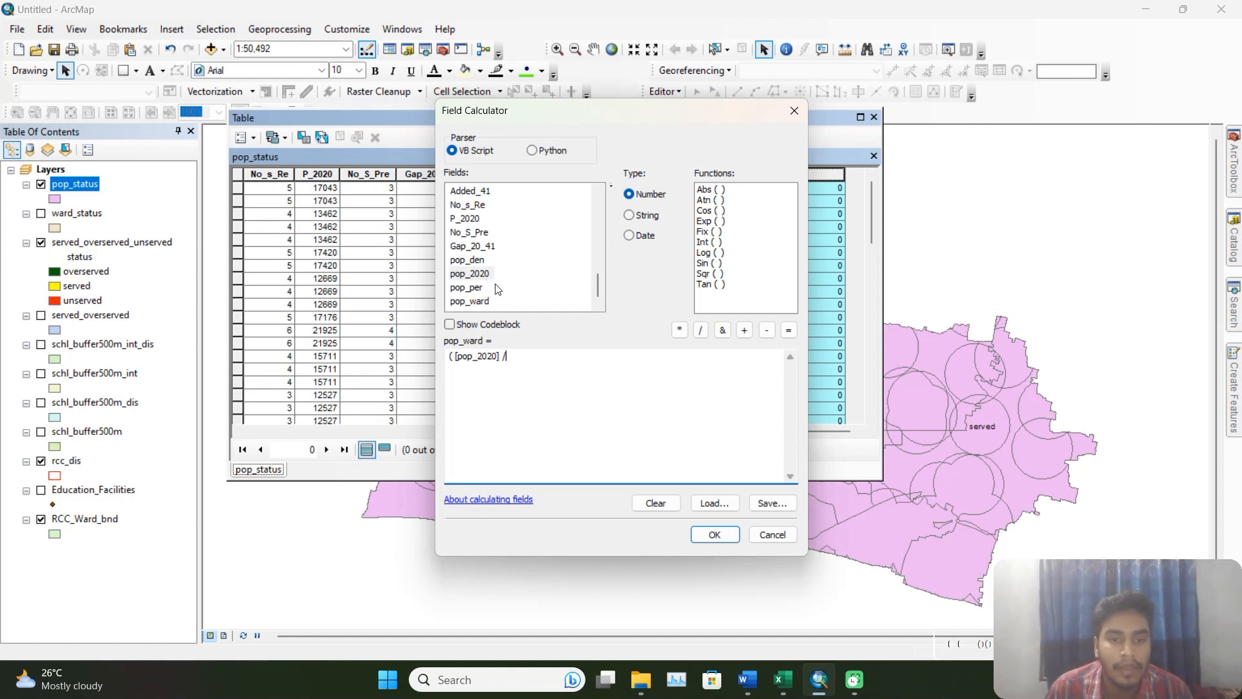
Complete the pop_ward expression as ( [pop_2020] / [P_2020]) *100 and calculate the field.
scroll(496, 289, up, 2)
scroll(482, 281, down, 2)
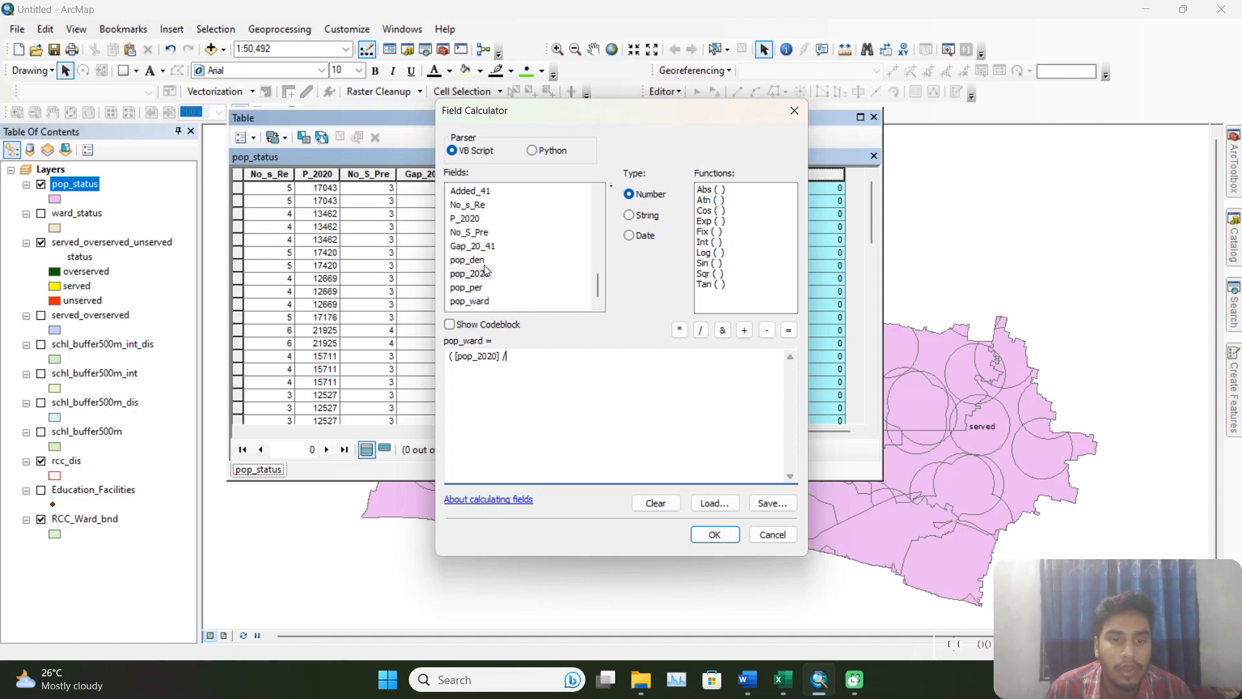
double_click(473, 220)
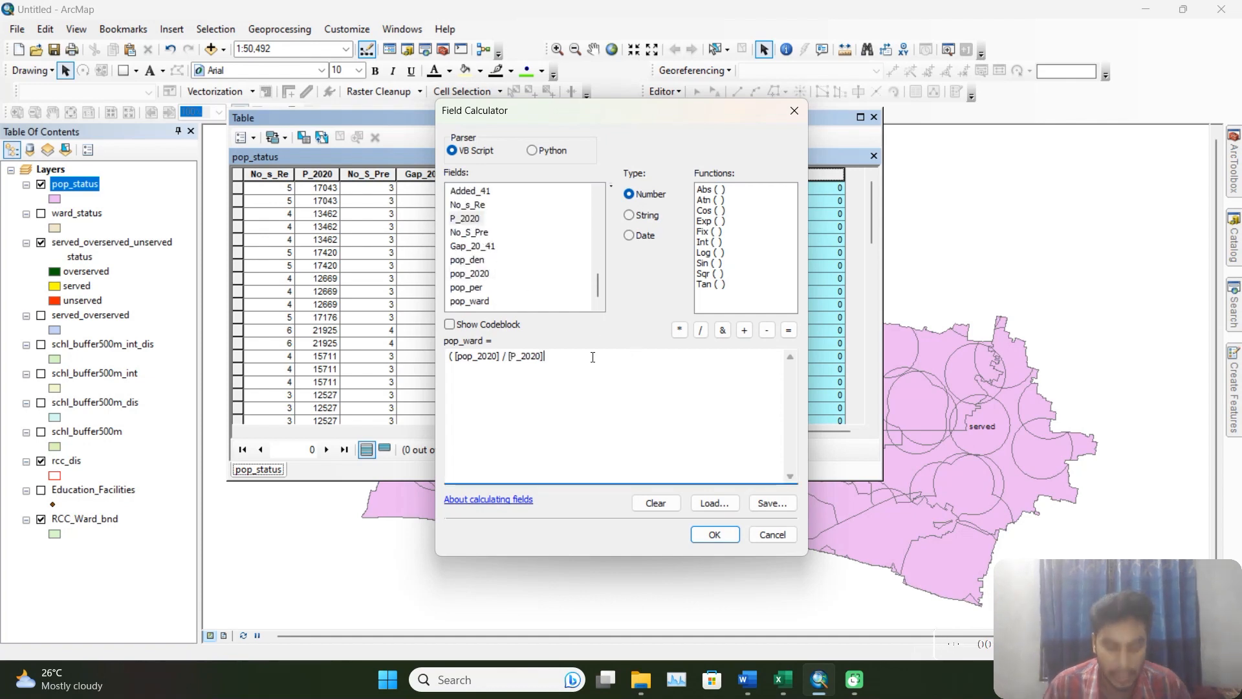
text()()
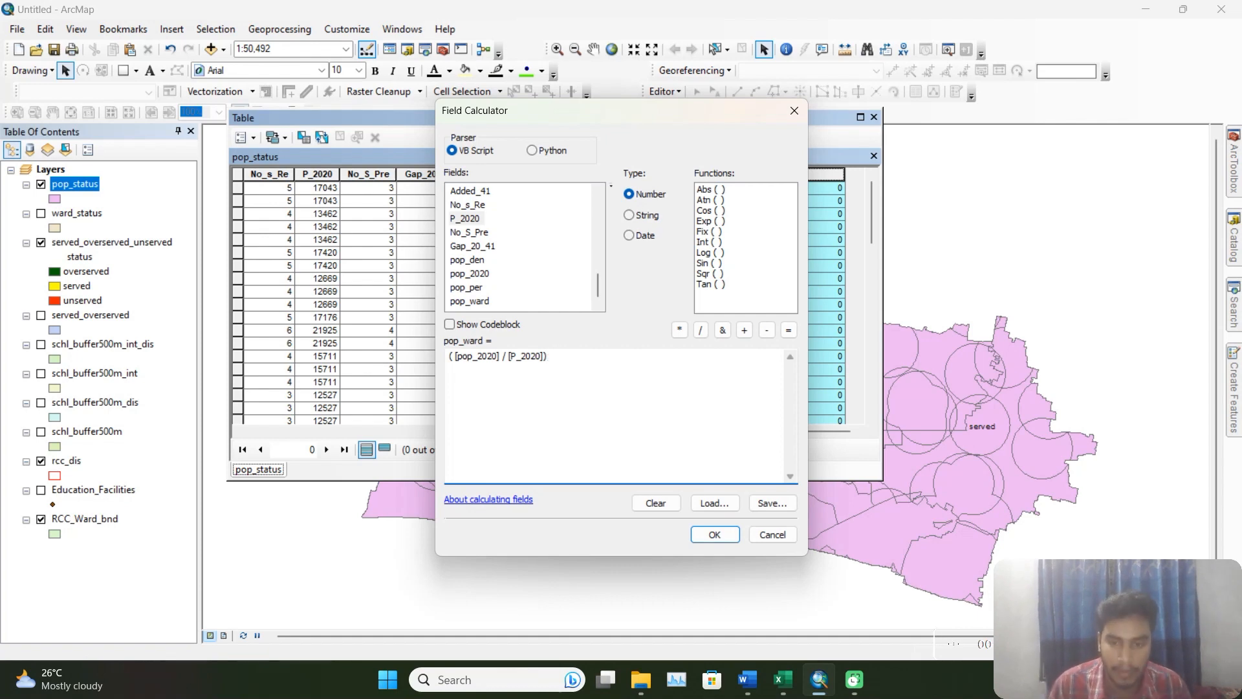
click(679, 330)
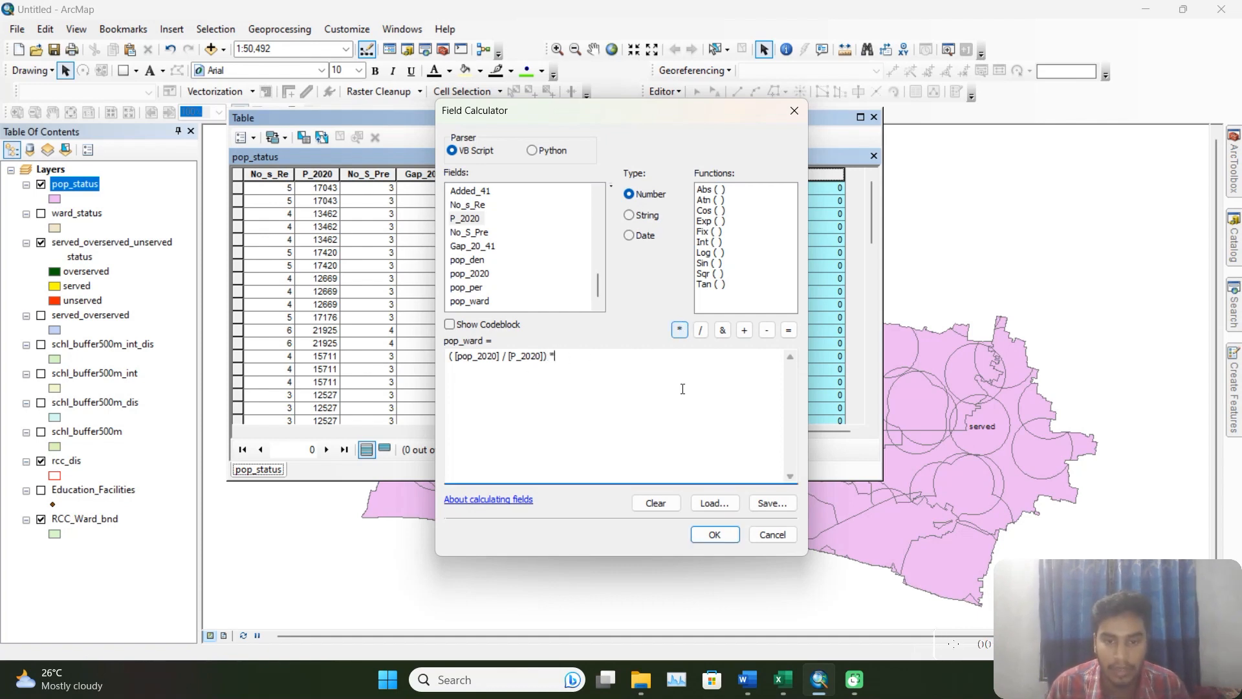
text(100)
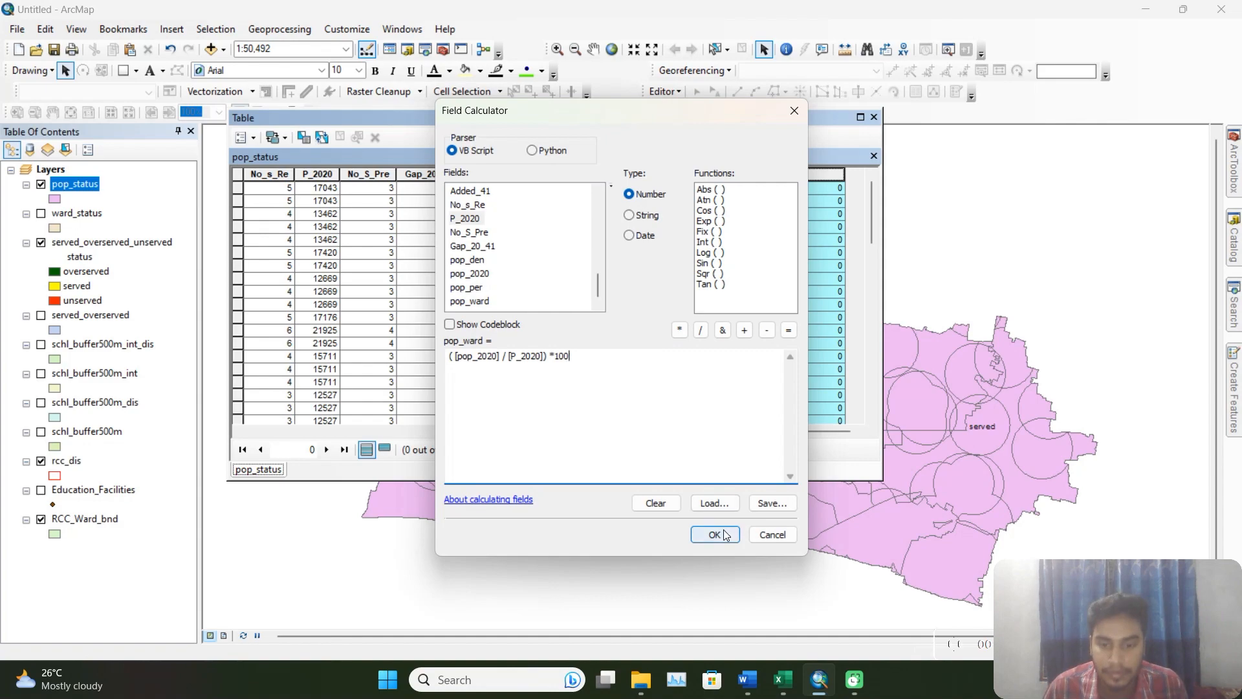
click(715, 535)
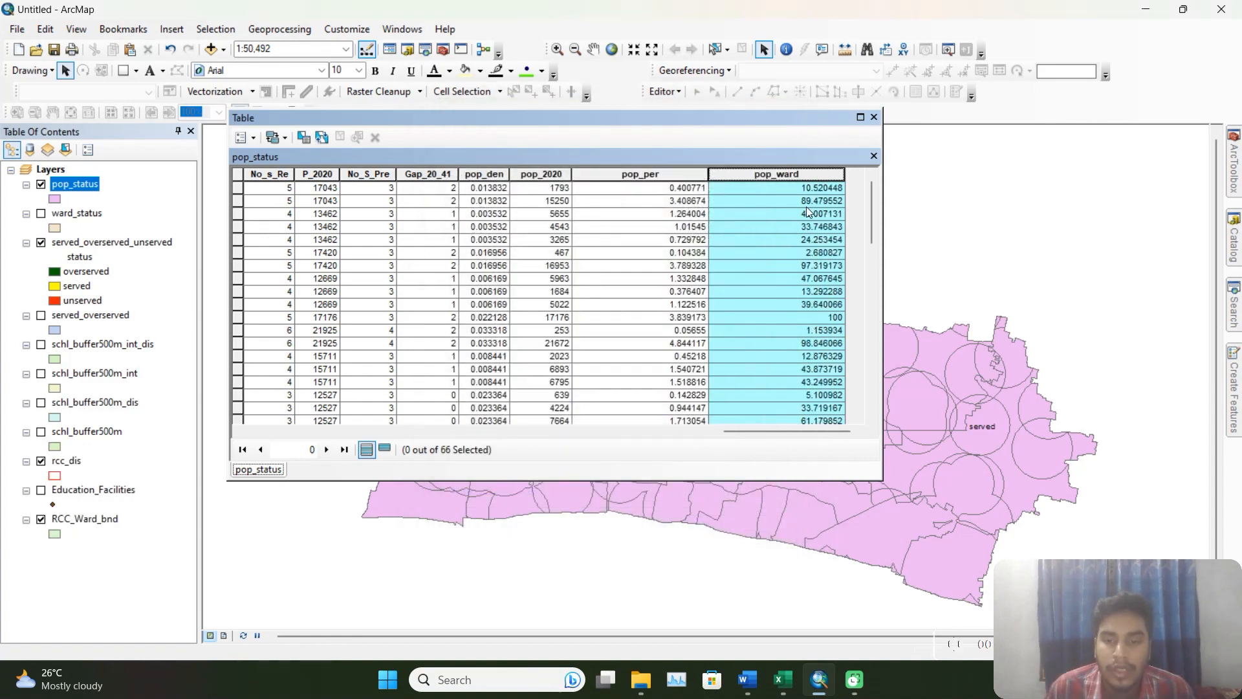
Select all records in the pop_status table and copy them.
drag(764, 431, 285, 431)
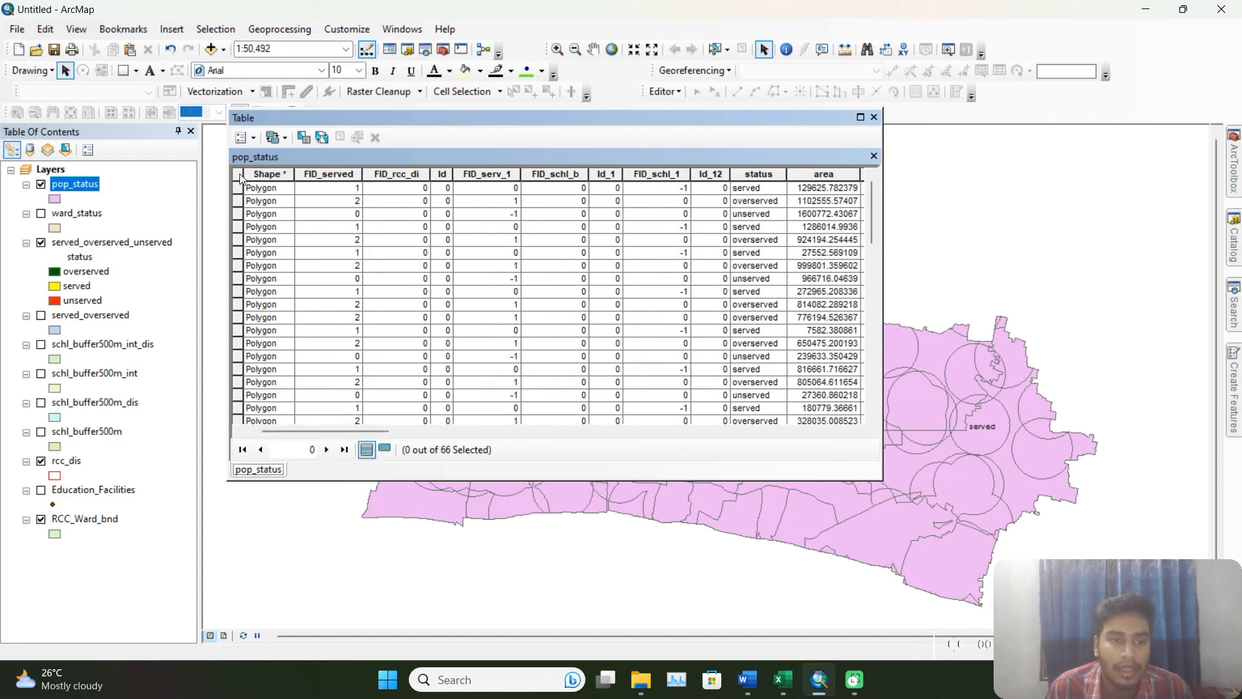
click(246, 137)
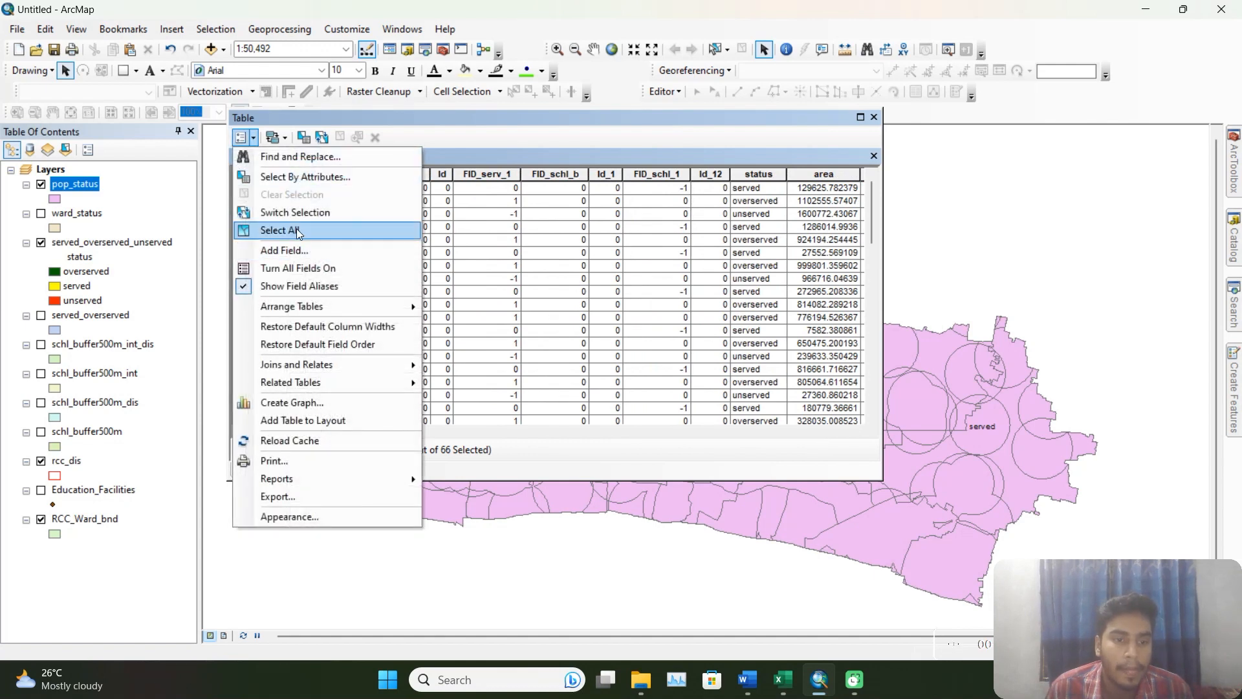
click(251, 230)
right_click(239, 222)
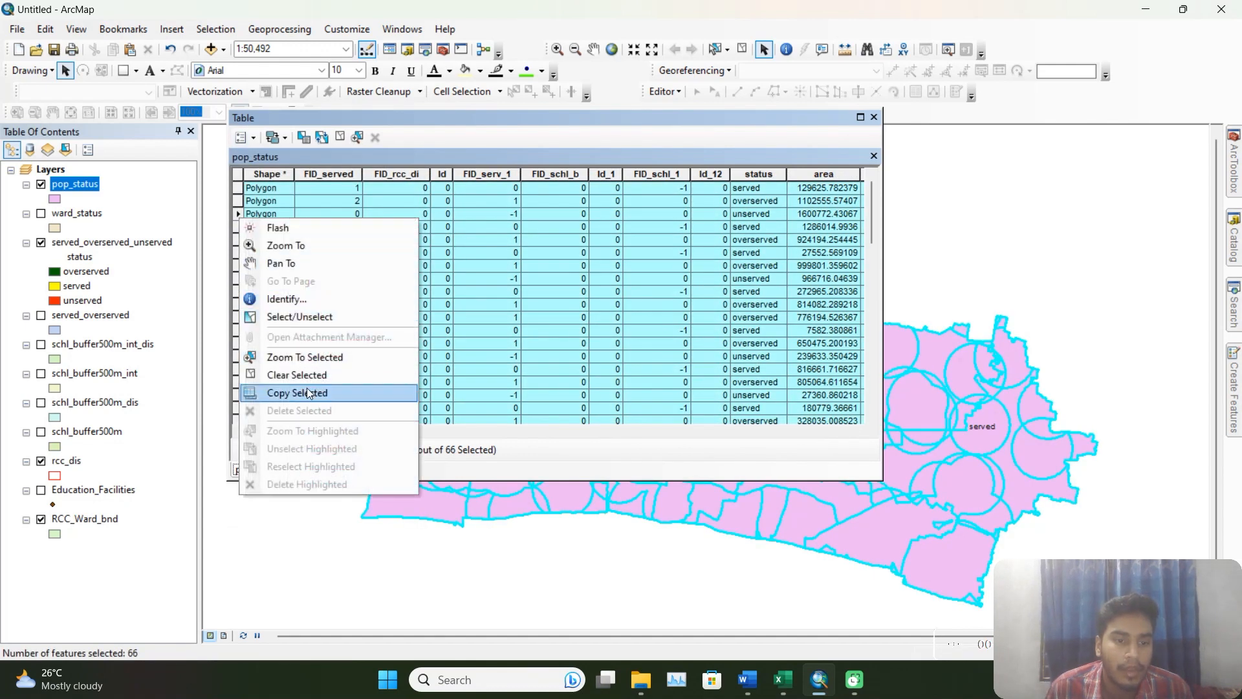
click(285, 393)
Switch to Excel's Book1, add a new worksheet and paste the copied records starting at cell A1.
mouse_move(788, 691)
click(783, 647)
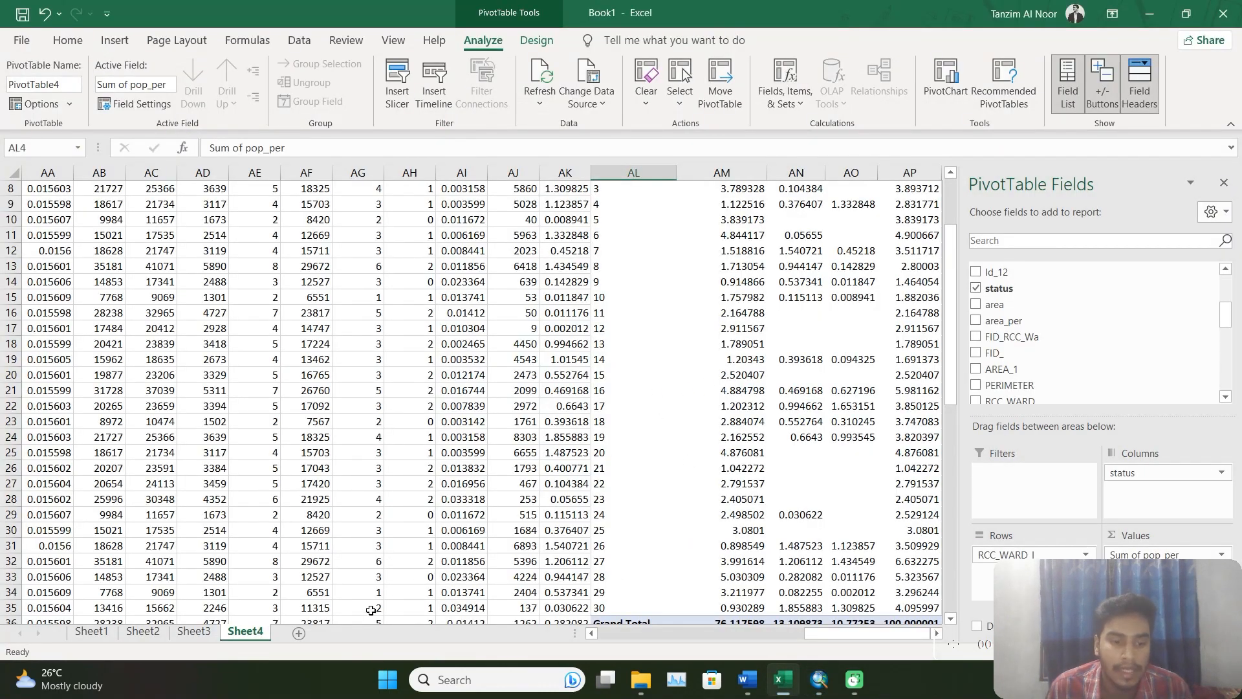
click(298, 633)
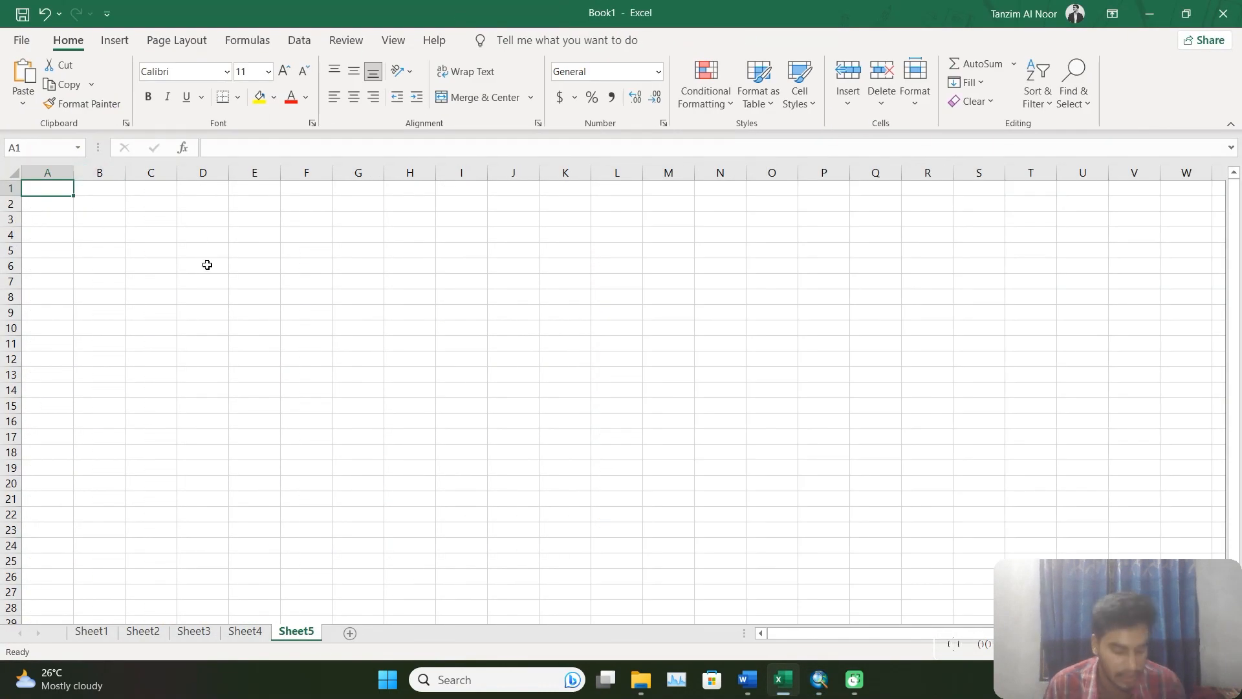
key(ctrl+v)
Insert a PivotTable from range Sheet5!$A$1:$AL$67 into the existing worksheet at cell AM4.
click(114, 40)
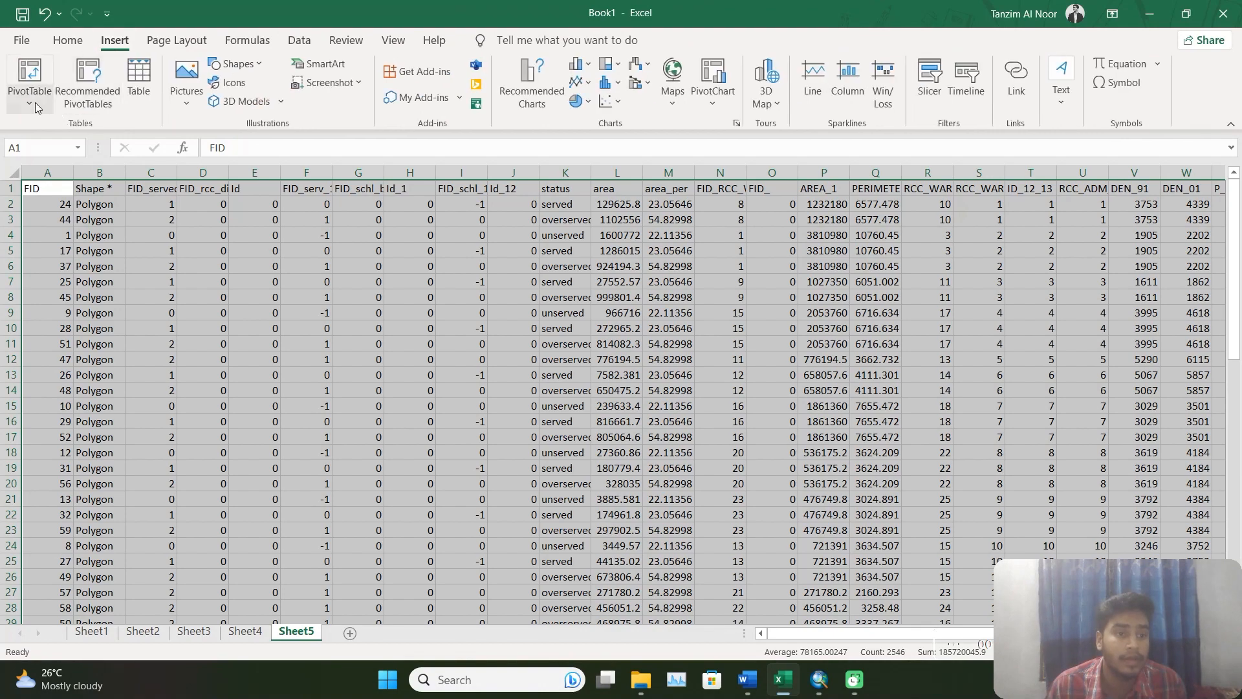
click(29, 90)
click(63, 127)
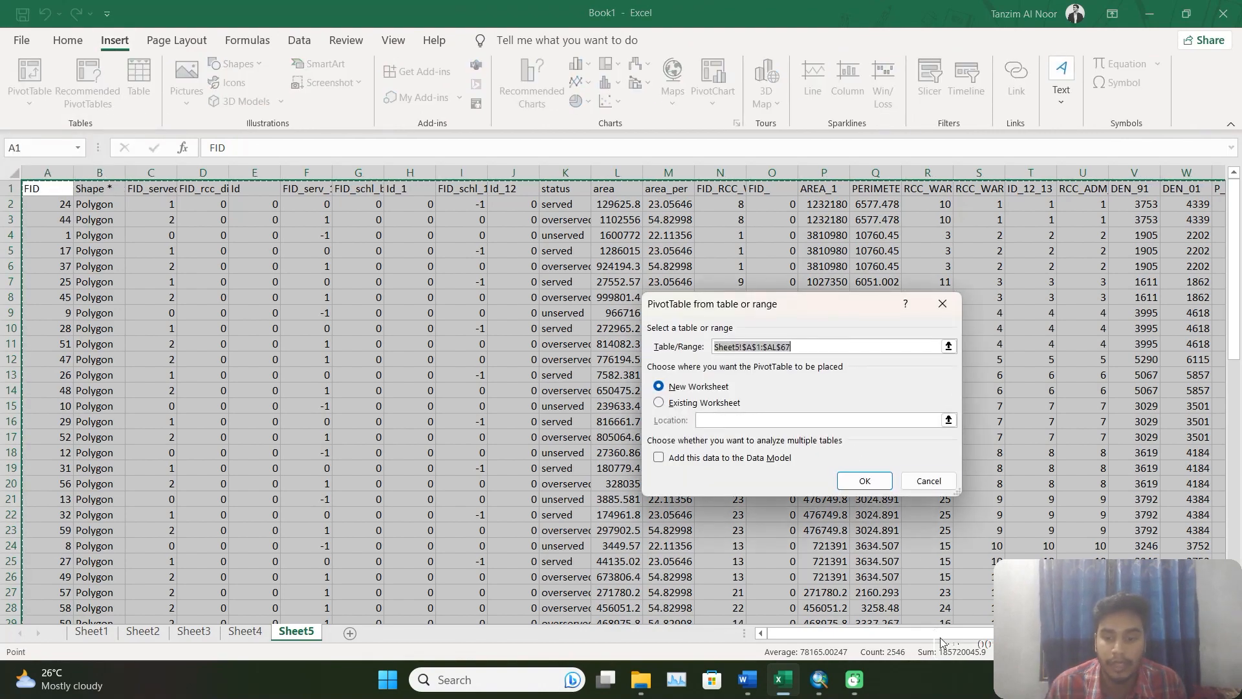
drag(893, 636, 1058, 636)
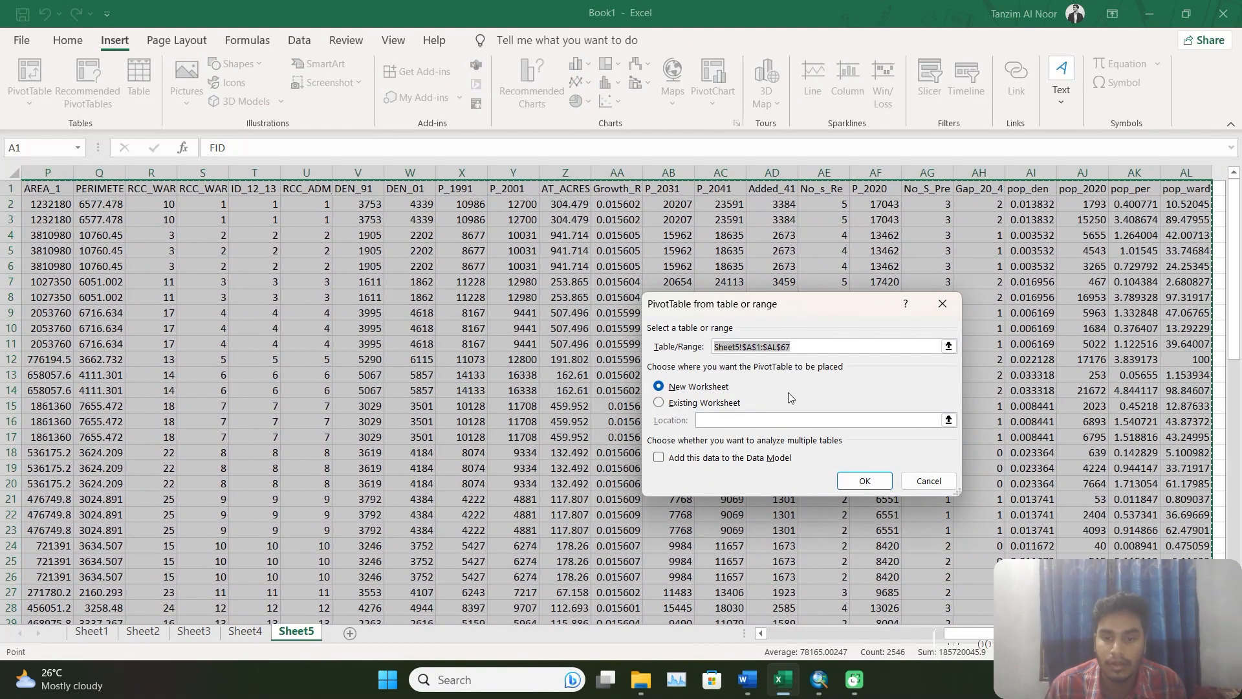
click(705, 403)
click(1220, 235)
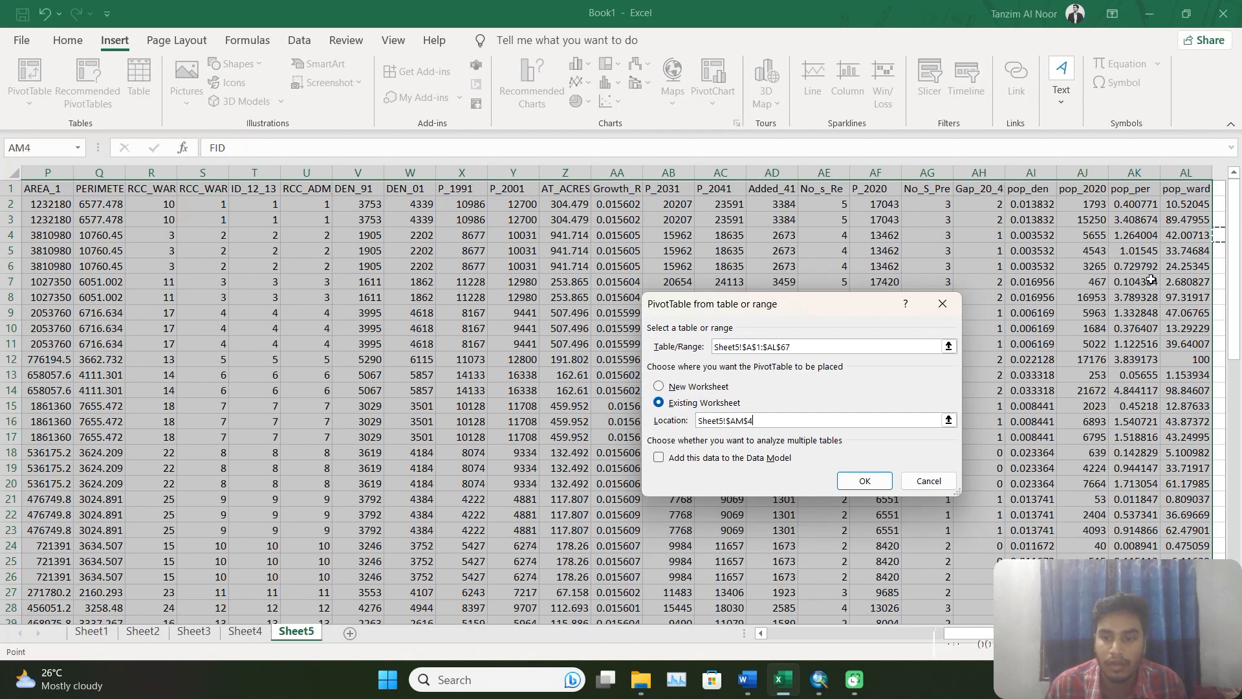
click(855, 479)
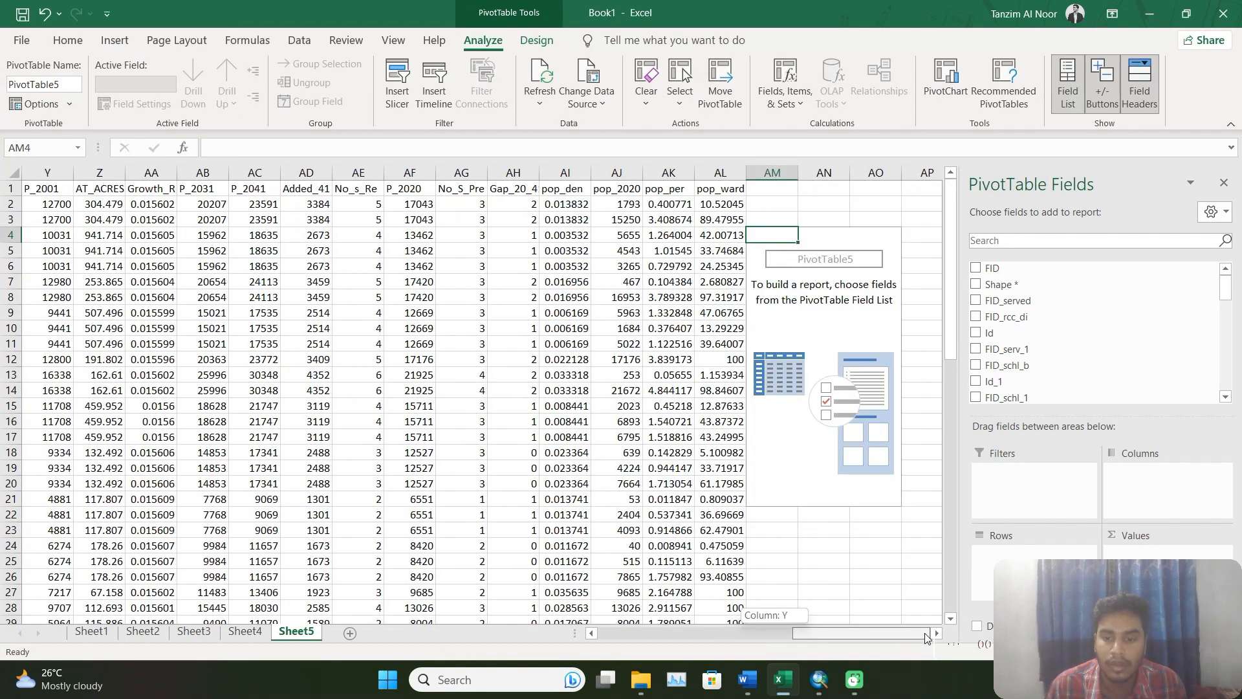
Lay out the PivotTable with the sum of pop_ward as values, RCC_WARD_I as rows and status as columns.
scroll(1050, 362, down, 10)
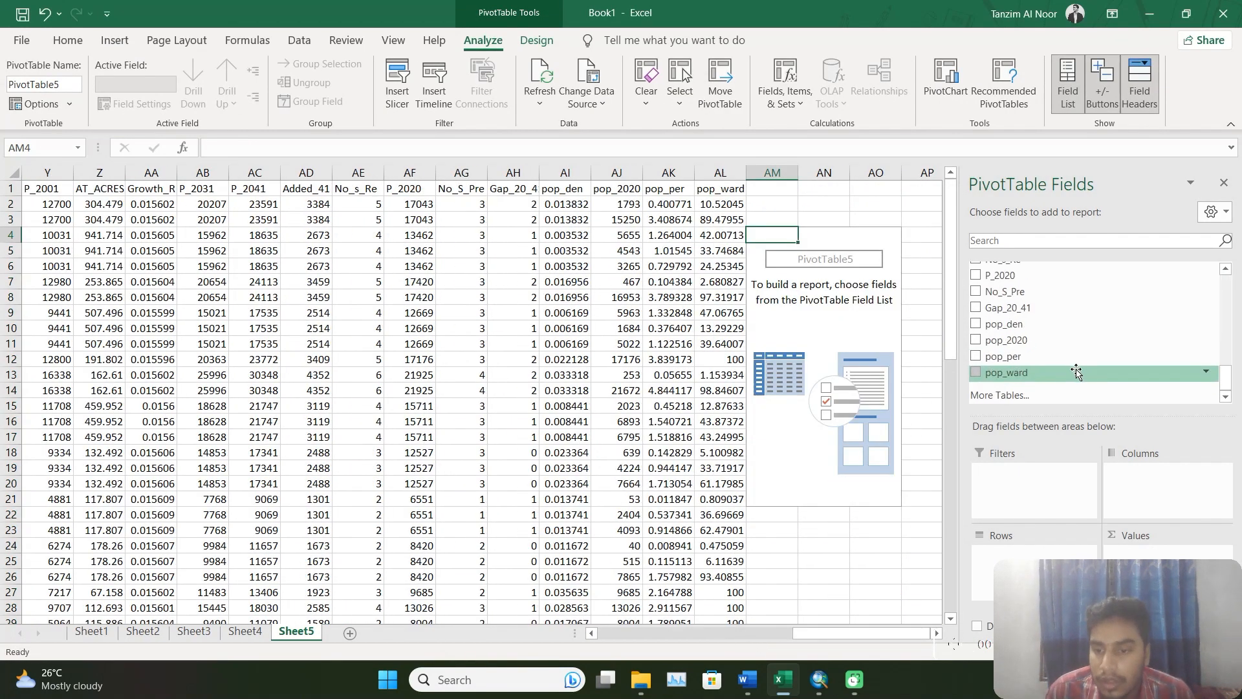
drag(1066, 374, 1152, 551)
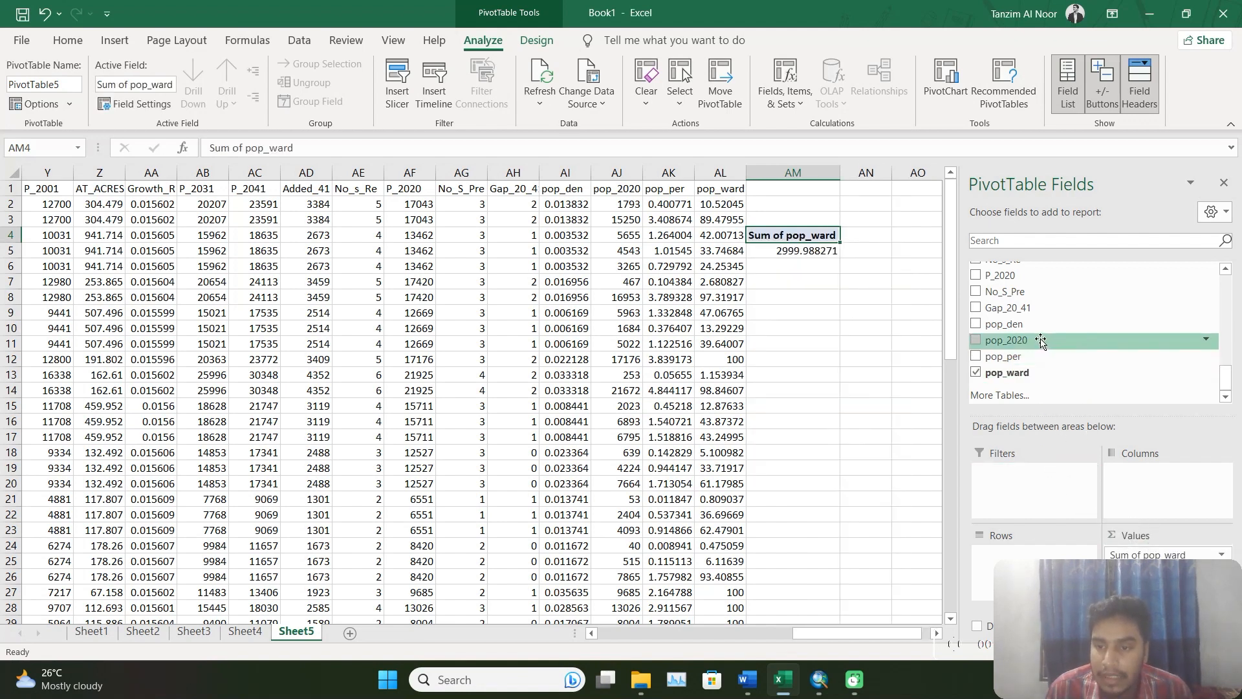
scroll(1041, 341, up, 8)
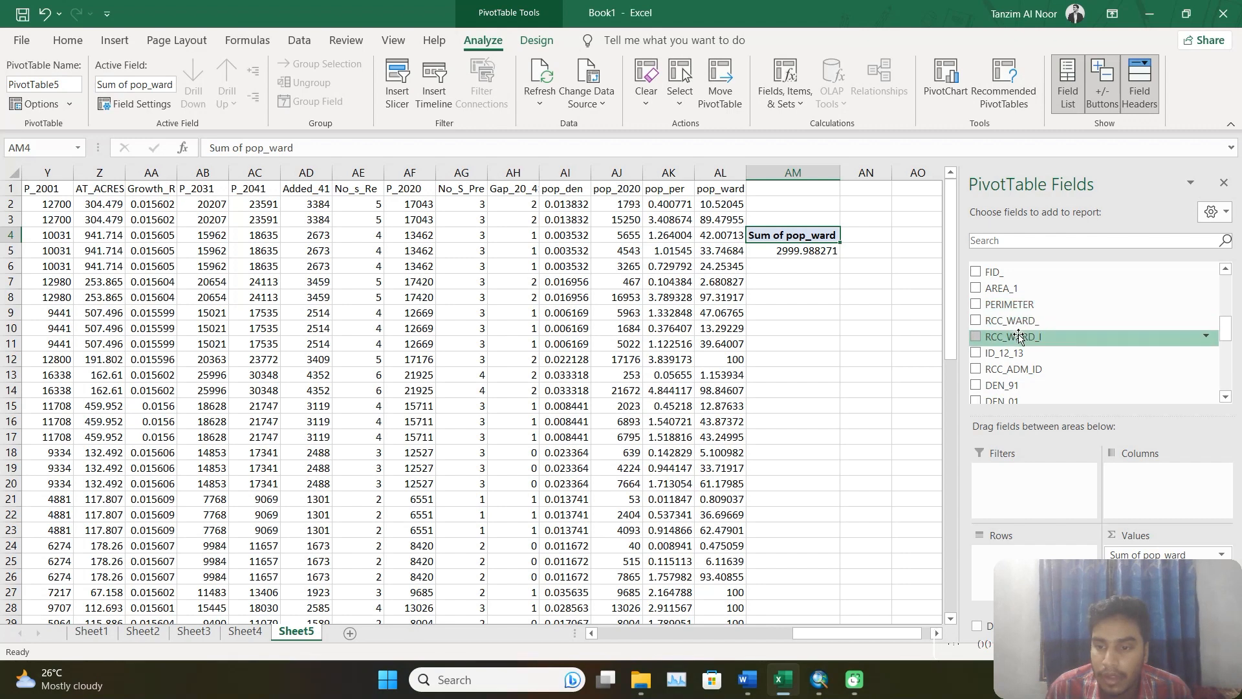
drag(1019, 337, 1029, 557)
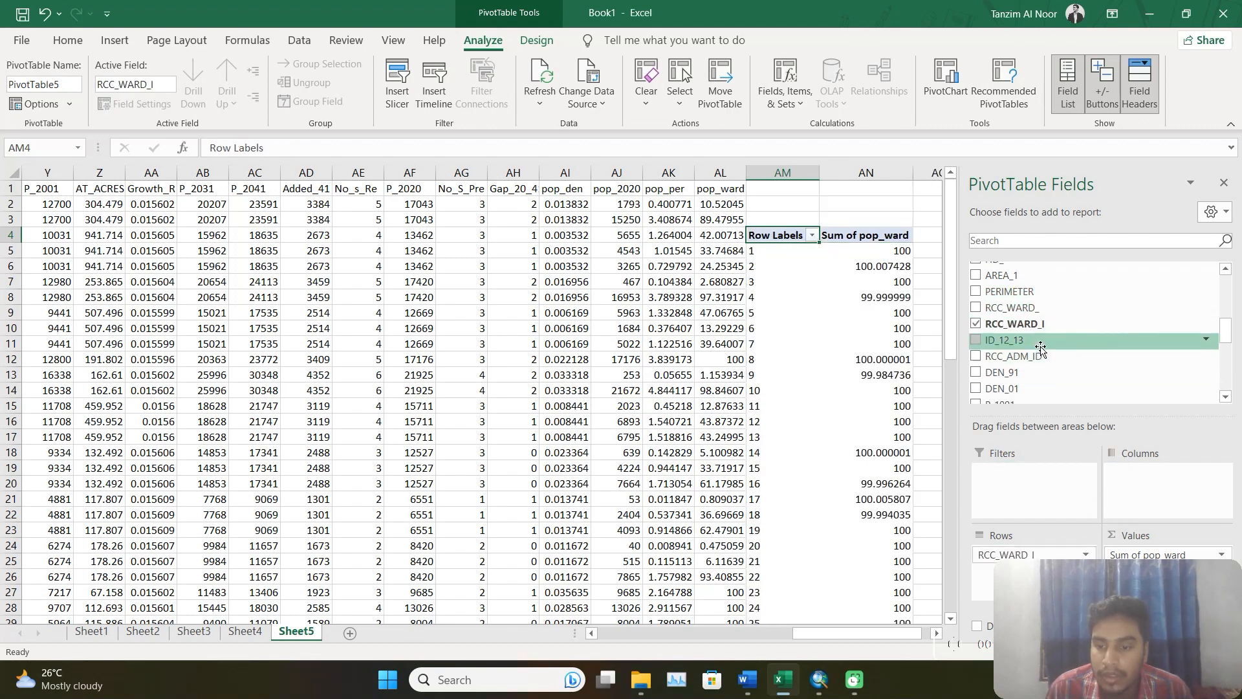
scroll(1041, 349, up, 2)
drag(1000, 285, 1111, 492)
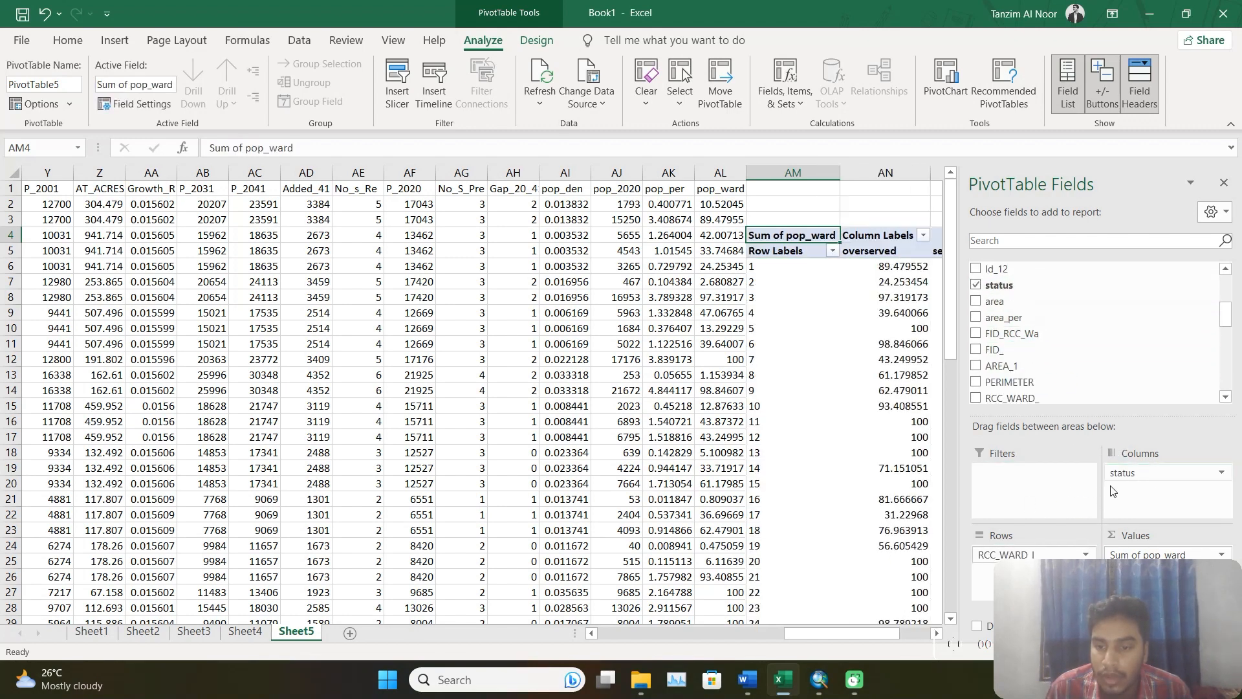
Review the PivotTable's overserved, served and unserved population percentages for all wards, and check the remaining tasks in Word's Project.docx.
drag(855, 636, 934, 629)
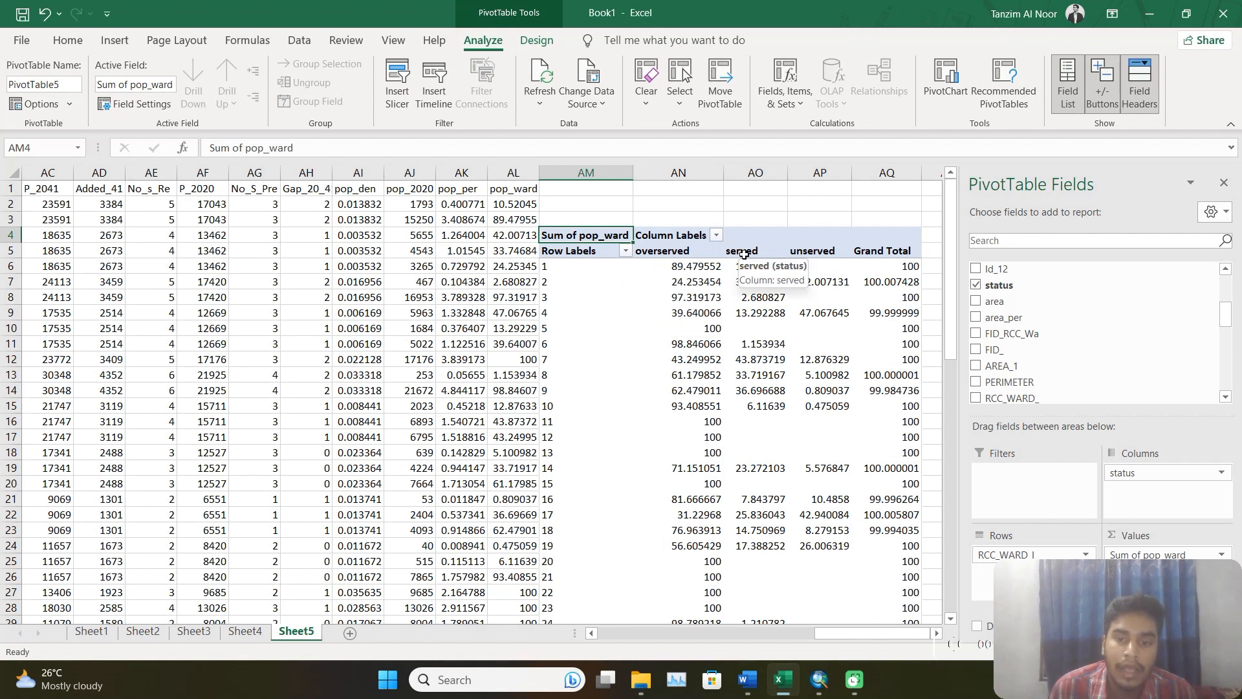
scroll(906, 274, down, 2)
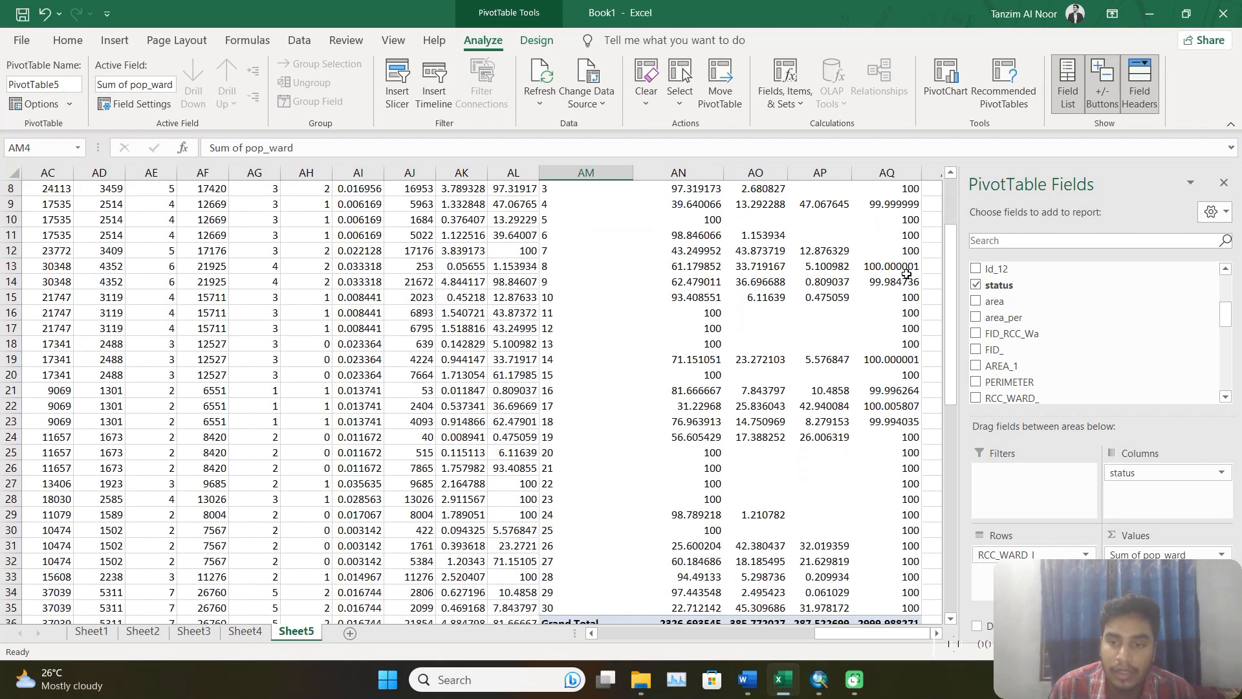
scroll(907, 274, up, 3)
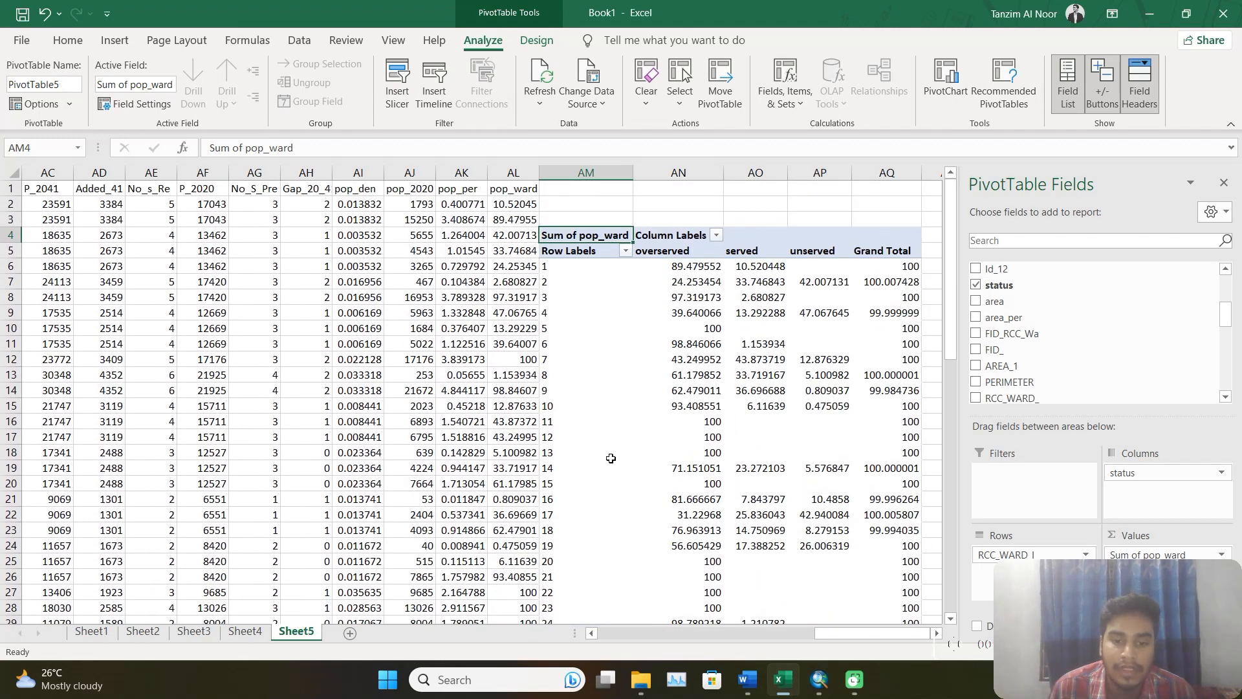
scroll(611, 458, down, 5)
scroll(892, 378, up, 5)
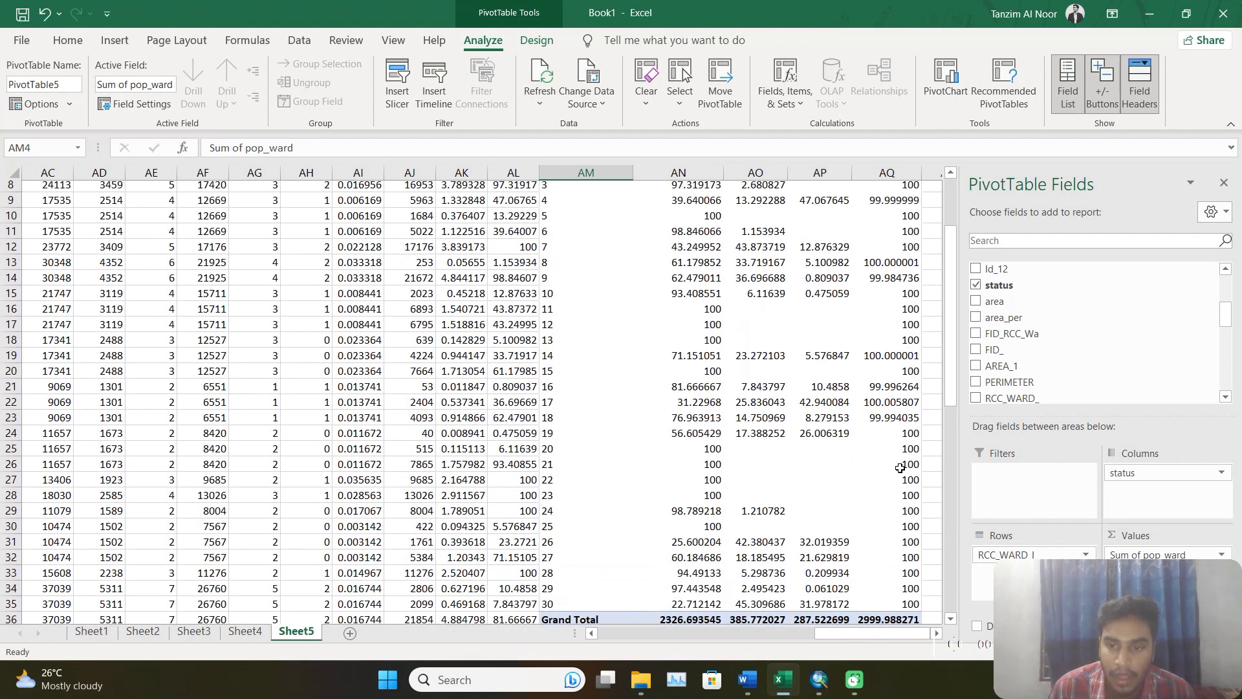
click(747, 679)
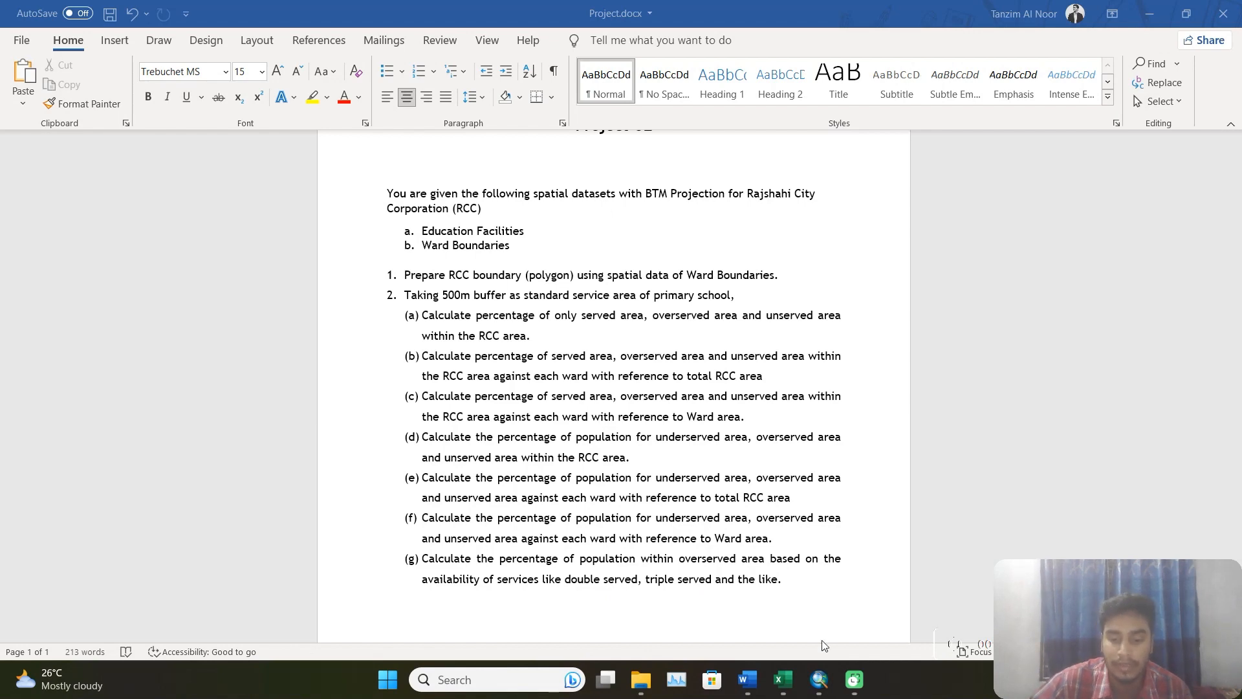
Switch to ArcMap, close the pop_status table and display only the schl_buffer500m_int layer with the rcc_dis boundary.
click(820, 679)
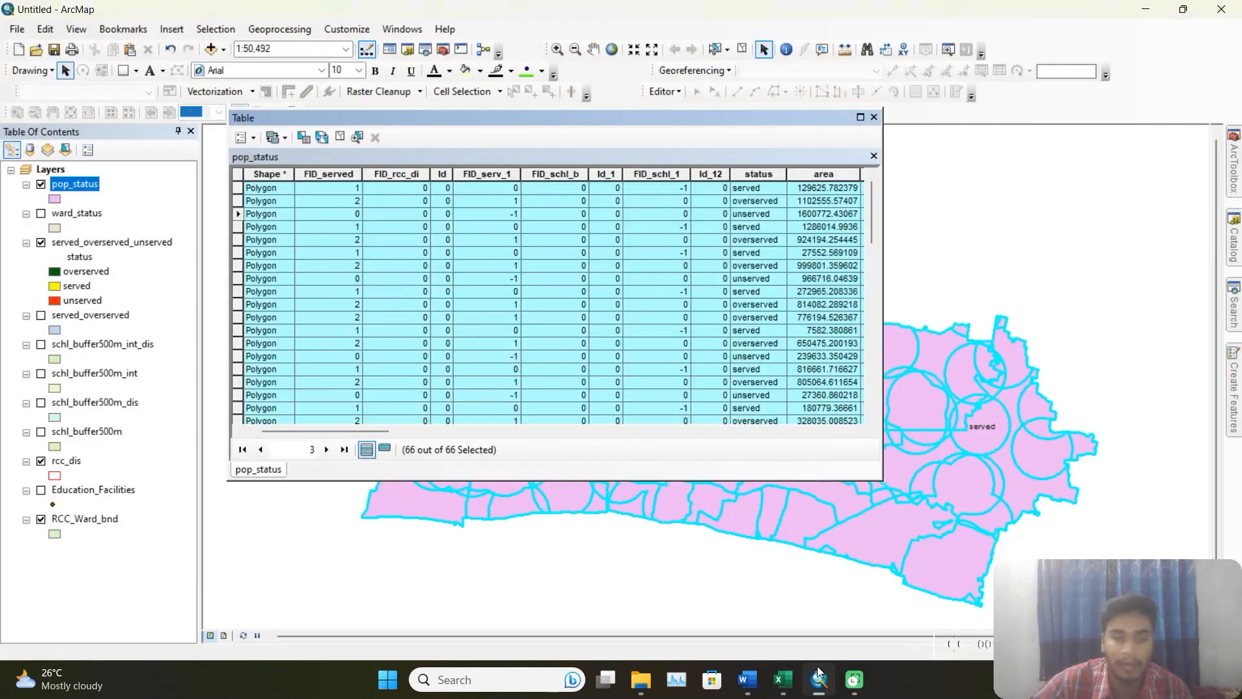
click(874, 118)
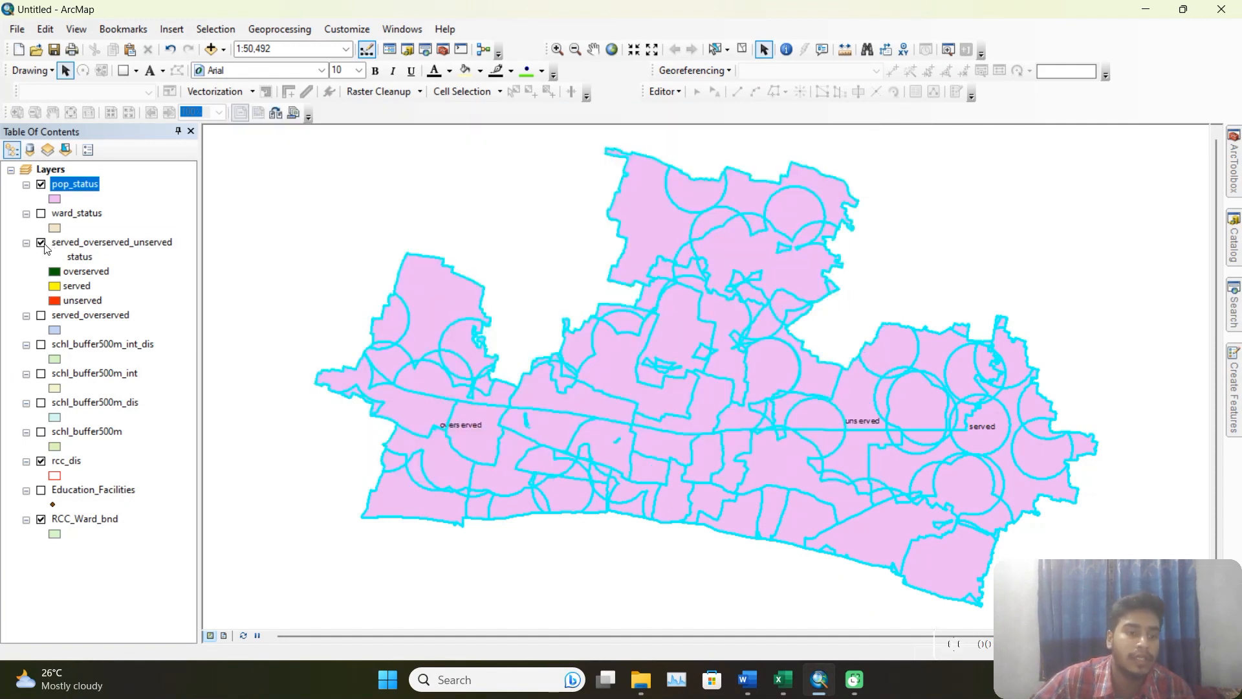
click(41, 243)
click(42, 185)
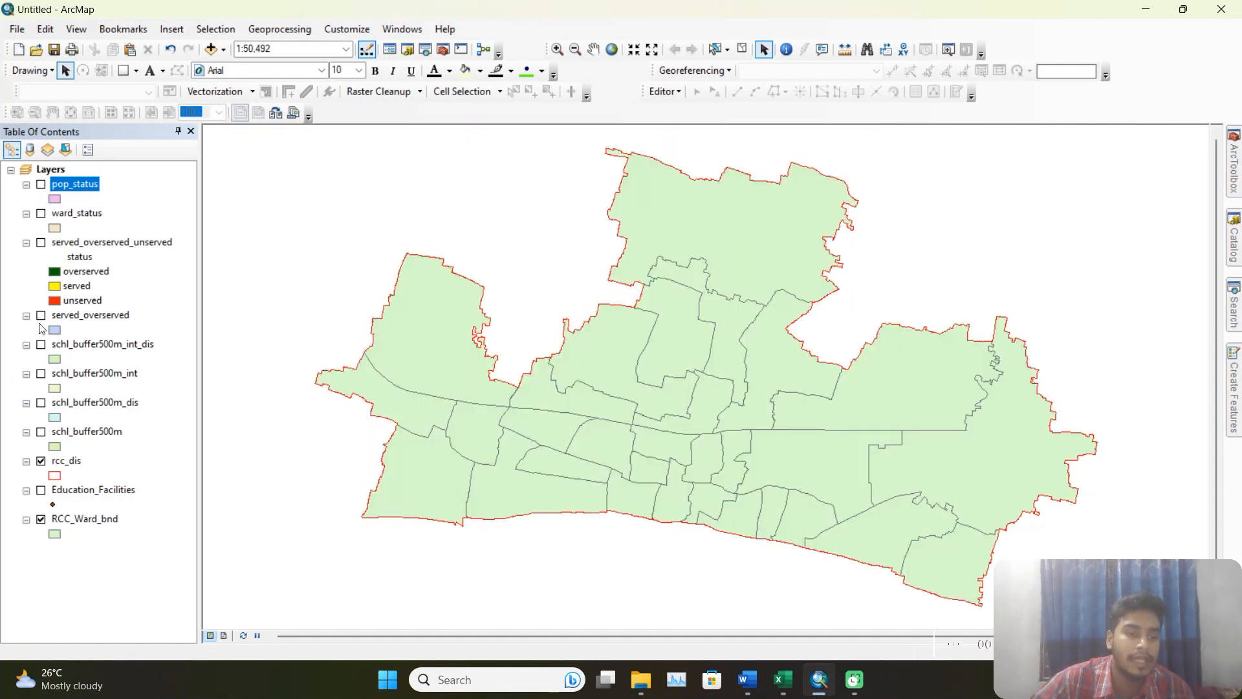
click(41, 519)
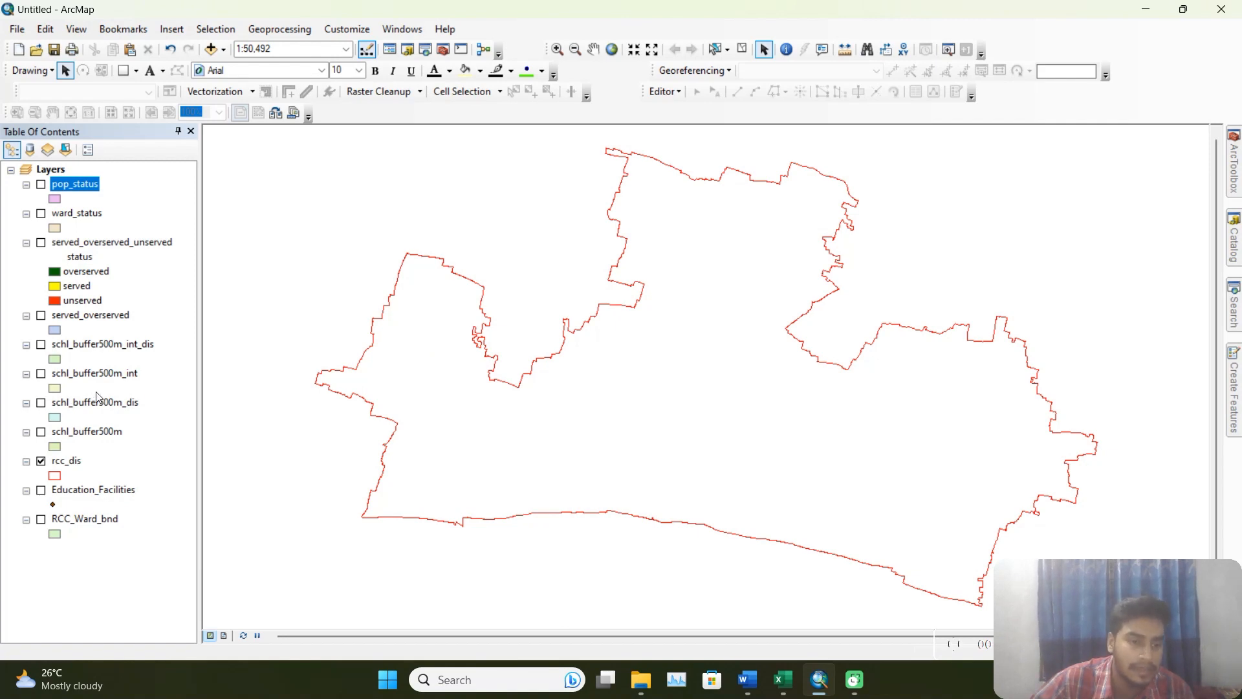
click(41, 373)
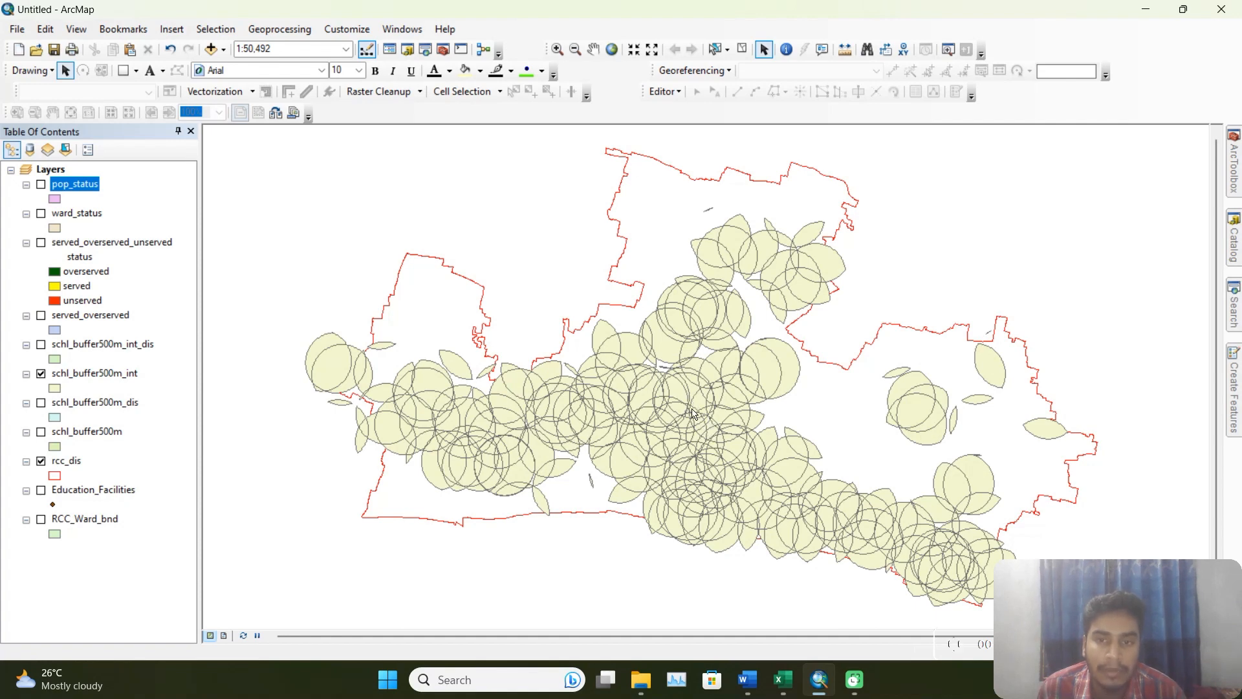
Identify the overlapping primary school buffers at three different places in the schl_buffer500m_int layer.
click(790, 54)
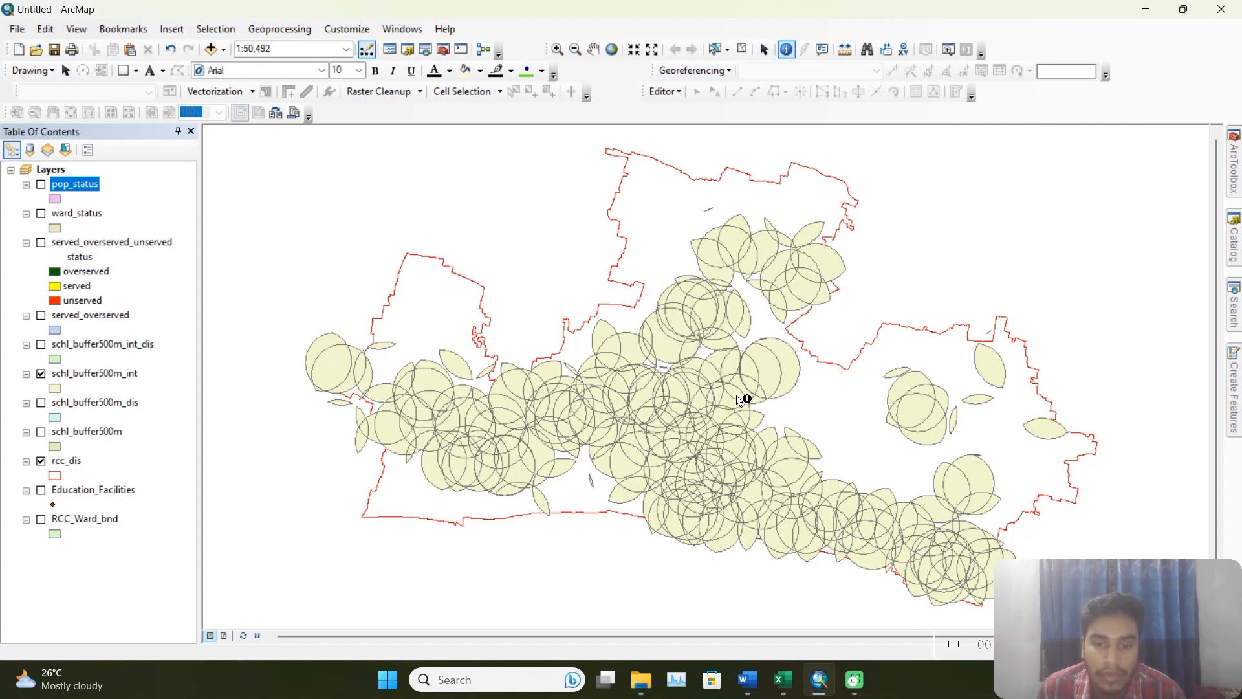
click(739, 400)
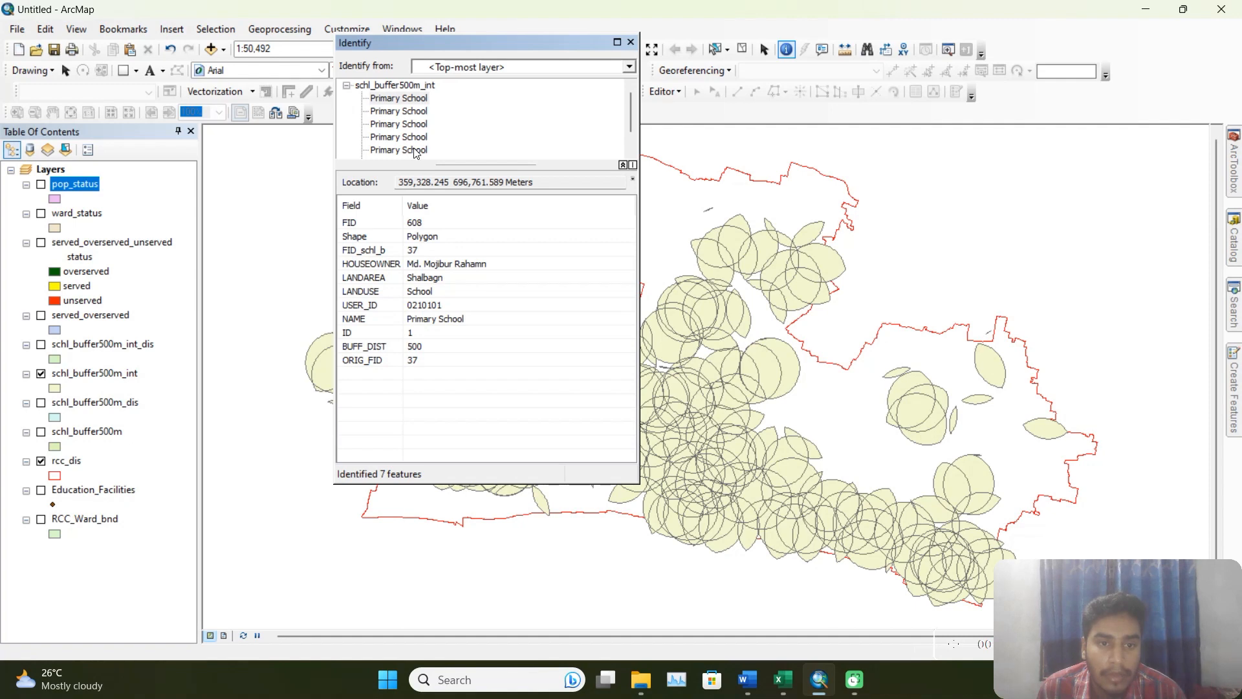
click(631, 42)
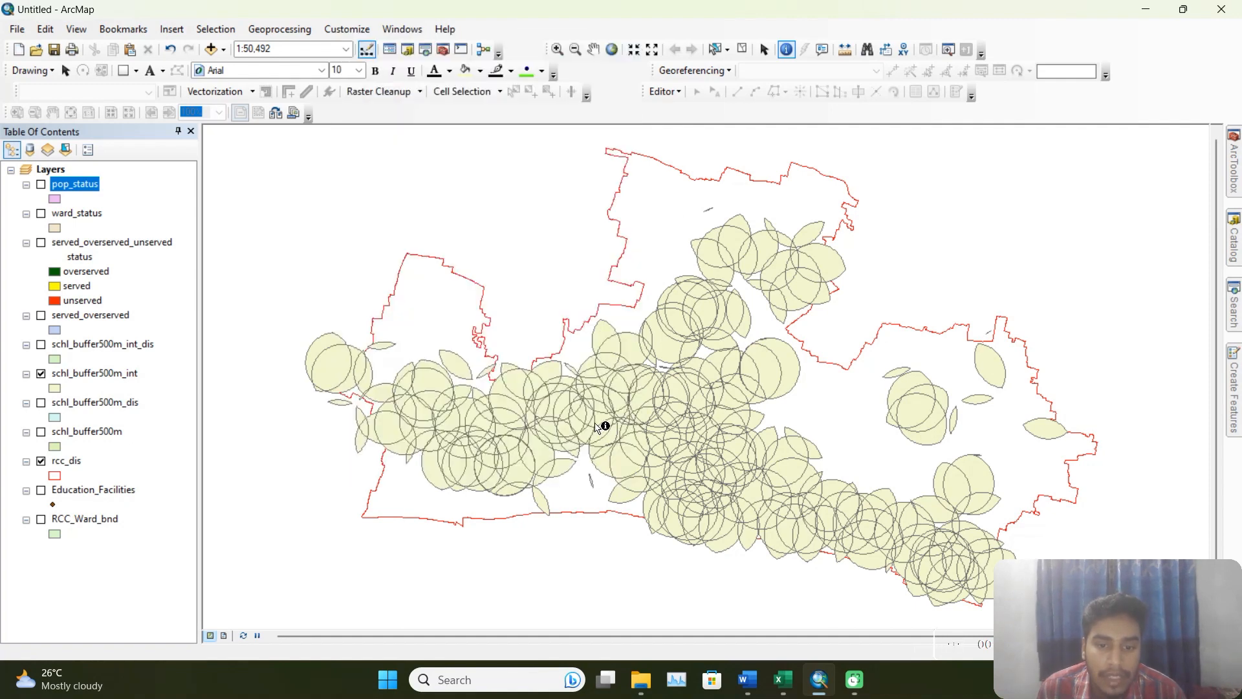
click(563, 424)
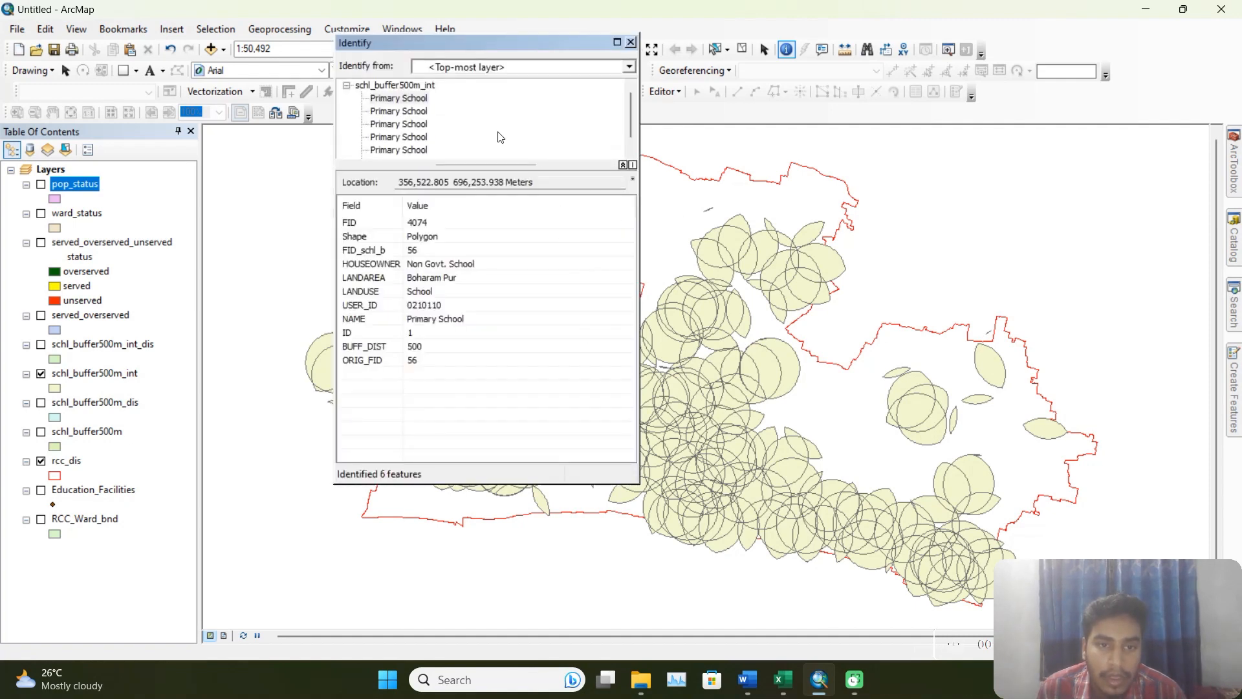
click(631, 43)
click(826, 246)
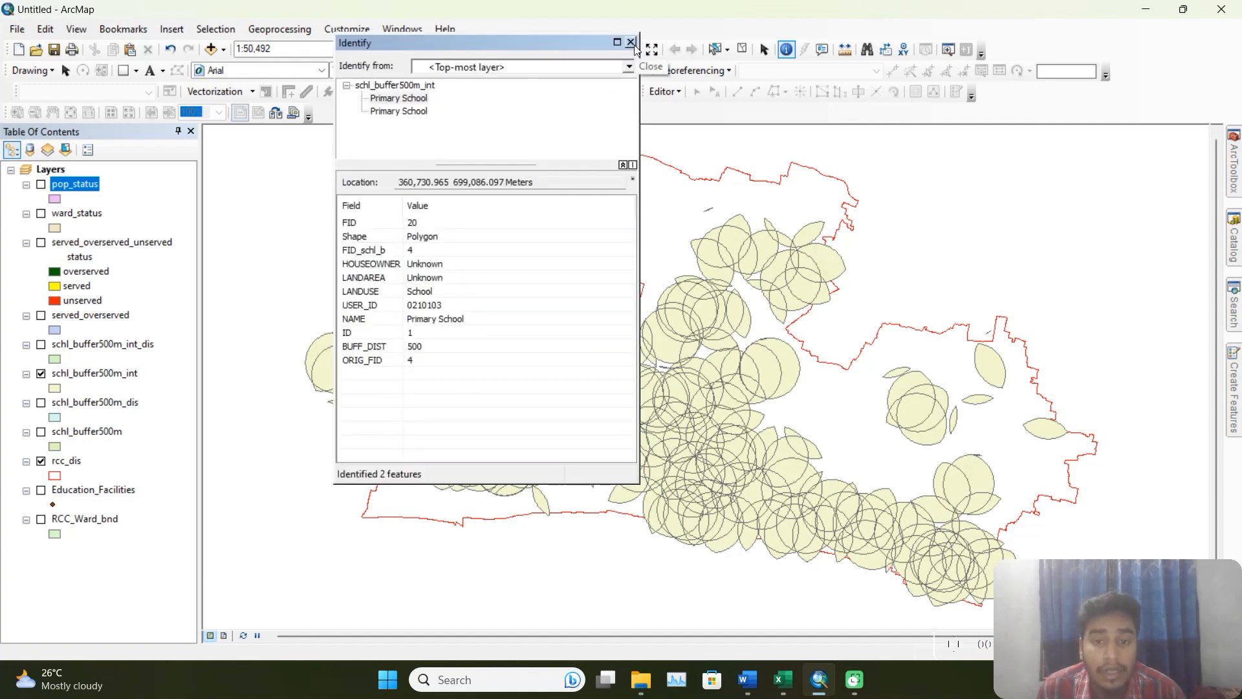
click(632, 43)
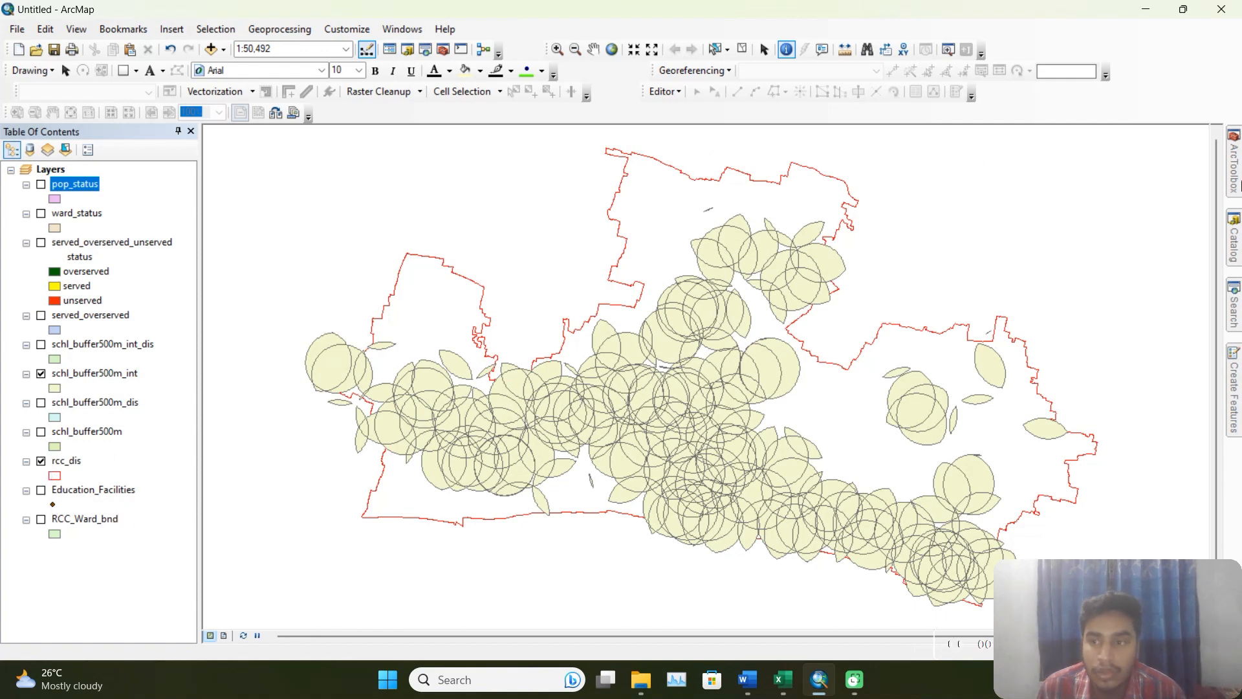
Set up the Identity overlay tool with rcc_dis as input features and schl_buffer500m_int as identity features.
click(1235, 186)
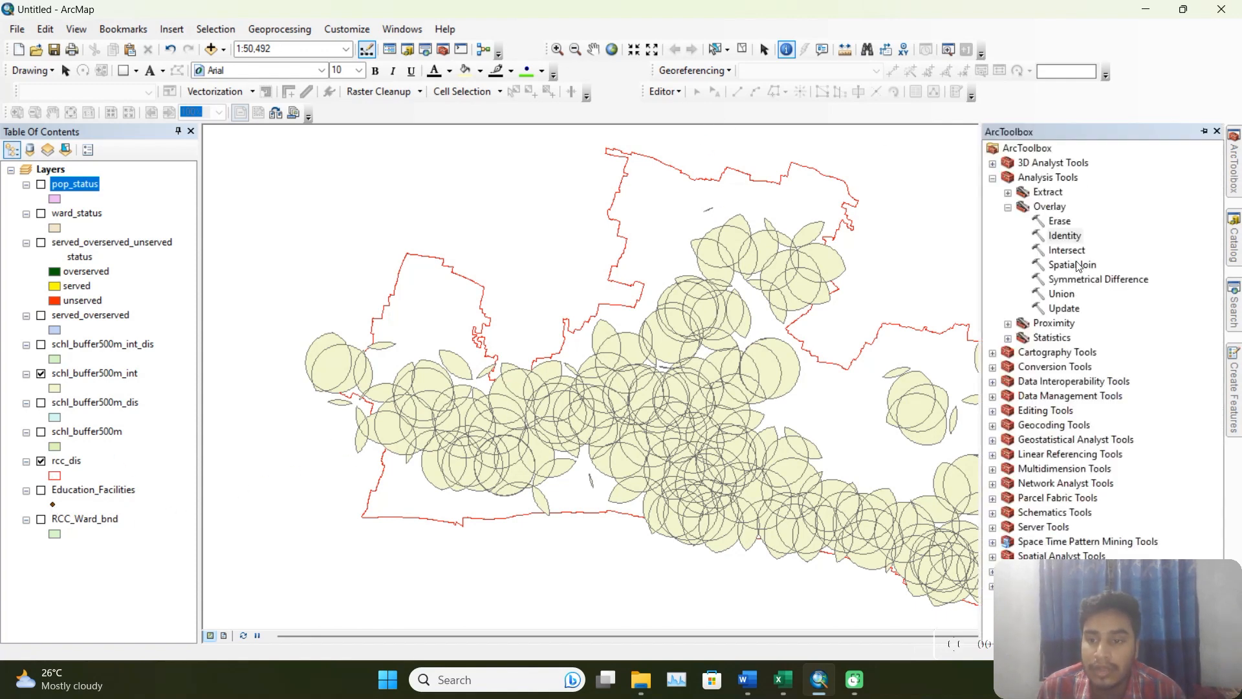
double_click(1069, 237)
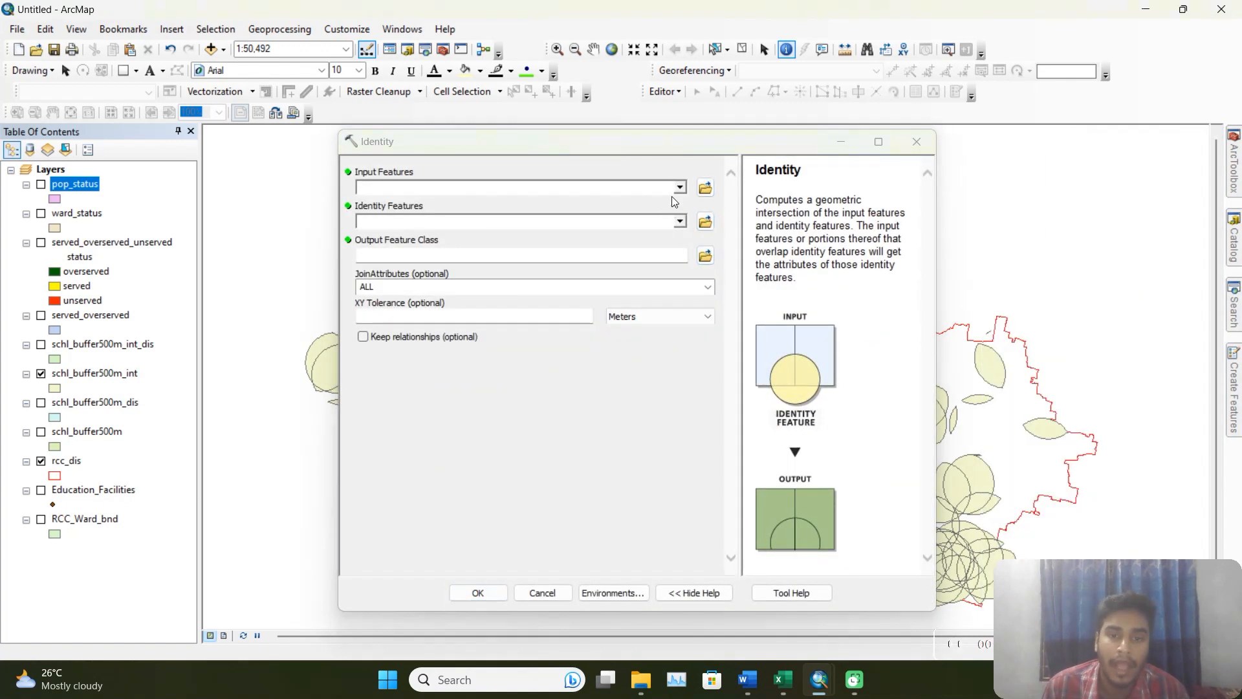
click(680, 189)
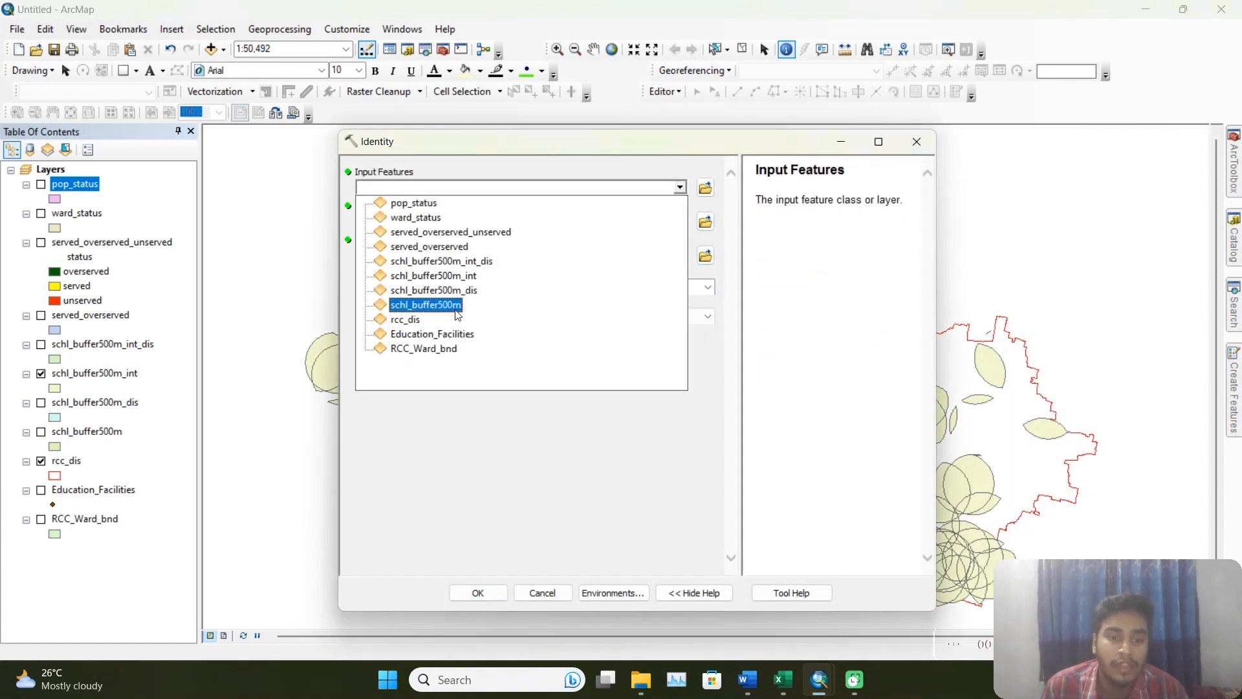
click(418, 324)
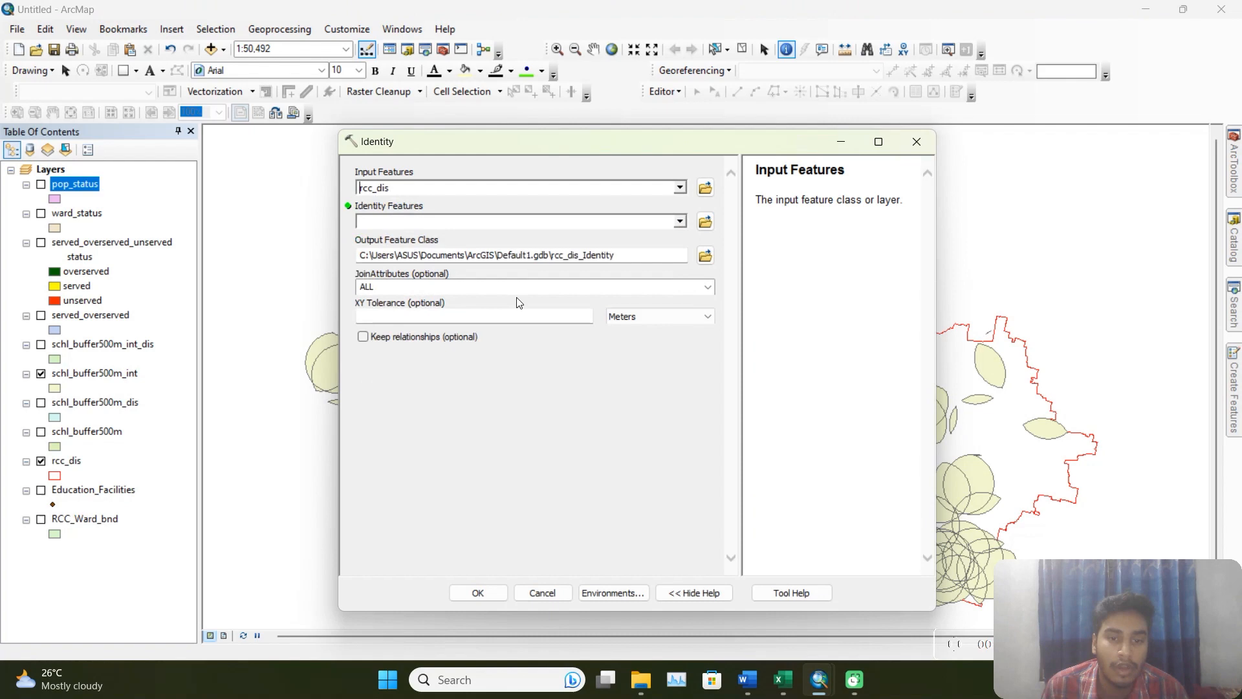
click(680, 222)
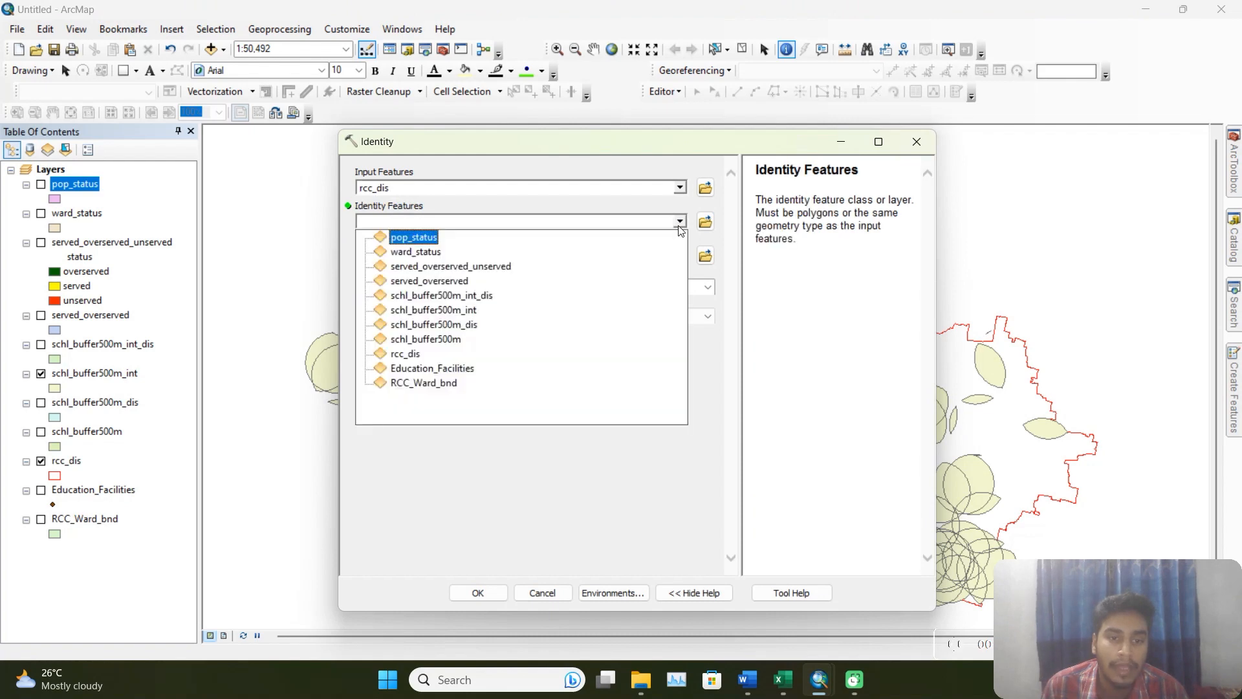
click(459, 311)
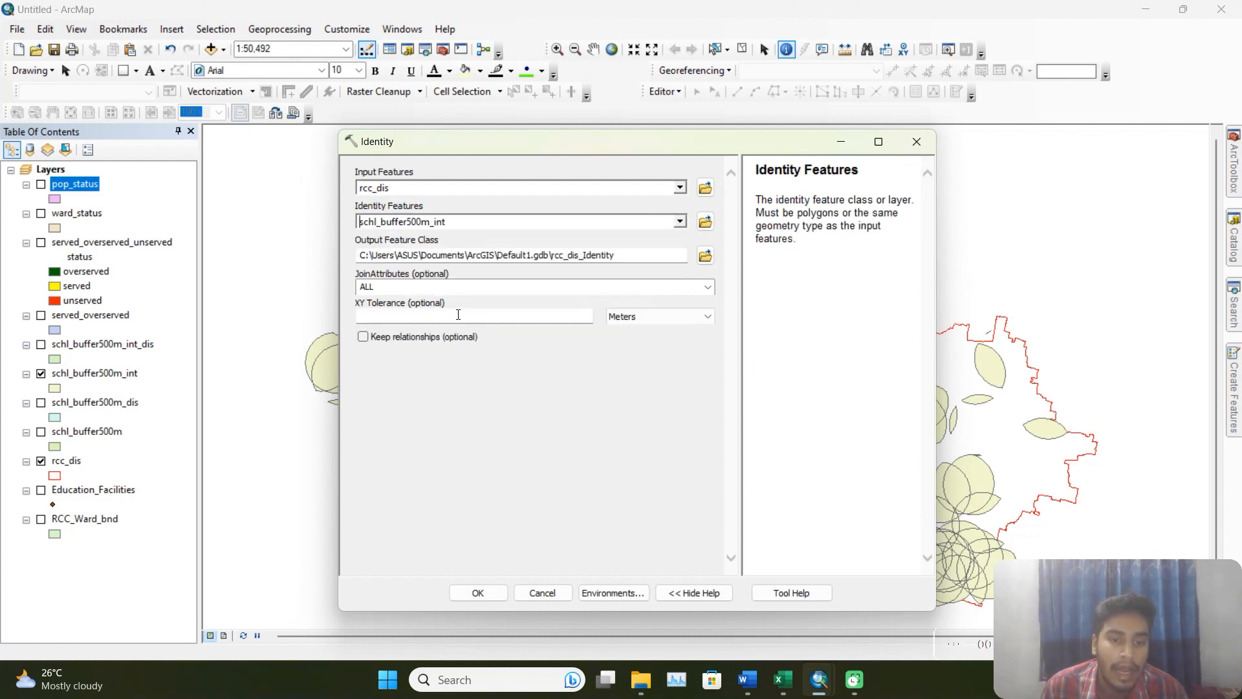
Name the Identity output schl_buffer500m_int_iden.shp in the output folder and run the tool.
click(706, 257)
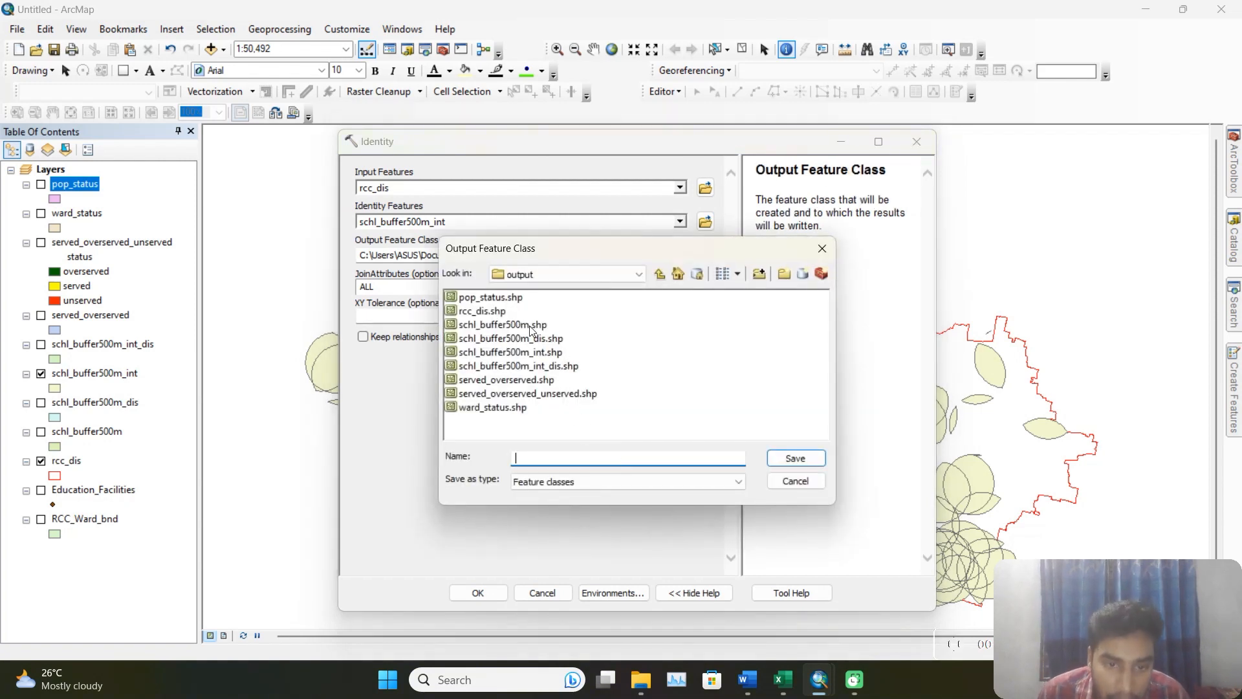
click(550, 352)
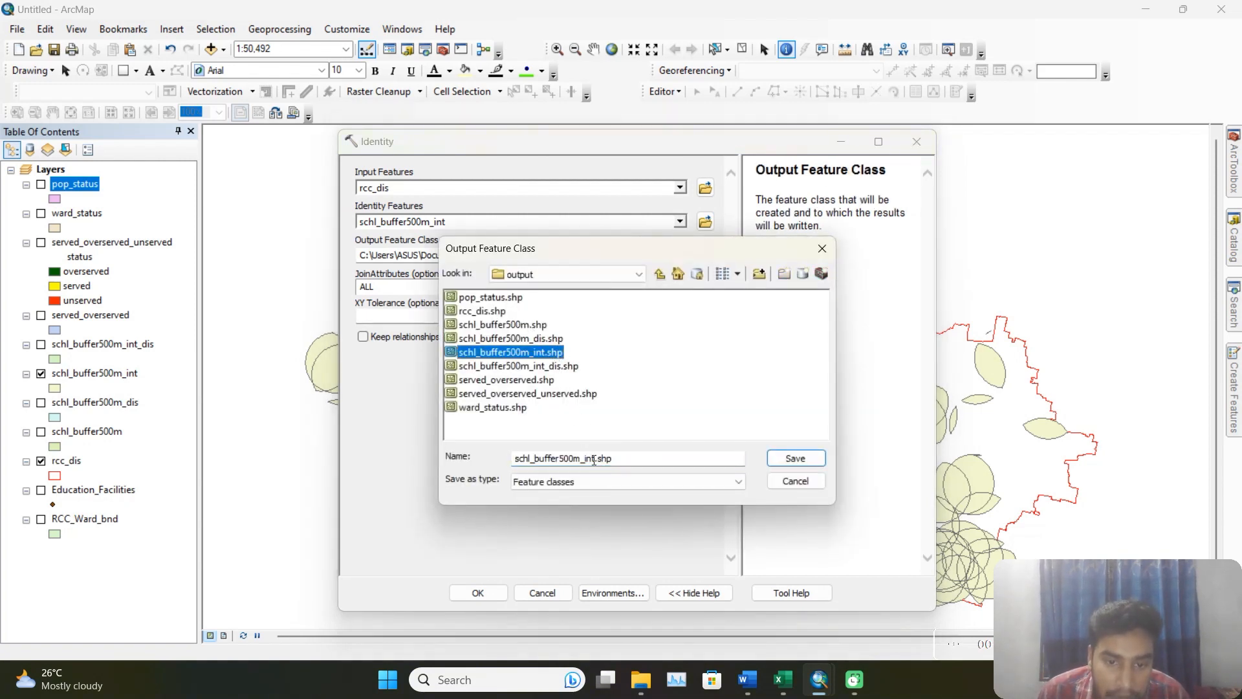
click(633, 457)
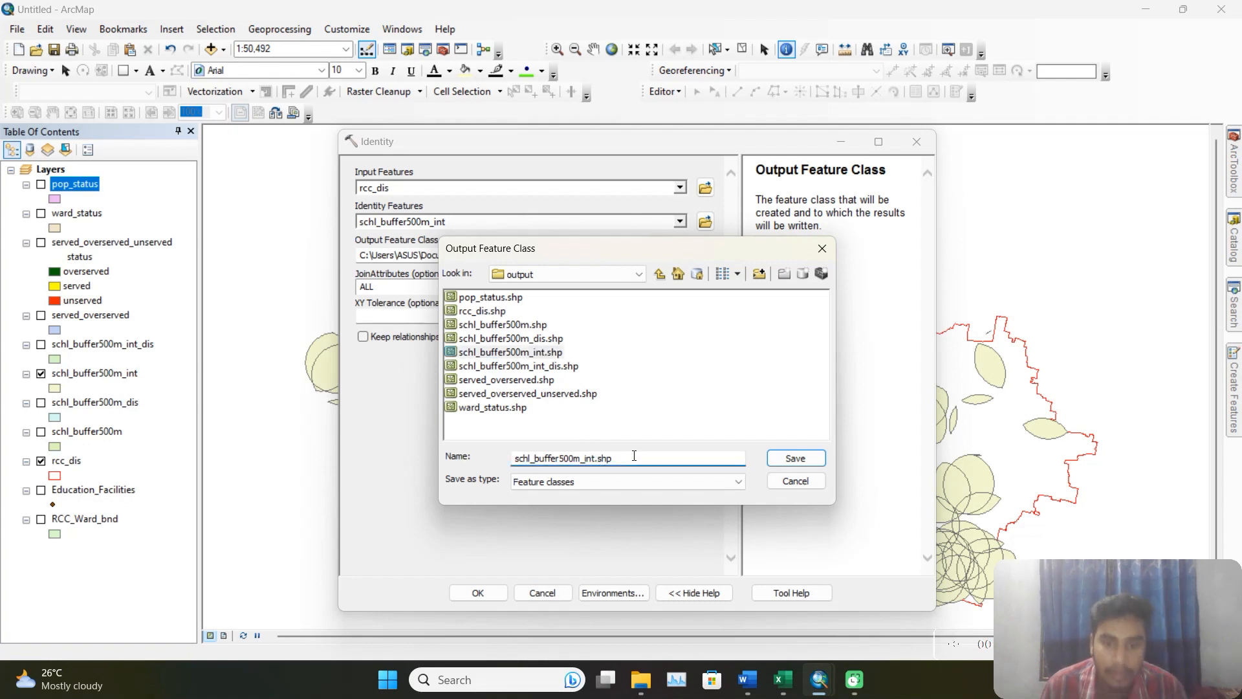
text(_i)
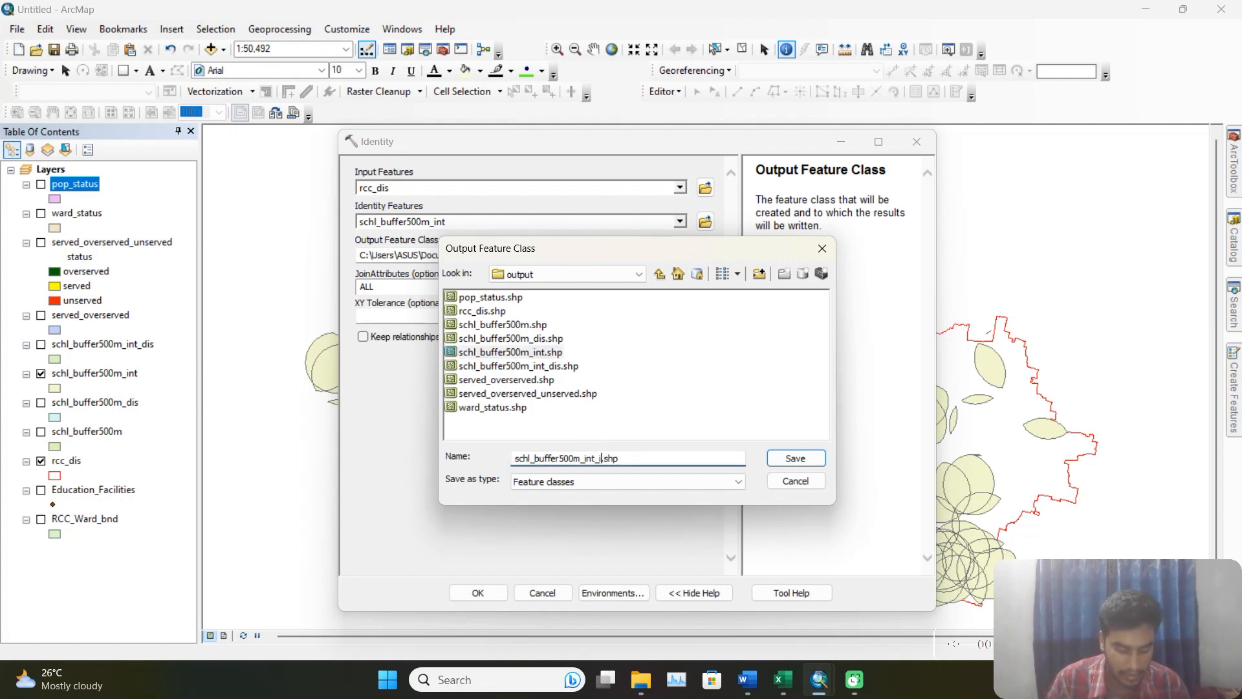
text(dn)
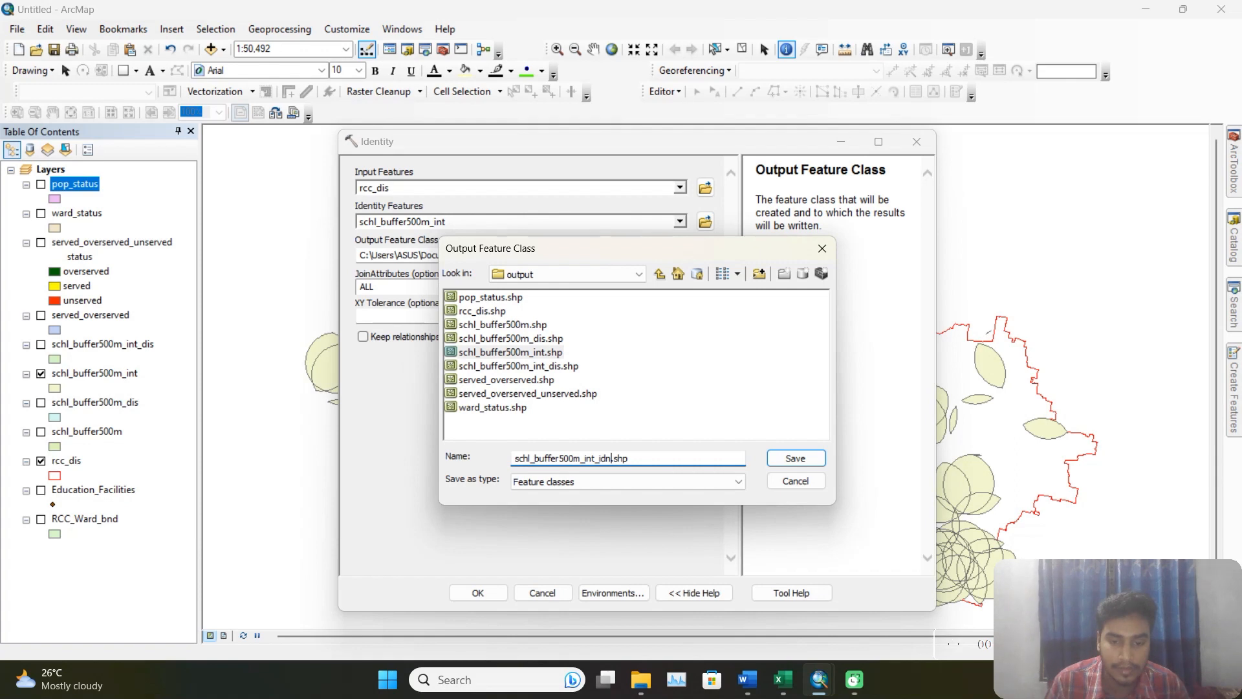
key(BackSpace)
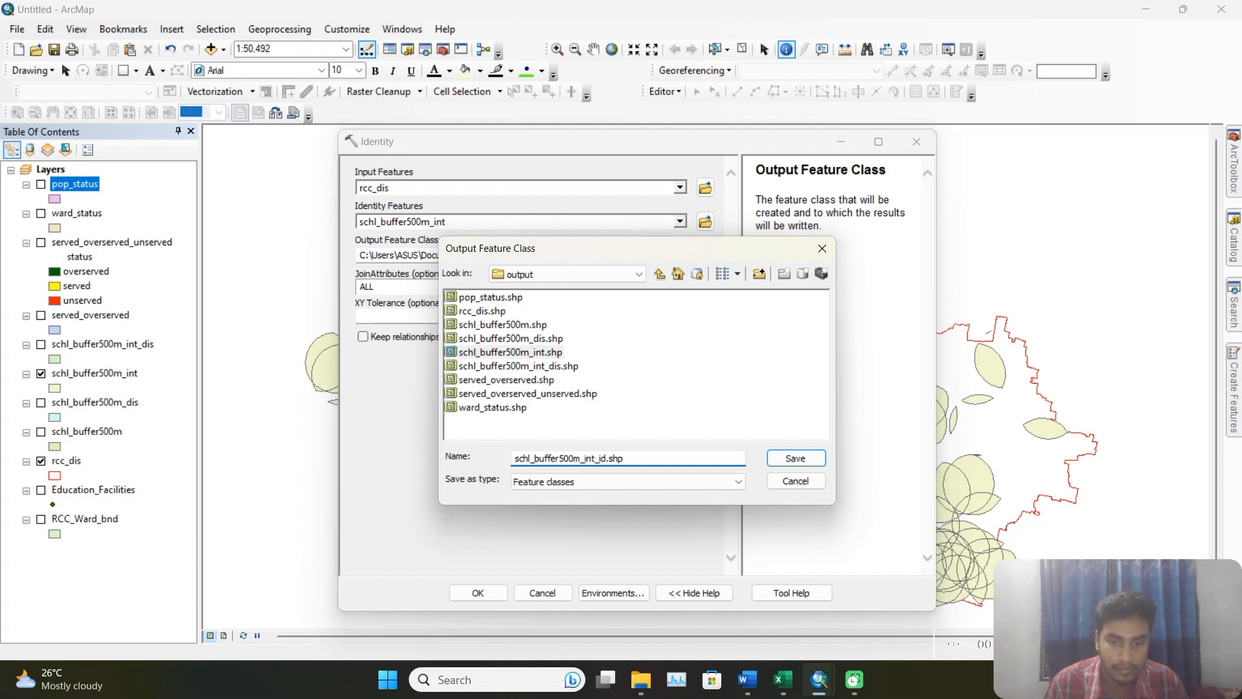
text(en)
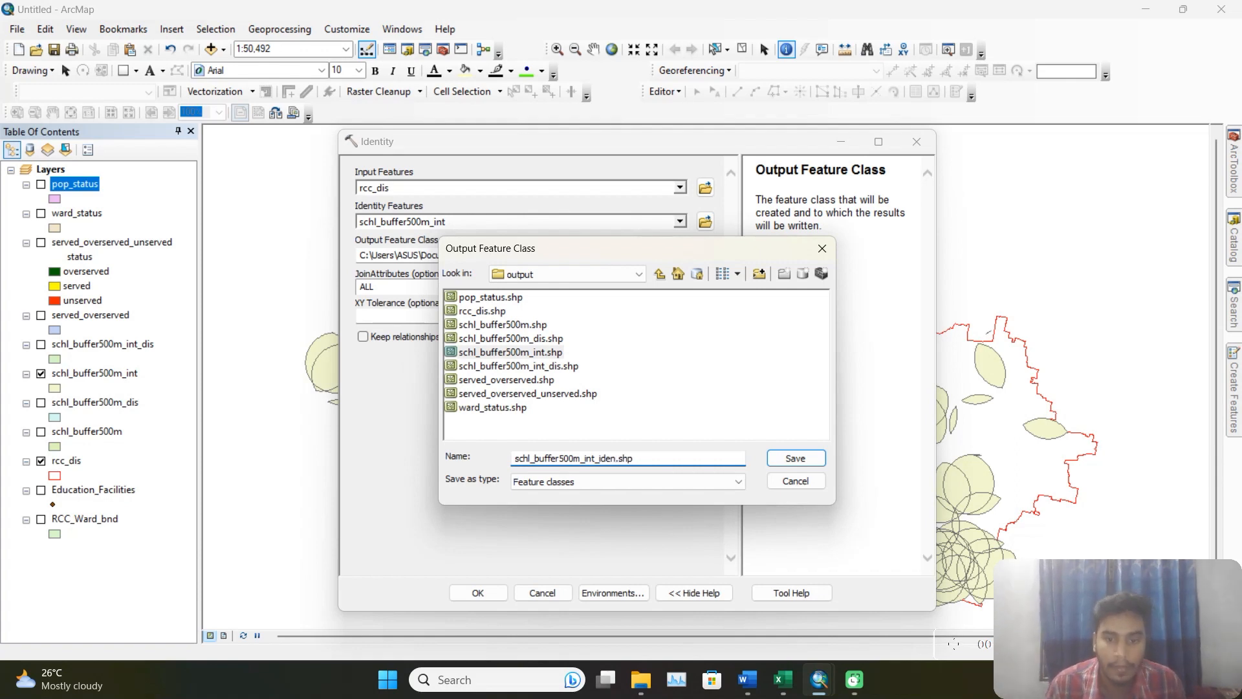
click(817, 458)
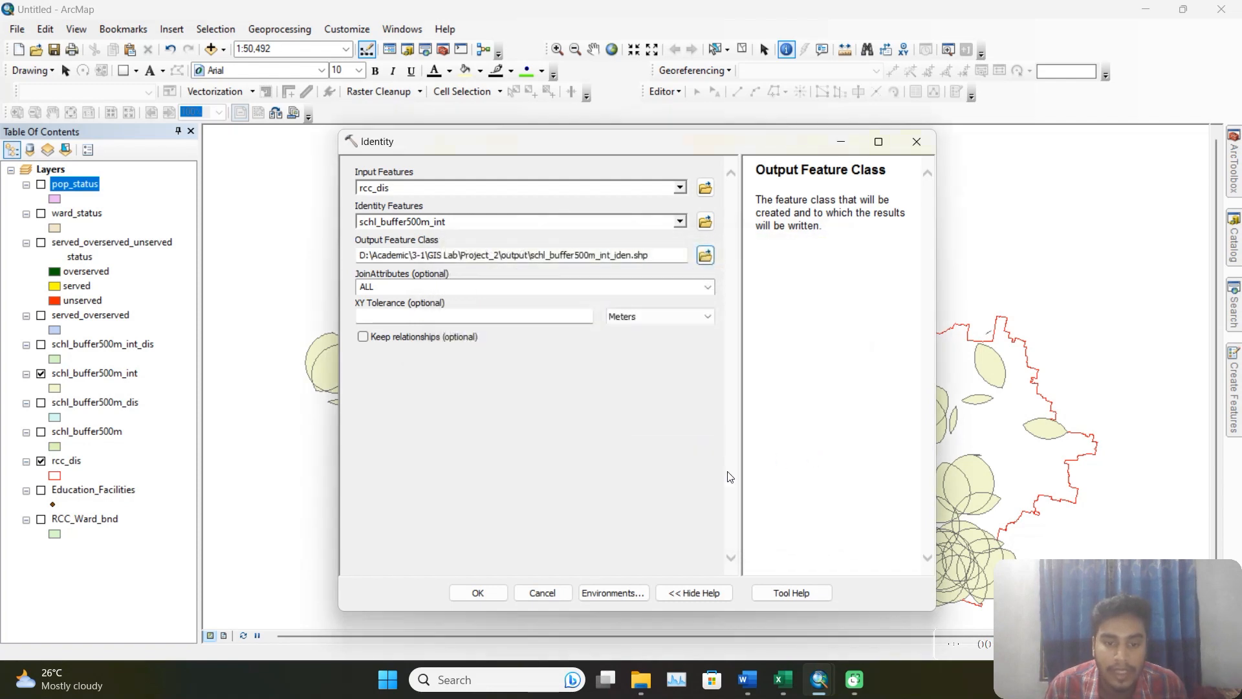
click(505, 596)
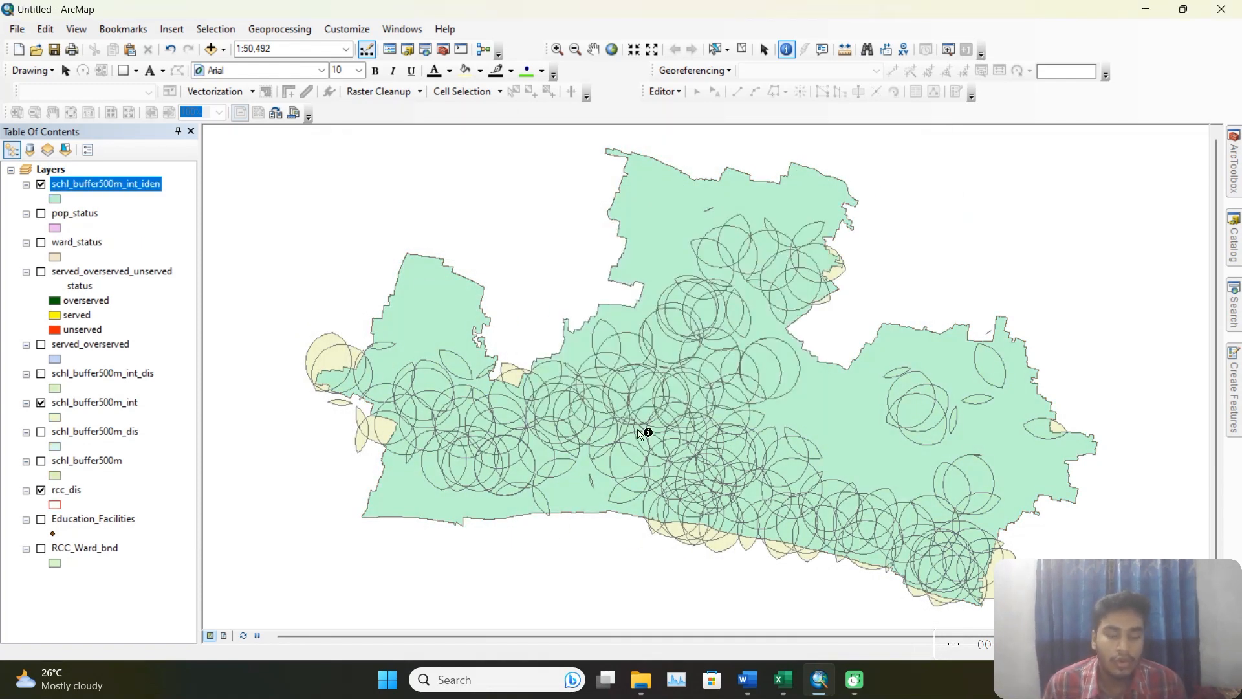
Hide the schl_buffer500m_int layer and open the schl_buffer500m_int_iden attribute table to view its last fields.
click(41, 403)
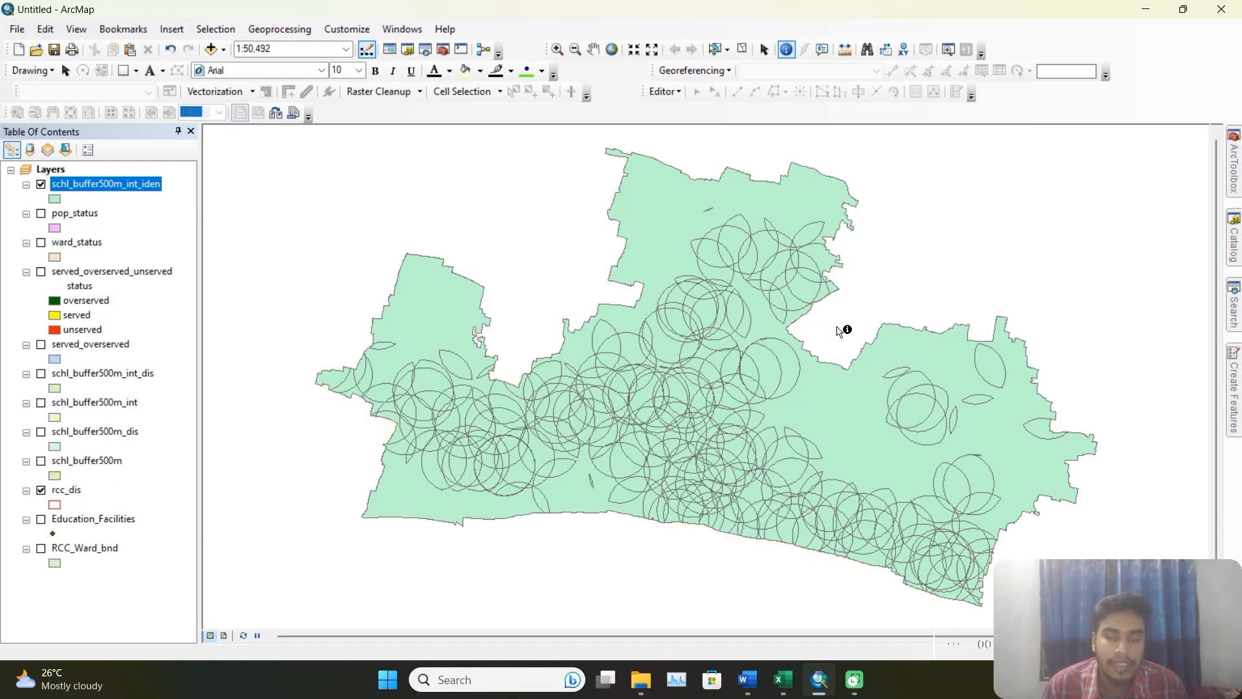
right_click(144, 188)
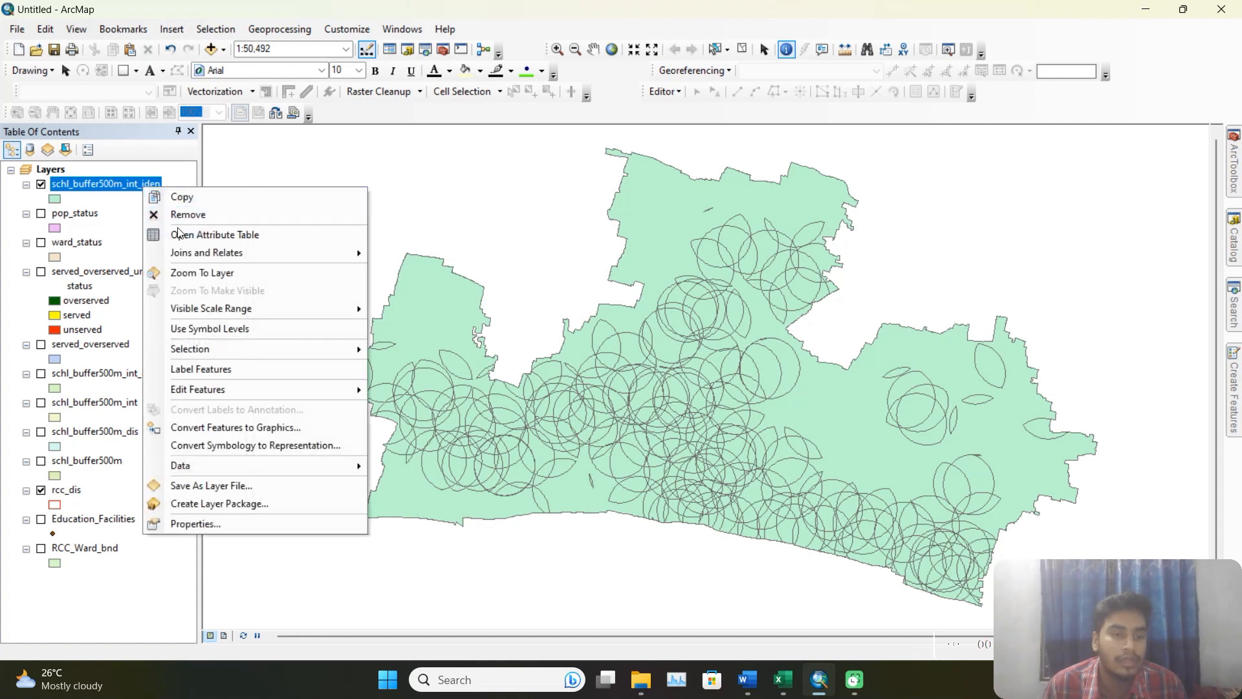
click(191, 237)
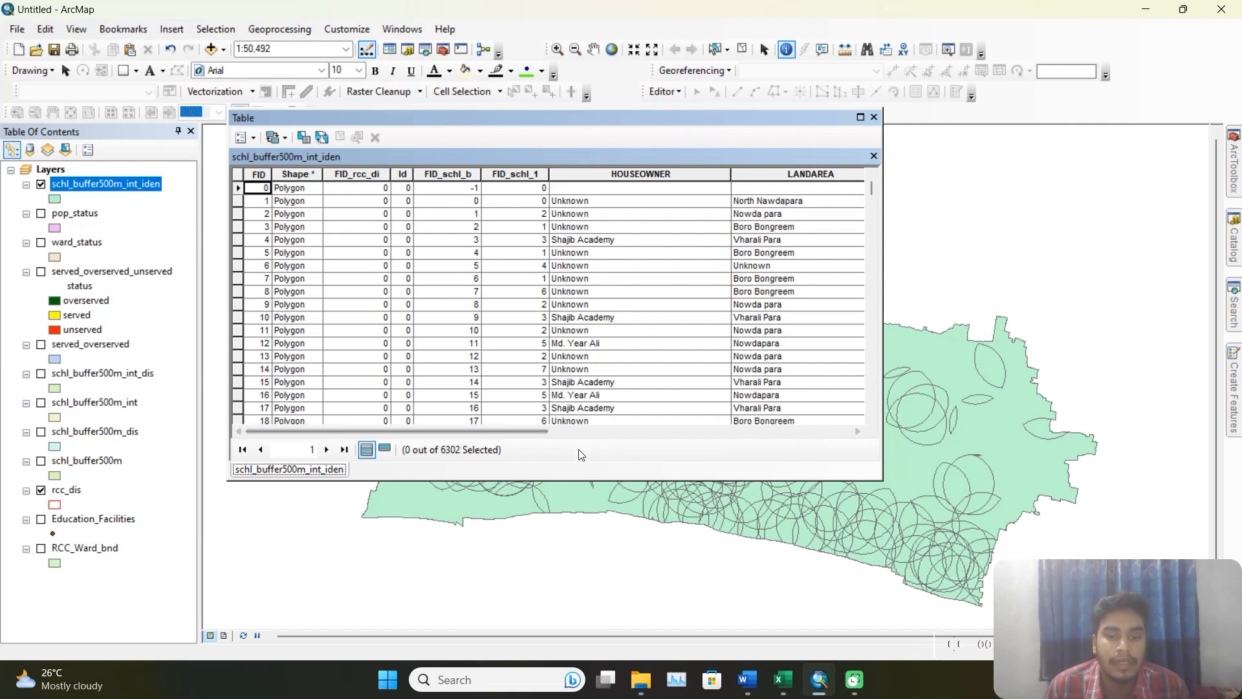
drag(537, 432, 851, 443)
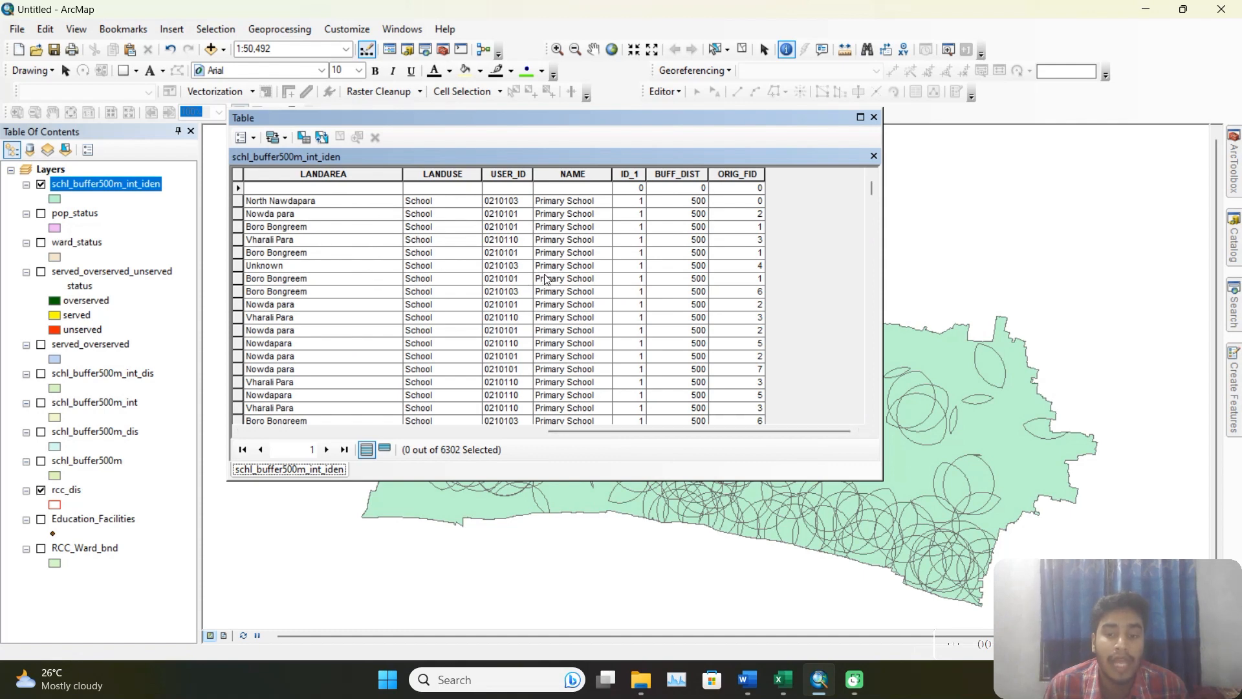
Add a Short Integer field named area to the schl_buffer500m_int_iden attribute table.
click(253, 137)
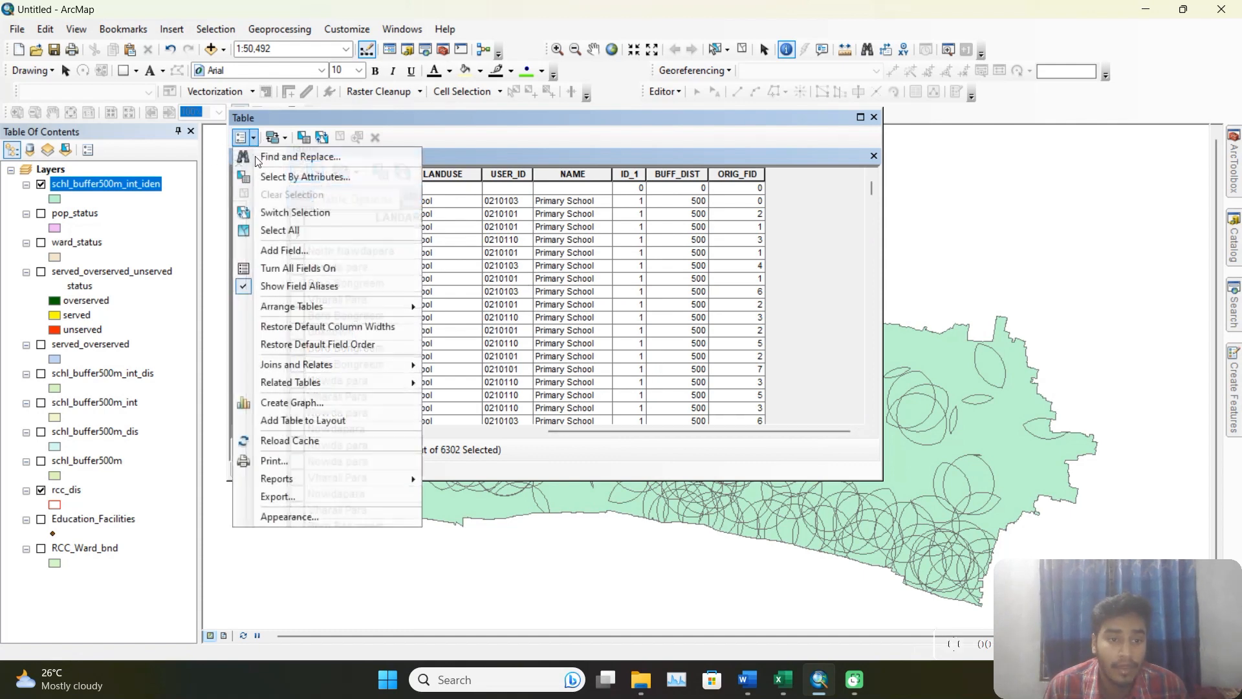
click(286, 247)
text(area)
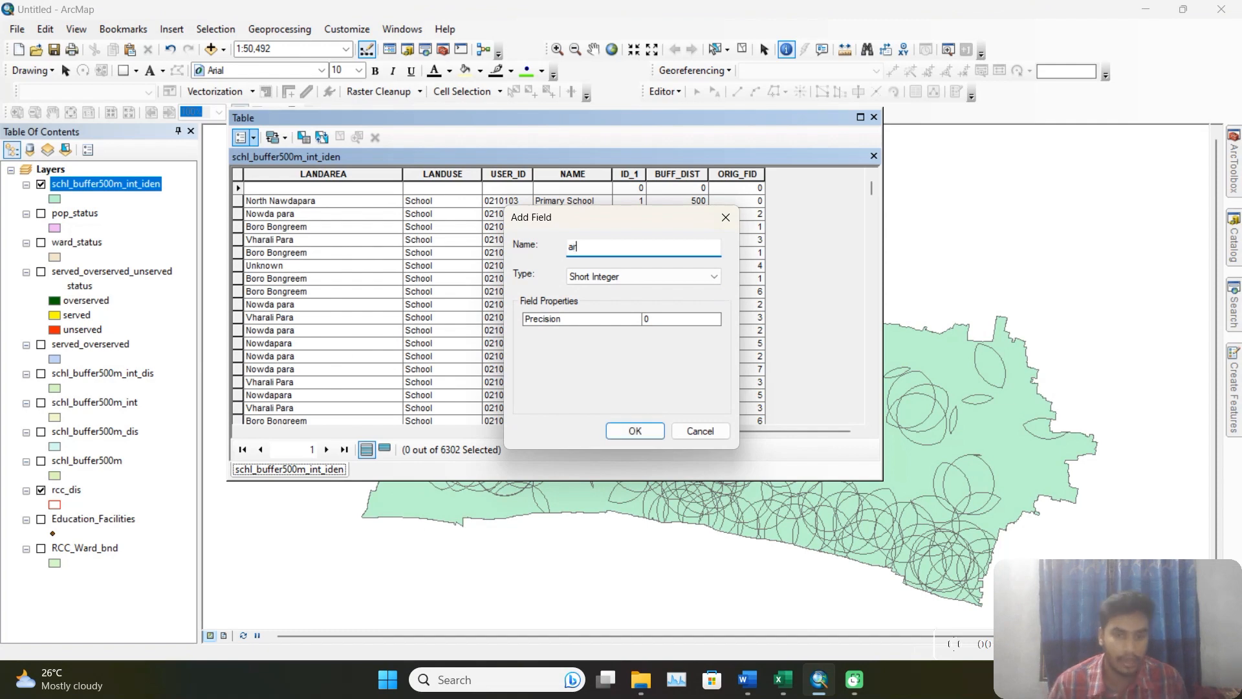
click(644, 432)
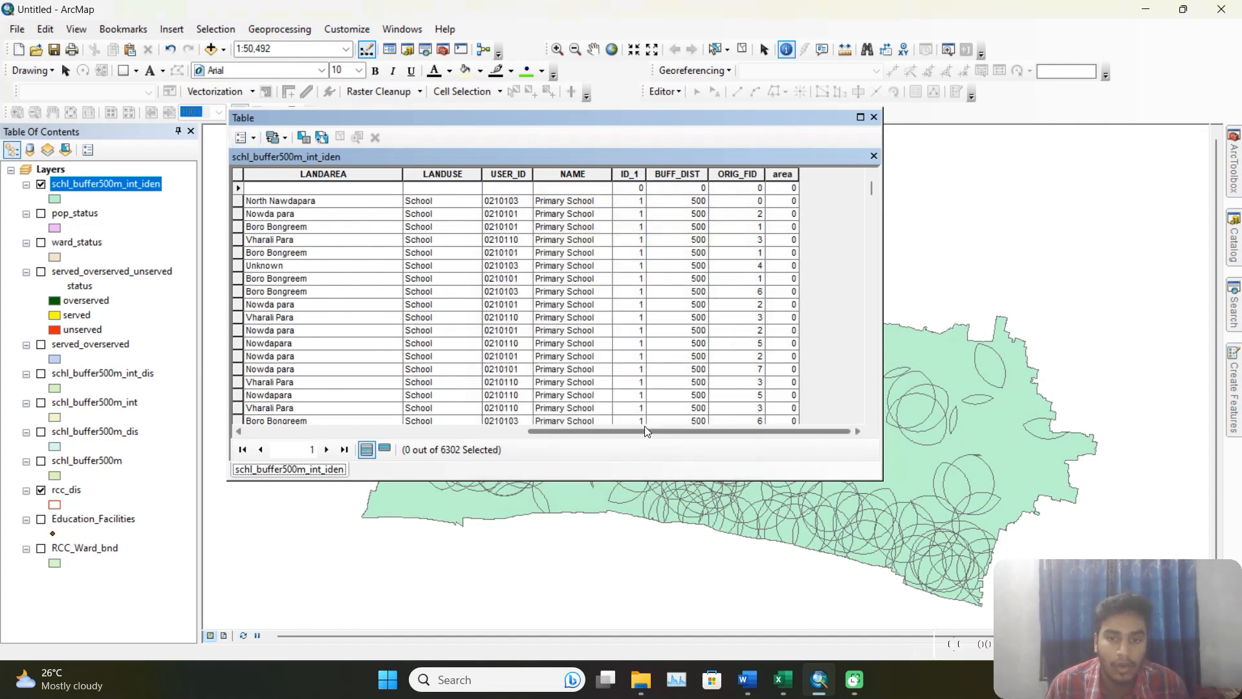
Calculate the area field's geometry in square meters using the data source's coordinate system, continuing past rows that cannot be updated.
click(785, 175)
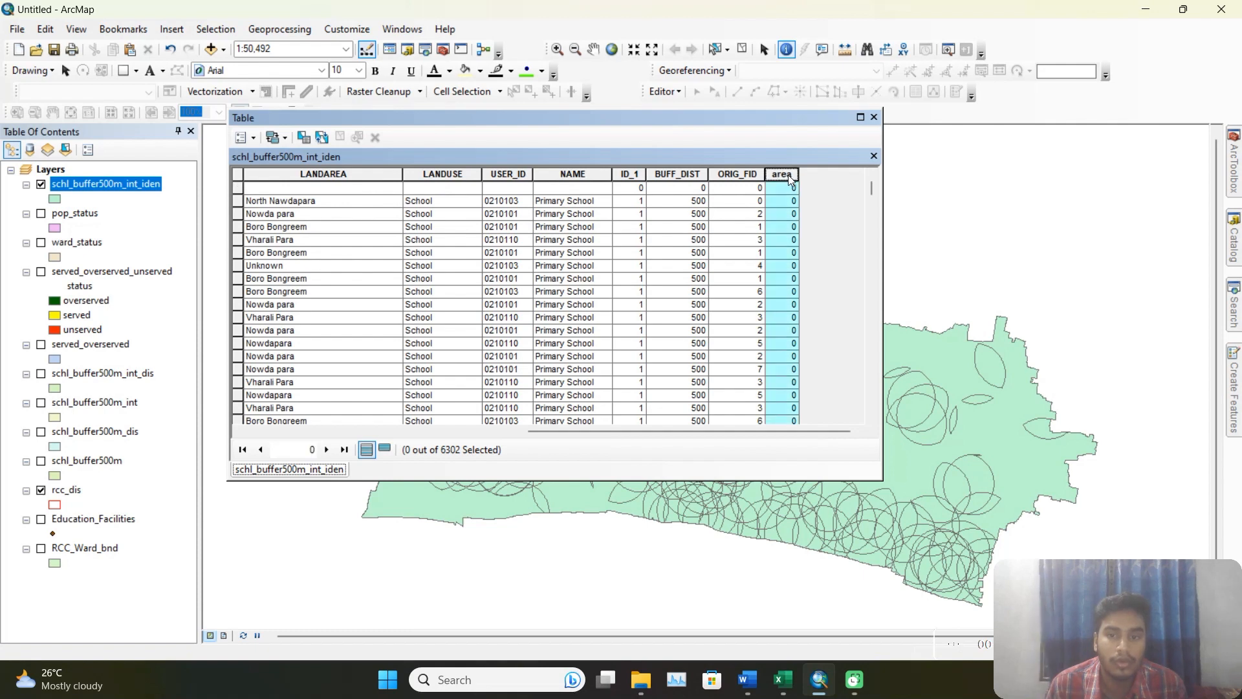
right_click(788, 174)
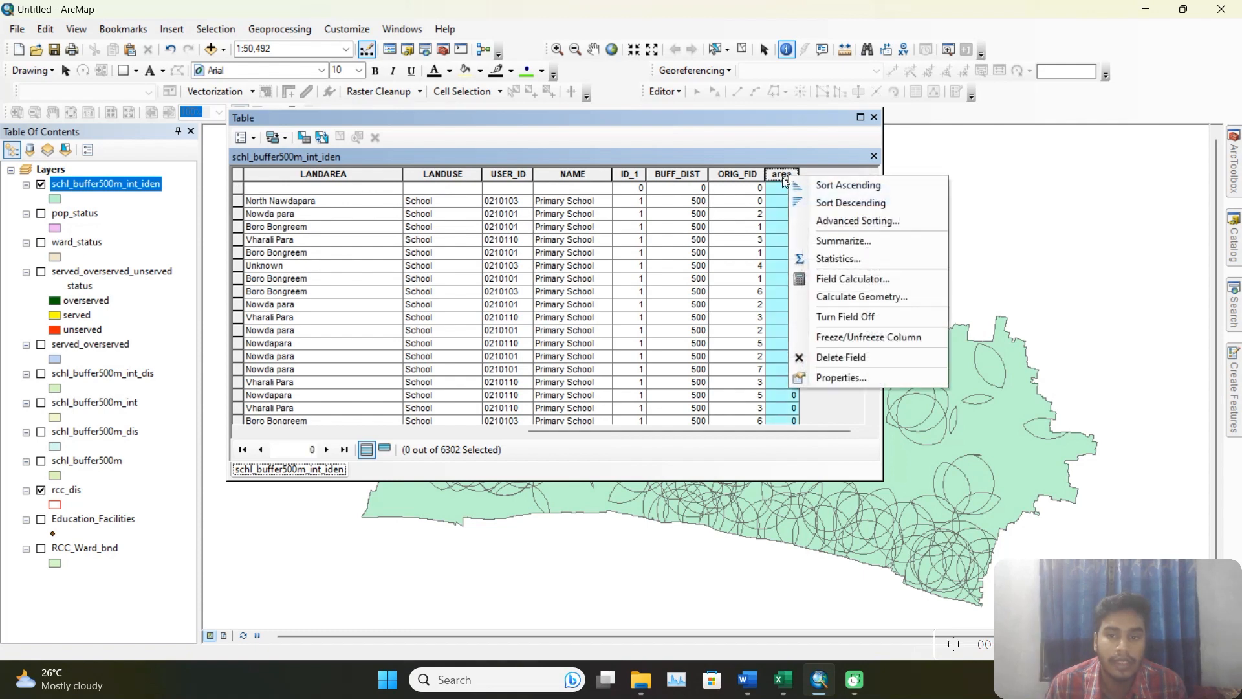
click(886, 296)
click(585, 368)
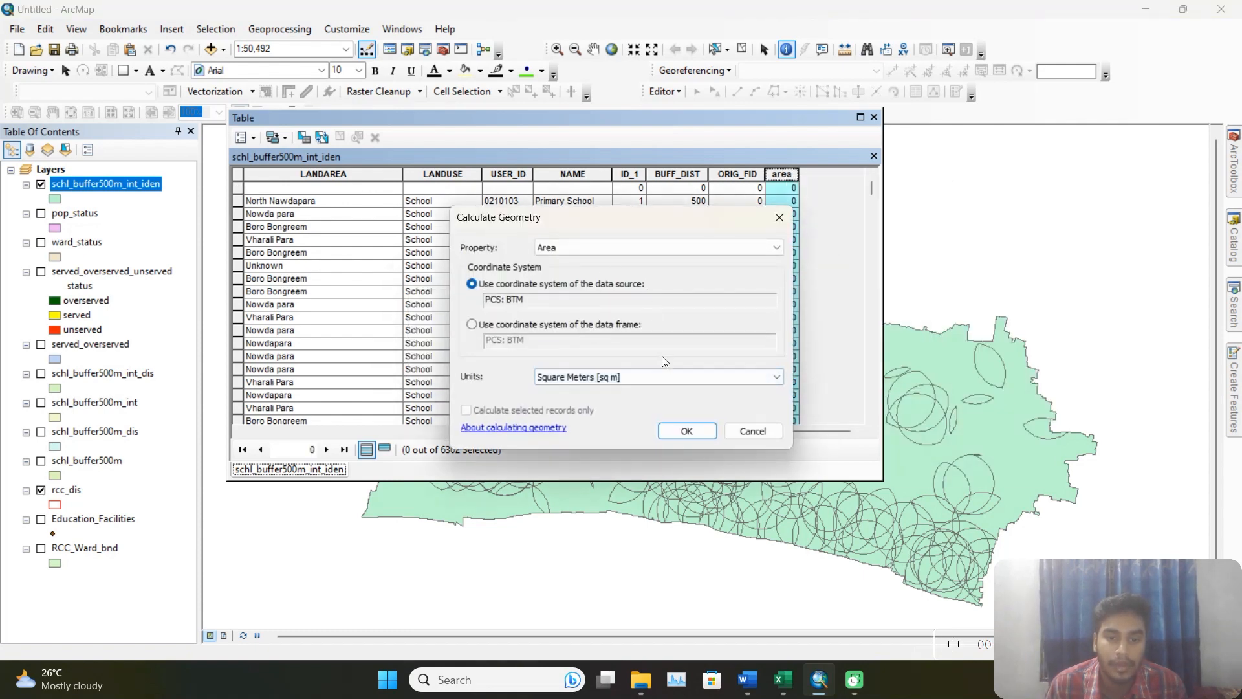
click(621, 375)
click(603, 455)
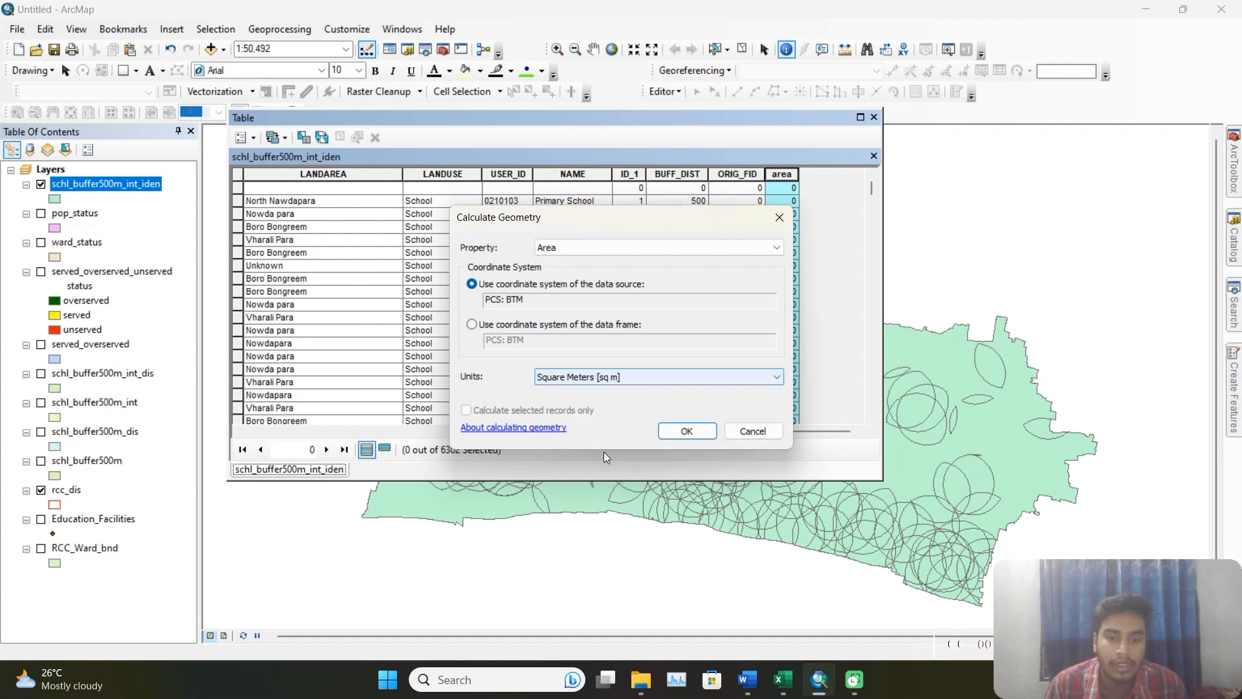
click(696, 427)
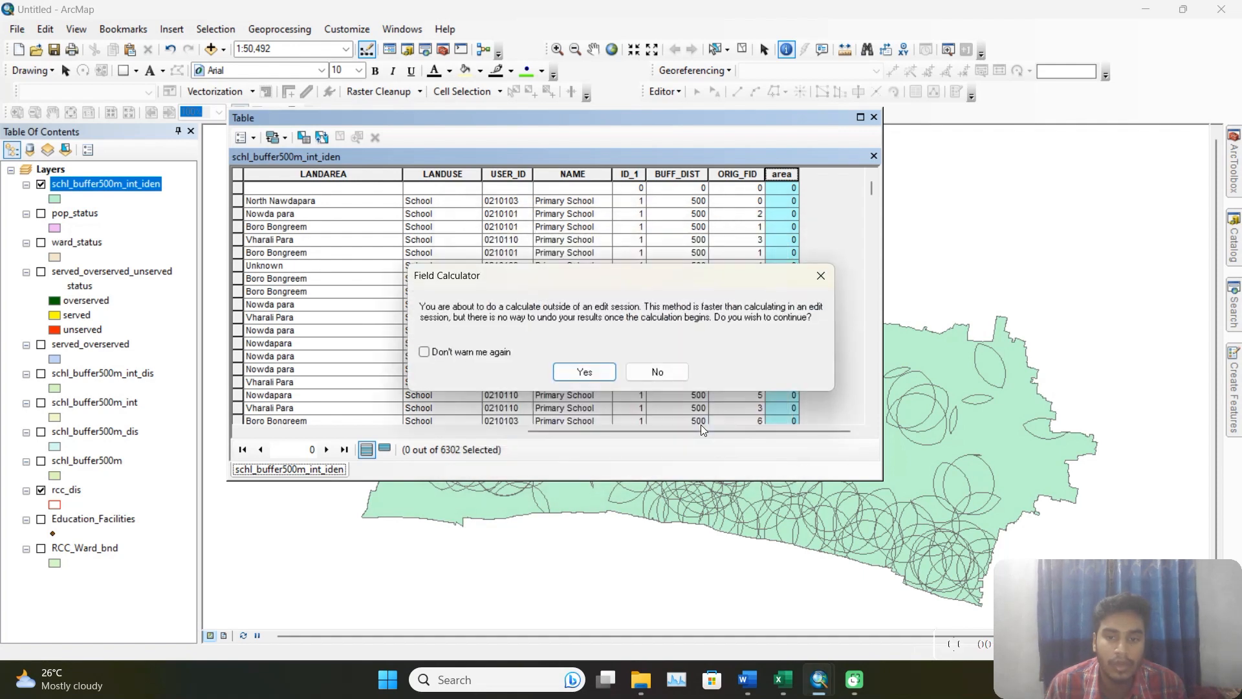
click(595, 374)
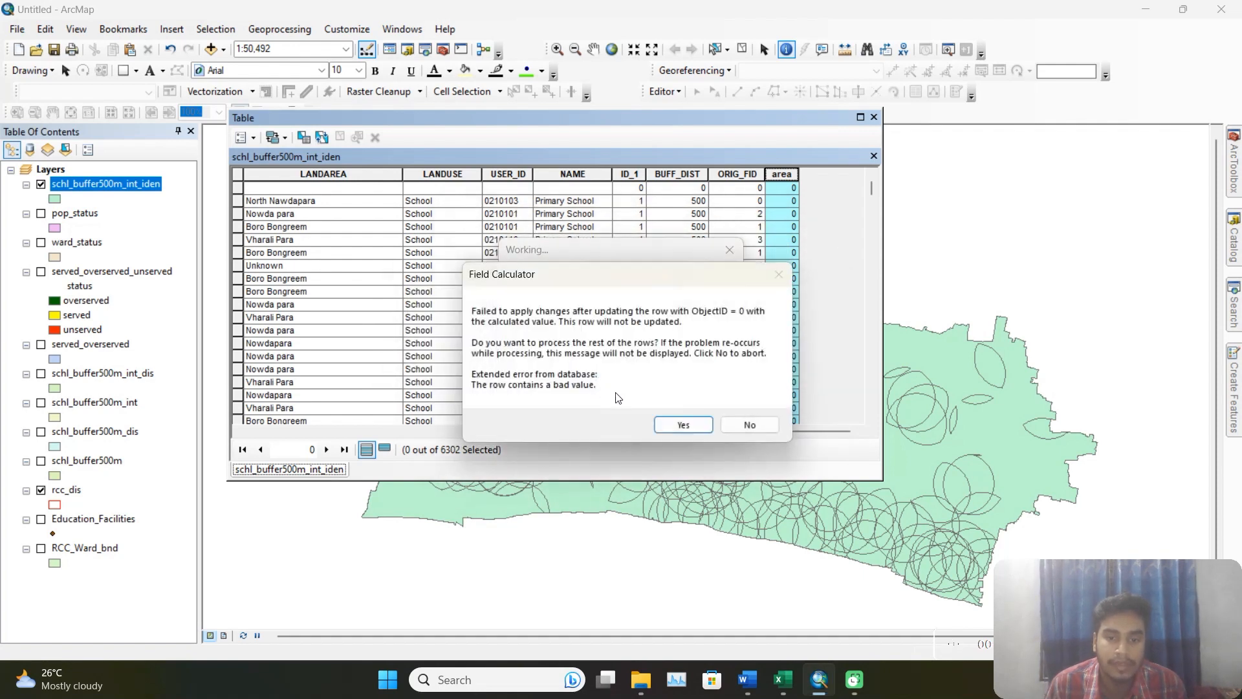
click(678, 426)
click(744, 396)
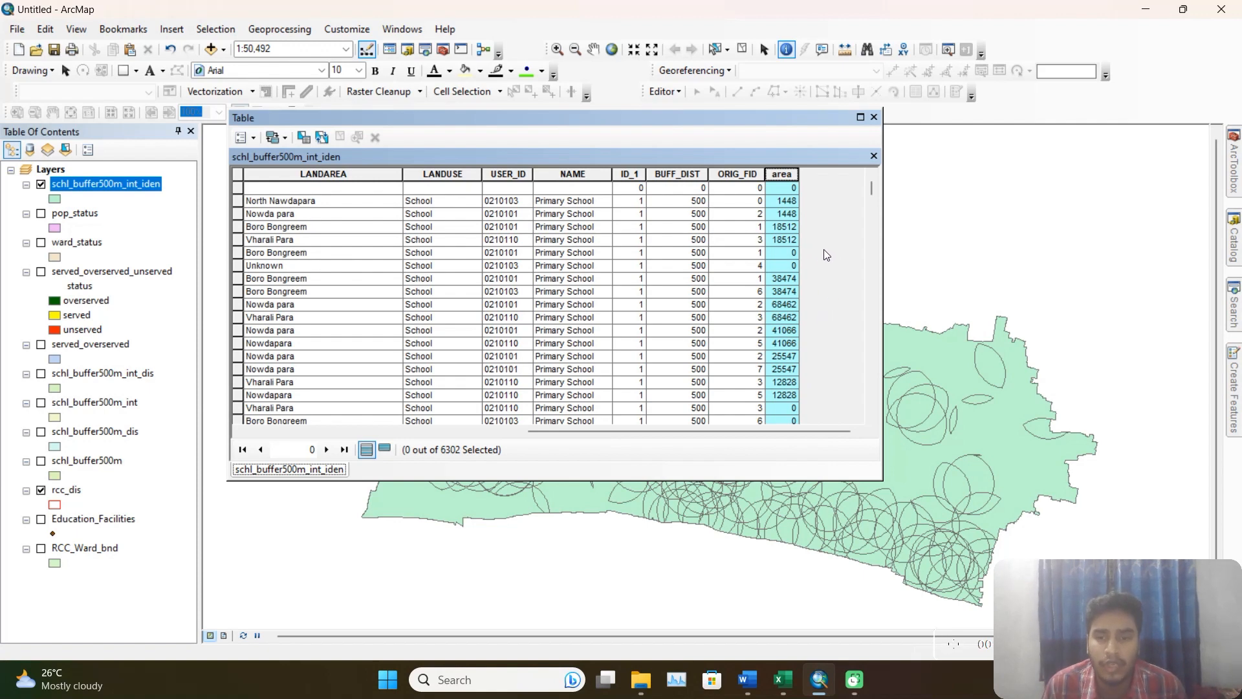
Examine the calculated area values of the overlapping school buffer records for repeated and zero values.
click(784, 242)
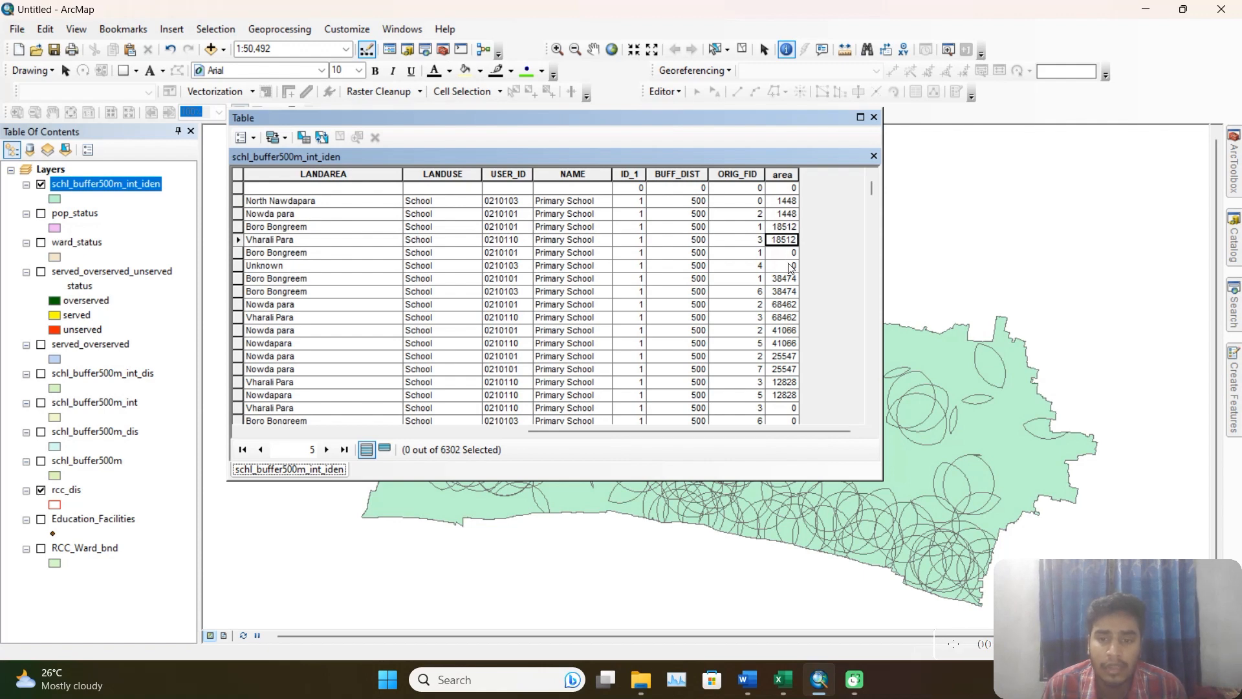
scroll(790, 266, down, 15)
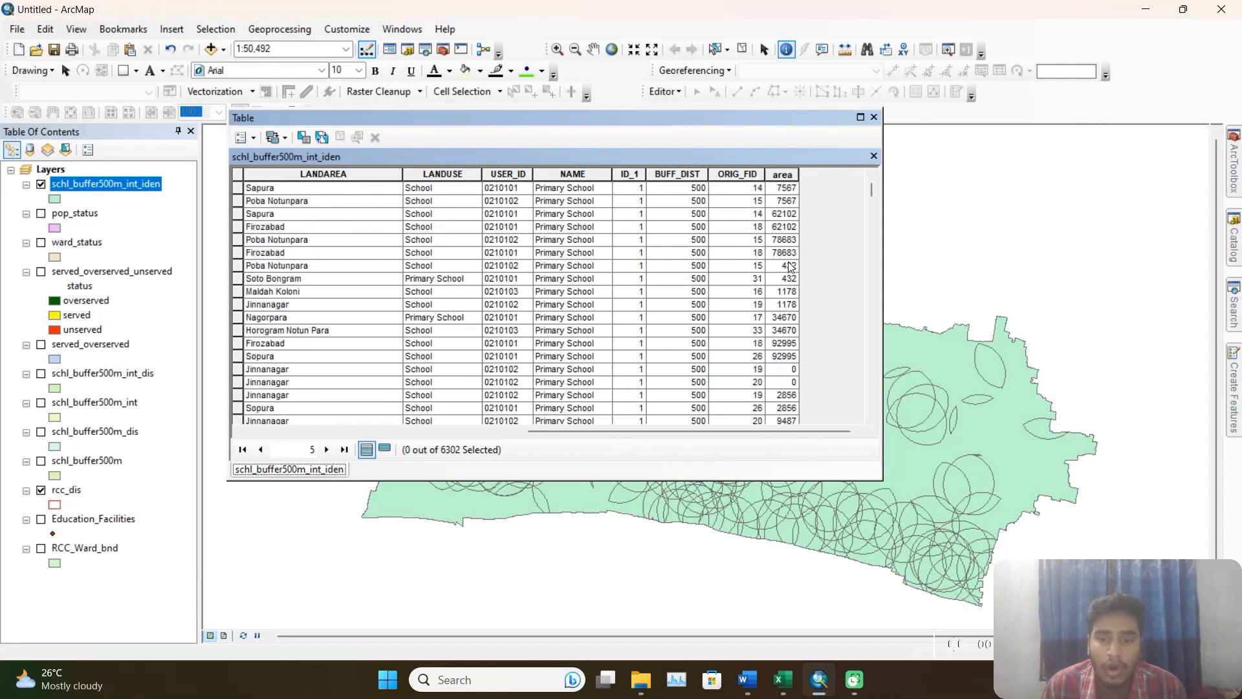
scroll(789, 304, down, 10)
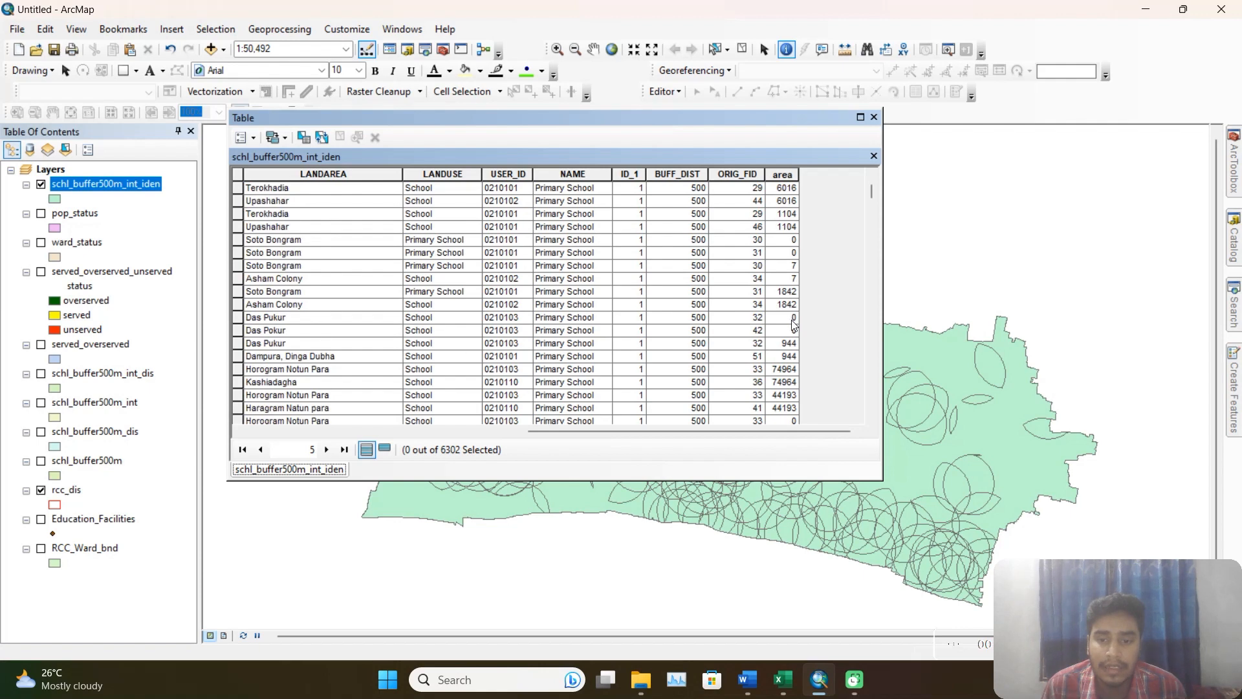
scroll(795, 277, down, 10)
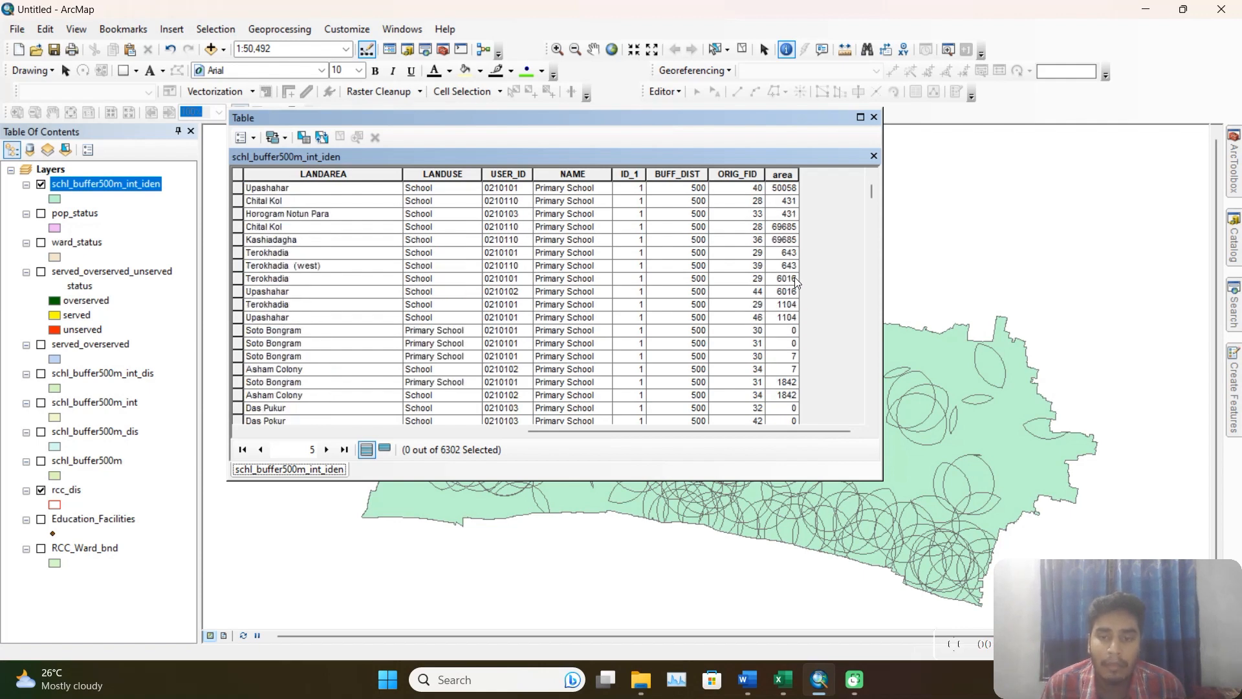
scroll(794, 277, down, 6)
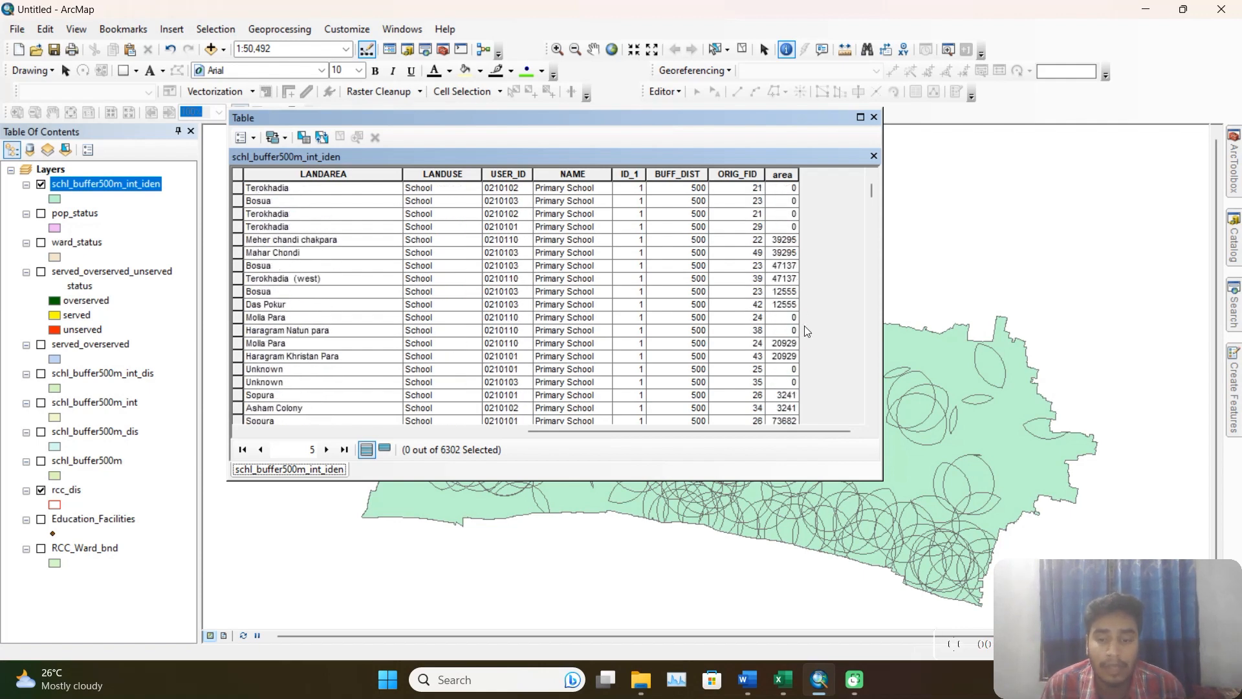
scroll(806, 285, down, 5)
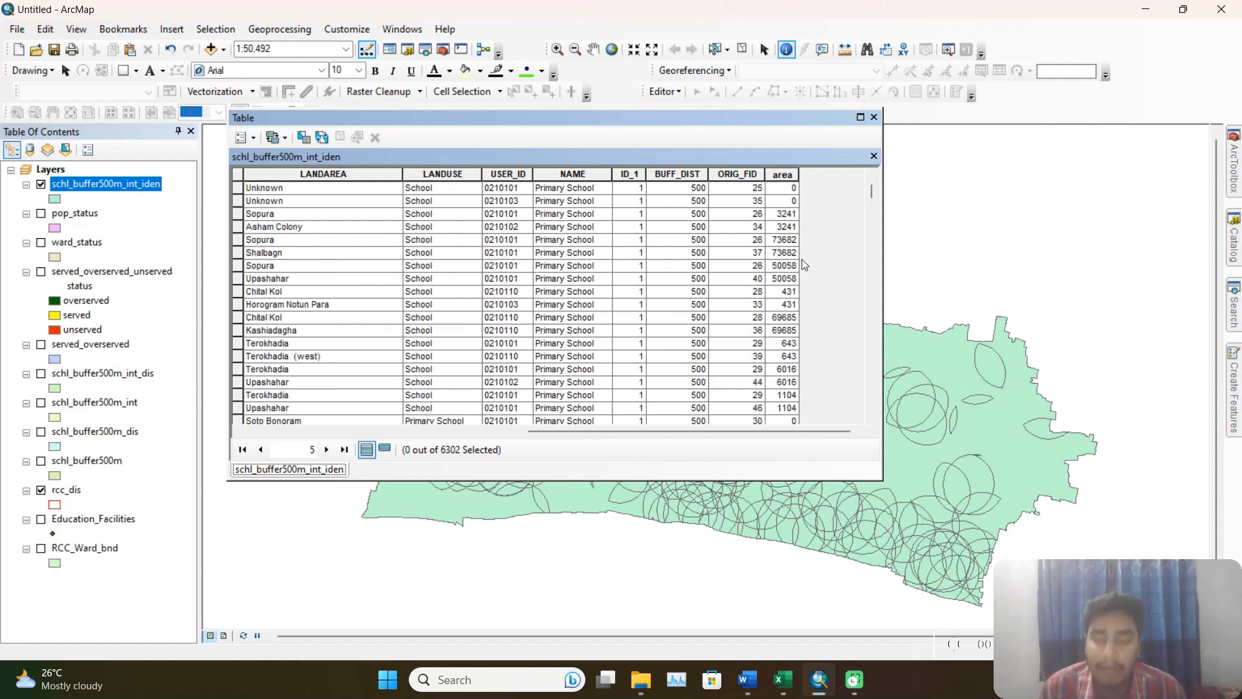
scroll(791, 212, down, 15)
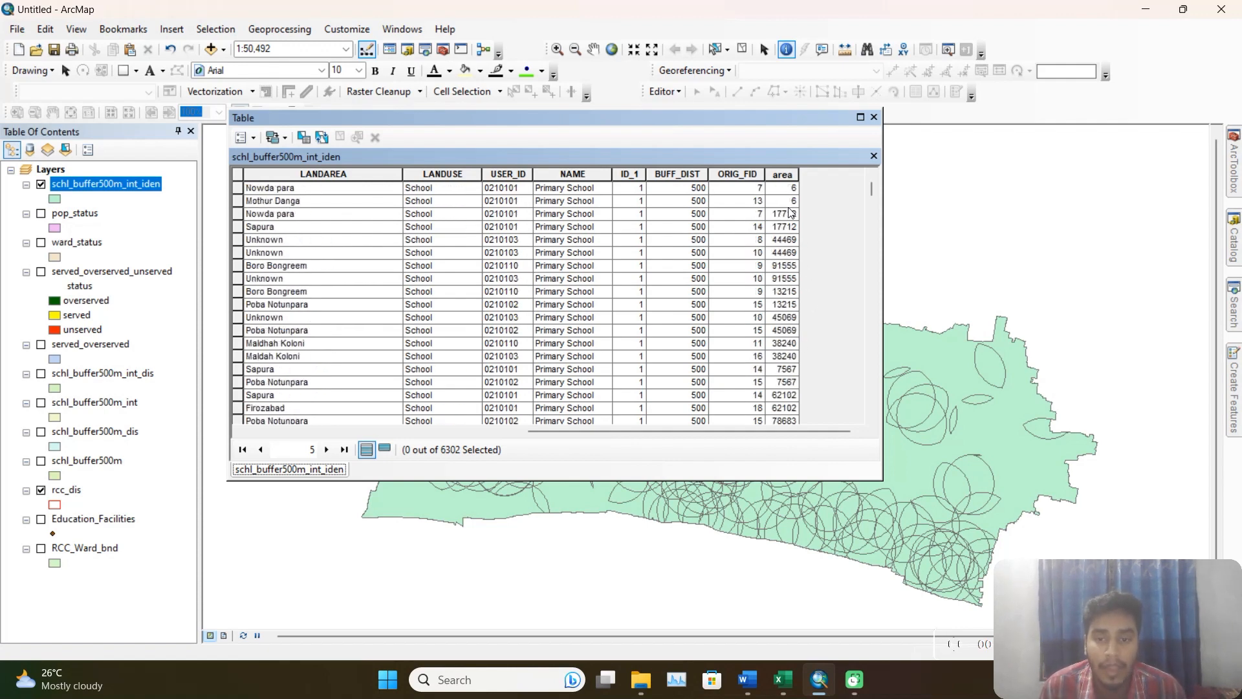
scroll(786, 214, up, 15)
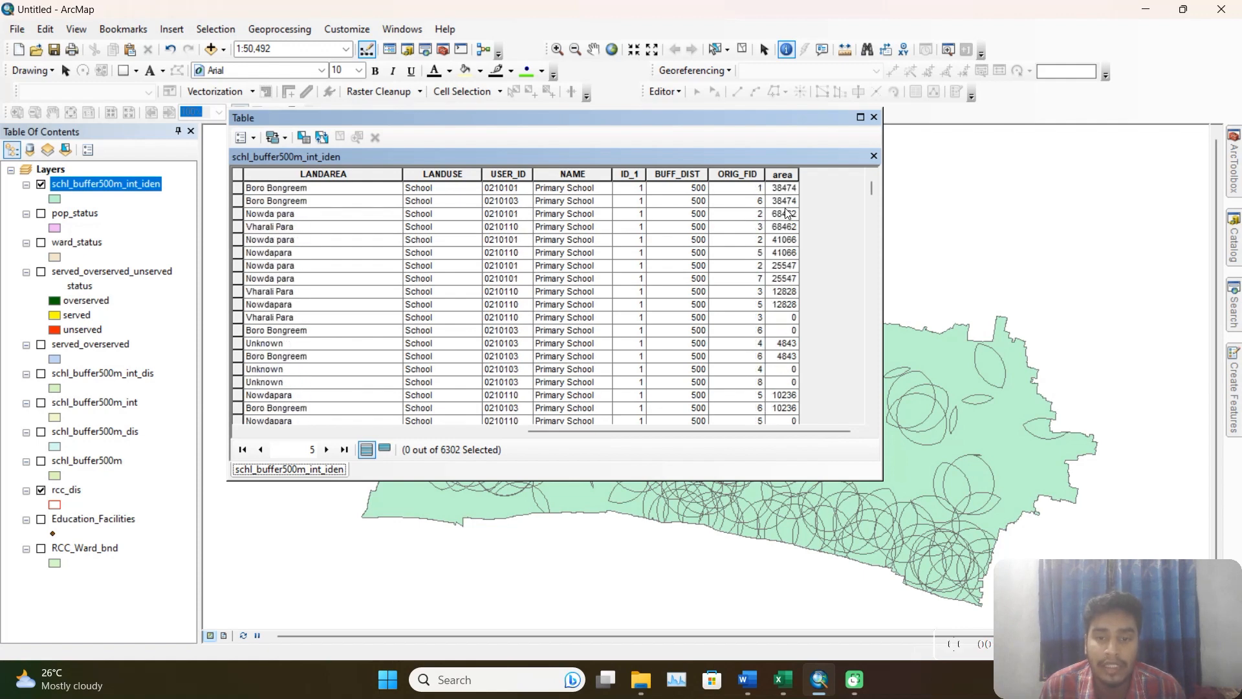
Select the record with FID 0 in the schl_buffer500m_int_iden table.
click(782, 240)
drag(685, 437, 408, 439)
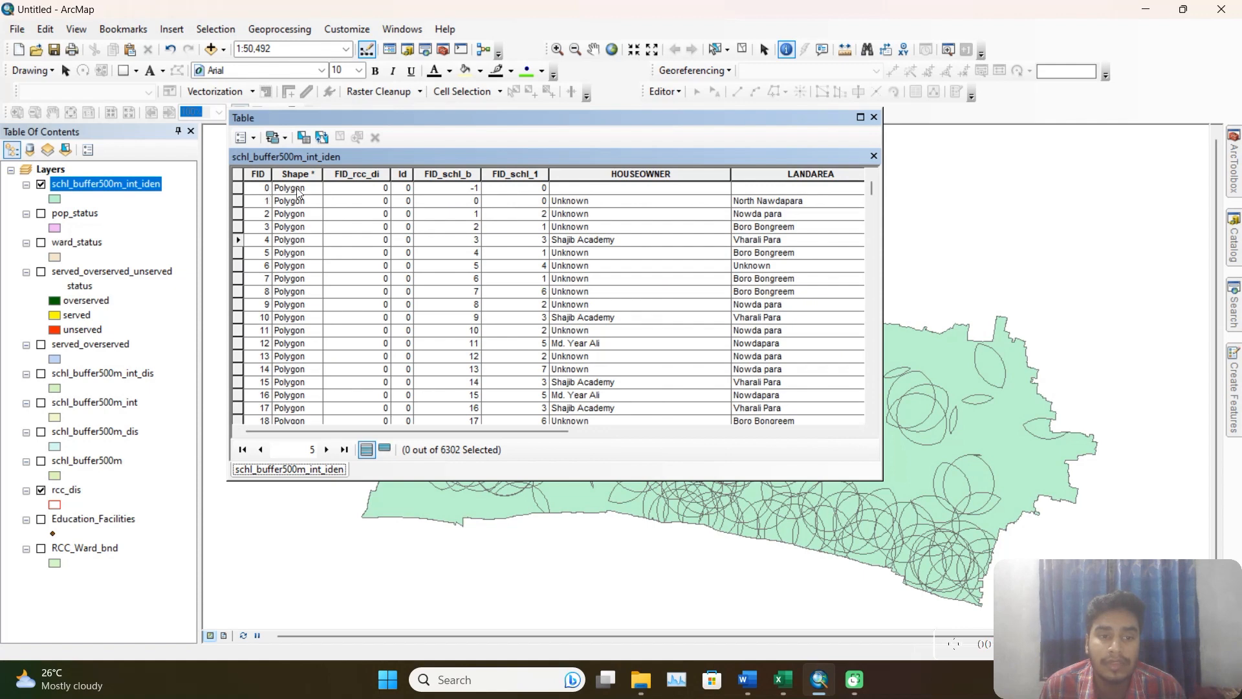
click(238, 187)
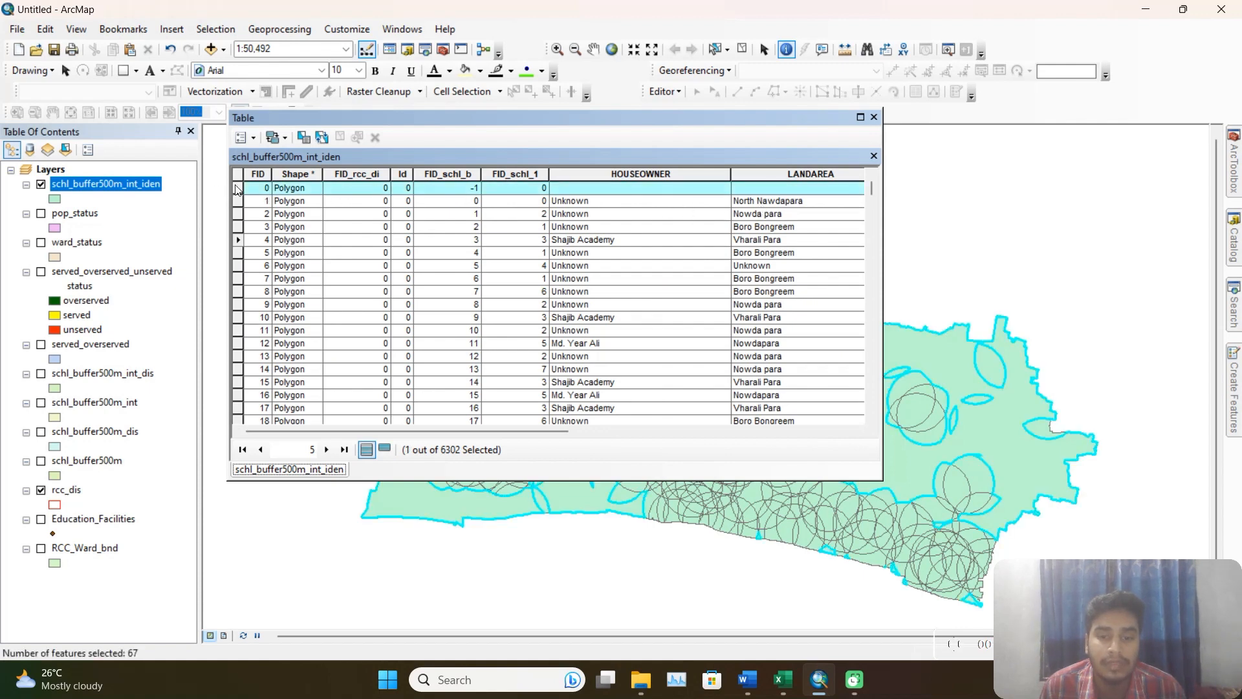
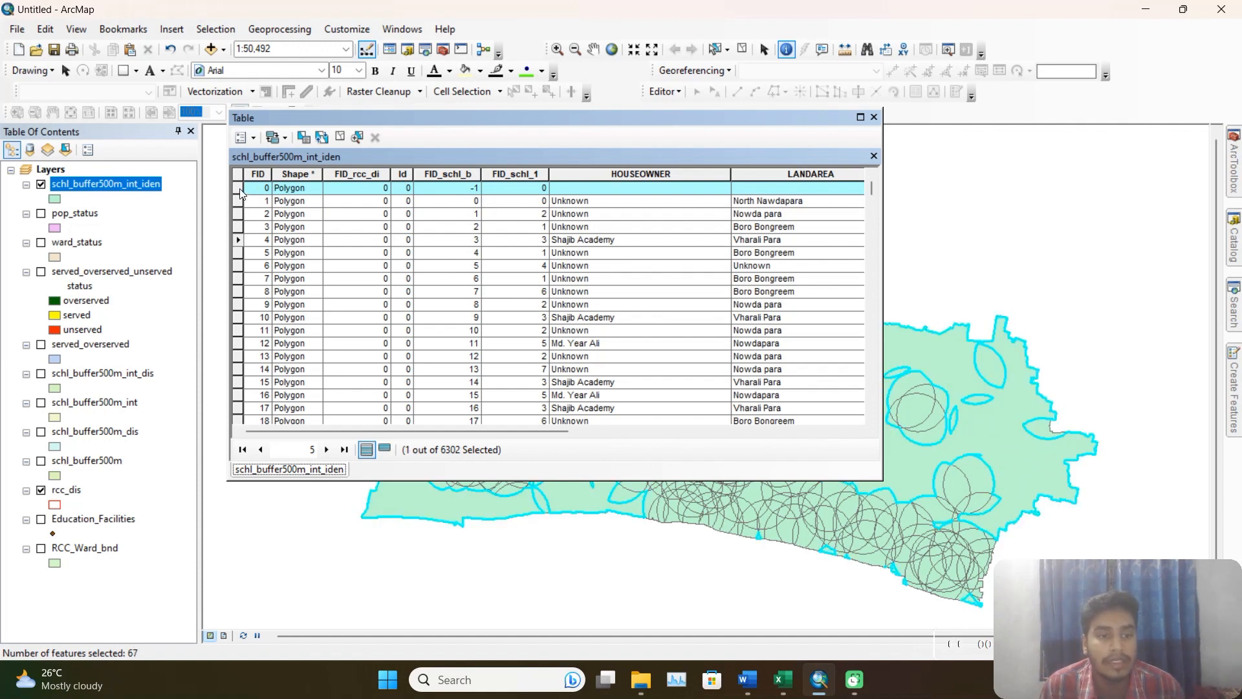
Clear the selected record, close the table, and start a definition query on schl_buffer500m_int_iden with "FID" <>0.
click(340, 136)
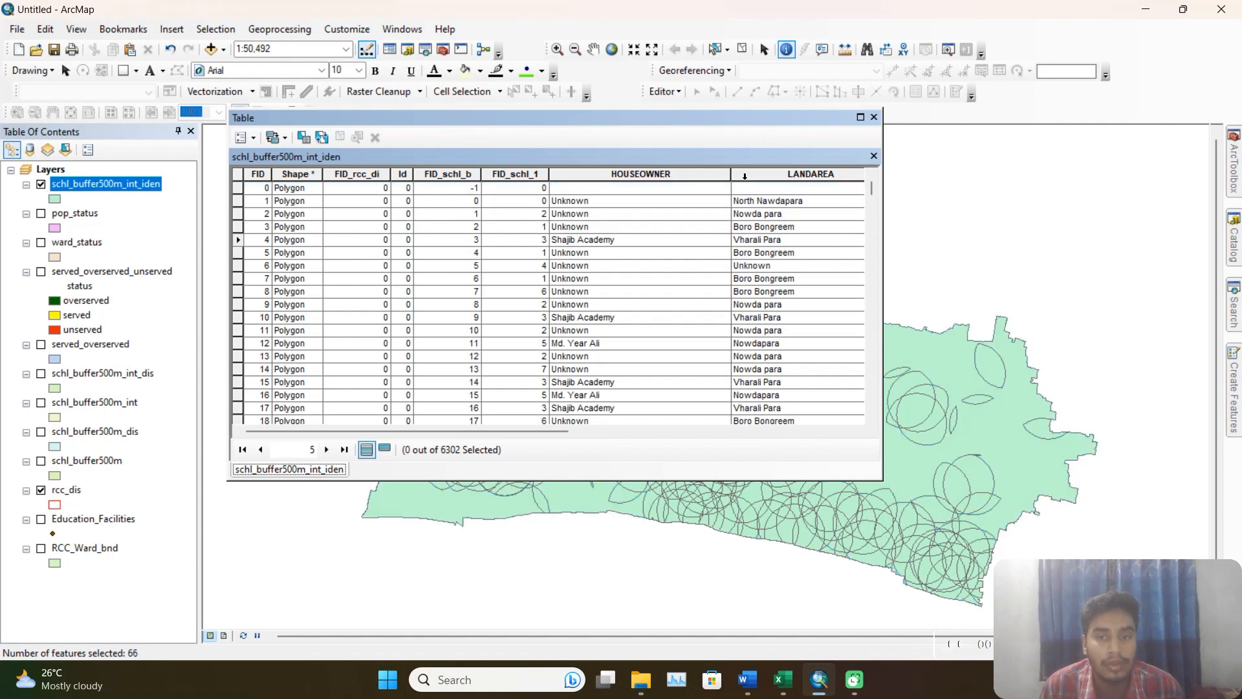
click(873, 117)
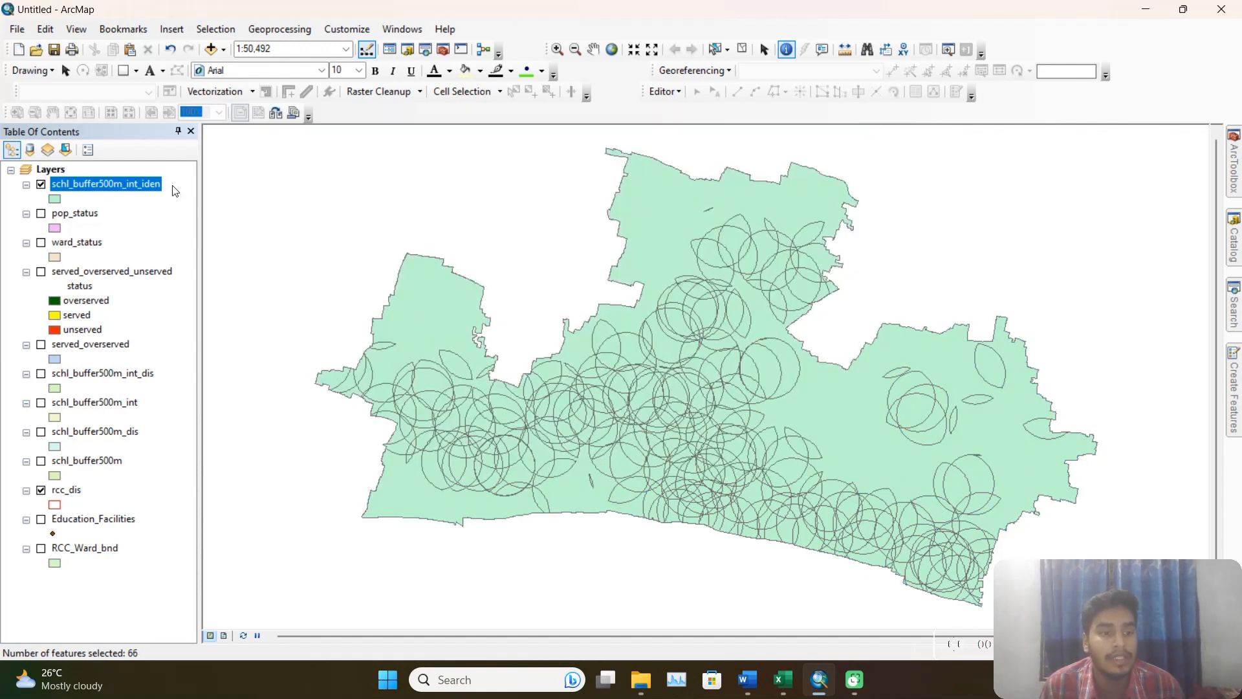
right_click(132, 185)
click(210, 522)
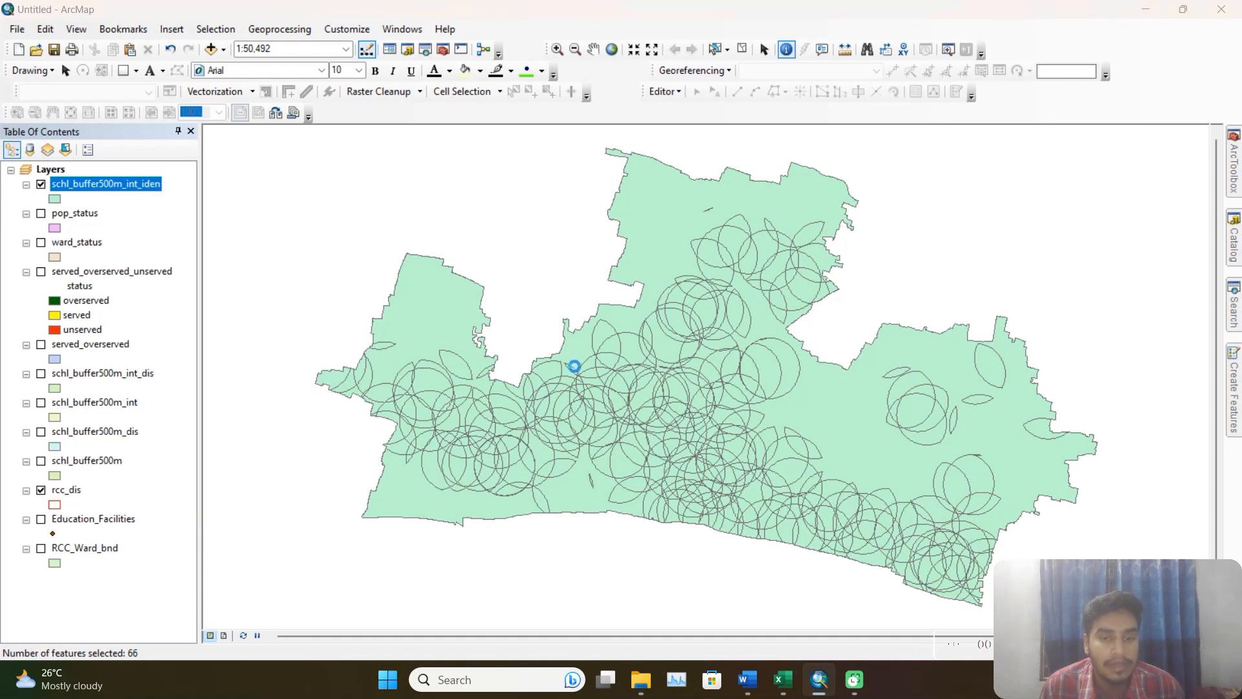
click(637, 142)
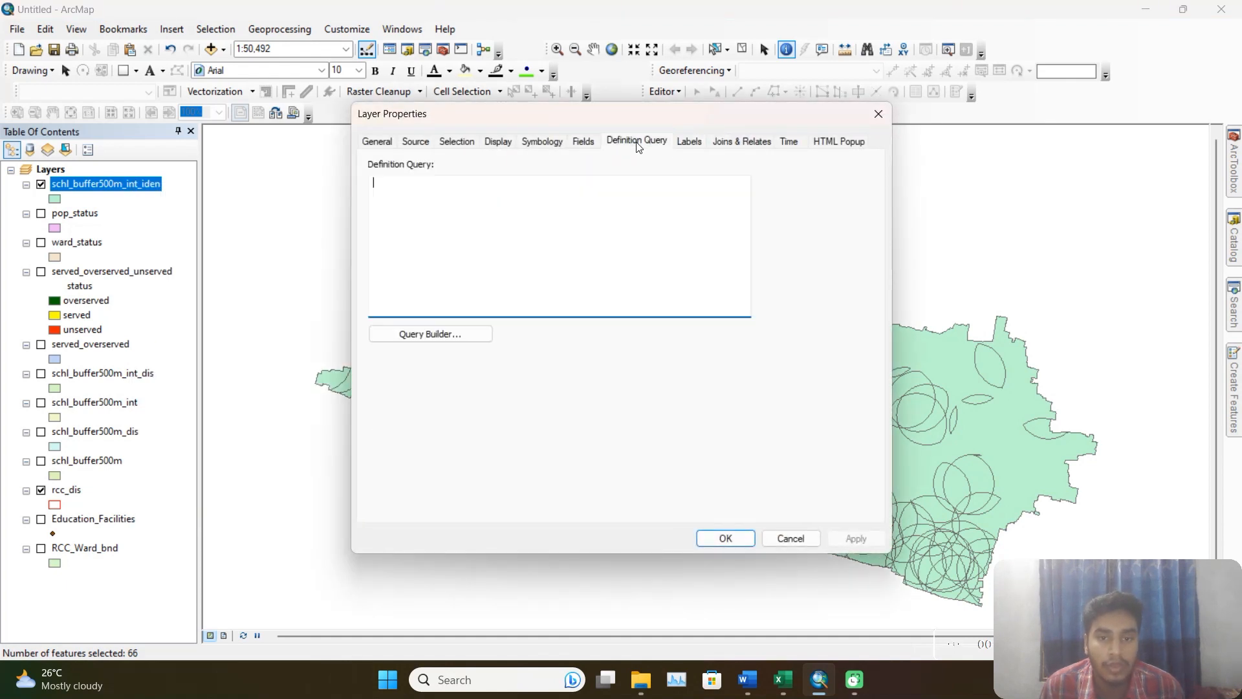
click(431, 334)
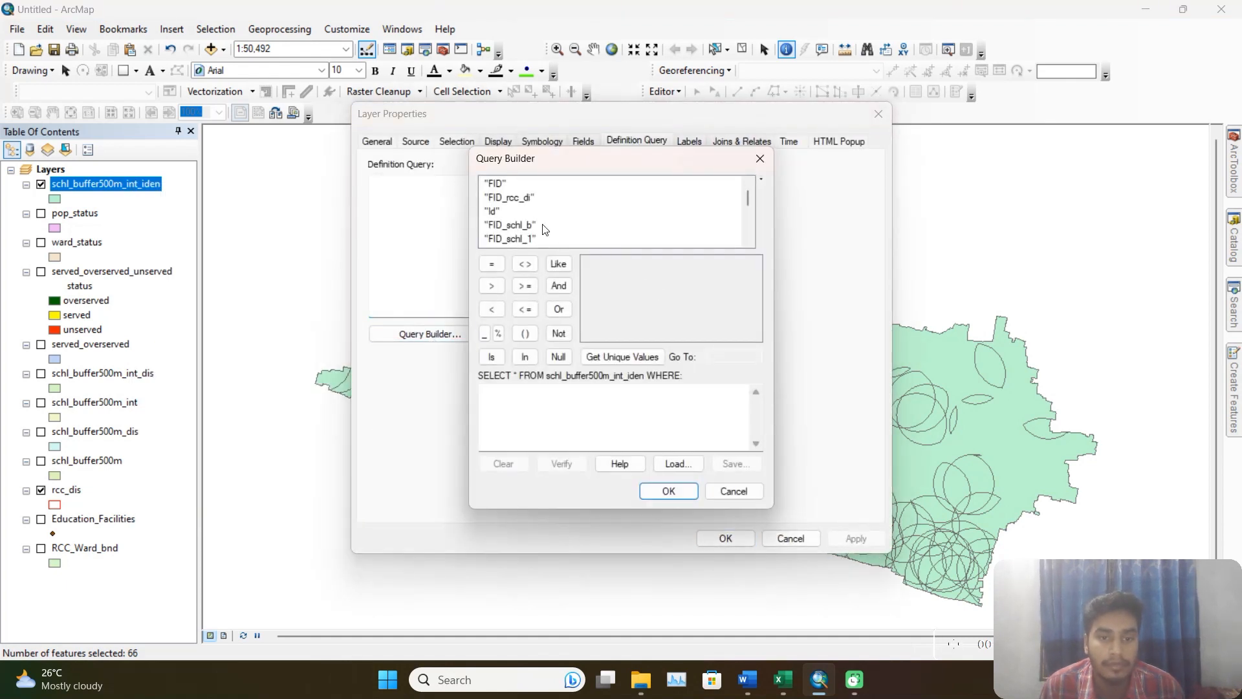
double_click(498, 183)
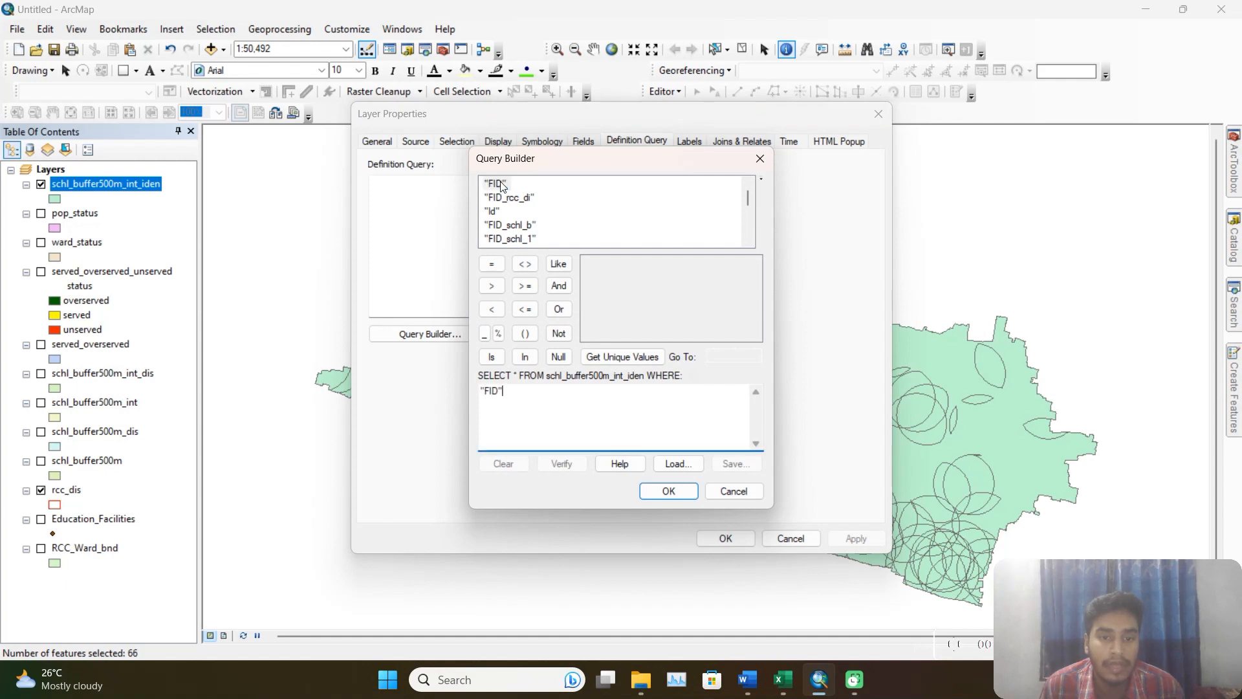
click(529, 266)
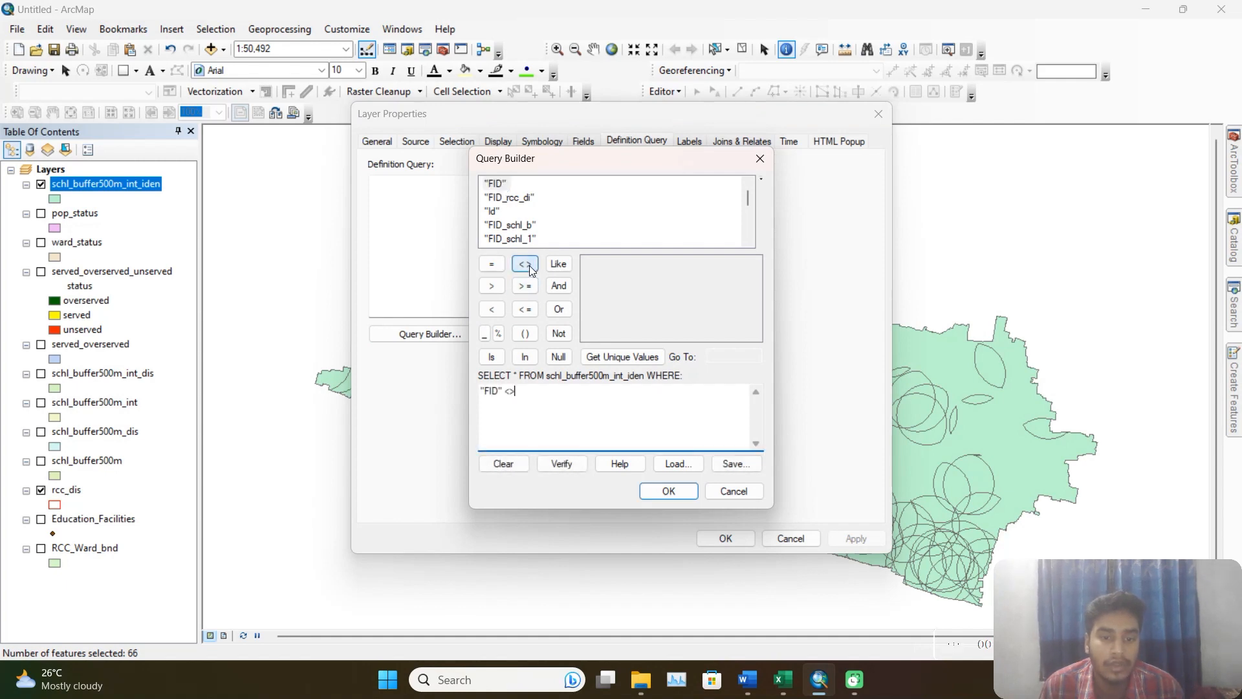
click(628, 429)
text(0)
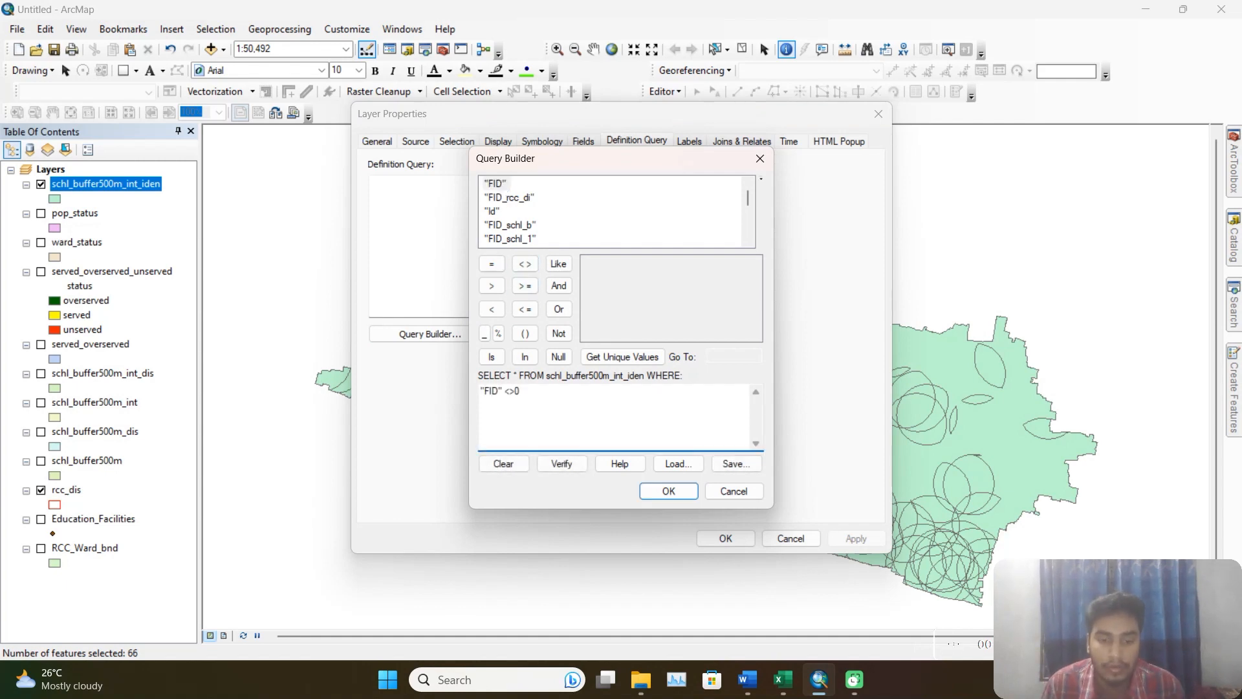
Extend the definition query with AND "area" >9 and apply it to the layer.
click(554, 288)
scroll(512, 208, down, 5)
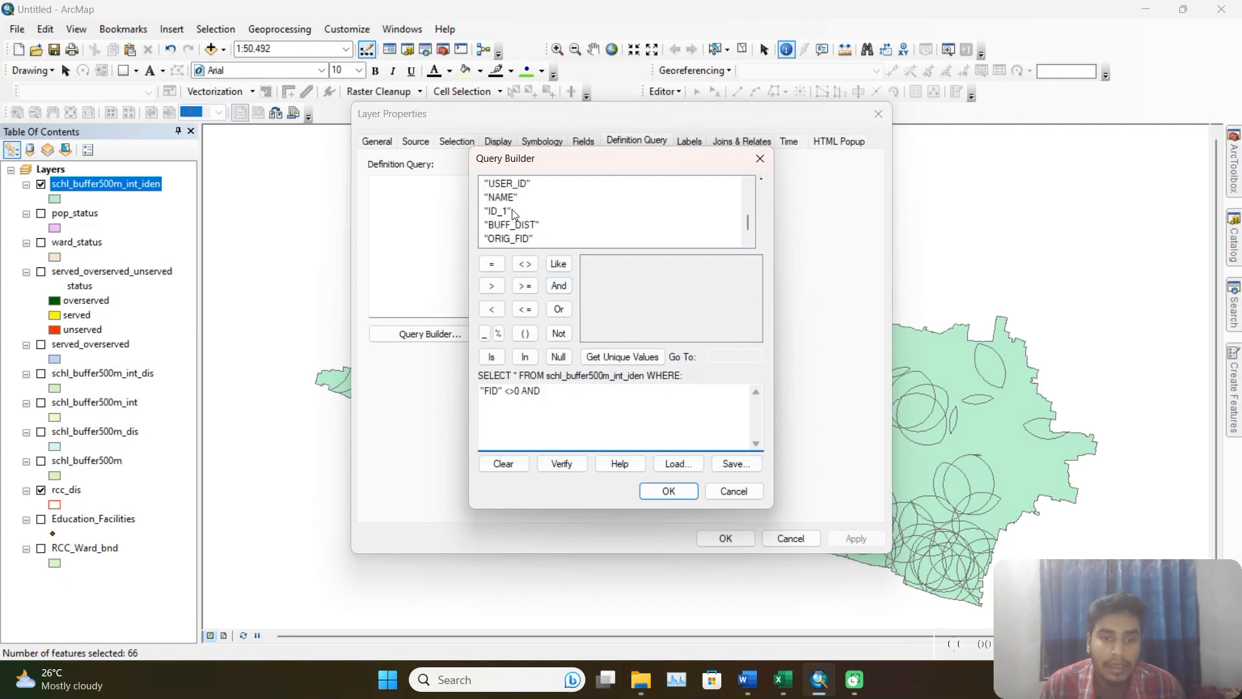
click(503, 238)
double_click(504, 238)
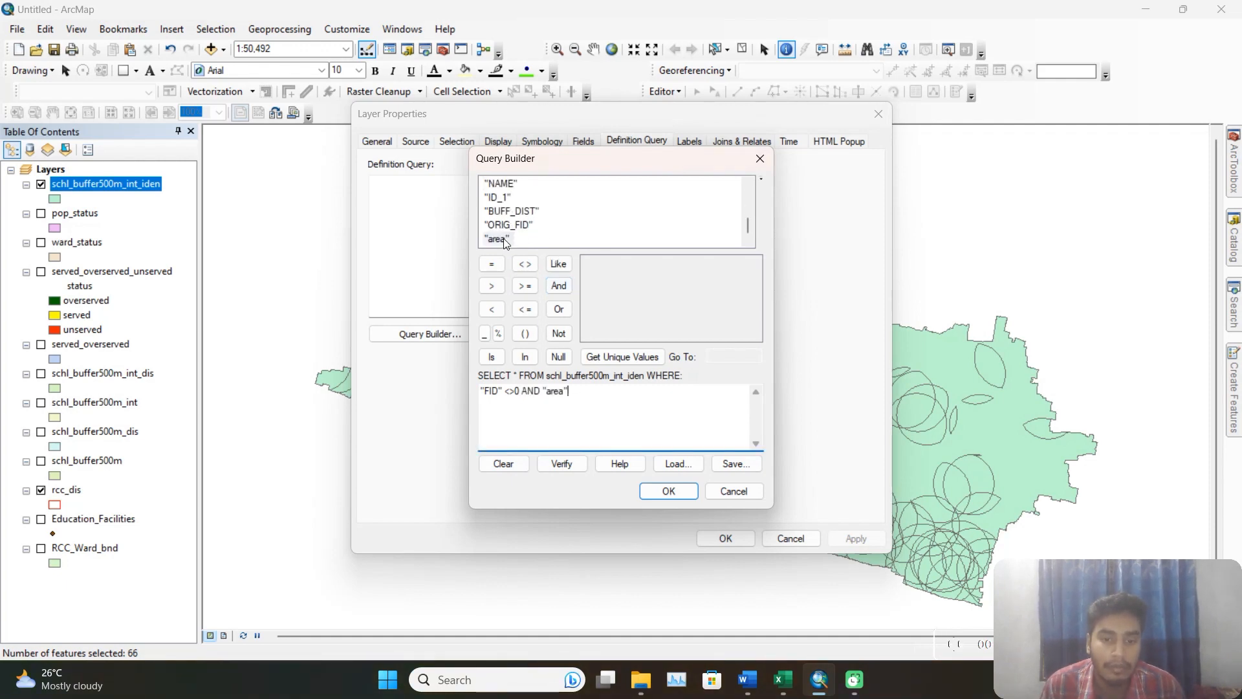
click(491, 286)
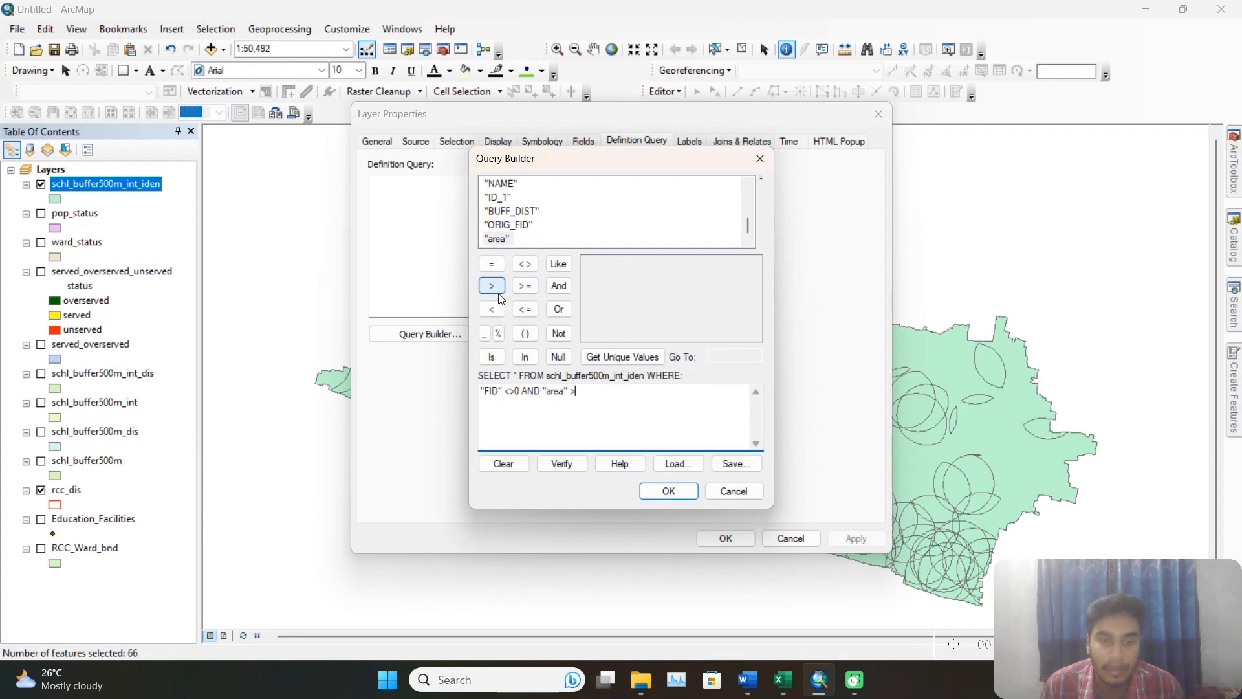
text(9)
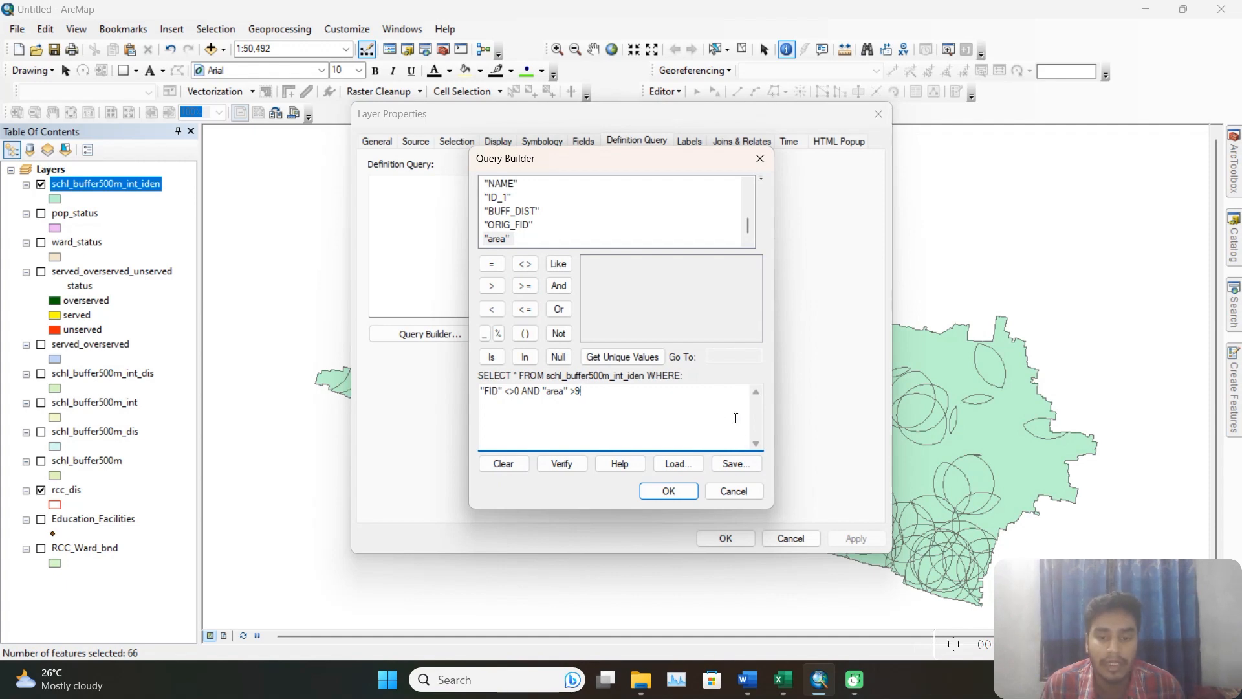
click(688, 490)
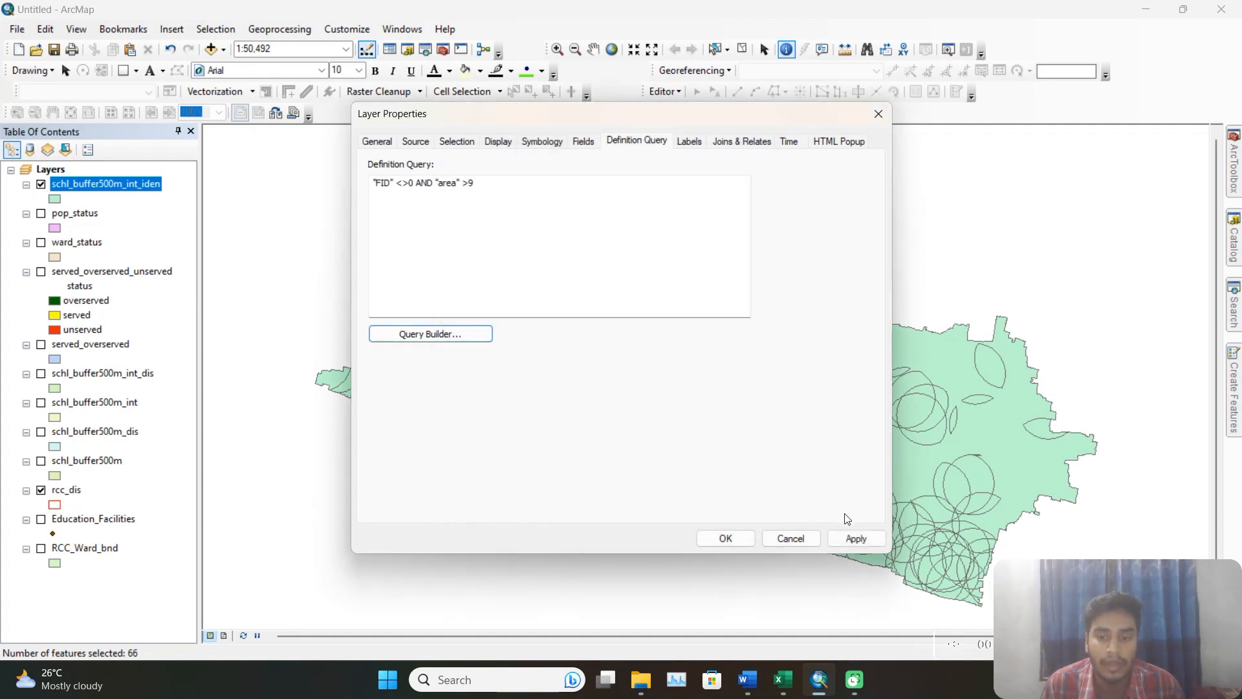
click(855, 538)
click(726, 539)
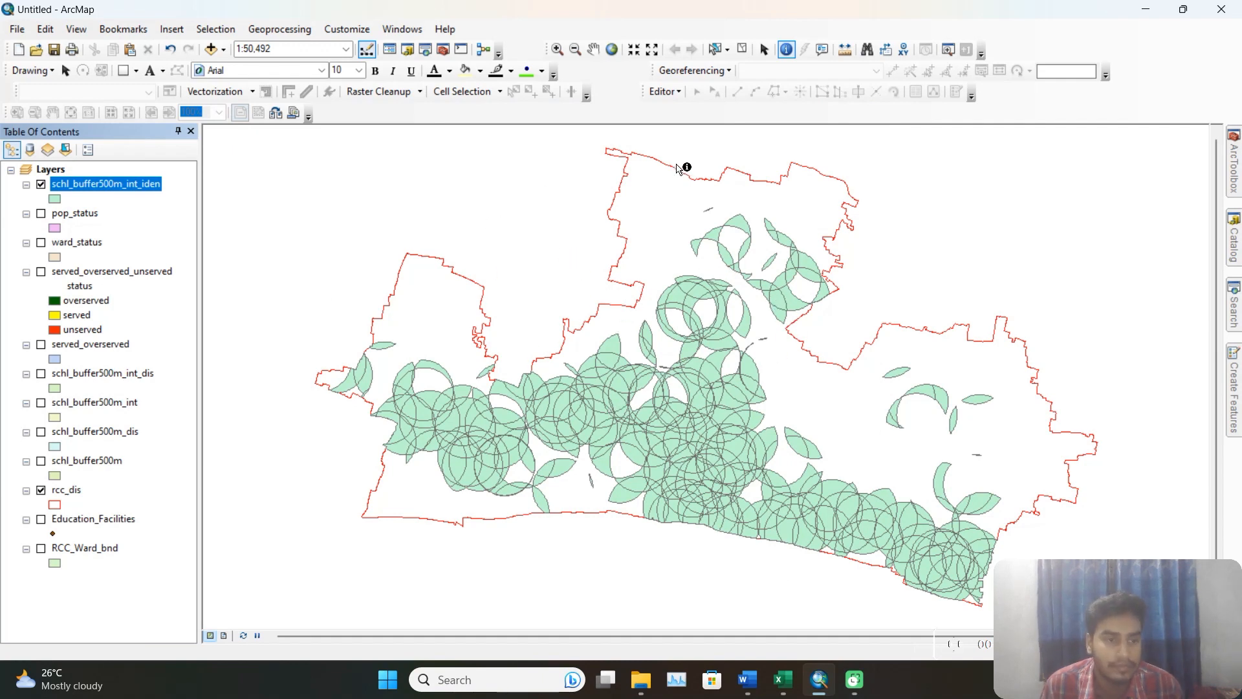
Copy all filtered records of the schl_buffer500m_int_iden attribute table into a new worksheet of the Excel workbook Book1.
right_click(142, 182)
click(211, 226)
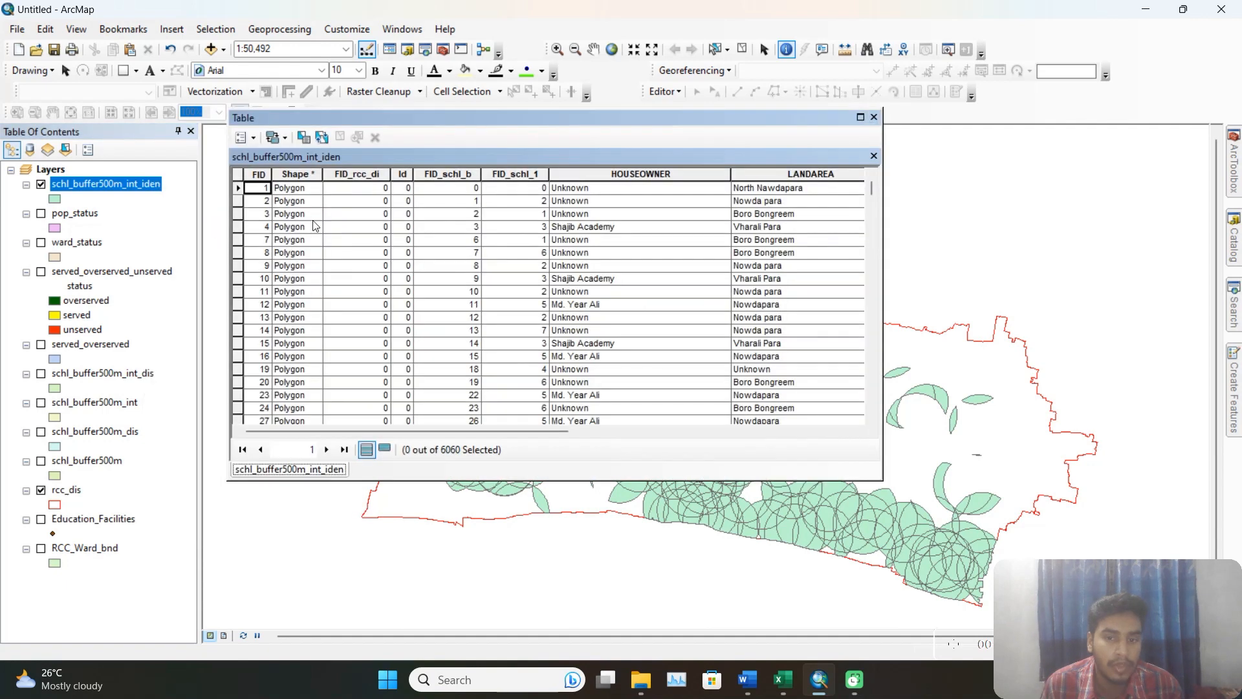
drag(492, 430, 614, 431)
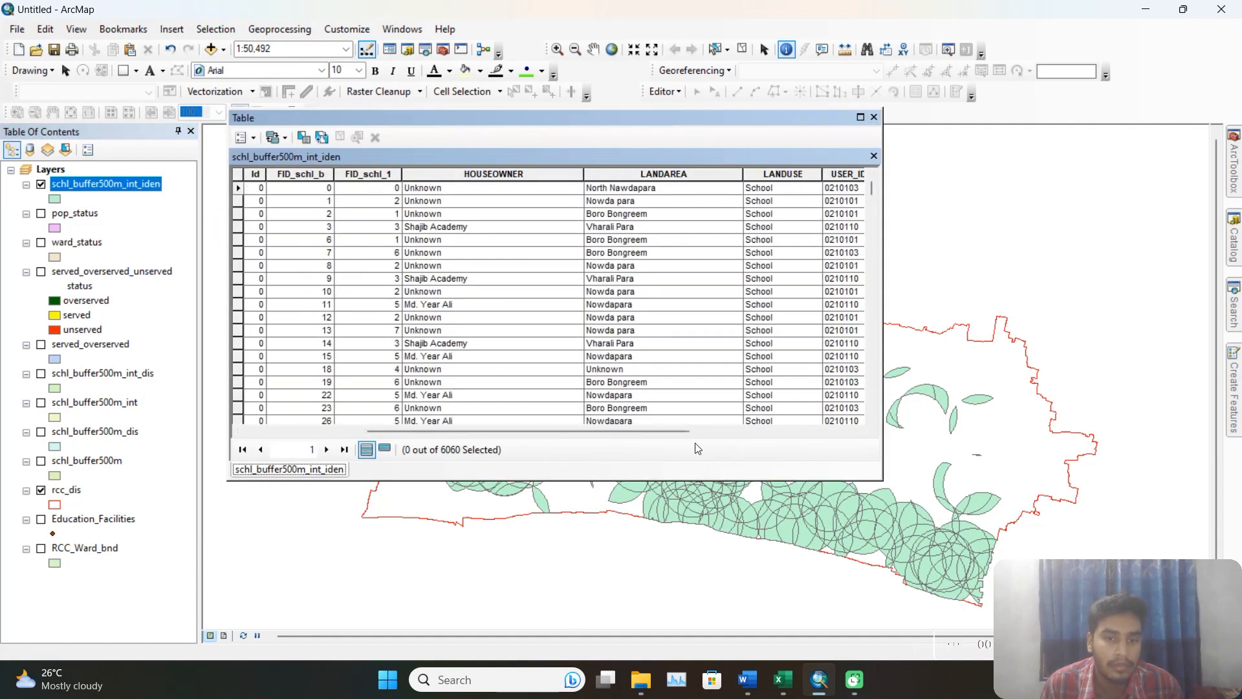
click(243, 137)
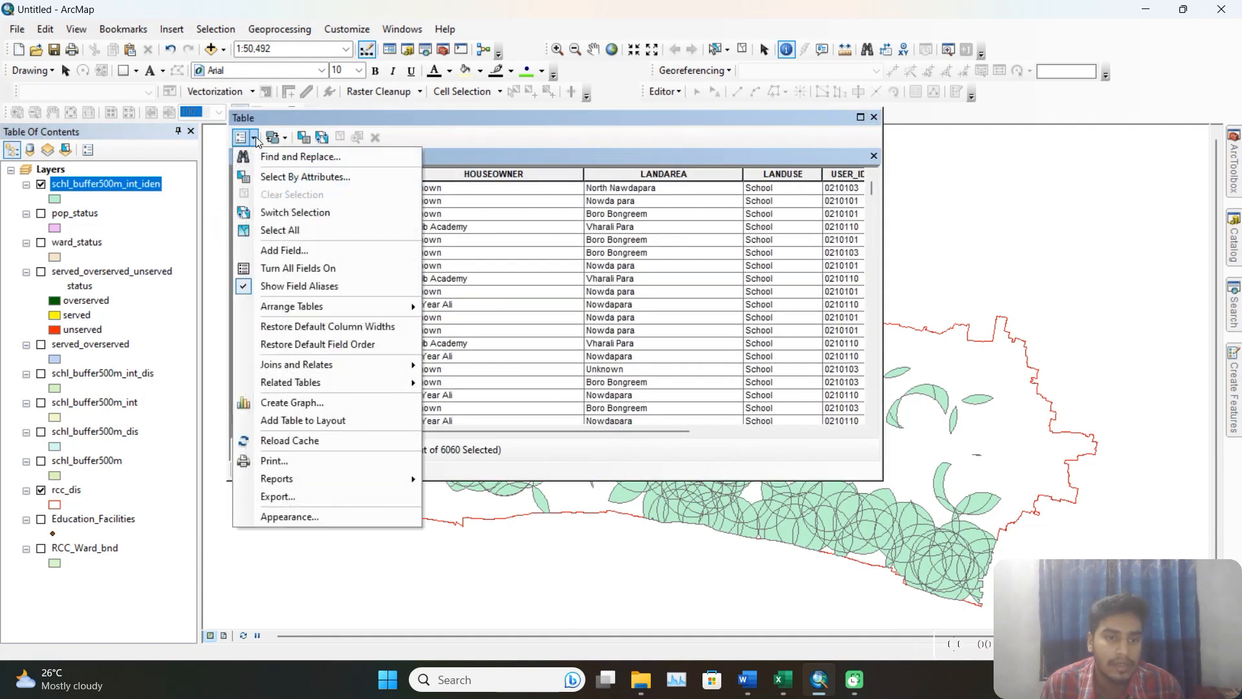
click(281, 231)
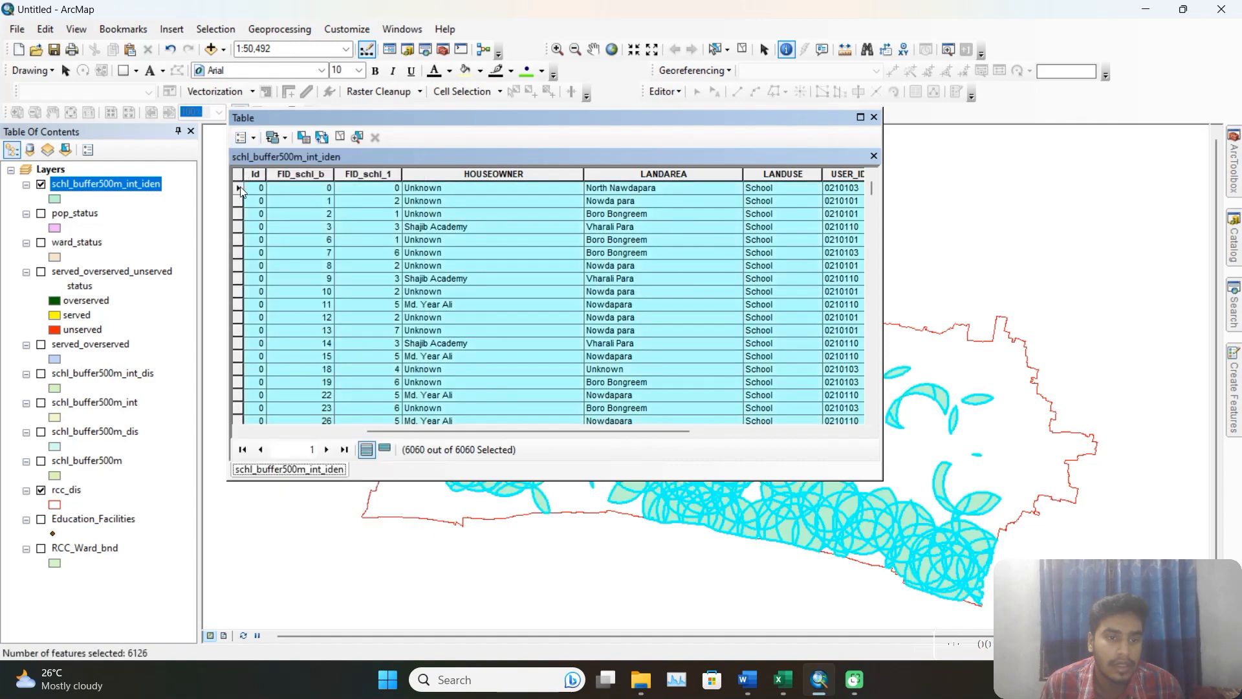
right_click(238, 214)
click(284, 389)
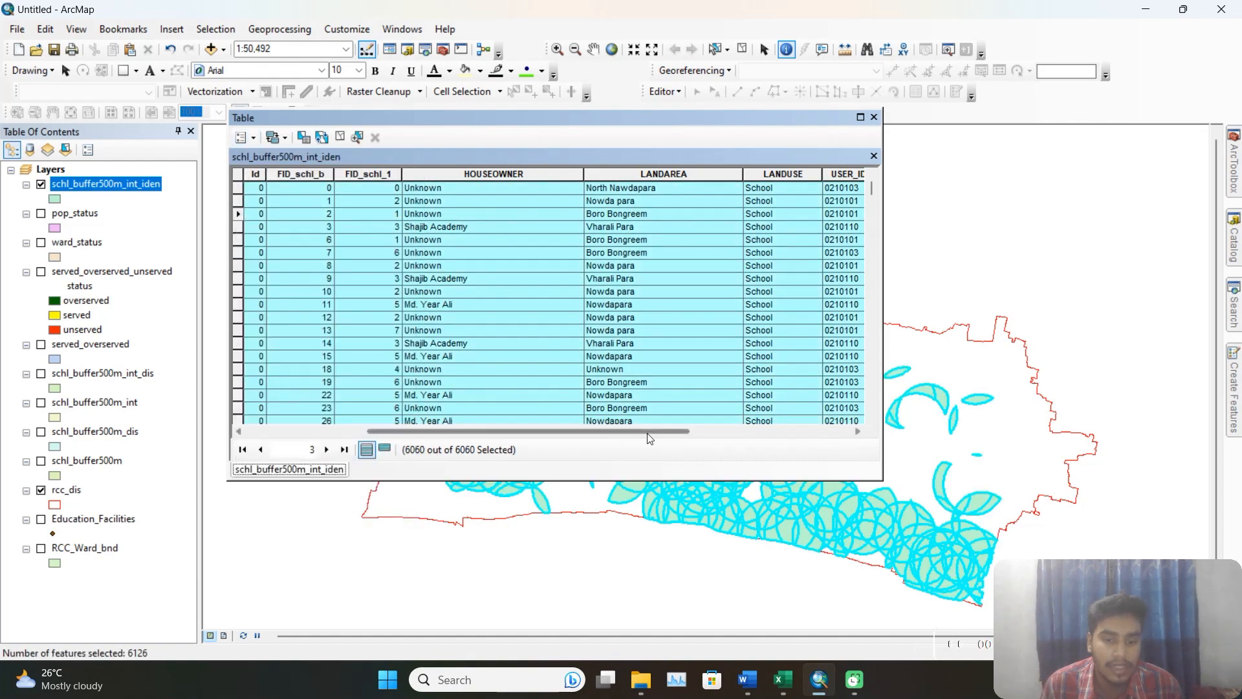
click(782, 679)
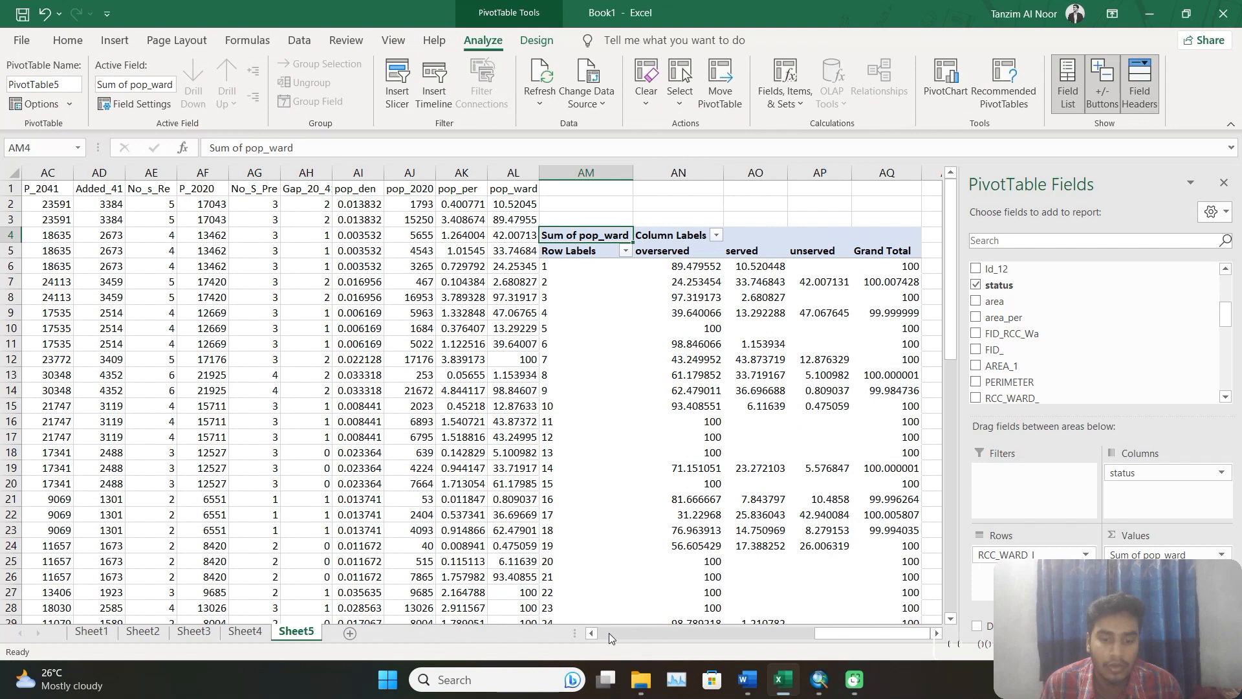
click(350, 634)
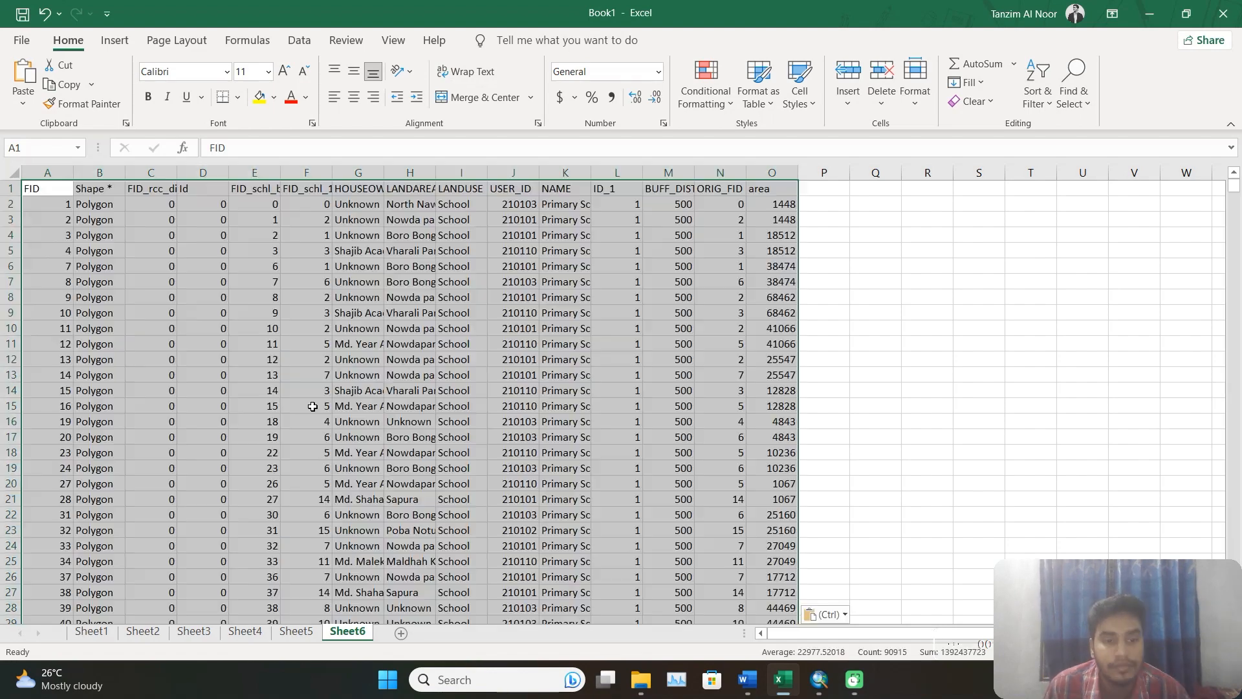
Insert a PivotTable from Sheet6!$A$1:$O$6061 into the existing worksheet at cell Q5.
click(115, 40)
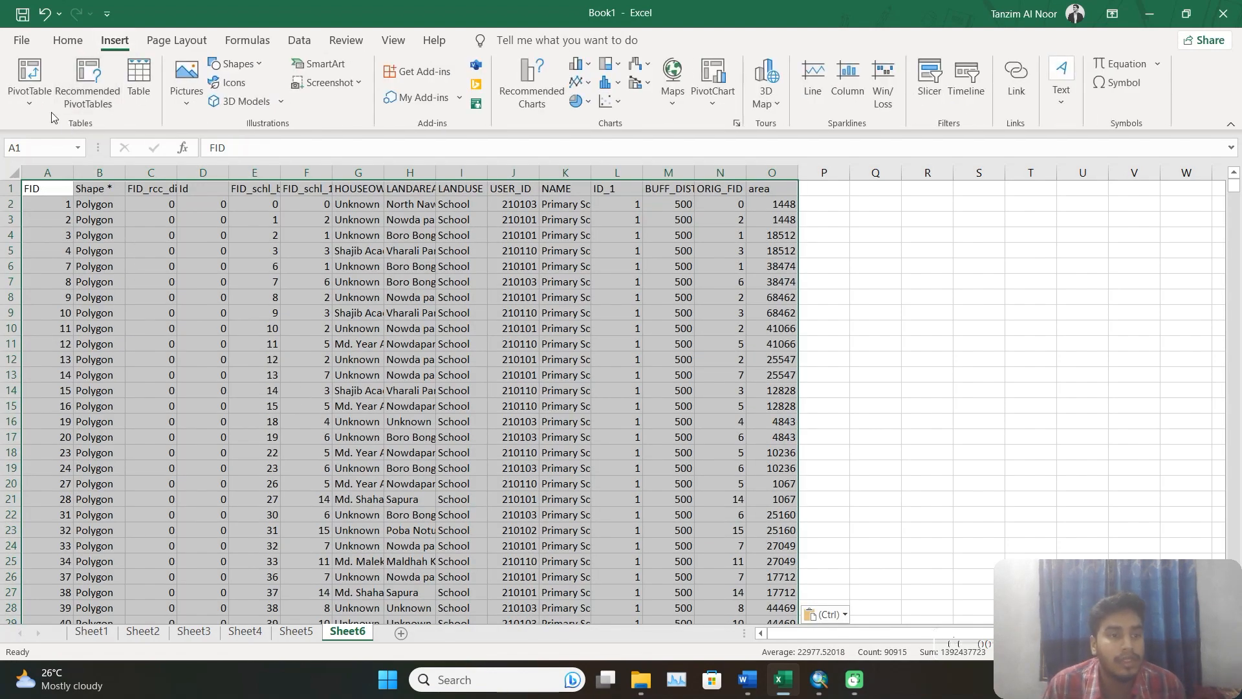
click(29, 84)
click(48, 123)
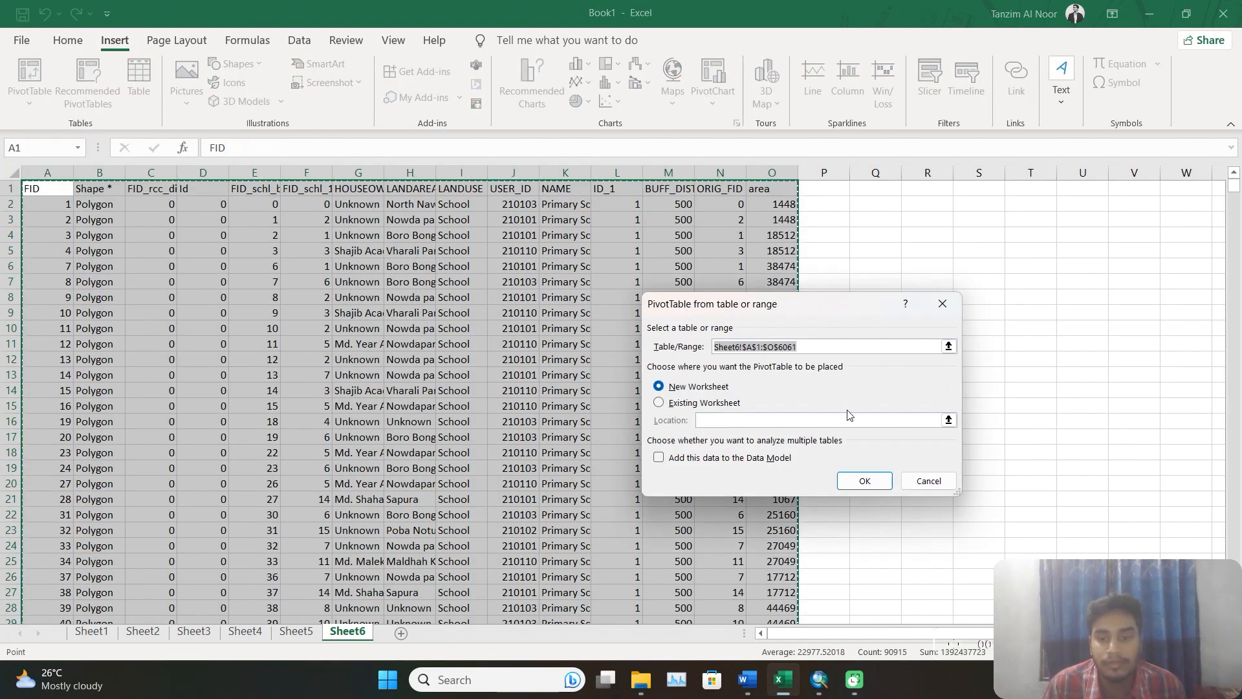
click(658, 402)
click(873, 247)
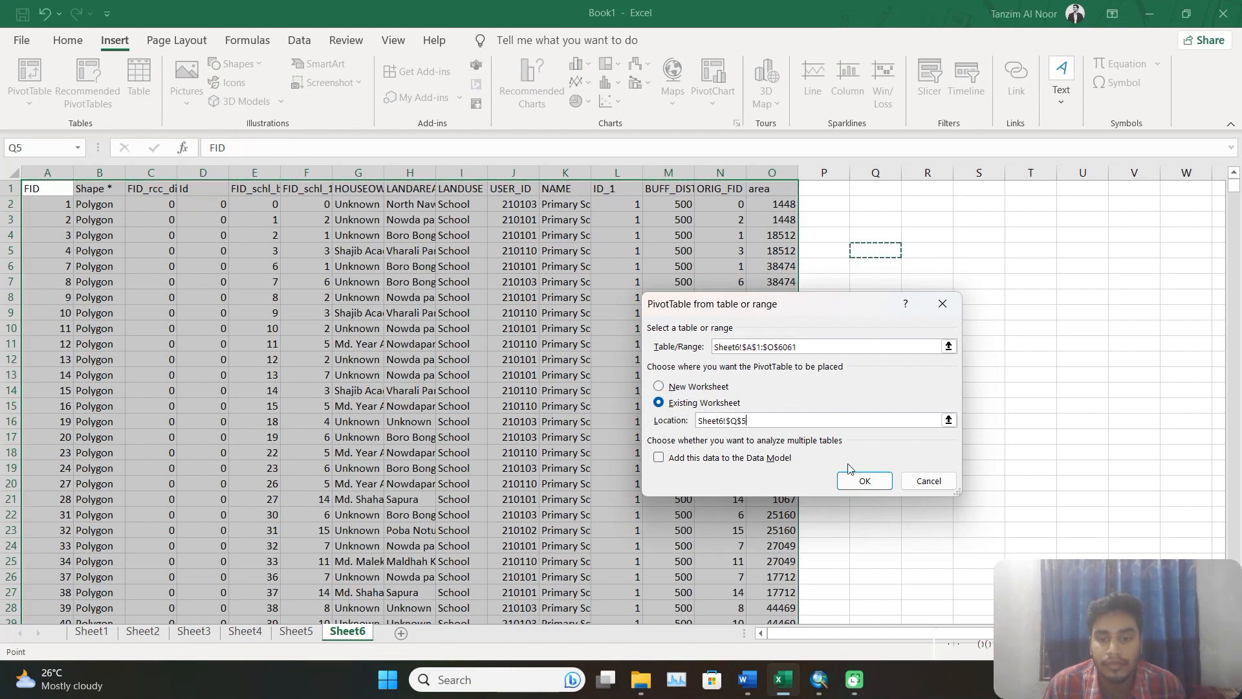
click(854, 480)
drag(856, 633, 922, 637)
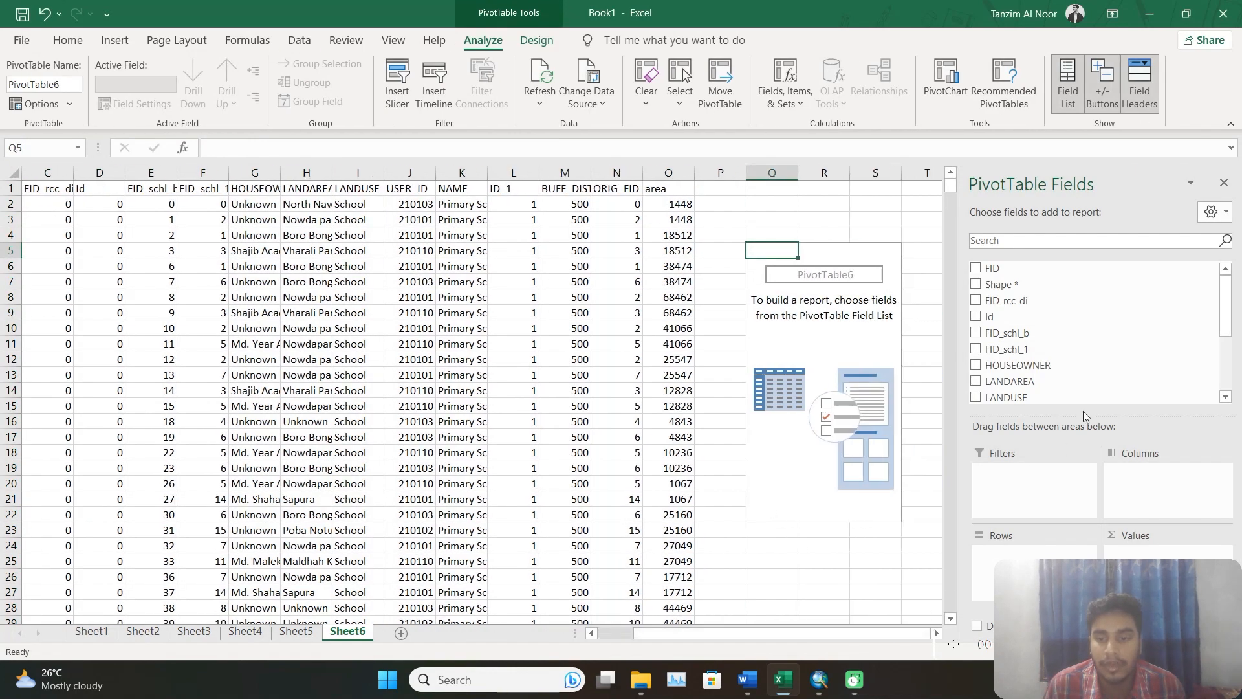
Use the area field as both the PivotTable's rows and values, summarizing the values by Count.
scroll(1077, 379, down, 3)
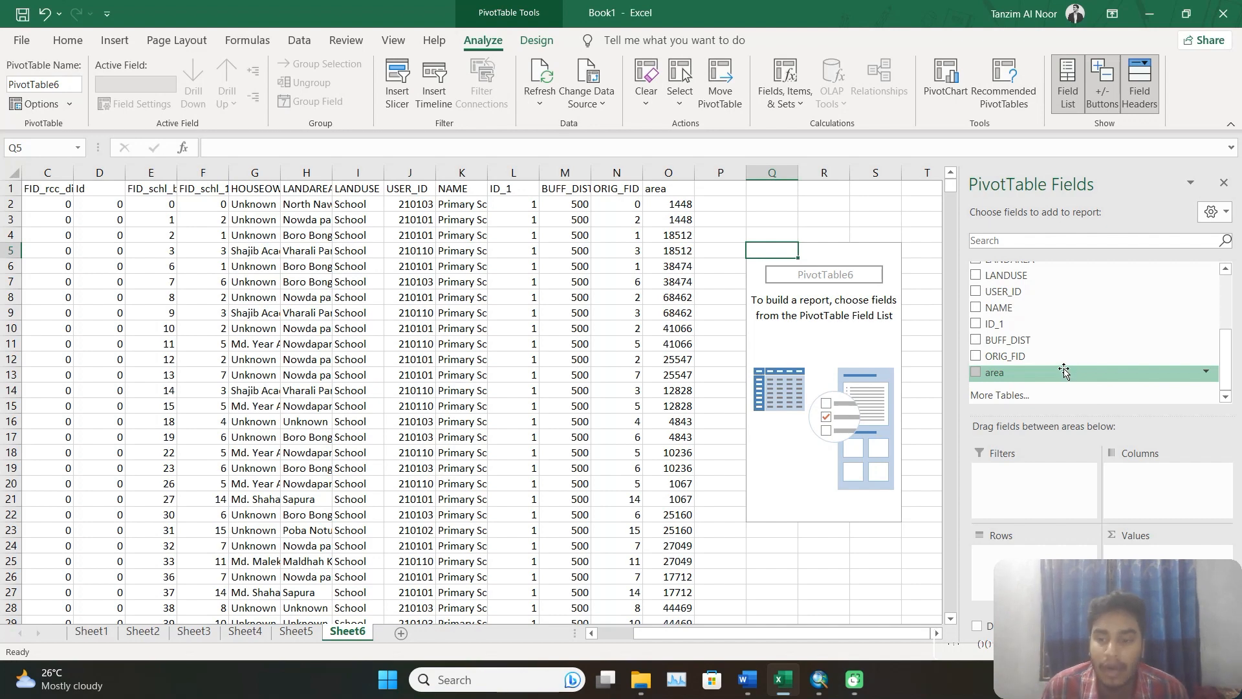
mouse_move(1043, 374)
mouse_down()
mouse_move(1099, 531)
mouse_move(1035, 555)
mouse_up()
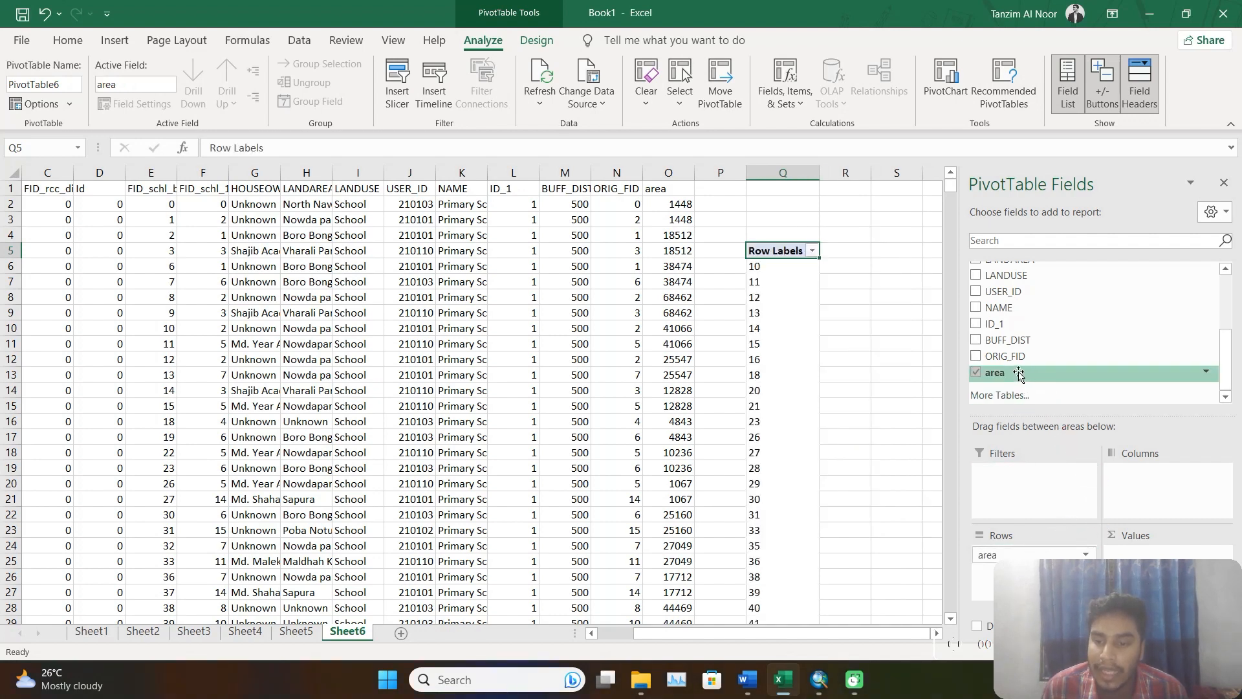
drag(1019, 374, 1135, 550)
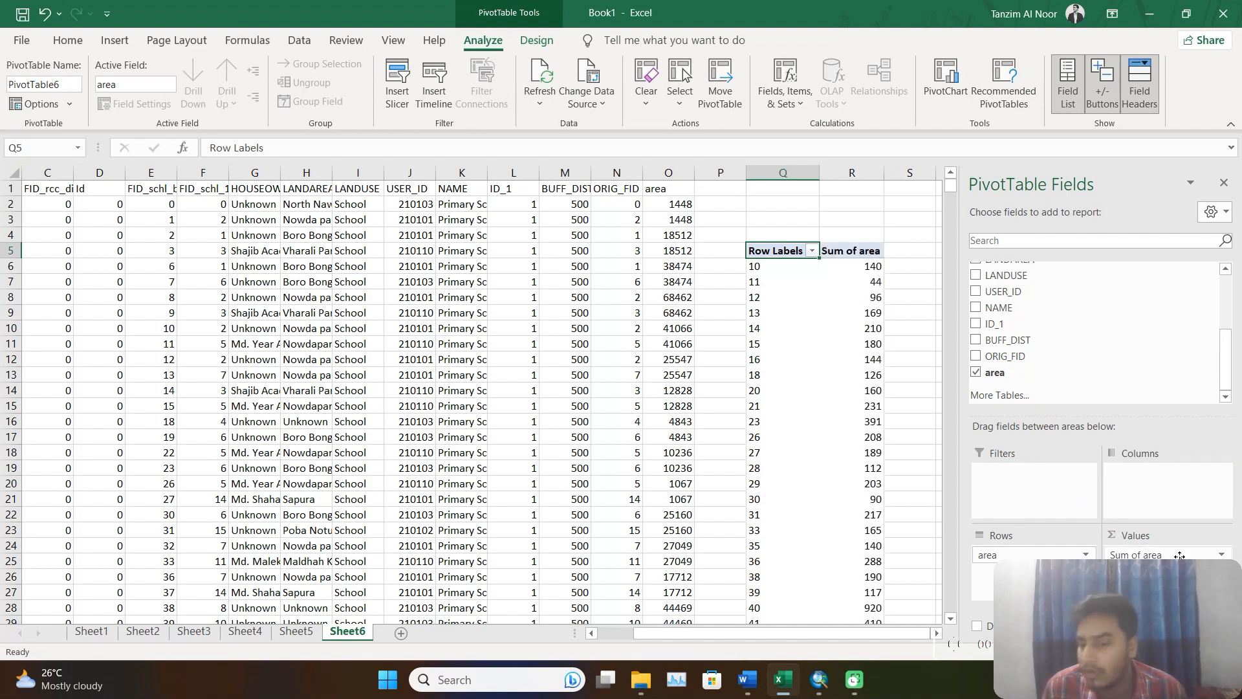
click(1220, 555)
click(1145, 536)
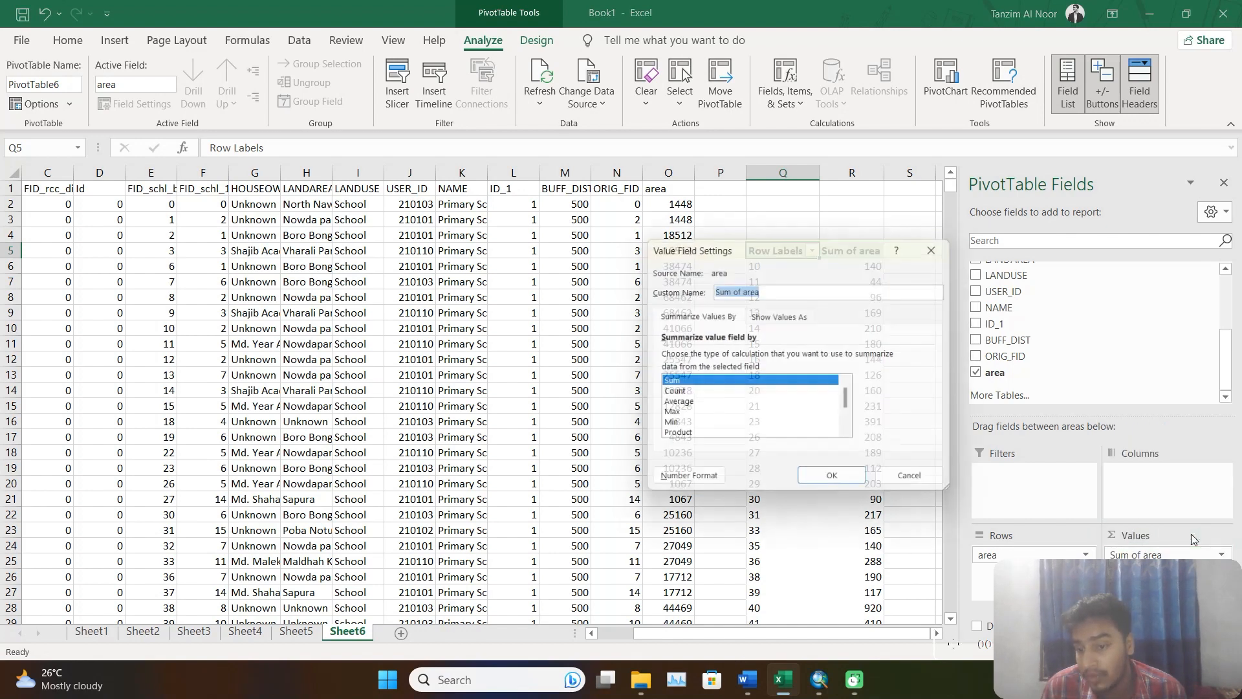
click(681, 394)
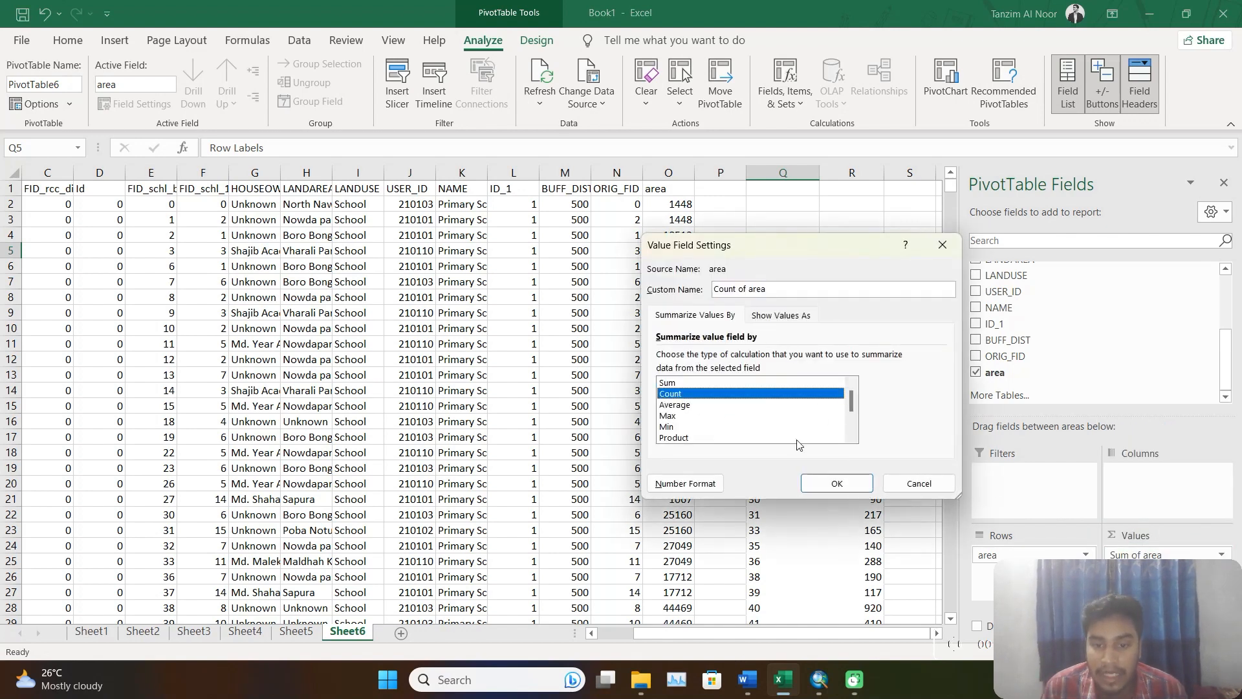
click(860, 484)
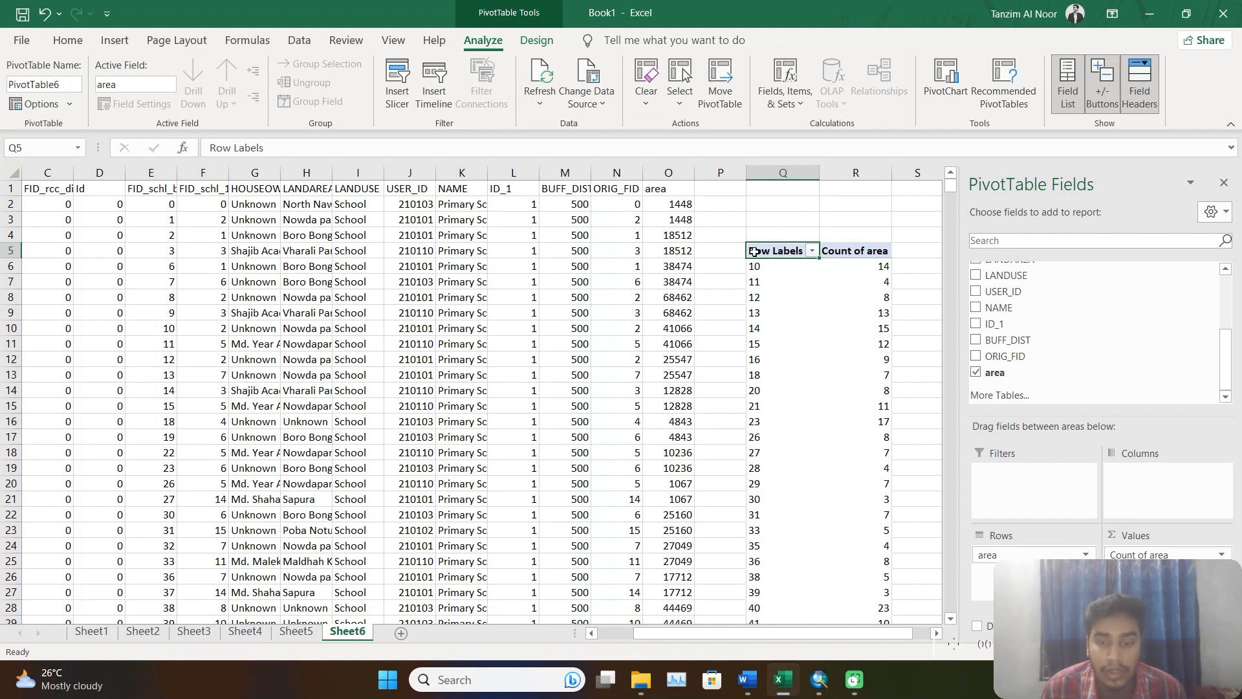
Copy the whole area-count PivotTable from Sheet6 and paste it as values at cell A1 of a new worksheet.
drag(754, 251, 846, 274)
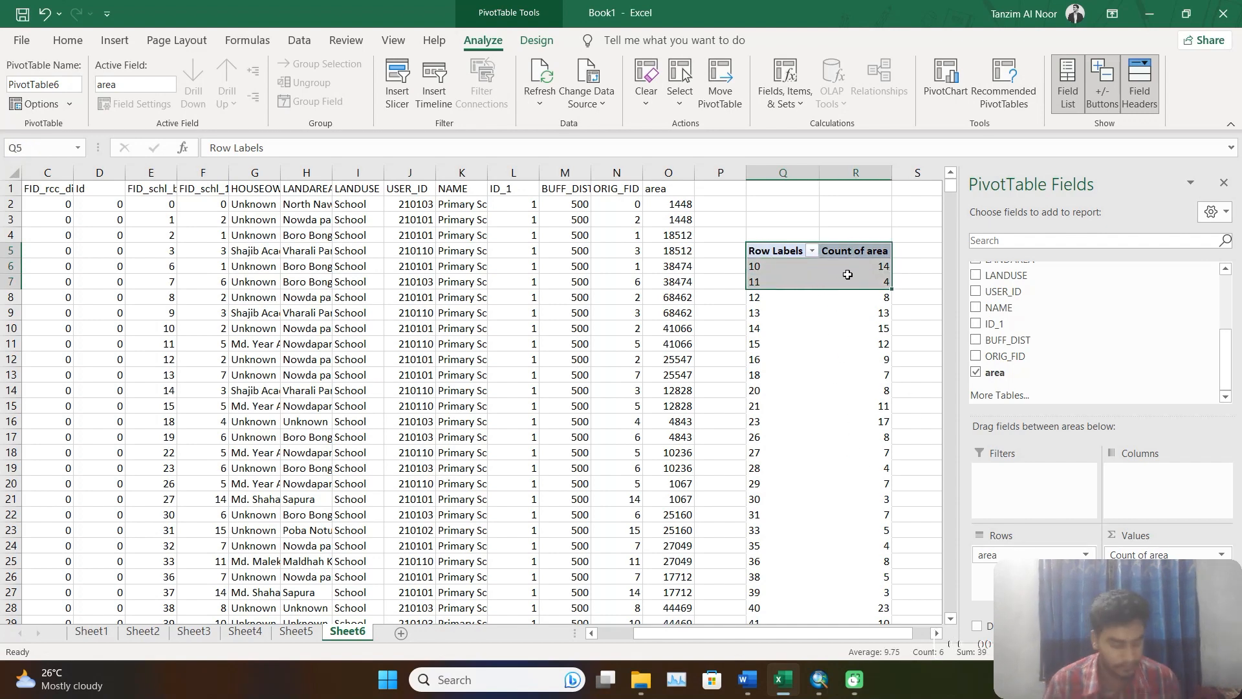
key(ctrl+shift+Down)
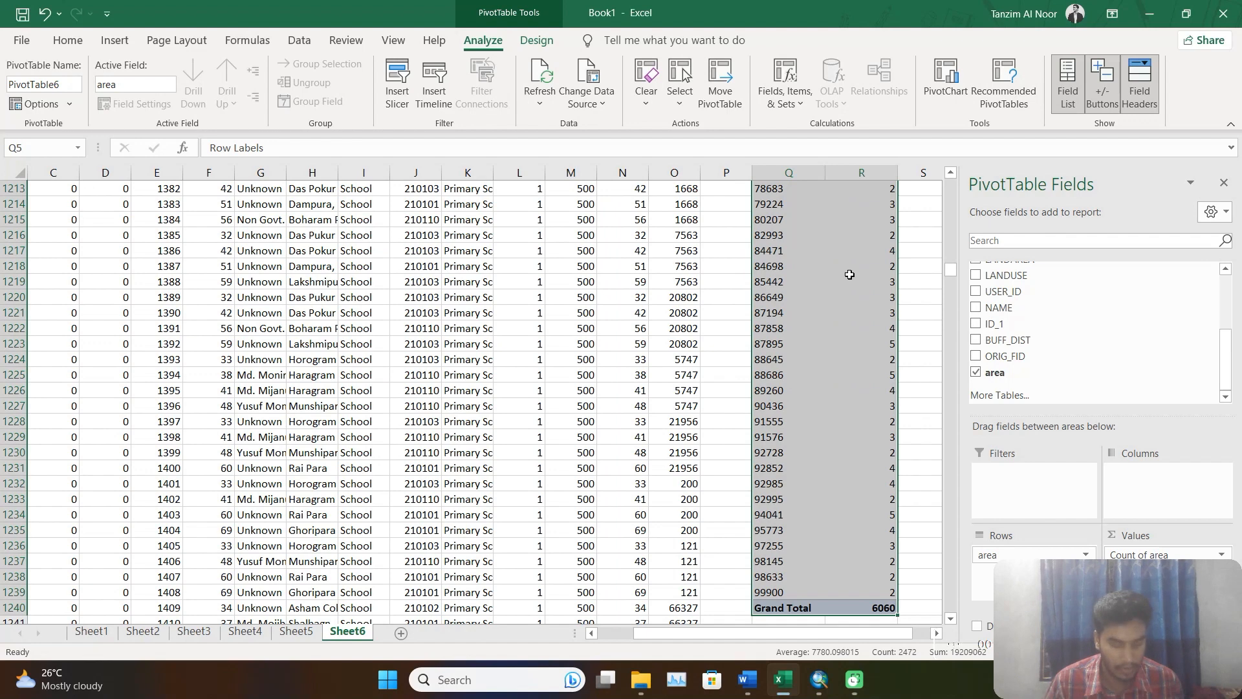
key(ctrl+c)
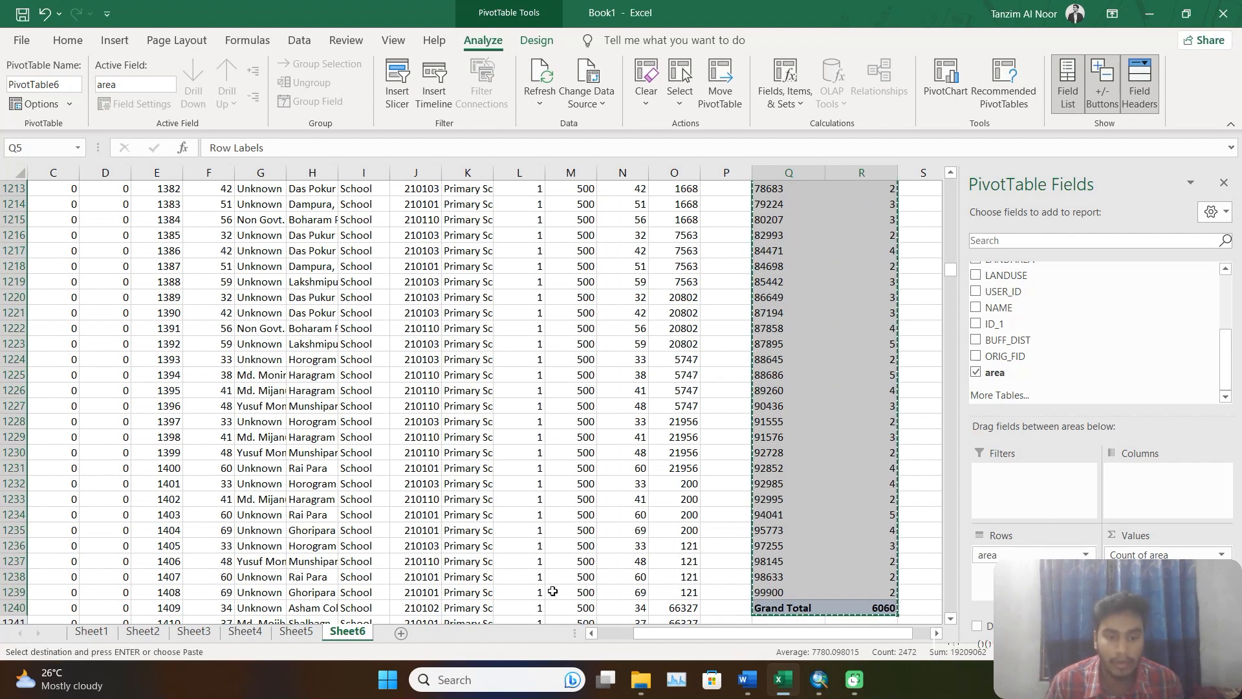
click(404, 634)
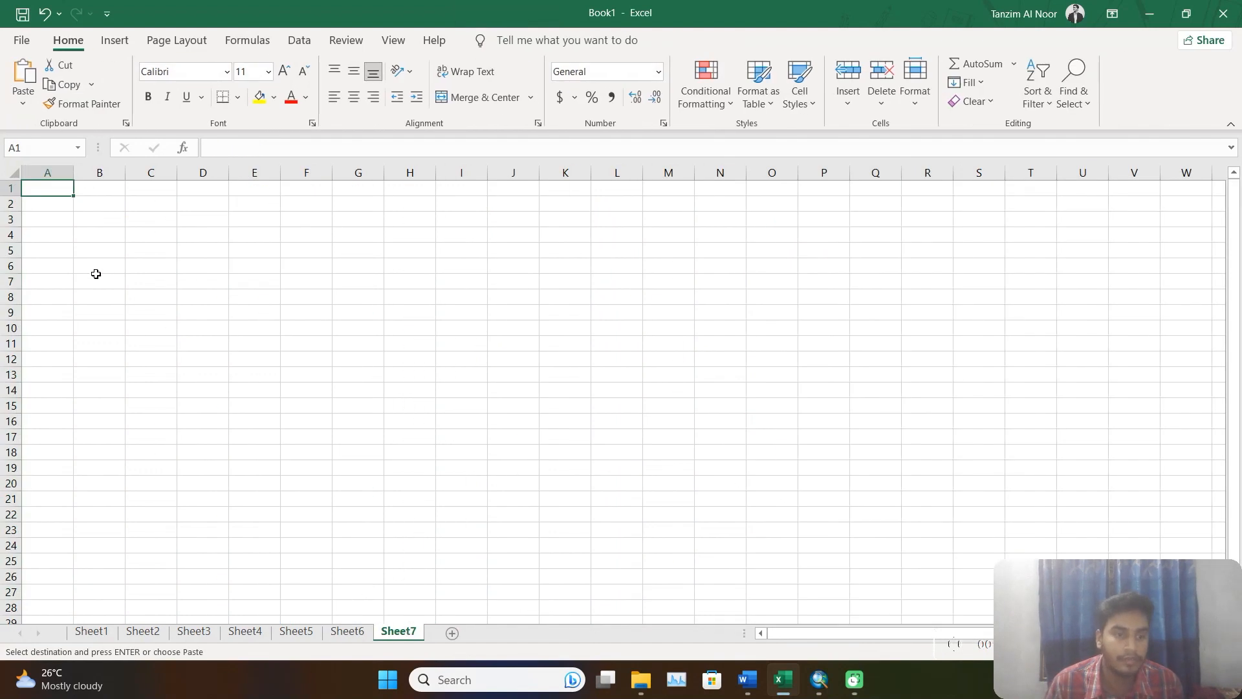
right_click(50, 189)
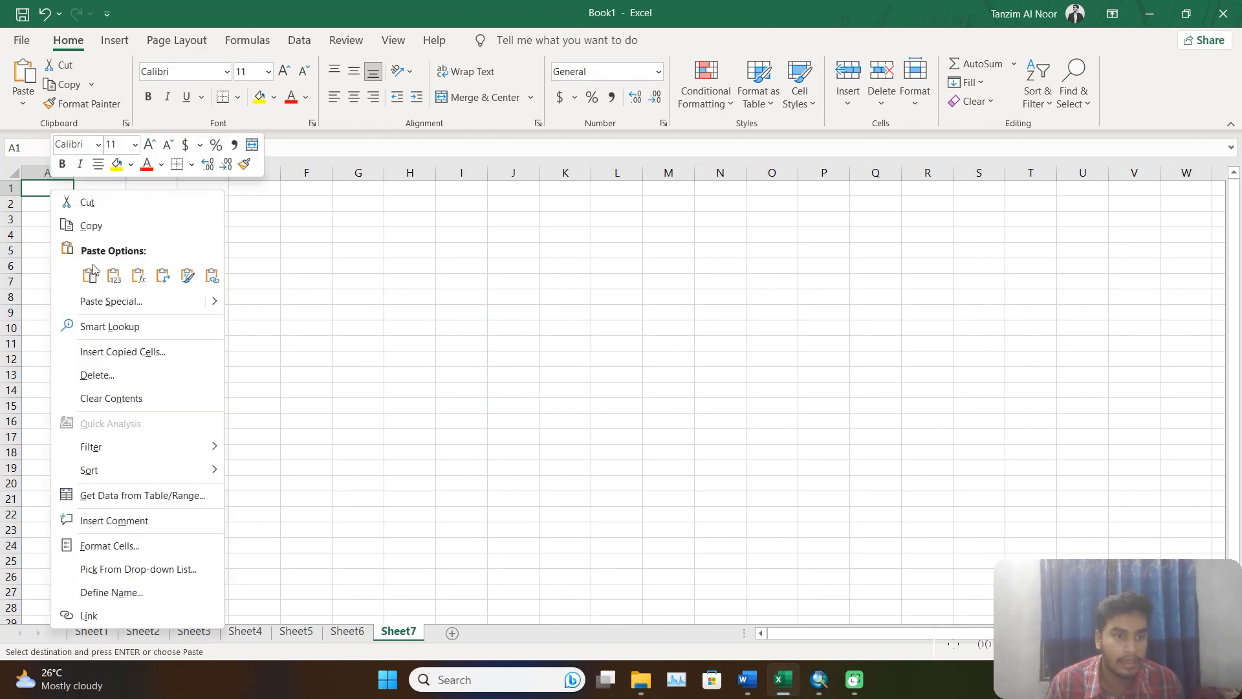
click(114, 277)
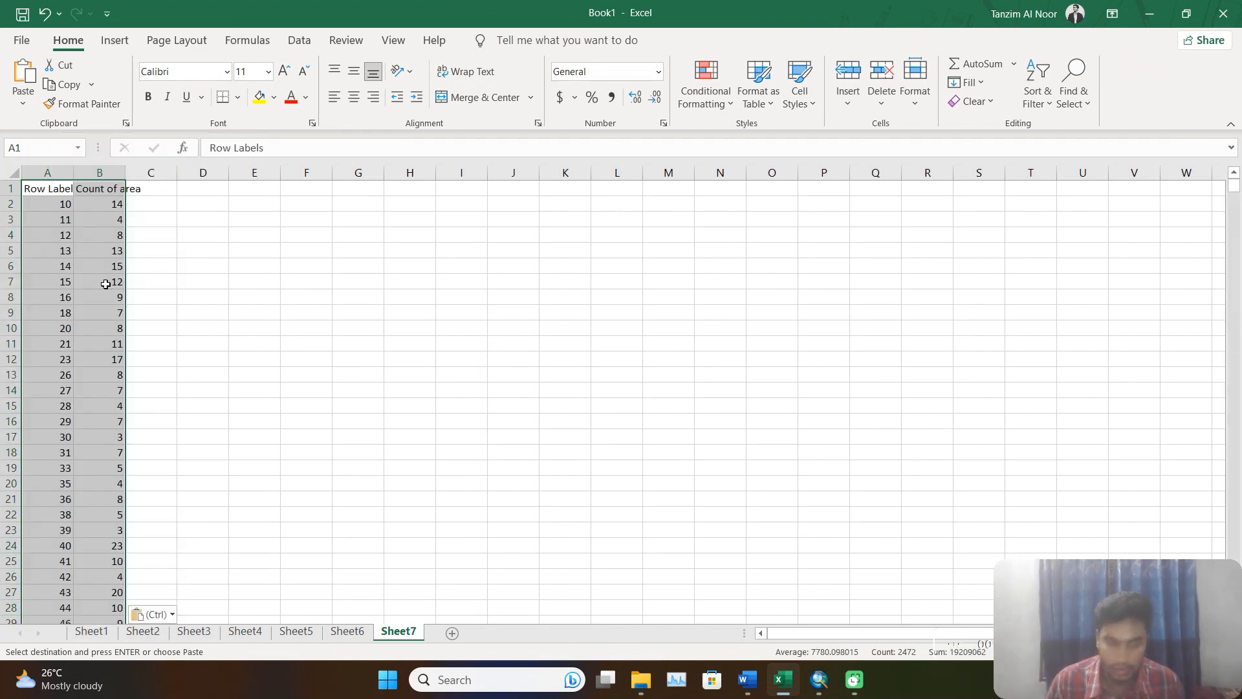
Delete the Grand Total label and its value at the end of the pasted data in Sheet7.
key(ctrl+space)
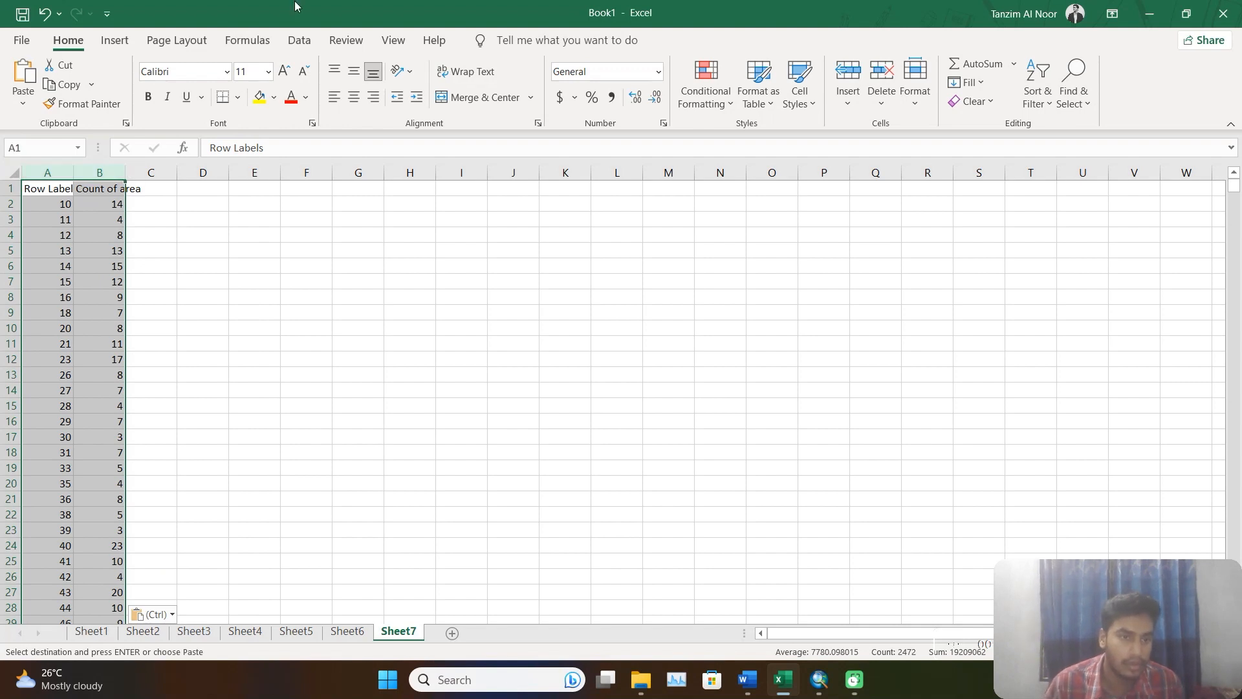
click(38, 444)
key(ctrl+shift+Down)
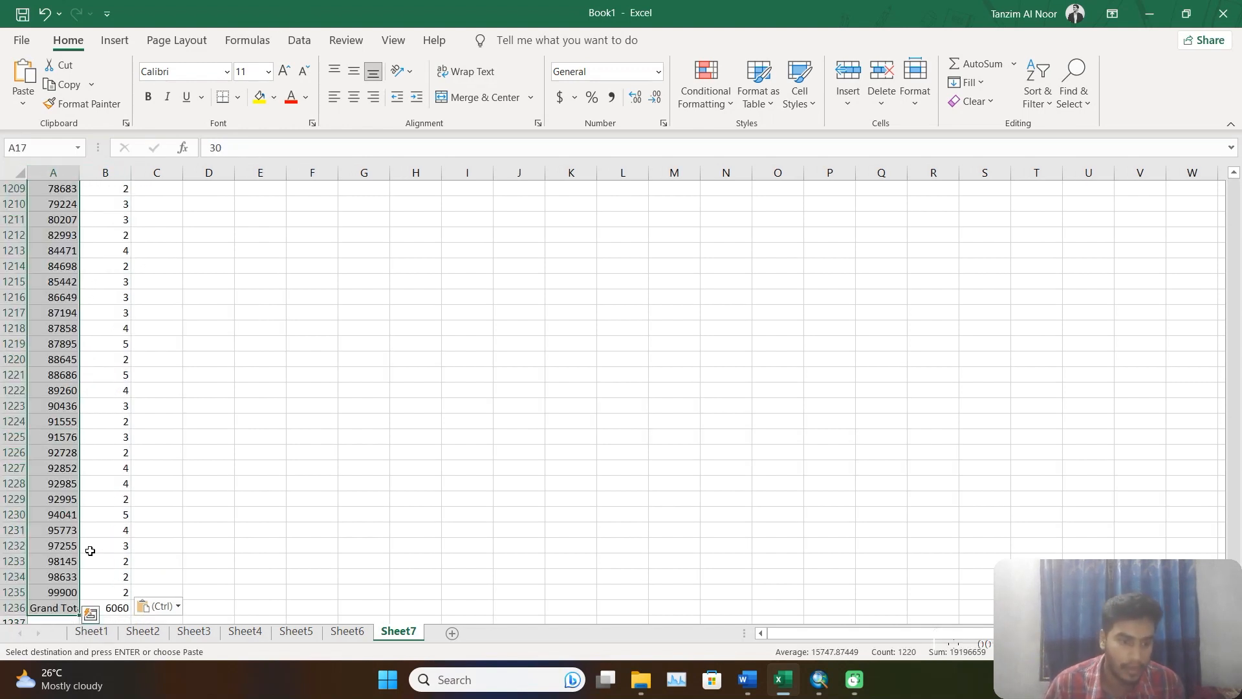
click(88, 609)
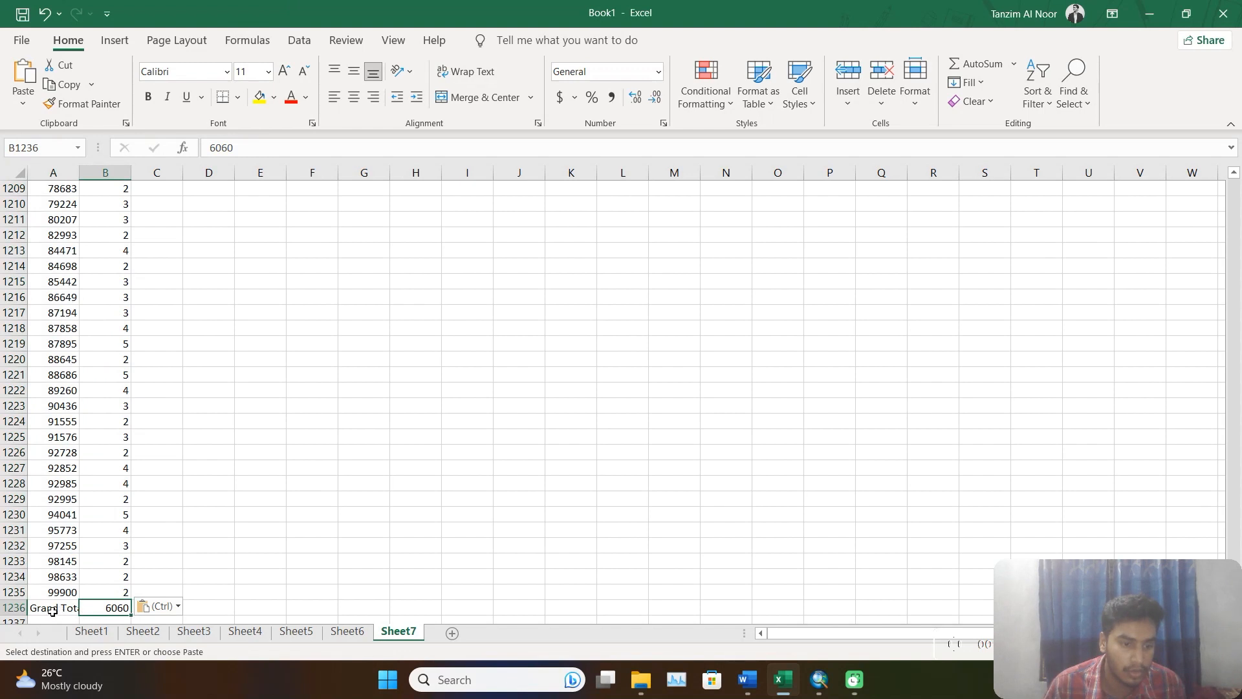
drag(51, 611, 108, 607)
key(Delete)
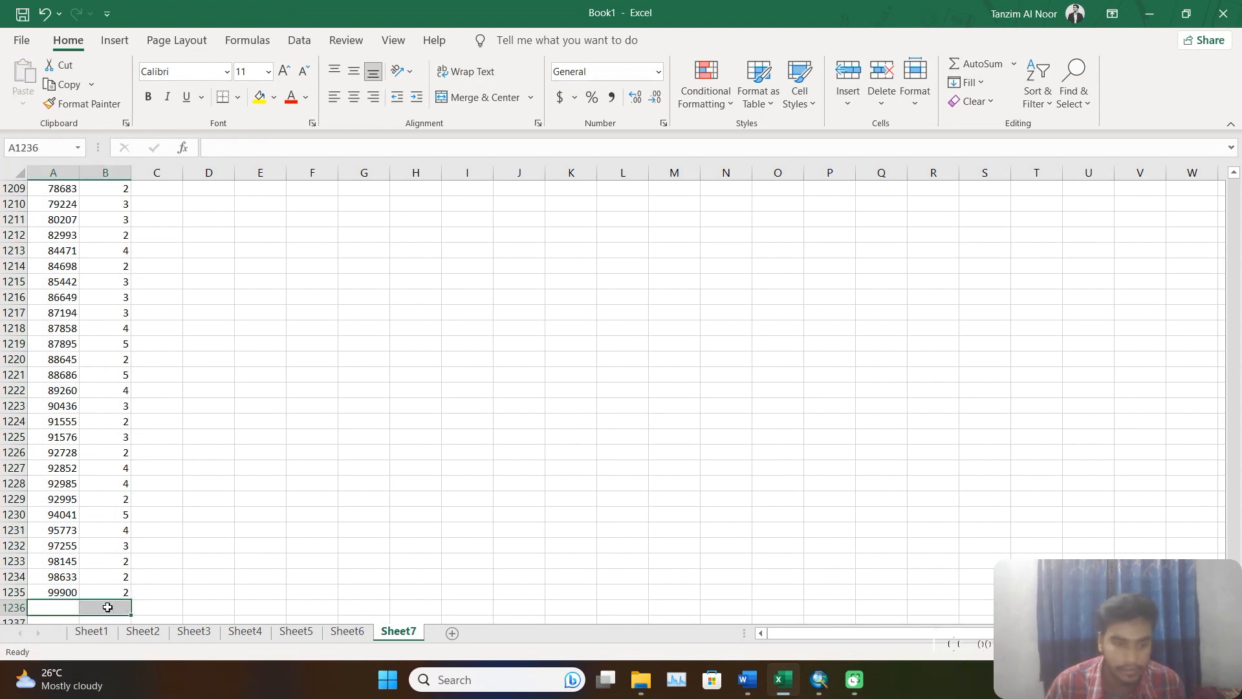
Name the Sheet7 data range A1:B1235, including its headers, data2bjoin.
click(117, 592)
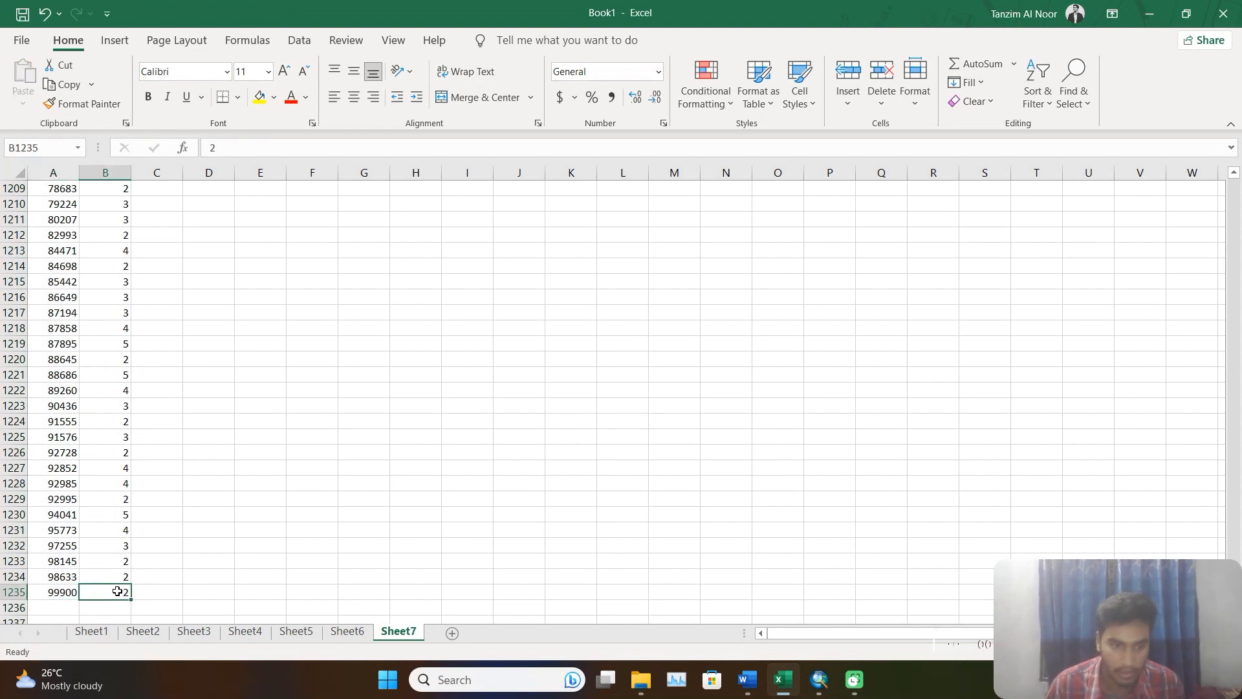
key(ctrl+shift+Home)
click(57, 237)
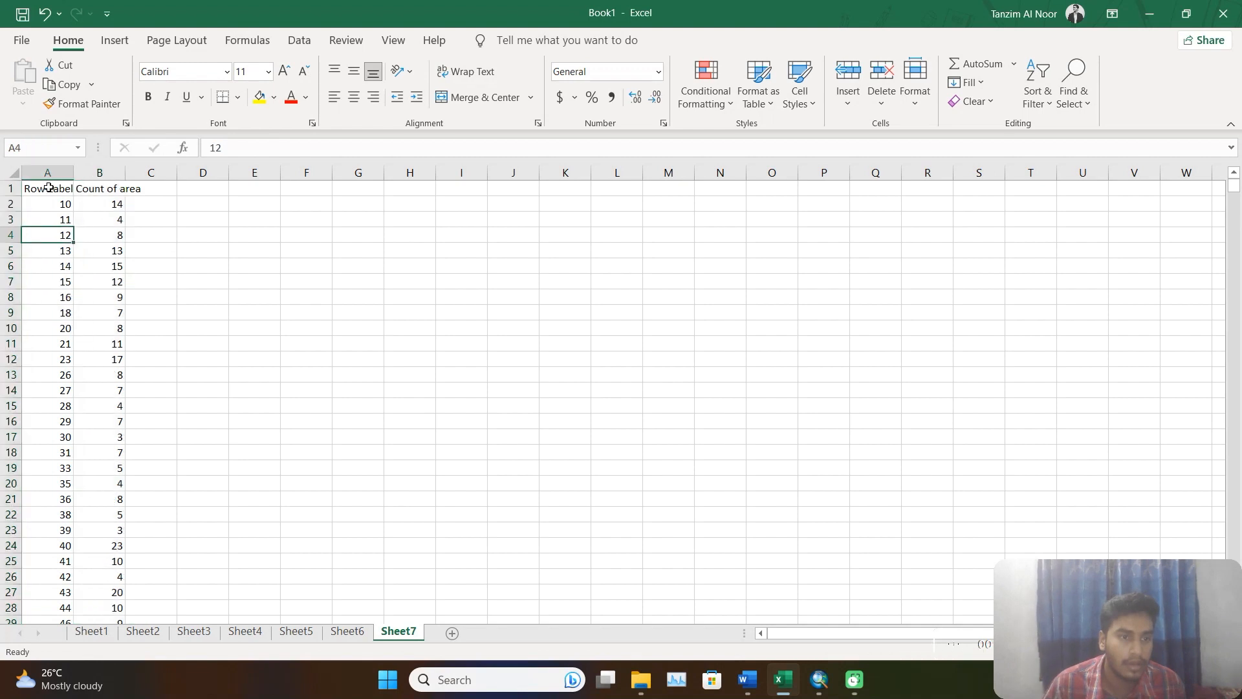
drag(49, 187, 107, 195)
key(ctrl+shift+Down)
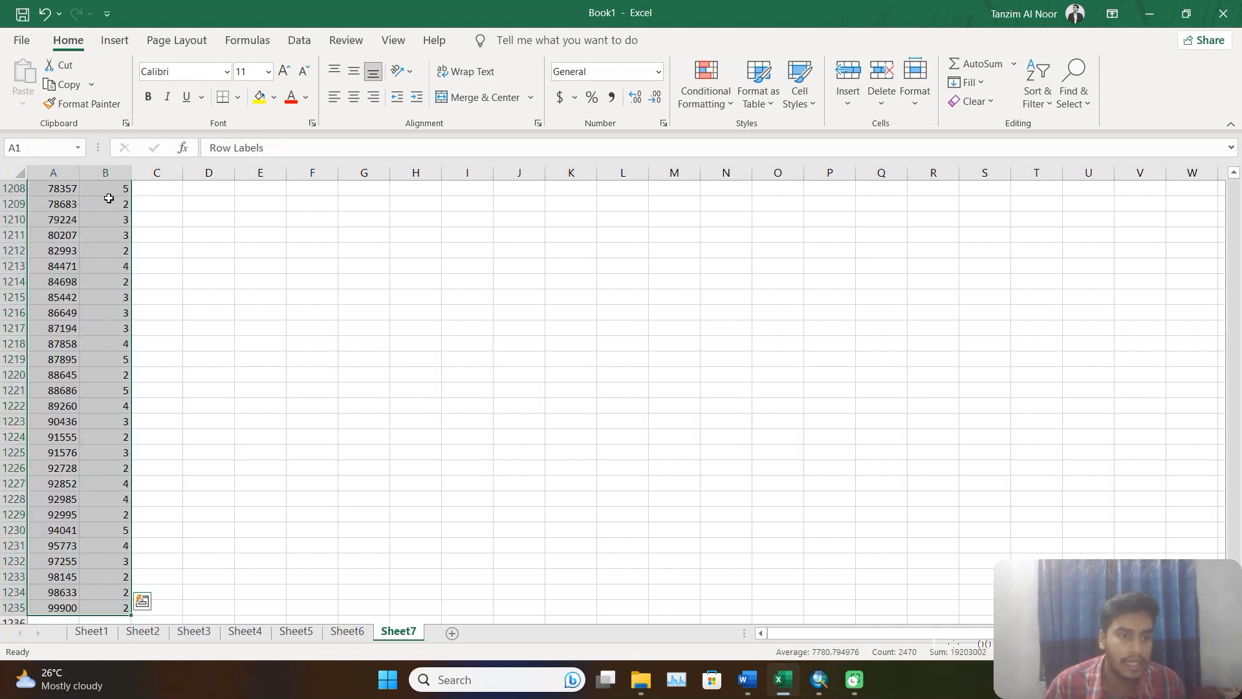
click(63, 145)
text(data)
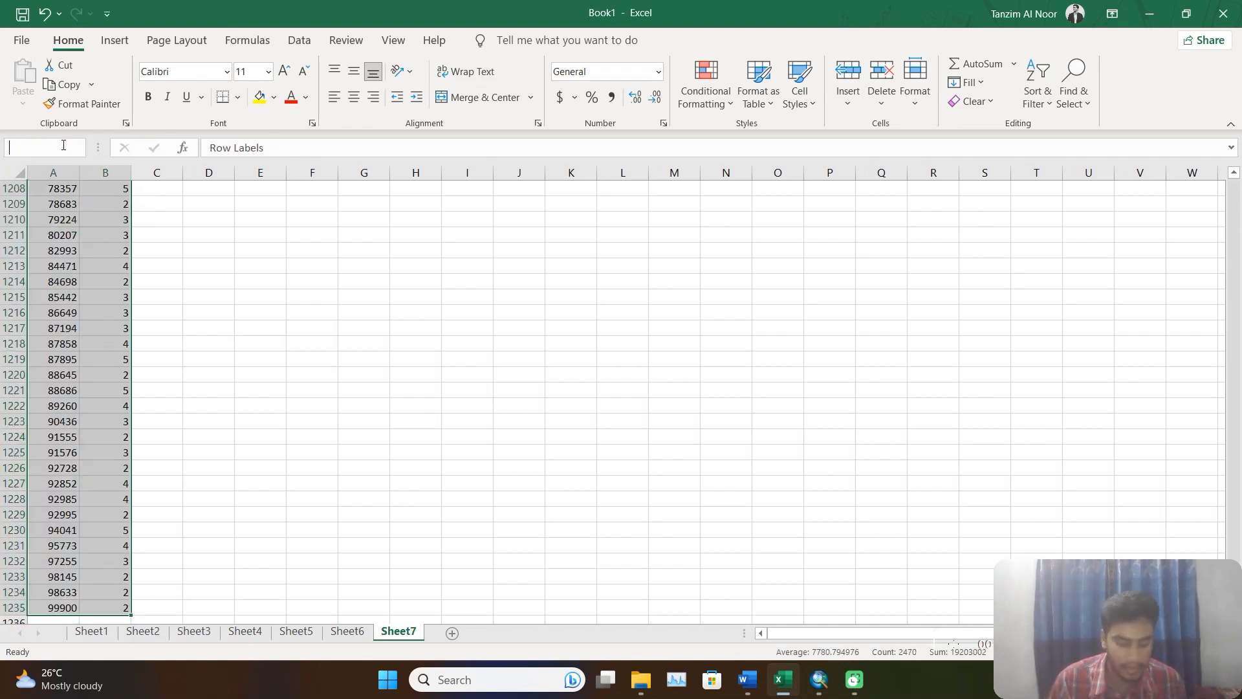
text(2)
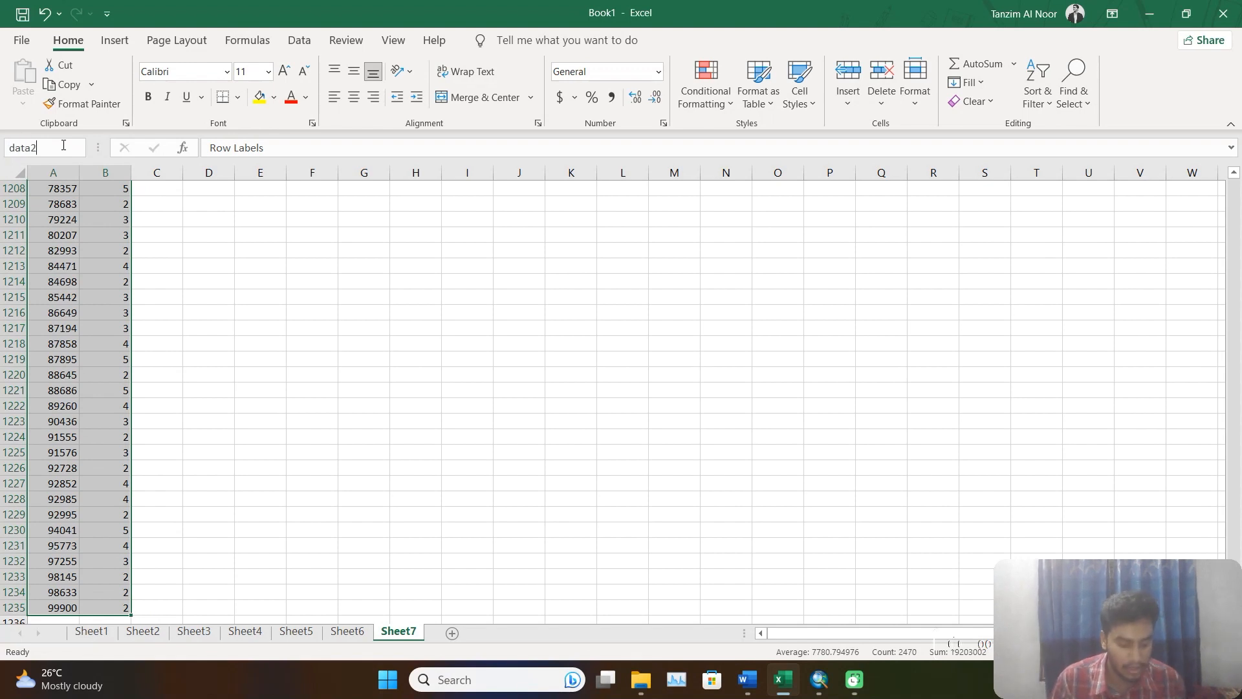
text(bjoin)
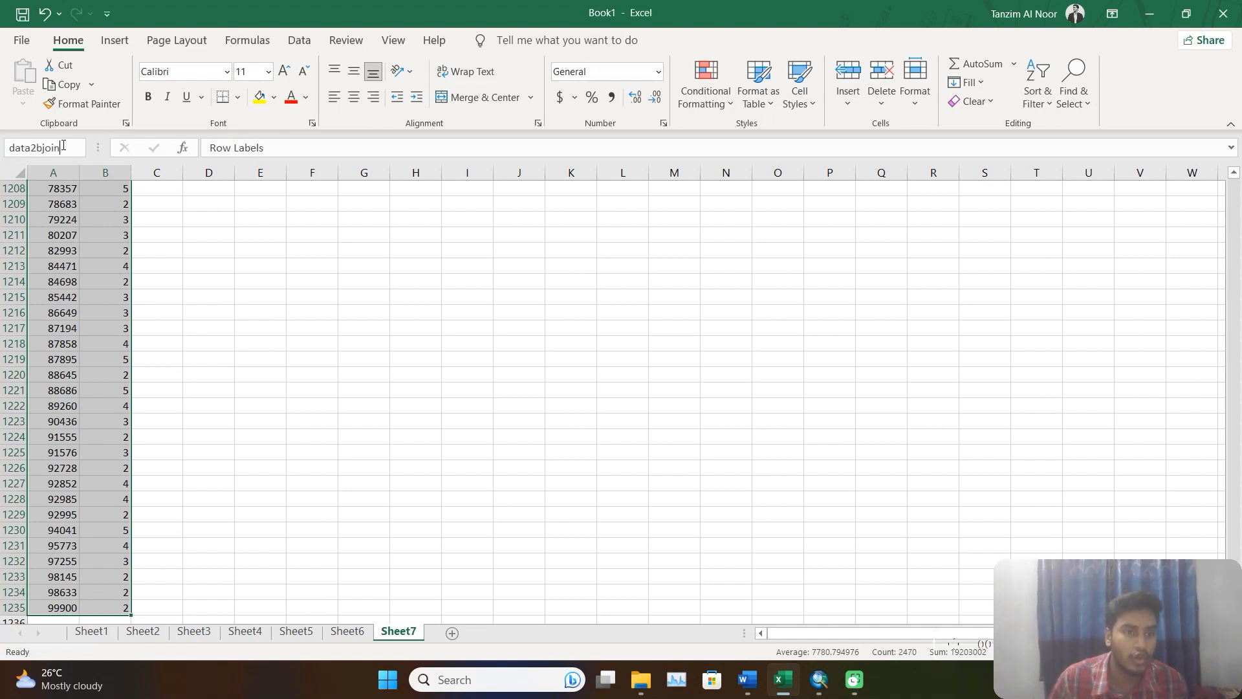
key(Return)
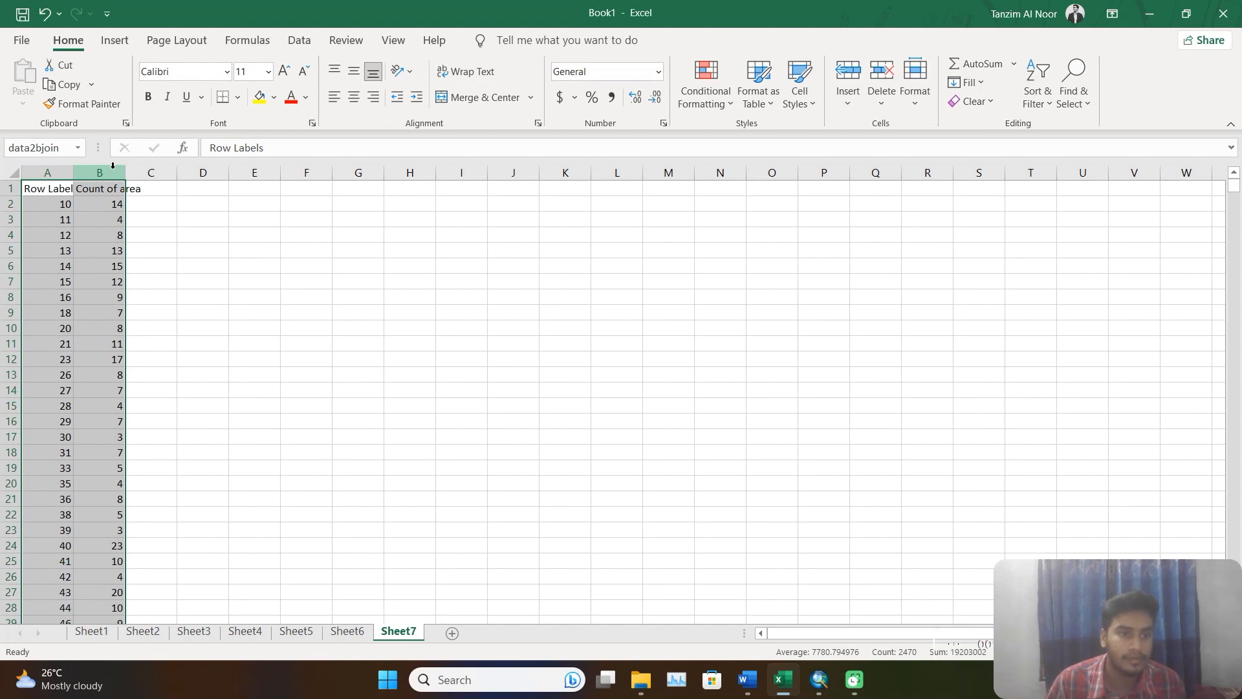
Save the workbook as Book1.xls in Excel 97-2003 Workbook format in the Project_2 output folder, continuing despite compatibility issues.
click(23, 42)
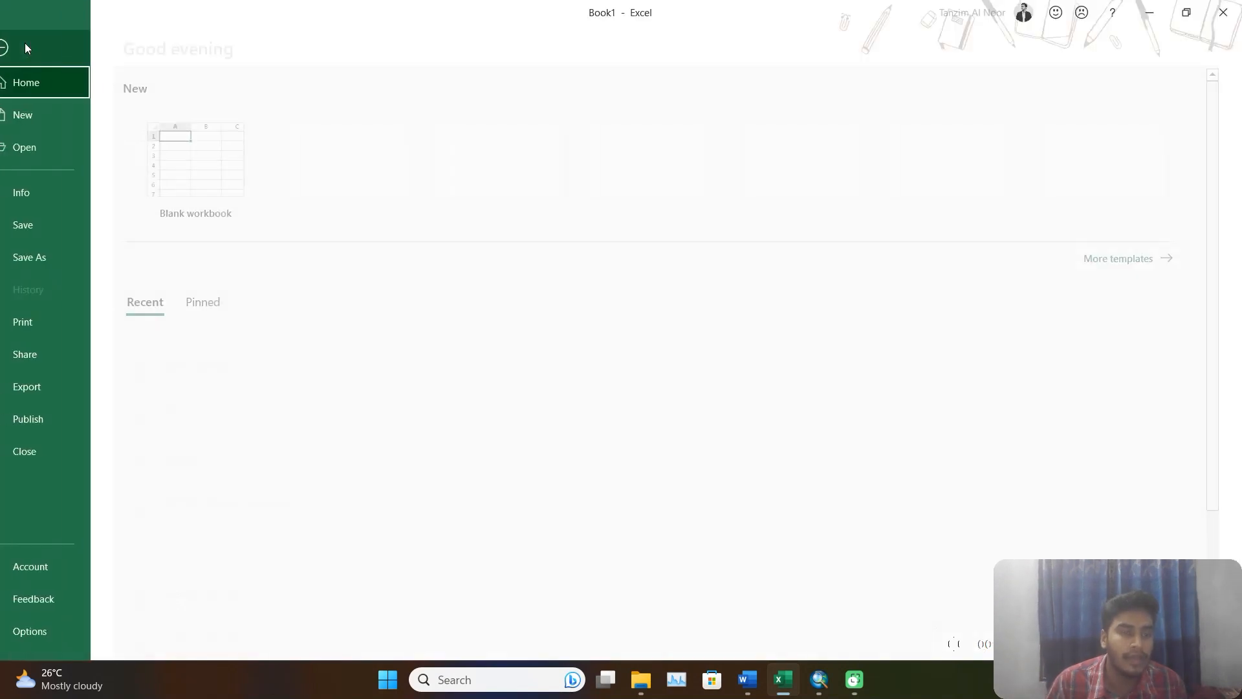
click(70, 256)
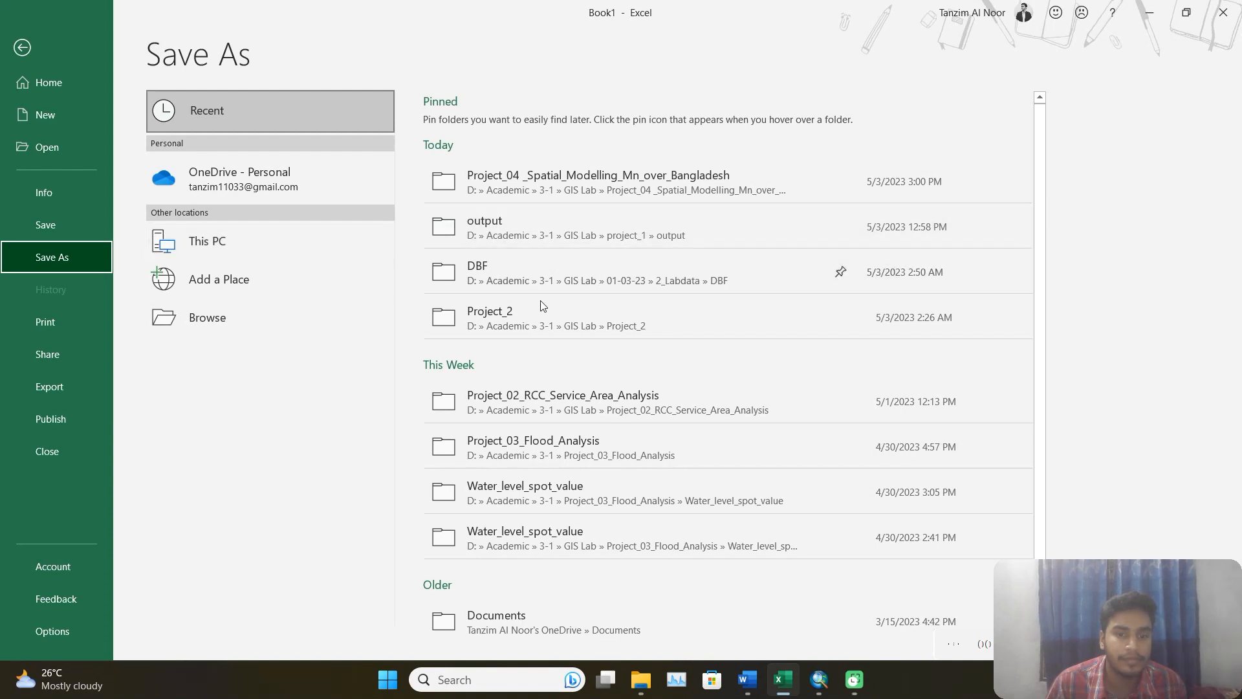
click(553, 315)
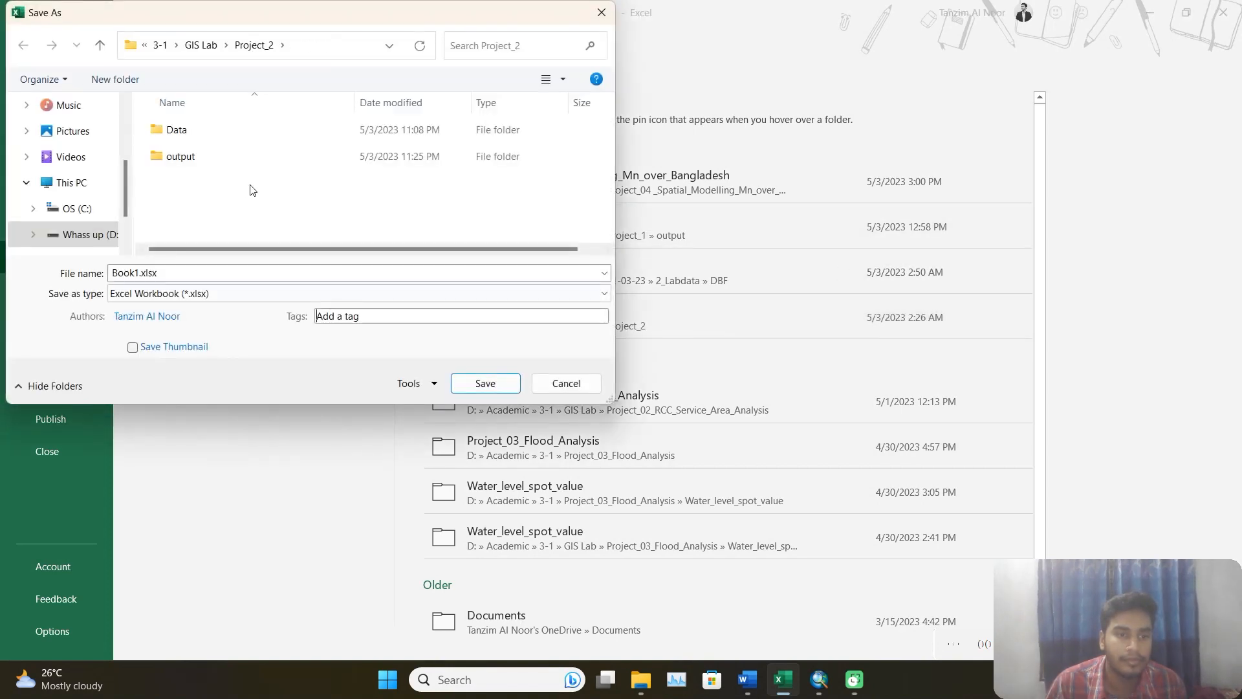
double_click(216, 161)
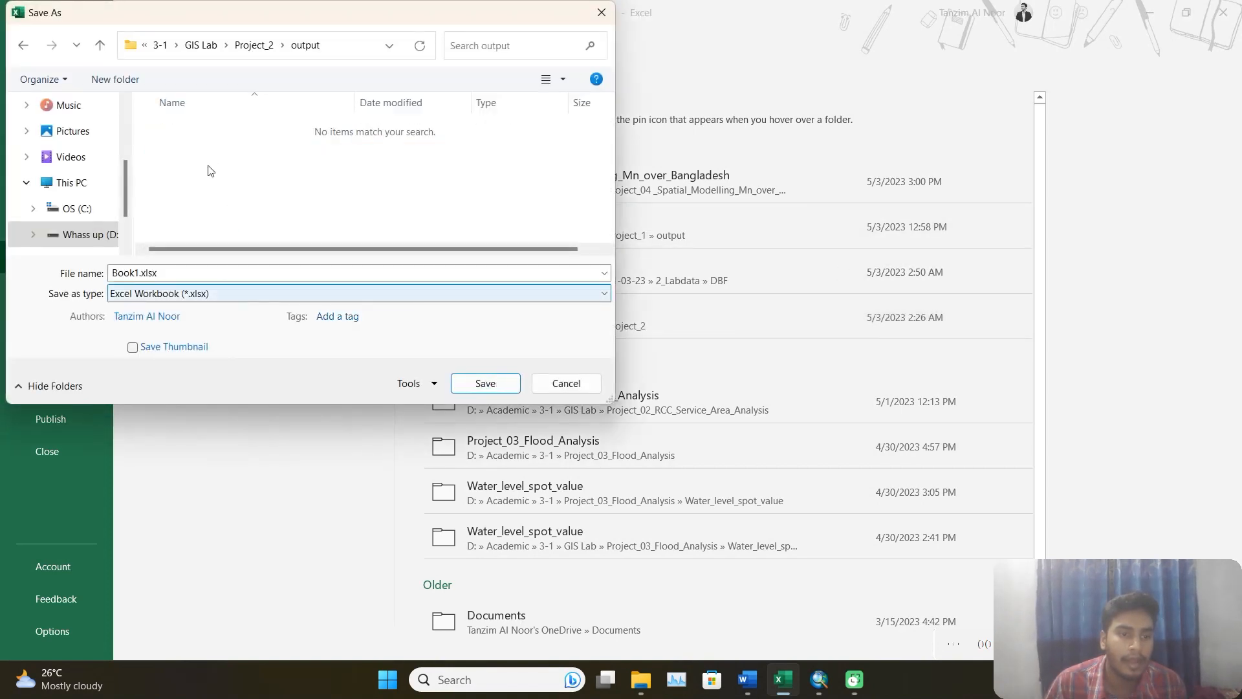
click(232, 294)
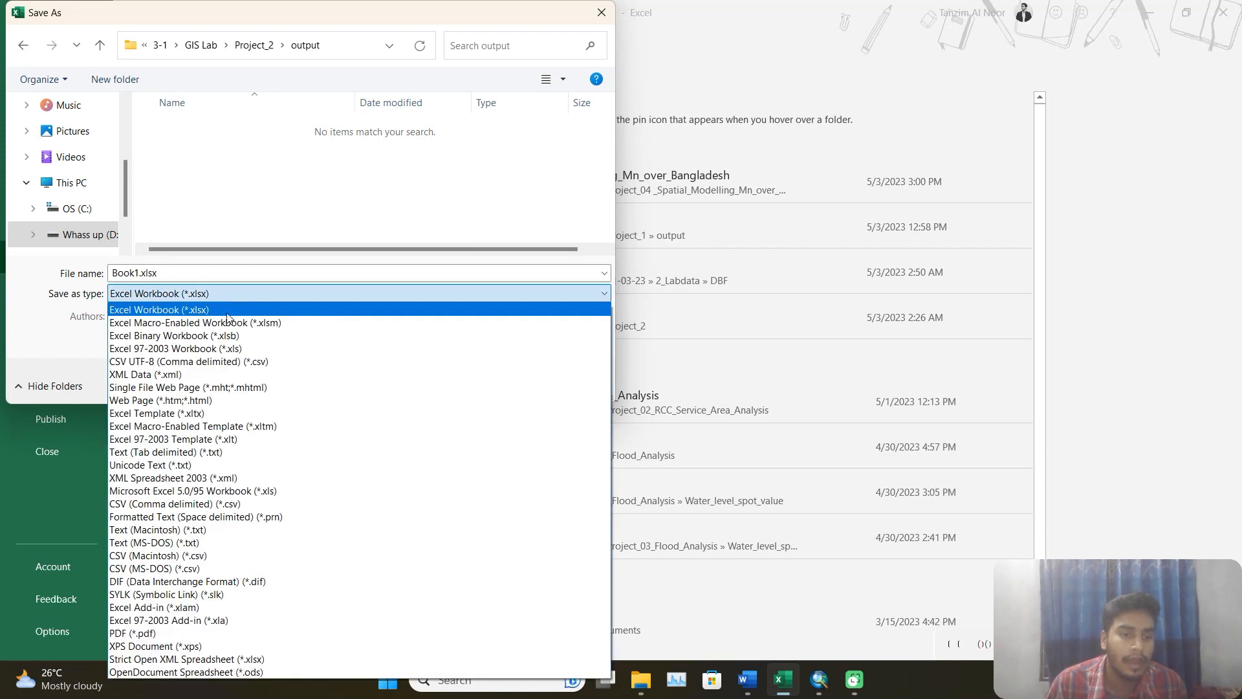
click(220, 351)
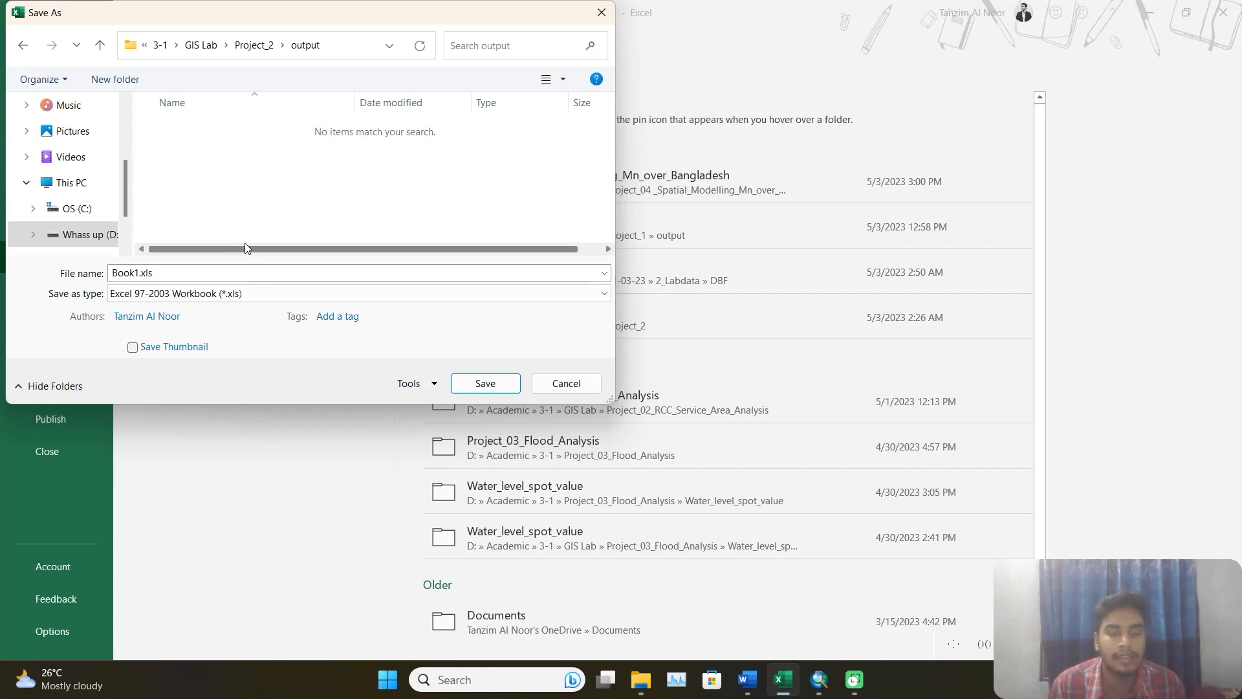
click(486, 384)
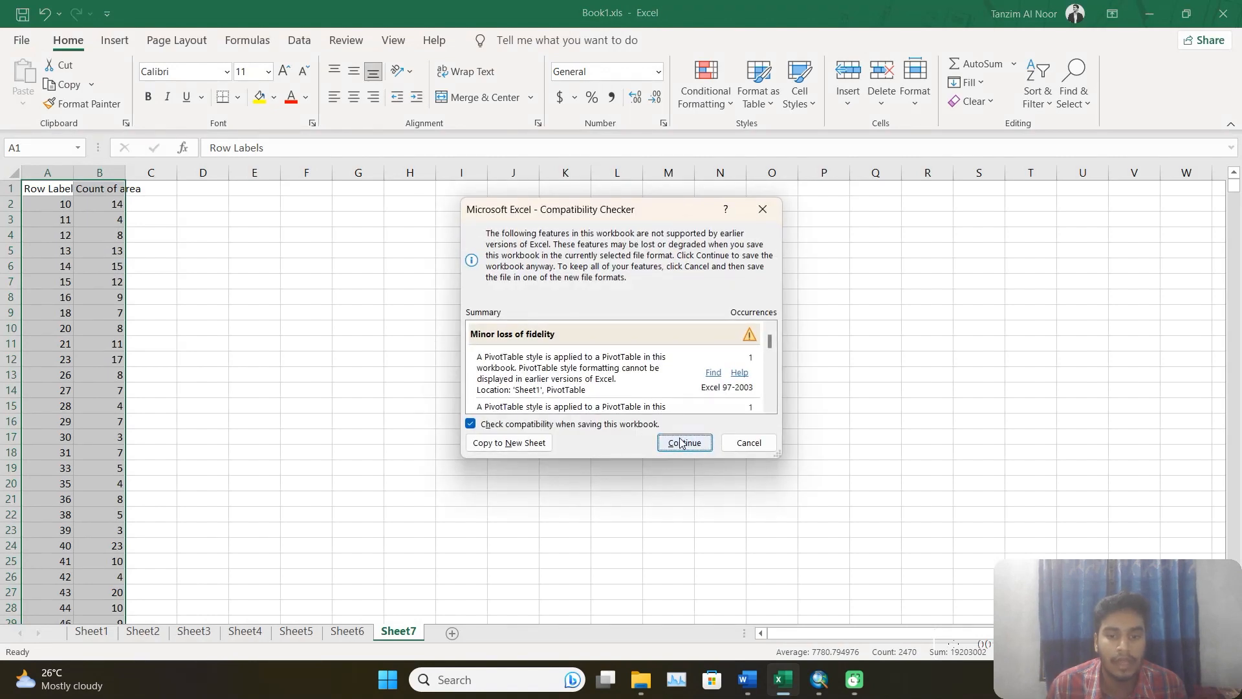
click(681, 444)
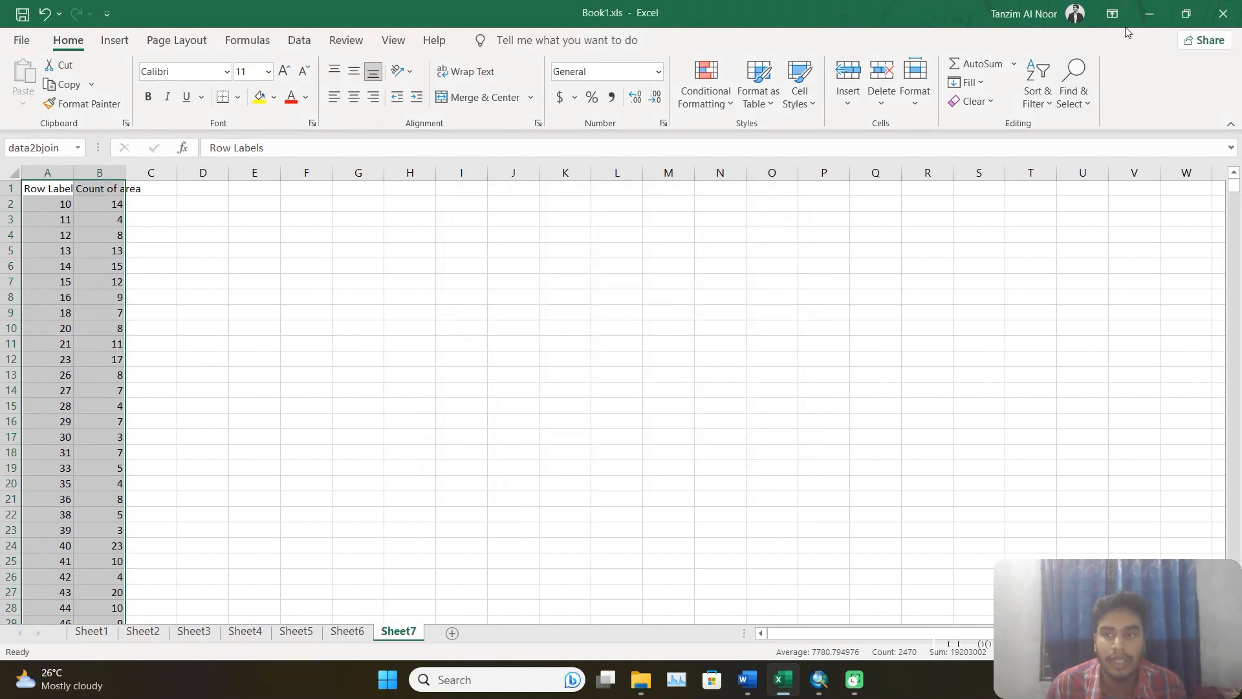
Switch to ArcMap, deselect all records of schl_buffer500m_int_iden and close its attribute table.
click(1150, 14)
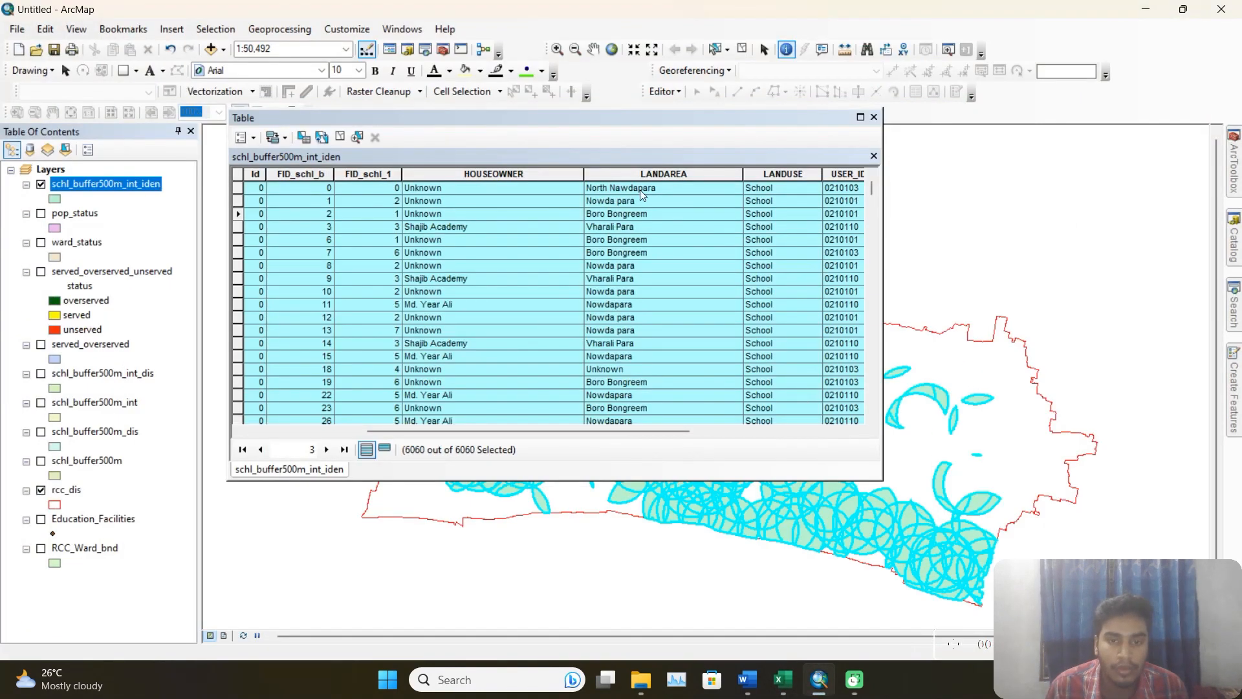
click(670, 141)
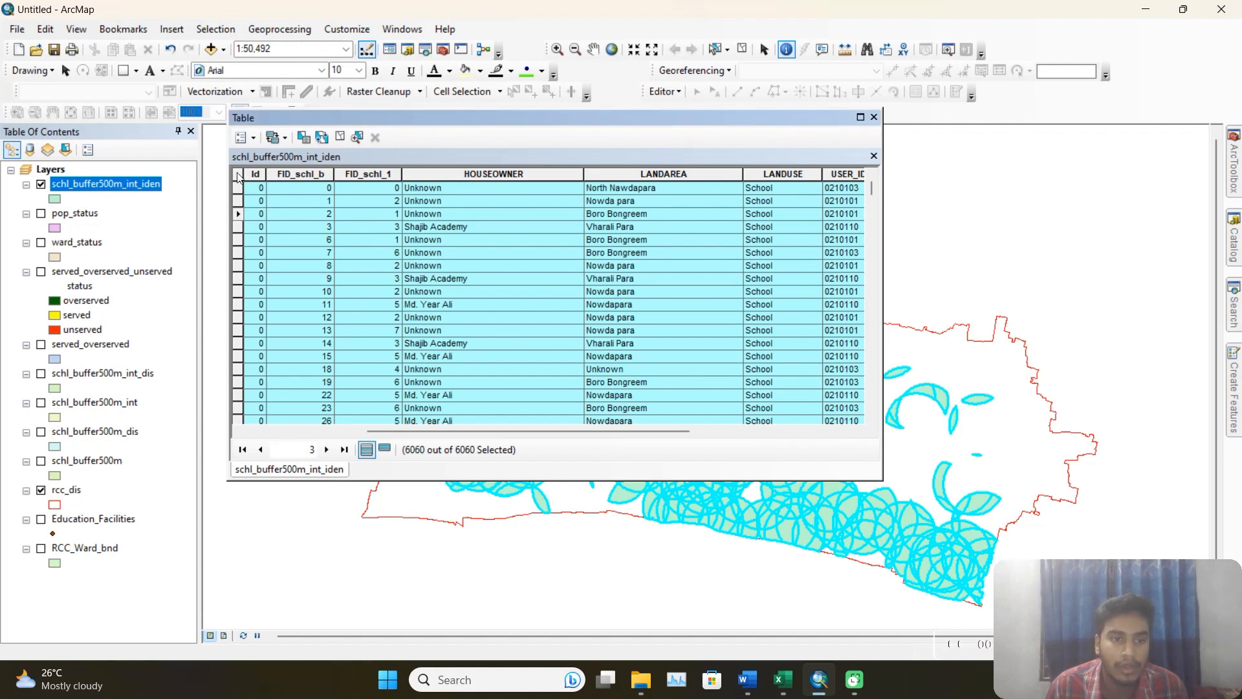
click(321, 138)
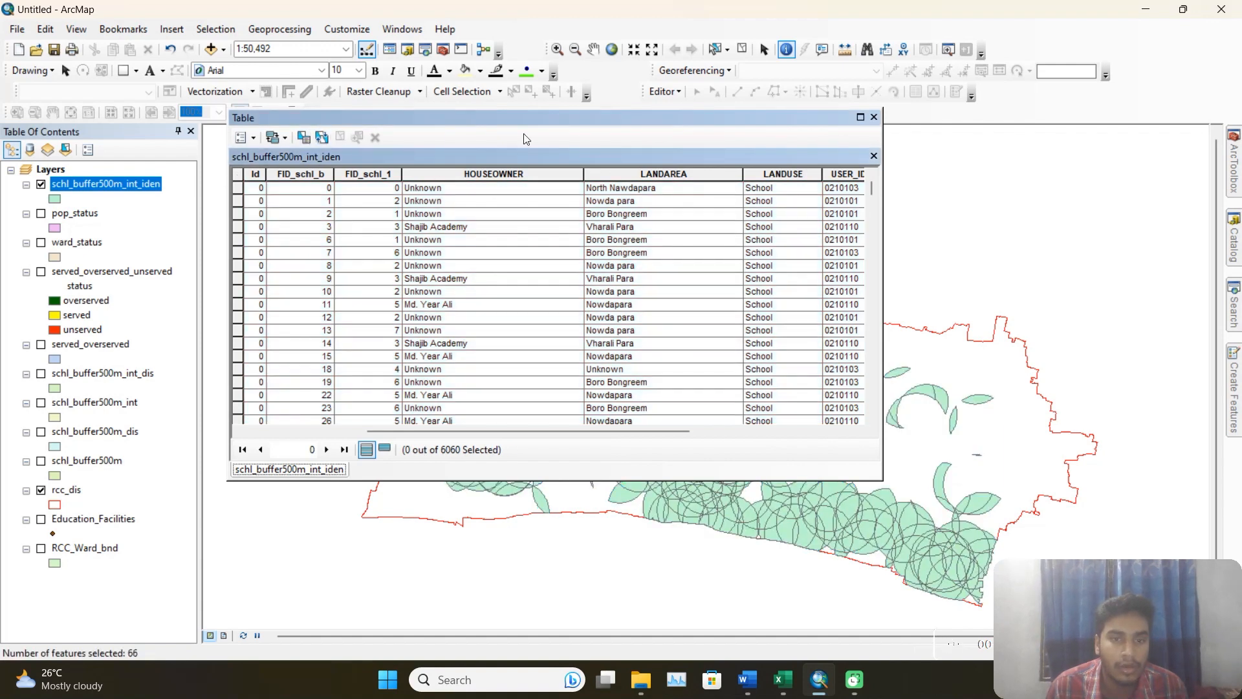
click(874, 117)
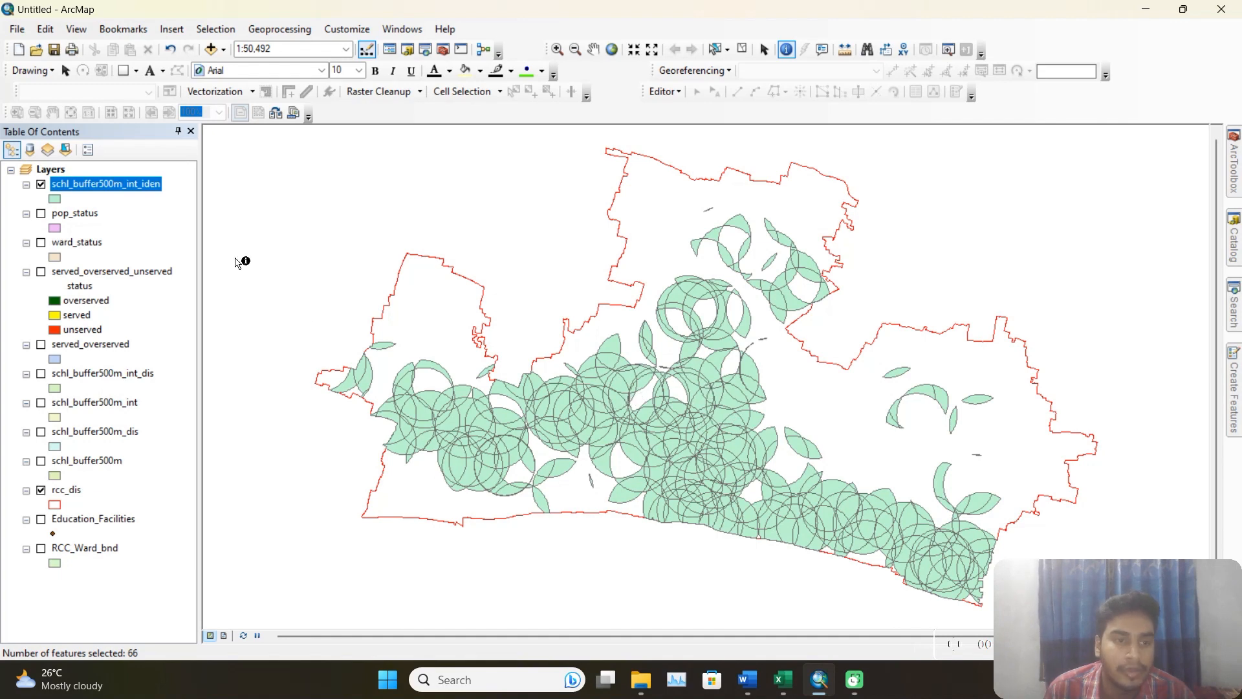
click(185, 213)
click(172, 184)
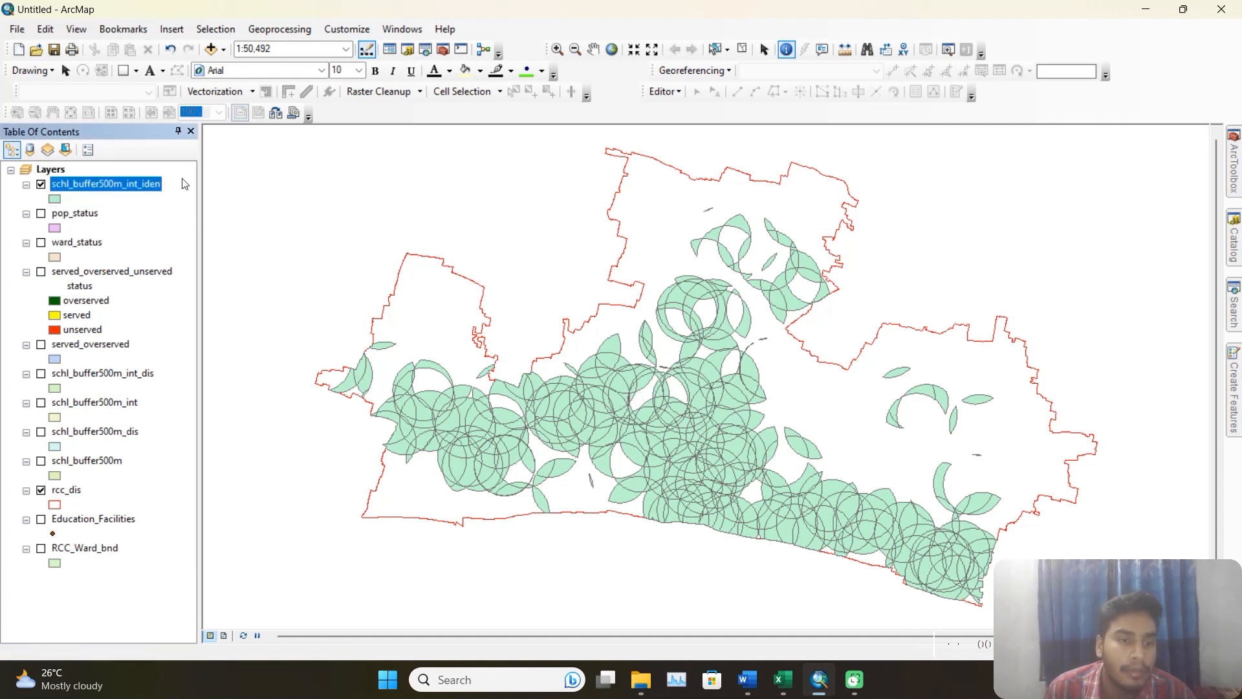
right_click(156, 190)
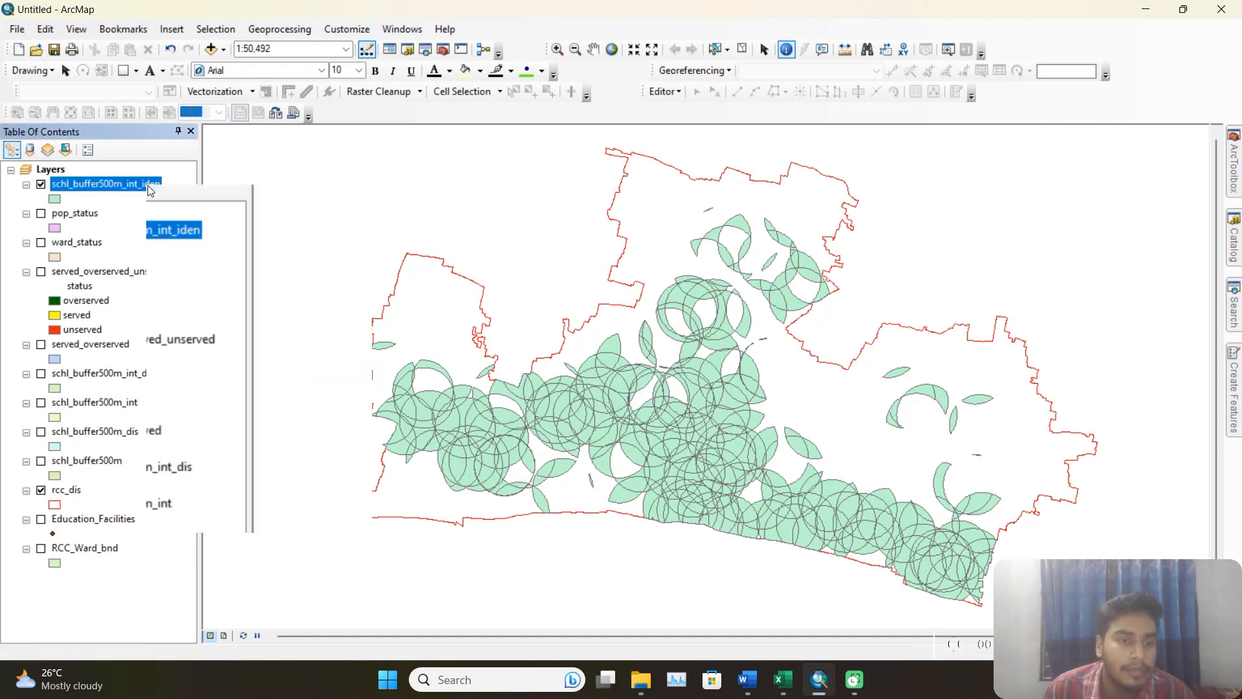
click(283, 31)
click(320, 133)
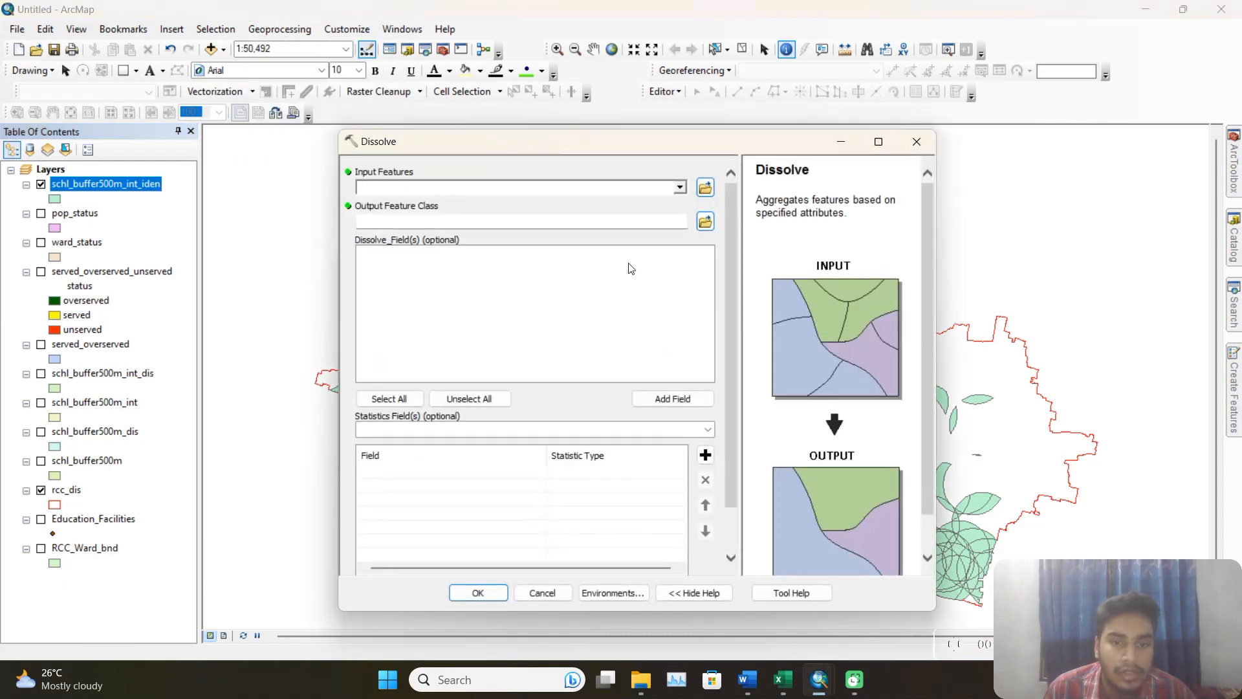
click(916, 142)
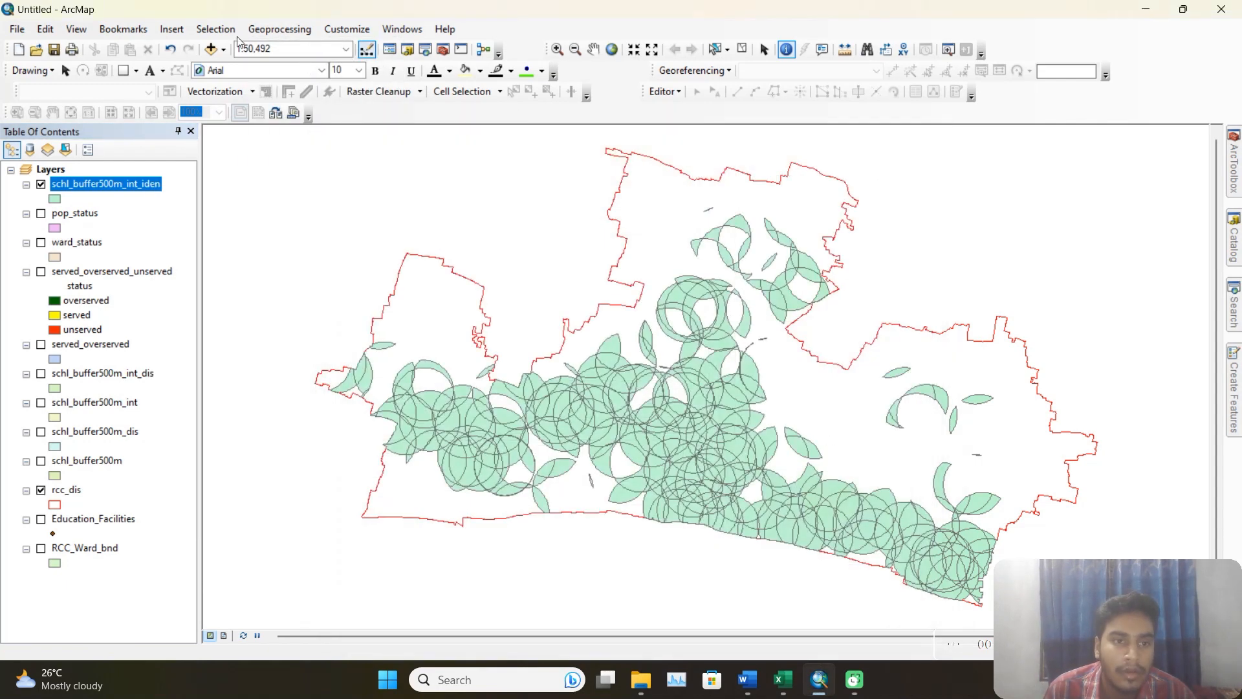
Set up a Dissolve of schl_buffer500m_int_iden with its output saved as schl_buffer500m_int_iden_dis.shp in the Project_2 output folder.
click(216, 29)
click(278, 157)
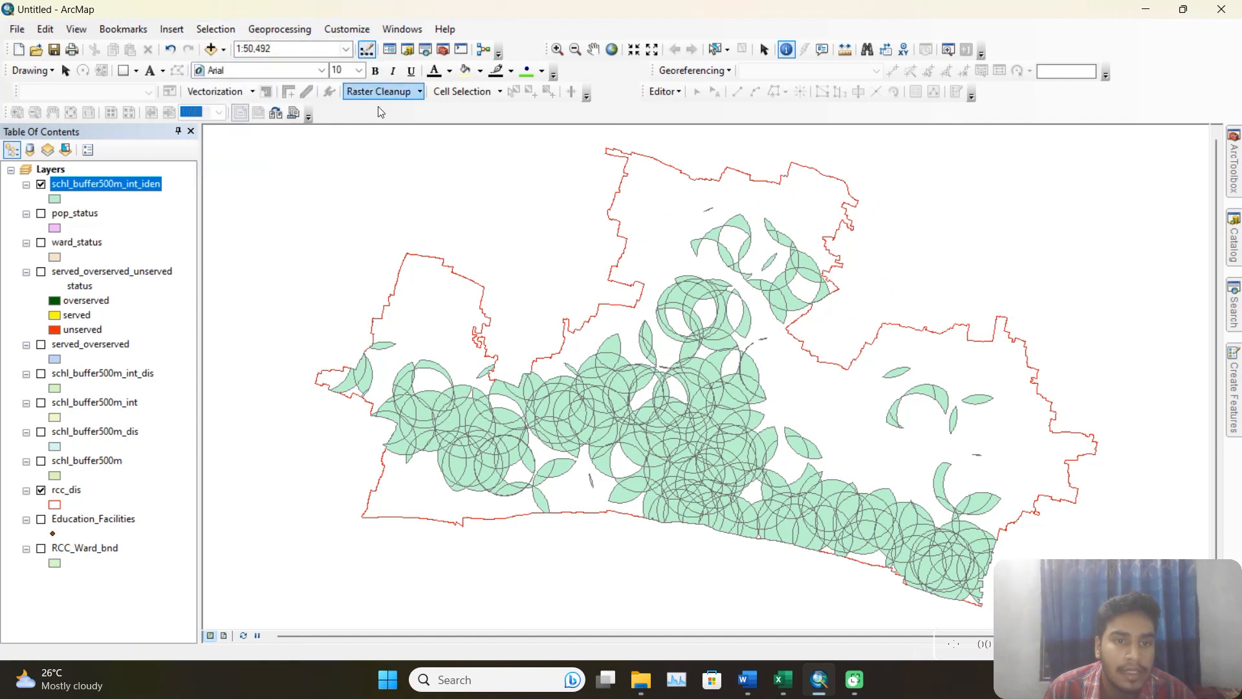
click(281, 30)
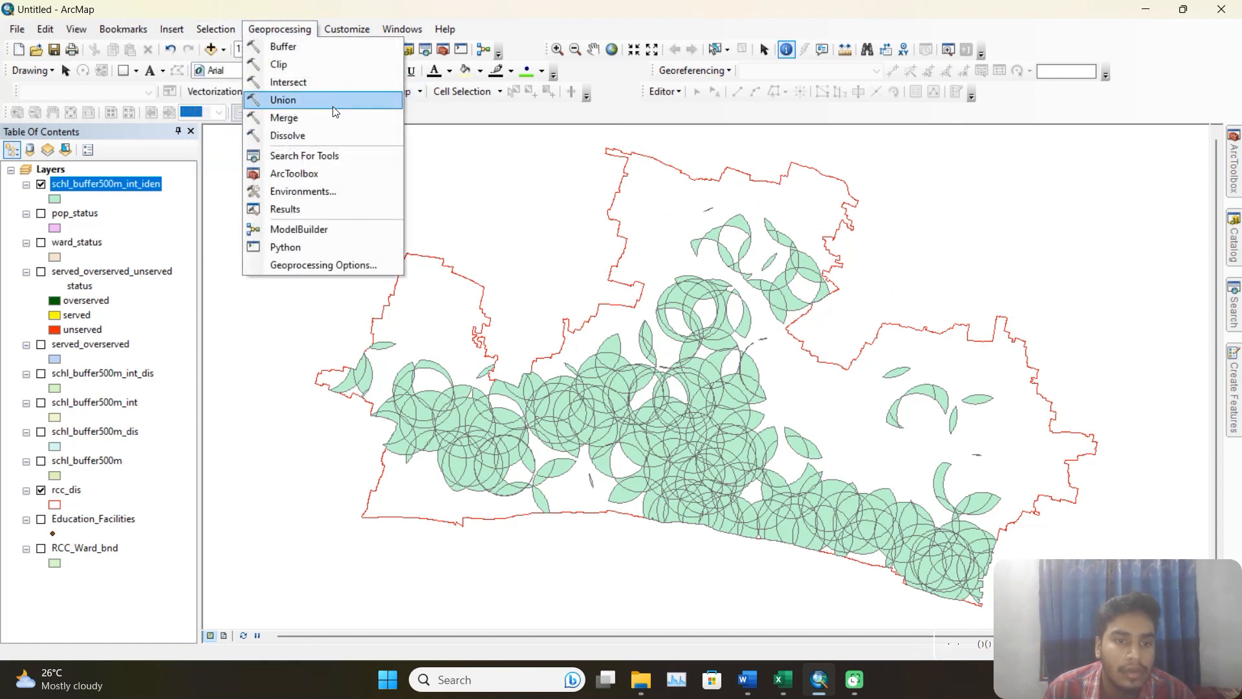
click(303, 137)
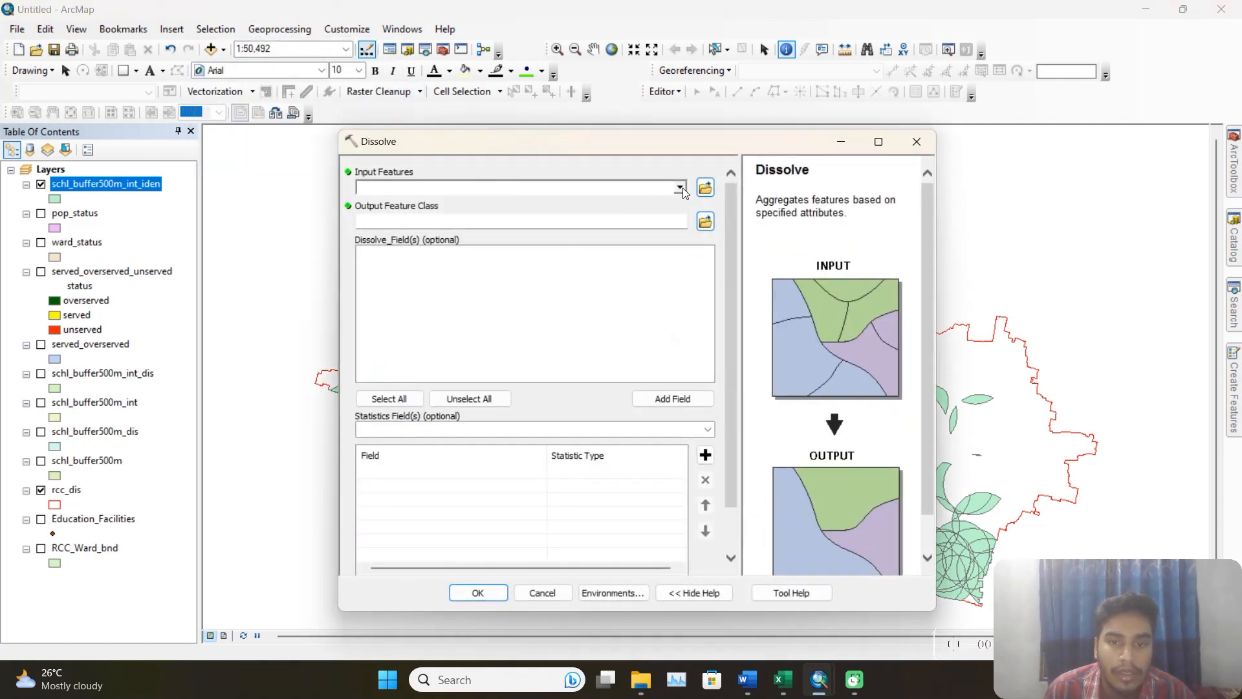
click(681, 187)
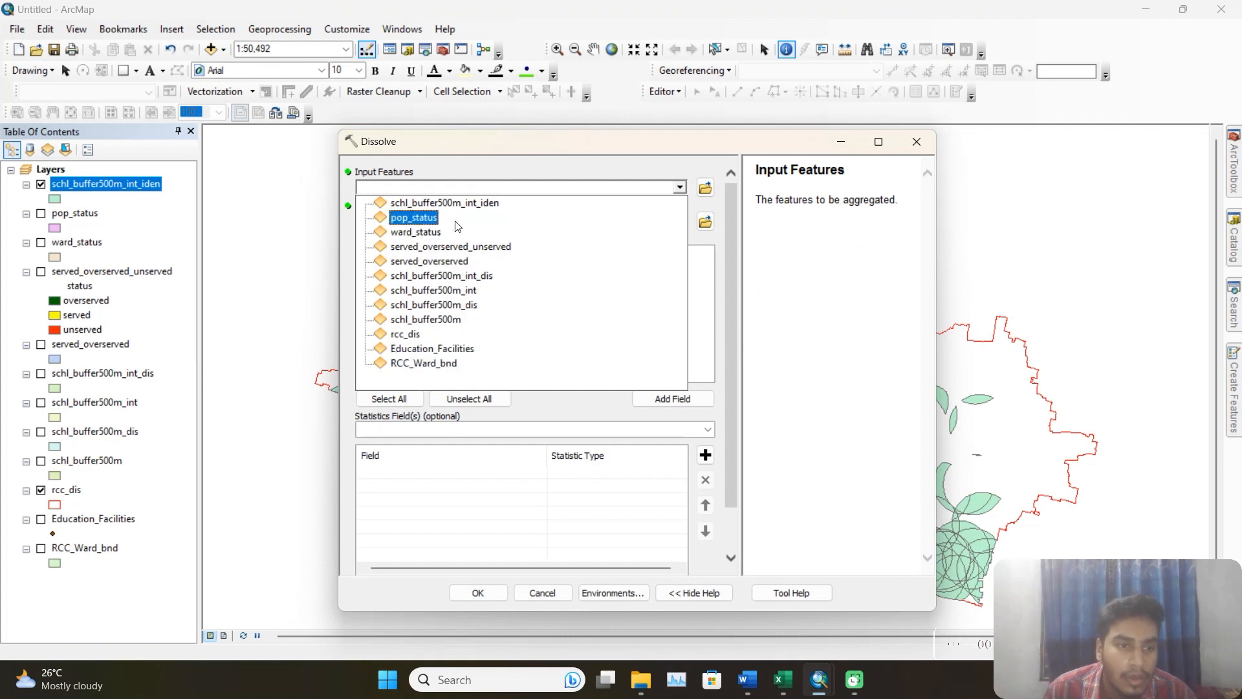
click(476, 205)
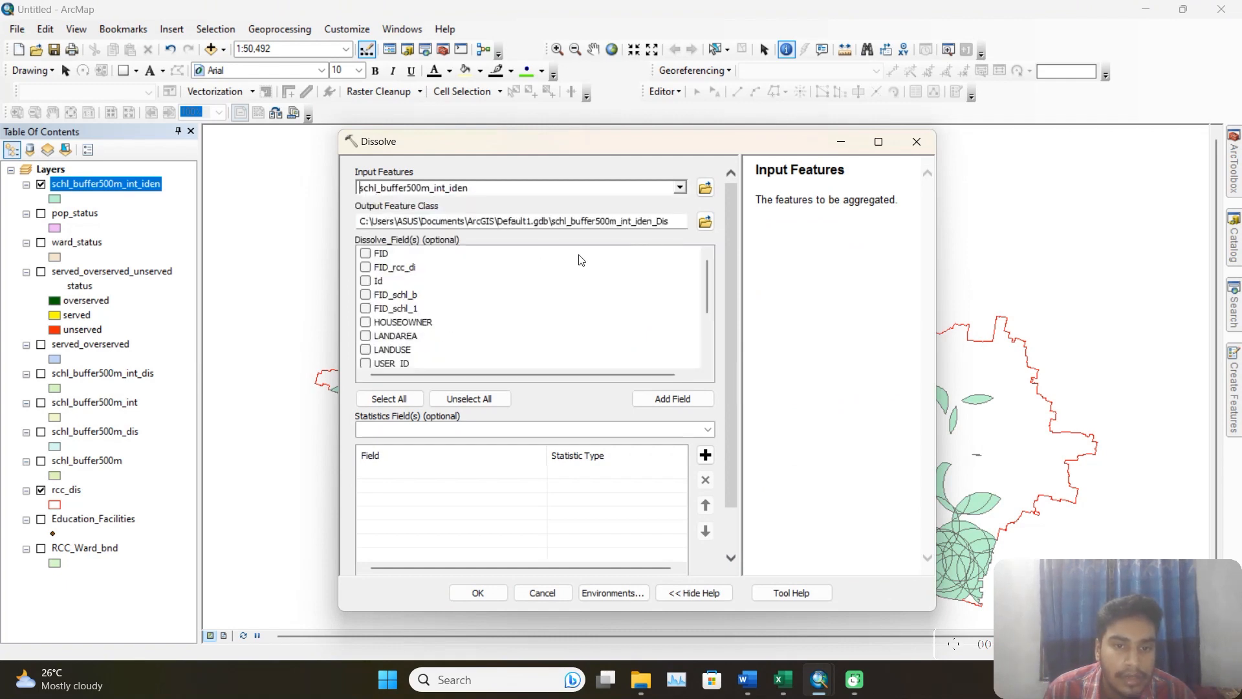
click(706, 222)
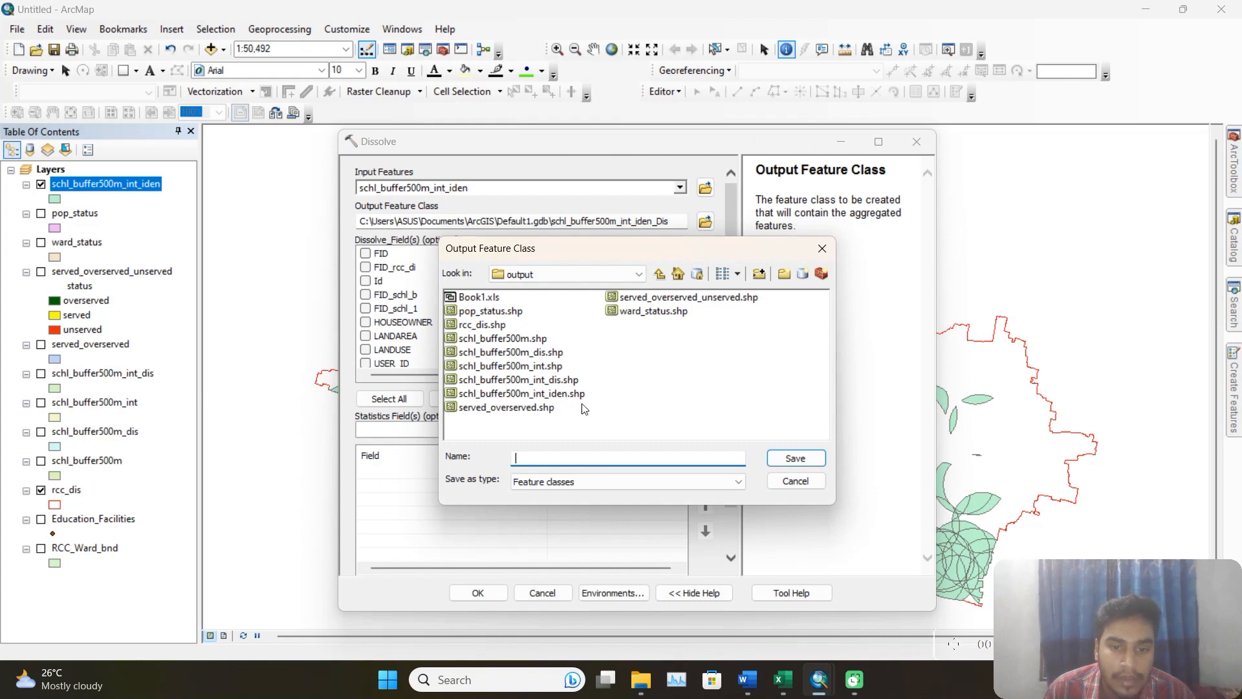
click(578, 395)
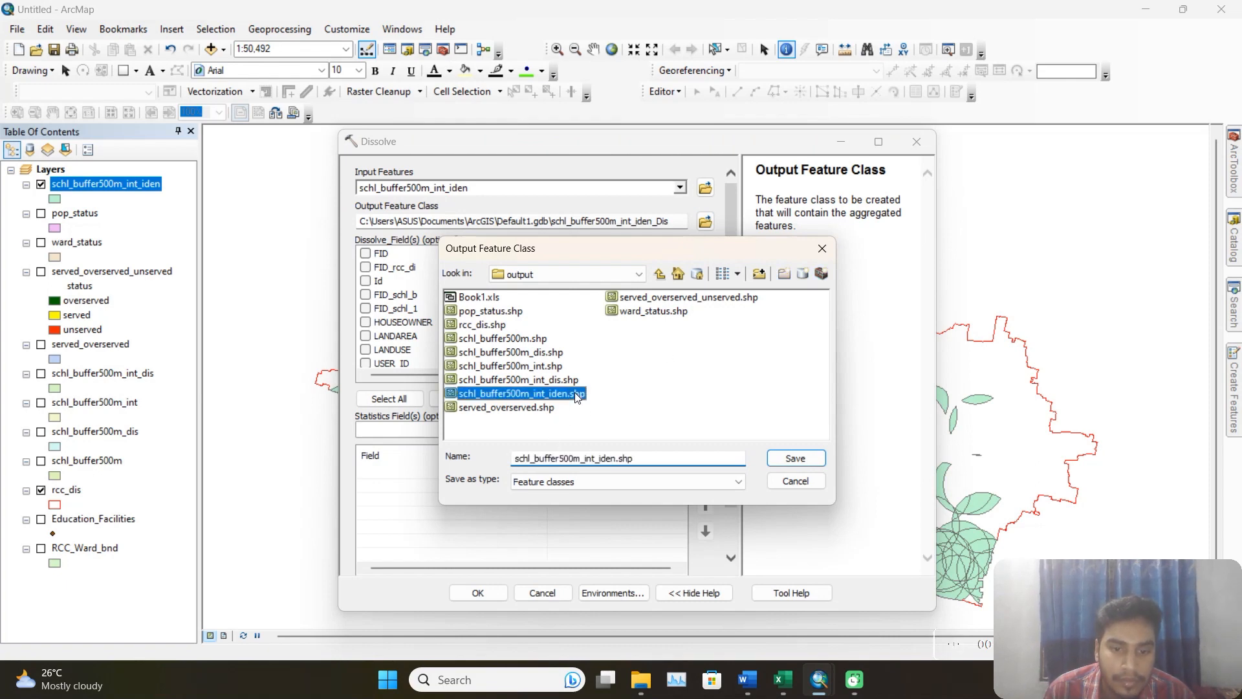
drag(616, 458, 620, 458)
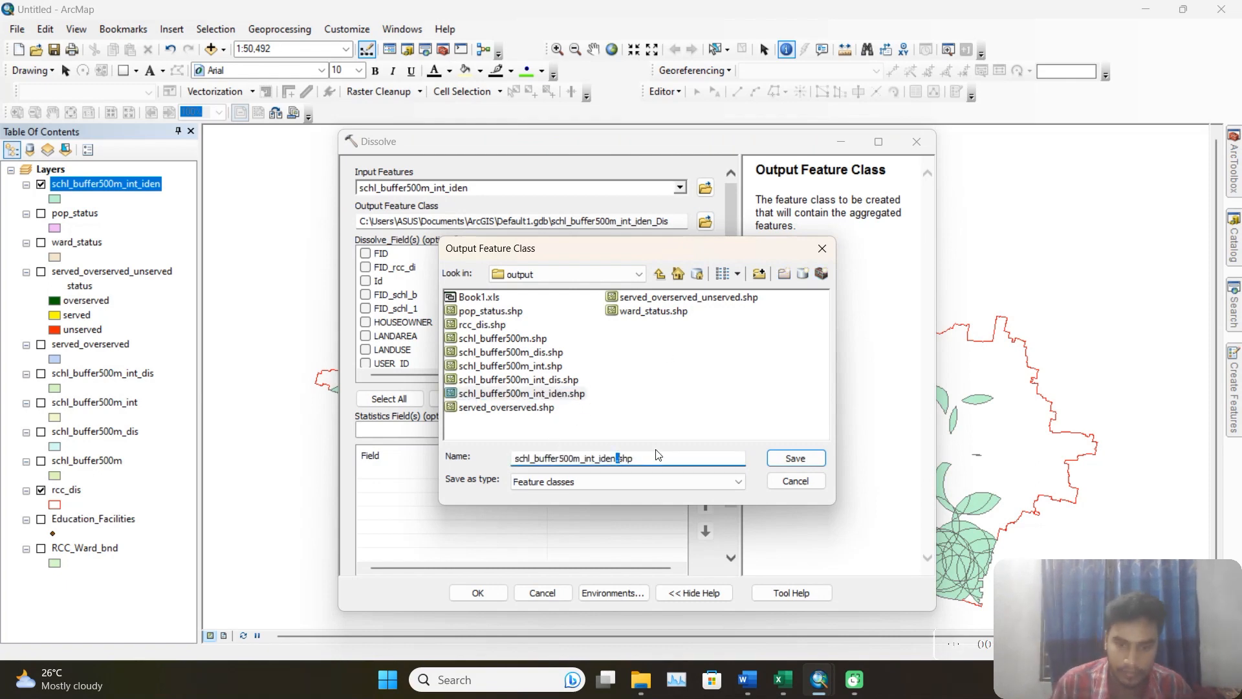
text(_dis.)
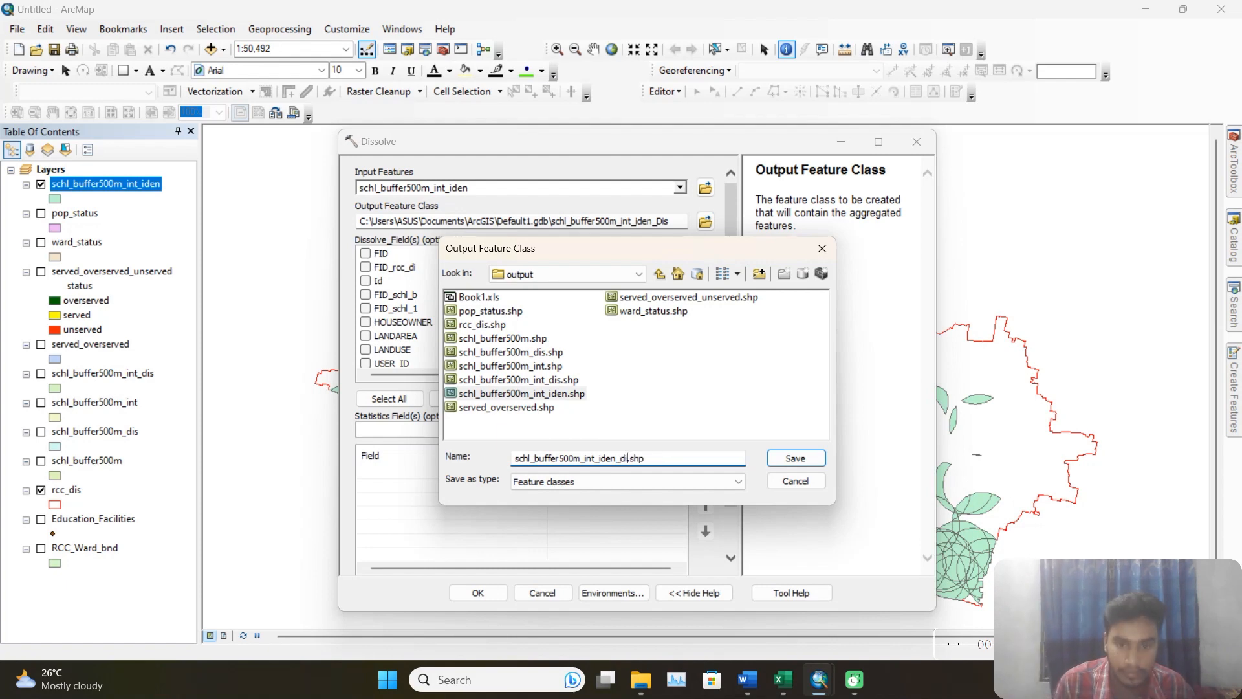
click(777, 458)
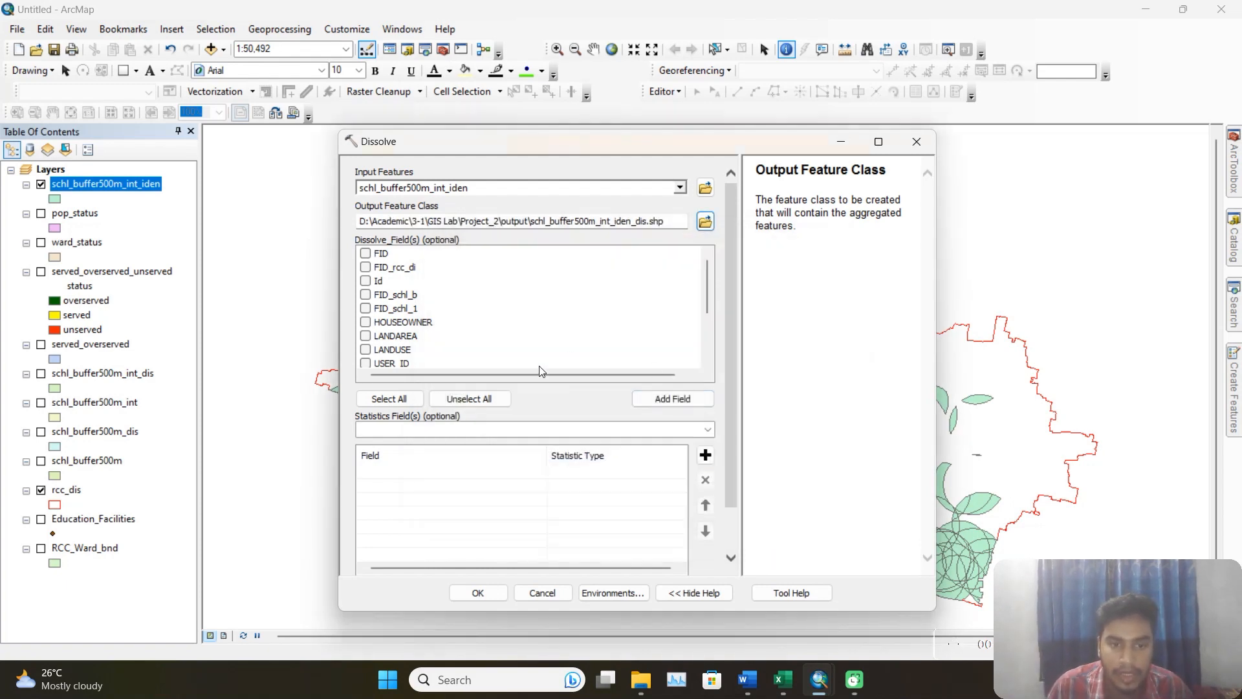
Run the Dissolve using area as the dissolve field, and hide the schl_buffer500m_int_iden layer.
scroll(497, 334, down, 2)
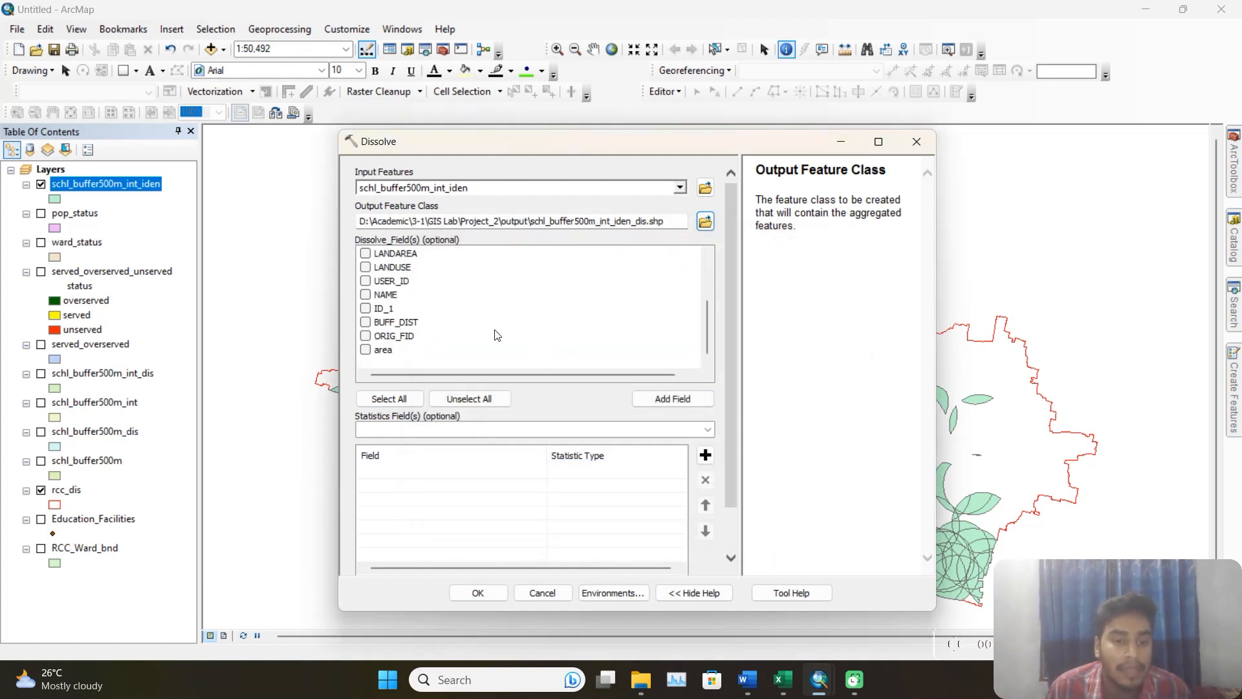
click(367, 351)
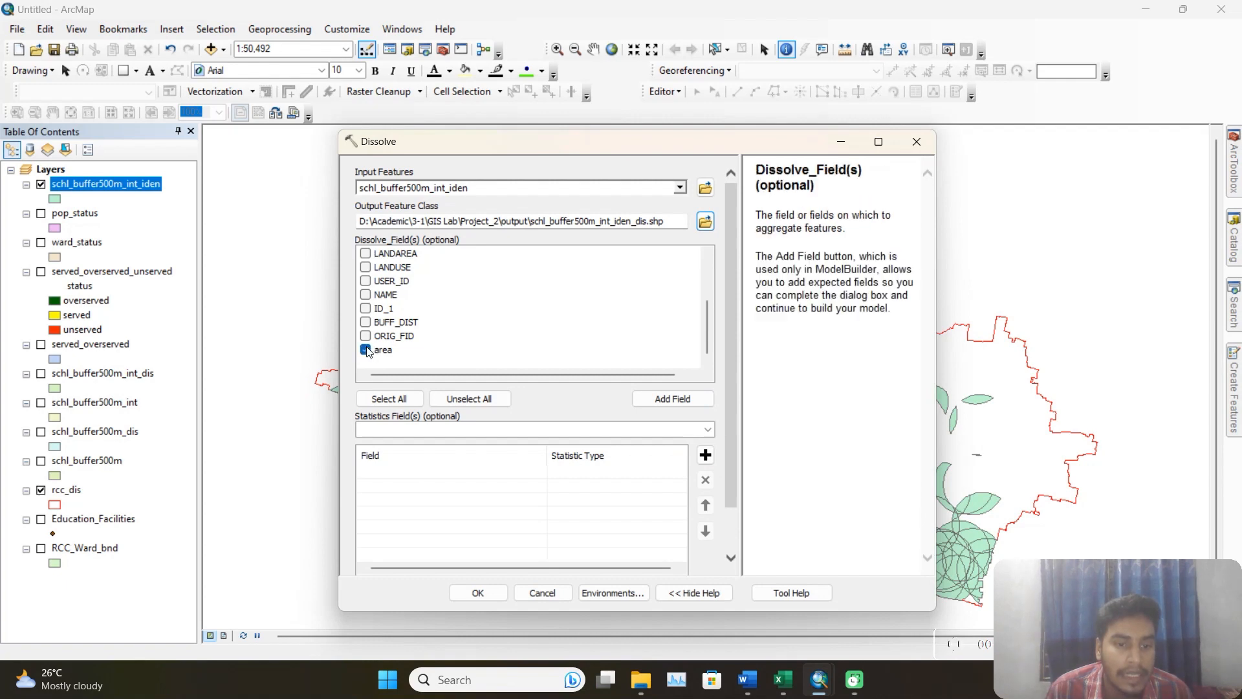
click(477, 592)
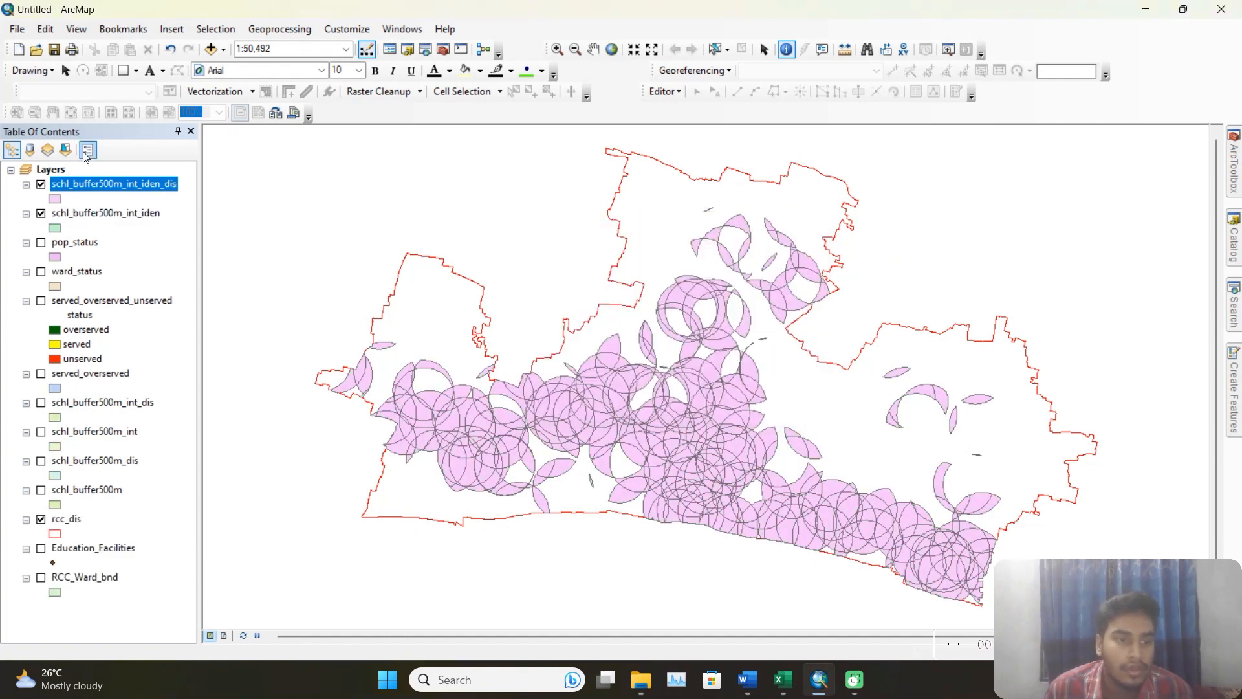
click(41, 213)
Review the records in the attribute table of schl_buffer500m_int_iden_dis, and close the table.
right_click(99, 188)
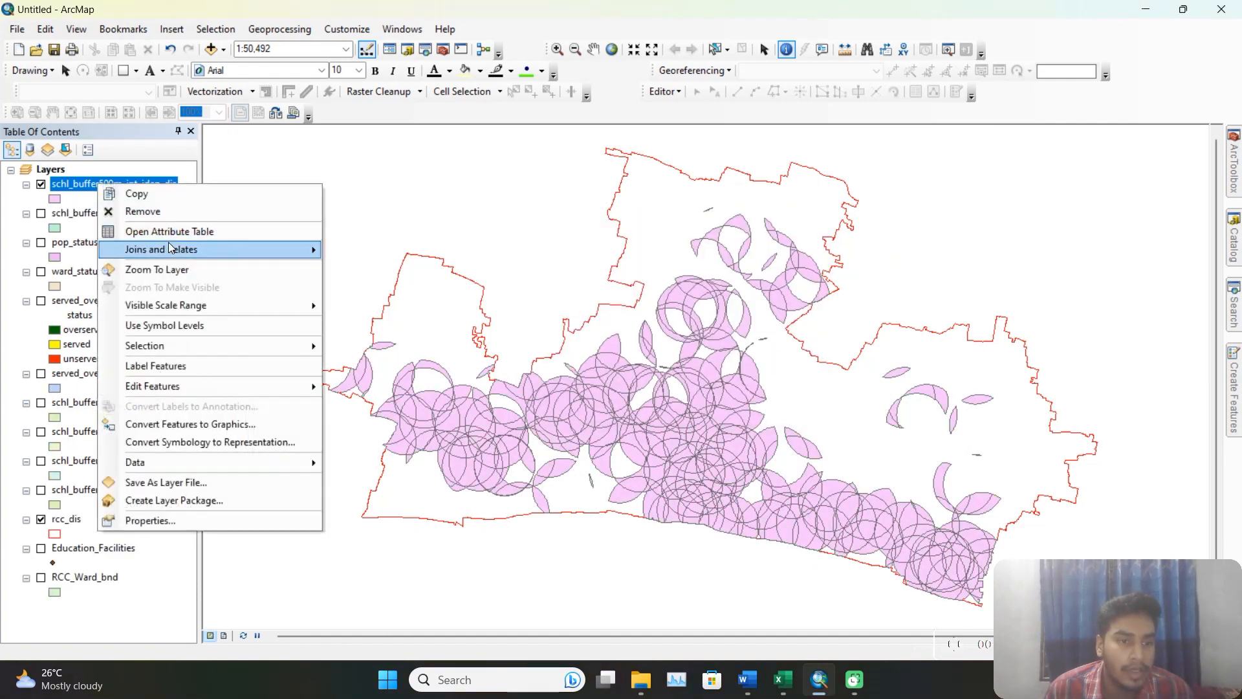
click(133, 228)
scroll(307, 302, down, 7)
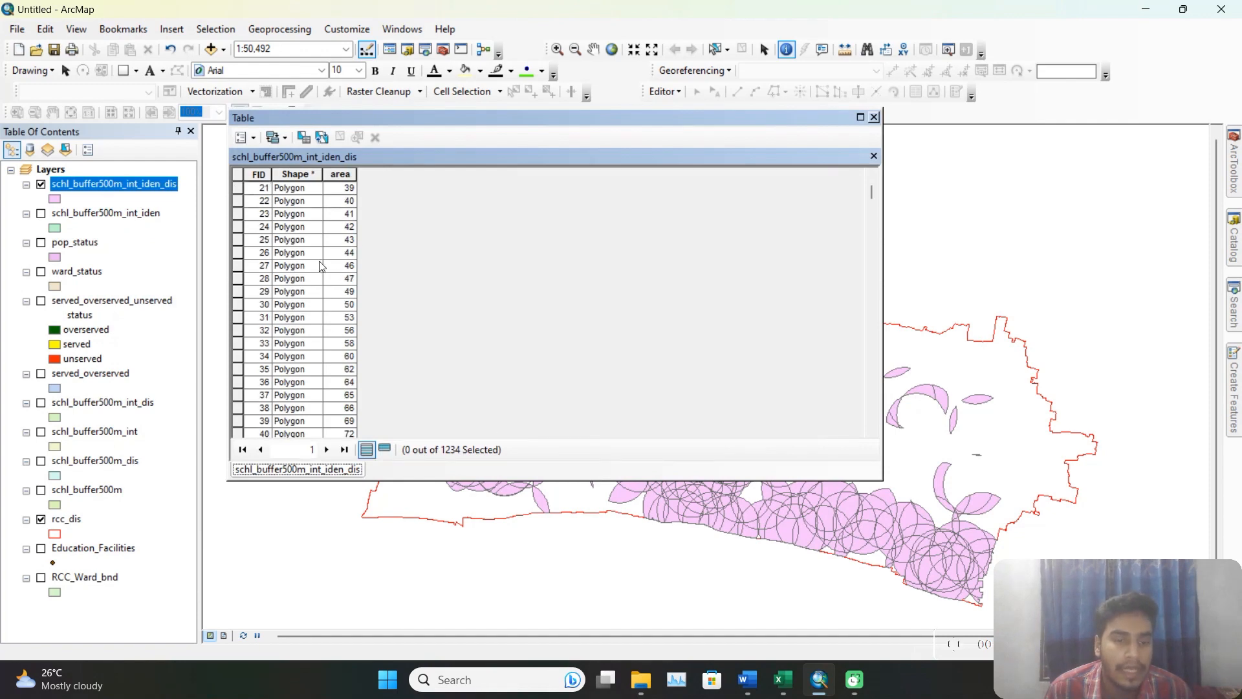
scroll(307, 302, up, 7)
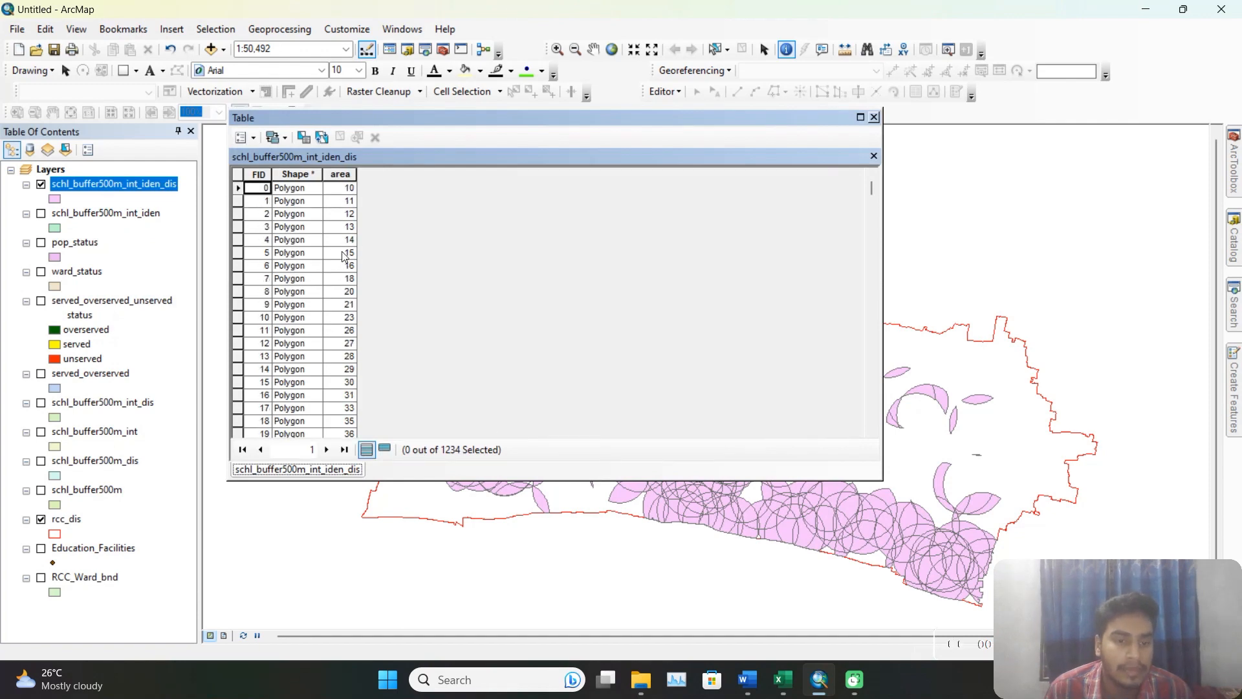
click(874, 117)
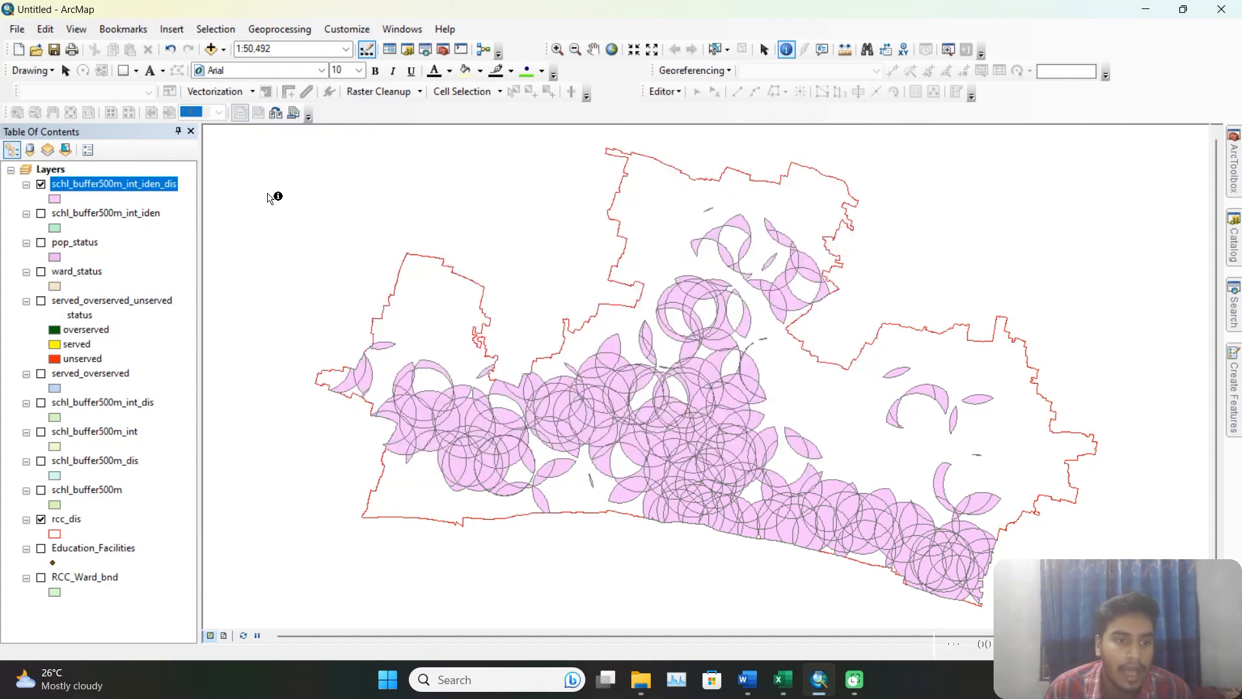
Start an attribute join on schl_buffer500m_int_iden_dis based on its area field.
right_click(158, 184)
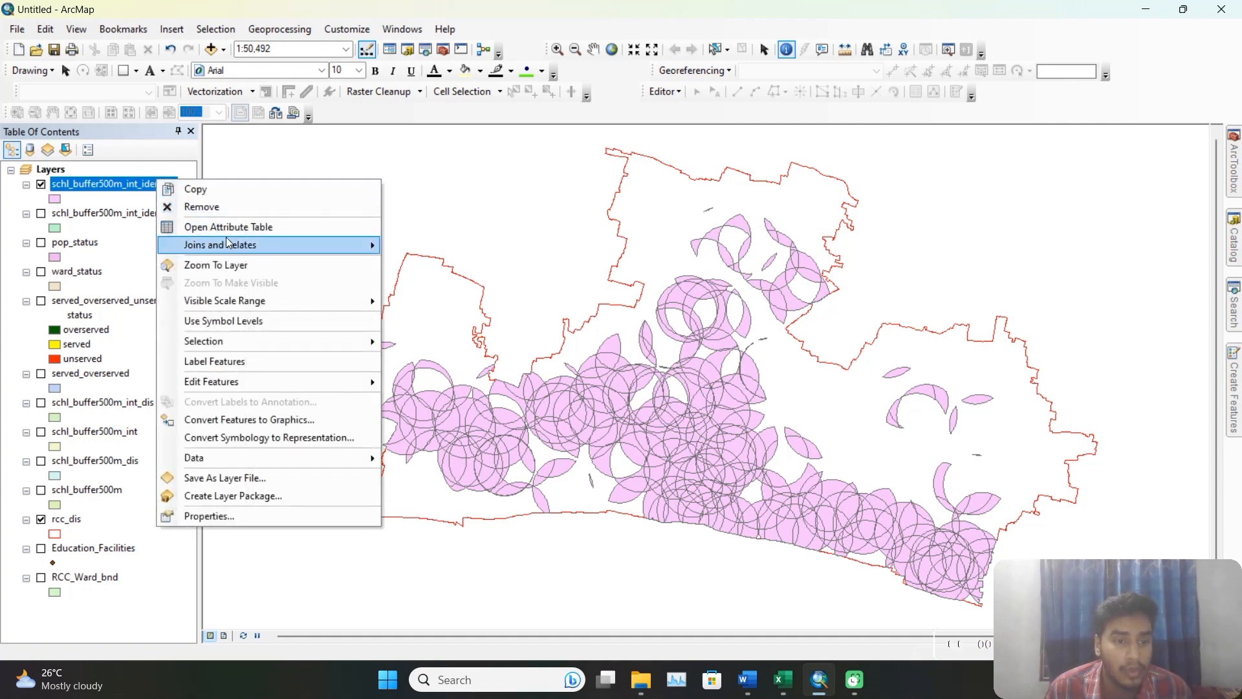
mouse_move(227, 238)
click(427, 249)
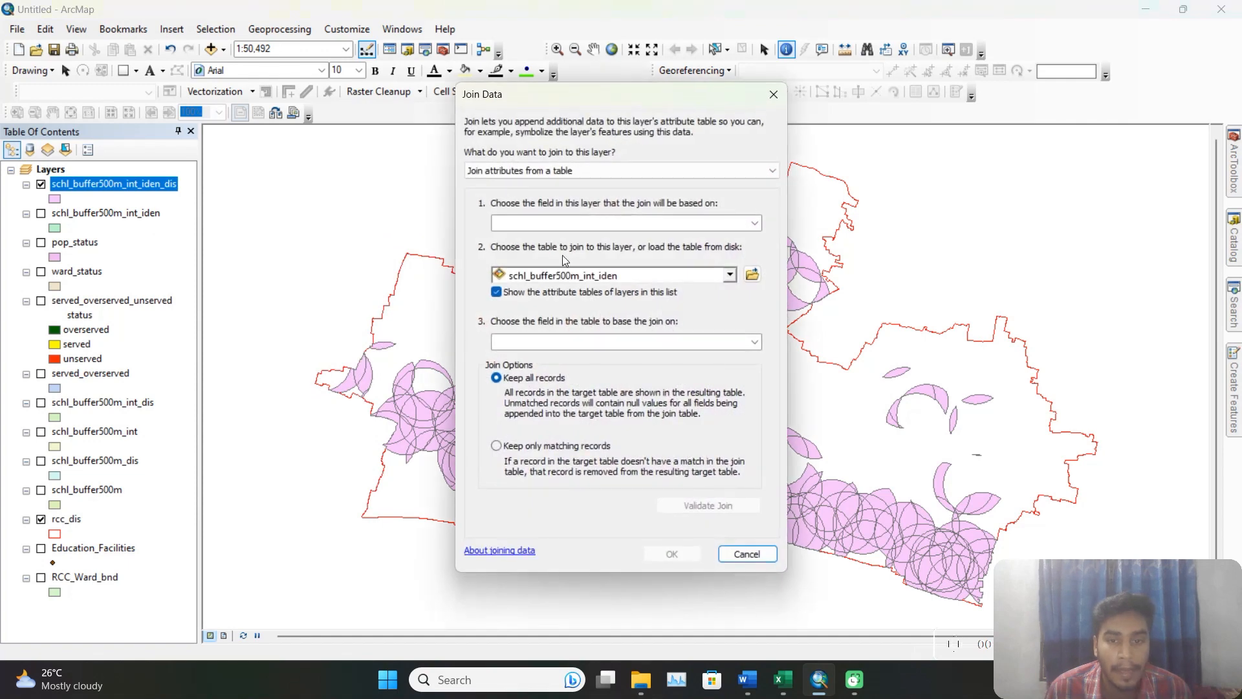
click(755, 224)
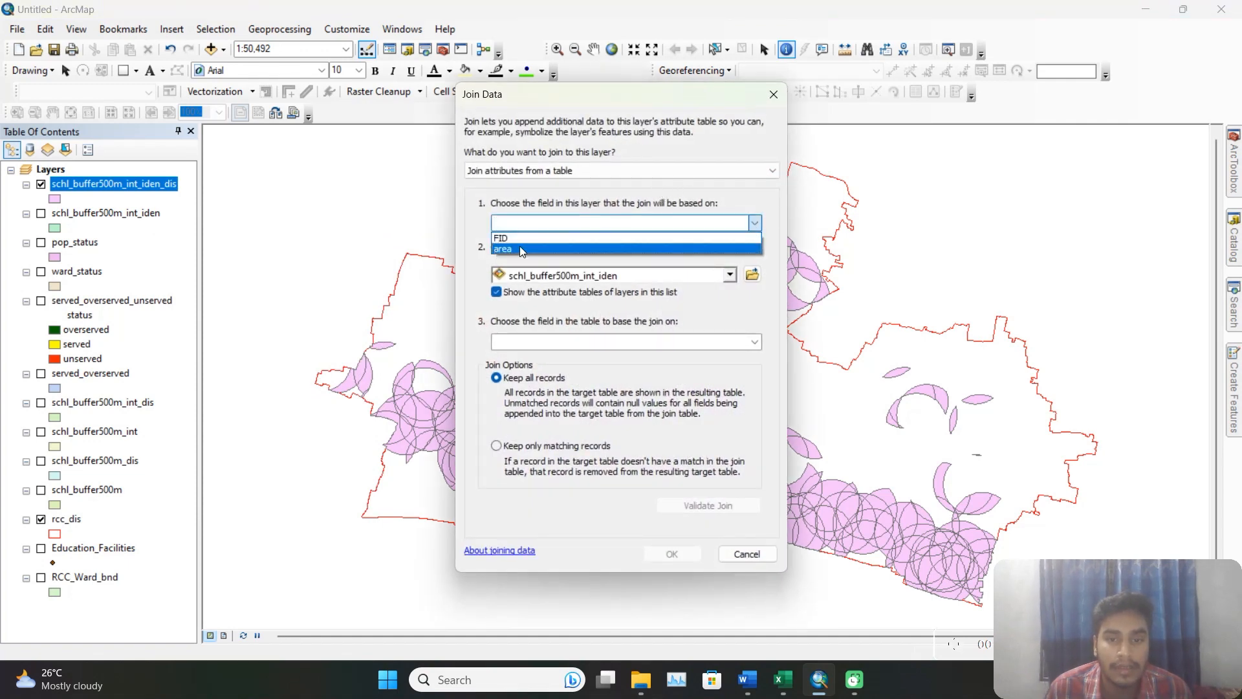
click(519, 248)
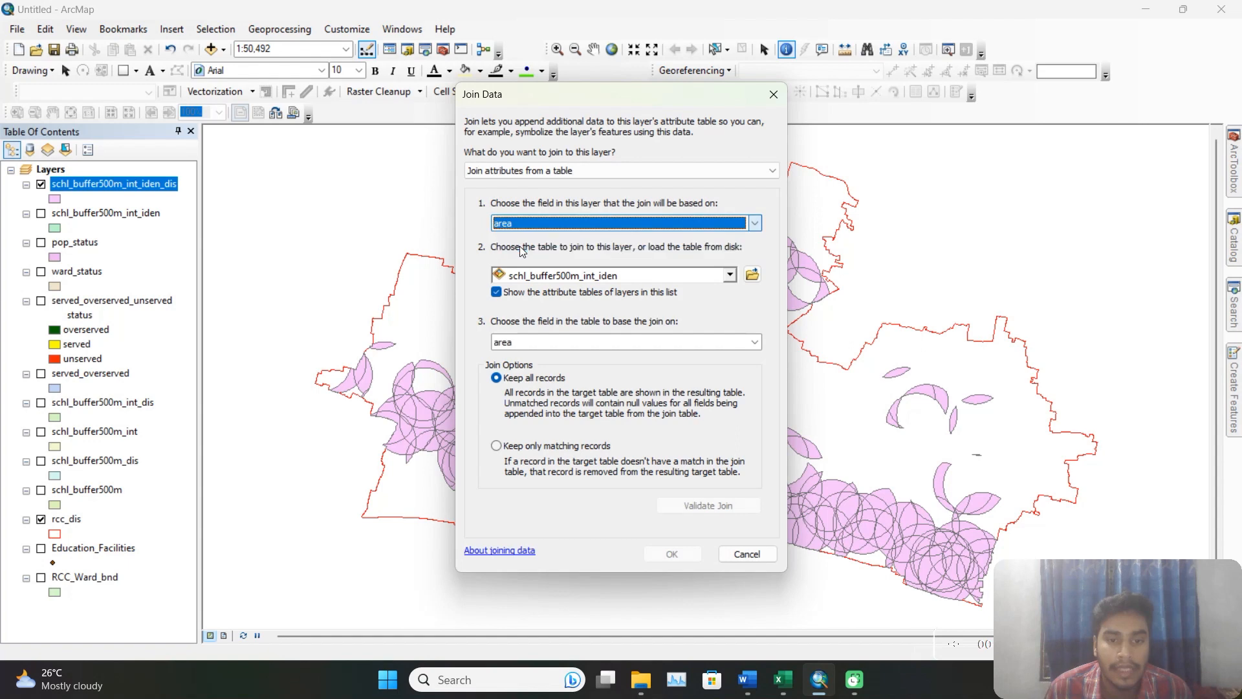
Load data2bjoin from Book1.xls in the Project_2 output folder as the table to join.
click(752, 274)
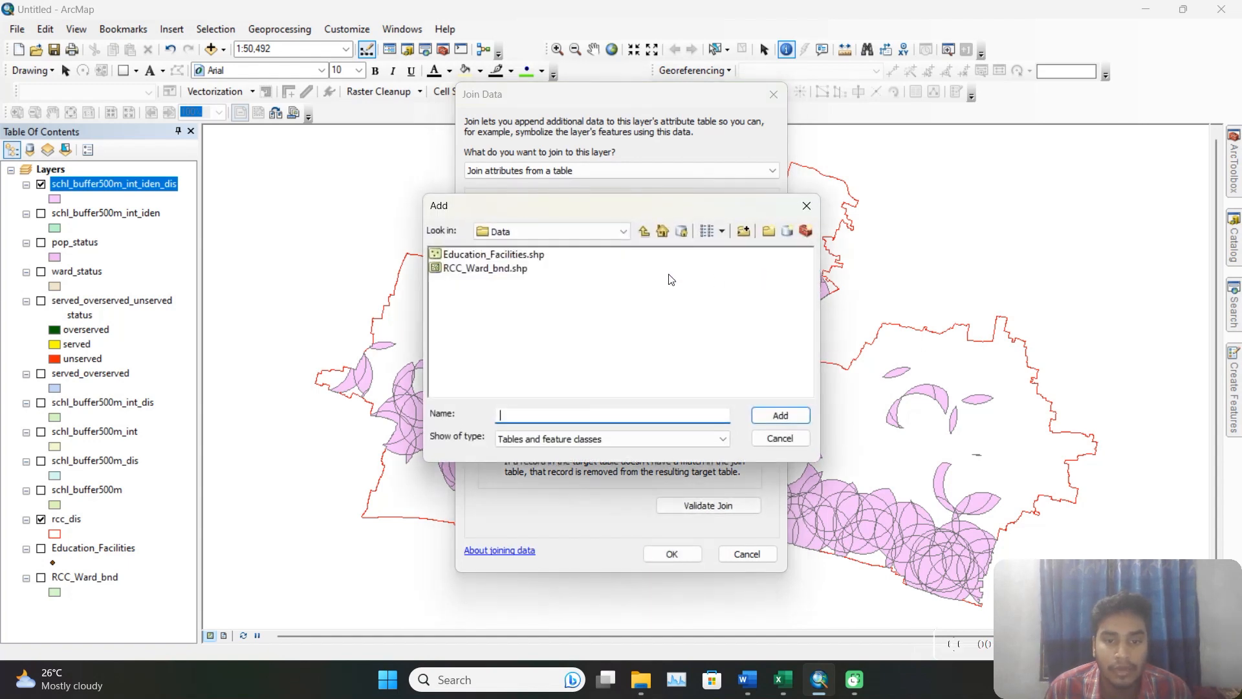
click(645, 231)
click(644, 231)
double_click(712, 282)
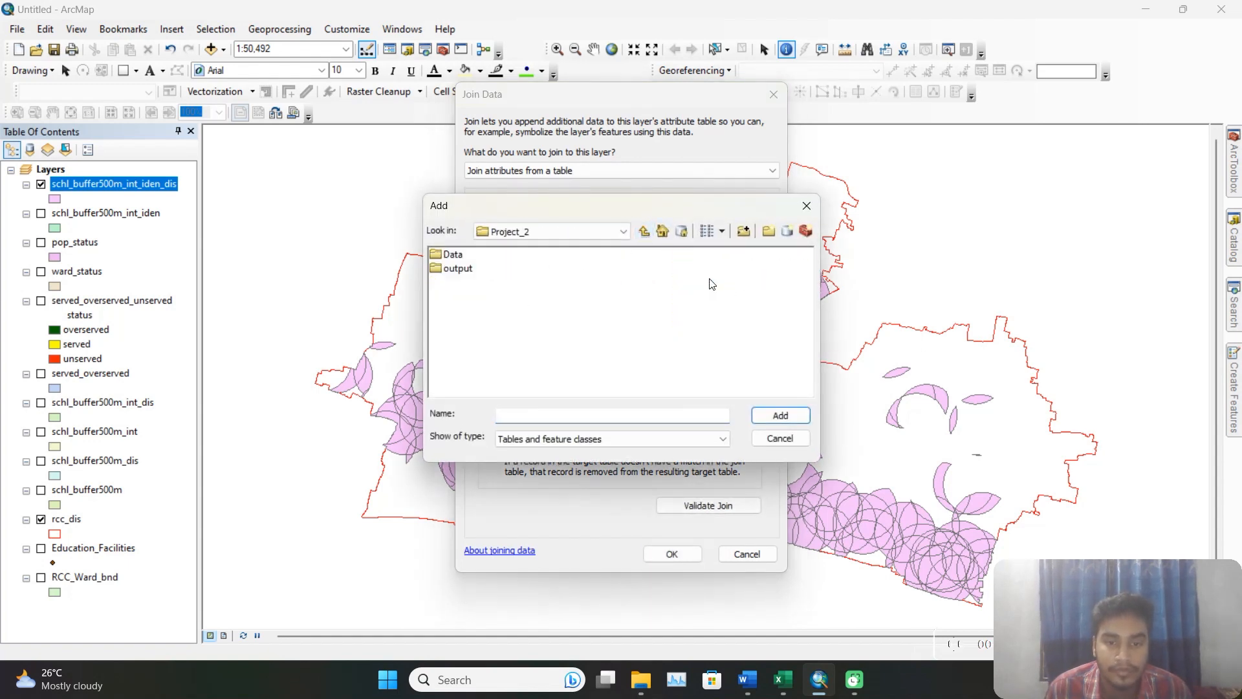
double_click(457, 268)
double_click(475, 255)
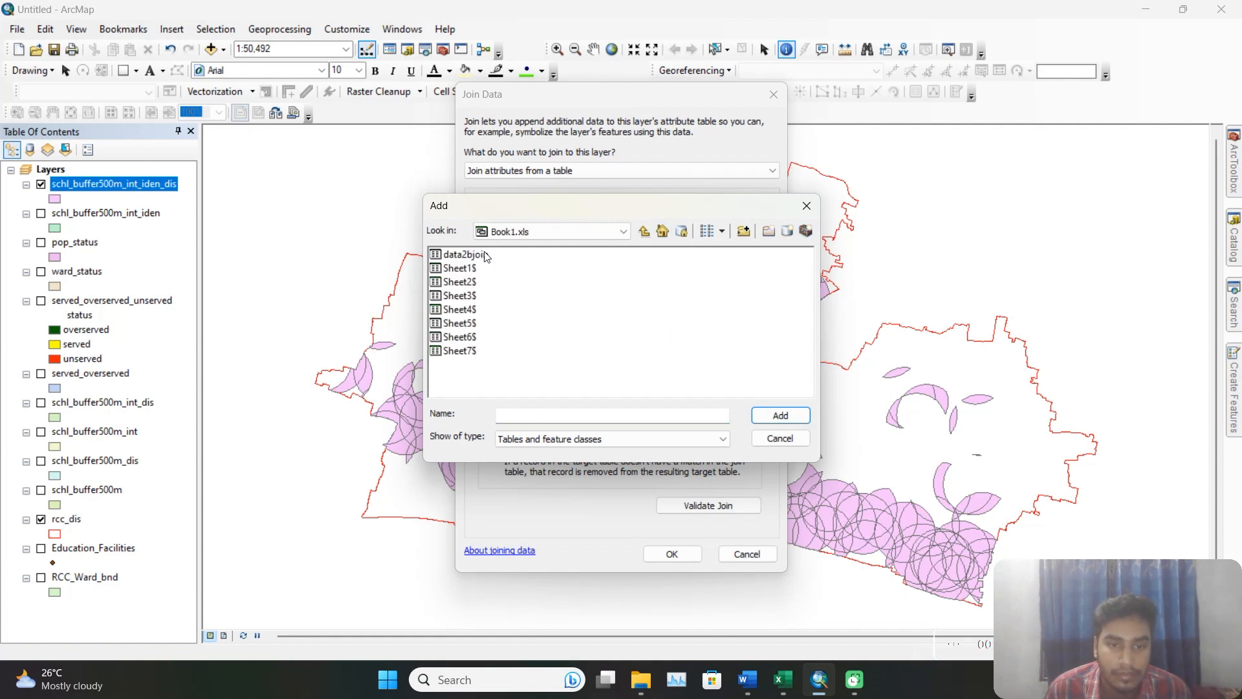
click(479, 254)
click(780, 415)
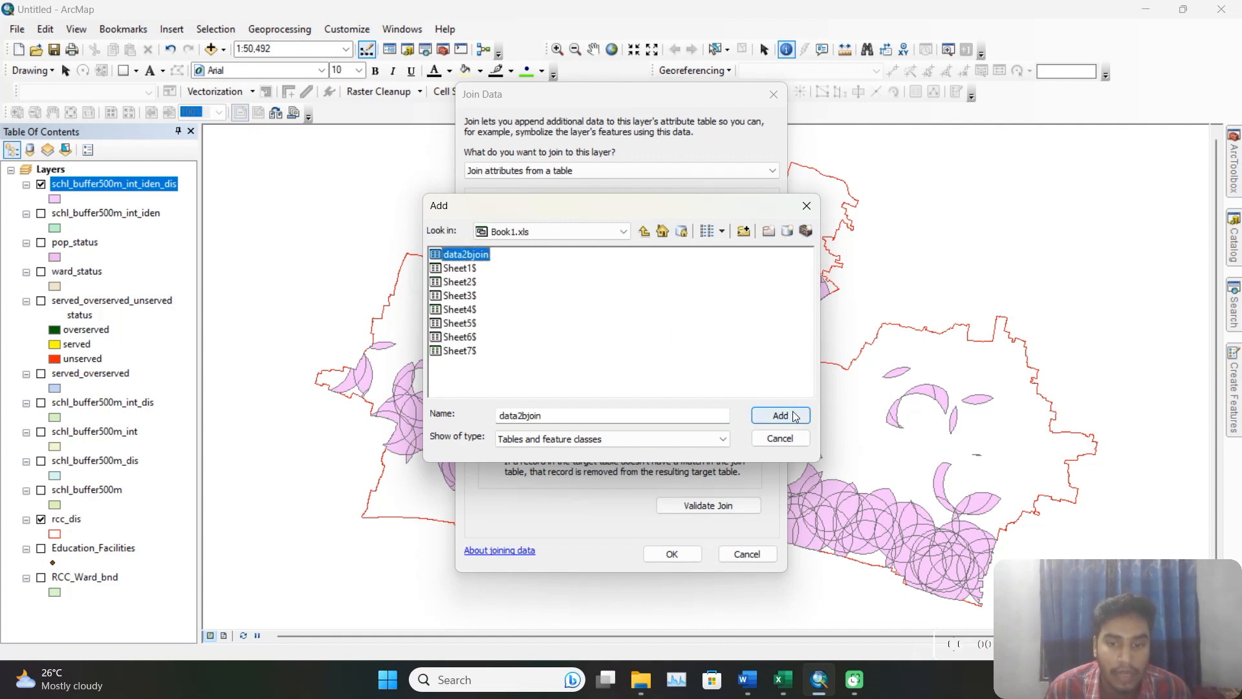
Base the join on the table's Row Labels field and complete it, keeping all records.
click(708, 342)
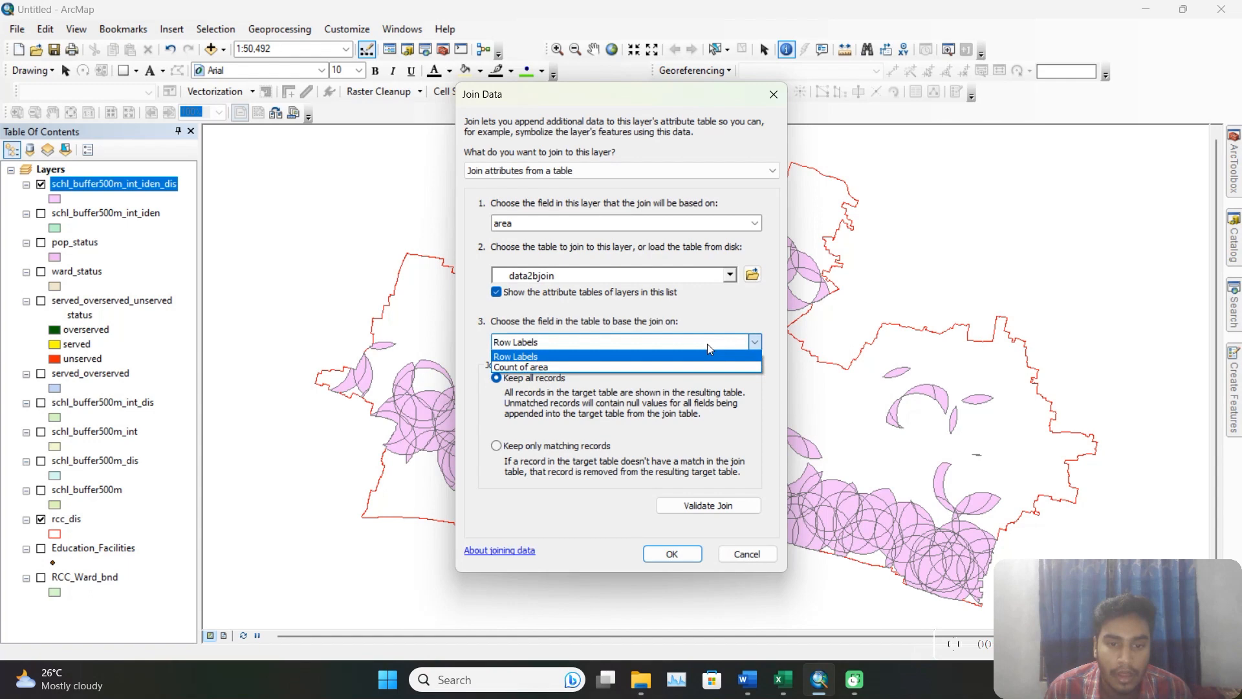
click(527, 359)
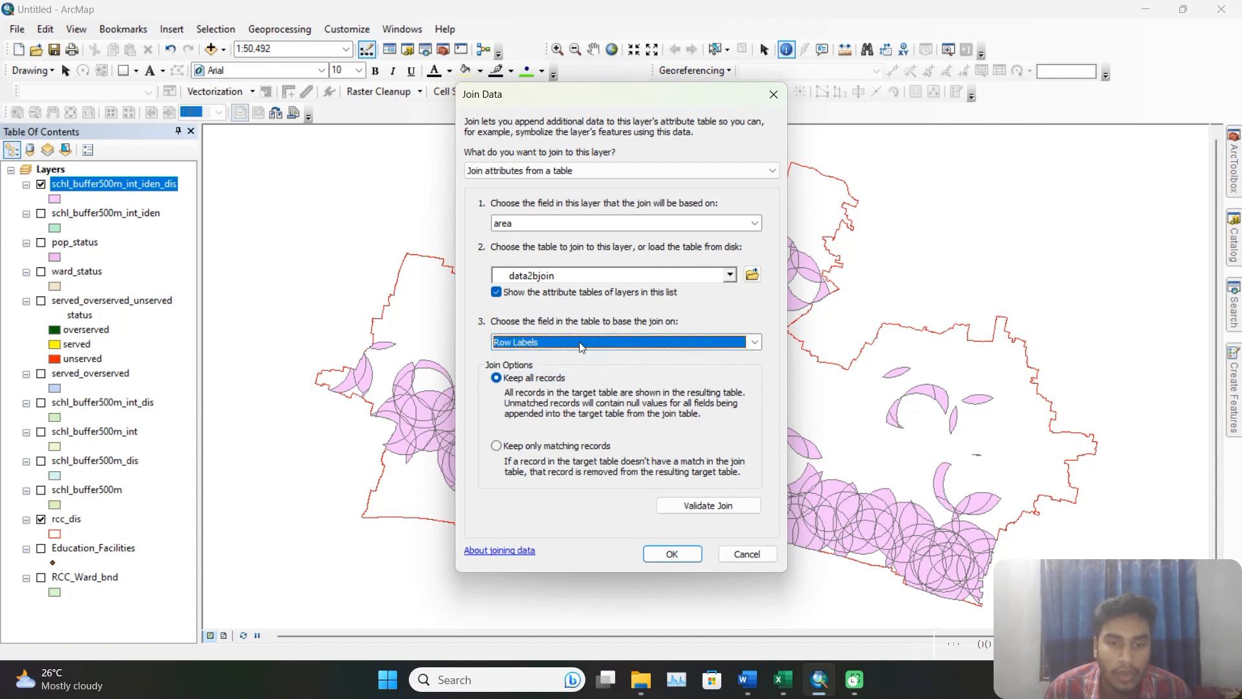
click(678, 549)
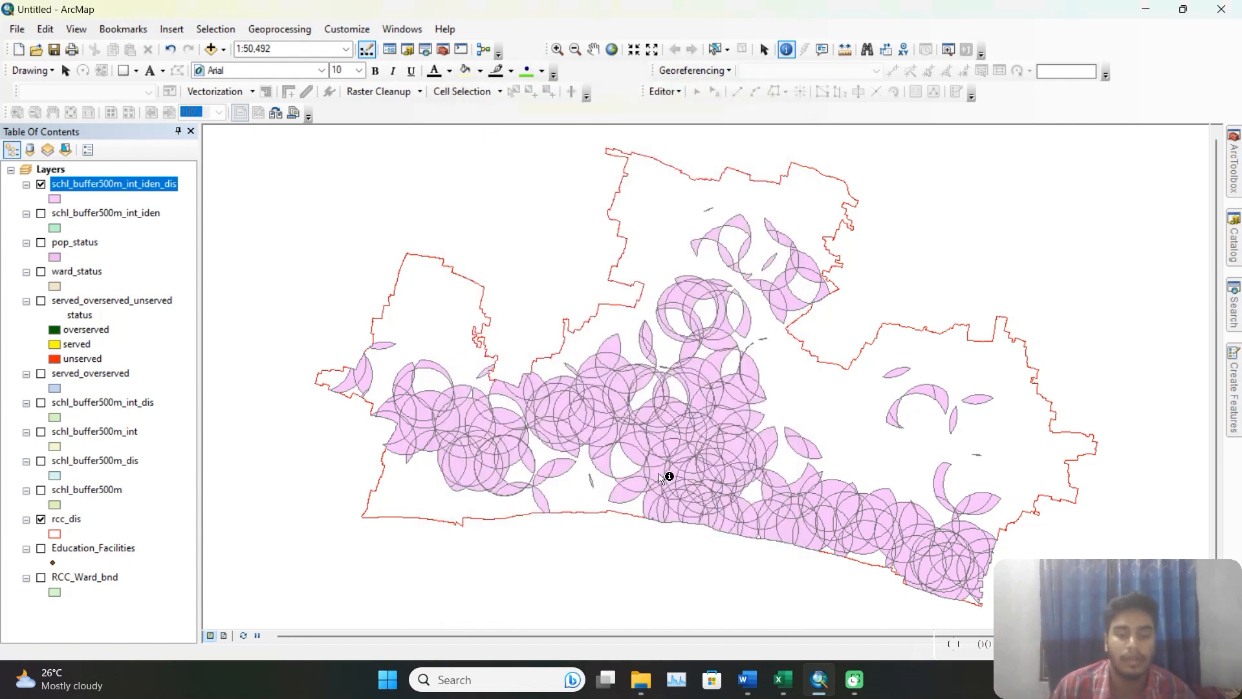
Check the joined fields in the attribute table of schl_buffer500m_int_iden_dis, and close the table.
right_click(169, 184)
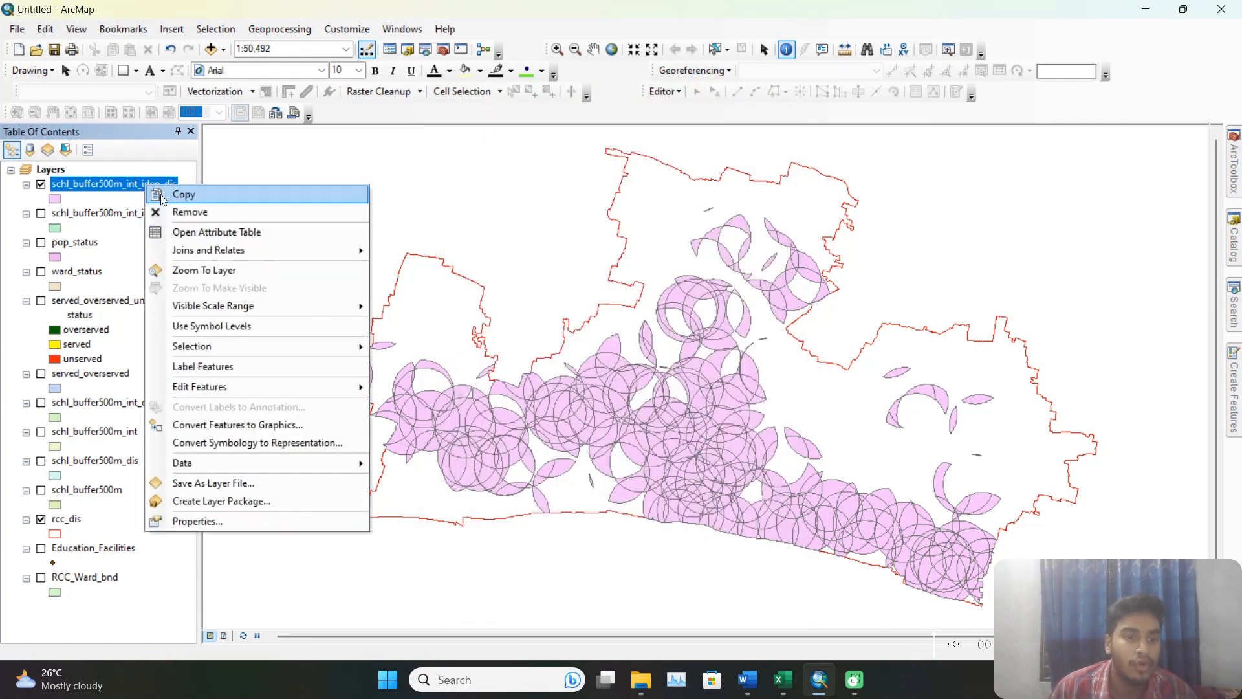
click(203, 230)
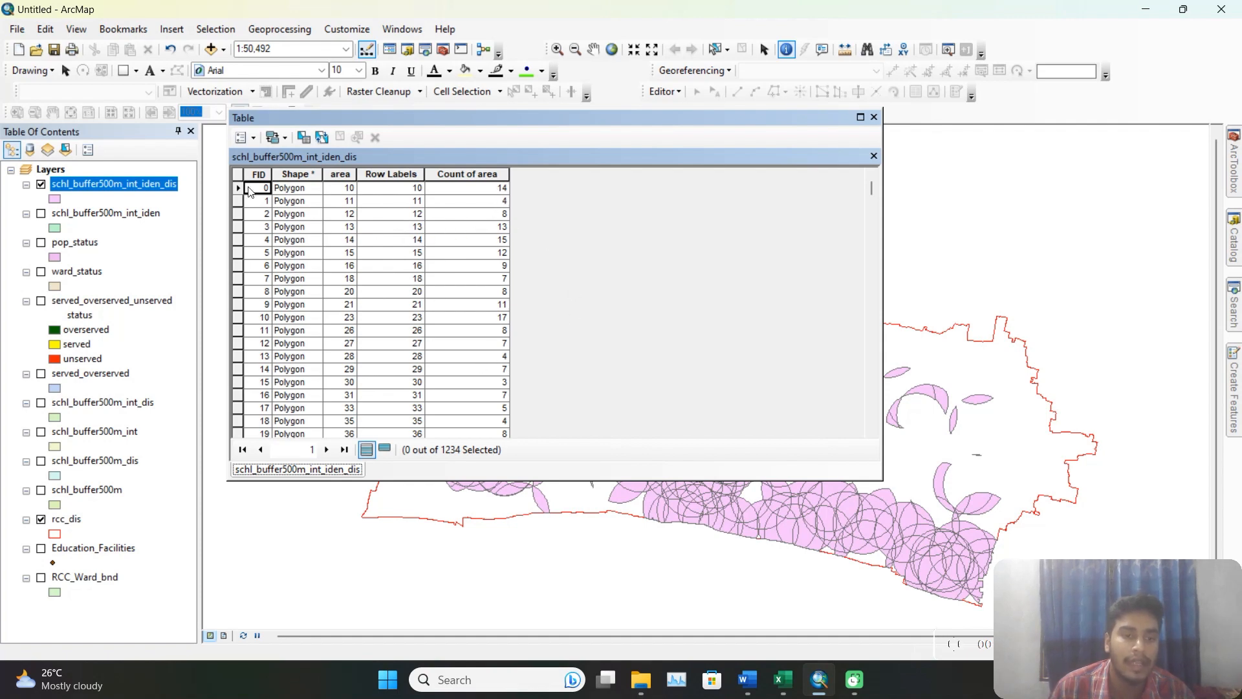
click(875, 118)
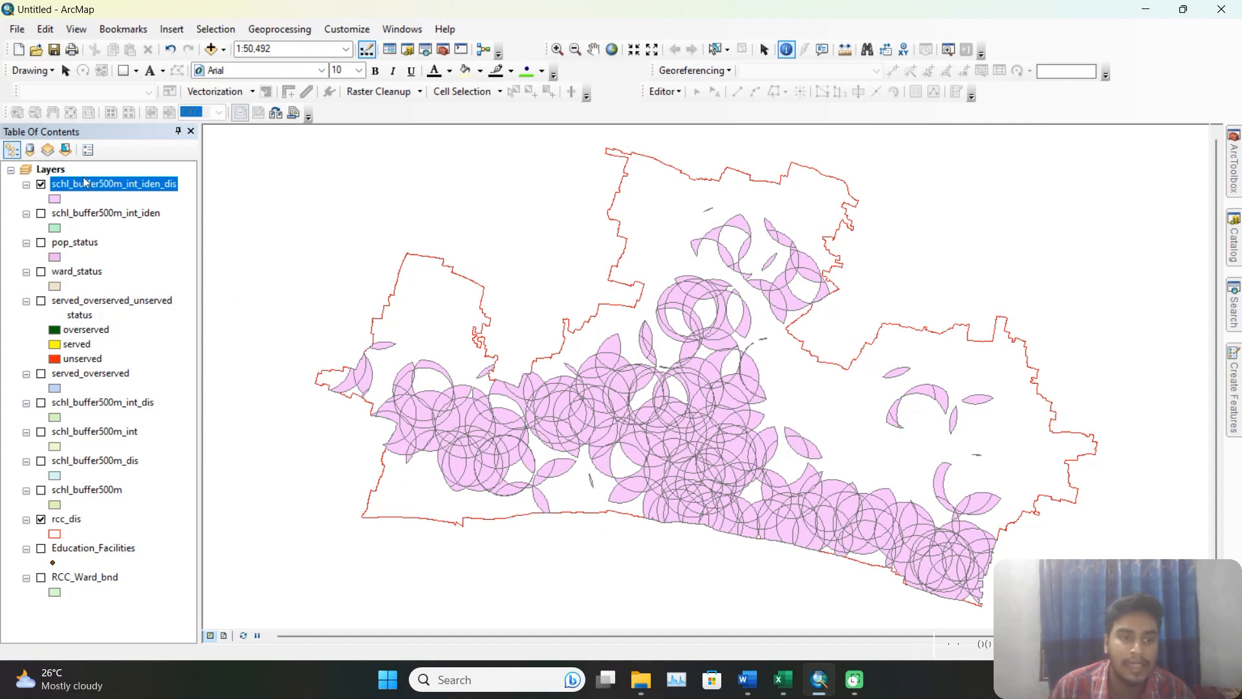
Set the symbology of schl_buffer500m_int_iden_dis to unique values of the Count of area field and add all values.
right_click(142, 188)
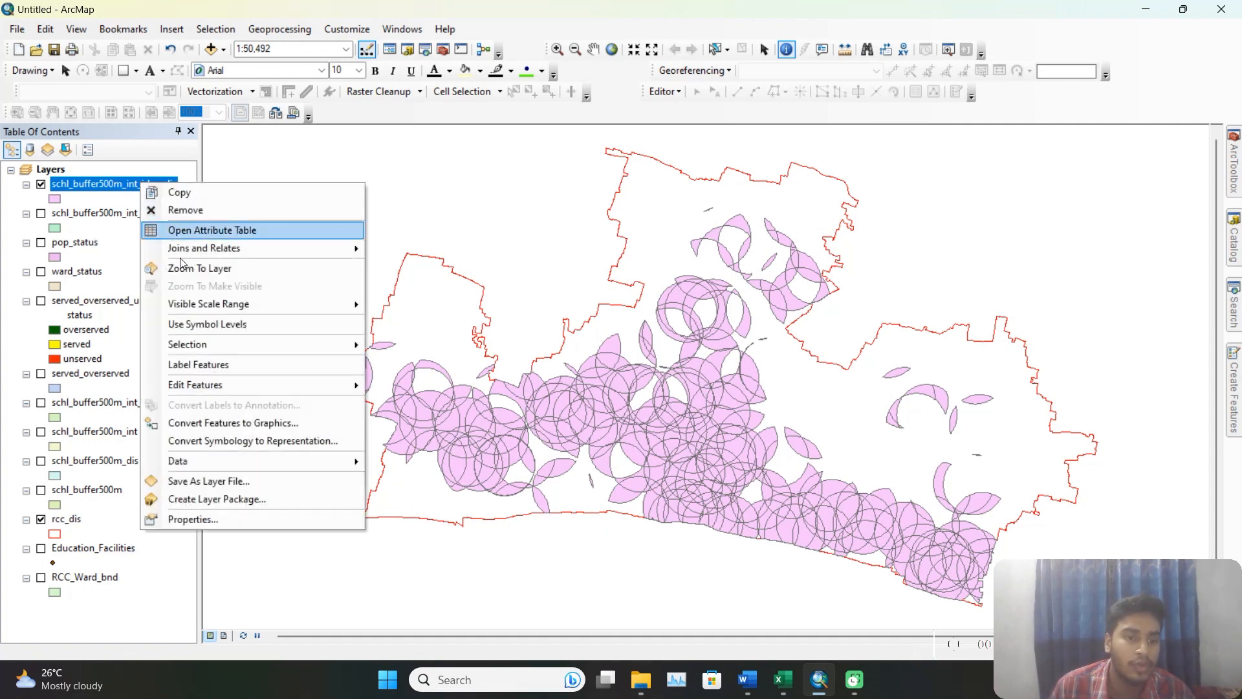
click(192, 522)
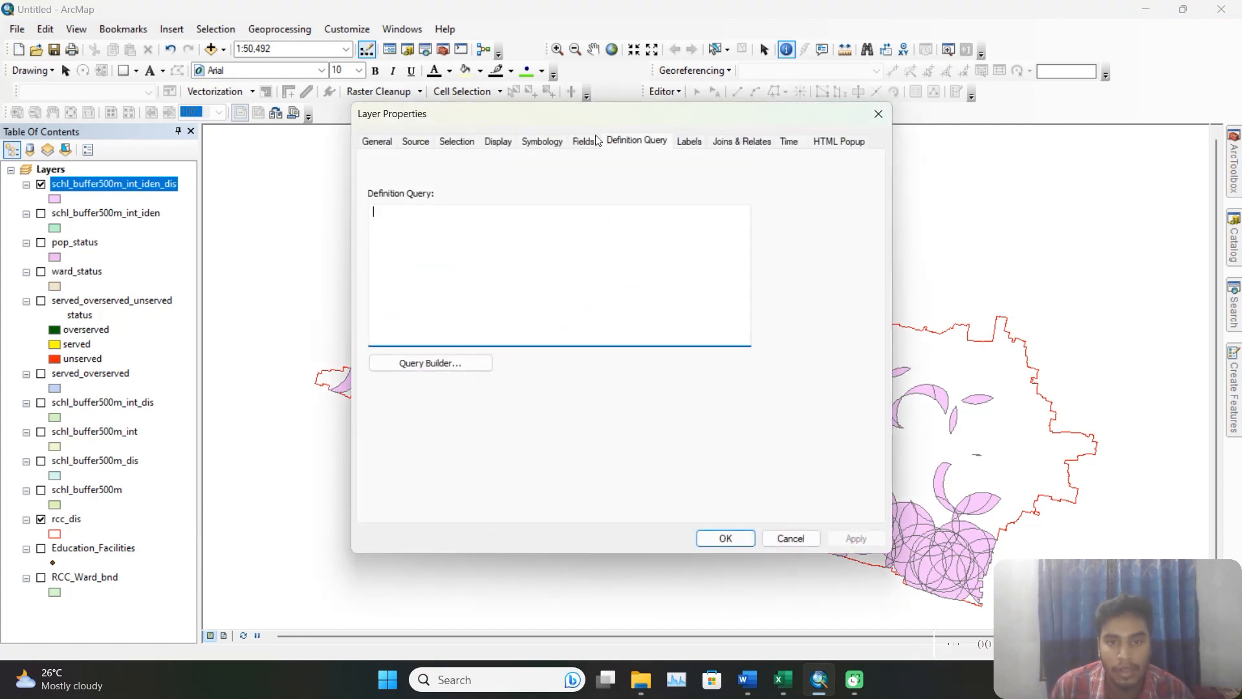
click(541, 141)
click(409, 198)
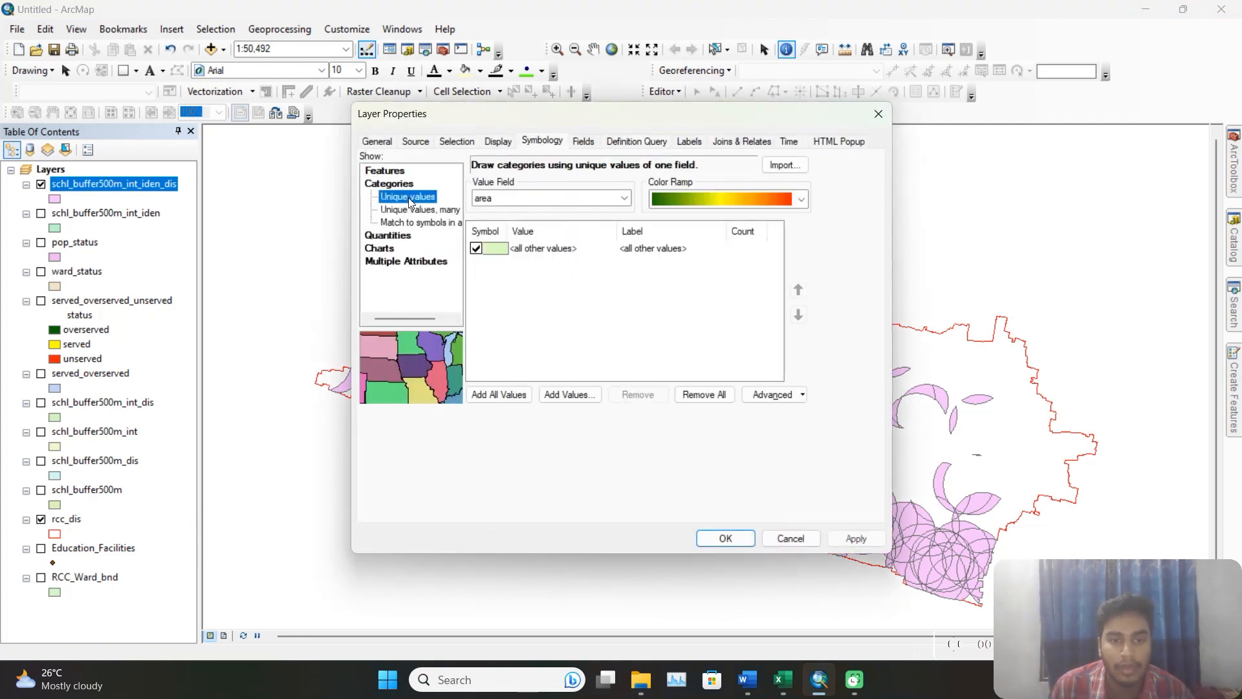
click(624, 198)
click(503, 235)
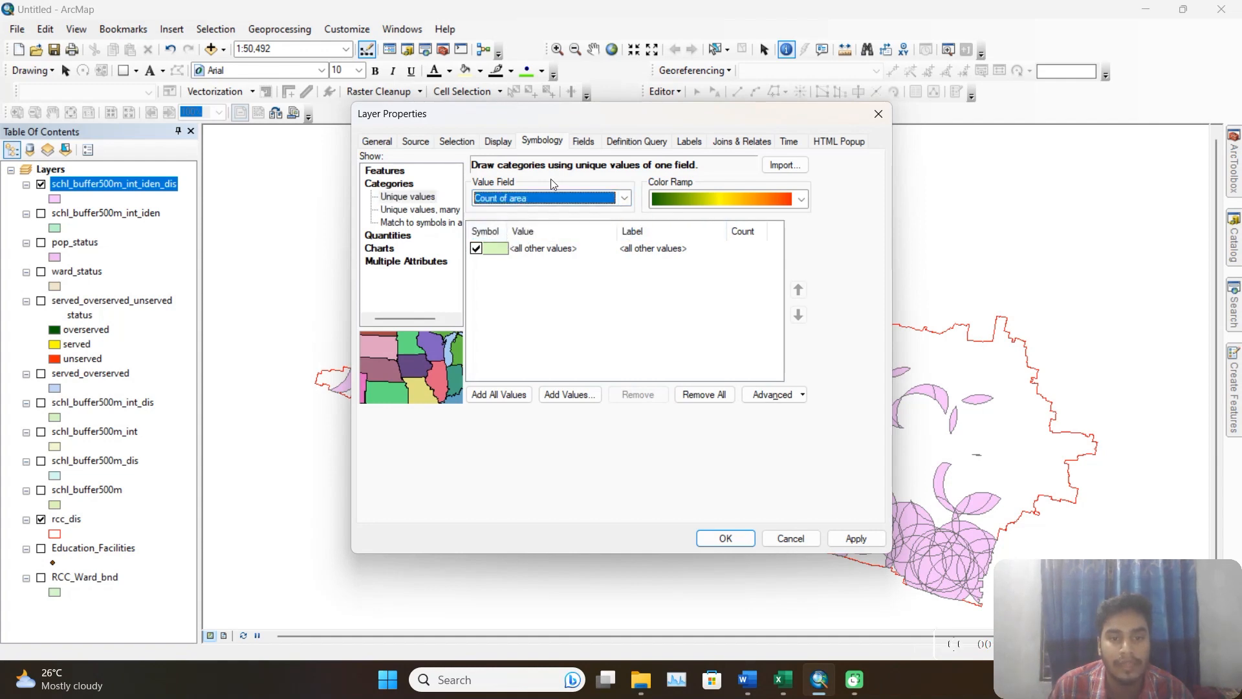
click(507, 389)
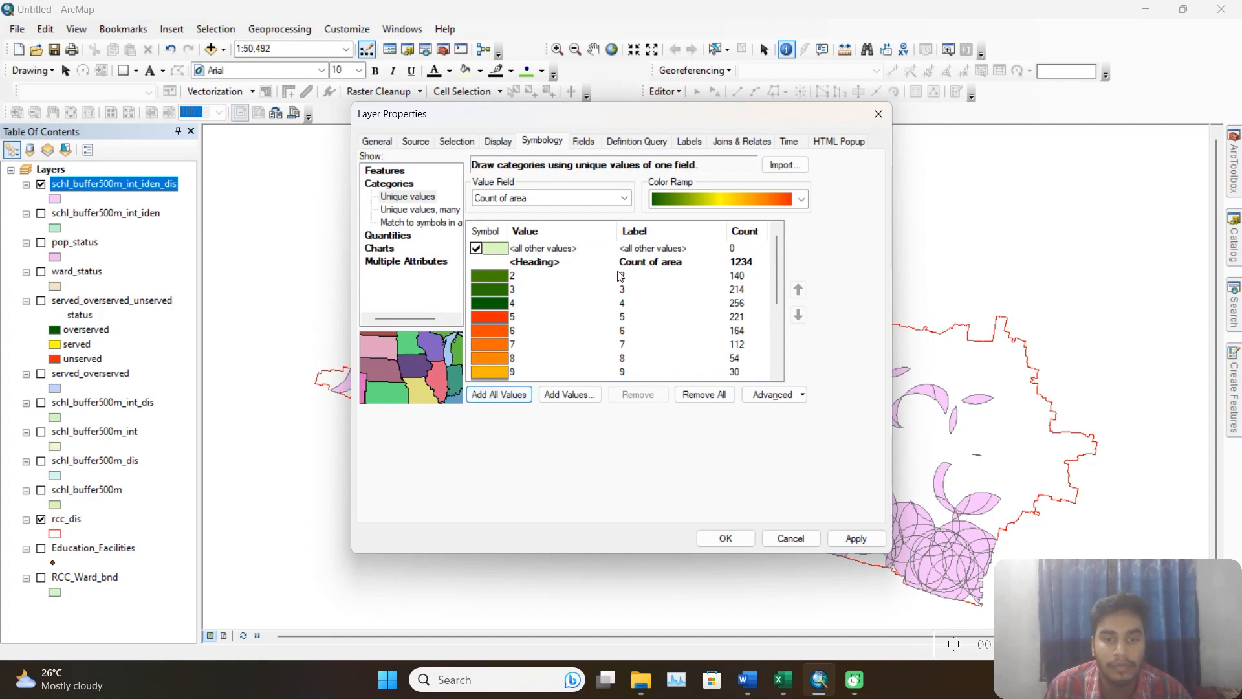
Exclude the all other values category from the symbology, clear its label, and apply the unique-value colours to the layer.
click(471, 247)
click(673, 249)
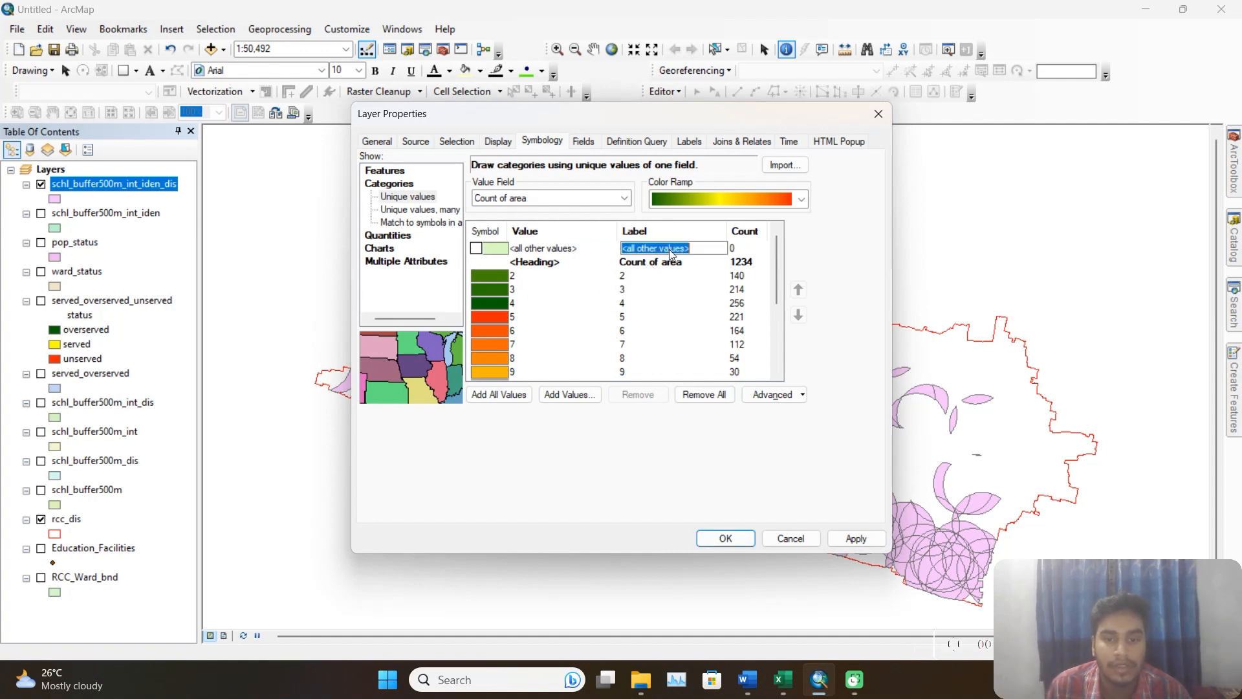
key(BackSpace)
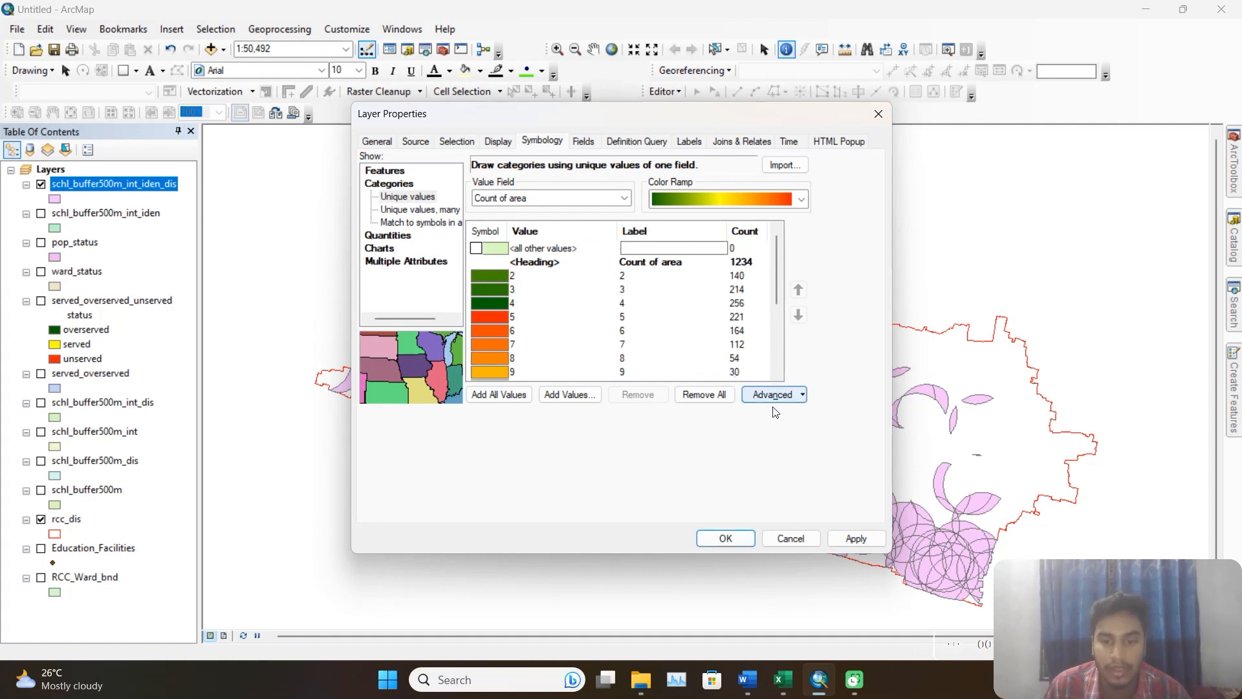
click(848, 540)
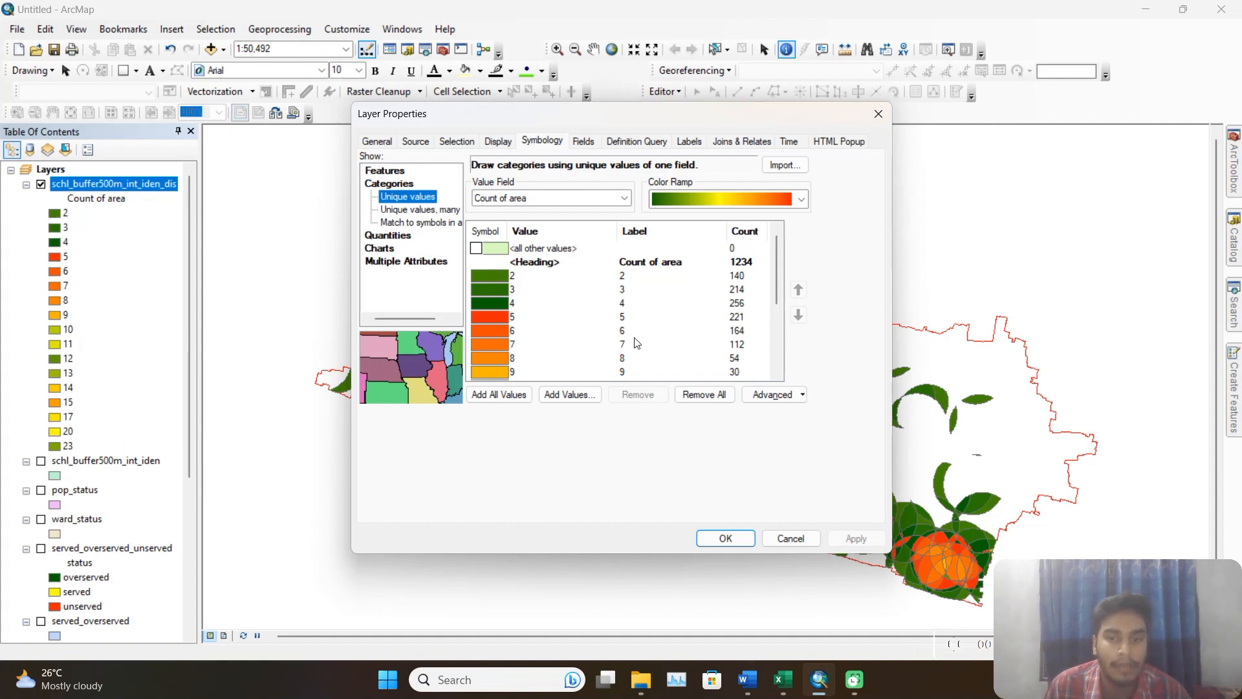
Turn on feature labels for schl_buffer500m_int_iden_dis using the Count of area field, and confirm the layer properties.
click(690, 141)
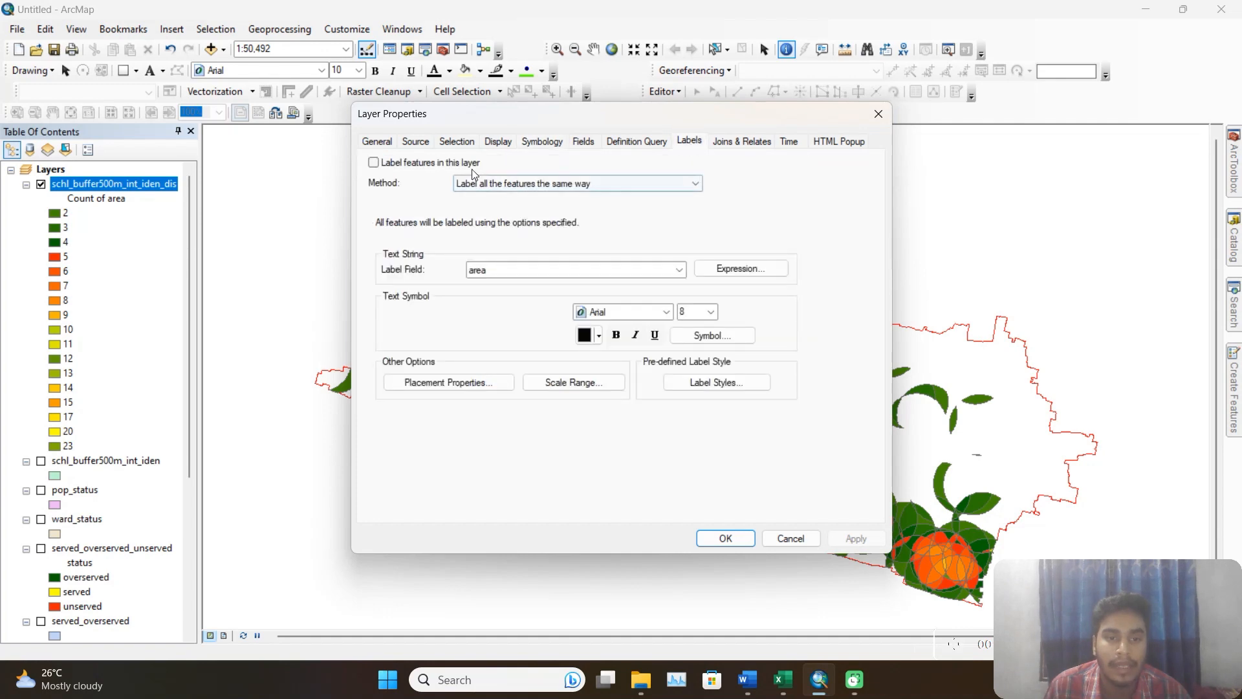
click(405, 163)
click(679, 269)
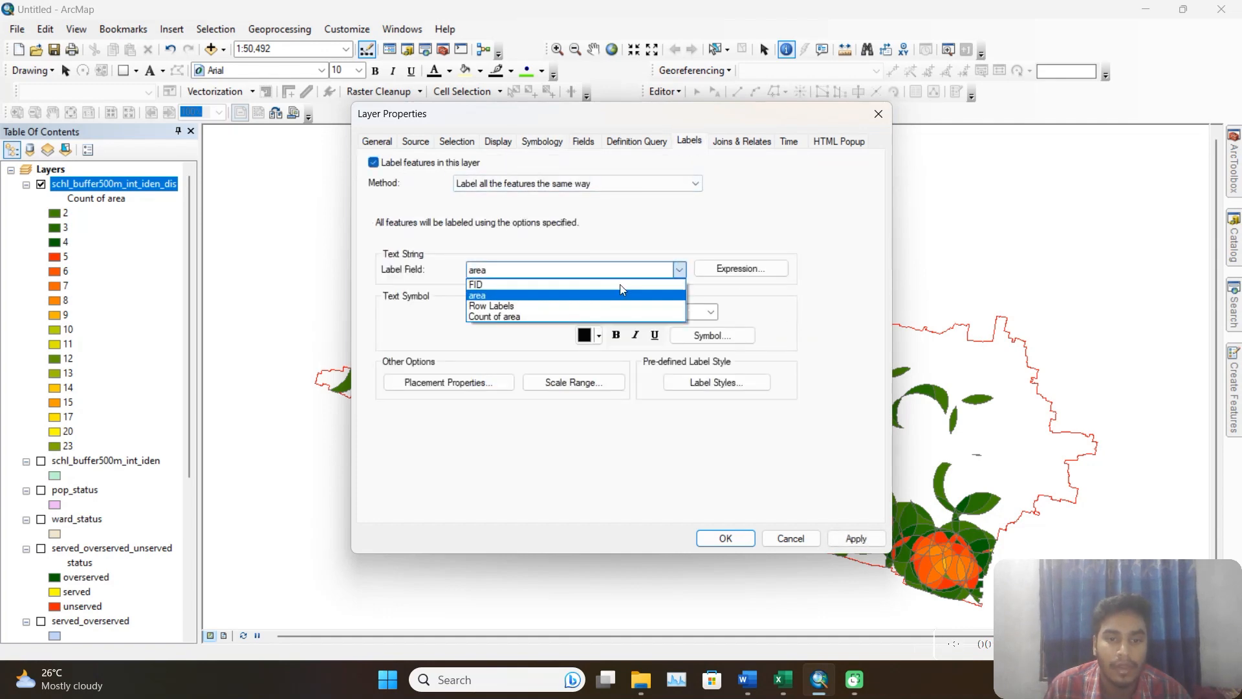
click(511, 316)
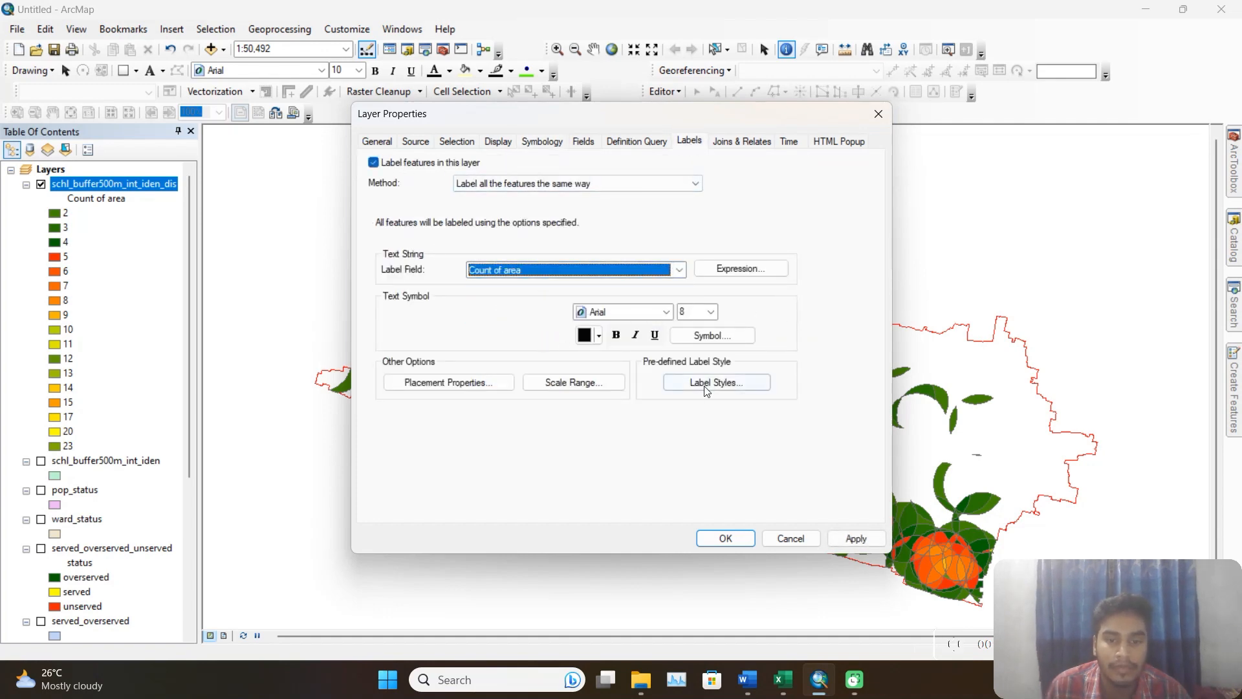
click(835, 540)
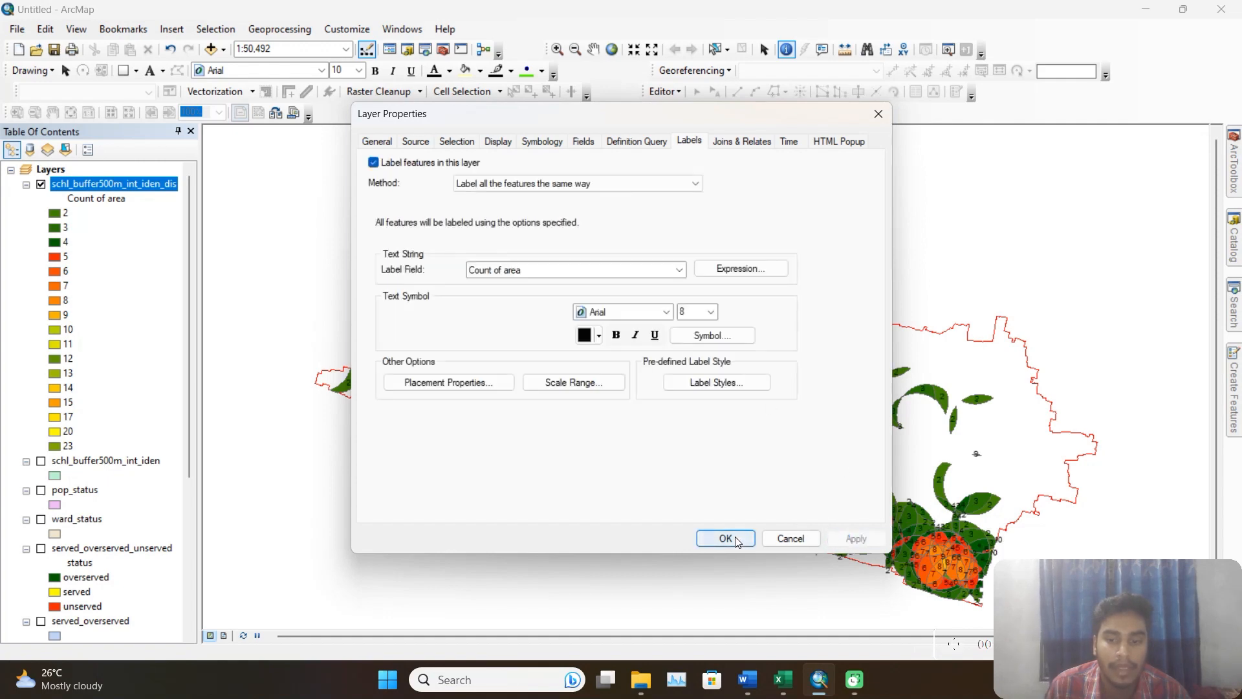
click(725, 538)
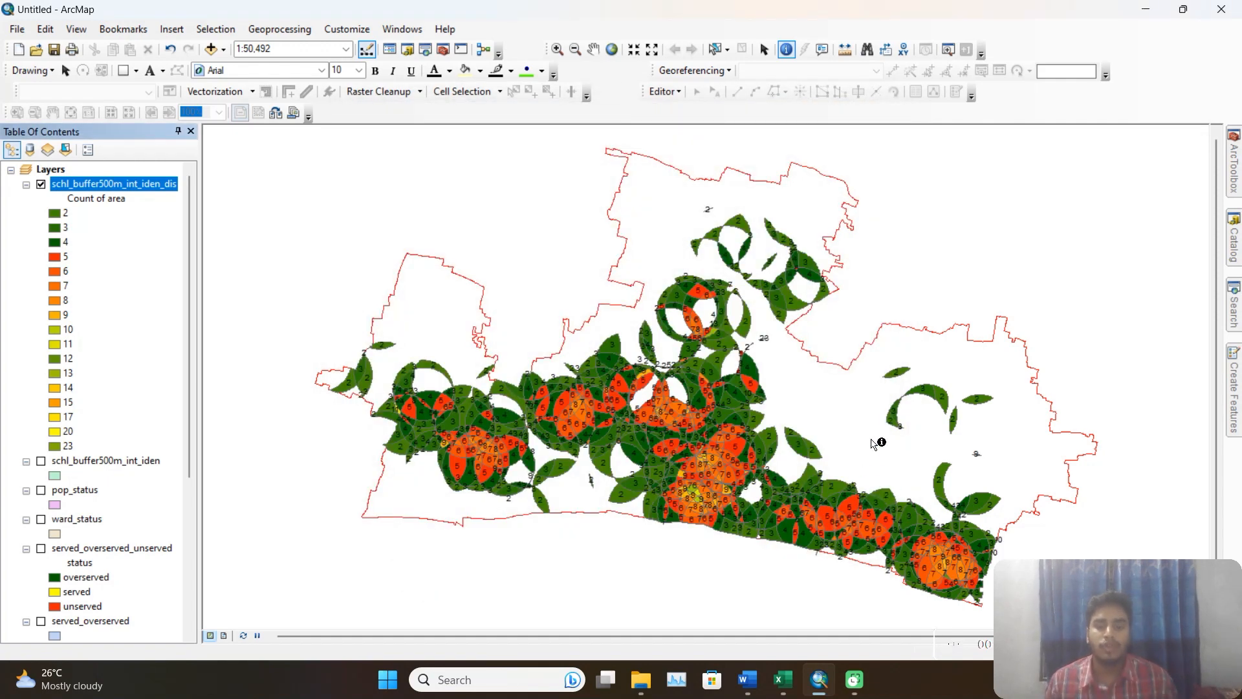
Examine the labelled overlap counts across the map and identify the attributes of one overlap polygon.
drag(874, 440, 828, 435)
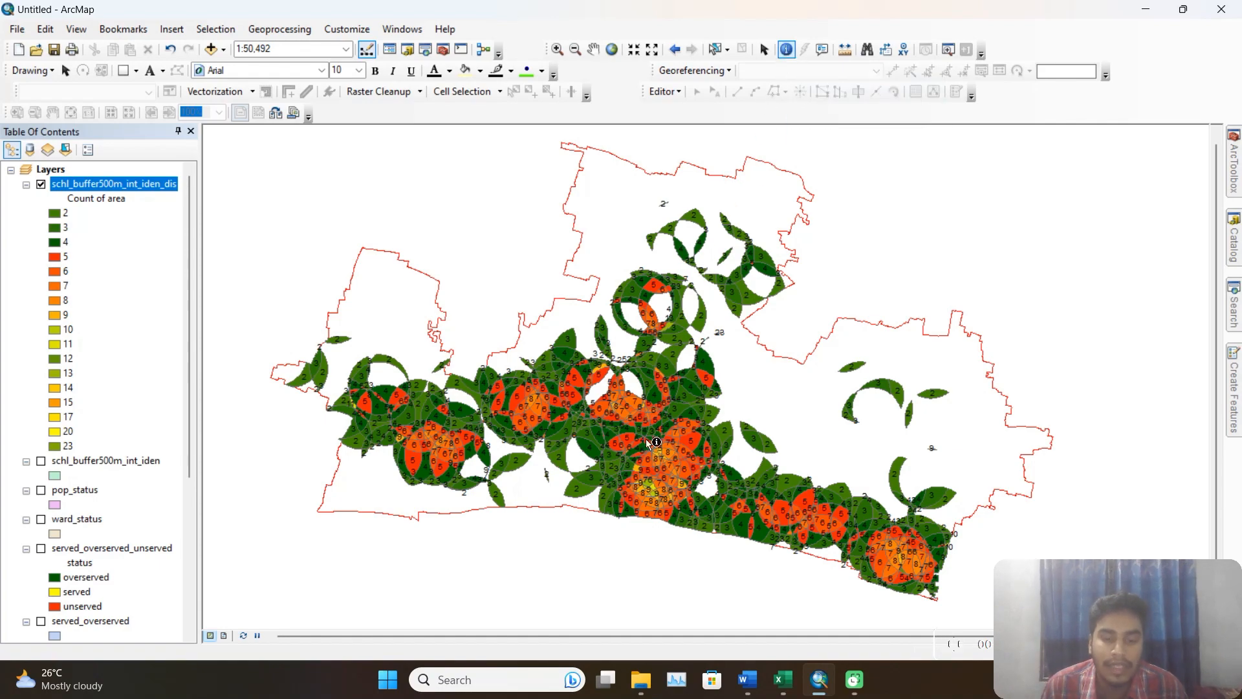
scroll(643, 381, up, 3)
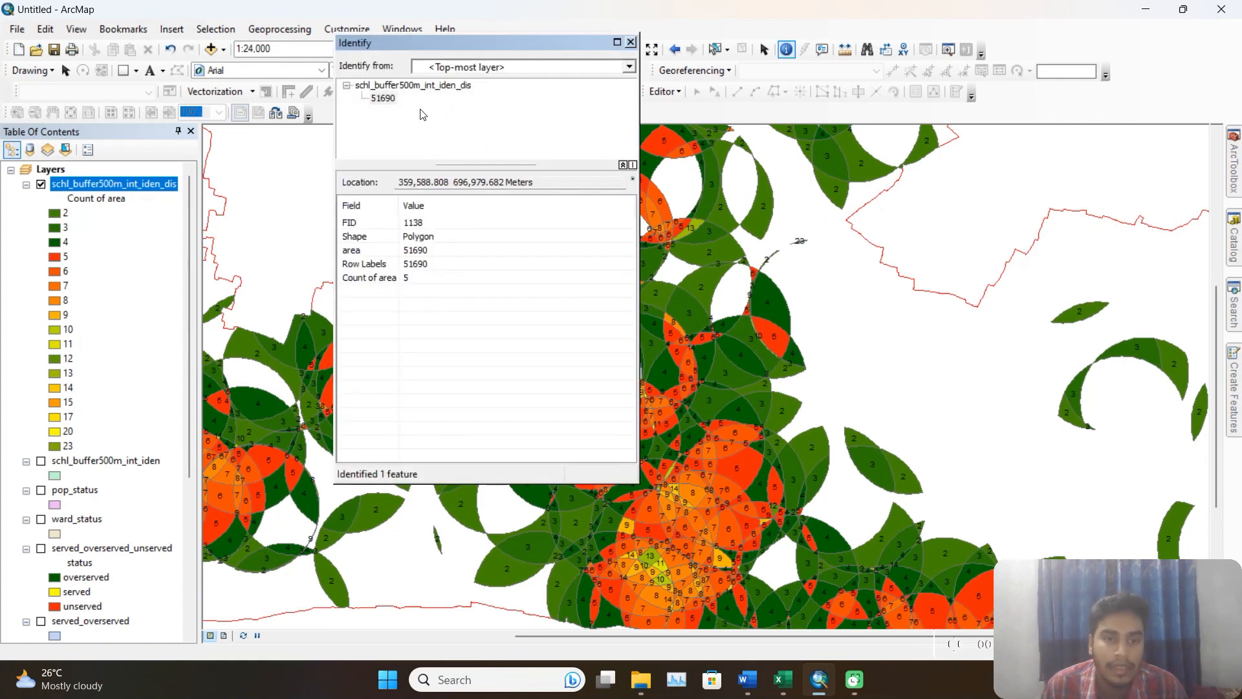
click(631, 42)
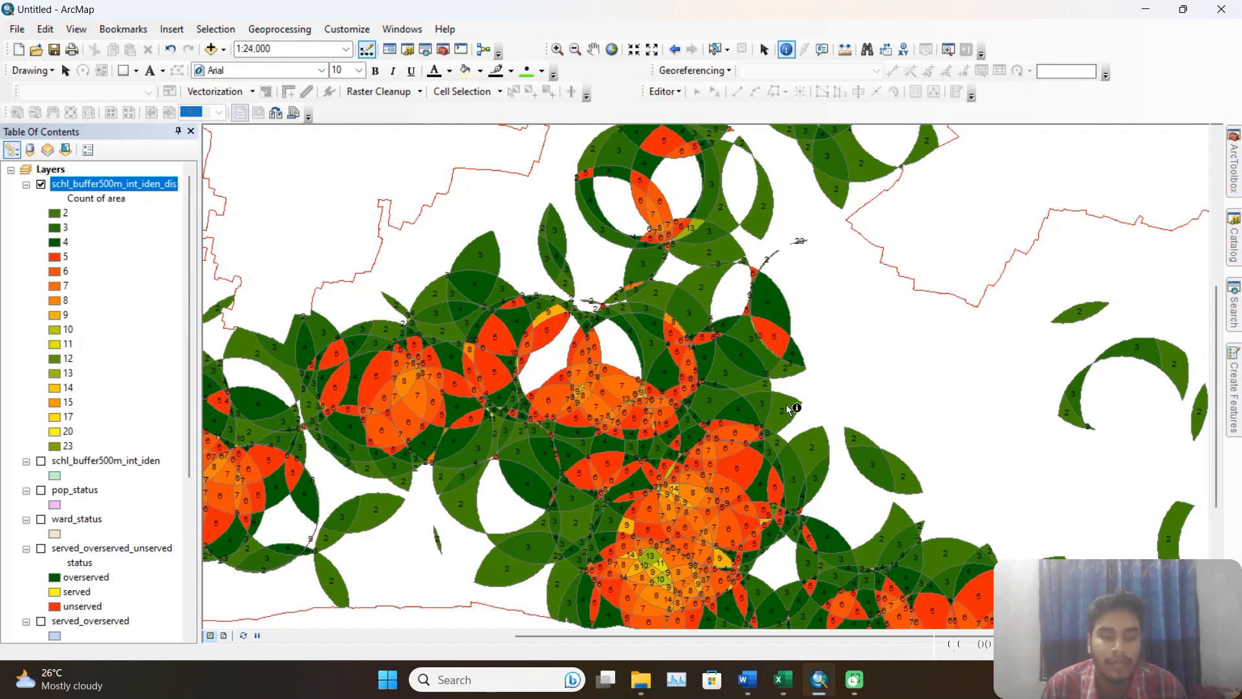
scroll(789, 408, down, 4)
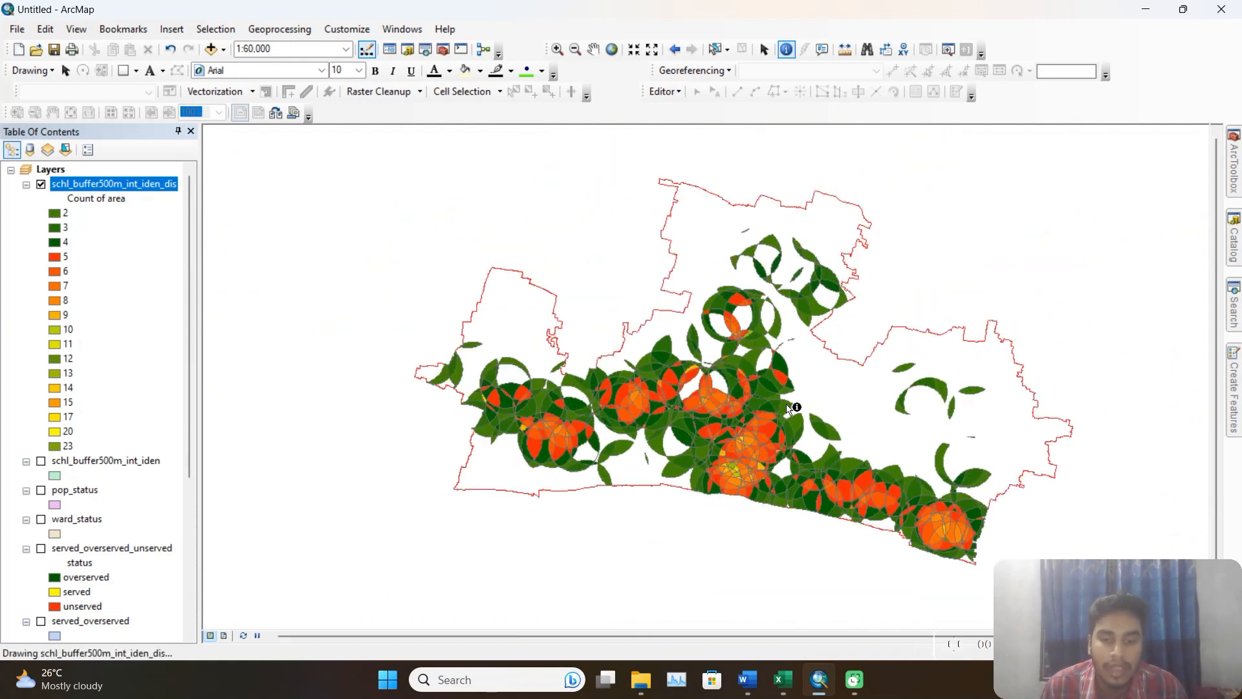
drag(789, 408, 673, 399)
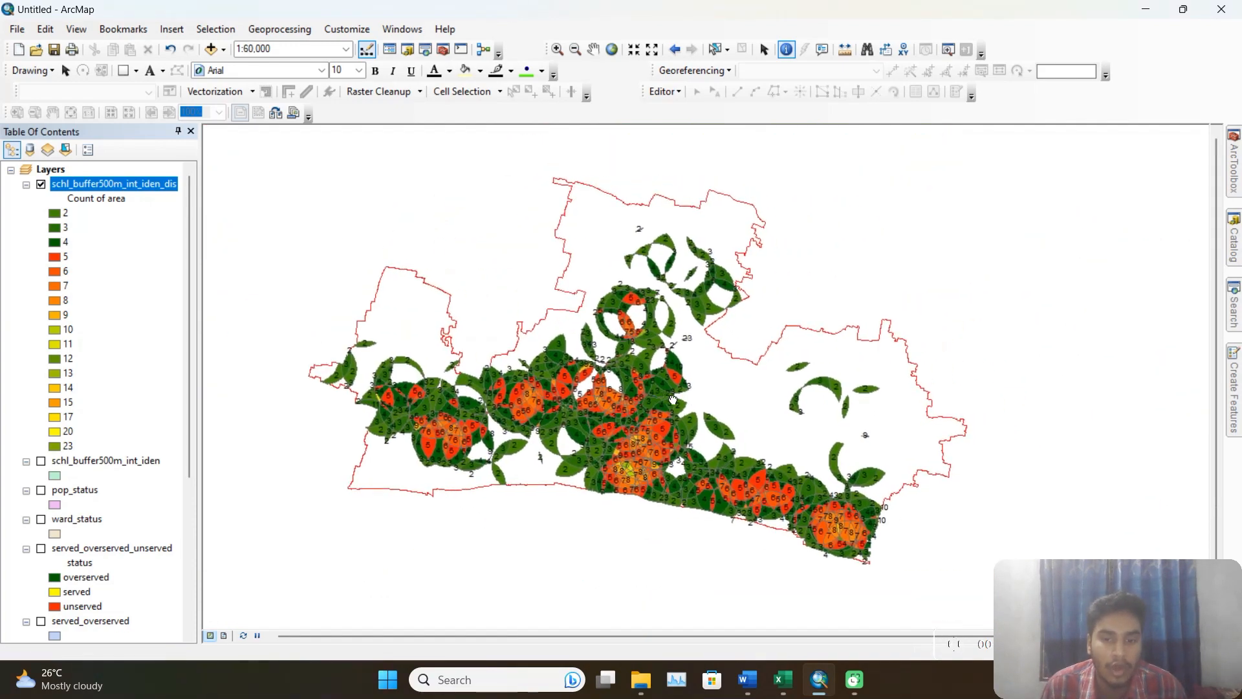